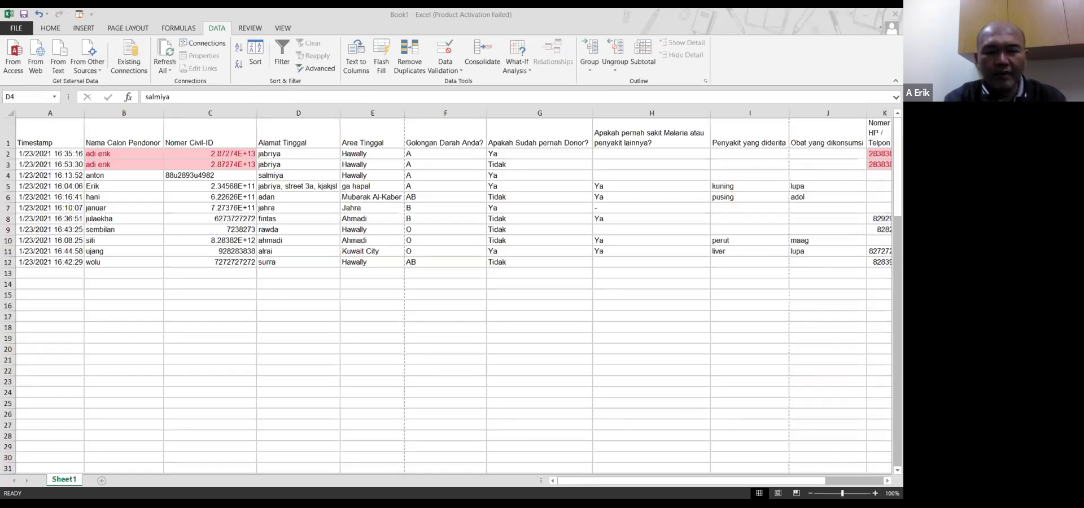
Start an AutoSum formula in the empty cell below the column D donor data
{"action": "key", "text": "Escape"}
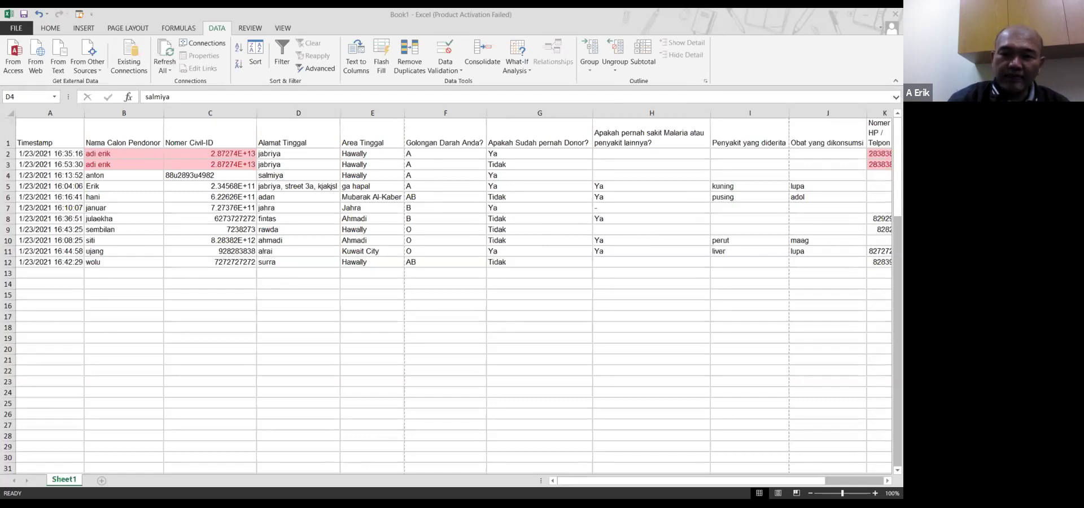
{"action": "key", "text": "alt+equal"}
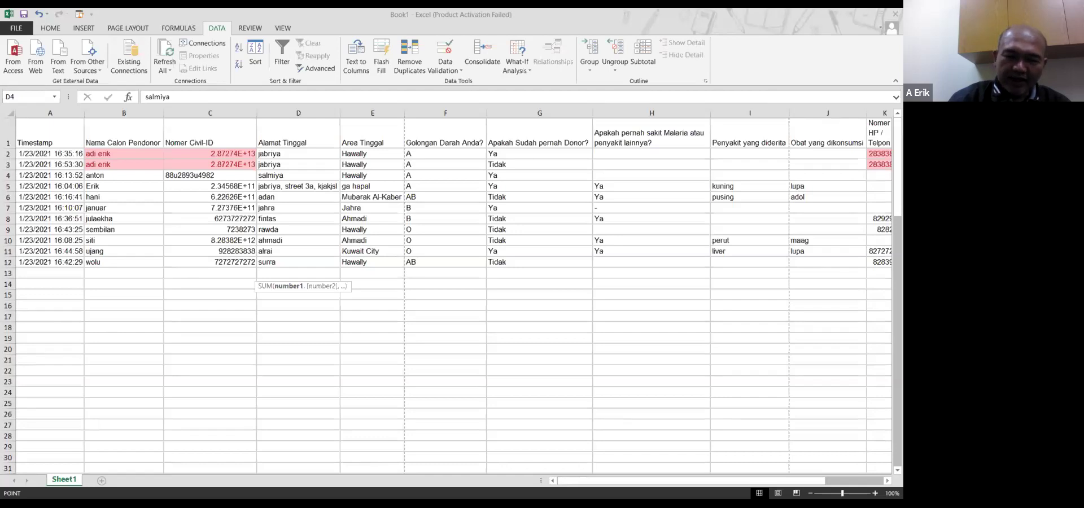
Cancel the unfinished SUM formula and a restarted one, leaving the cell reading salmiya
{"action": "key", "text": "Escape"}
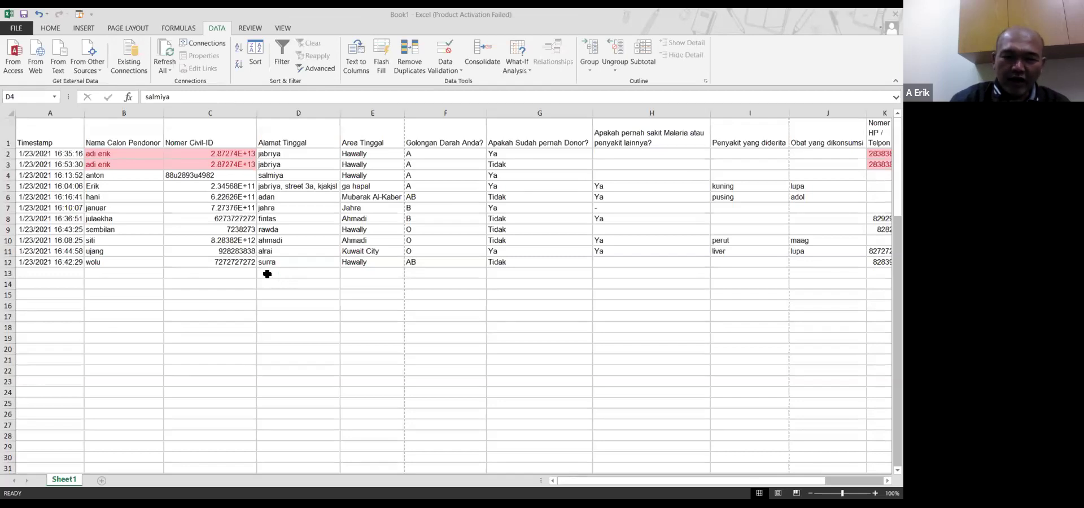
{"action": "left_click", "coordinate": [203, 97]}
{"action": "key", "text": "Escape"}
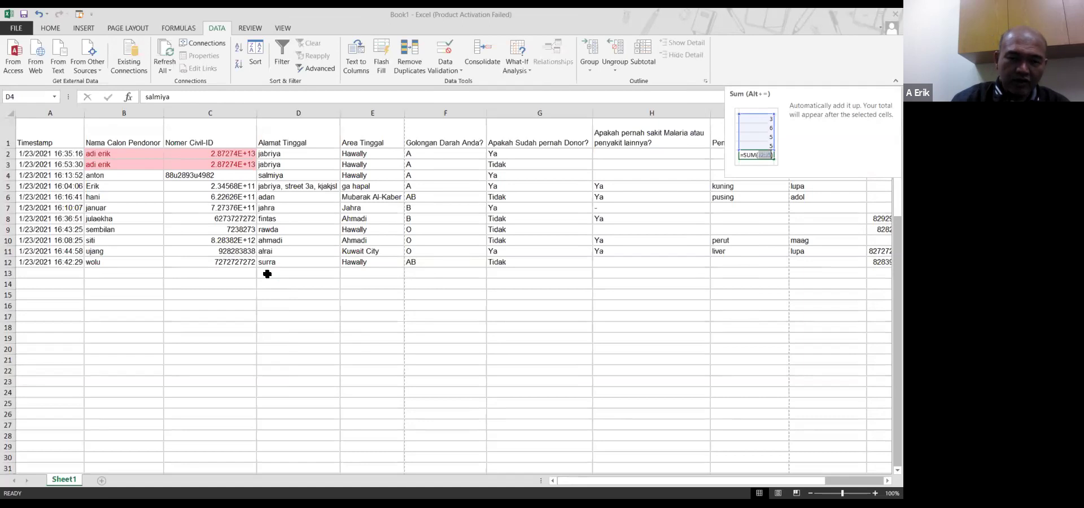
{"action": "key", "text": "alt+="}
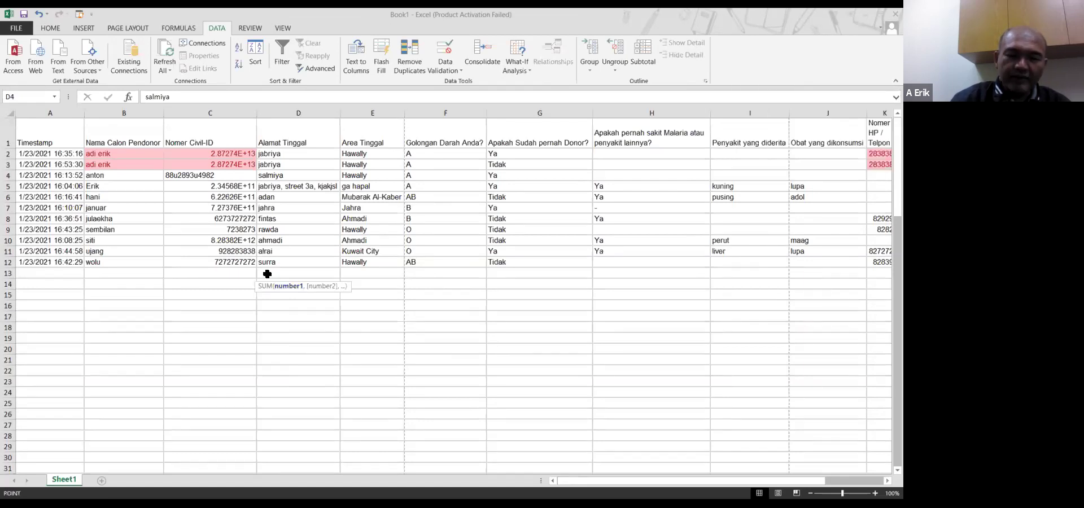
{"action": "key", "text": "Escape"}
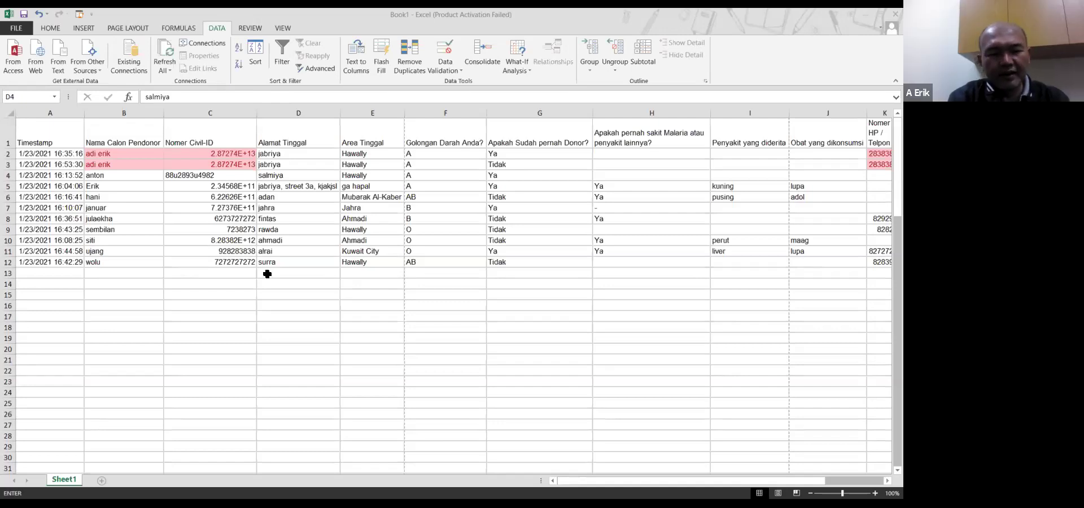
{"action": "type", "text": "("}
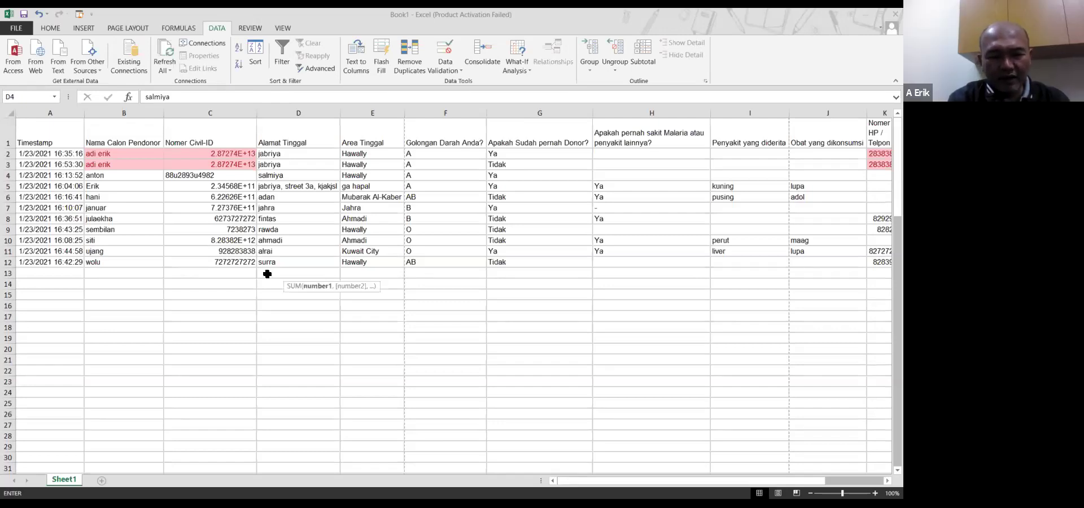
{"action": "type", "text": ","}
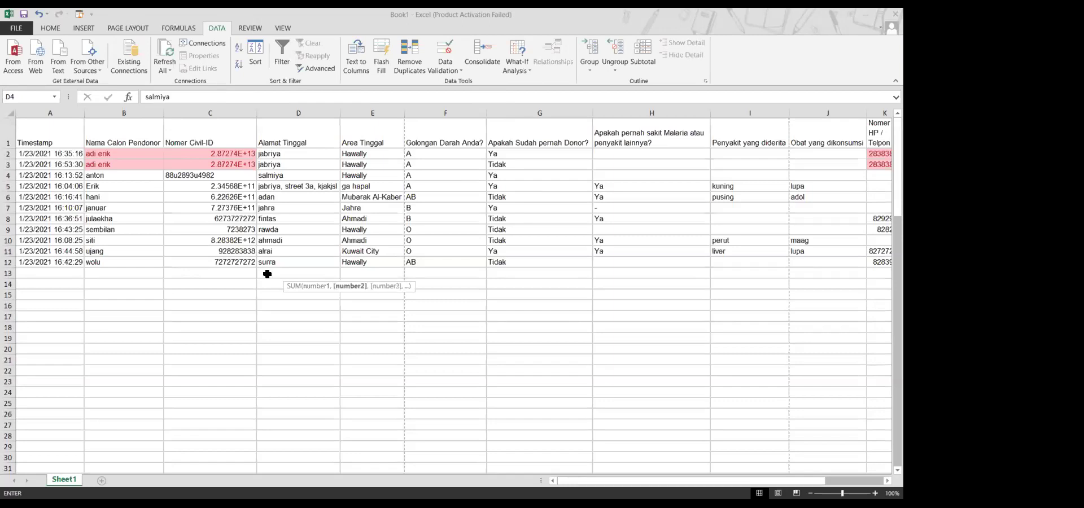
{"action": "type", "text": ",,,"}
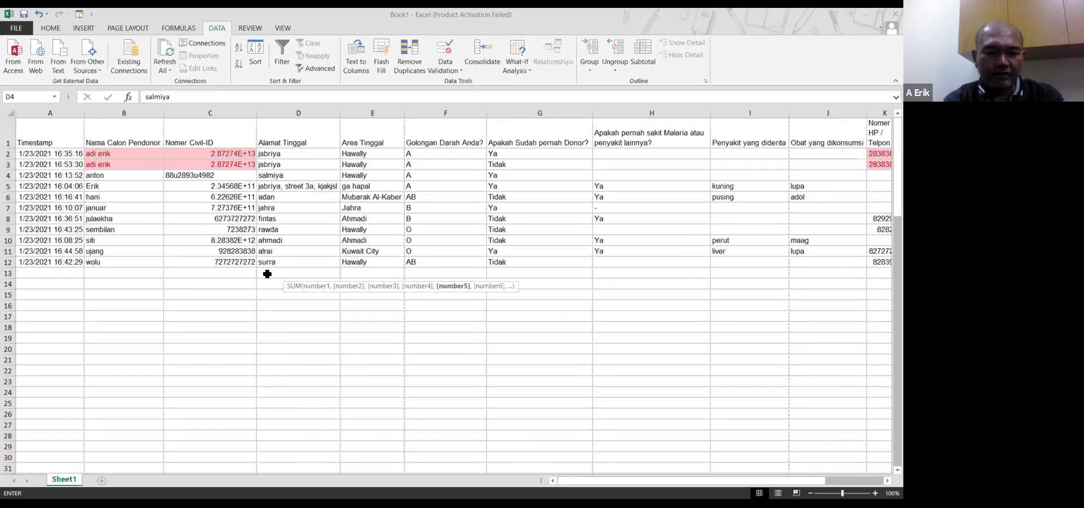
{"action": "type", "text": ",,,,"}
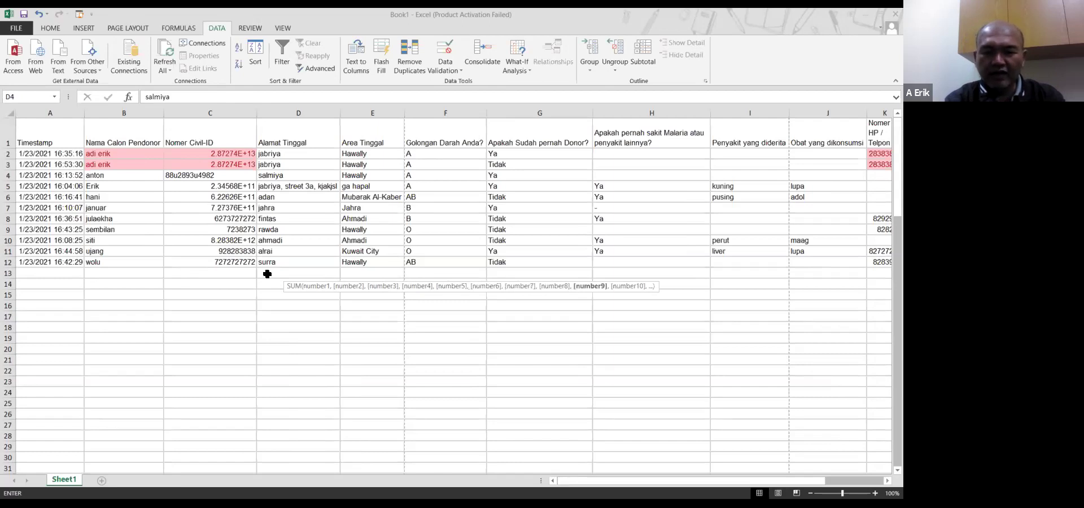
{"action": "key", "text": "Escape"}
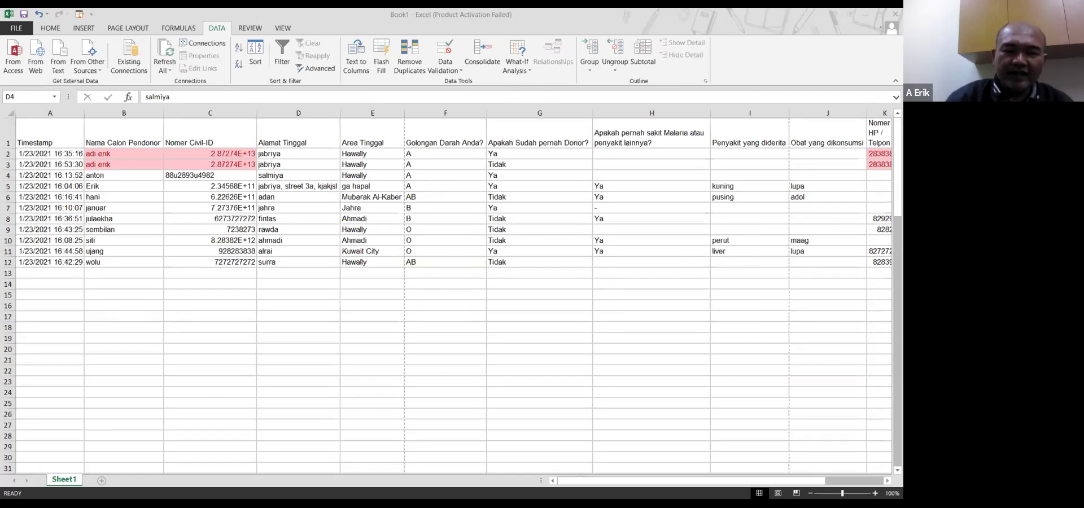
{"action": "left_click", "coordinate": [187, 97]}
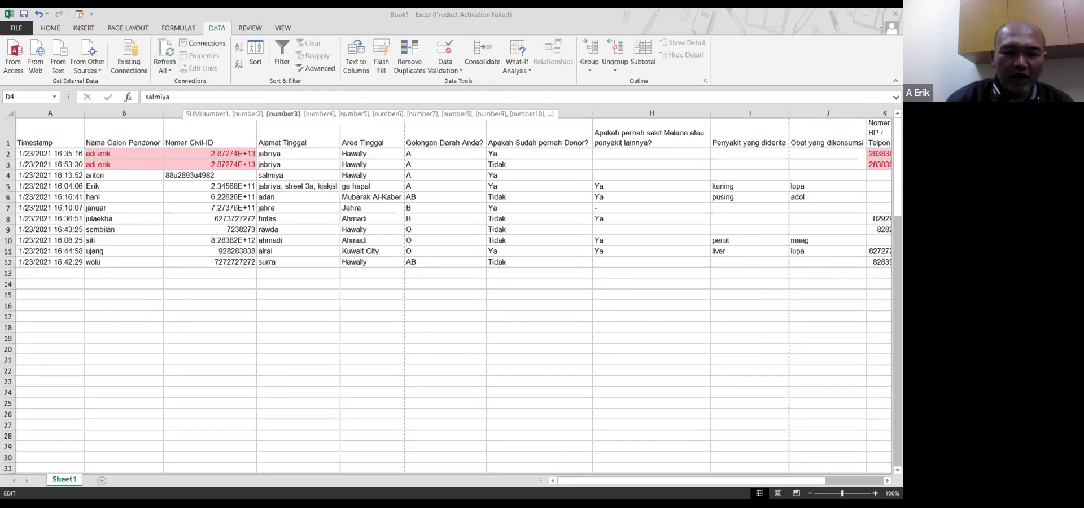
{"action": "left_click", "coordinate": [352, 114]}
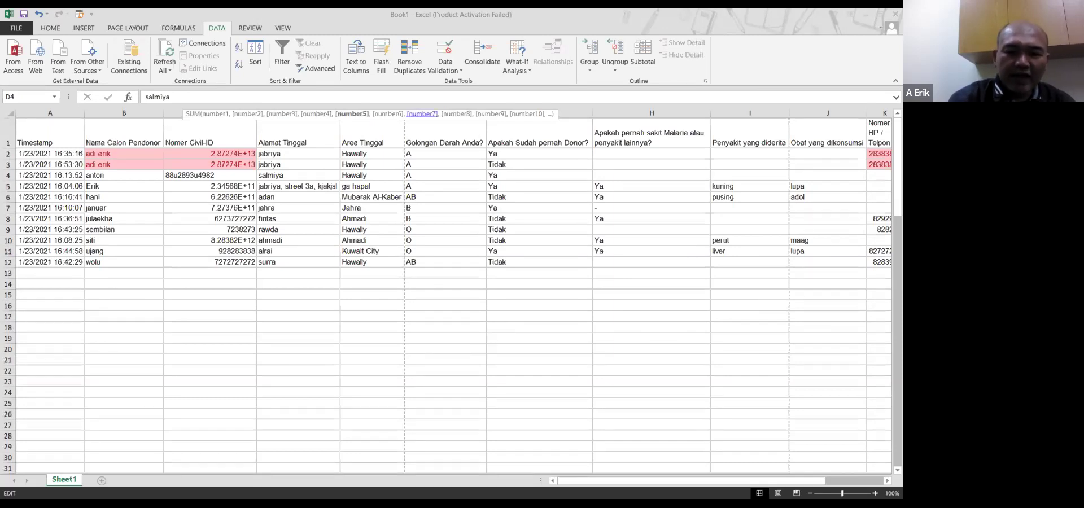
{"action": "key", "text": "Escape"}
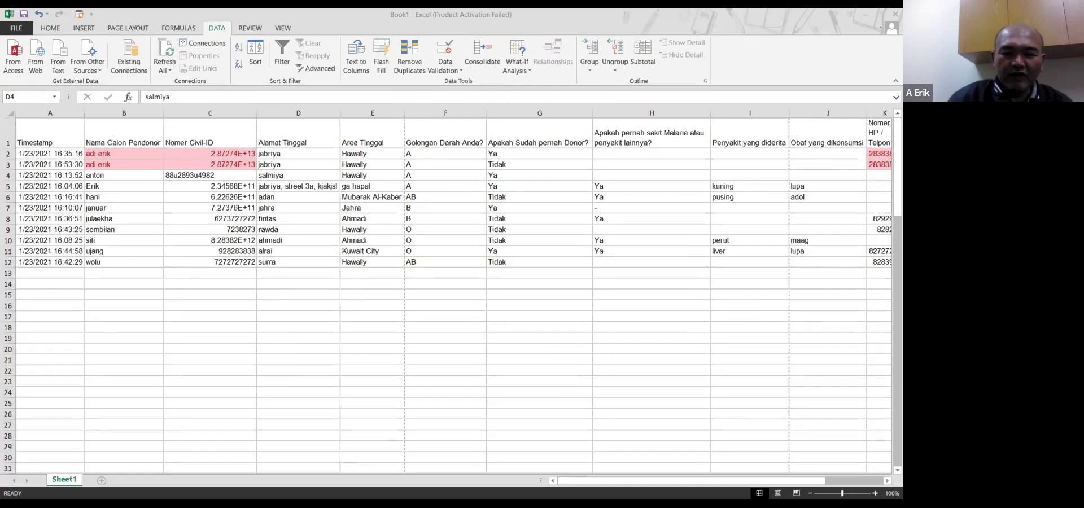
Abandon two edits of cell D4, then show the recently used functions list including SUMIF
{"action": "left_click", "coordinate": [181, 97]}
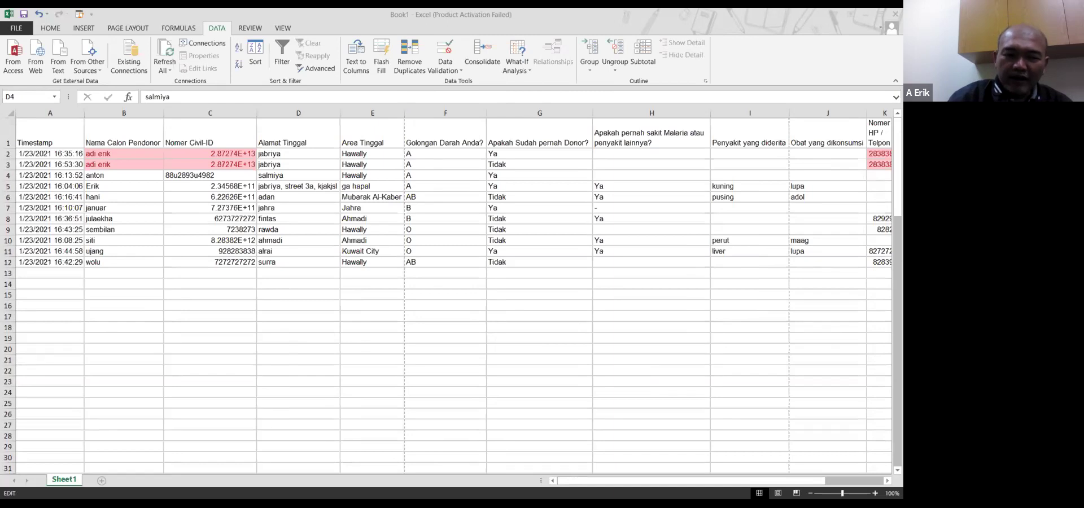
{"action": "key", "text": "Escape"}
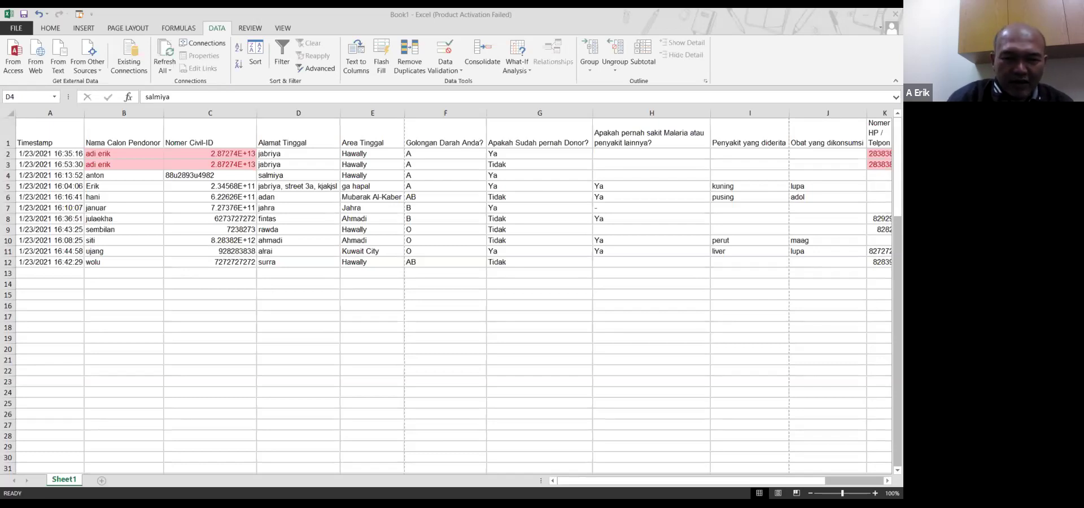
{"action": "left_click", "coordinate": [251, 96]}
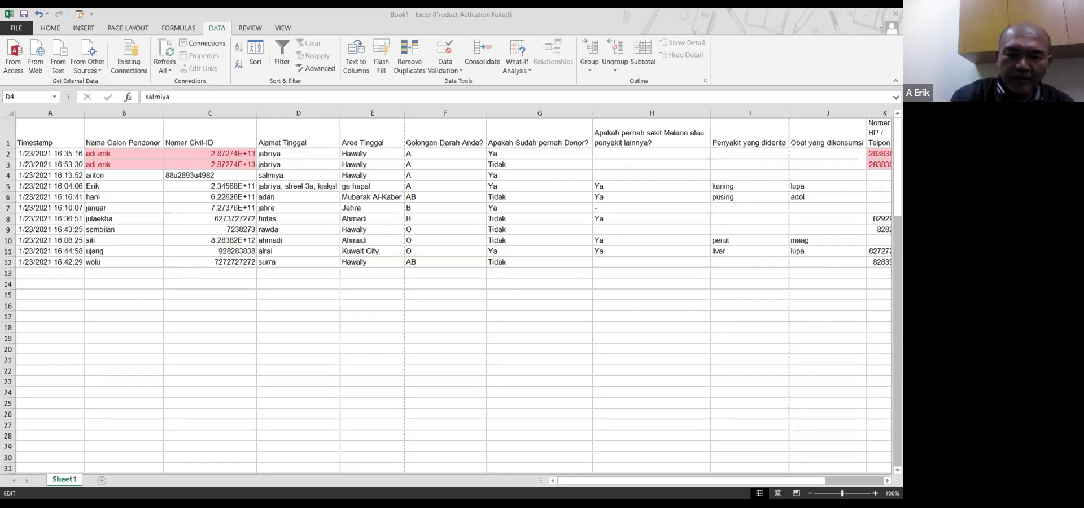
{"action": "key", "text": "Escape"}
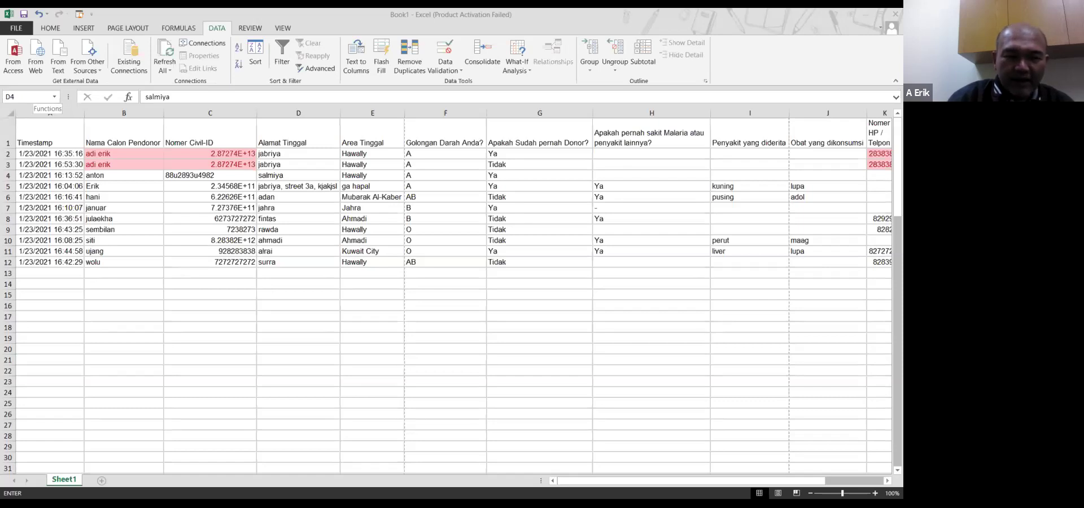
{"action": "left_click", "coordinate": [55, 96]}
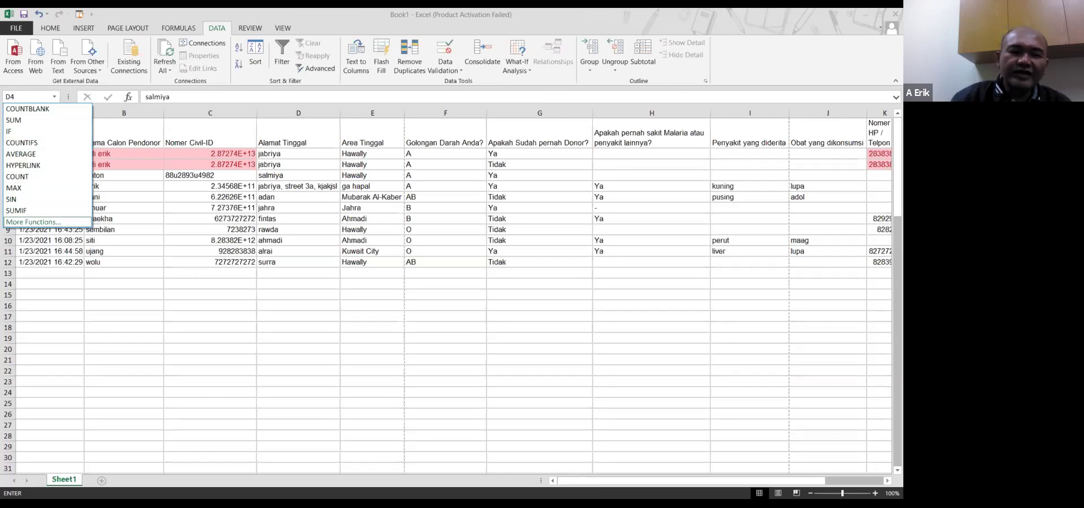
Choose More Functions... to list all functions in the Insert Function dialog
{"action": "key", "text": "Return"}
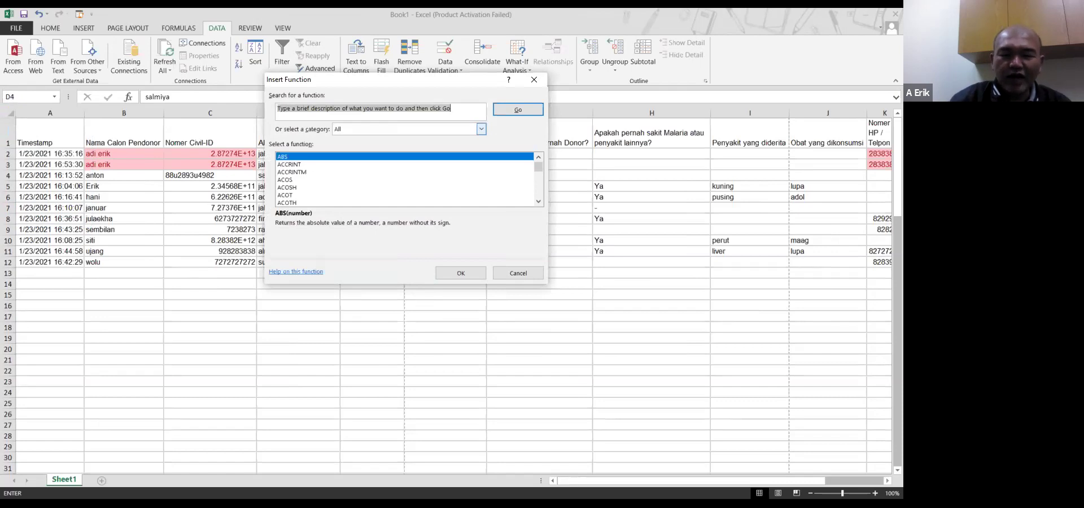
Select SUM from the All functions list and open its arguments prefilled with D2:D12
{"action": "left_click", "coordinate": [482, 129]}
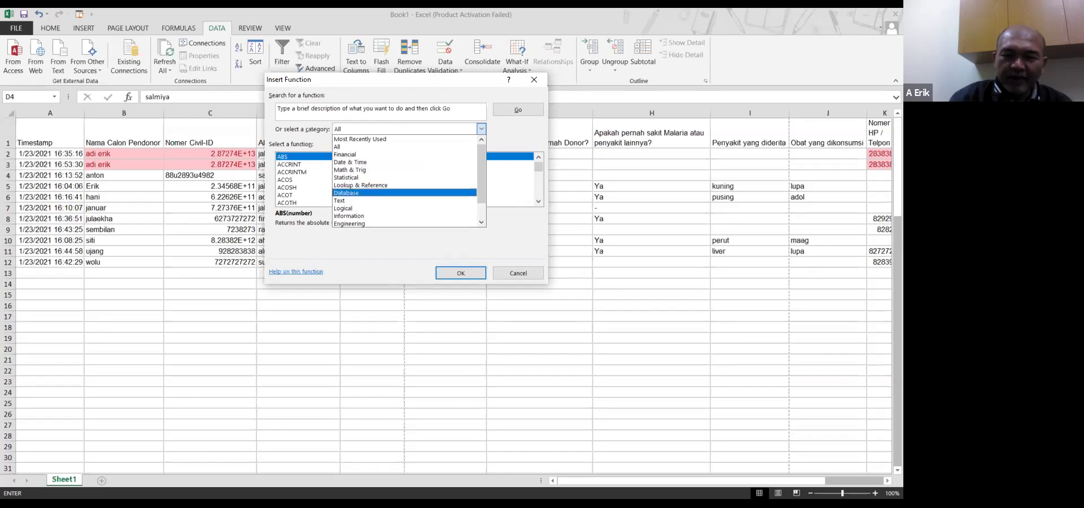
{"action": "left_click", "coordinate": [350, 147]}
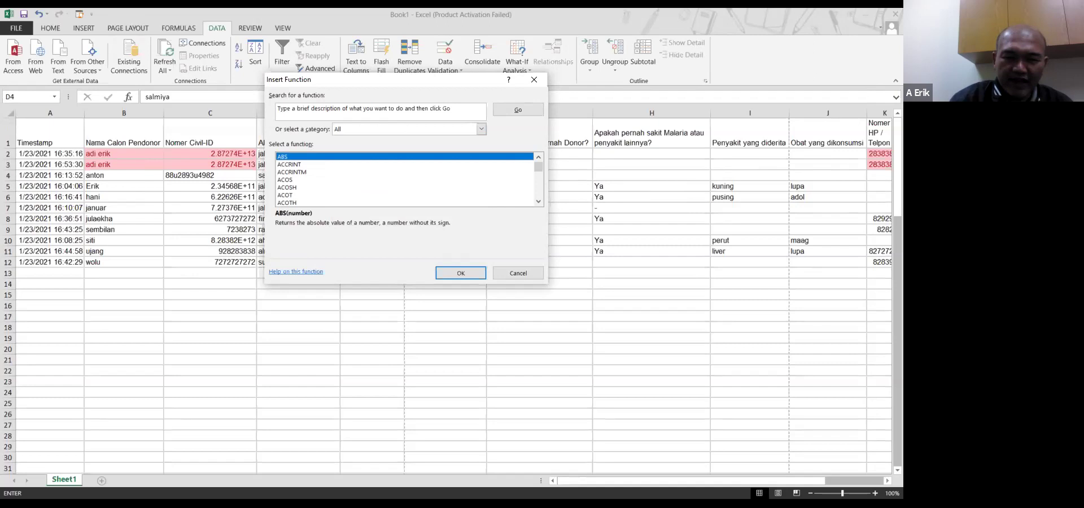
{"action": "left_click", "coordinate": [292, 172]}
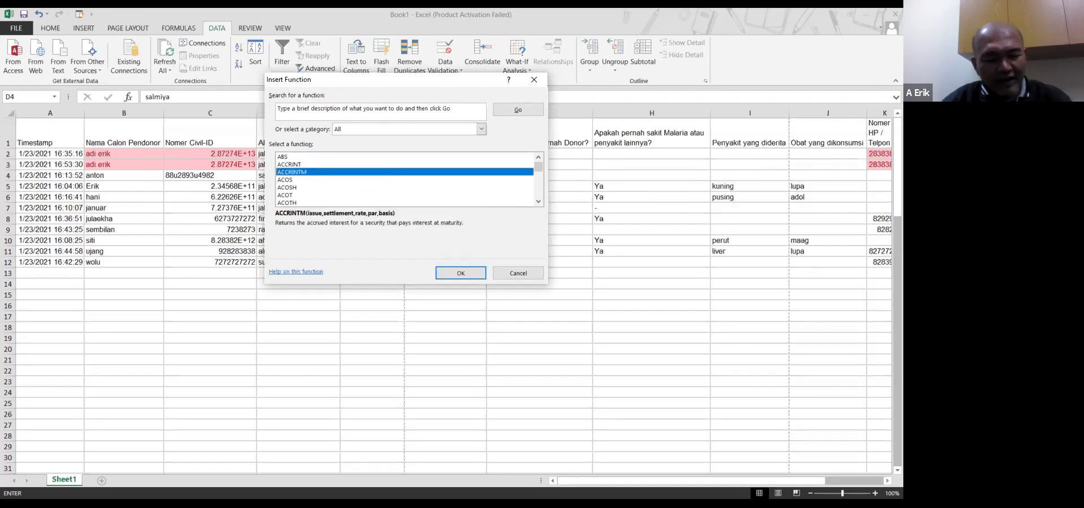
{"action": "key", "text": "s"}
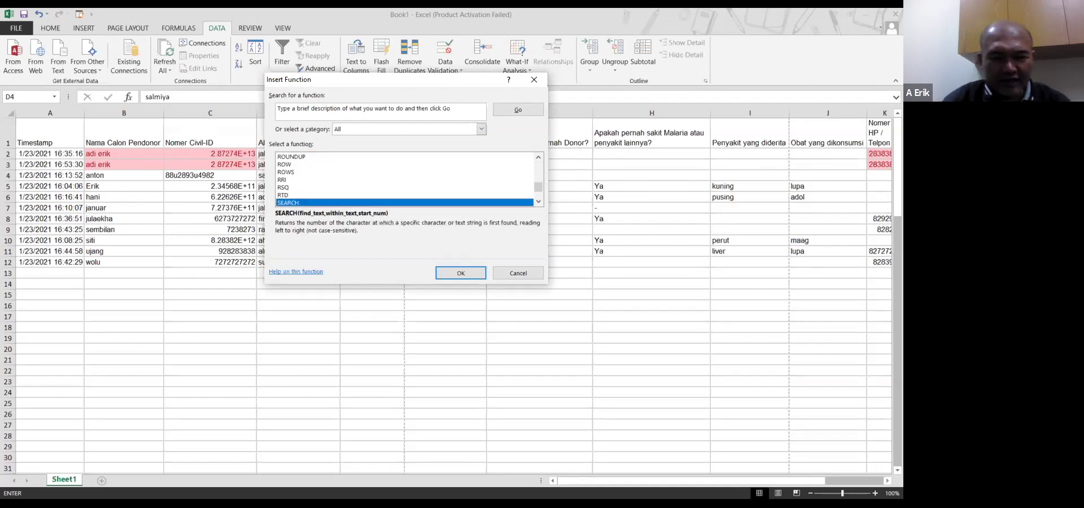
{"action": "key", "text": "Down"}
{"action": "key", "text": "Down"}
{"action": "key", "text": "Down"}
{"action": "key", "text": "Down"}
{"action": "key", "text": "Down"}
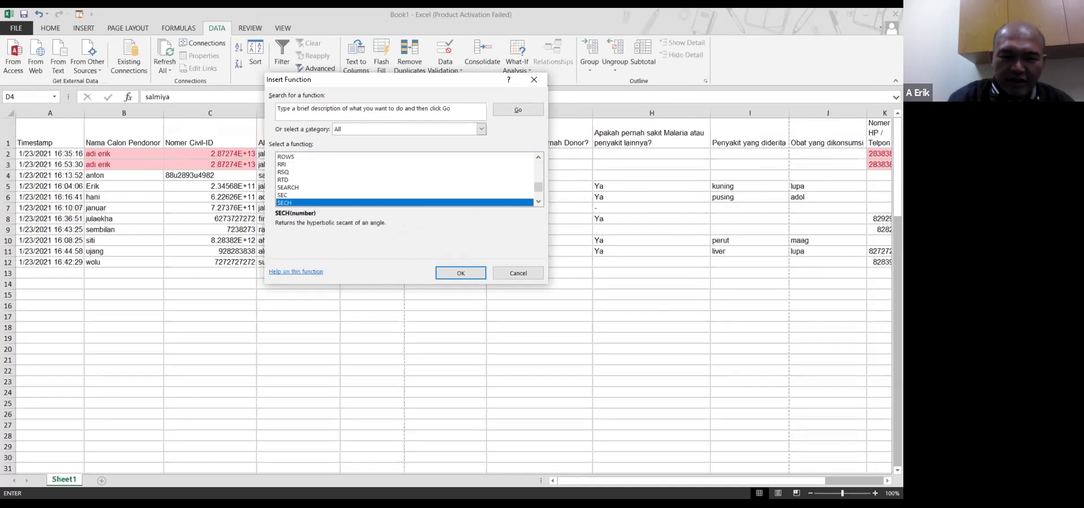
{"action": "key", "text": "Down"}
{"action": "key", "text": "Down"}
{"action": "key", "text": "Down"}
{"action": "key", "text": "Down"}
{"action": "key", "text": "Down"}
{"action": "key", "text": "Down"}
{"action": "key", "text": "Down"}
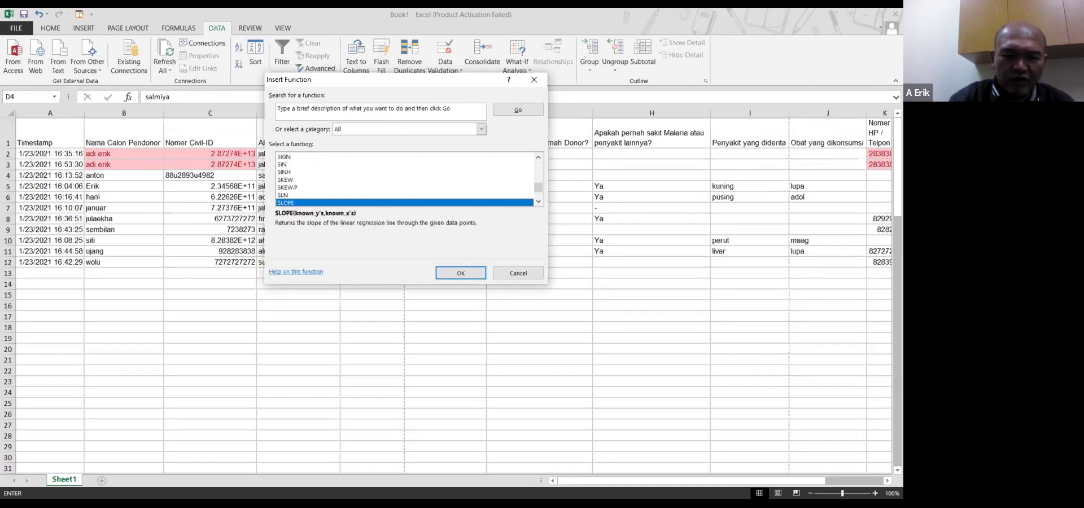
{"action": "key", "text": "Down"}
{"action": "key", "text": "Down"}
{"action": "key", "text": "Down"}
{"action": "key", "text": "Down"}
{"action": "key", "text": "Down"}
{"action": "key", "text": "Down"}
{"action": "key", "text": "Down"}
{"action": "key", "text": "Down"}
{"action": "key", "text": "Down"}
{"action": "key", "text": "Down"}
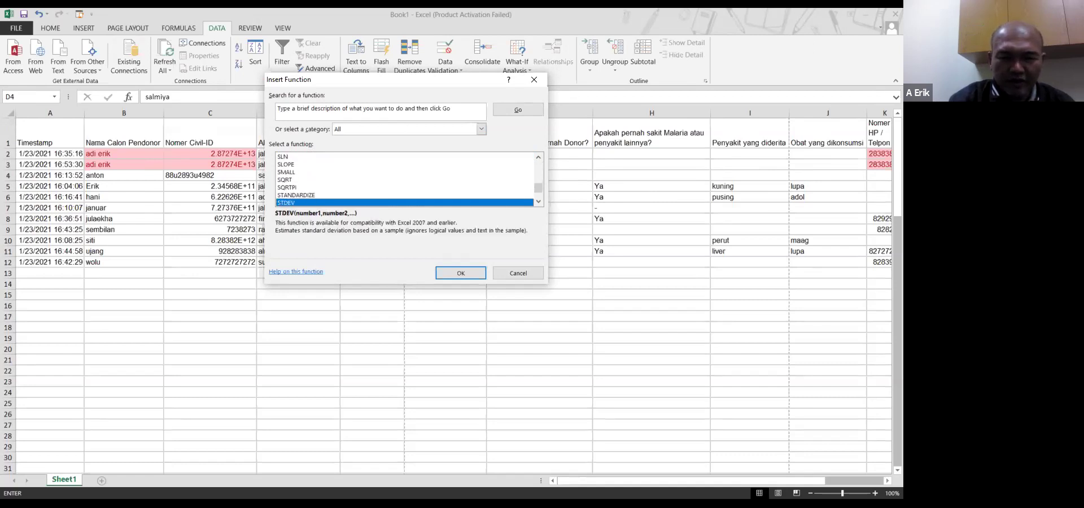
{"action": "key", "text": "Down"}
{"action": "key", "text": "Down"}
{"action": "key", "text": "Down"}
{"action": "key", "text": "Down"}
{"action": "key", "text": "Down"}
{"action": "key", "text": "Down"}
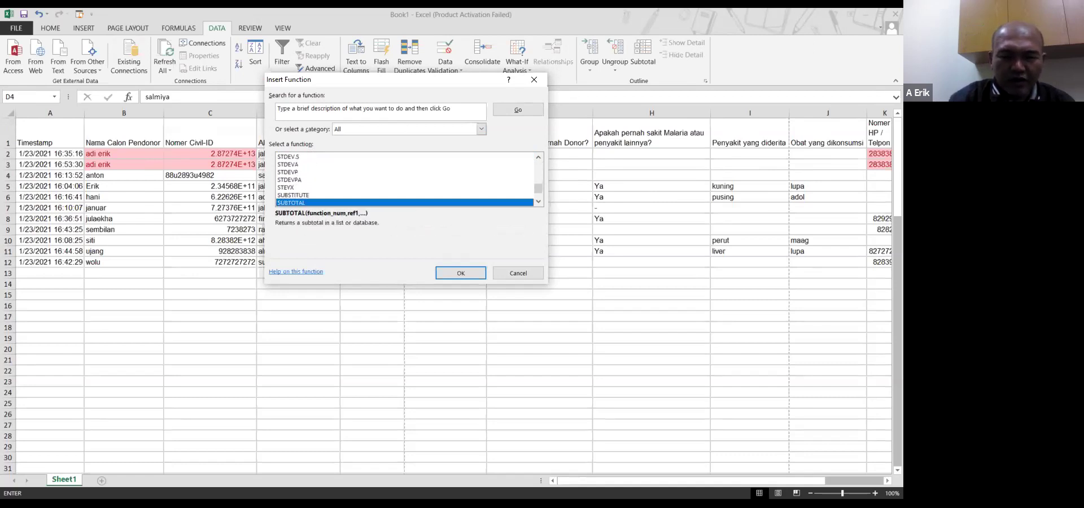
{"action": "key", "text": "Up"}
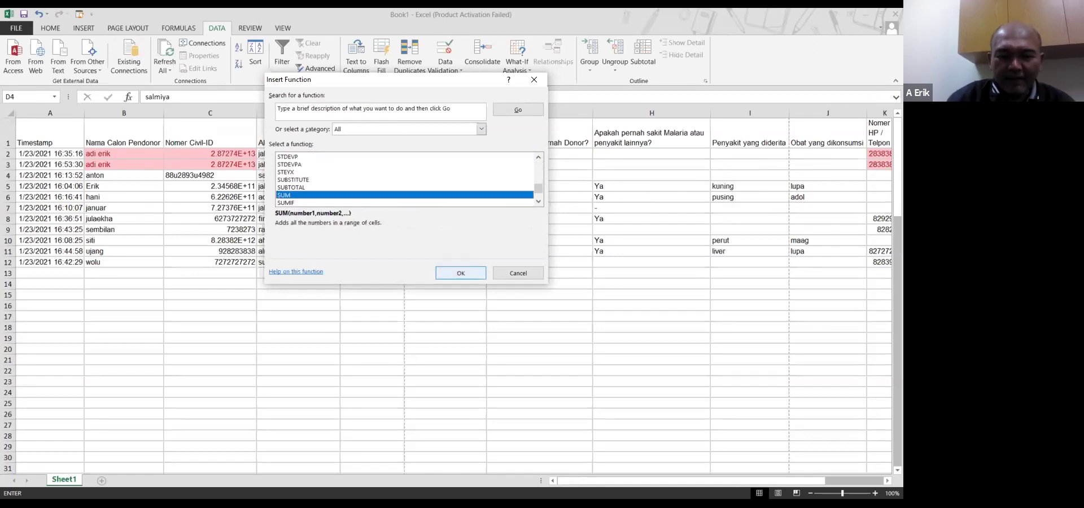
{"action": "key", "text": "Return"}
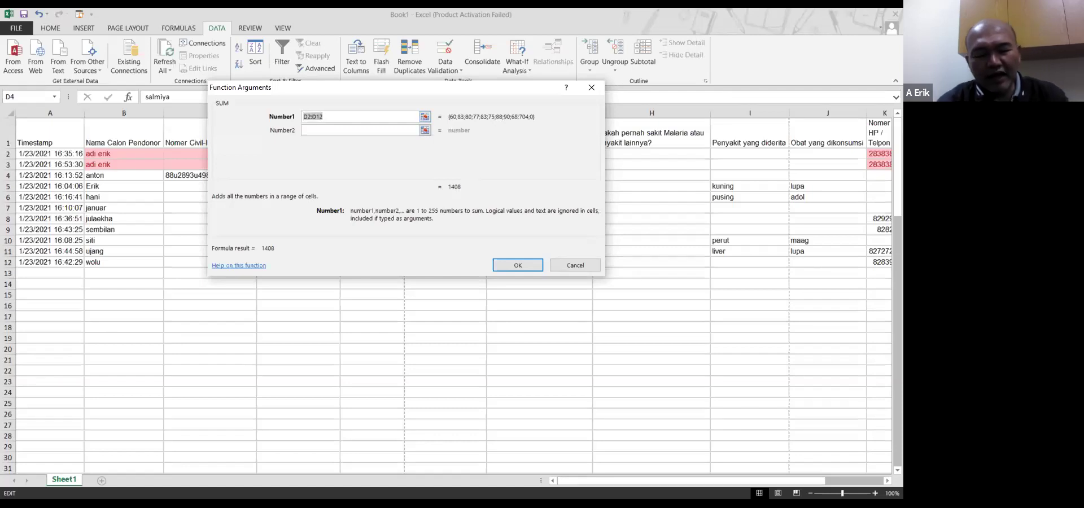
Enter 70, 80, 25, 23, 90 and 84 as SUM arguments for 372, then confirm
{"action": "type", "text": "70"}
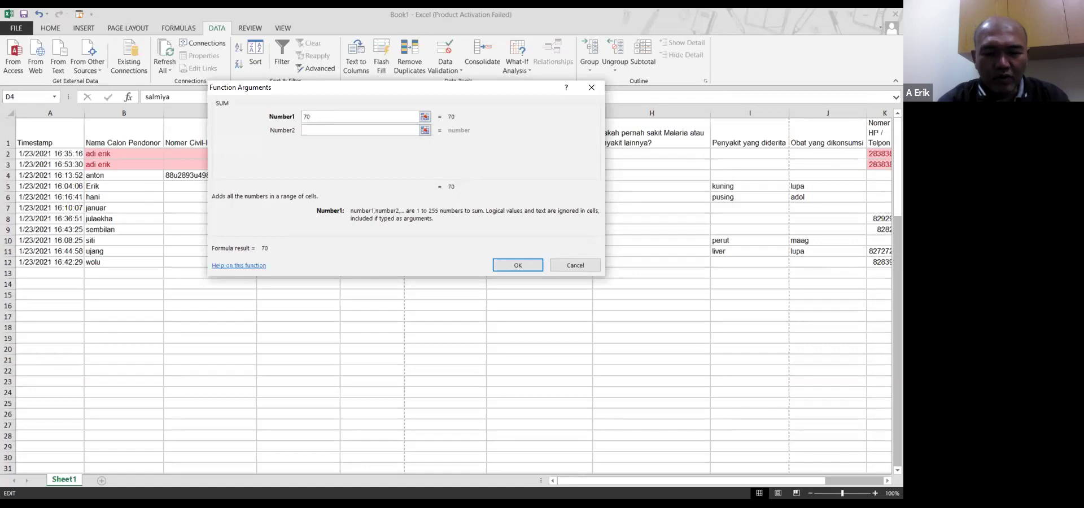
{"action": "left_click", "coordinate": [360, 130]}
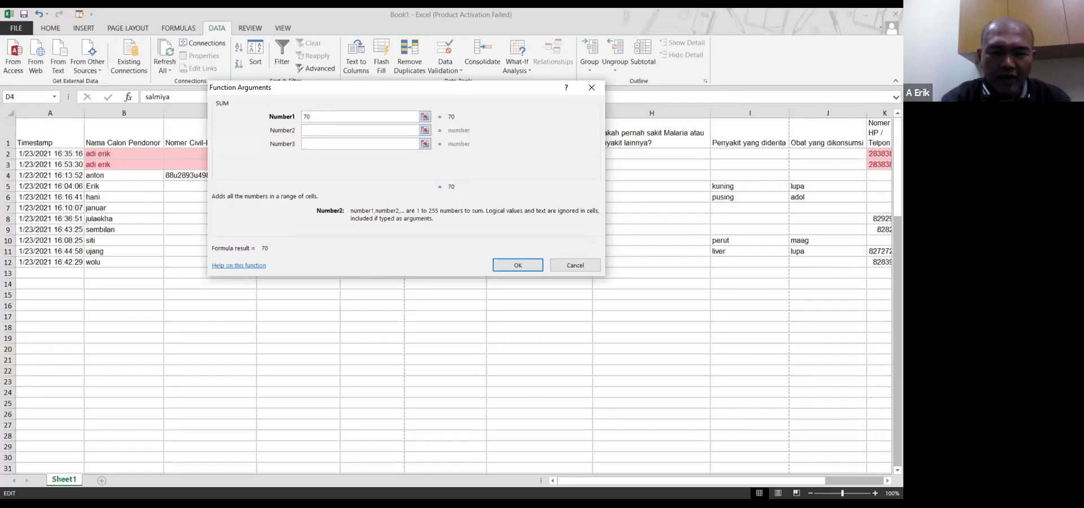
{"action": "type", "text": "80"}
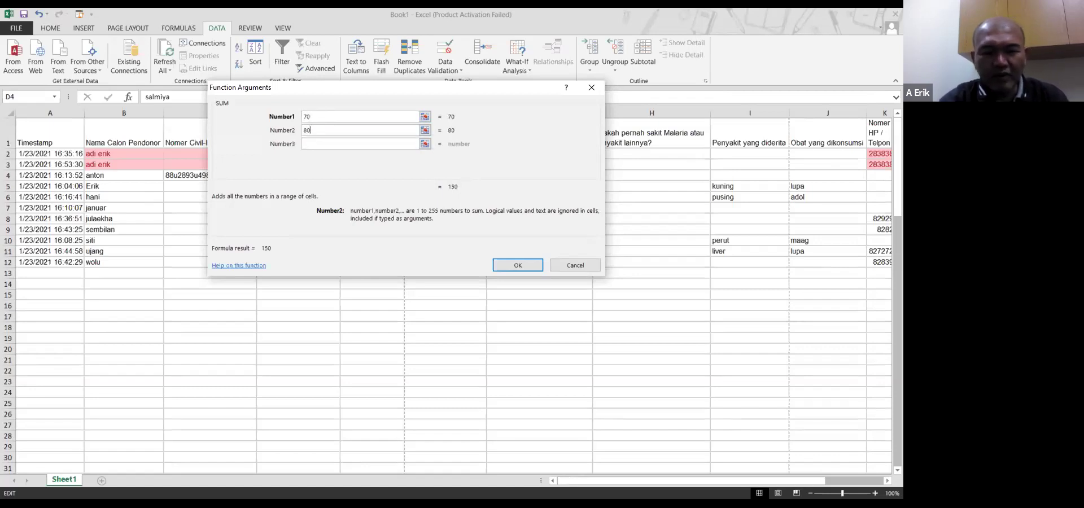
{"action": "key", "text": "Tab"}
{"action": "type", "text": "25"}
{"action": "key", "text": "Tab"}
{"action": "type", "text": "2"}
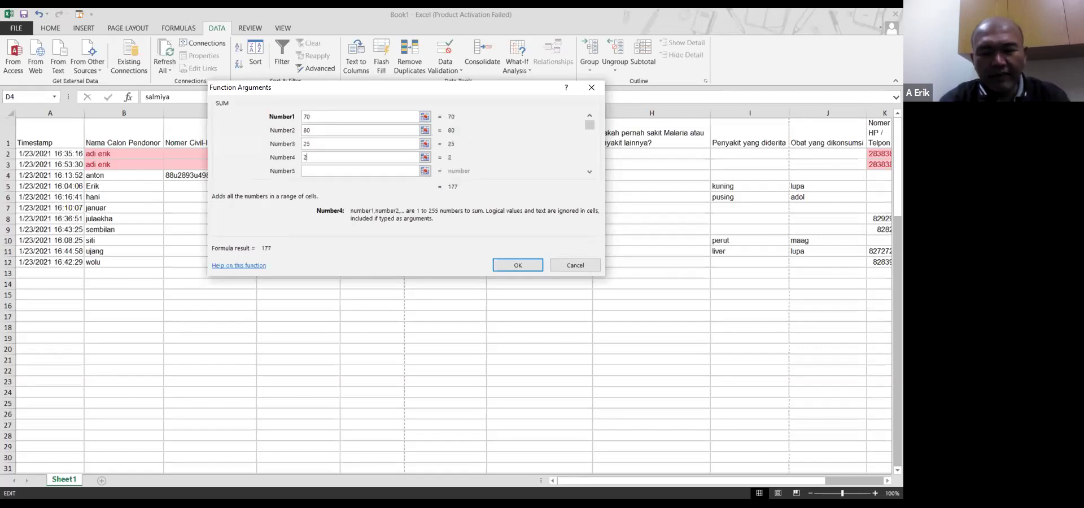
{"action": "type", "text": "390"}
{"action": "key", "text": "Tab"}
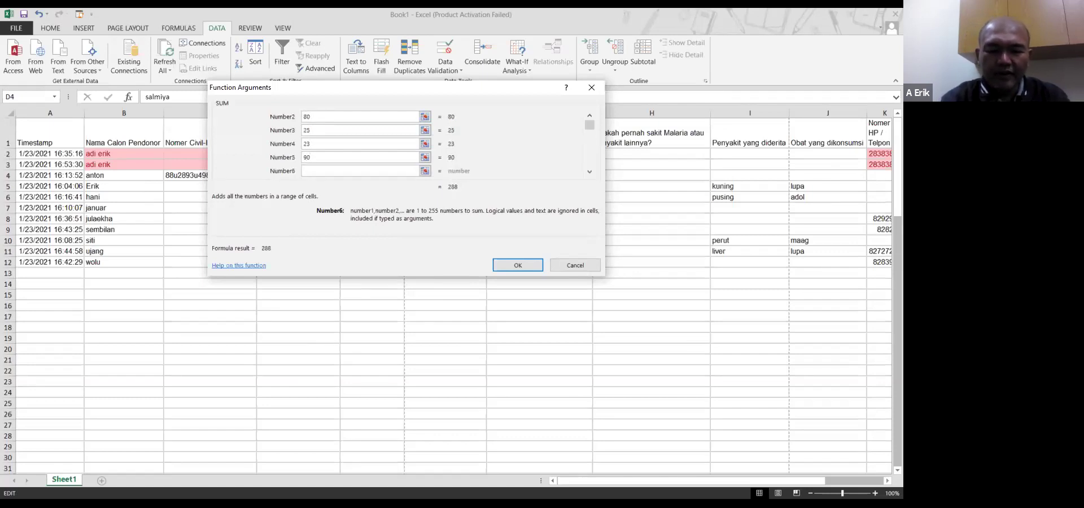
{"action": "type", "text": "84"}
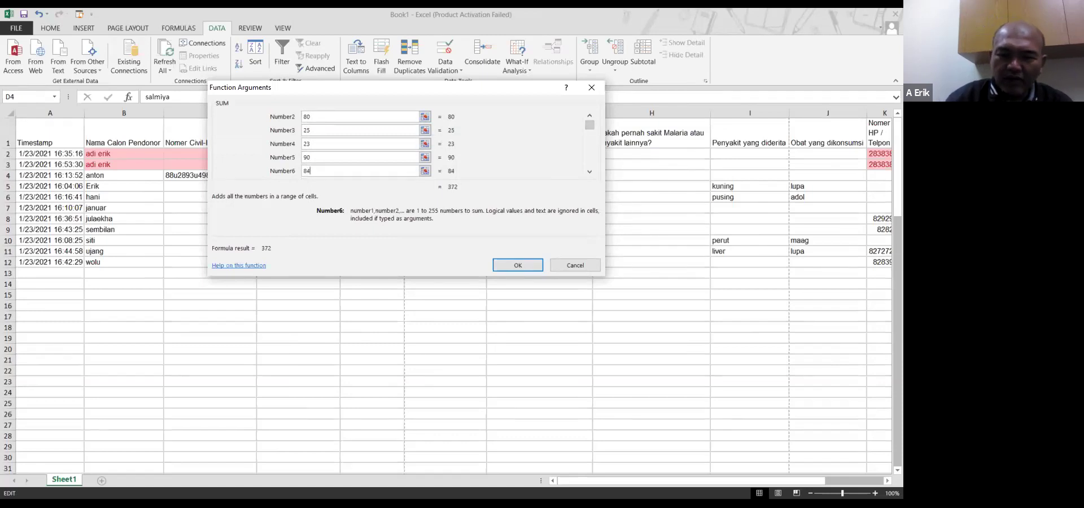
{"action": "key", "text": "Tab"}
{"action": "key", "text": "Tab"}
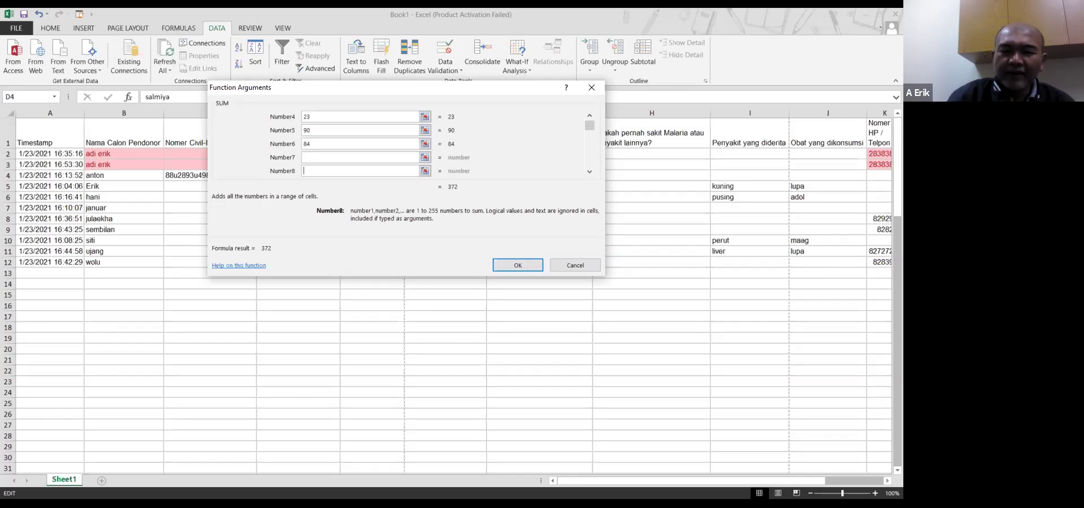
{"action": "left_click", "coordinate": [517, 265]}
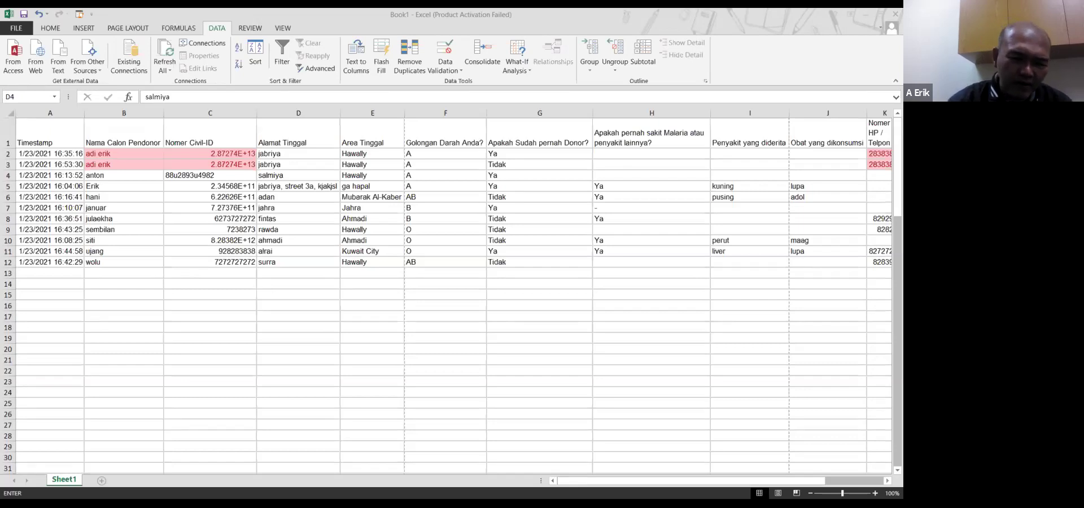
Bring up the full function catalogue via More Functions in the recent-functions dropdown
{"action": "type", "text": "count"}
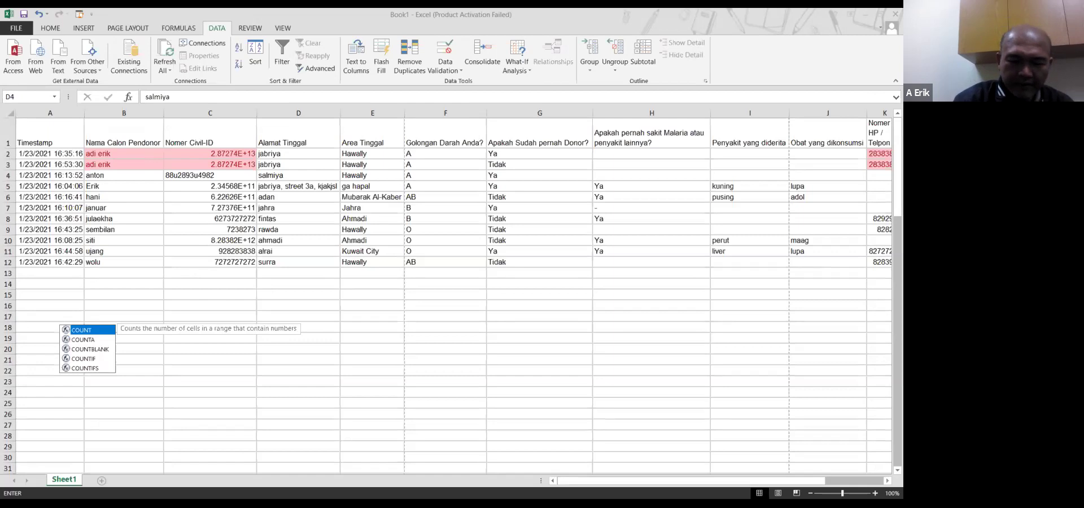
{"action": "key", "text": "Down"}
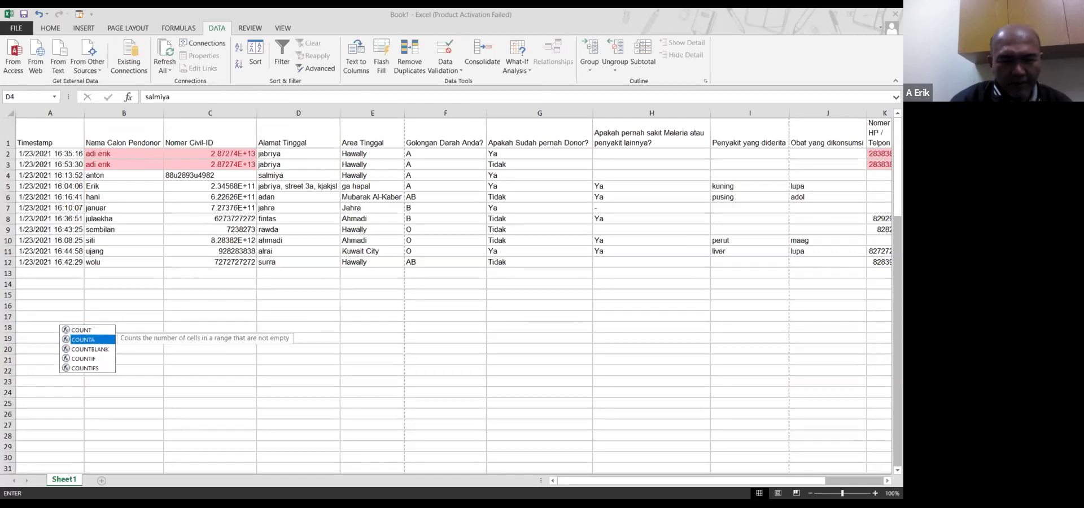
{"action": "left_click", "coordinate": [55, 97]}
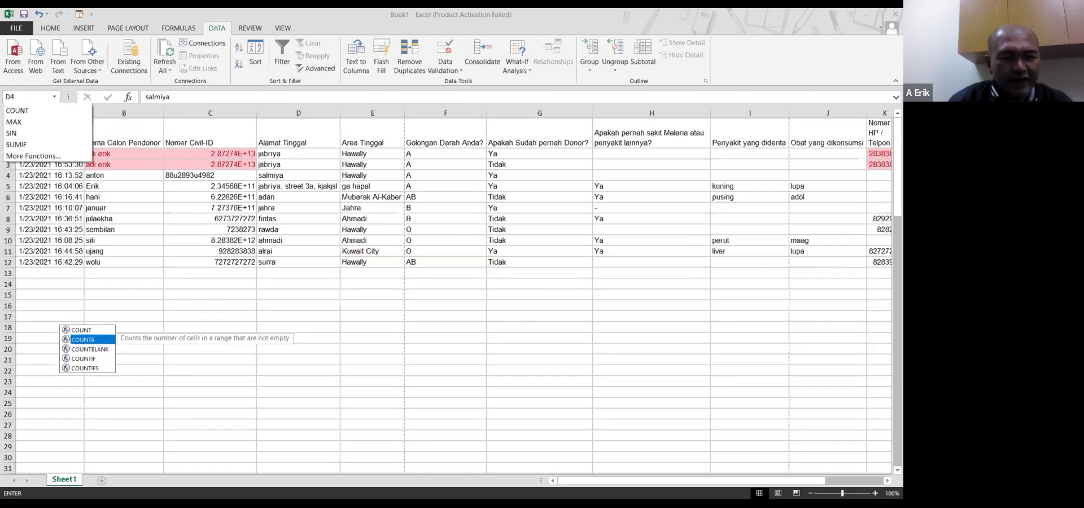
{"action": "left_click", "coordinate": [40, 224]}
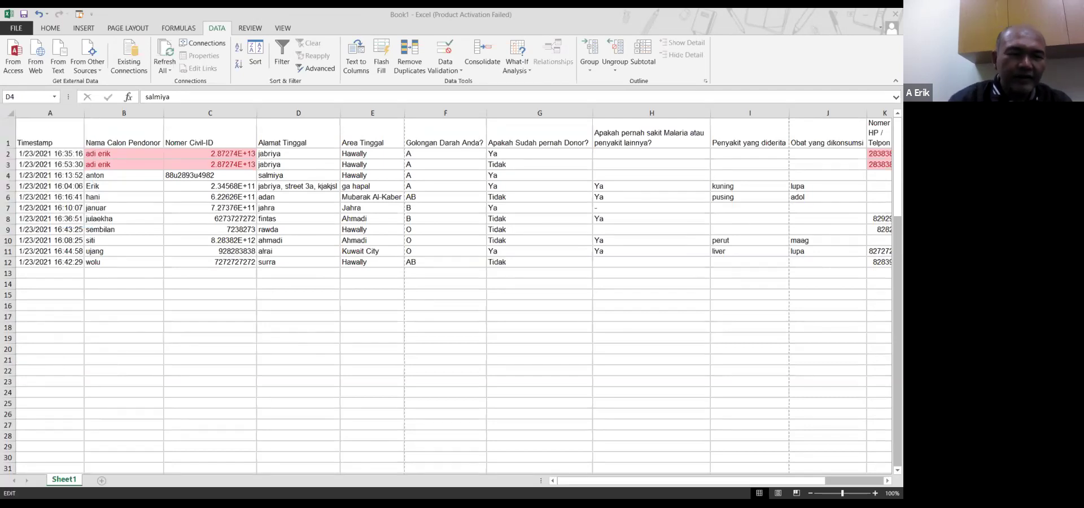
{"action": "left_click", "coordinate": [54, 97]}
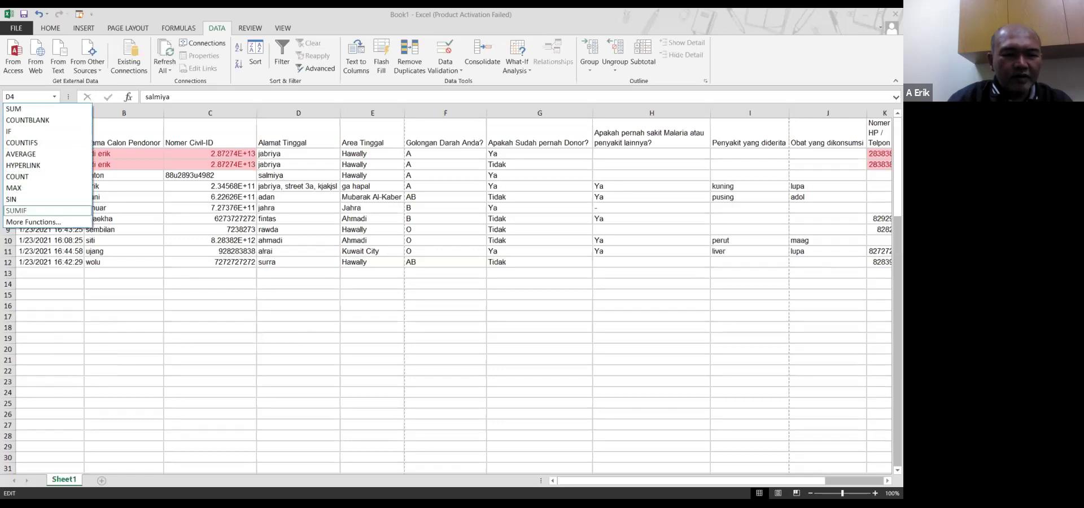
{"action": "left_click", "coordinate": [34, 222]}
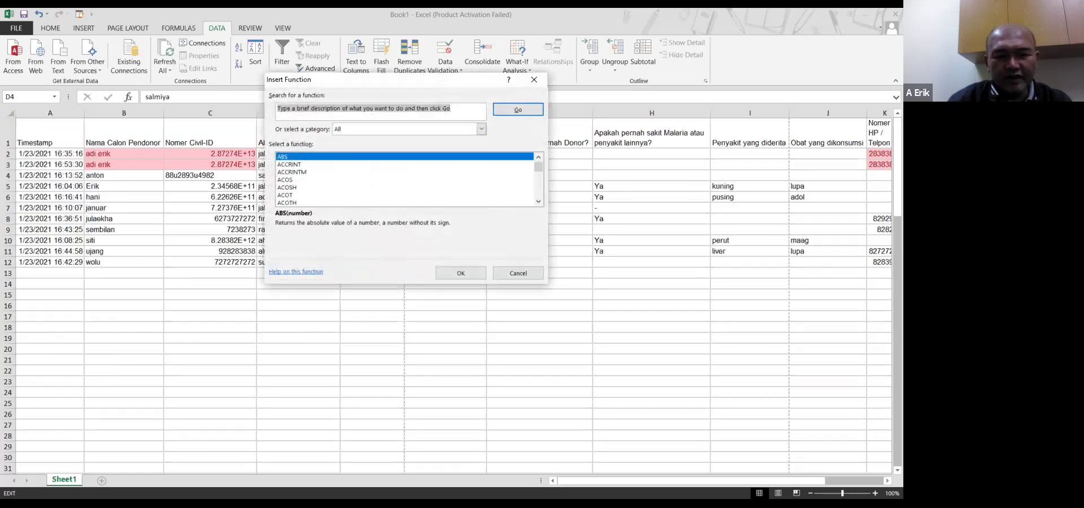
Pick COUNTA, count B2:B10 for a result of 9, and confirm
{"action": "left_click", "coordinate": [292, 171]}
{"action": "type", "text": "count"}
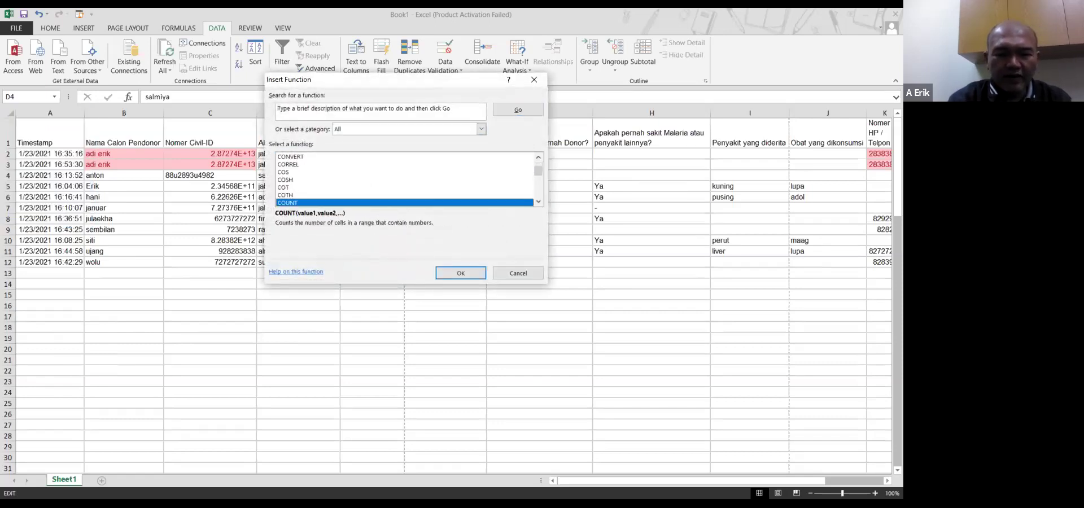
{"action": "type", "text": "a"}
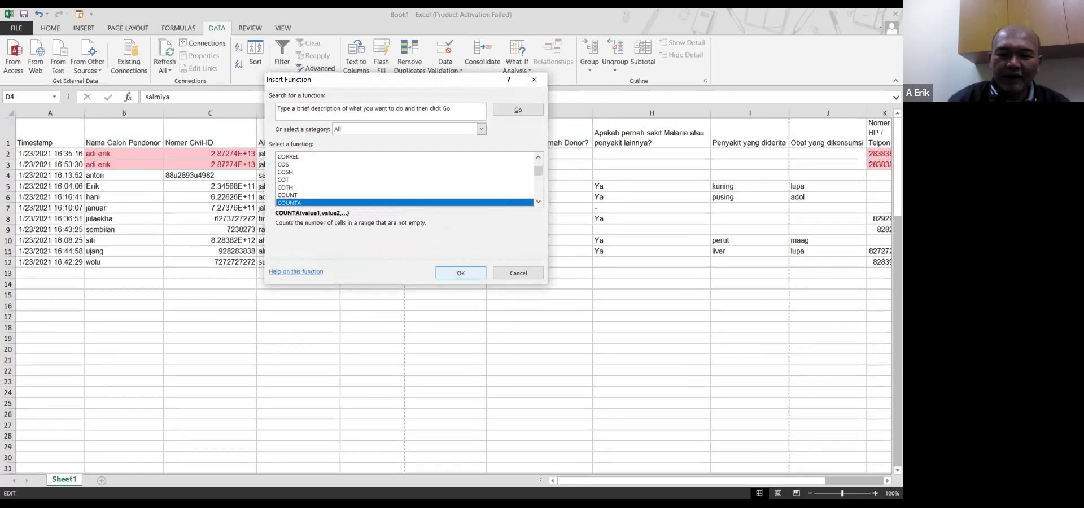
{"action": "left_click", "coordinate": [456, 274]}
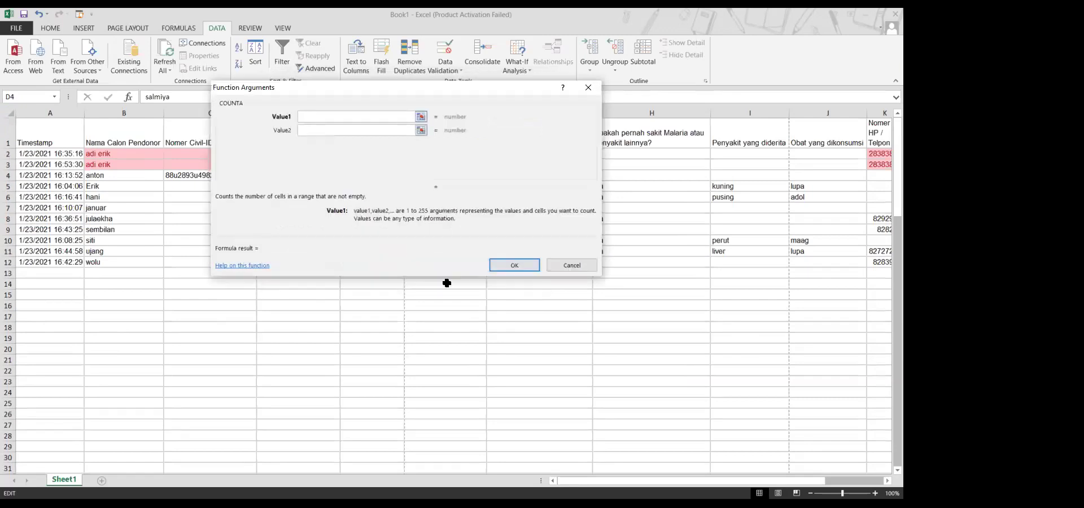
{"action": "type", "text": "B2:B10"}
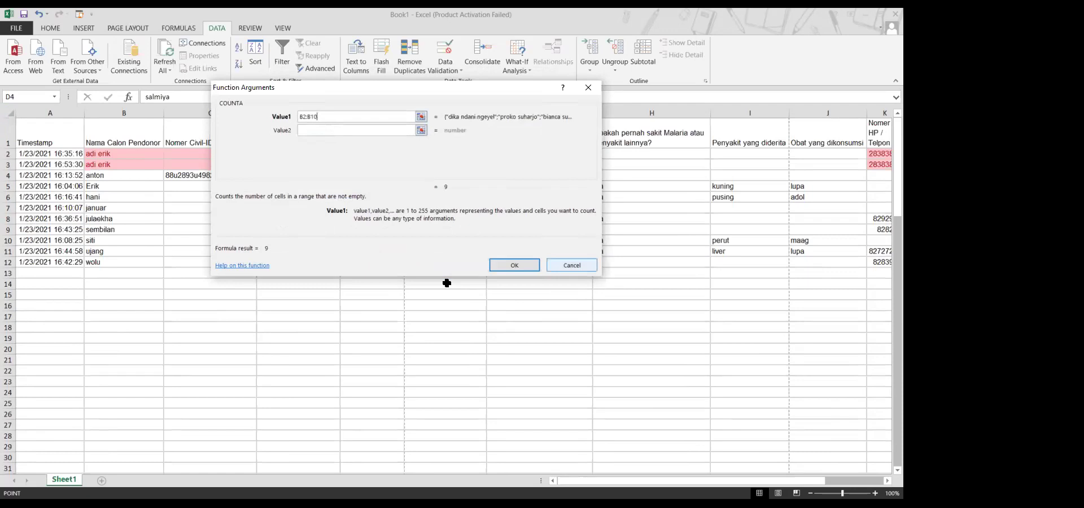
{"action": "left_click", "coordinate": [514, 266]}
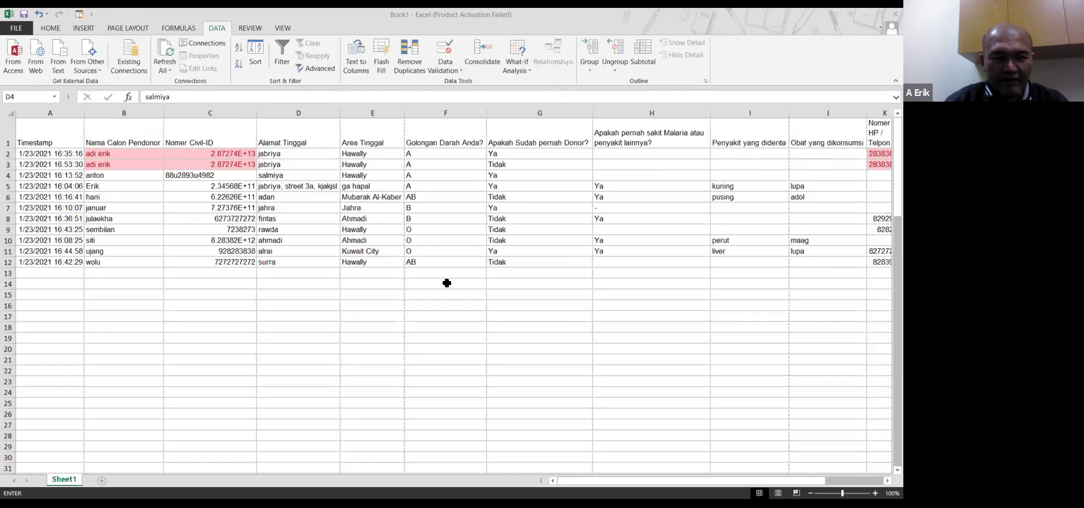
From More Functions, step down the function list to COUNTBLANK and open its arguments
{"action": "left_click", "coordinate": [54, 97]}
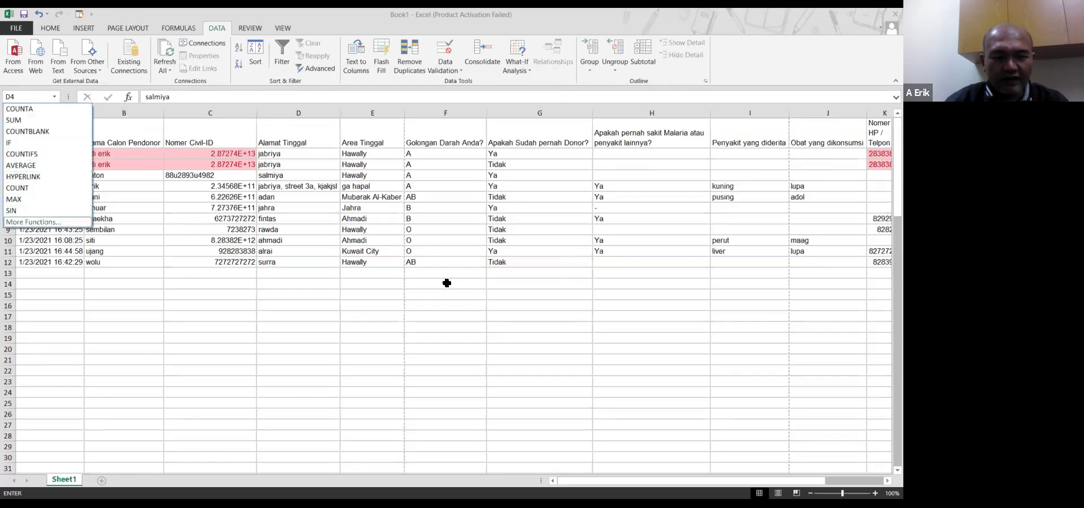
{"action": "key", "text": "Return"}
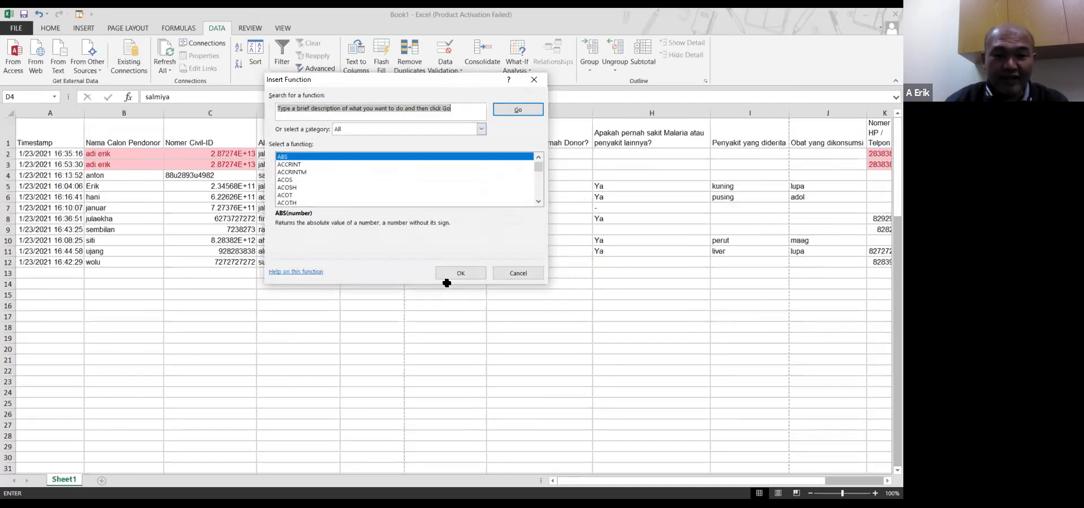
{"action": "key", "text": "Down"}
{"action": "key", "text": "Down"}
{"action": "key", "text": "Down"}
{"action": "key", "text": "Down"}
{"action": "key", "text": "Down"}
{"action": "key", "text": "Down"}
{"action": "key", "text": "Down"}
{"action": "key", "text": "Down"}
{"action": "key", "text": "Down"}
{"action": "key", "text": "Down"}
{"action": "key", "text": "Down"}
{"action": "key", "text": "Down"}
{"action": "key", "text": "Down"}
{"action": "key", "text": "Down"}
{"action": "key", "text": "Down"}
{"action": "key", "text": "Down"}
{"action": "key", "text": "Down"}
{"action": "key", "text": "Down"}
{"action": "key", "text": "Down"}
{"action": "key", "text": "Down"}
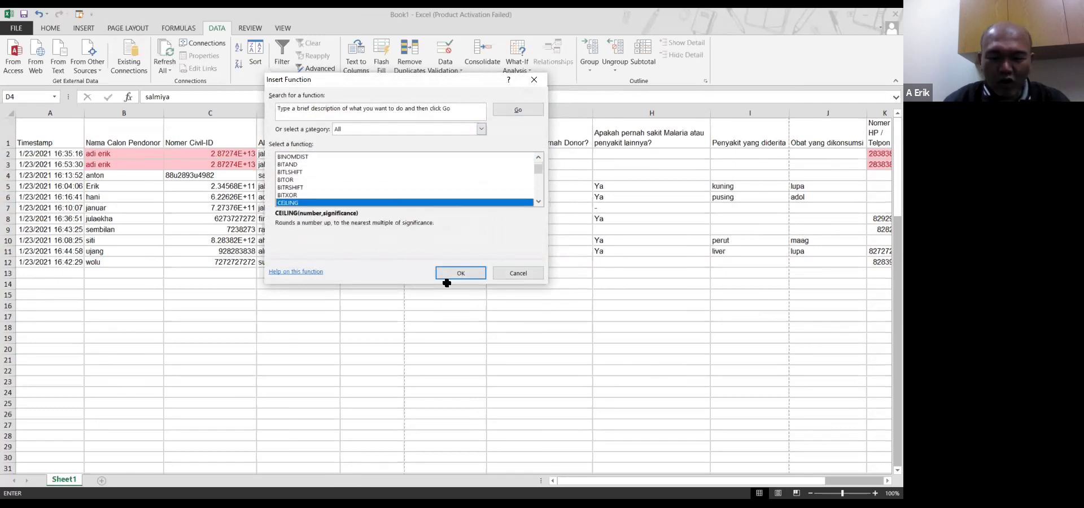
{"action": "key", "text": "Down"}
{"action": "key", "text": "Down"}
{"action": "key", "text": "Down"}
{"action": "key", "text": "Down"}
{"action": "key", "text": "Down"}
{"action": "key", "text": "Down"}
{"action": "key", "text": "Down"}
{"action": "key", "text": "Down"}
{"action": "key", "text": "Down"}
{"action": "key", "text": "Down"}
{"action": "key", "text": "Down"}
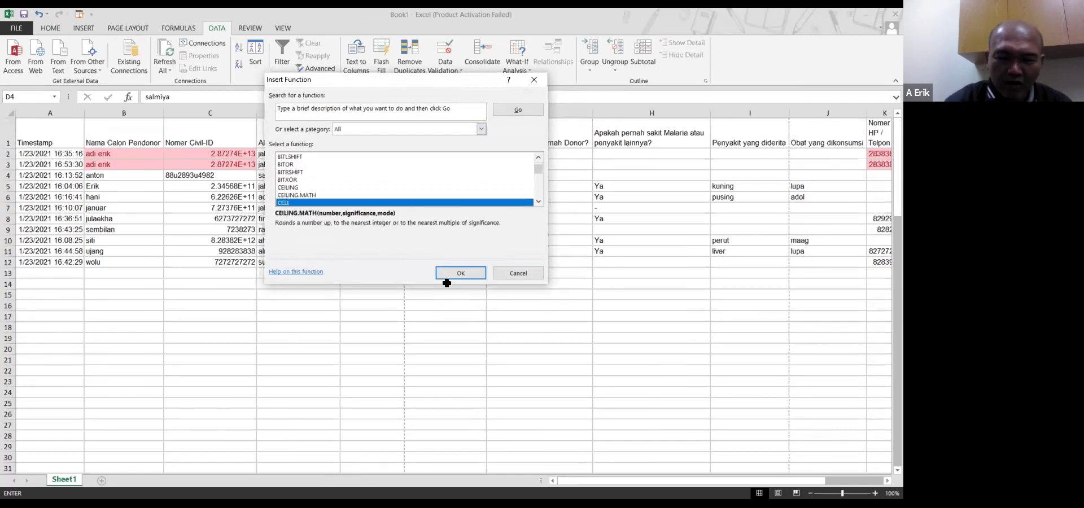
{"action": "key", "text": "Down"}
{"action": "key", "text": "Down"}
{"action": "key", "text": "Down"}
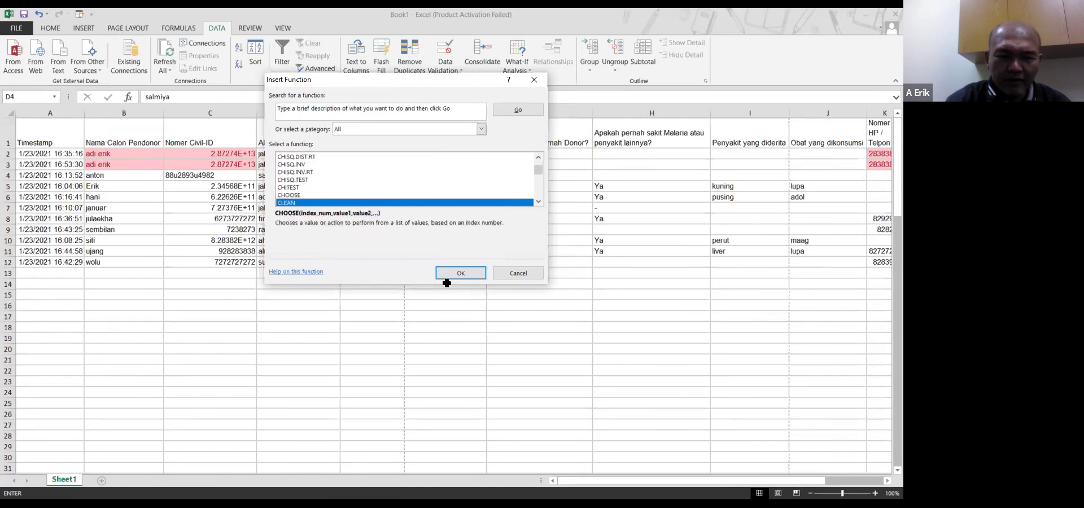
{"action": "key", "text": "Down"}
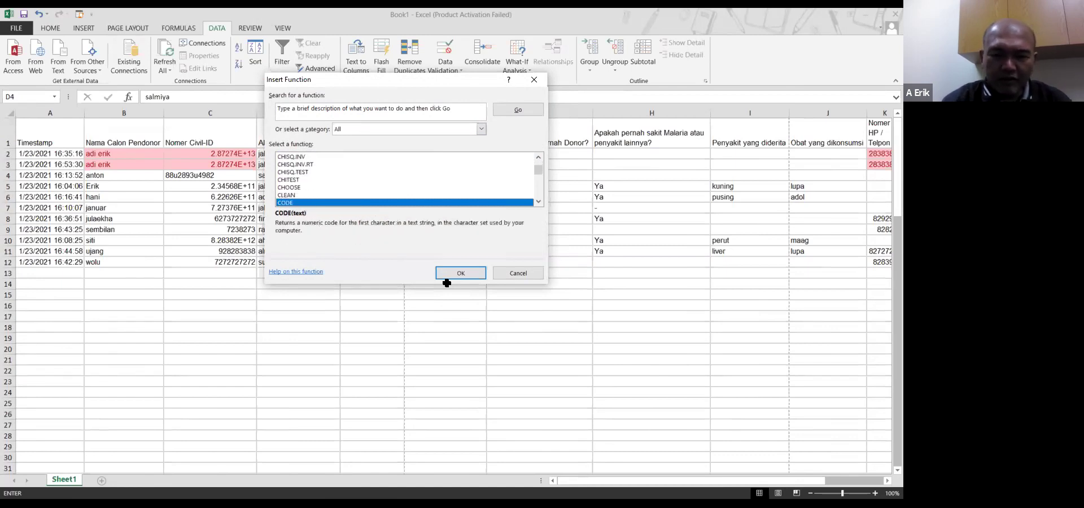
{"action": "key", "text": "Down"}
{"action": "key", "text": "Down"}
{"action": "key", "text": "Down"}
{"action": "key", "text": "Down"}
{"action": "key", "text": "Down"}
{"action": "key", "text": "Down"}
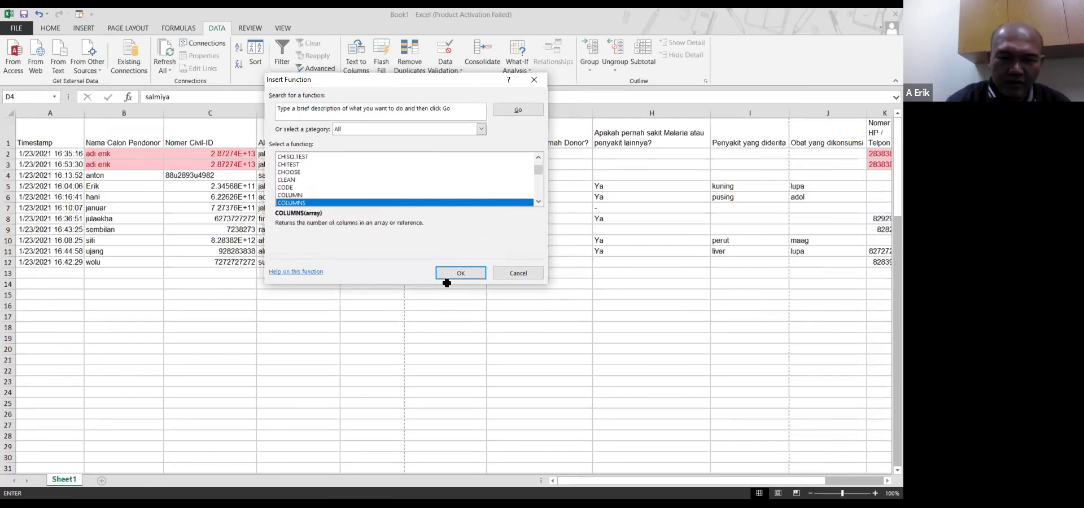
{"action": "key", "text": "Down"}
{"action": "key", "text": "Down"}
{"action": "key", "text": "Down"}
{"action": "key", "text": "Down"}
{"action": "key", "text": "Down"}
{"action": "key", "text": "Down"}
{"action": "key", "text": "Down"}
{"action": "key", "text": "Down"}
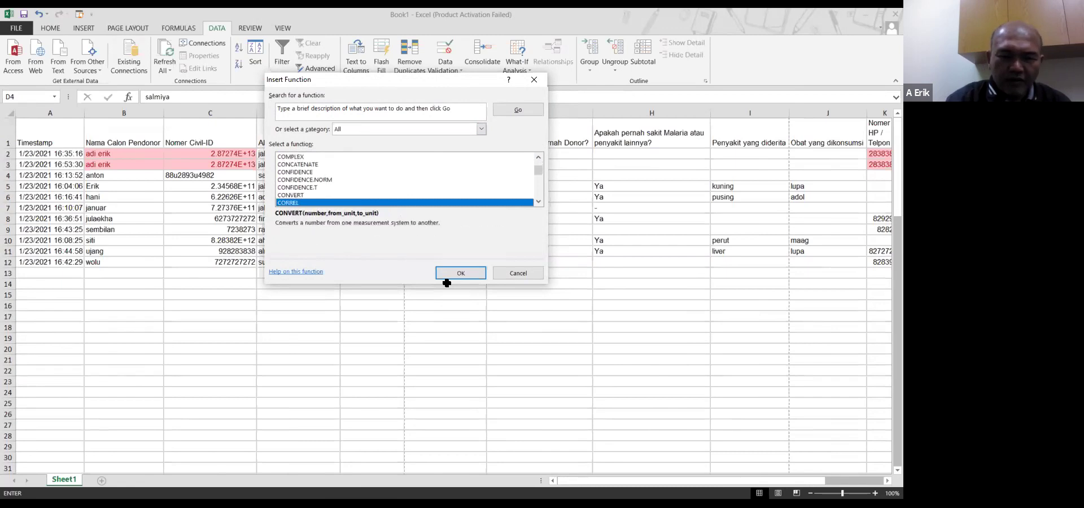
{"action": "key", "text": "Down"}
{"action": "key", "text": "Down"}
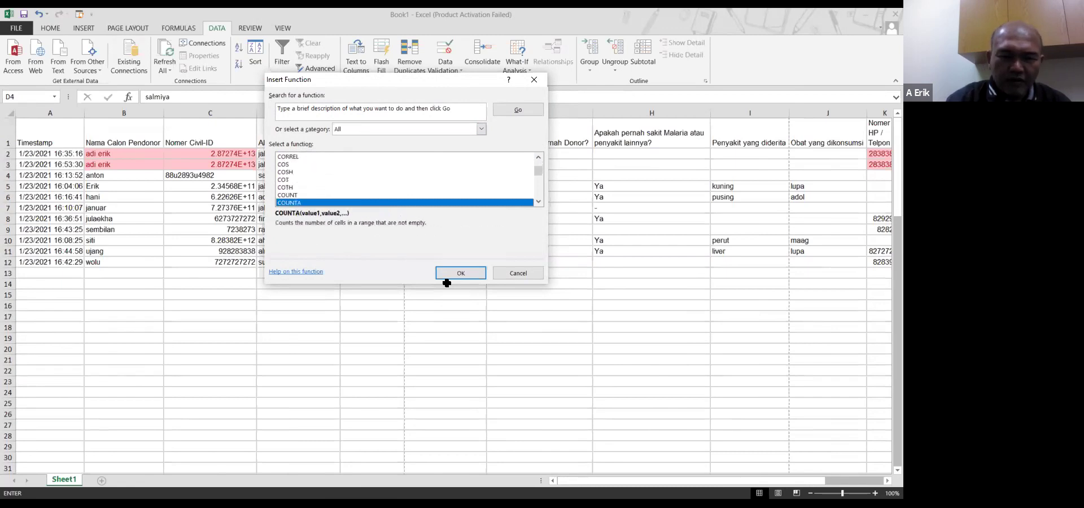
{"action": "key", "text": "Down"}
{"action": "key", "text": "Down"}
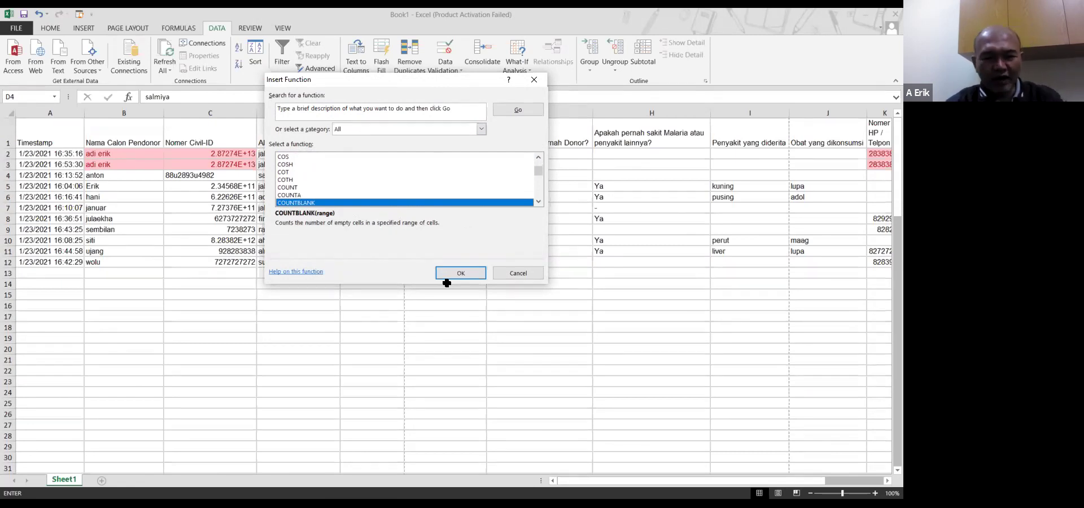
{"action": "left_click", "coordinate": [447, 276]}
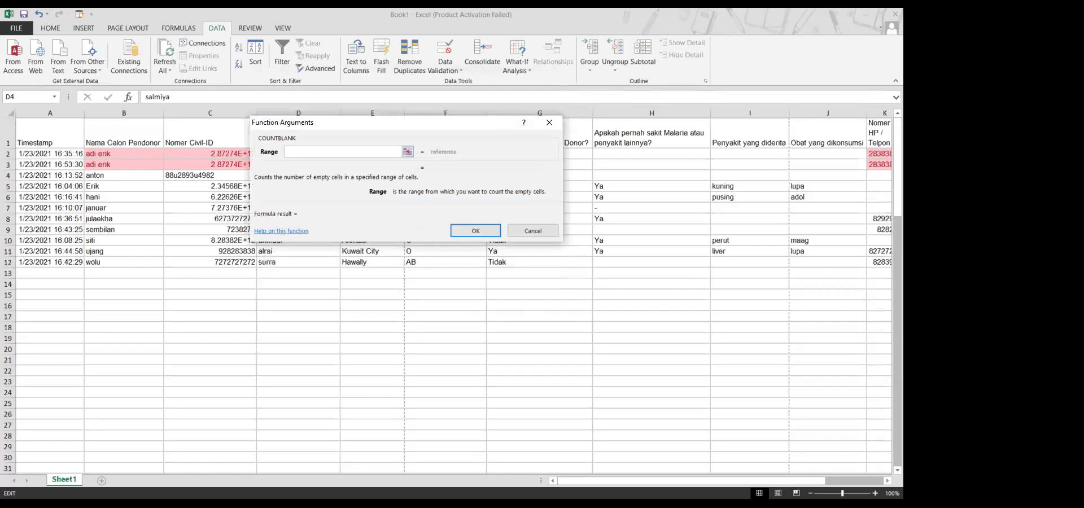
Preview COUNTBLANK over B2:B10 returning 0, then close without inserting a formula
{"action": "type", "text": "B2"}
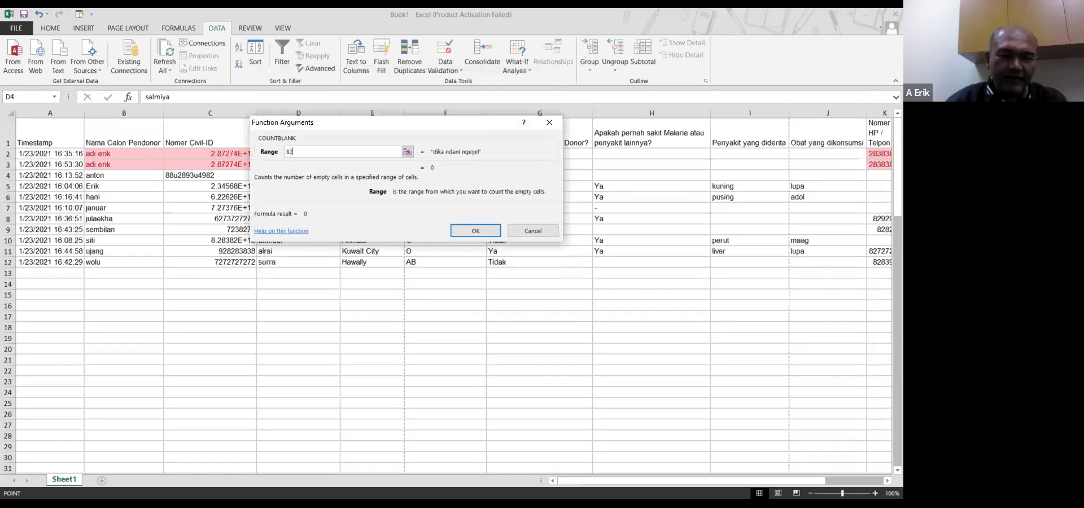
{"action": "type", "text": ":B10"}
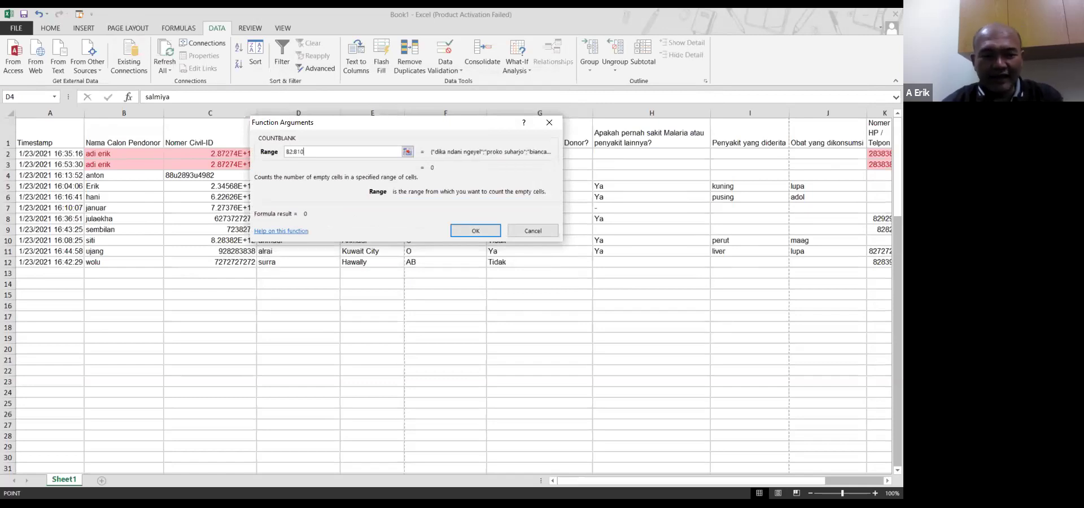
{"action": "key", "text": "Return"}
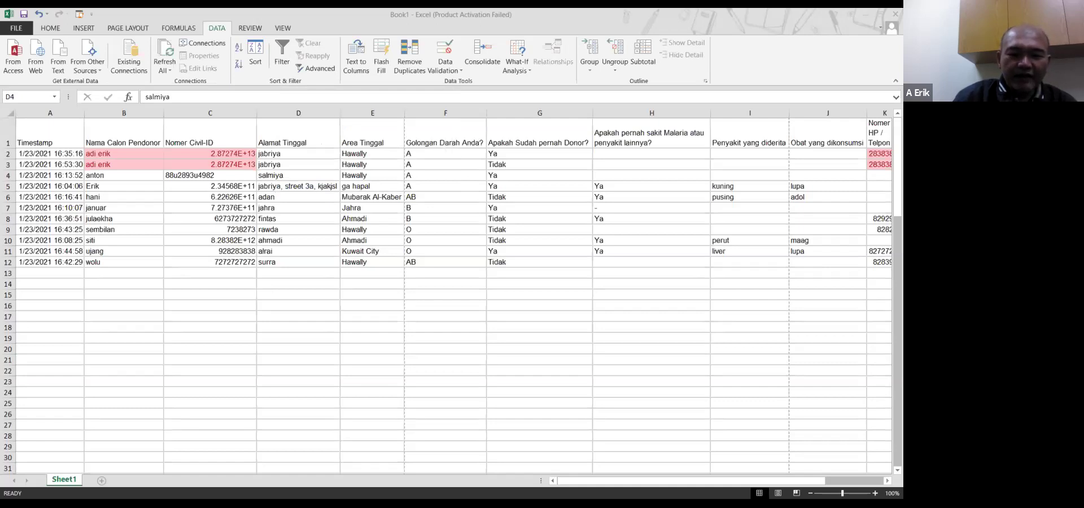
Open Format Cells on the Border settings for the selected cells
{"action": "right_click", "coordinate": [297, 332]}
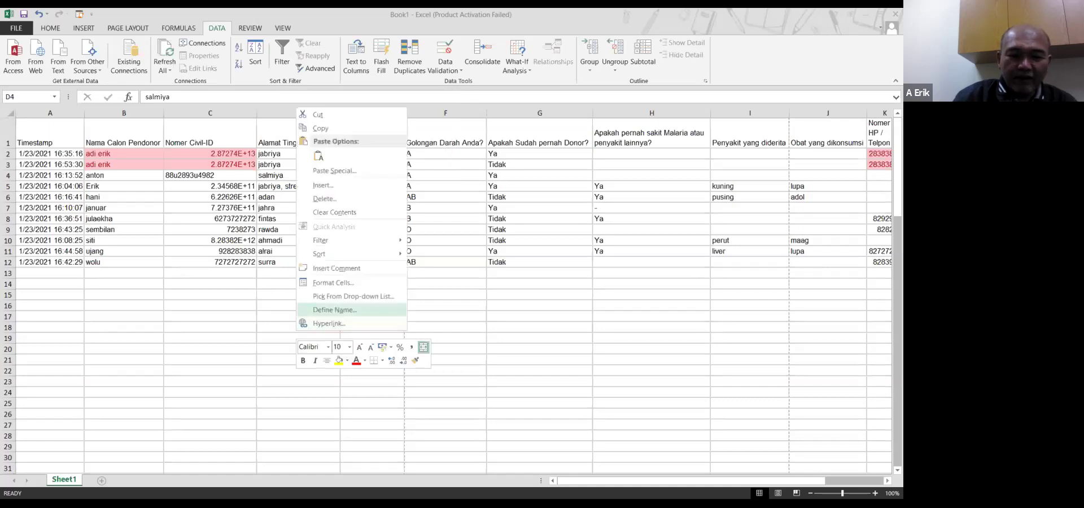
{"action": "left_click", "coordinate": [333, 282]}
{"action": "left_click_drag", "start_coordinate": [315, 151], "coordinate": [494, 142]}
{"action": "left_click", "coordinate": [494, 161]}
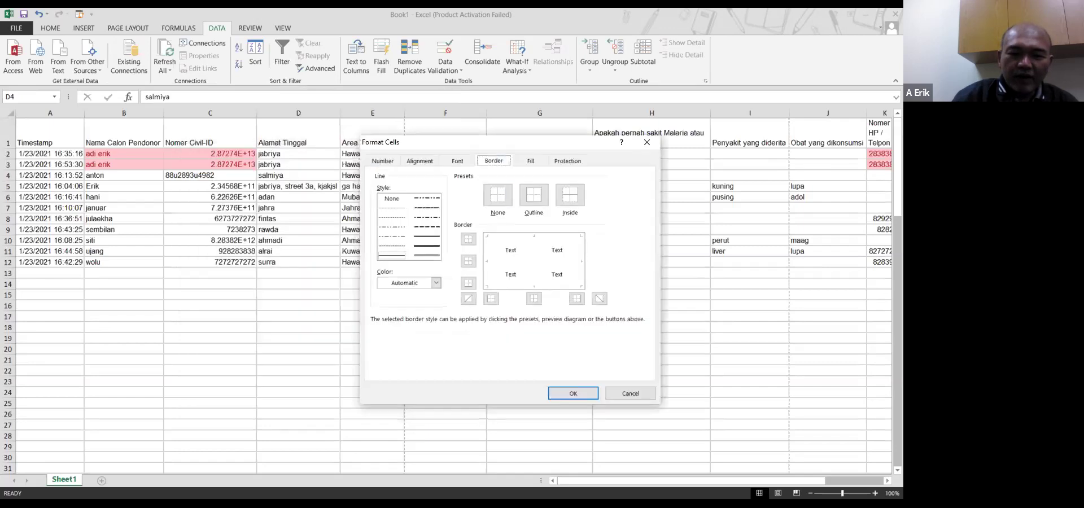
Apply an outline and inside grid borders, with a medium line for the vertical divider
{"action": "left_click", "coordinate": [533, 195]}
{"action": "left_click", "coordinate": [533, 298]}
{"action": "left_click", "coordinate": [392, 256]}
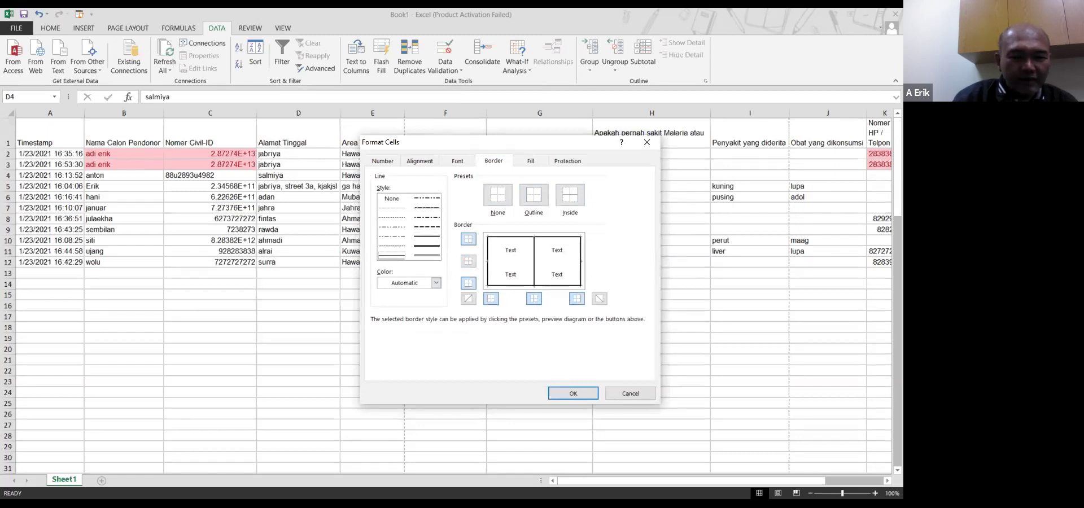
{"action": "left_click", "coordinate": [570, 195]}
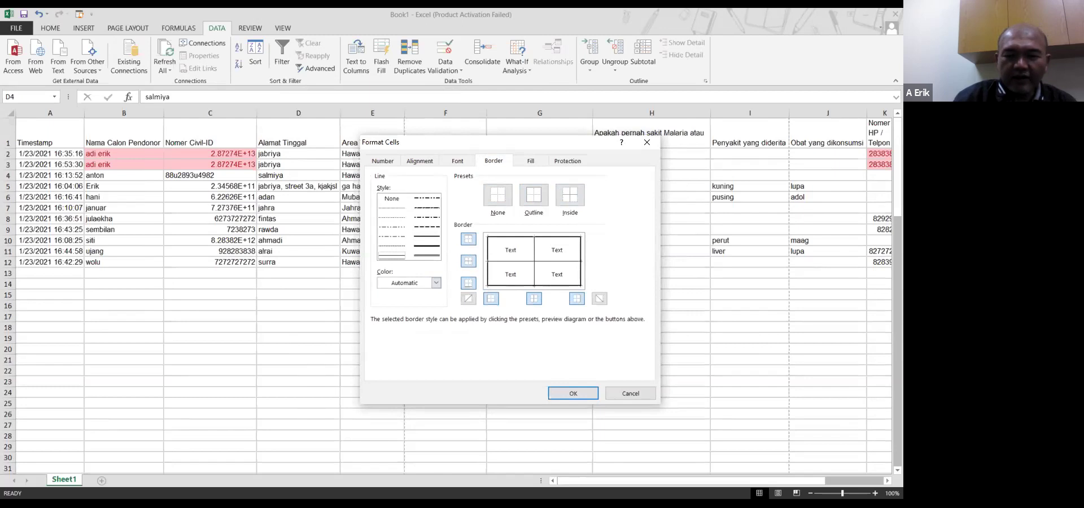
{"action": "left_click", "coordinate": [427, 237]}
{"action": "left_click", "coordinate": [534, 298]}
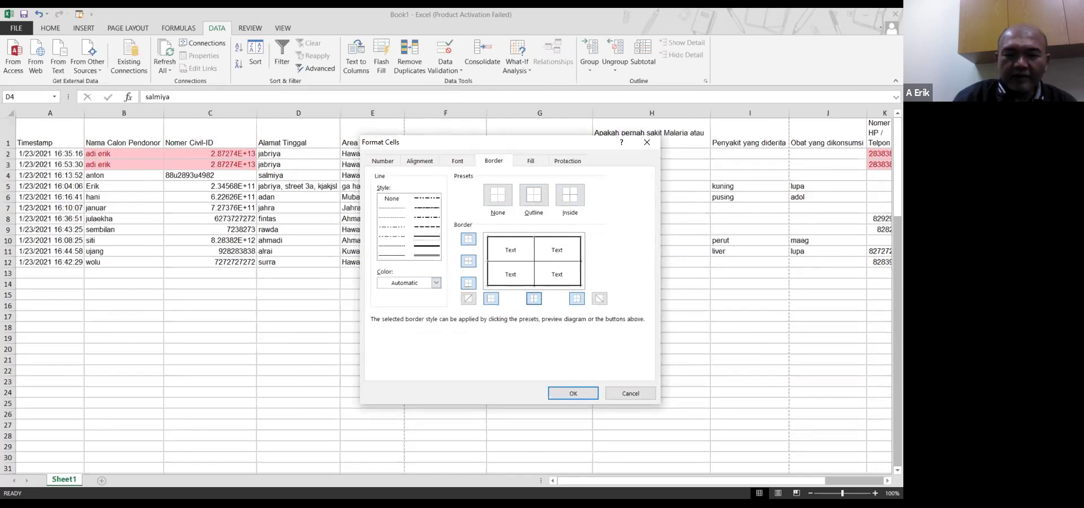
{"action": "left_click", "coordinate": [573, 394]}
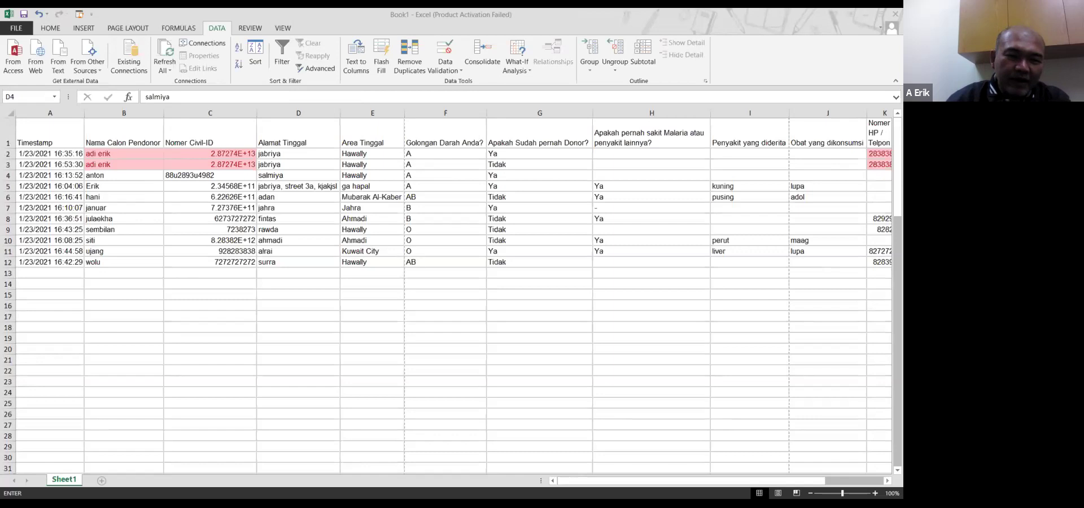
Find SUMIF through More Functions by searching 'sum', and open its argument dialog
{"action": "left_click", "coordinate": [54, 97]}
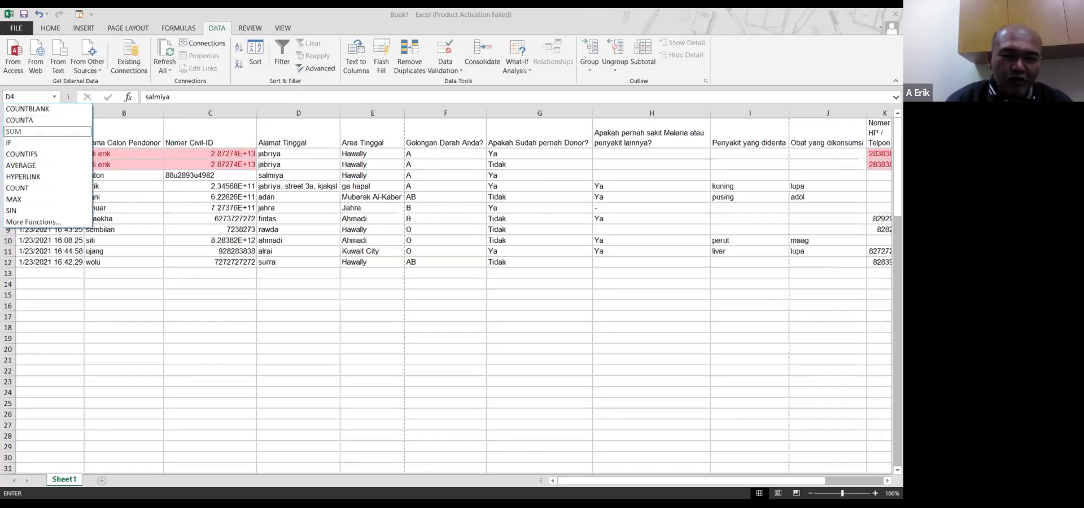
{"action": "left_click", "coordinate": [33, 222]}
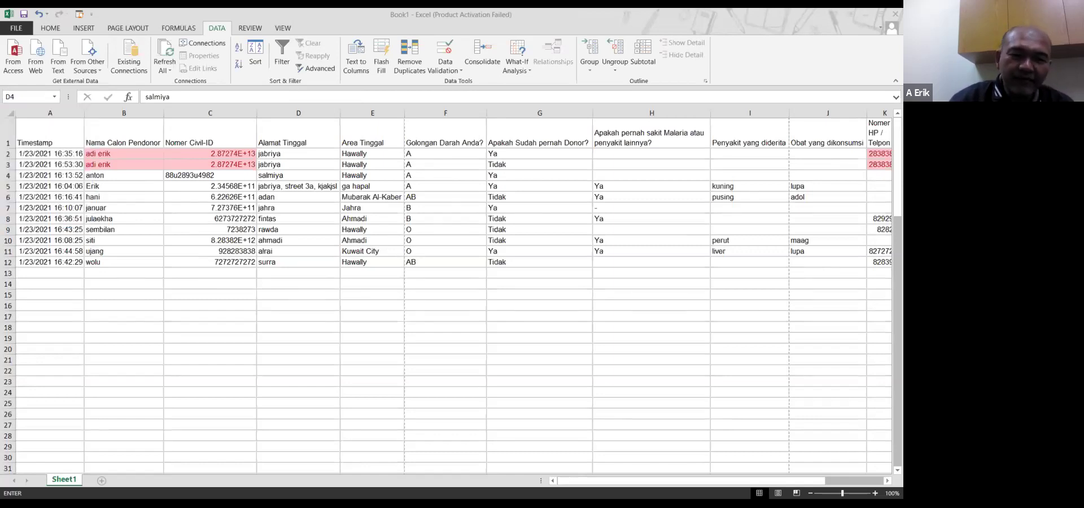
{"action": "left_click", "coordinate": [292, 172]}
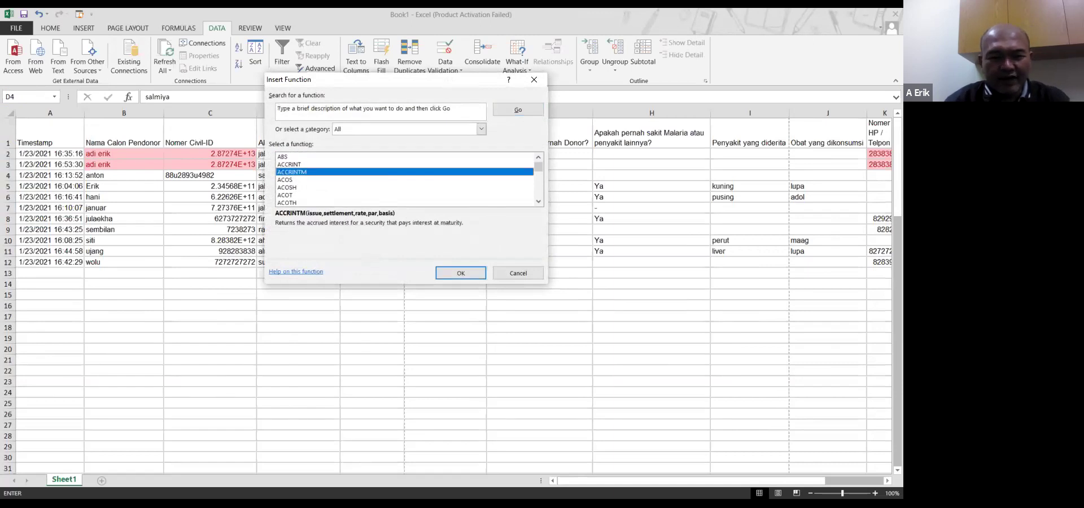
{"action": "type", "text": "sum"}
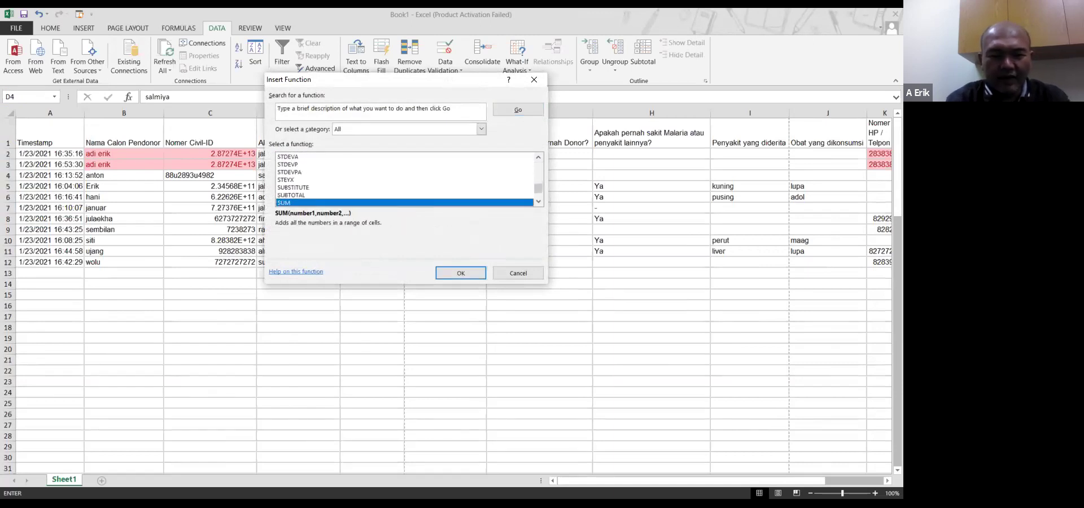
{"action": "key", "text": "Up"}
{"action": "key", "text": "Down"}
{"action": "key", "text": "Down"}
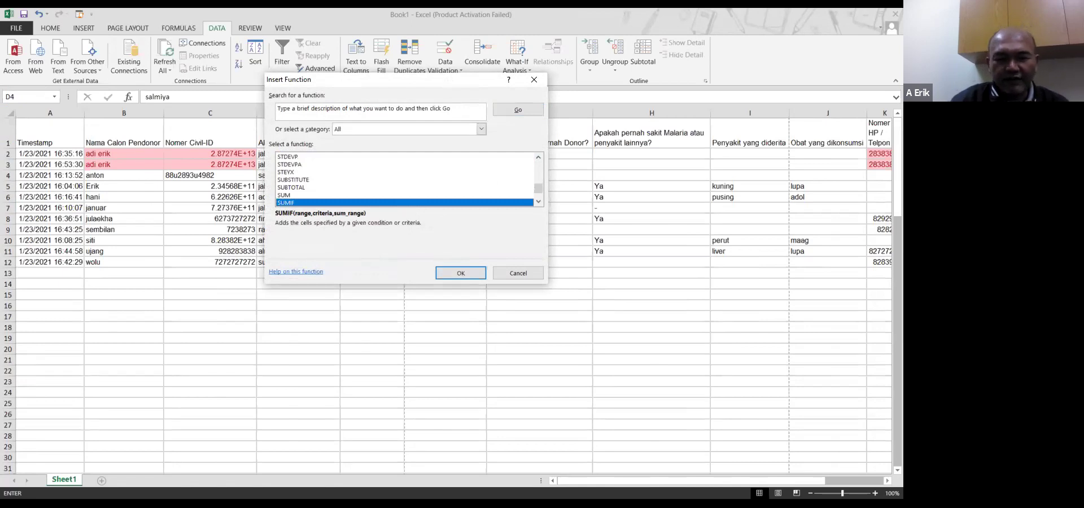
{"action": "key", "text": "Return"}
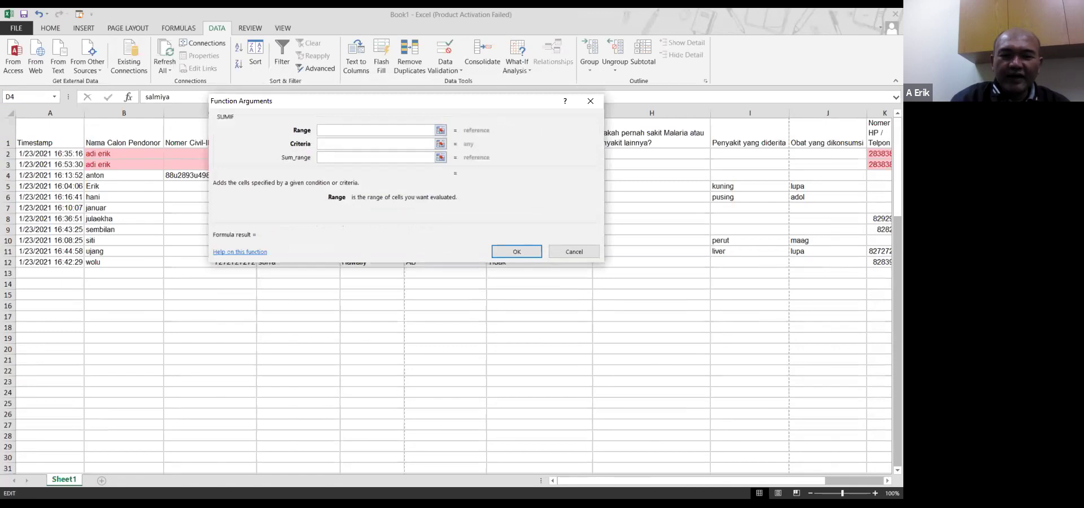
Fill in SUMIF with Range C2:D10, Criteria LAKI and Sum_range D2:D10, then confirm
{"action": "left_click_drag", "start_coordinate": [389, 101], "coordinate": [582, 59]}
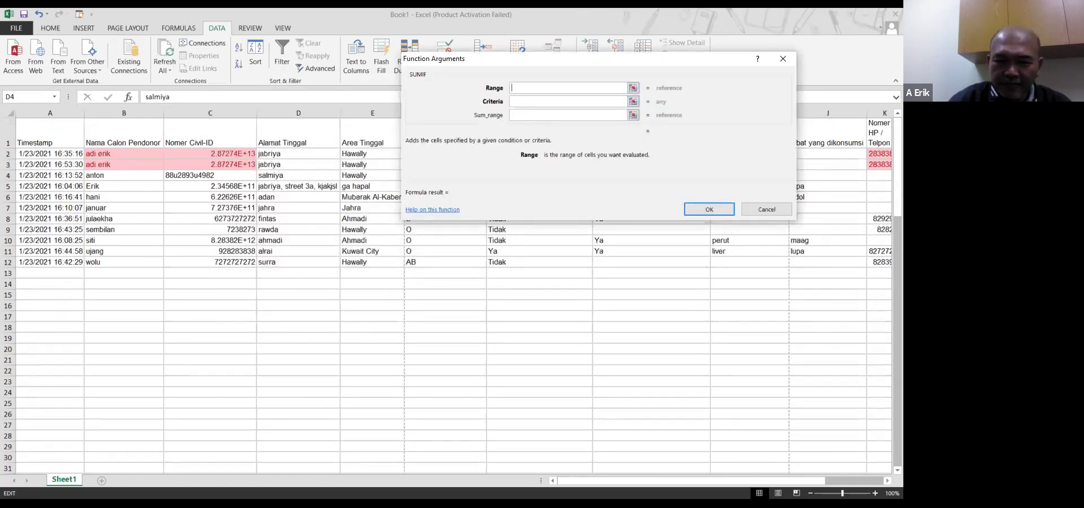
{"action": "type", "text": "C2"}
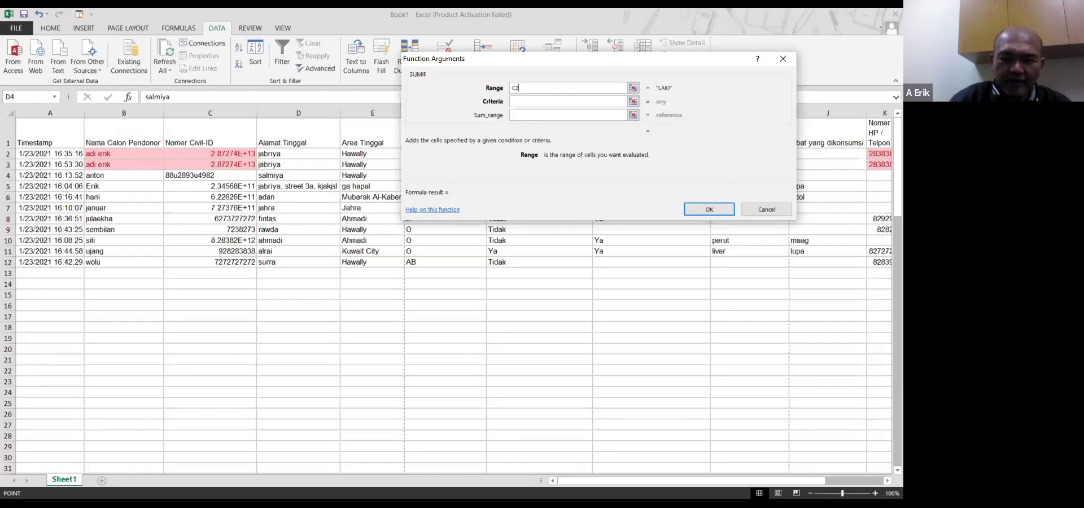
{"action": "left_click_drag", "start_coordinate": [210, 154], "coordinate": [298, 240]}
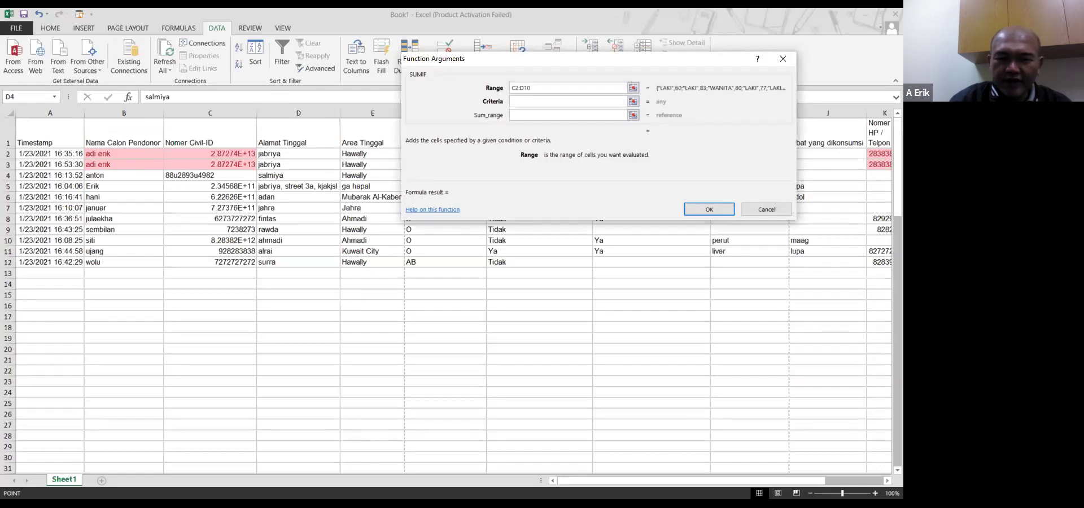
{"action": "left_click", "coordinate": [568, 101]}
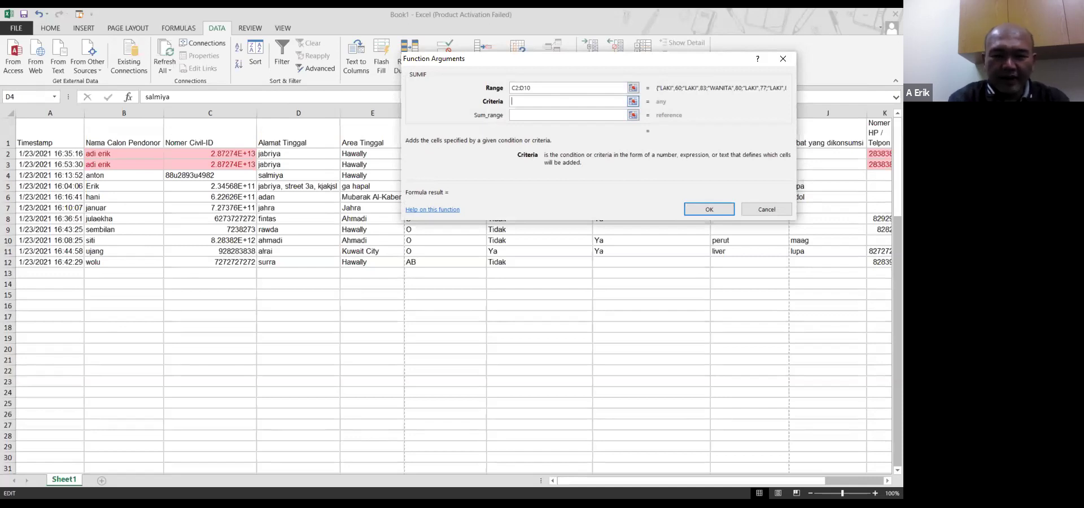
{"action": "type", "text": "LAKI"}
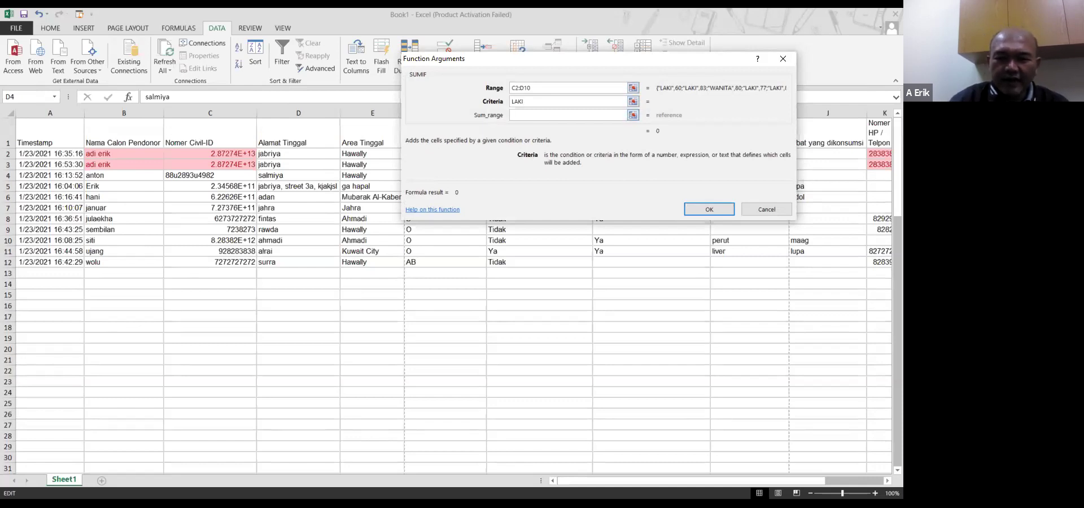
{"action": "key", "text": "Tab"}
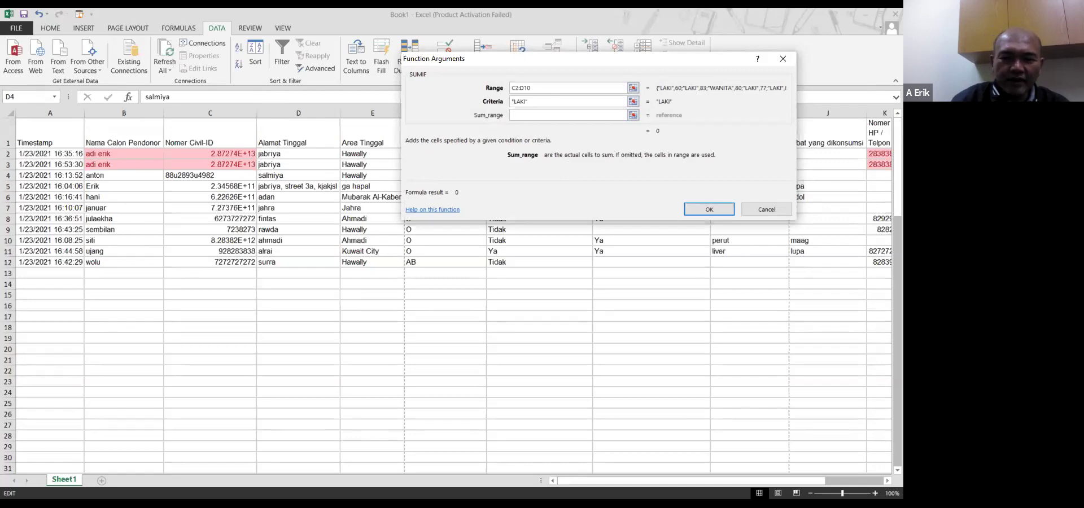
{"action": "type", "text": "D2"}
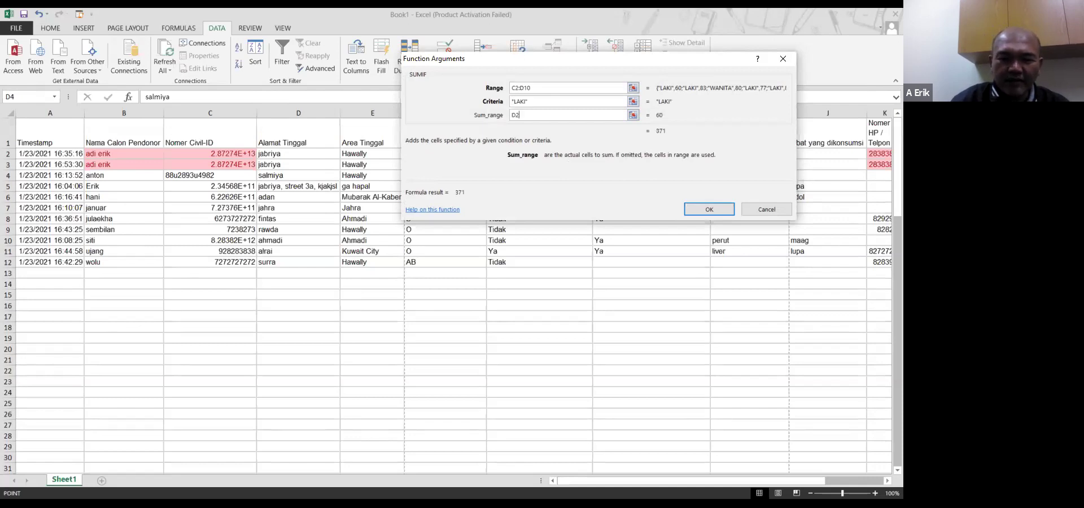
{"action": "type", "text": ":D10"}
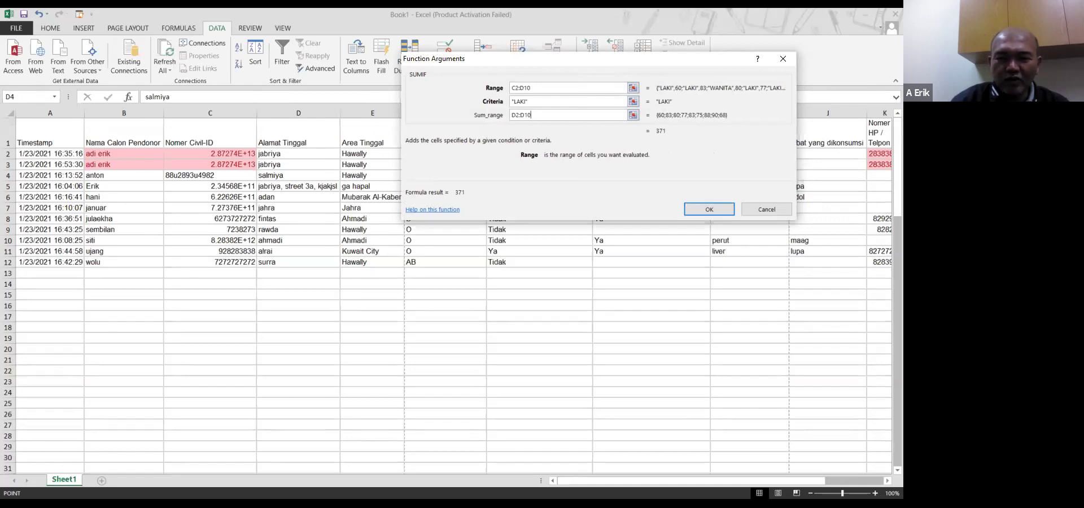
{"action": "left_click", "coordinate": [710, 209]}
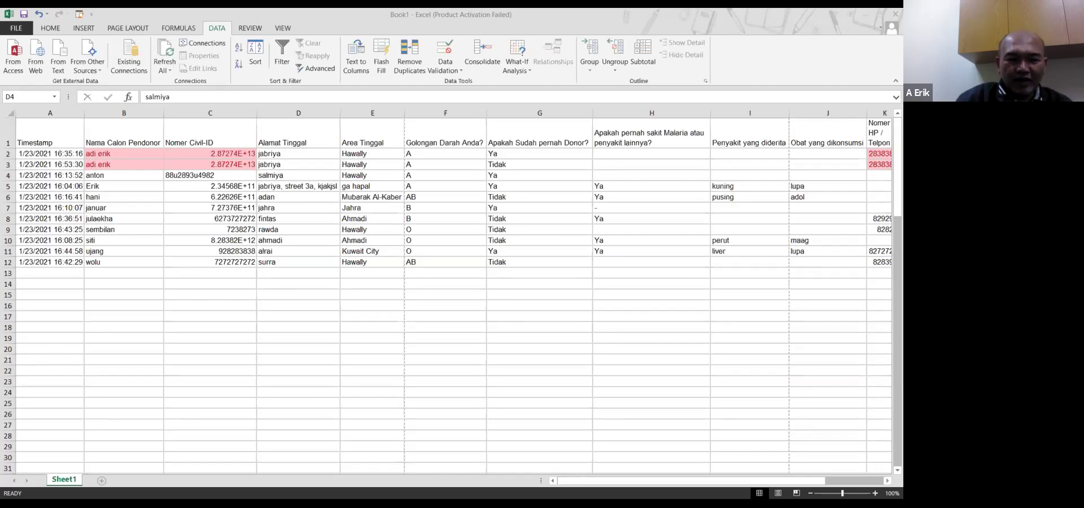
{"action": "key", "text": "F2"}
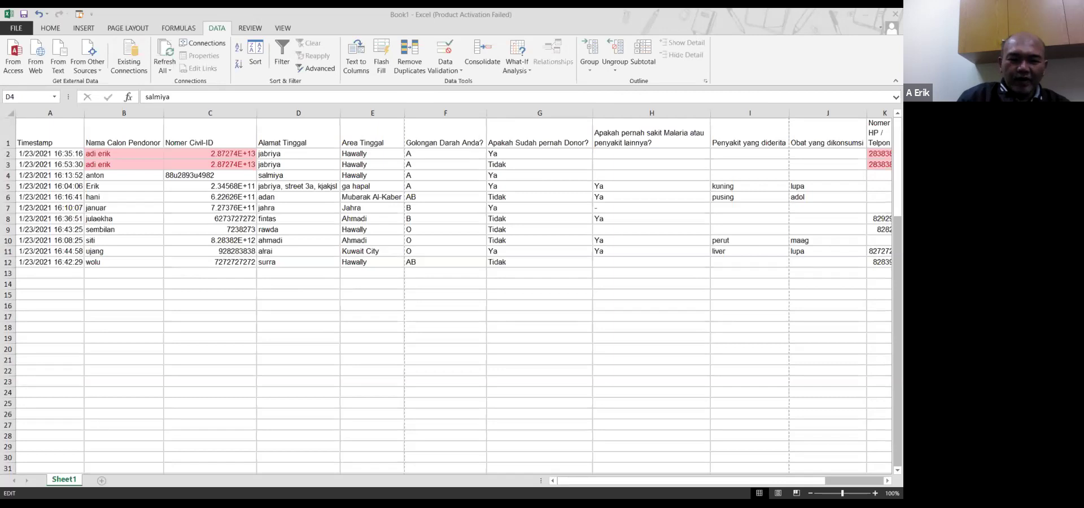
{"action": "key", "text": "Escape"}
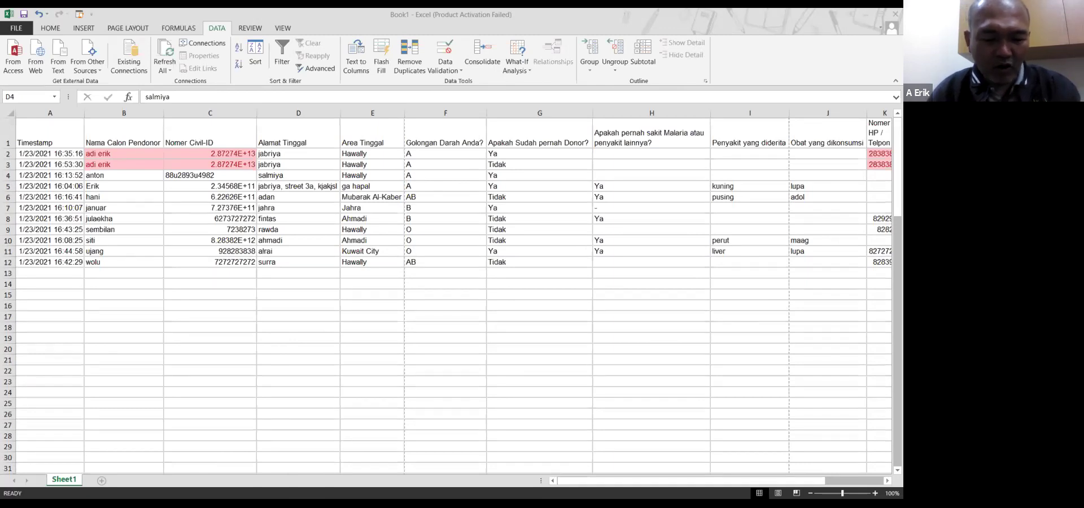
{"action": "key", "text": "ctrl+c"}
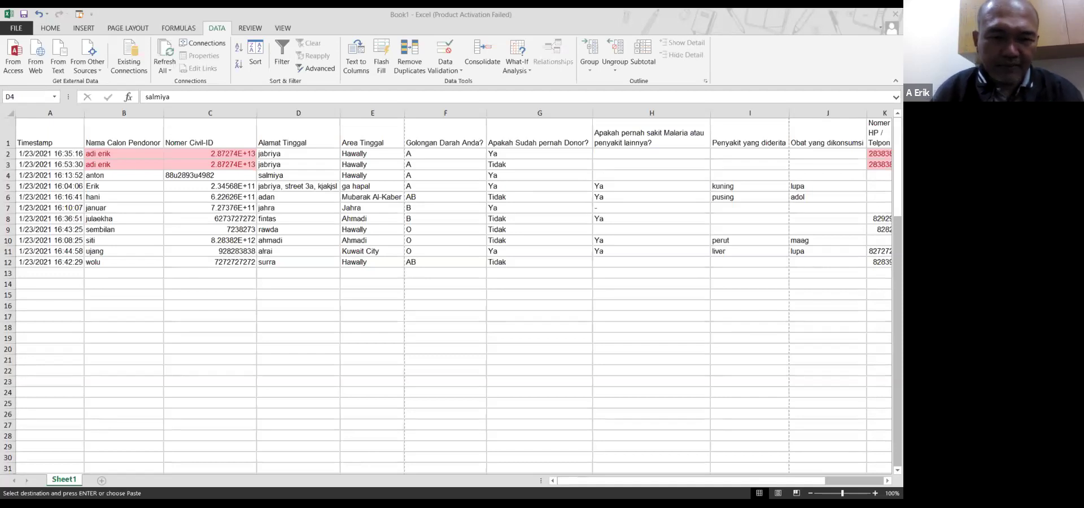
{"action": "left_click", "coordinate": [183, 97]}
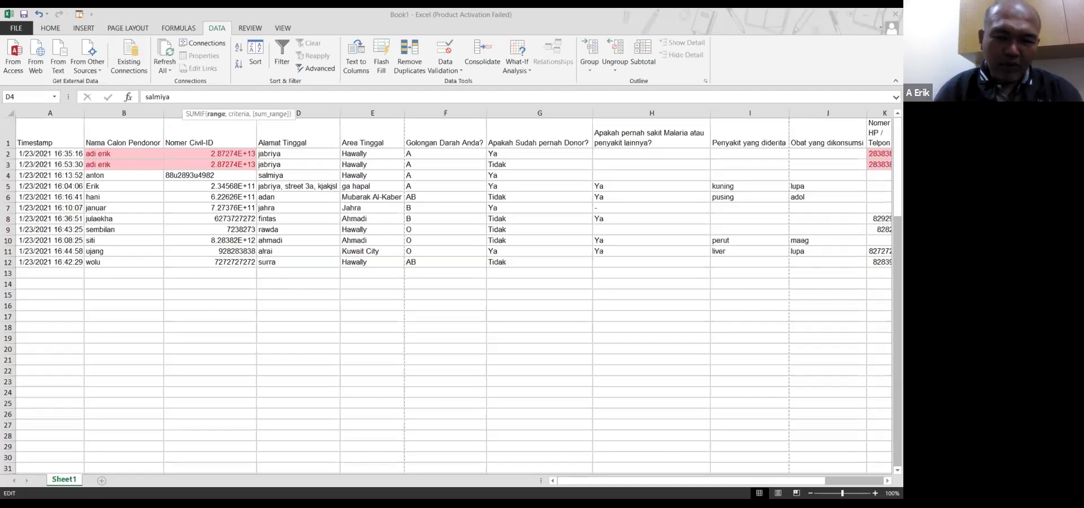
{"action": "key", "text": "Escape"}
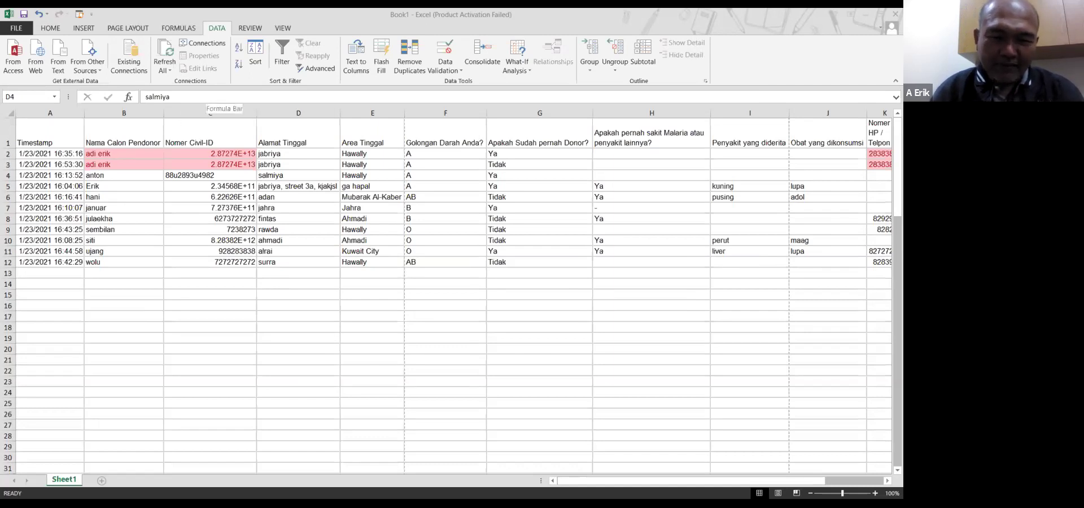
{"action": "left_click", "coordinate": [206, 97]}
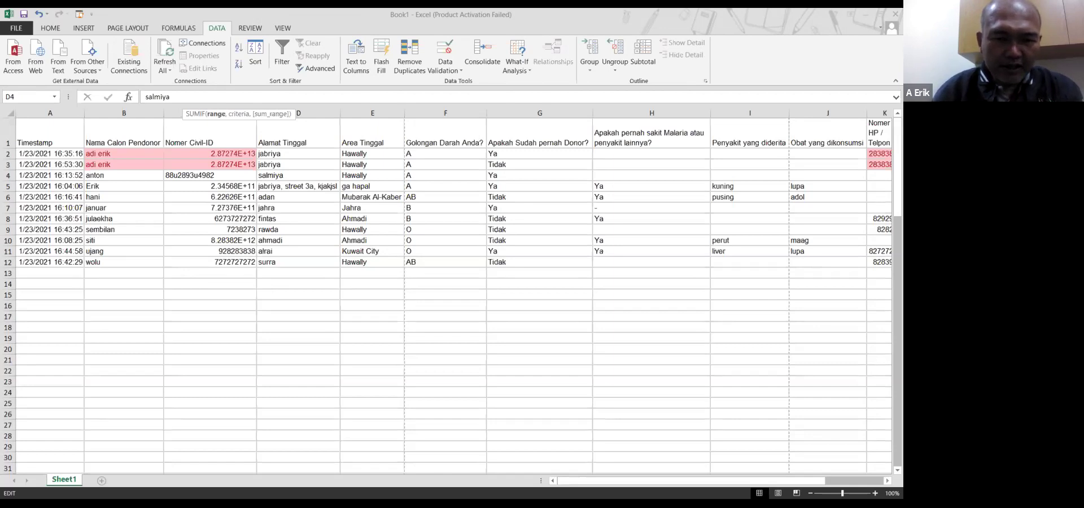
{"action": "left_click", "coordinate": [260, 97]}
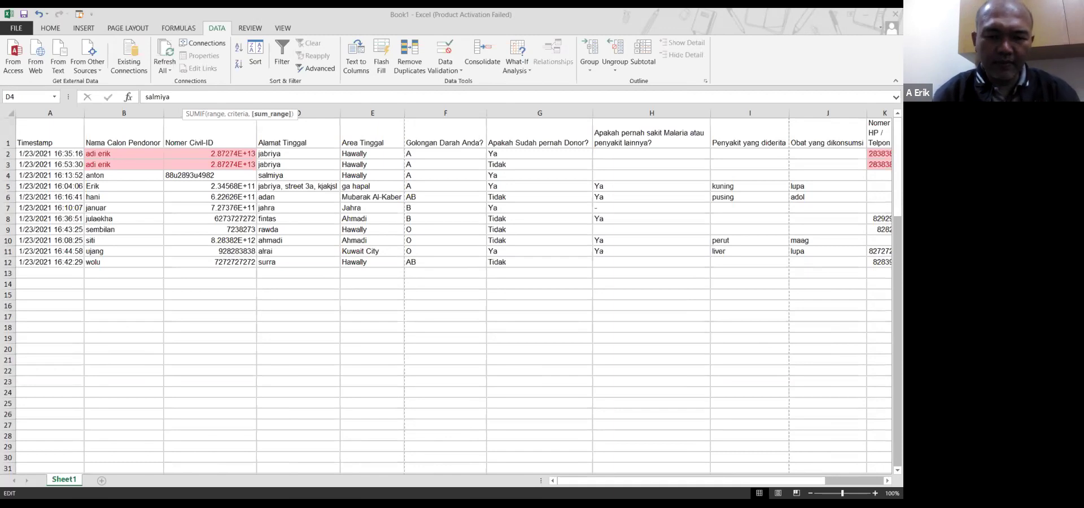
{"action": "key", "text": "Escape"}
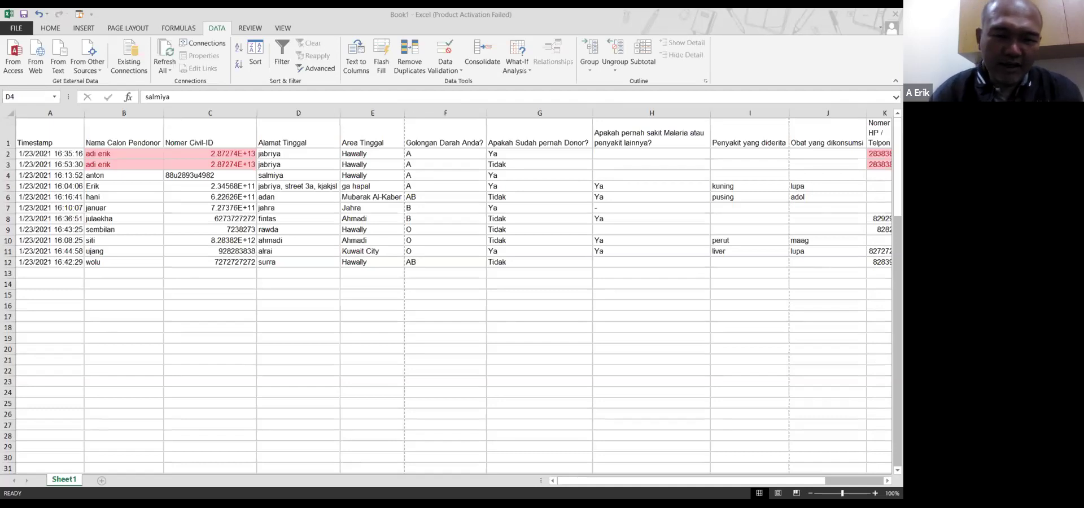
{"action": "left_click", "coordinate": [220, 97]}
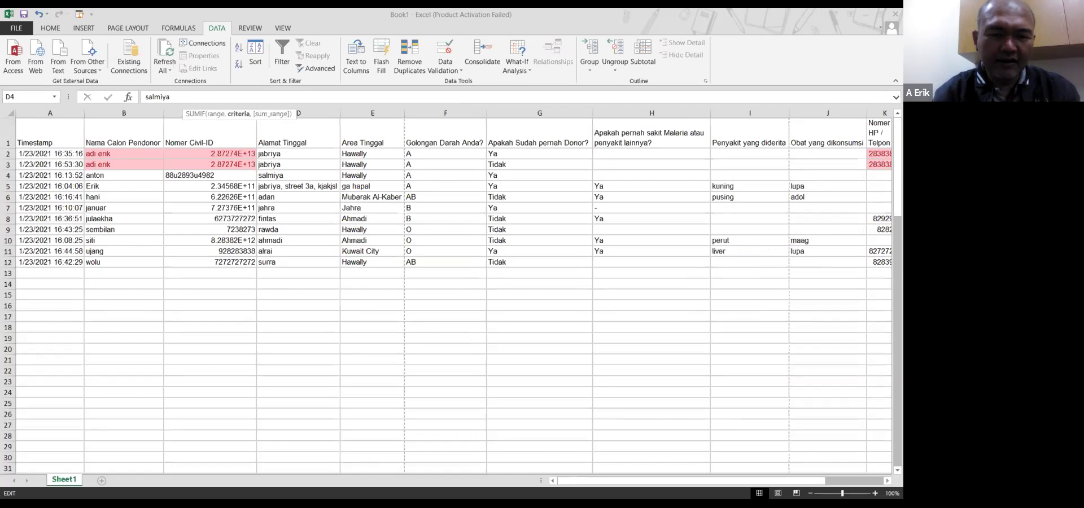
{"action": "key", "text": "Escape"}
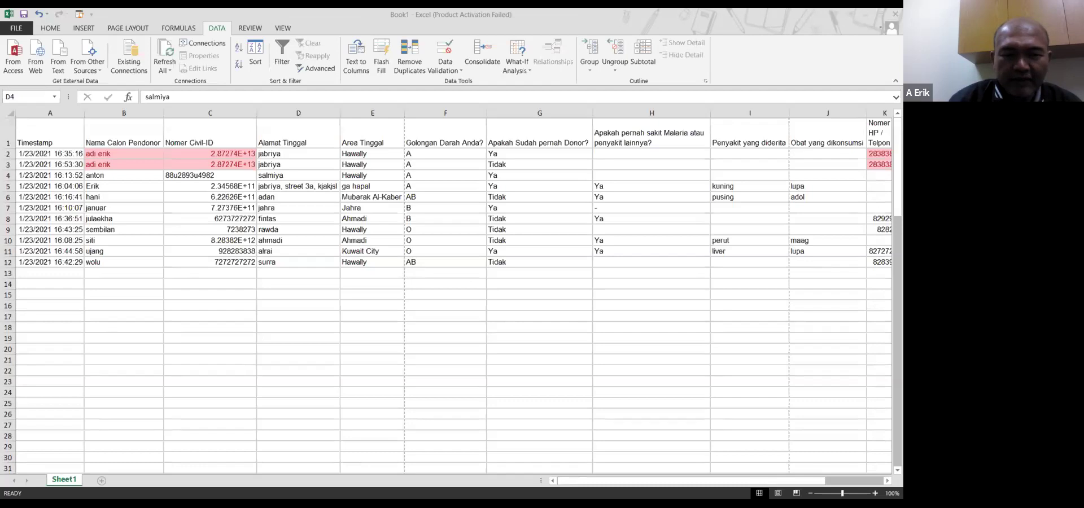
{"action": "left_click", "coordinate": [184, 97]}
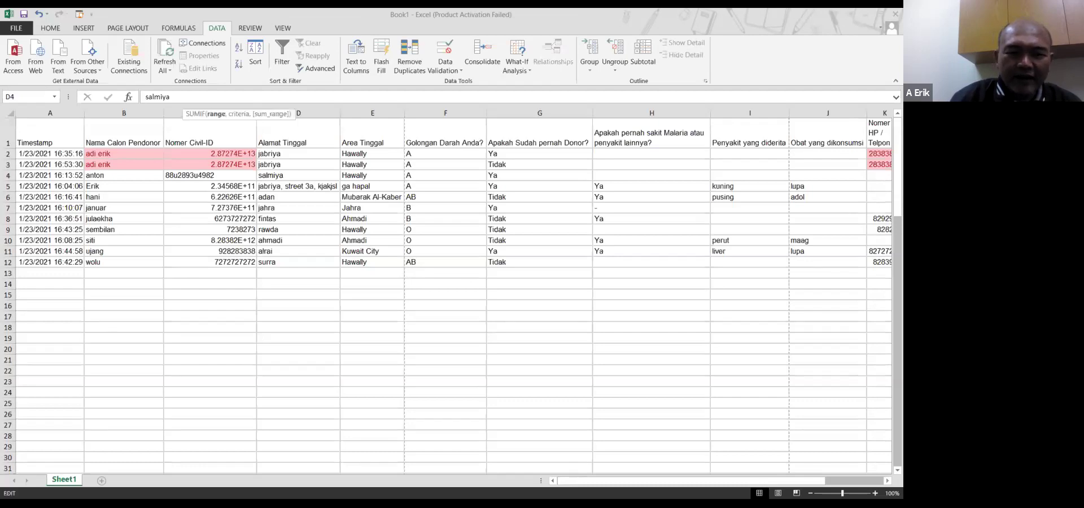
{"action": "key", "text": "Escape"}
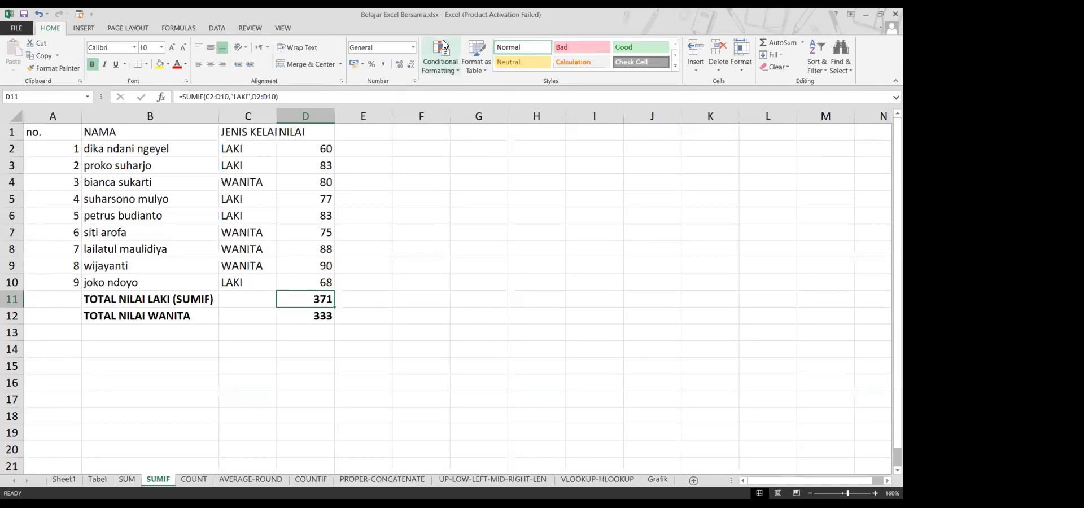
On the SUMIF sheet, inspect D11's LAKI SUMIF formula and re-confirm its 371 total
{"action": "left_click", "coordinate": [265, 211]}
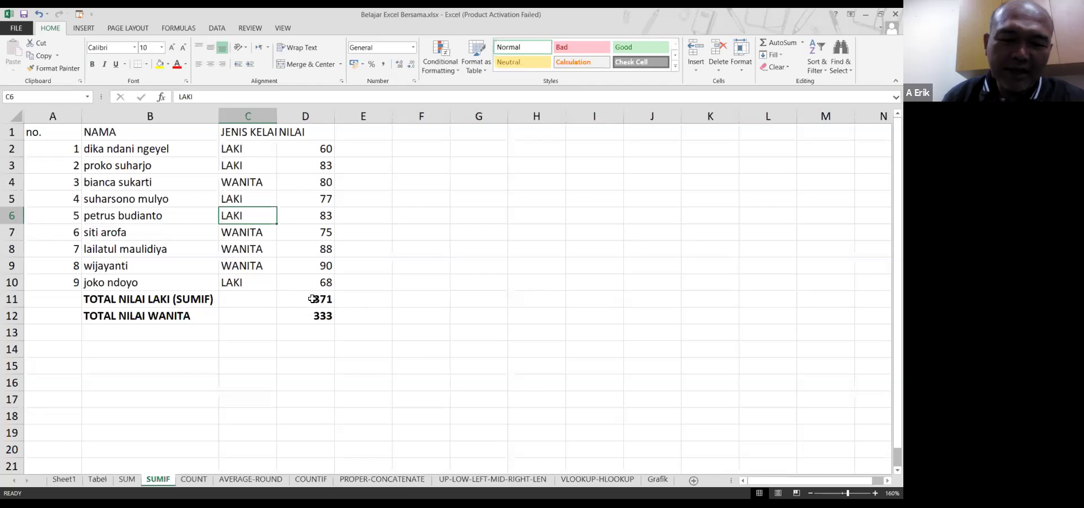
{"action": "left_click", "coordinate": [312, 297]}
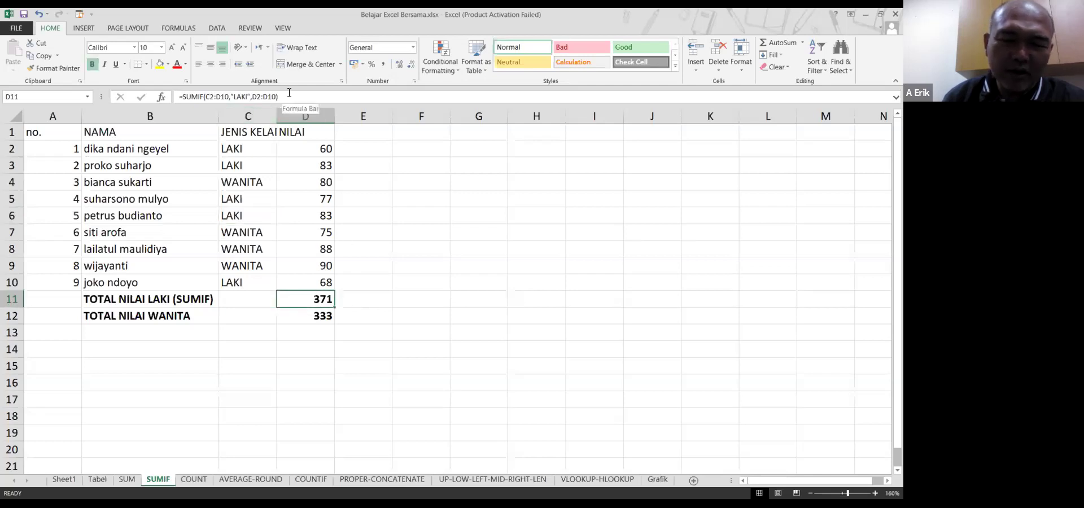
{"action": "left_click", "coordinate": [204, 97]}
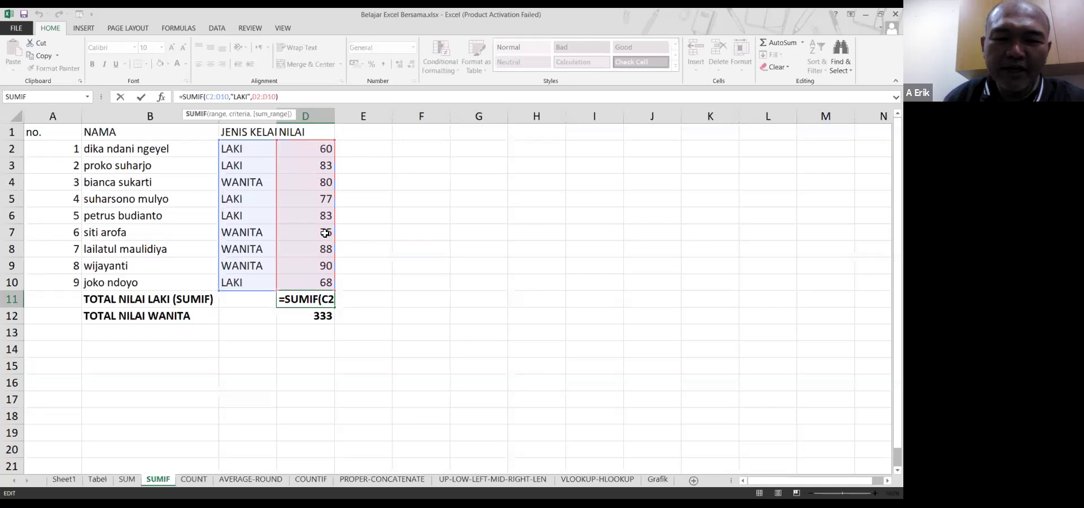
{"action": "left_click", "coordinate": [324, 298]}
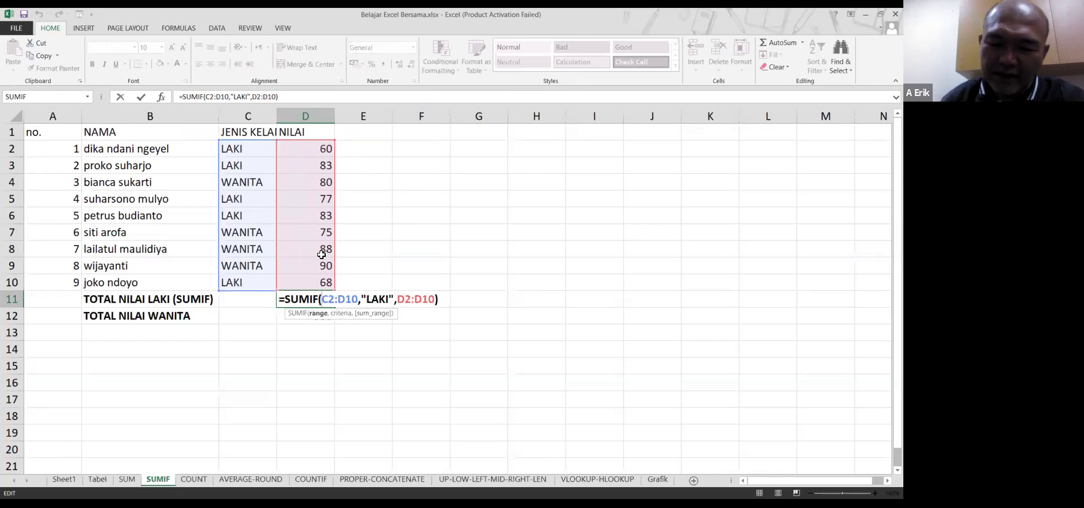
{"action": "key", "text": "Return"}
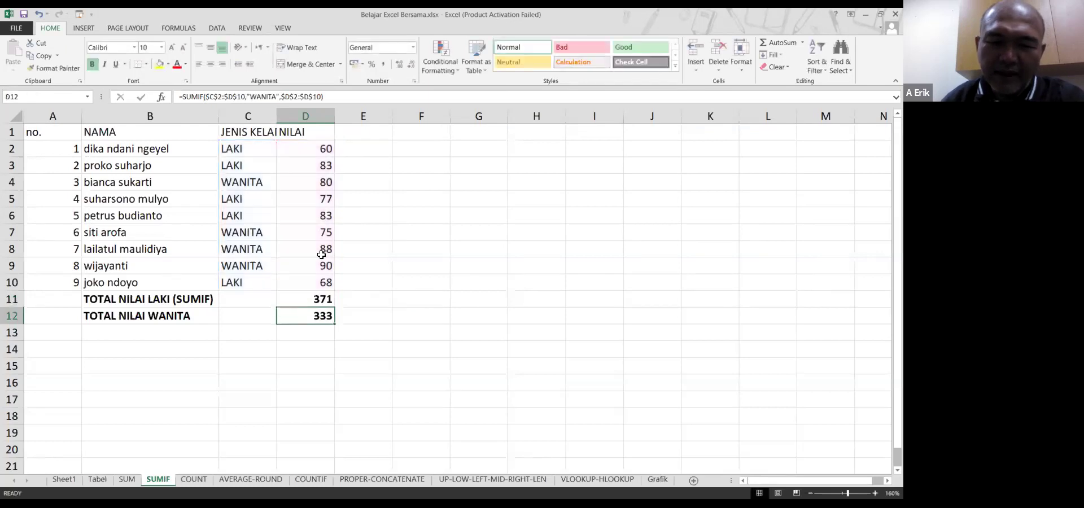
{"action": "left_click", "coordinate": [314, 299]}
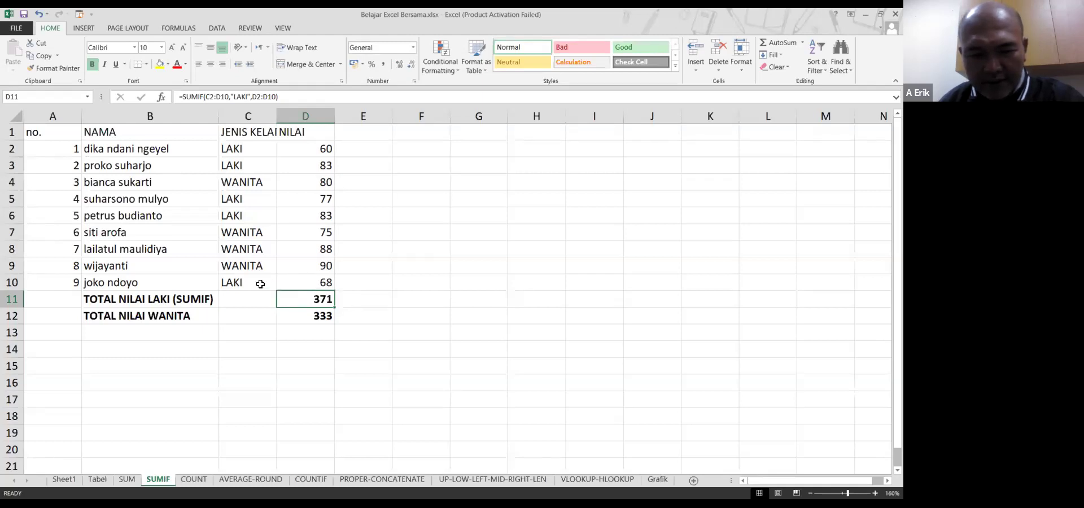
{"action": "left_click", "coordinate": [254, 278]}
{"action": "left_click", "coordinate": [315, 281]}
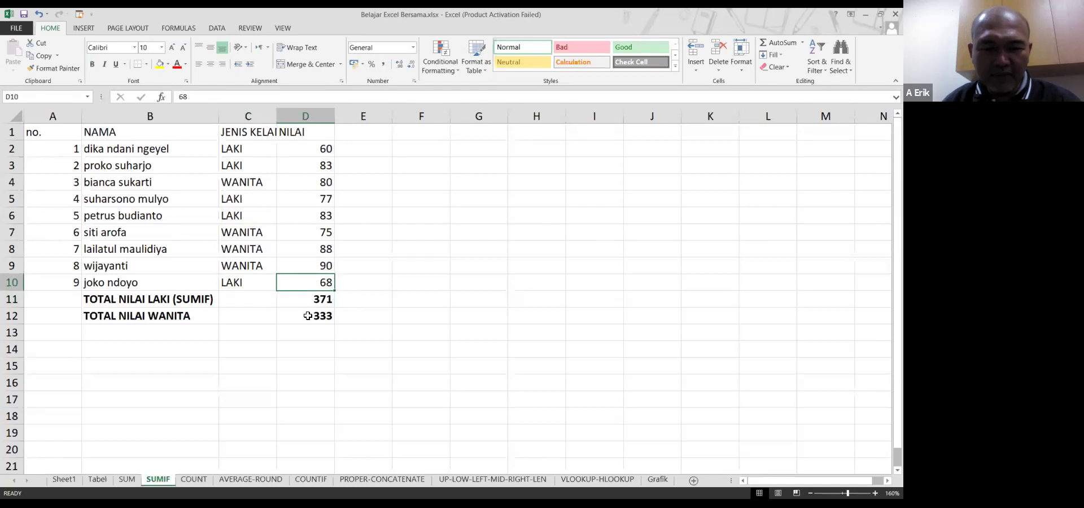
{"action": "left_click", "coordinate": [320, 215], "text": "ctrl"}
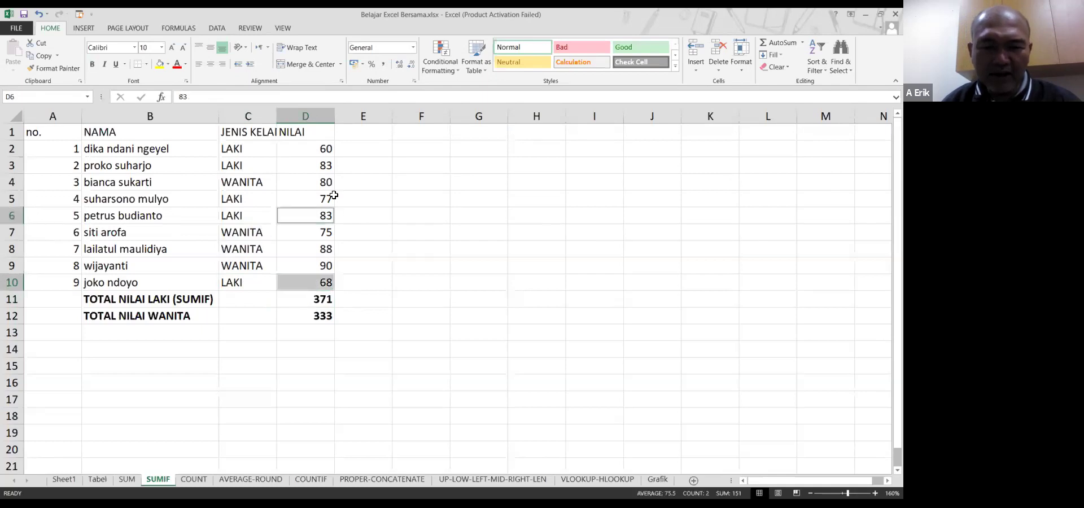
{"action": "left_click", "coordinate": [298, 200], "text": "ctrl"}
{"action": "left_click", "coordinate": [296, 164], "text": "ctrl"}
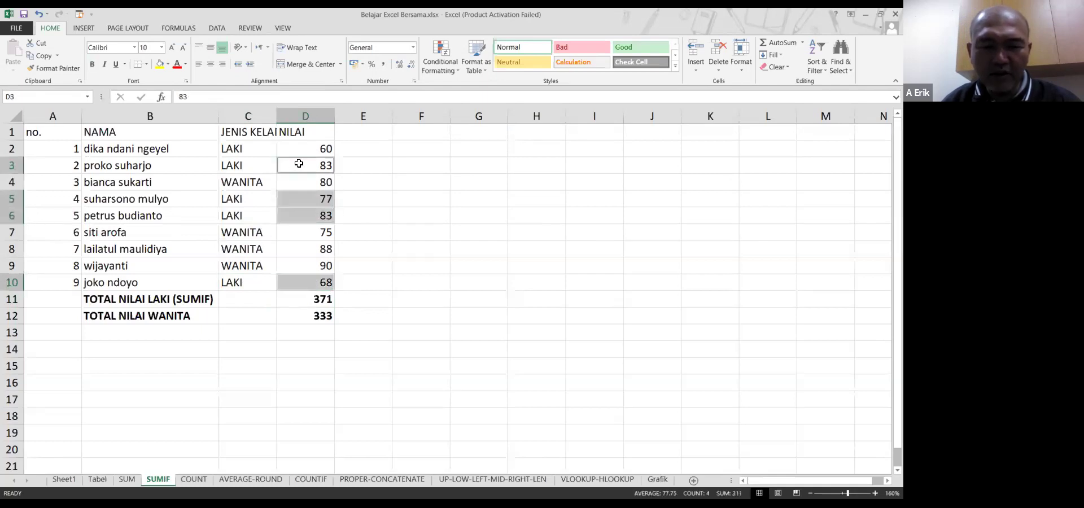
{"action": "left_click", "coordinate": [300, 146], "text": "ctrl"}
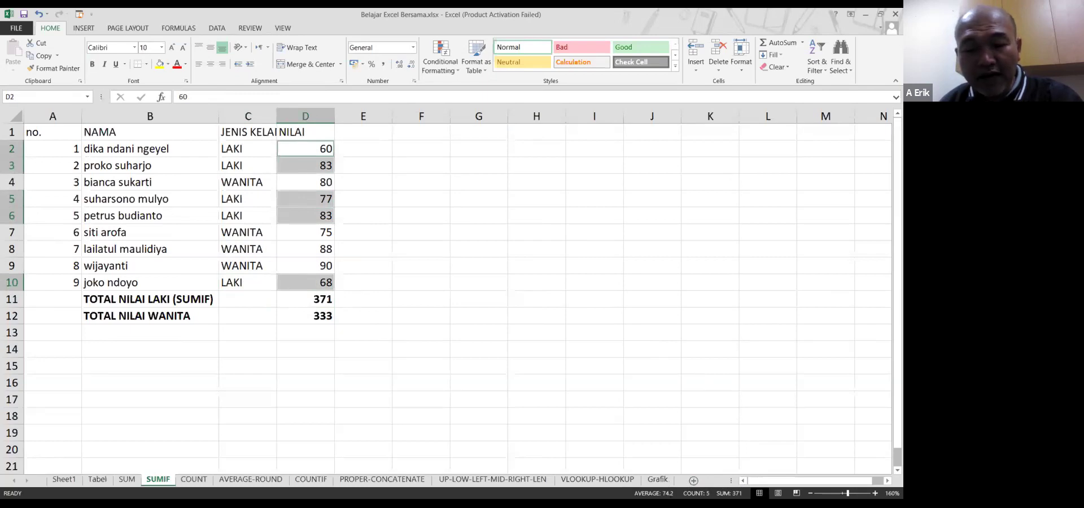
{"action": "left_click", "coordinate": [329, 300]}
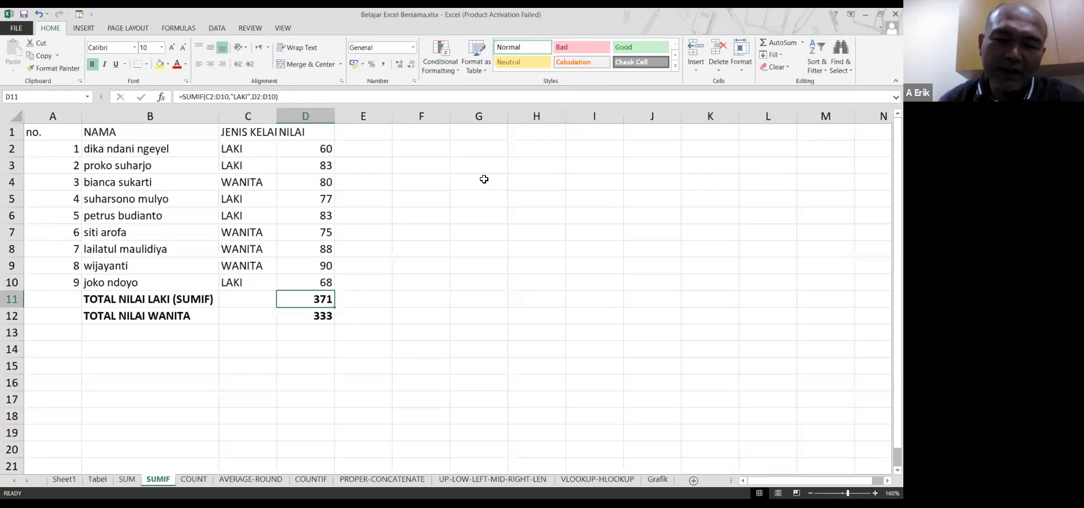
Copy D11's LAKI formula into D12 and inspect its shifted ranges giving 311
{"action": "key", "text": "Down"}
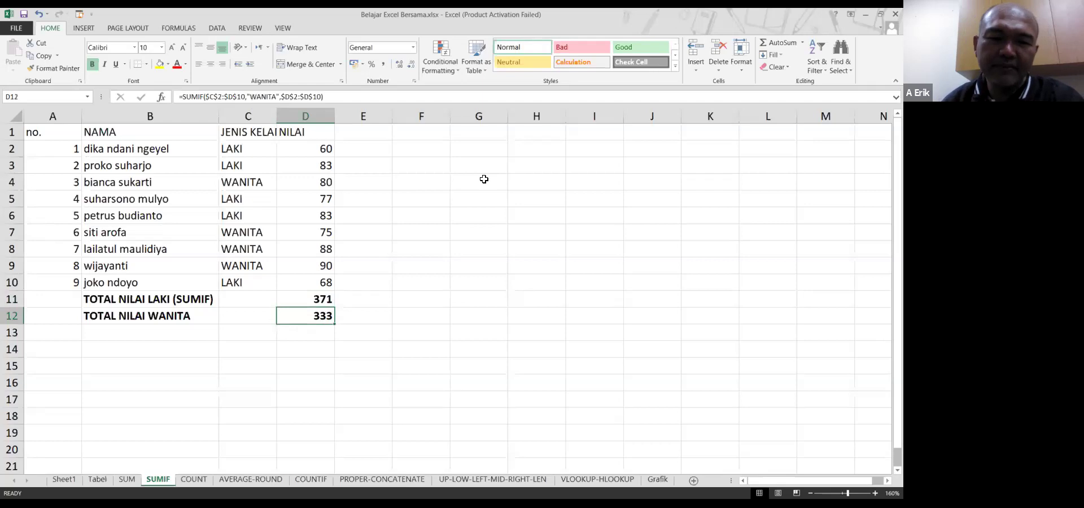
{"action": "key", "text": "Up"}
{"action": "key", "text": "ctrl+c"}
{"action": "key", "text": "Down"}
{"action": "key", "text": "Return"}
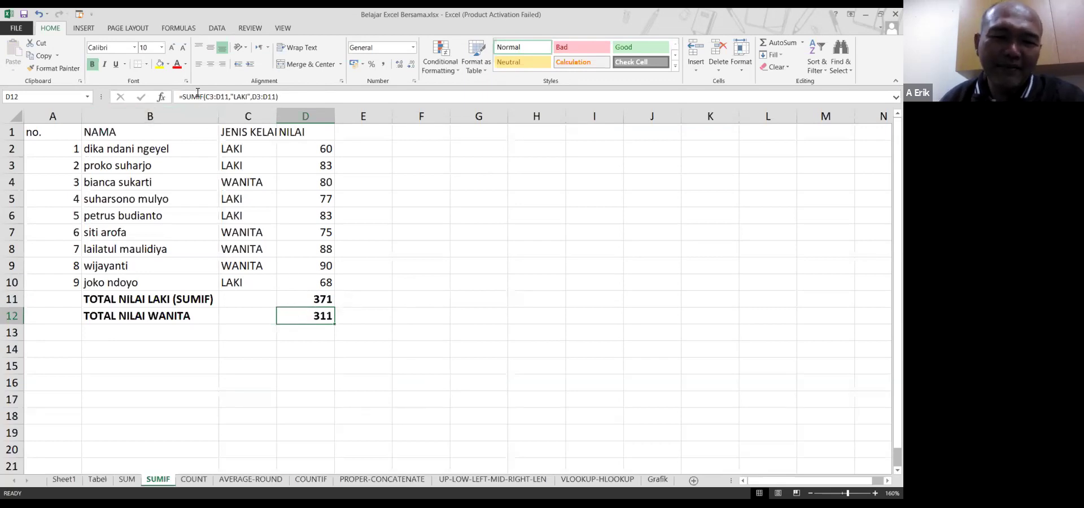
{"action": "left_click", "coordinate": [281, 96]}
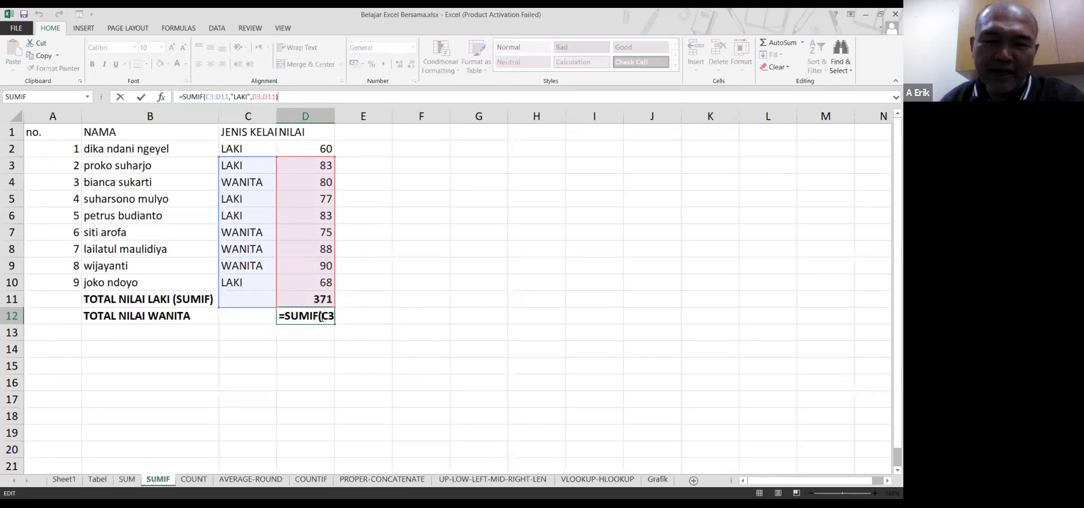
{"action": "left_click", "coordinate": [320, 300]}
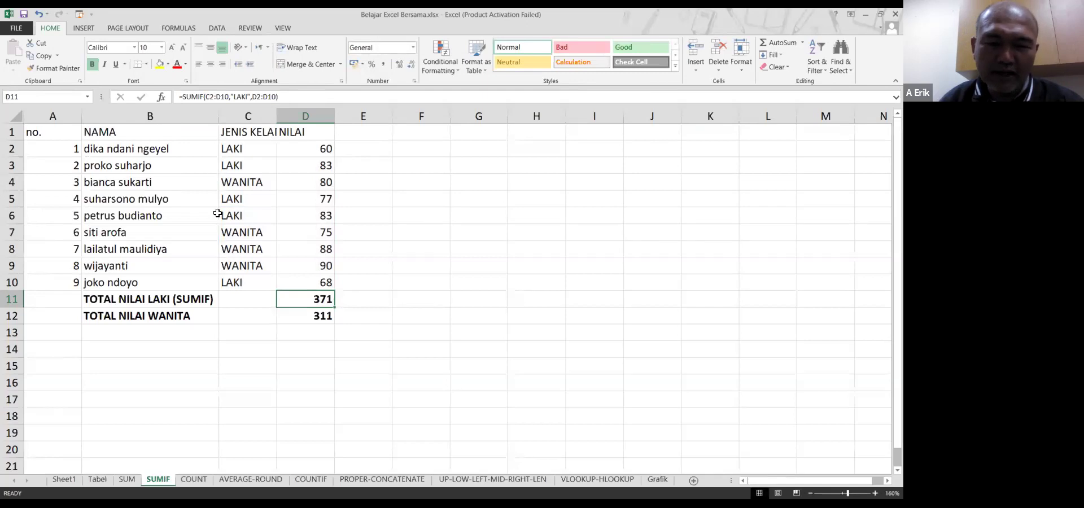
Make D11's SUMIF ranges absolute: $C$2:$D$10 and $D$2:$D$10
{"action": "left_click", "coordinate": [211, 97]}
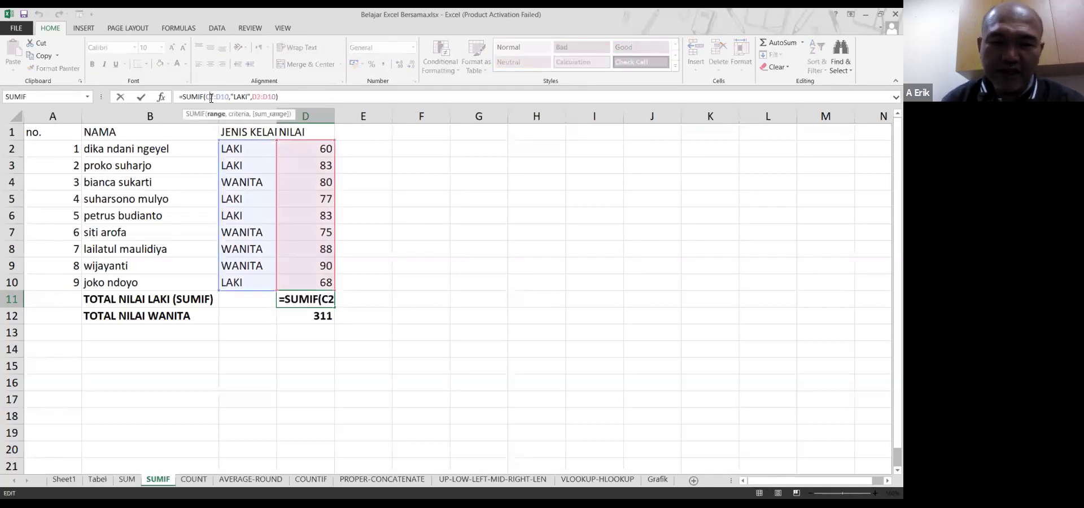
{"action": "double_click", "coordinate": [211, 98]}
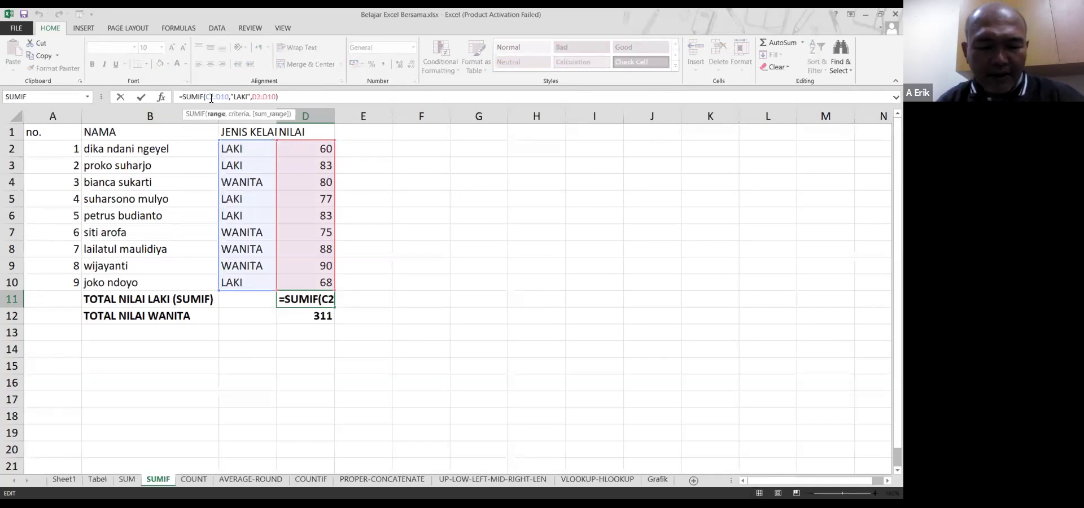
{"action": "key", "text": "F4"}
{"action": "type", "text": "$C"}
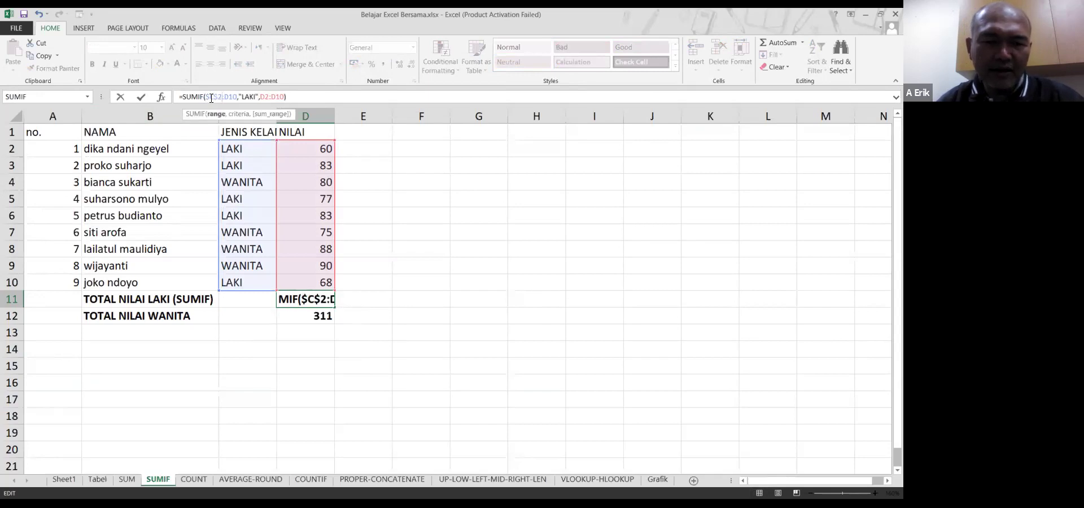
{"action": "type", "text": "$2:"}
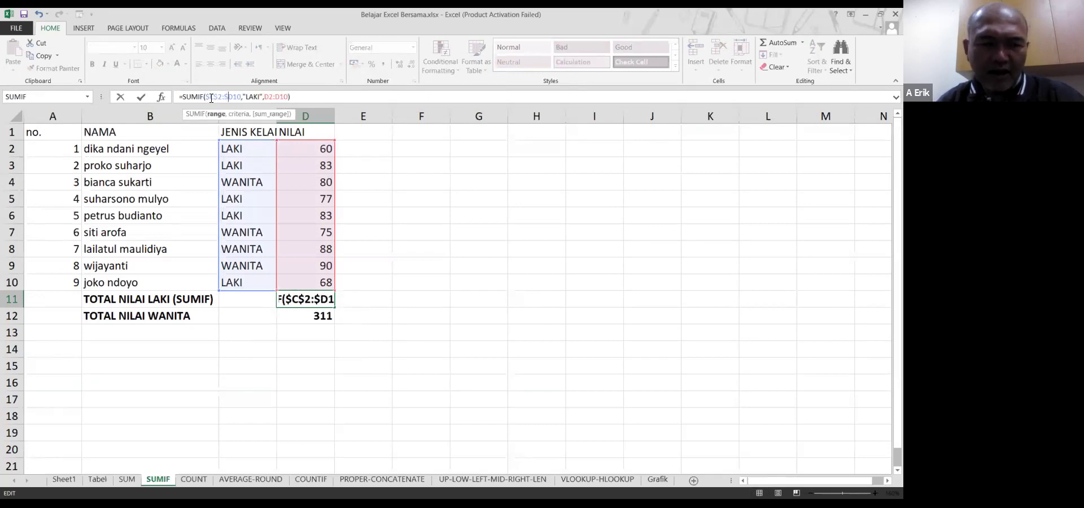
{"action": "type", "text": "$"}
{"action": "key", "text": "Right"}
{"action": "key", "text": "Right"}
{"action": "key", "text": "Right"}
{"action": "key", "text": "Right"}
{"action": "key", "text": "Right"}
{"action": "key", "text": "Right"}
{"action": "key", "text": "Right"}
{"action": "key", "text": "Right"}
{"action": "key", "text": "Right"}
{"action": "type", "text": "$"}
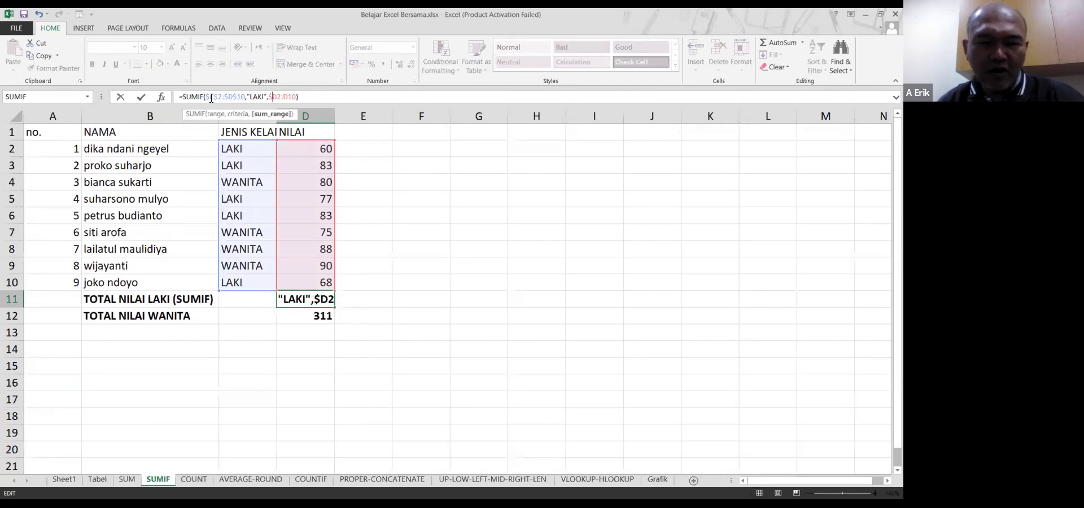
{"action": "key", "text": "Right"}
{"action": "type", "text": "$"}
{"action": "key", "text": "Right"}
{"action": "key", "text": "Right"}
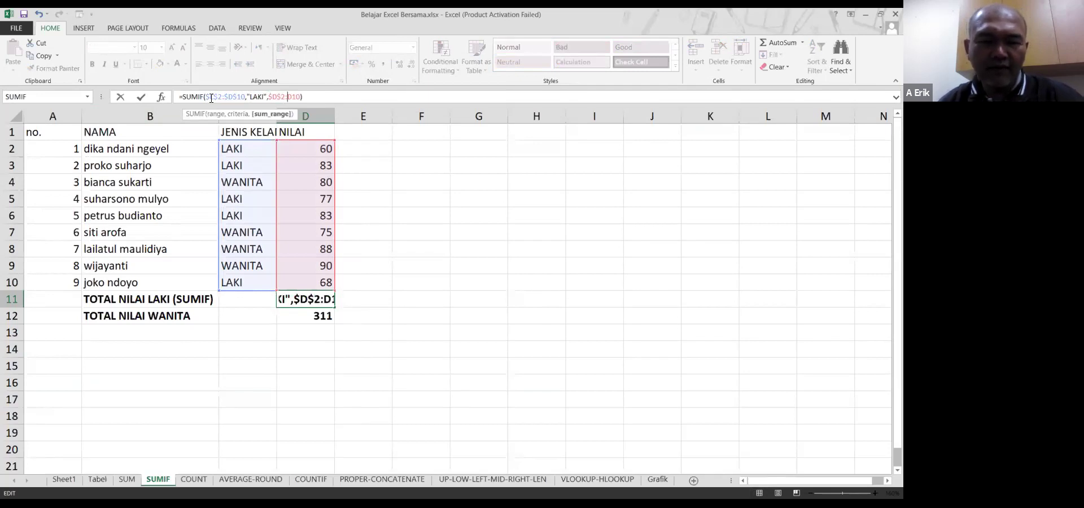
{"action": "type", "text": "$"}
{"action": "key", "text": "Right"}
{"action": "type", "text": "$"}
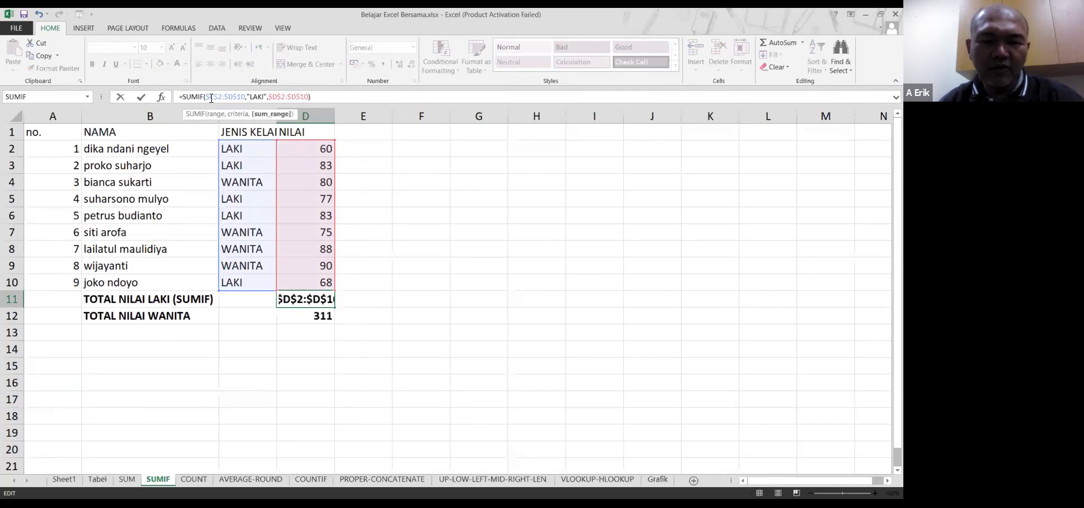
{"action": "key", "text": "Return"}
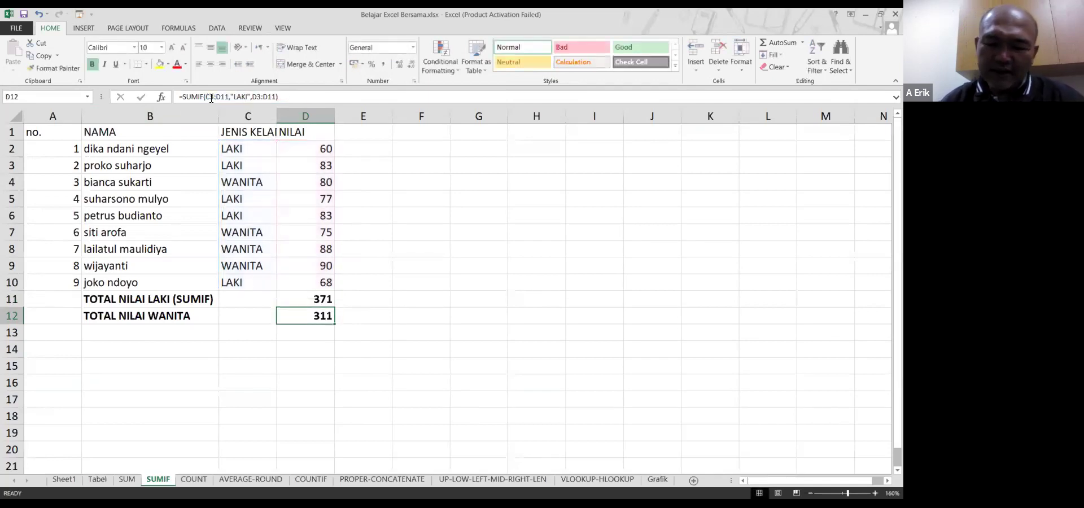
Copy D11's formula to D12 and change the criterion from LAKI to WANITA
{"action": "key", "text": "Up"}
{"action": "key", "text": "ctrl+c"}
{"action": "key", "text": "Down"}
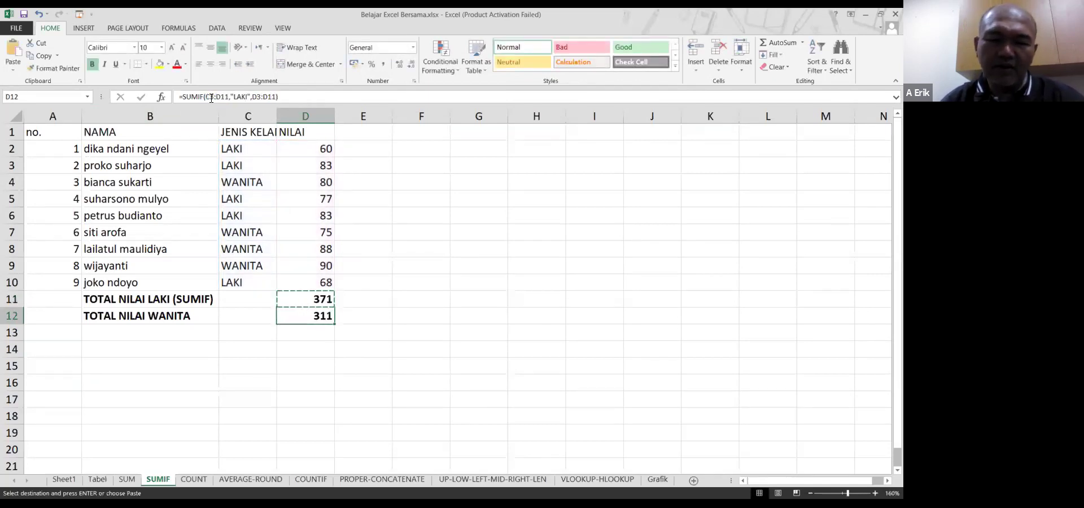
{"action": "key", "text": "Return"}
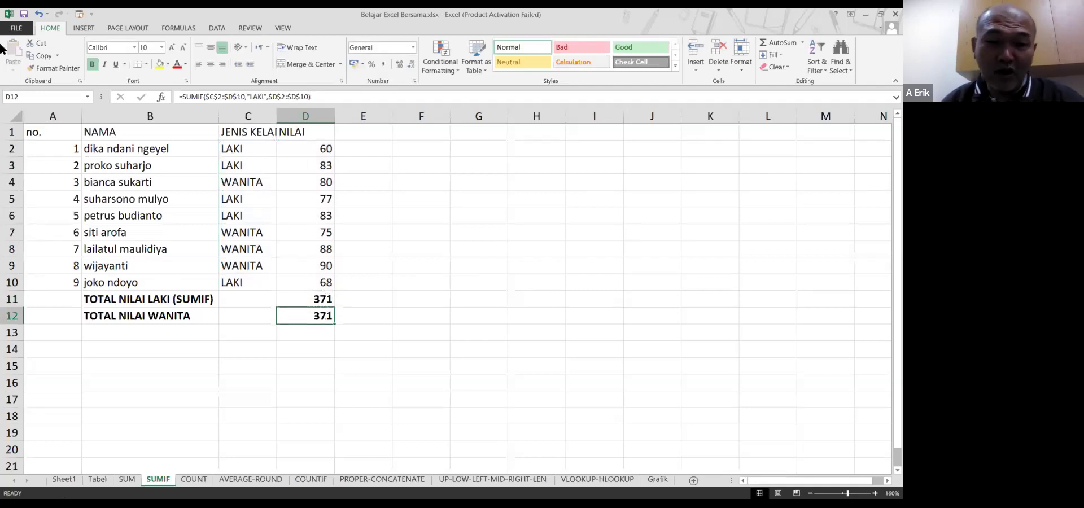
{"action": "left_click", "coordinate": [266, 98]}
{"action": "left_click", "coordinate": [265, 98]}
{"action": "key", "text": "BackSpace"}
{"action": "key", "text": "BackSpace"}
{"action": "key", "text": "BackSpace"}
{"action": "key", "text": "BackSpace"}
{"action": "type", "text": "WANITA"}
{"action": "key", "text": "Return"}
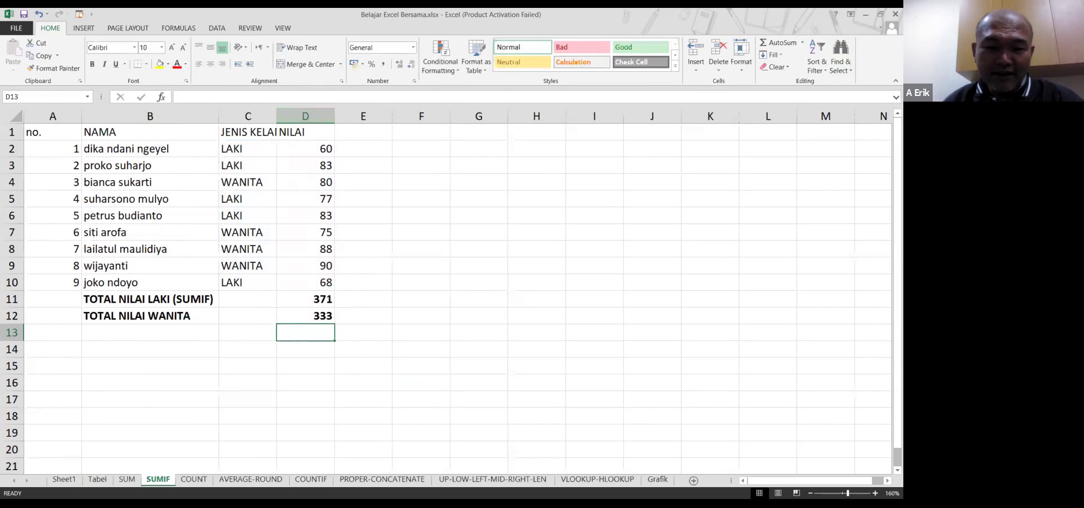
{"action": "left_click", "coordinate": [308, 265]}
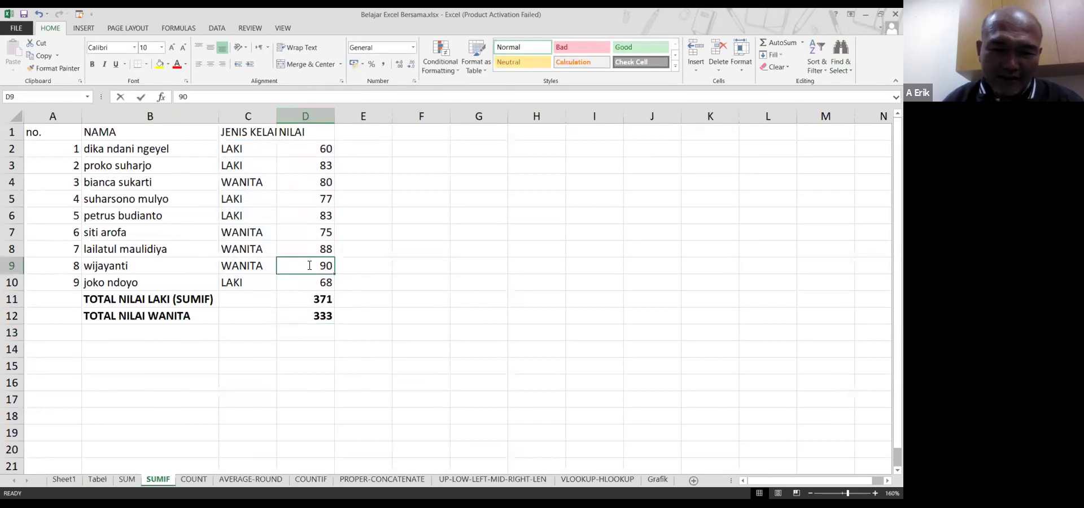
{"action": "left_click", "coordinate": [370, 269]}
{"action": "left_click", "coordinate": [316, 265]}
{"action": "left_click_drag", "start_coordinate": [316, 266], "coordinate": [314, 234]}
{"action": "left_click_drag", "start_coordinate": [306, 192], "coordinate": [313, 182]}
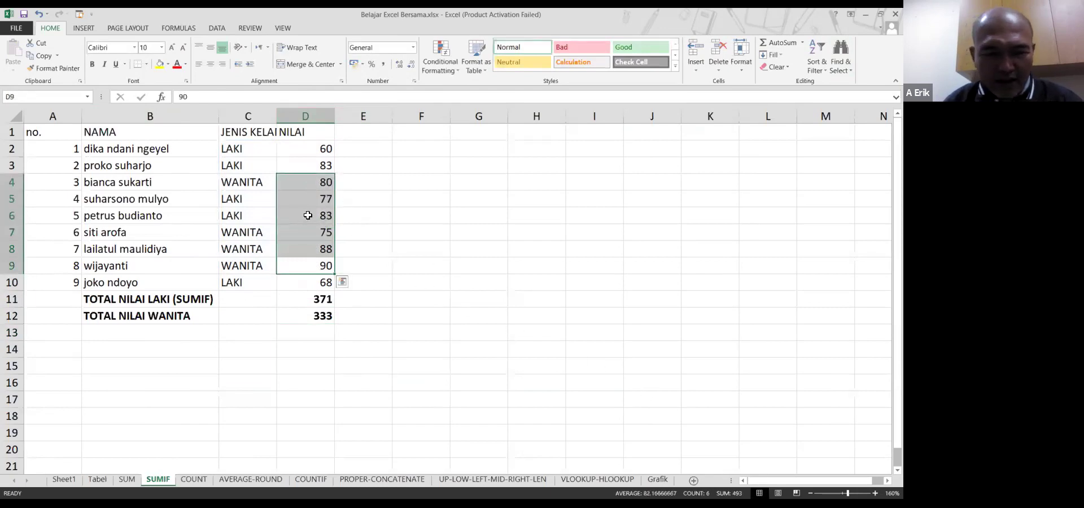
{"action": "left_click", "coordinate": [368, 225]}
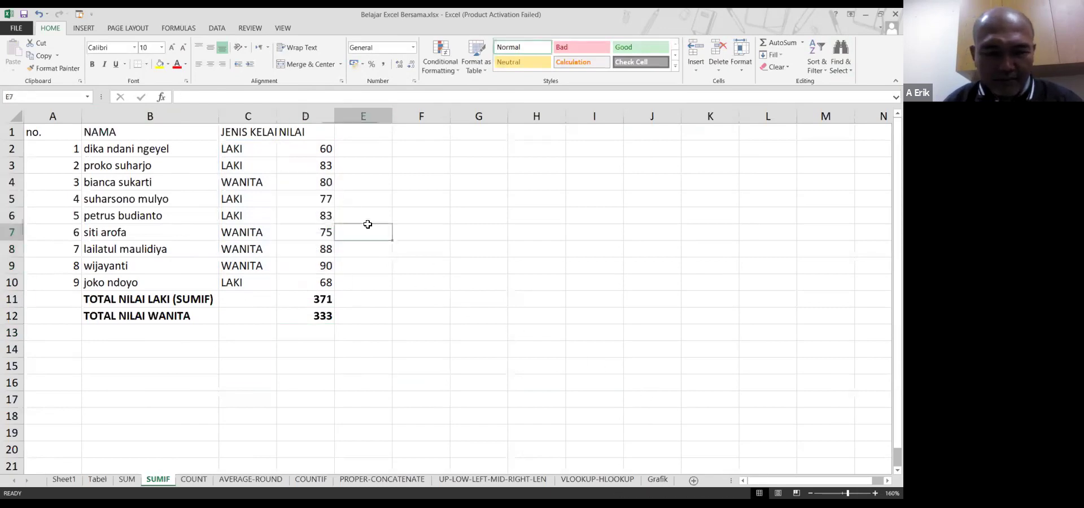
{"action": "left_click", "coordinate": [324, 182]}
{"action": "left_click", "coordinate": [319, 233], "text": "ctrl"}
{"action": "left_click", "coordinate": [317, 249], "text": "ctrl"}
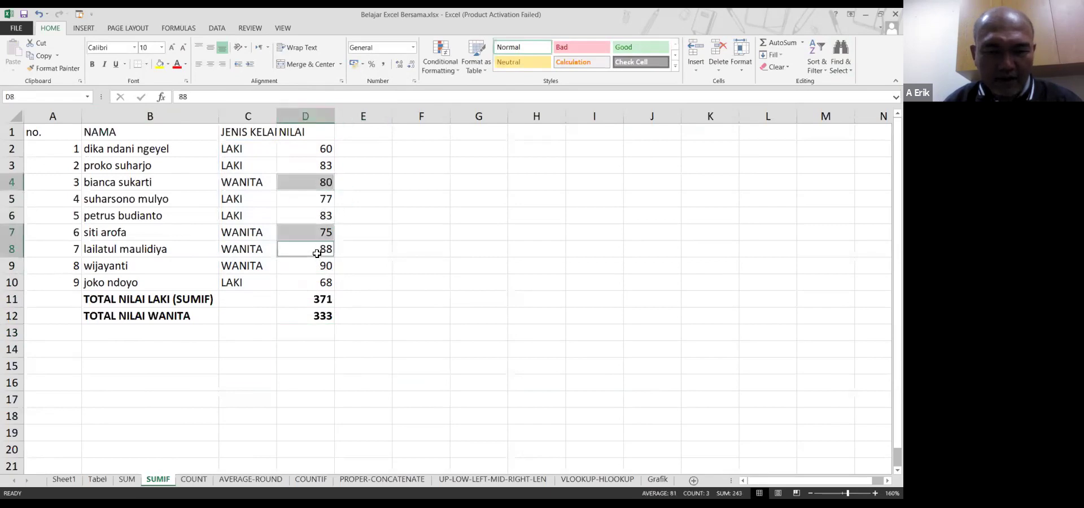
{"action": "left_click", "coordinate": [317, 266], "text": "ctrl"}
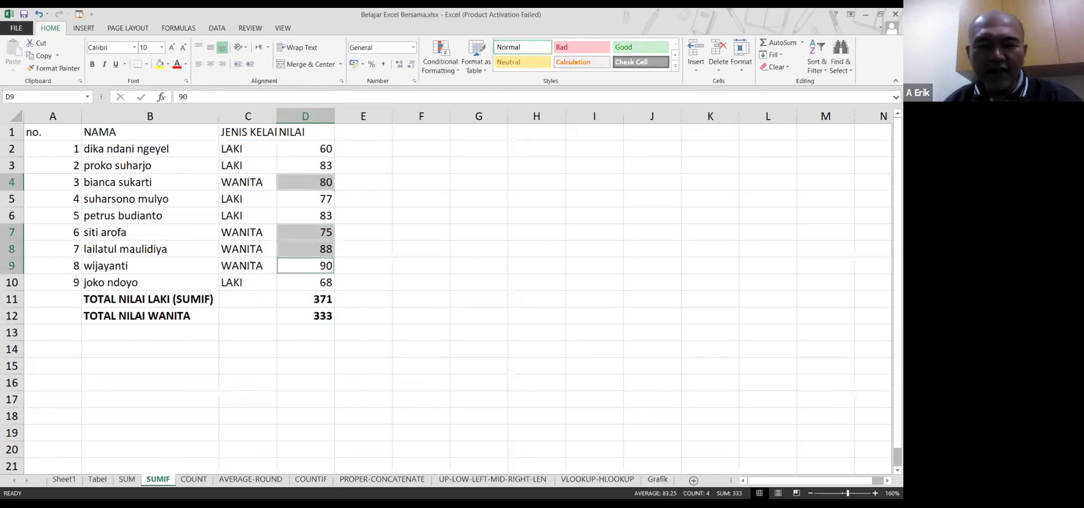
{"action": "left_click", "coordinate": [319, 333]}
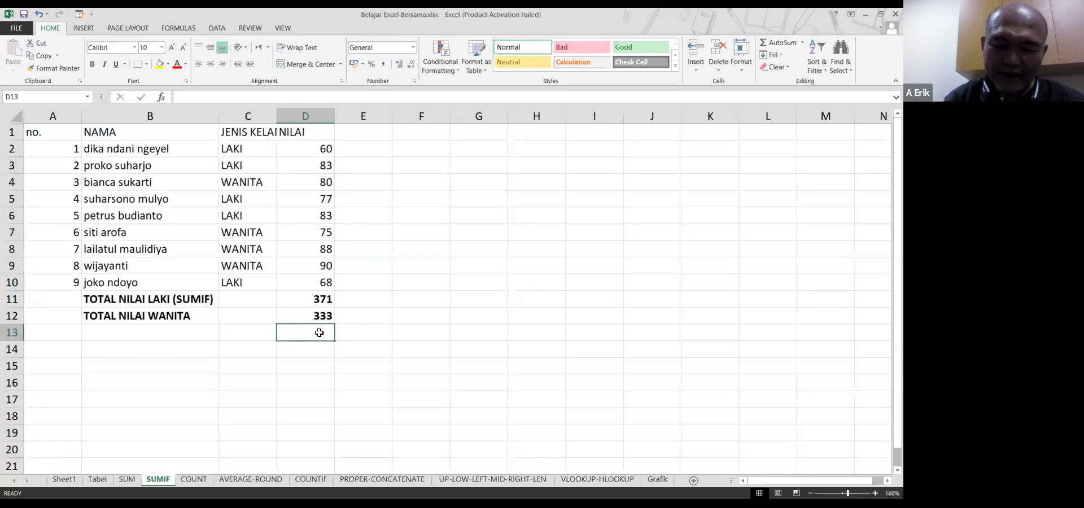
Enter =SUM(D2:D10) in D13 for the 704 grand total
{"action": "type", "text": "=S"}
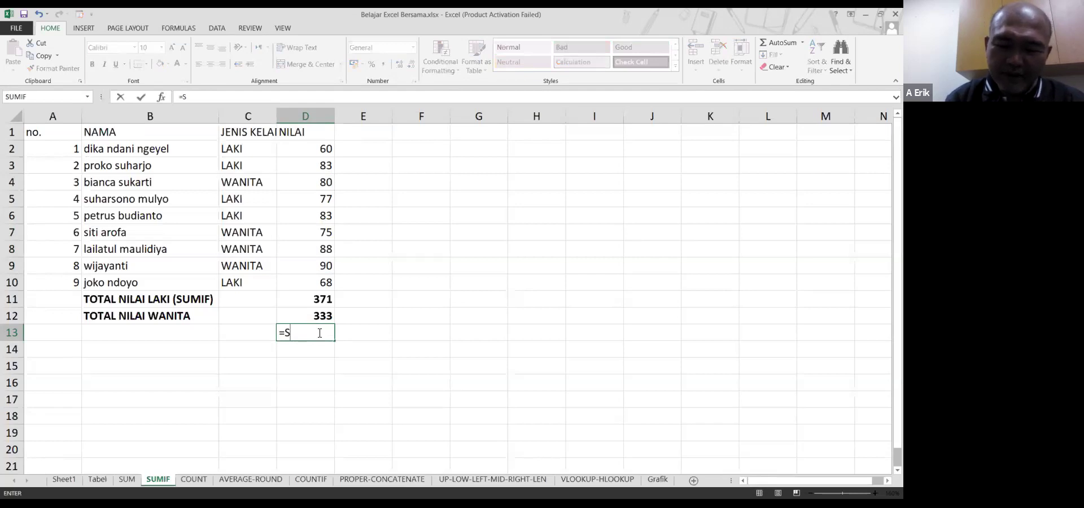
{"action": "type", "text": "UM("}
{"action": "key", "text": "Up"}
{"action": "key", "text": "Up"}
{"action": "key", "text": "Up"}
{"action": "key", "text": "Up"}
{"action": "key", "text": "Down"}
{"action": "key", "text": "End"}
{"action": "key", "text": "shift+Up"}
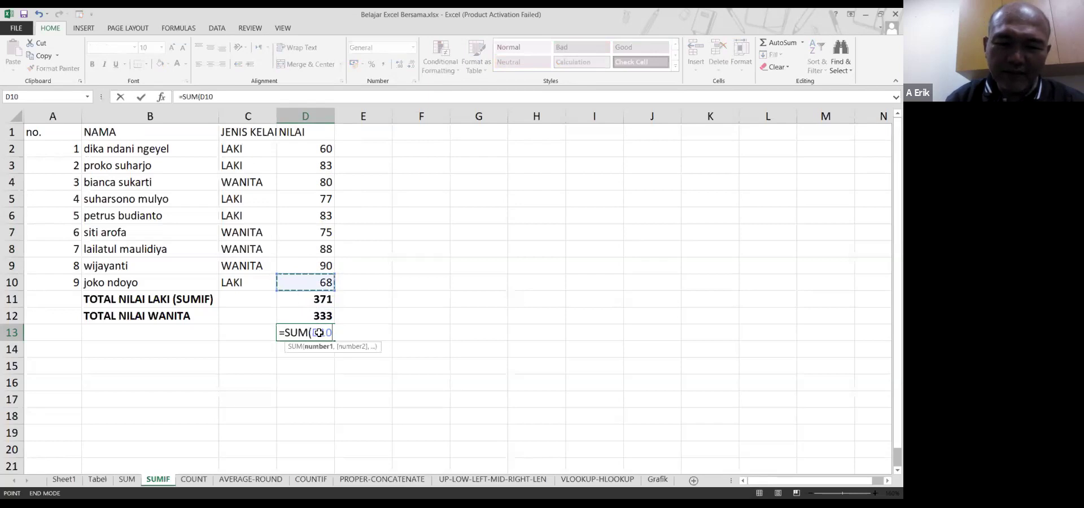
{"action": "key", "text": "Return"}
{"action": "left_click", "coordinate": [320, 333]}
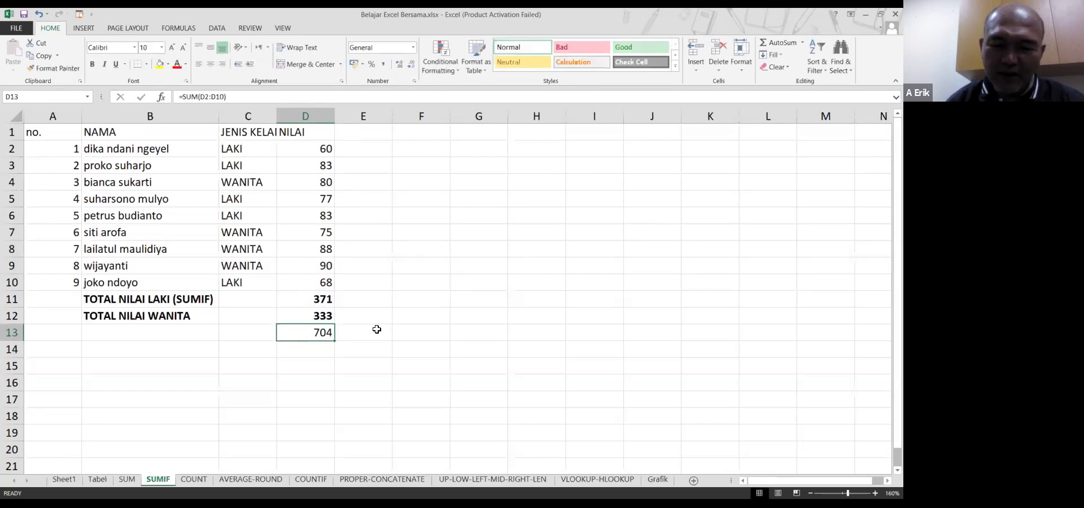
Enter =SUM(D11:D12) in D14, giving 704
{"action": "key", "text": "Down"}
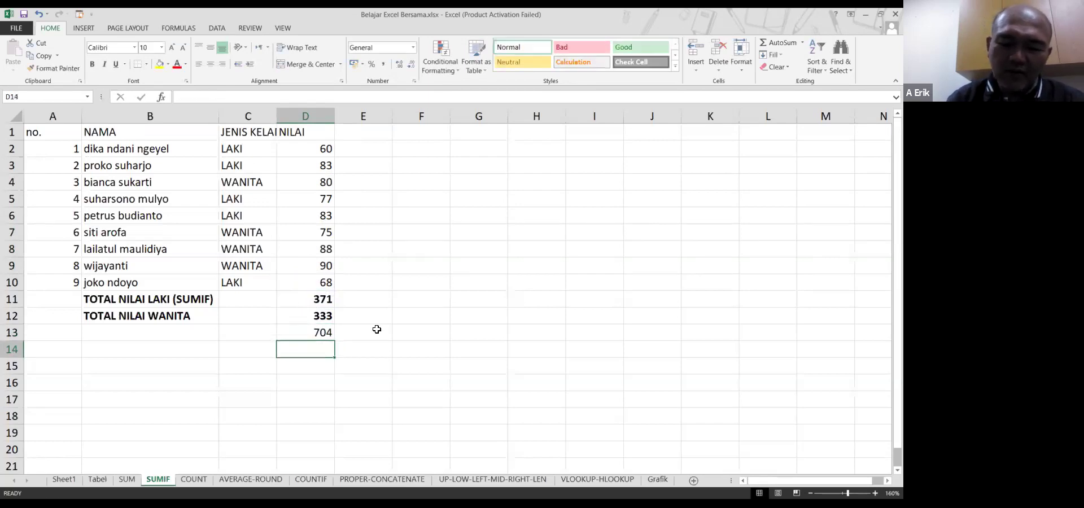
{"action": "type", "text": "=S"}
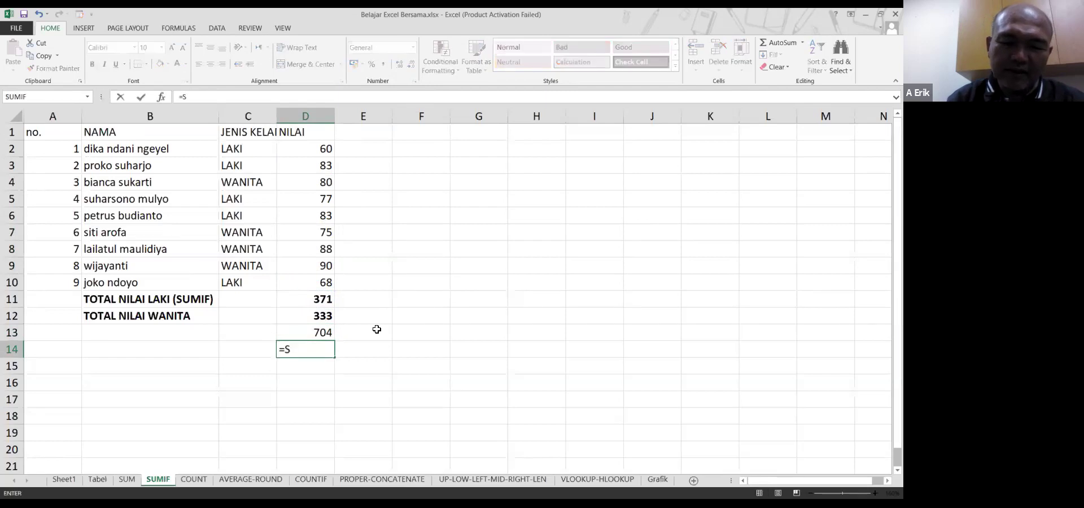
{"action": "type", "text": "UM("}
{"action": "left_click_drag", "start_coordinate": [325, 301], "coordinate": [326, 312]}
{"action": "type", "text": ")"}
{"action": "key", "text": "Return"}
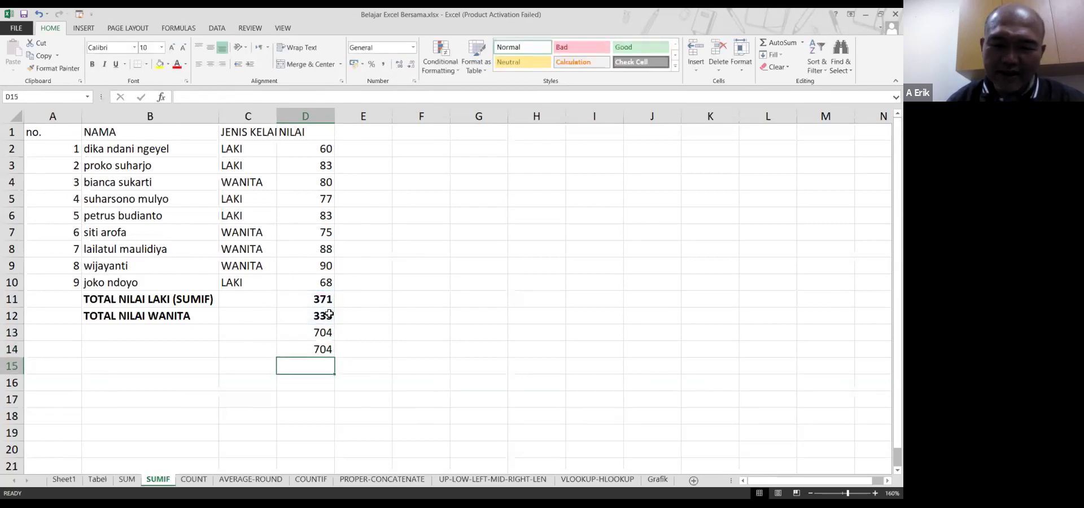
Enter =D11+D12 in D15, also giving 704
{"action": "type", "text": "="}
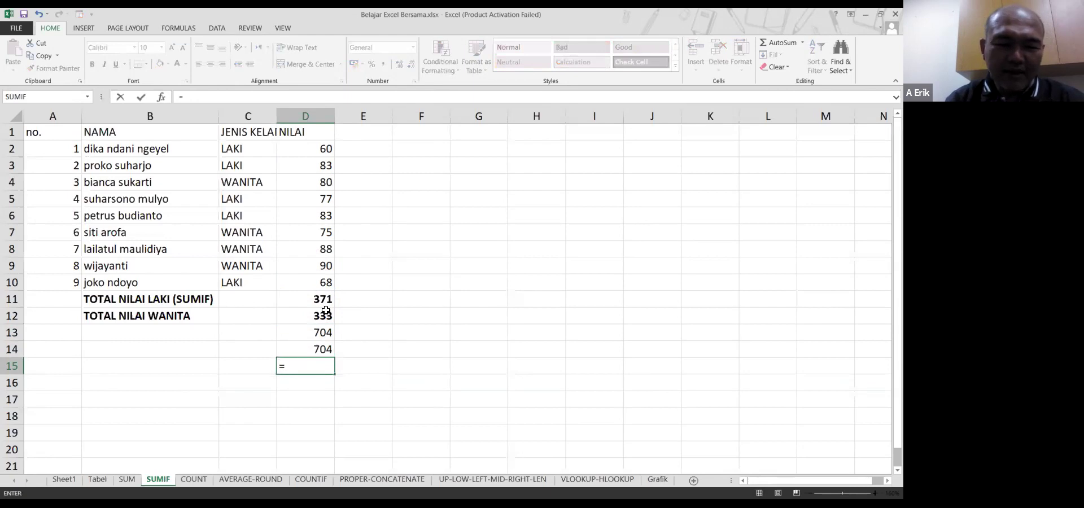
{"action": "left_click", "coordinate": [326, 310]}
{"action": "type", "text": "+"}
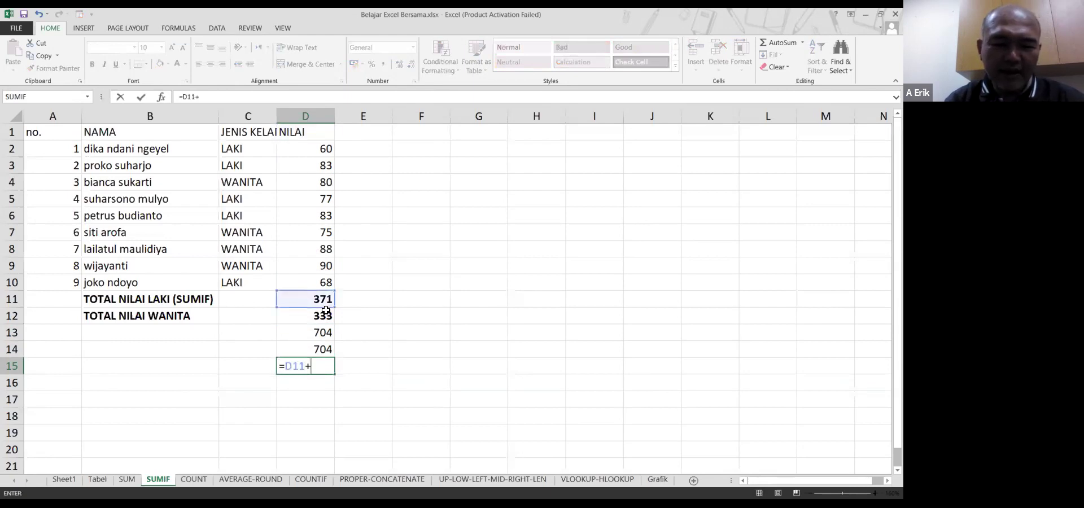
{"action": "type", "text": "D12"}
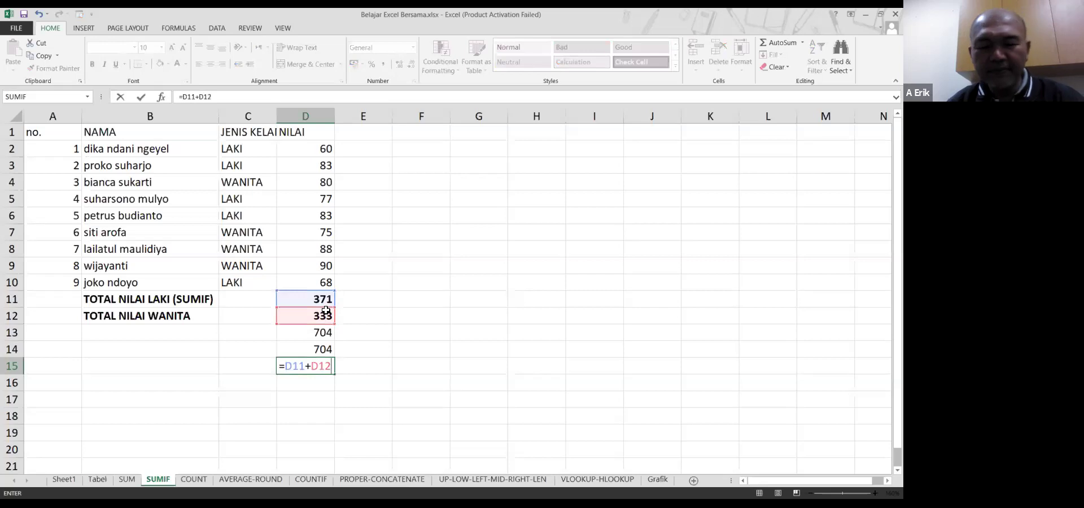
{"action": "key", "text": "Return"}
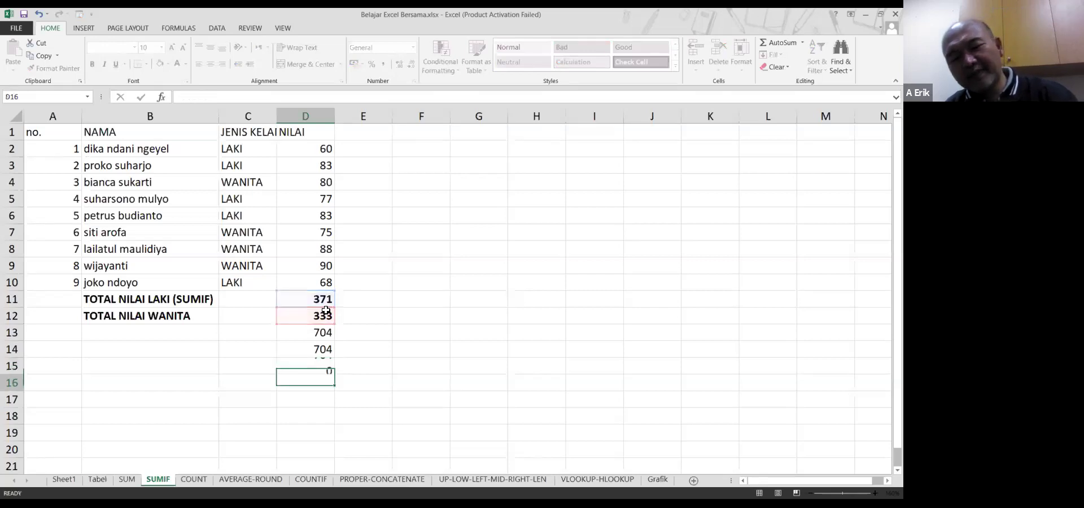
{"action": "left_click", "coordinate": [256, 335]}
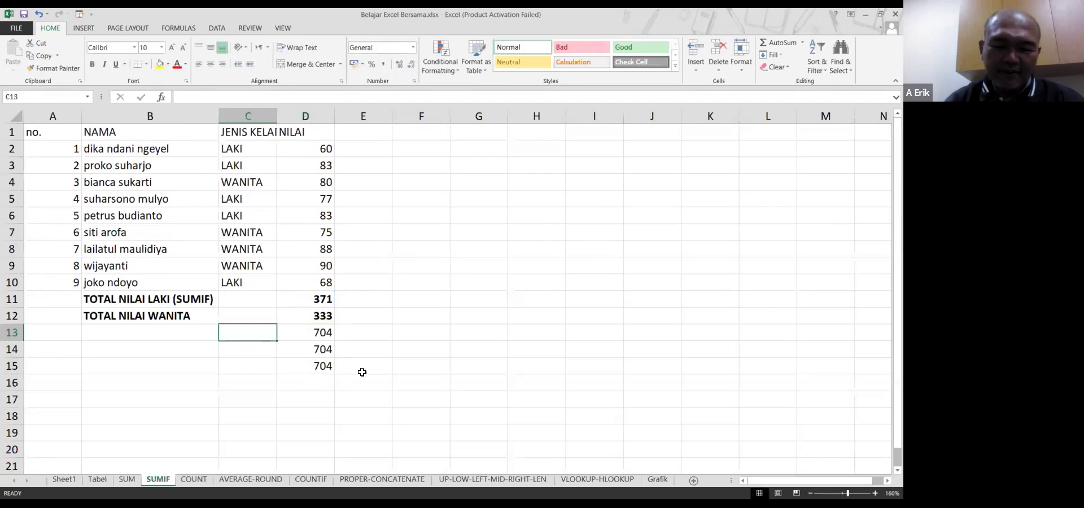
Type the note '= dengan rumus SUM cell D2:D10' into E13
{"action": "key", "text": "Right"}
{"action": "key", "text": "Right"}
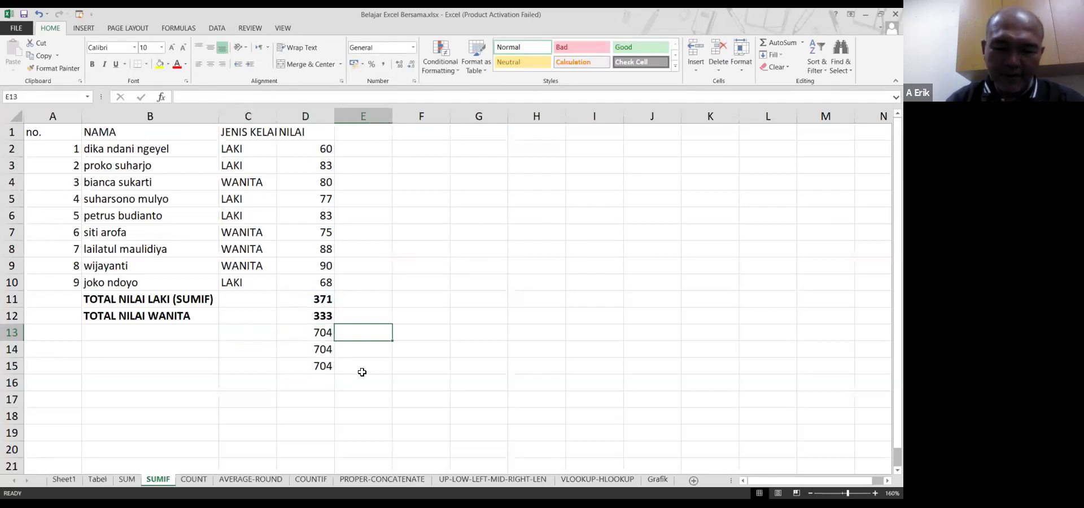
{"action": "type", "text": "="}
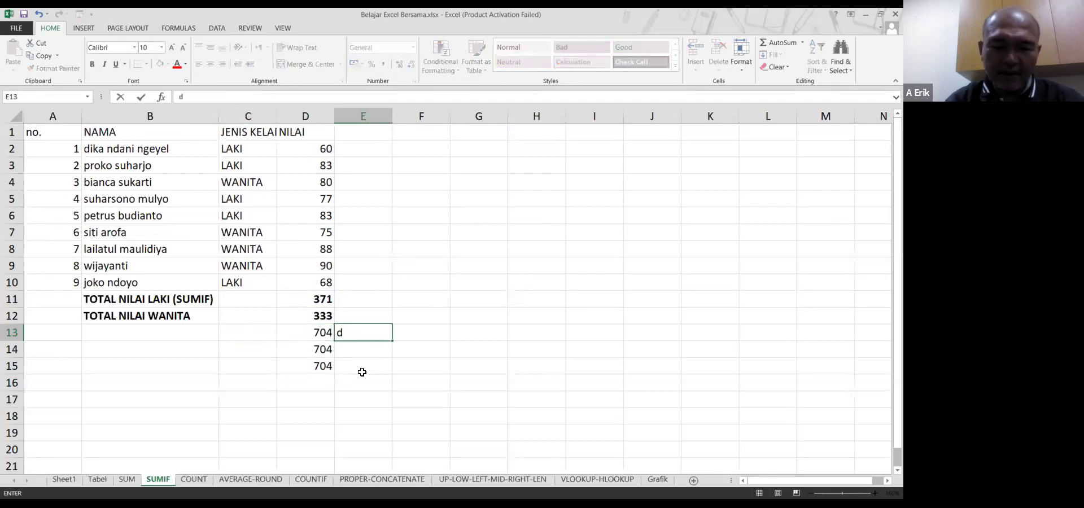
{"action": "type", "text": " d"}
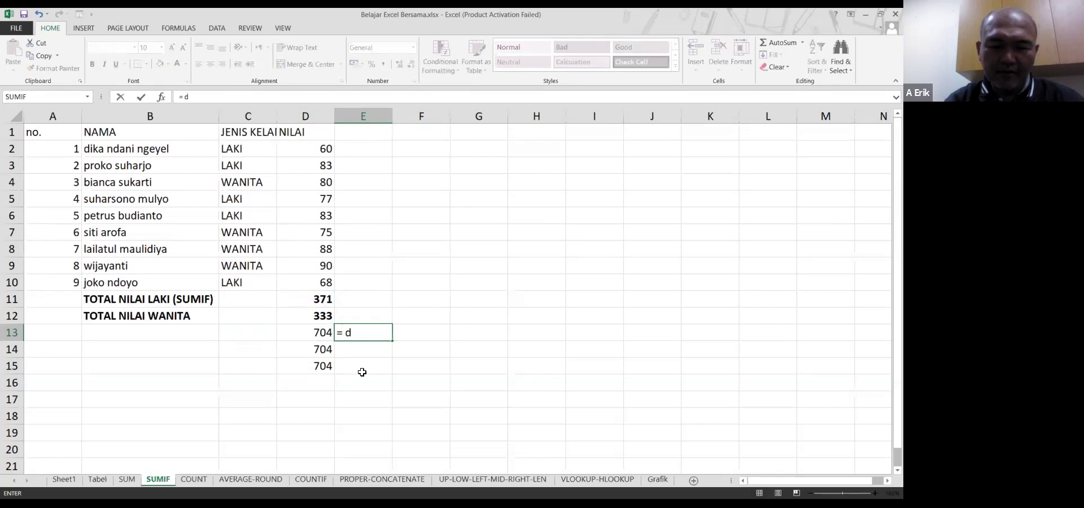
{"action": "type", "text": "engan rumus S"}
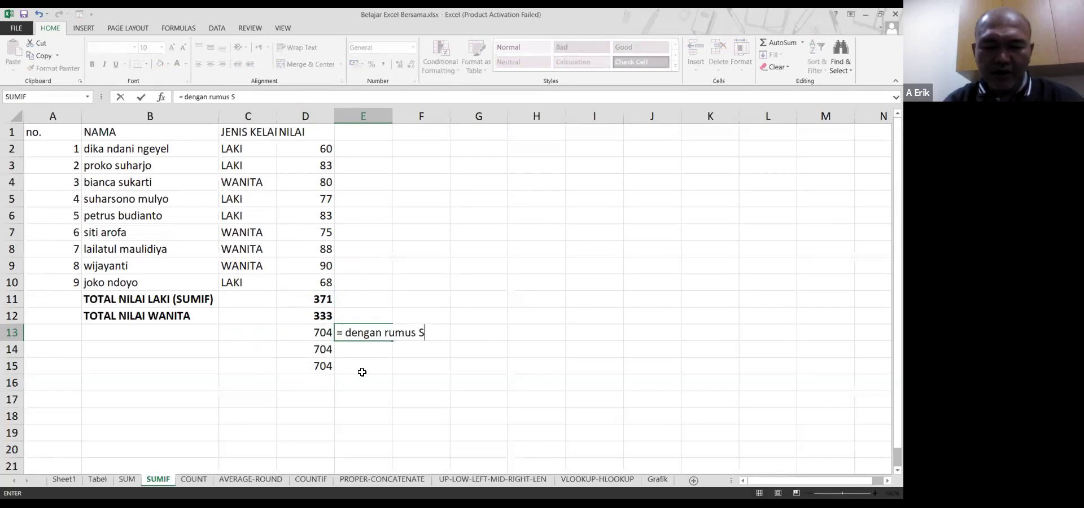
{"action": "type", "text": "UM cell d2:13:13"}
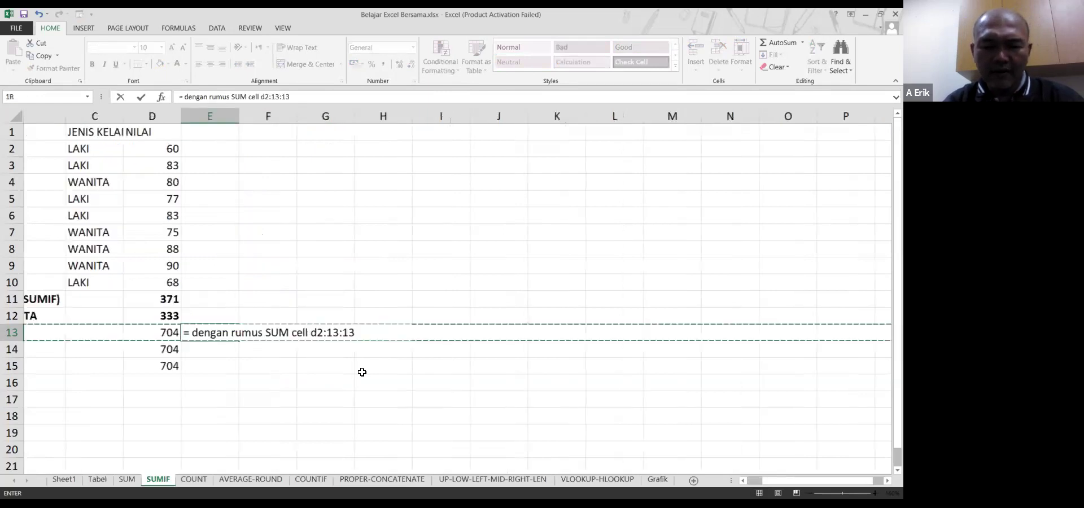
{"action": "key", "text": "BackSpace"}
{"action": "key", "text": "BackSpace"}
{"action": "key", "text": "BackSpace"}
{"action": "key", "text": "BackSpace"}
{"action": "key", "text": "BackSpace"}
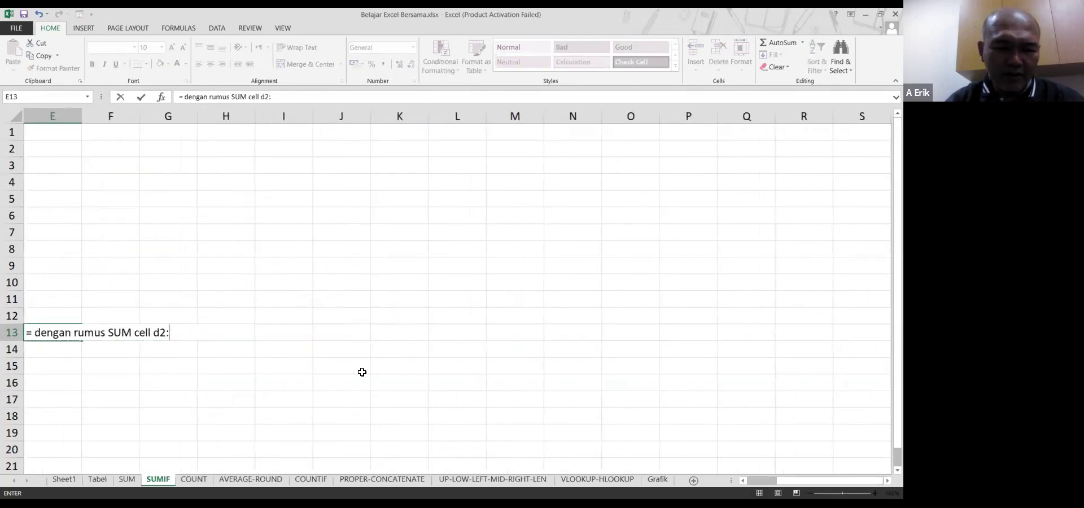
{"action": "type", "text": "d10"}
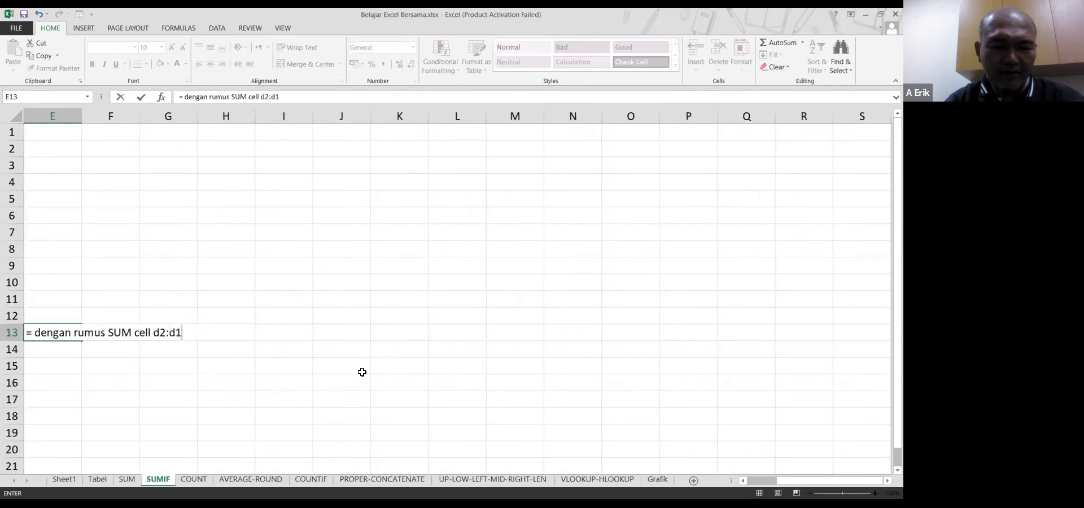
{"action": "key", "text": "Return"}
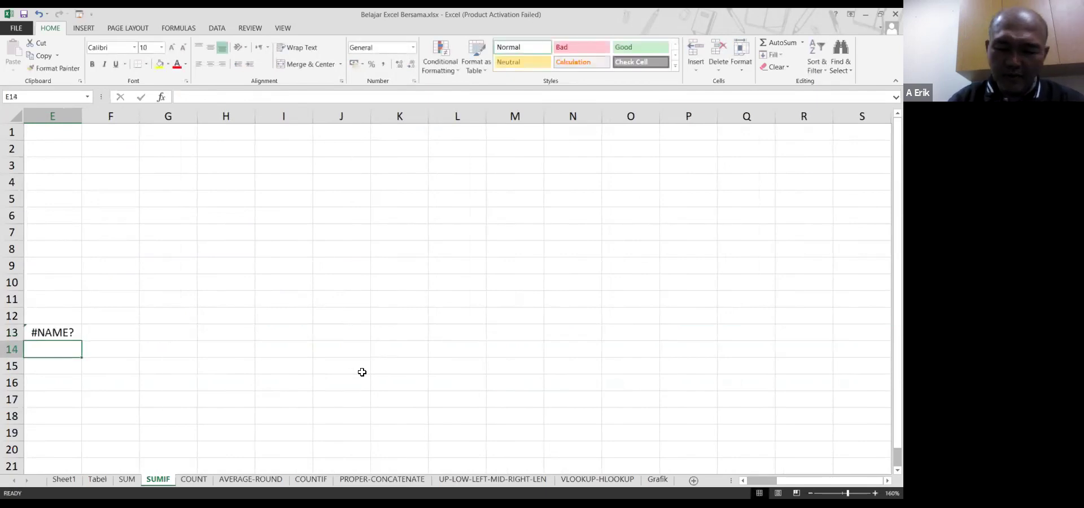
Prefix E13's note with an apostrophe so it shows as text, not #NAME?
{"action": "key", "text": "Up"}
{"action": "scroll", "coordinate": [362, 372], "scroll_direction": "left", "scroll_amount": 4}
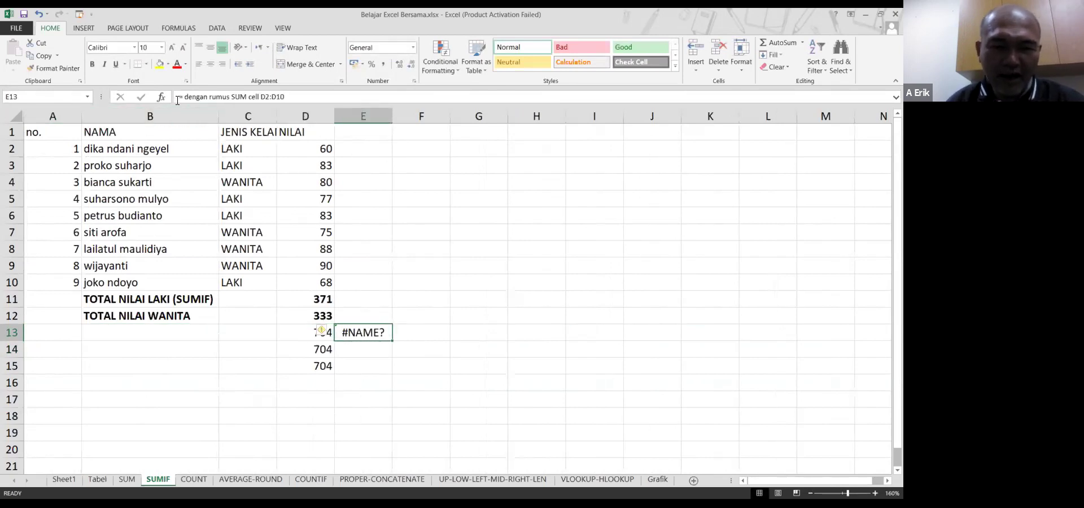
{"action": "left_click", "coordinate": [285, 105]}
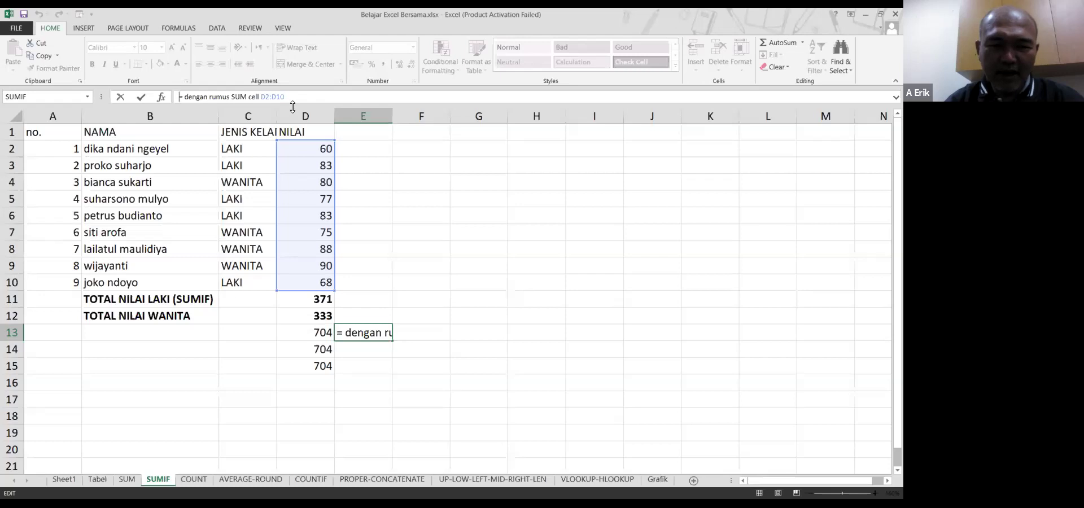
{"action": "key", "text": "Home"}
{"action": "type", "text": "'"}
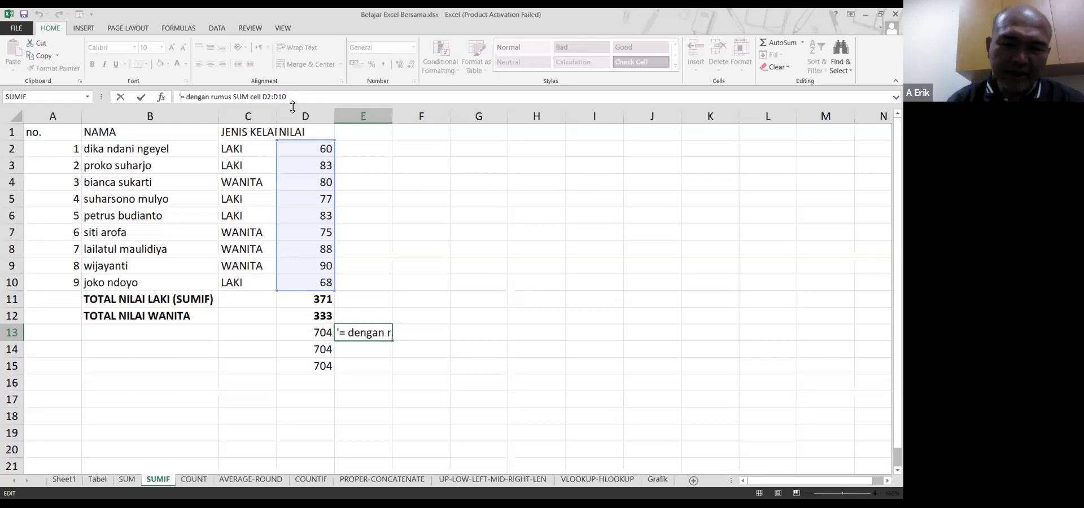
{"action": "key", "text": "Return"}
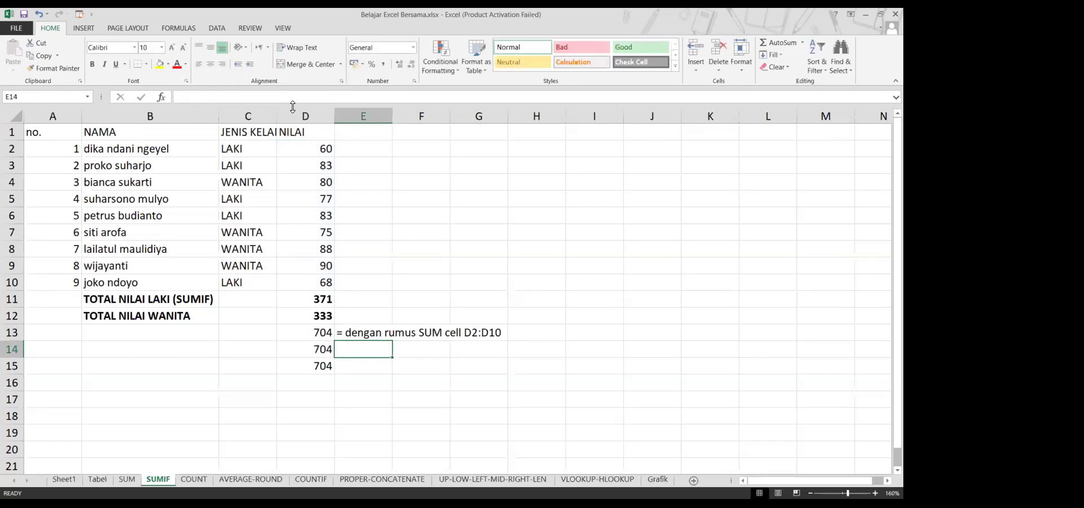
Label E14 '= dengan rumus SUM cell D11:D12' and E15 '= dengan rumus D11+D12'
{"action": "key", "text": "Up"}
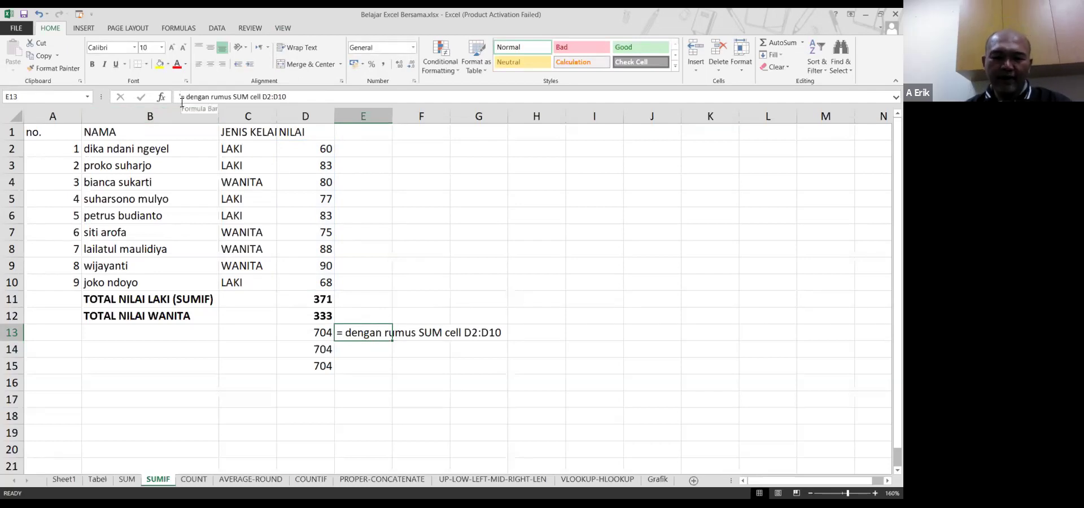
{"action": "key", "text": "Down"}
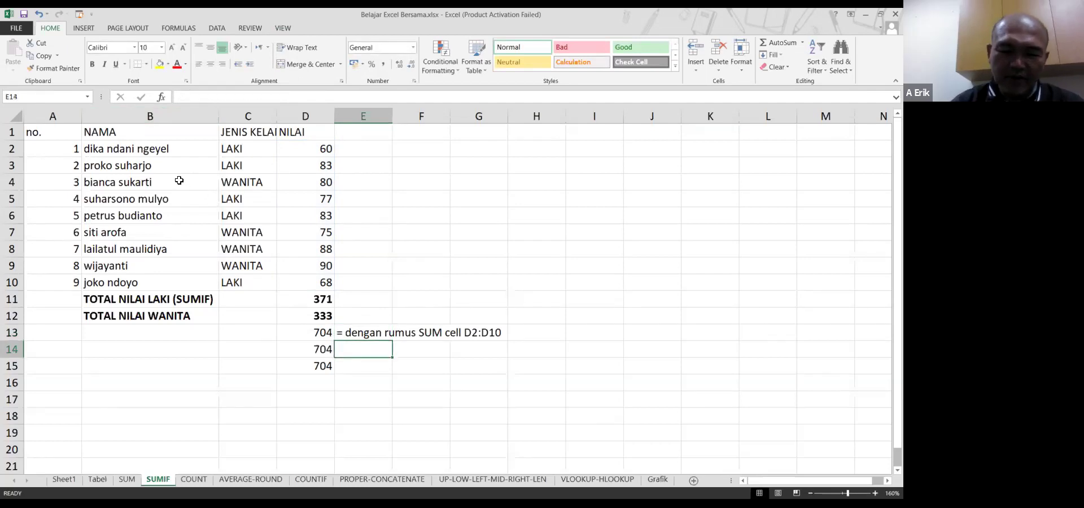
{"action": "type", "text": "="}
{"action": "key", "text": "BackSpace"}
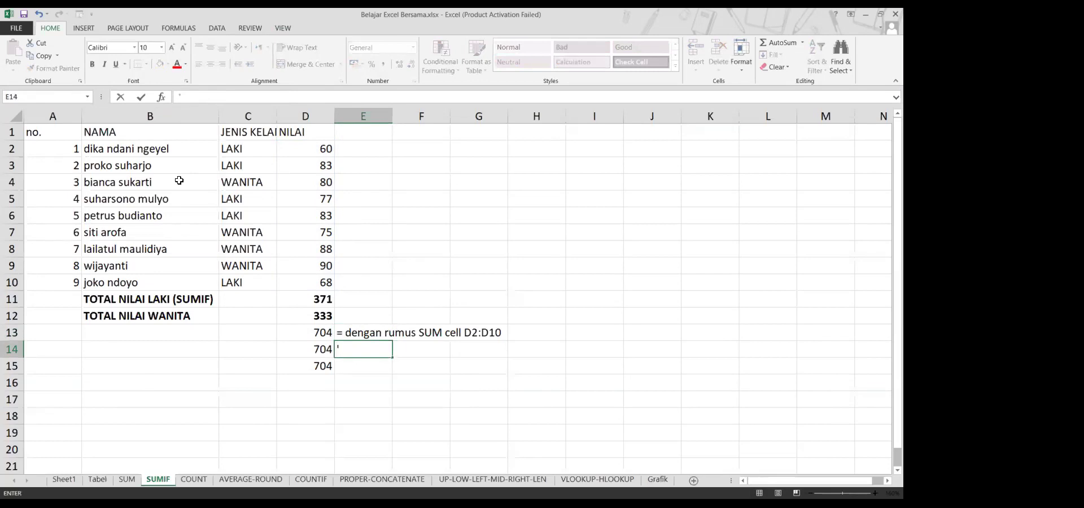
{"action": "type", "text": "'= dengan rumus SUM cell"}
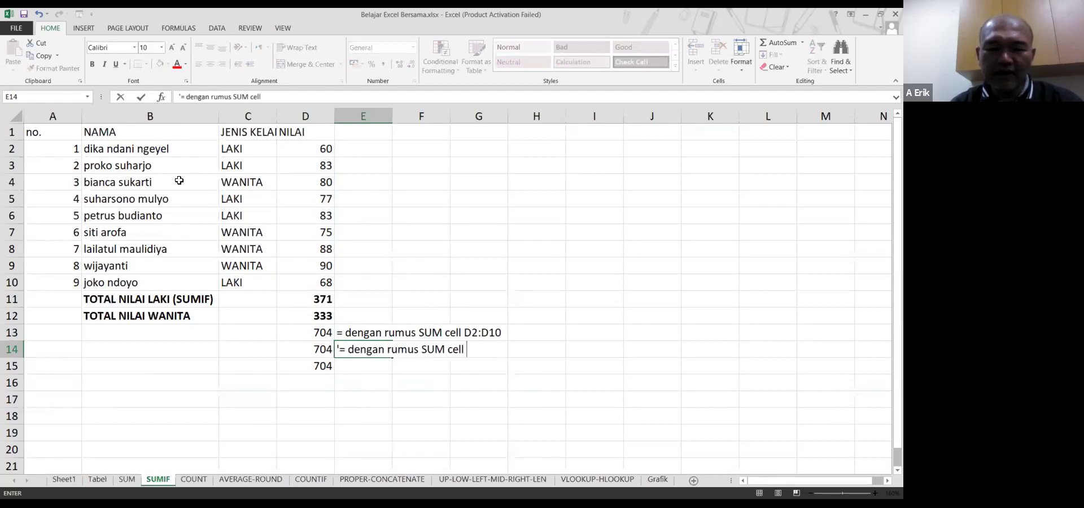
{"action": "type", "text": " D11"}
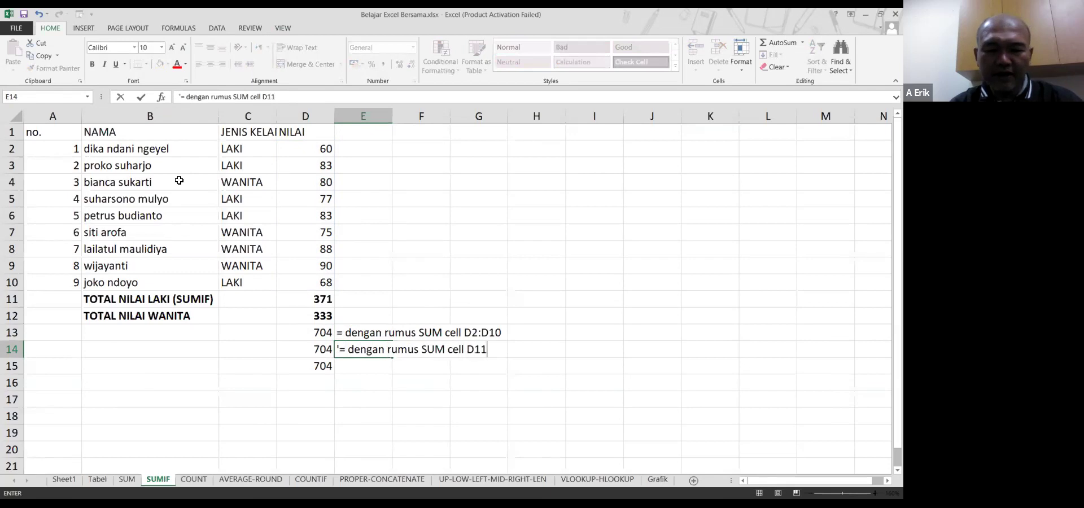
{"action": "type", "text": ":D12"}
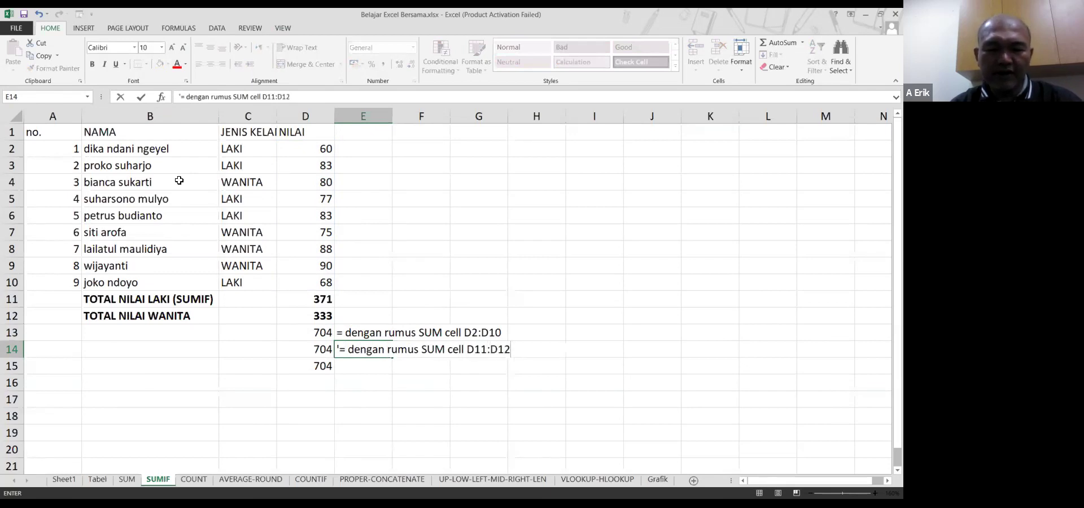
{"action": "key", "text": "Return"}
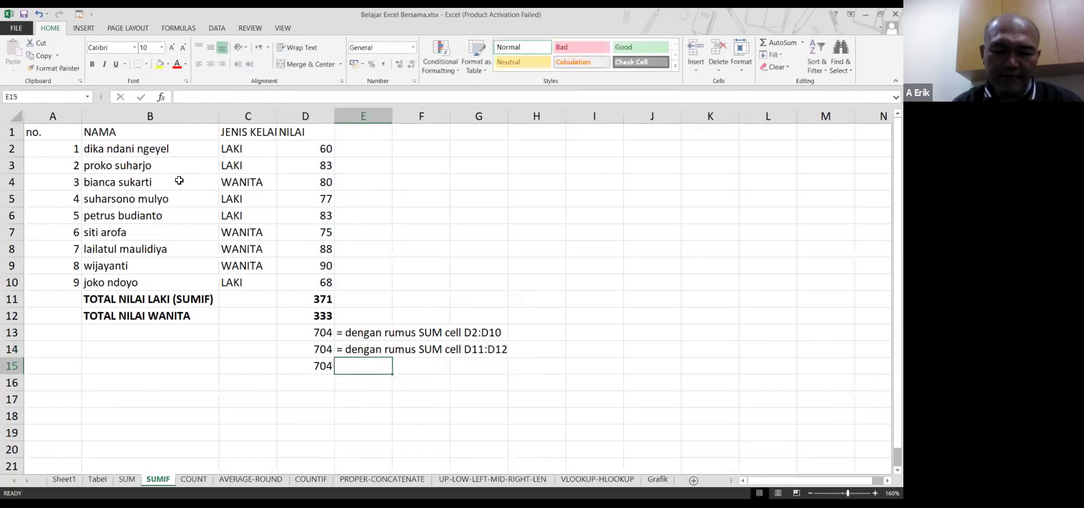
{"action": "type", "text": "'= dengan rumus D11+"}
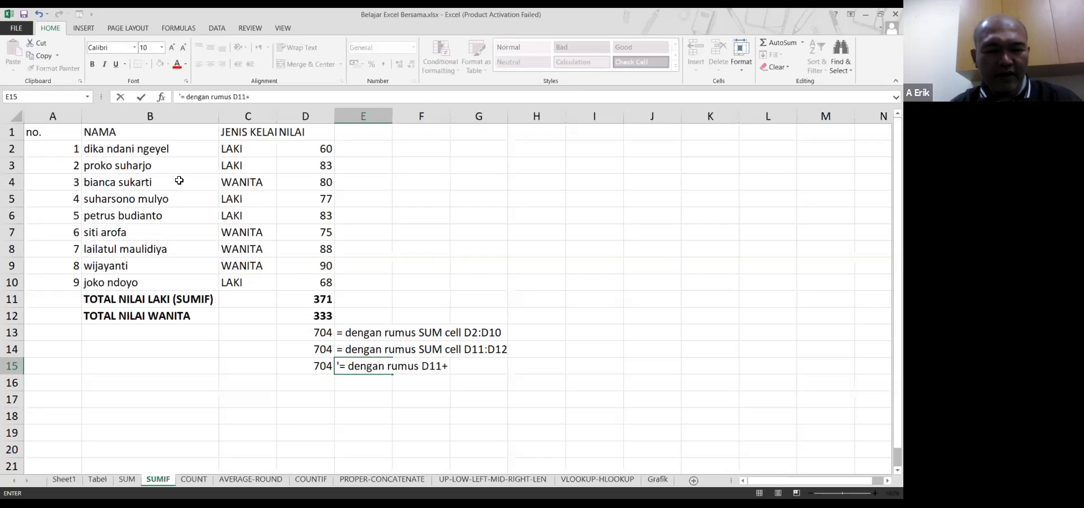
{"action": "type", "text": "D12"}
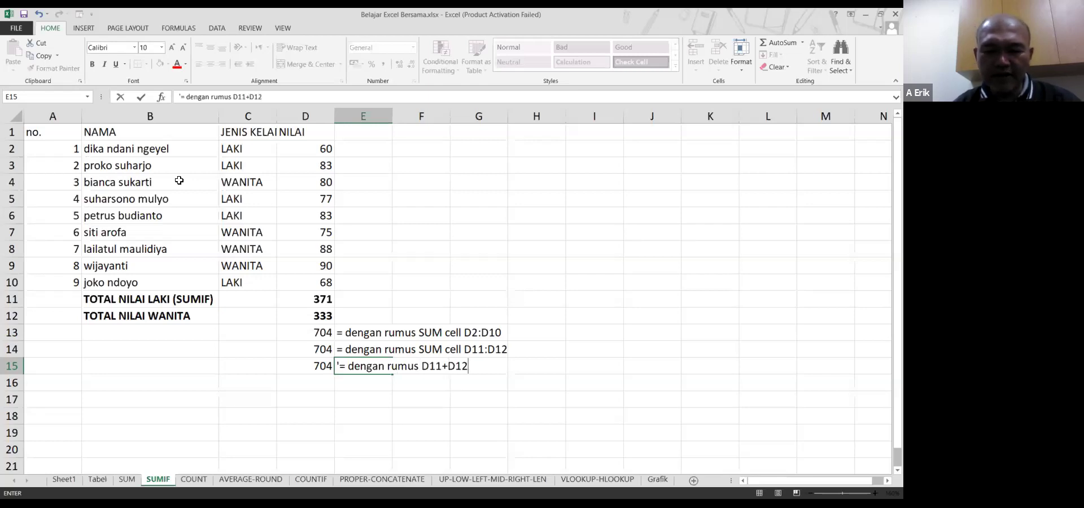
{"action": "key", "text": "Return"}
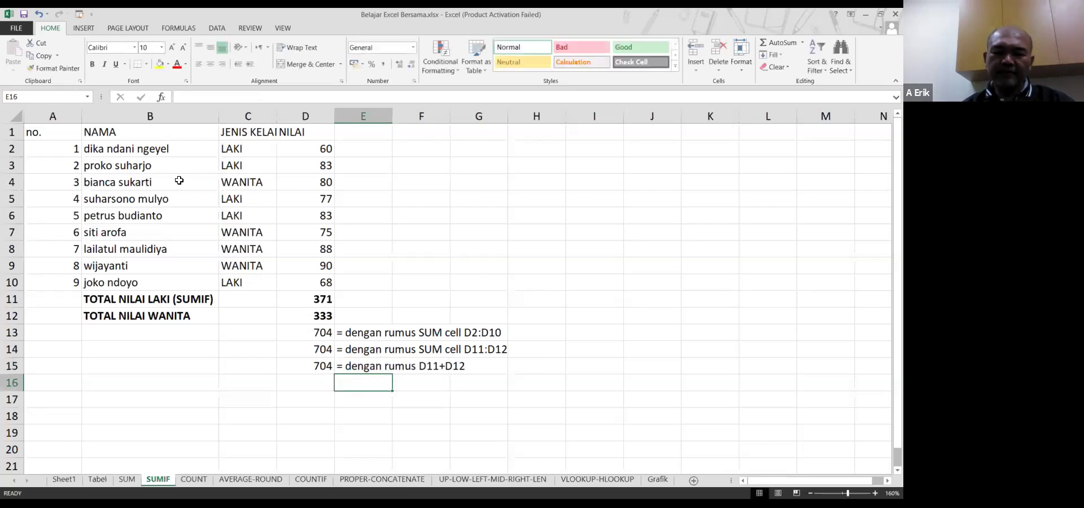
{"action": "key", "text": "Left"}
{"action": "key", "text": "Up"}
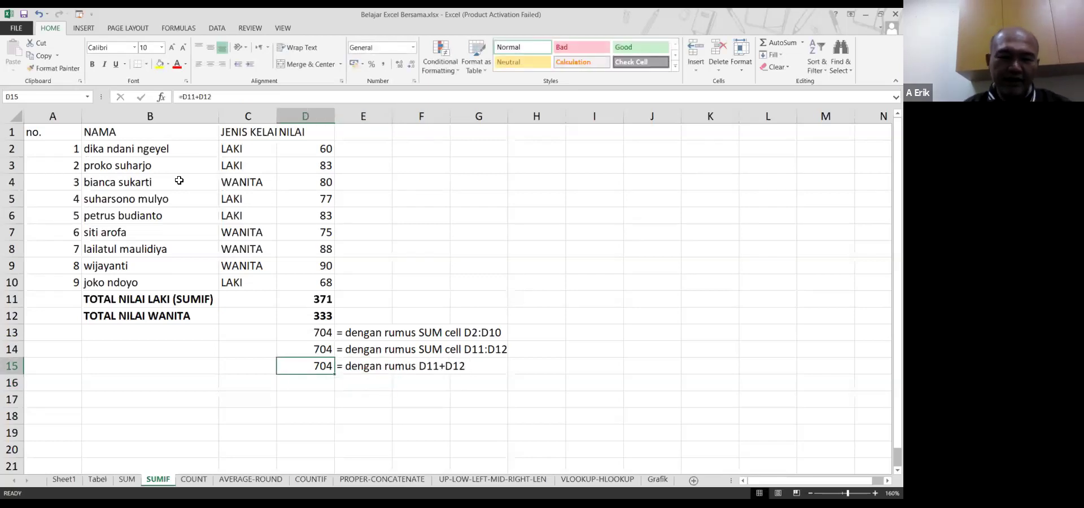
{"action": "key", "text": "Up"}
{"action": "key", "text": "Up"}
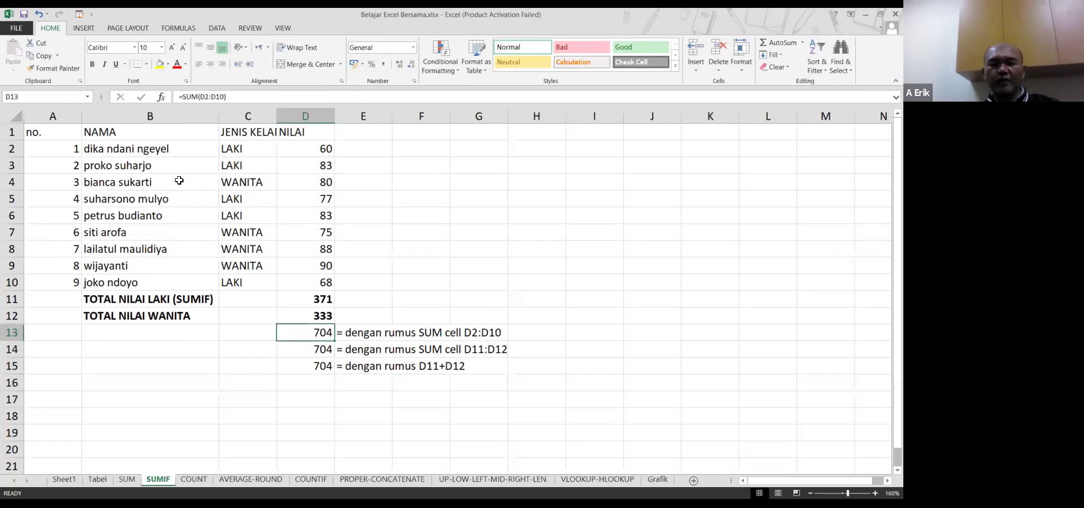
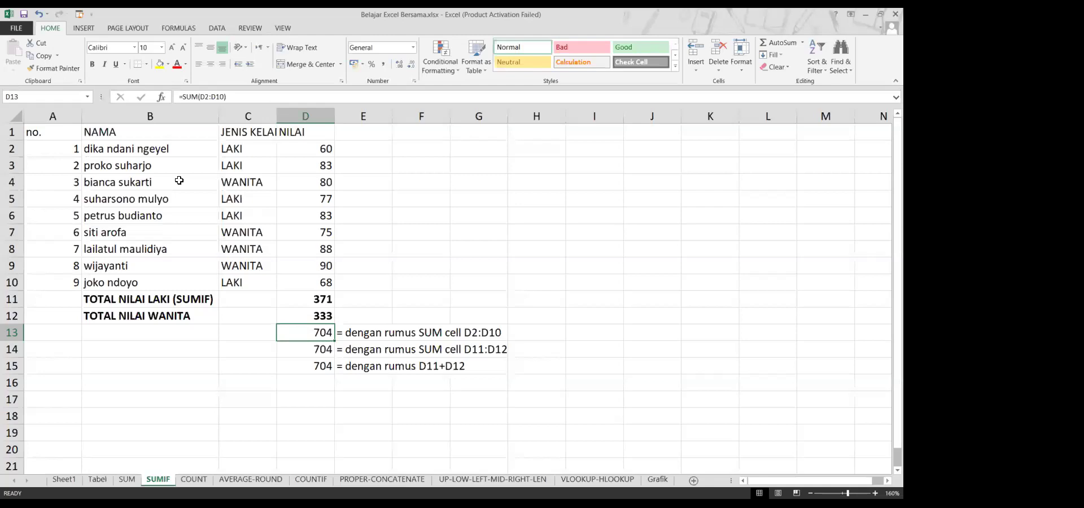
Enter a numeric 0 in E11 and a text '0 in E12, then clear E12
{"action": "key", "text": "Right"}
{"action": "key", "text": "Up"}
{"action": "key", "text": "Up"}
{"action": "type", "text": "0"}
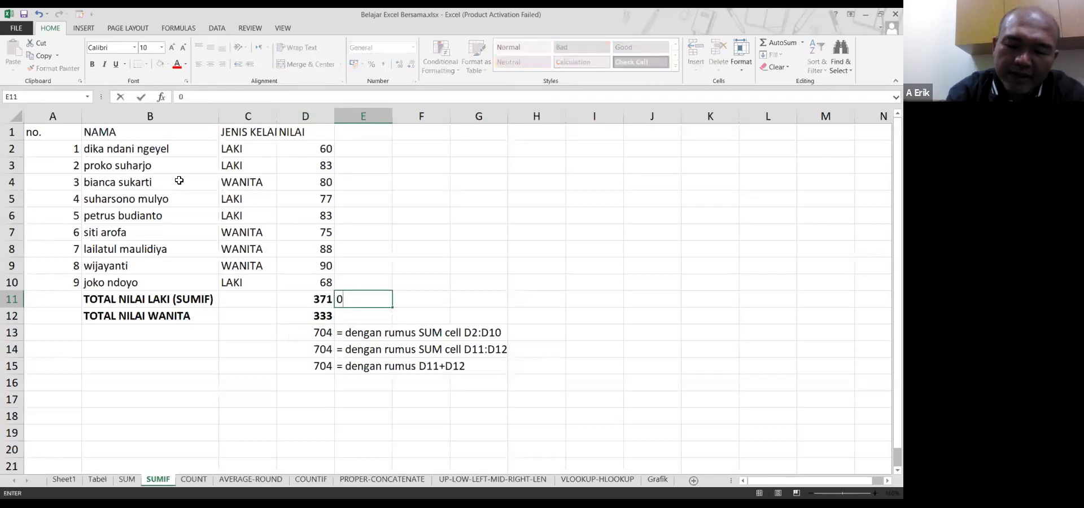
{"action": "key", "text": "Return"}
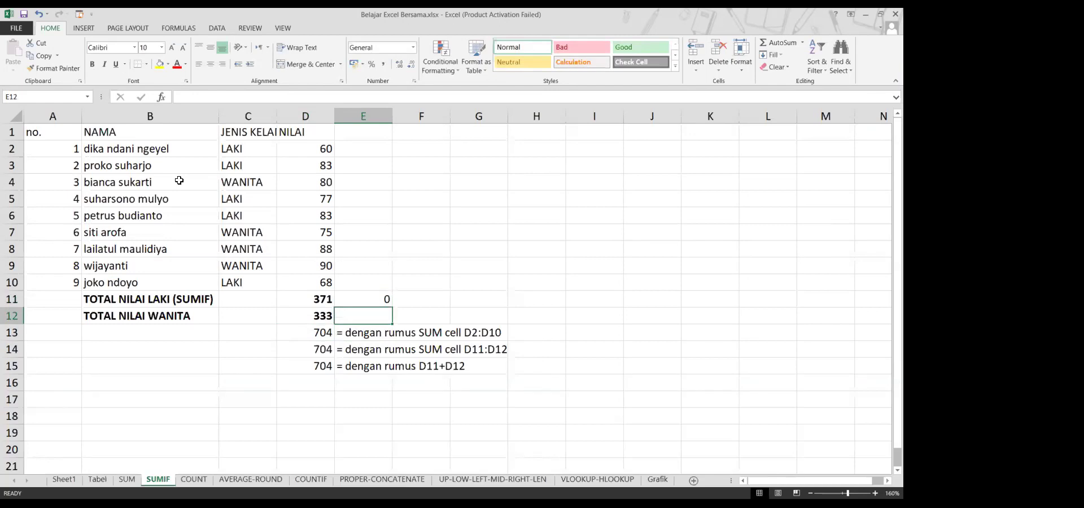
{"action": "type", "text": "'0"}
{"action": "key", "text": "Return"}
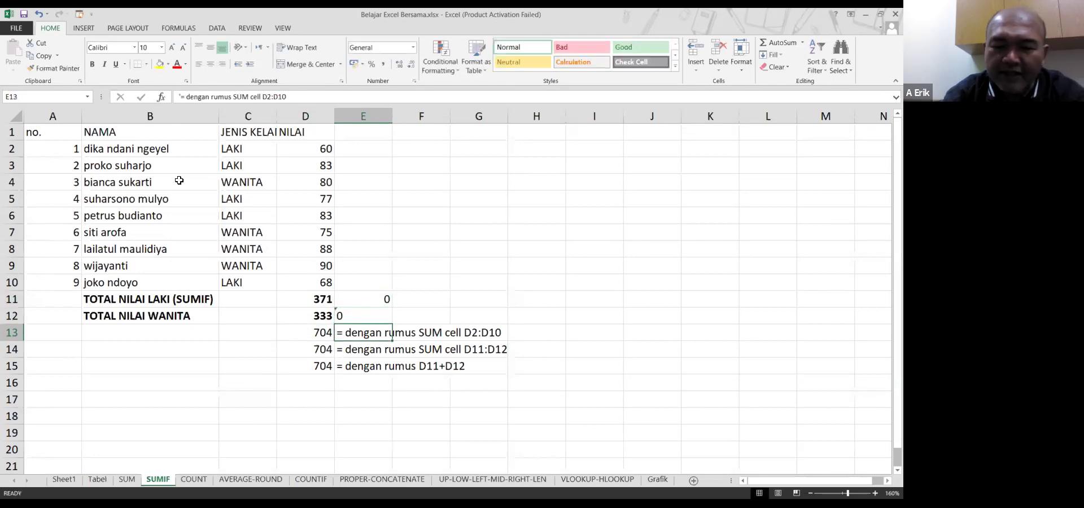
{"action": "key", "text": "Up"}
Enter a text '0 in F11 and compare it with E11's numeric 0
{"action": "key", "text": "Up"}
{"action": "key", "text": "Down"}
{"action": "key", "text": "Delete"}
{"action": "key", "text": "Up"}
{"action": "key", "text": "Up"}
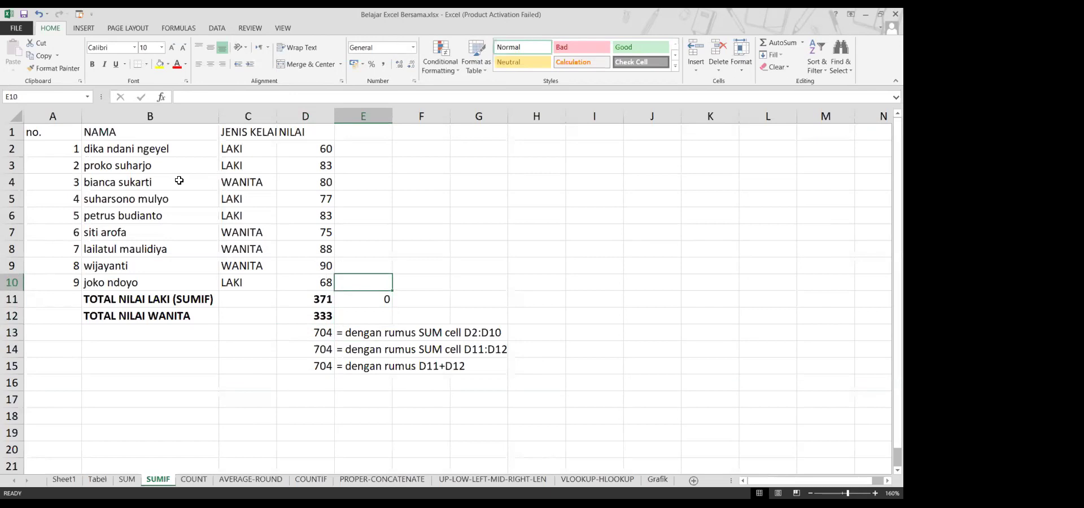
{"action": "key", "text": "Down"}
{"action": "key", "text": "Right"}
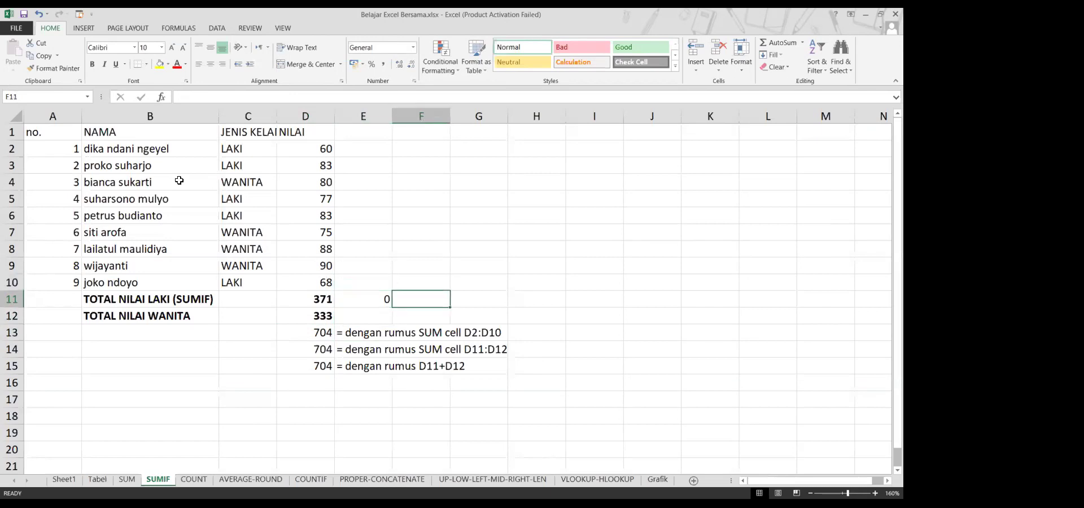
{"action": "type", "text": "'0"}
{"action": "key", "text": "Return"}
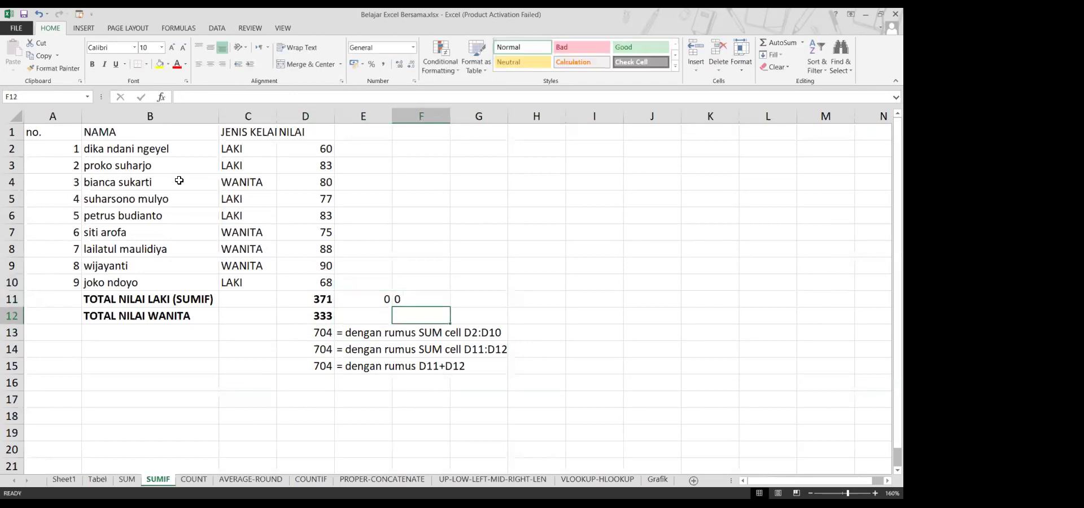
{"action": "key", "text": "Up"}
{"action": "key", "text": "Left"}
{"action": "key", "text": "Right"}
{"action": "key", "text": "Left"}
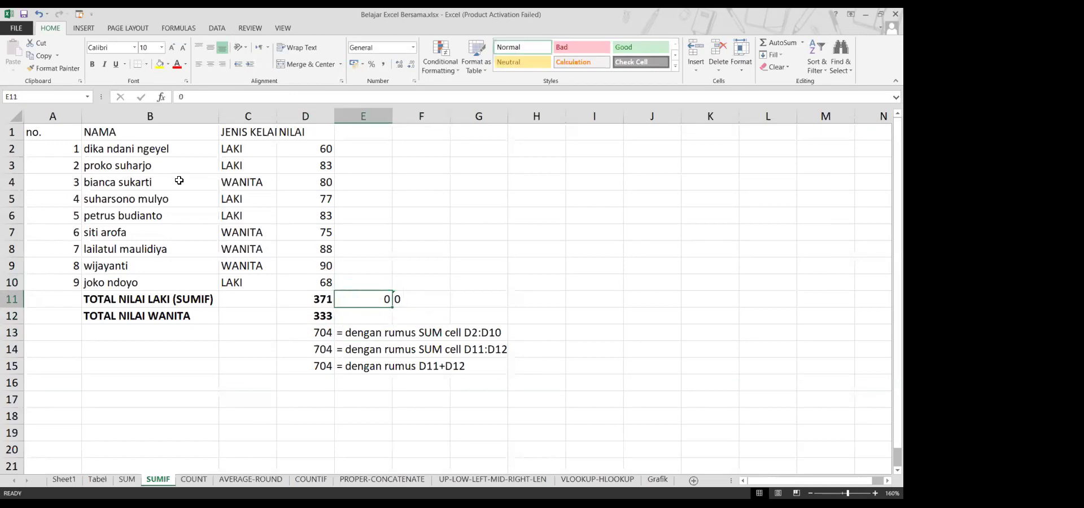
{"action": "key", "text": "Right"}
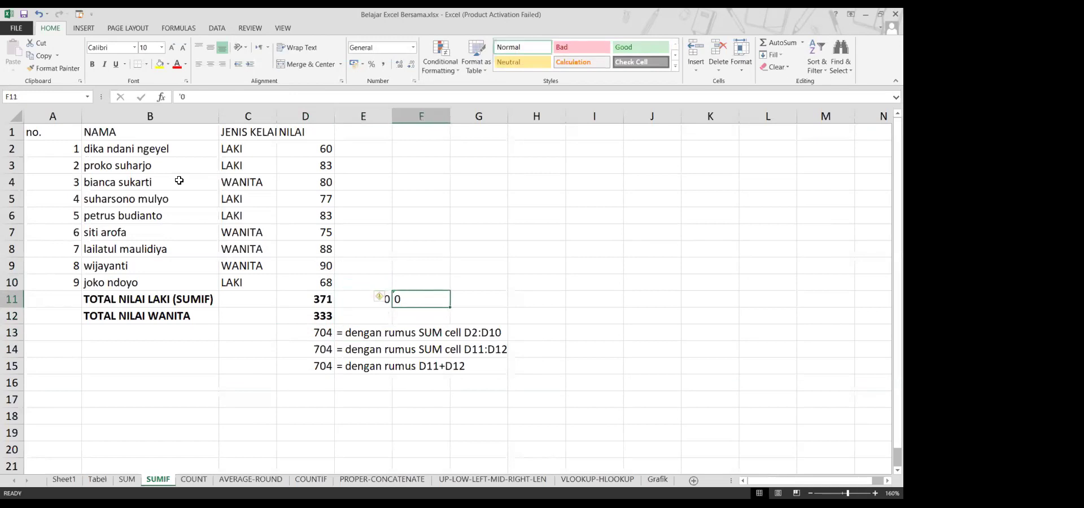
Clear the test zeros from E11:F11 and return up column F
{"action": "key", "text": "Down"}
{"action": "key", "text": "Down"}
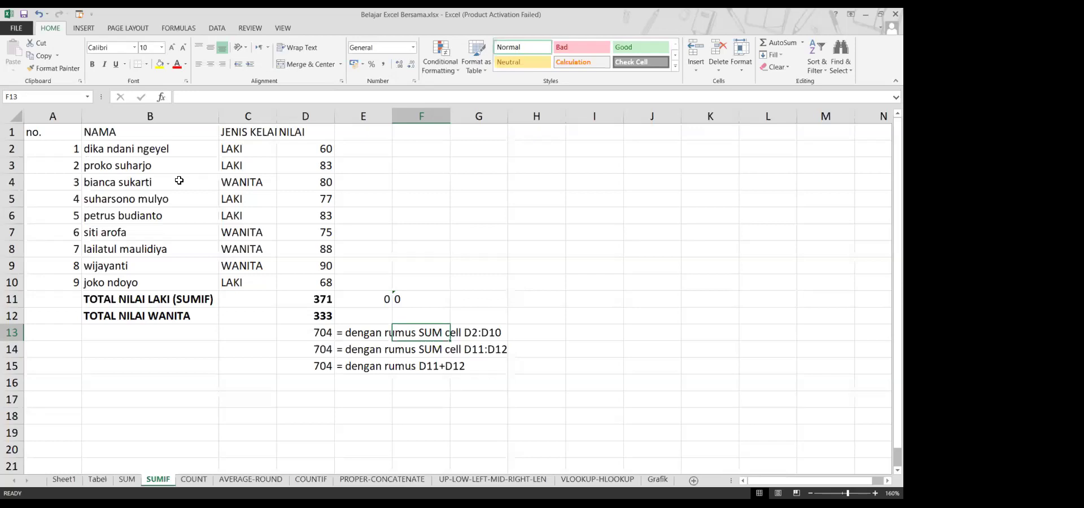
{"action": "key", "text": "Up"}
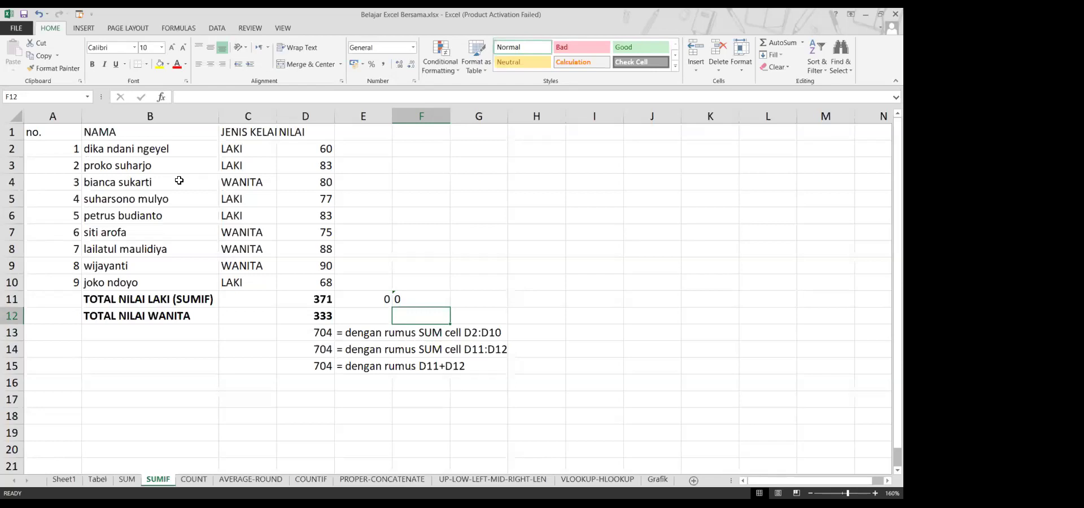
{"action": "key", "text": "Up"}
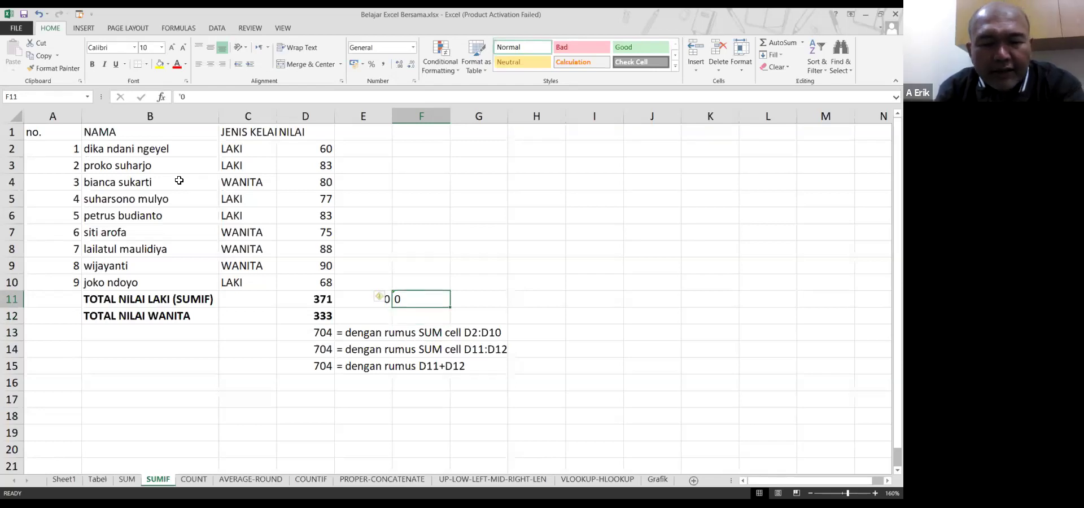
{"action": "key", "text": "Left"}
{"action": "key", "text": "Up"}
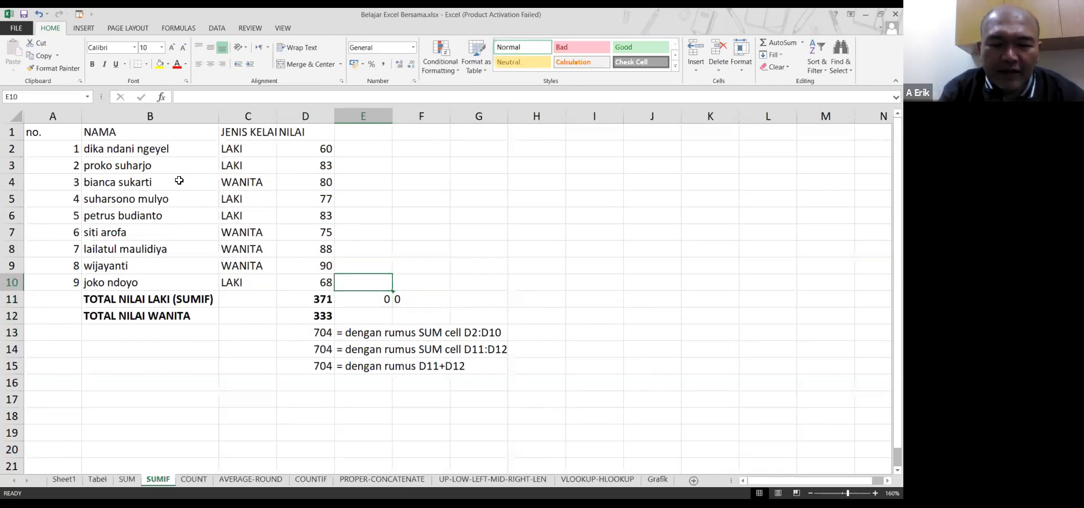
{"action": "key", "text": "Down"}
{"action": "key", "text": "shift+Right"}
{"action": "key", "text": "Delete"}
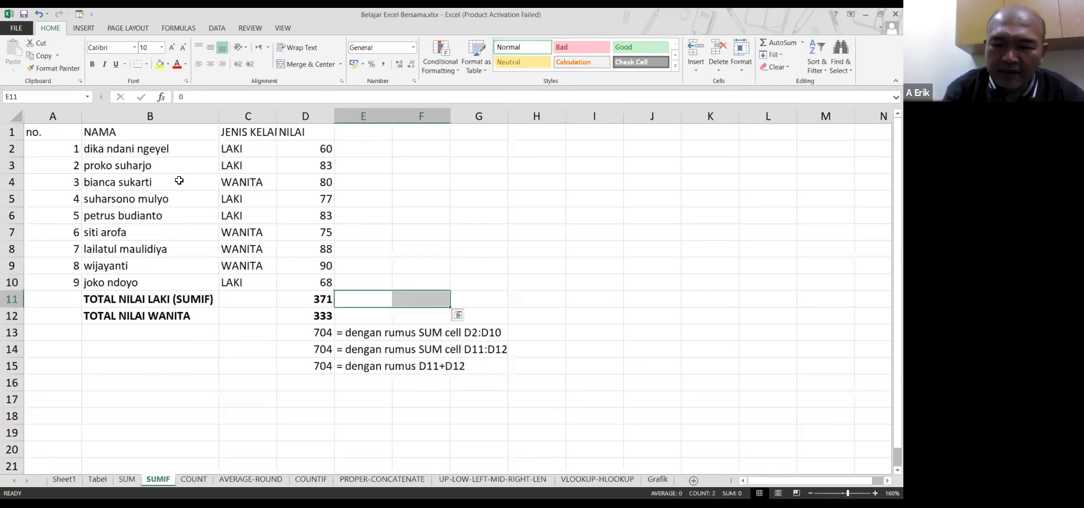
{"action": "key", "text": "Right"}
{"action": "key", "text": "Up"}
{"action": "key", "text": "Up"}
{"action": "key", "text": "Up"}
{"action": "key", "text": "Up"}
{"action": "key", "text": "Right"}
{"action": "key", "text": "Left"}
{"action": "key", "text": "Up"}
{"action": "key", "text": "Up"}
{"action": "key", "text": "Up"}
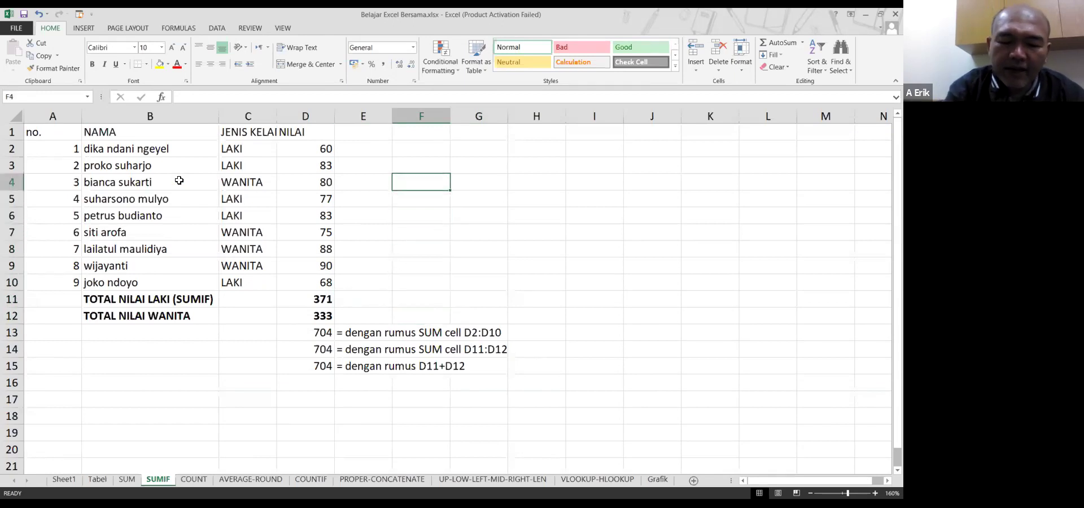
Enter 123, 222, 0 and 111 down F4:F7
{"action": "type", "text": "123"}
{"action": "key", "text": "Return"}
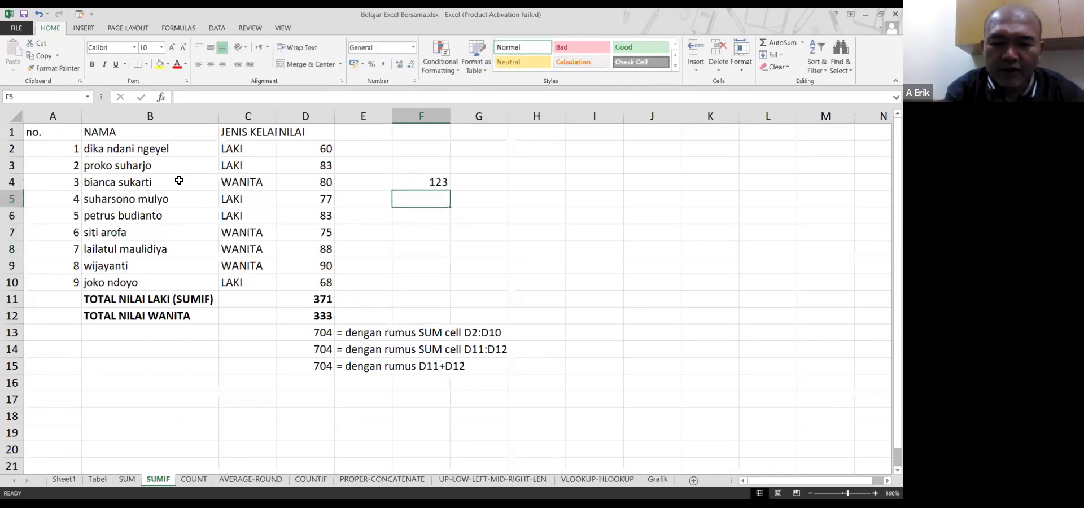
{"action": "type", "text": "222"}
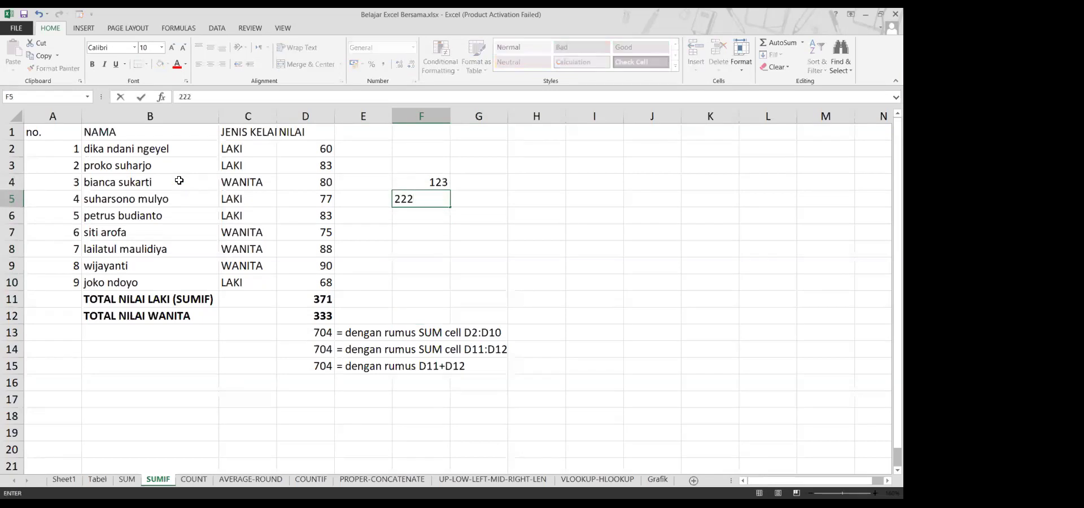
{"action": "key", "text": "Return"}
{"action": "type", "text": "0"}
{"action": "key", "text": "Return"}
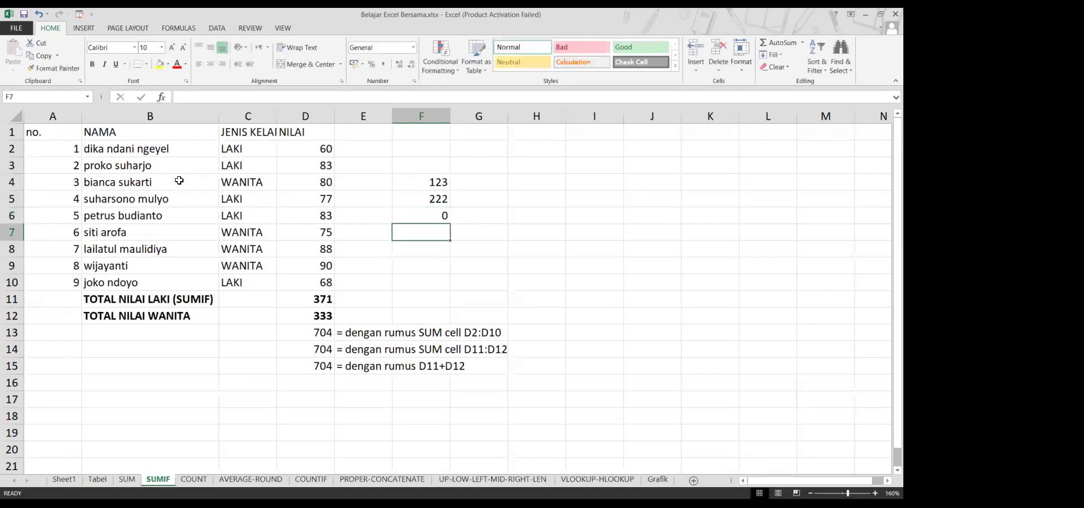
{"action": "type", "text": "111"}
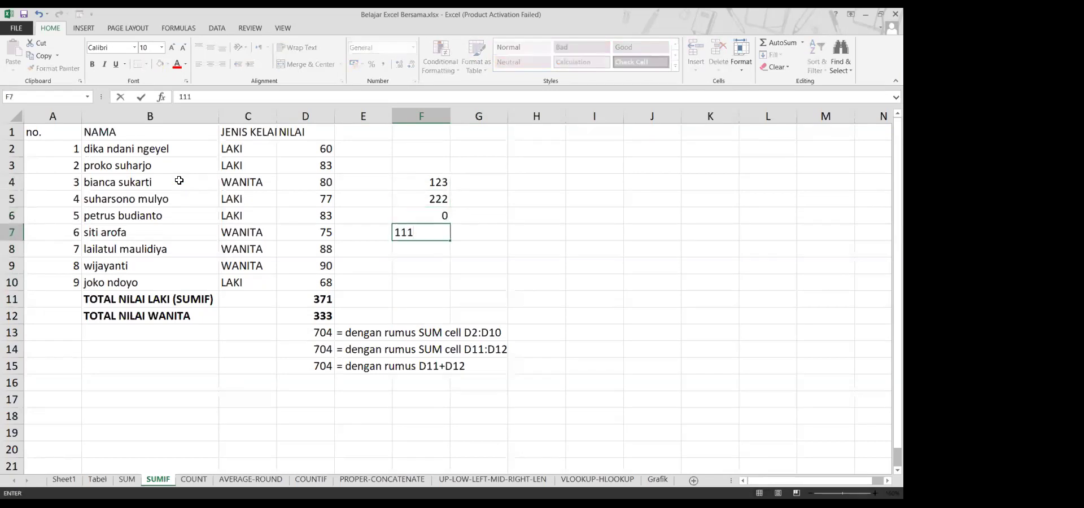
{"action": "key", "text": "Right"}
Copy F4:F7 into G4:G7, then edit G7's 111
{"action": "key", "text": "Up"}
{"action": "key", "text": "Up"}
{"action": "key", "text": "Up"}
{"action": "key", "text": "Left"}
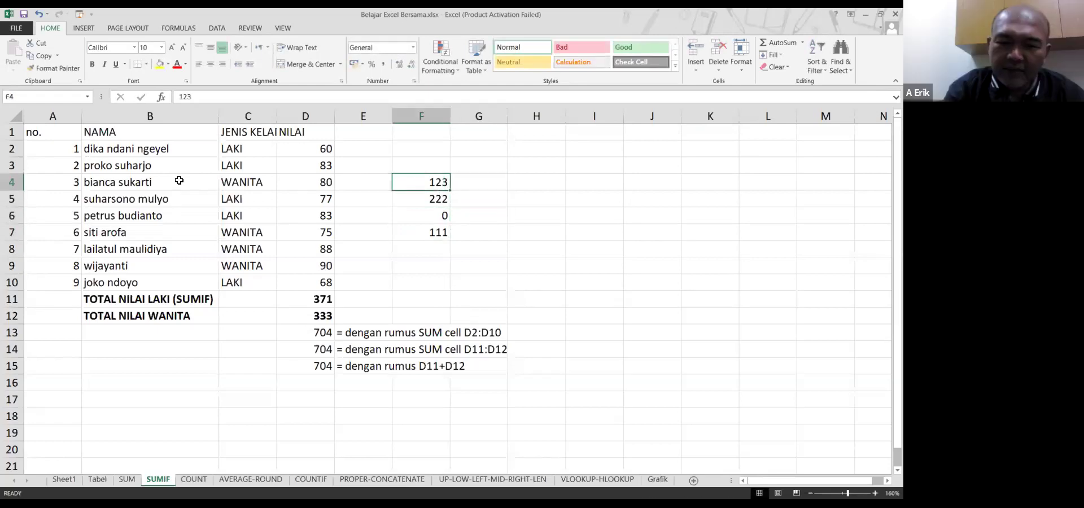
{"action": "key", "text": "shift+Down"}
{"action": "key", "text": "shift+Down"}
{"action": "key", "text": "shift+Down"}
{"action": "key", "text": "ctrl+c"}
{"action": "key", "text": "Right"}
{"action": "key", "text": "Return"}
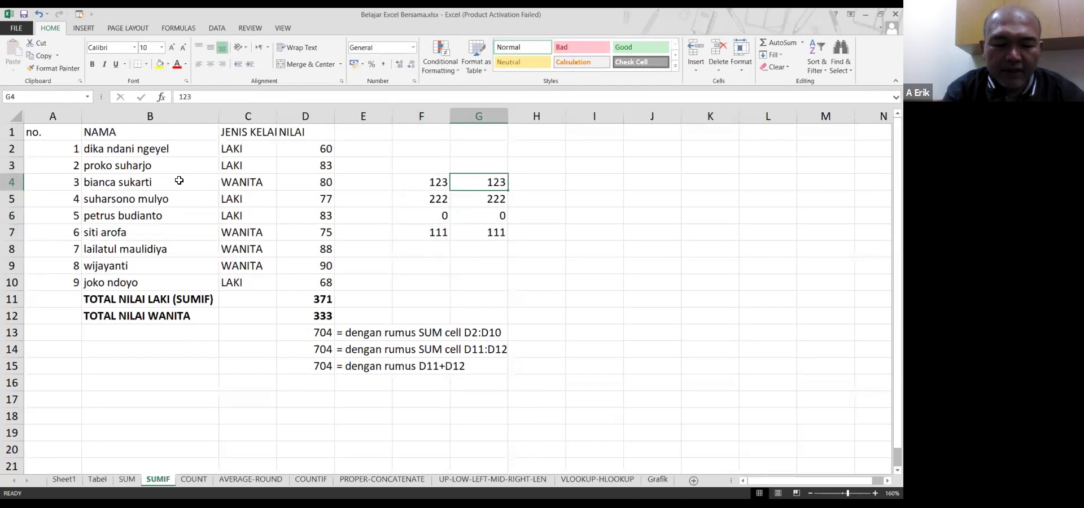
{"action": "key", "text": "Down"}
{"action": "key", "text": "Down"}
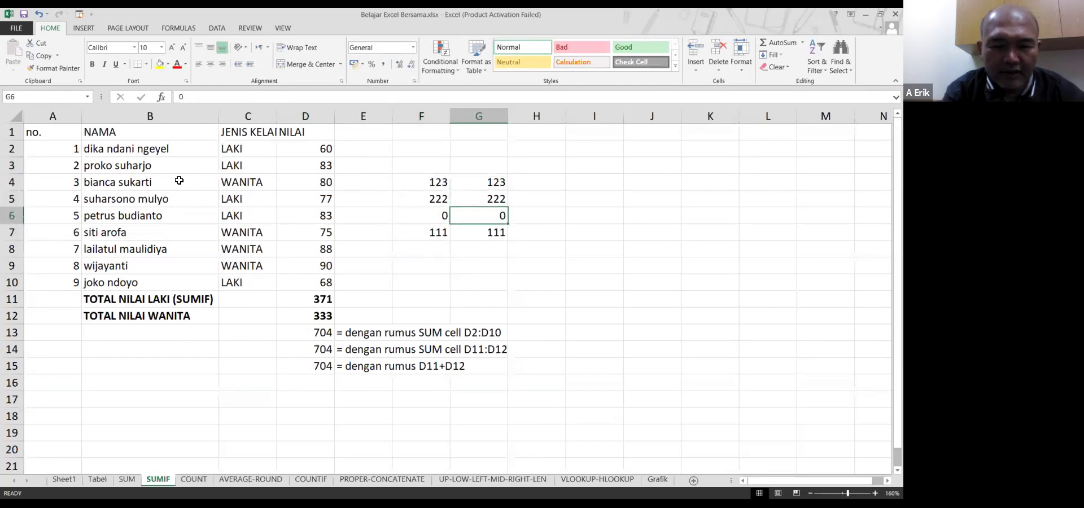
{"action": "key", "text": "Down"}
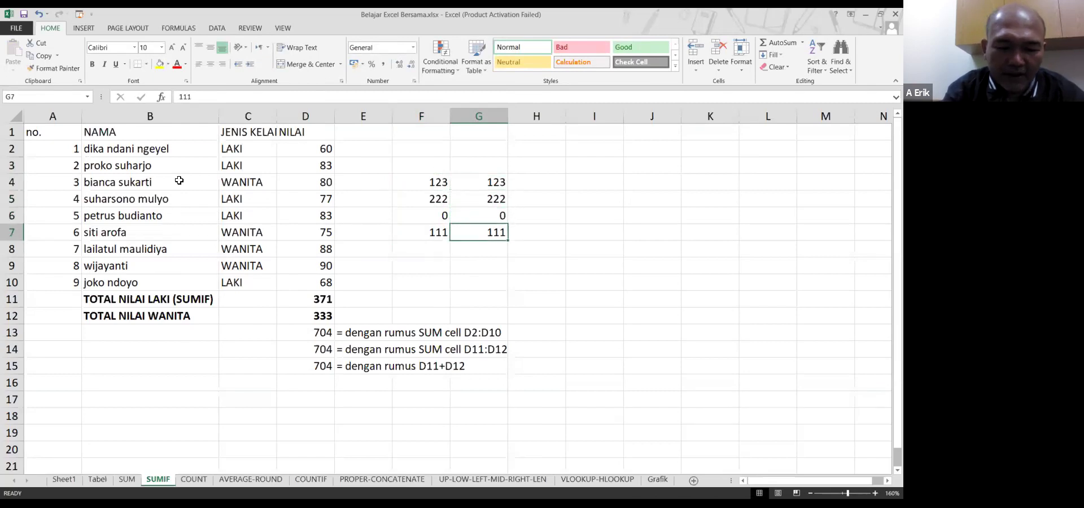
{"action": "key", "text": "F2"}
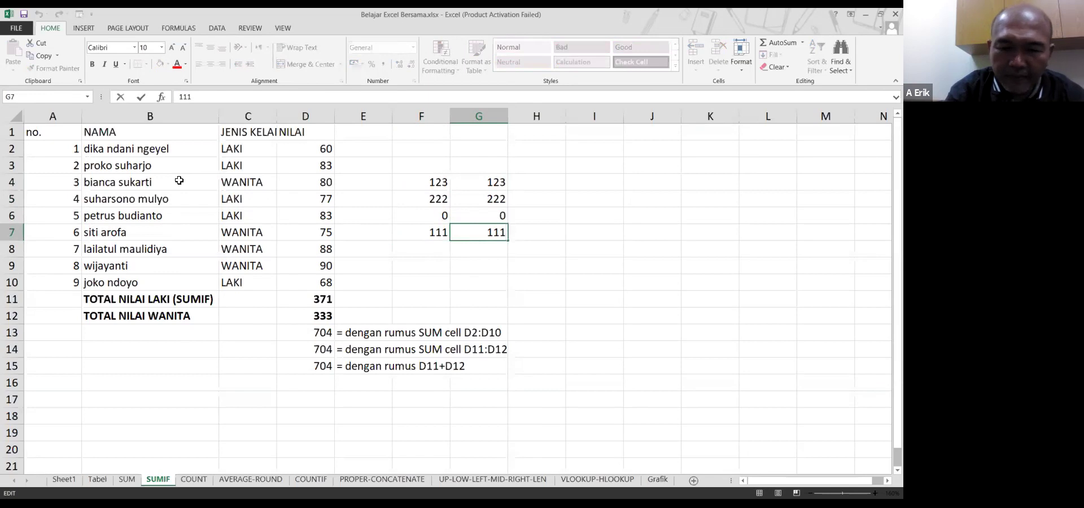
Prefix G7's 111 with an apostrophe so it is stored as text
{"action": "key", "text": "Home"}
{"action": "type", "text": "'"}
{"action": "key", "text": "Return"}
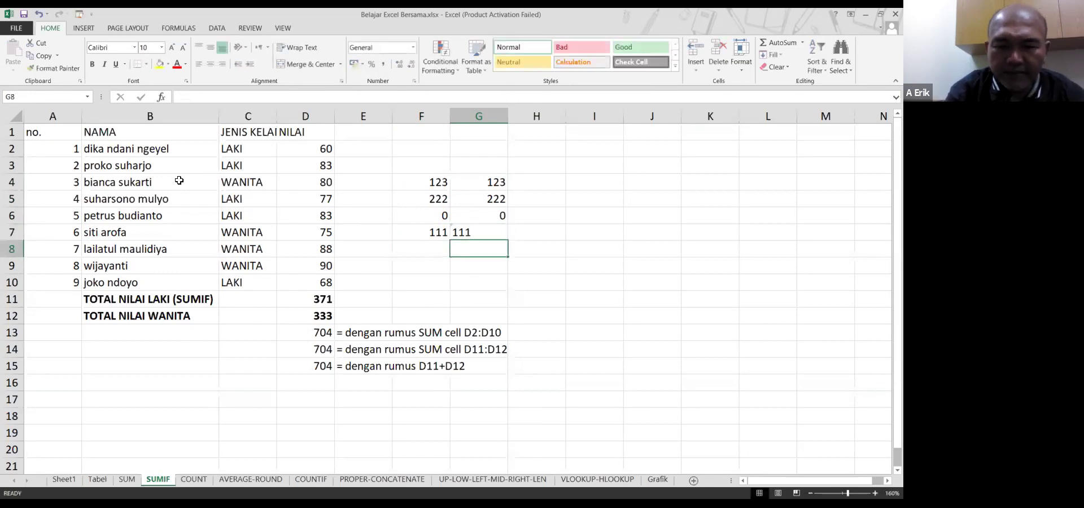
Total F4:F7 in F8 with =SUM(F4:F7), giving 456
{"action": "key", "text": "Left"}
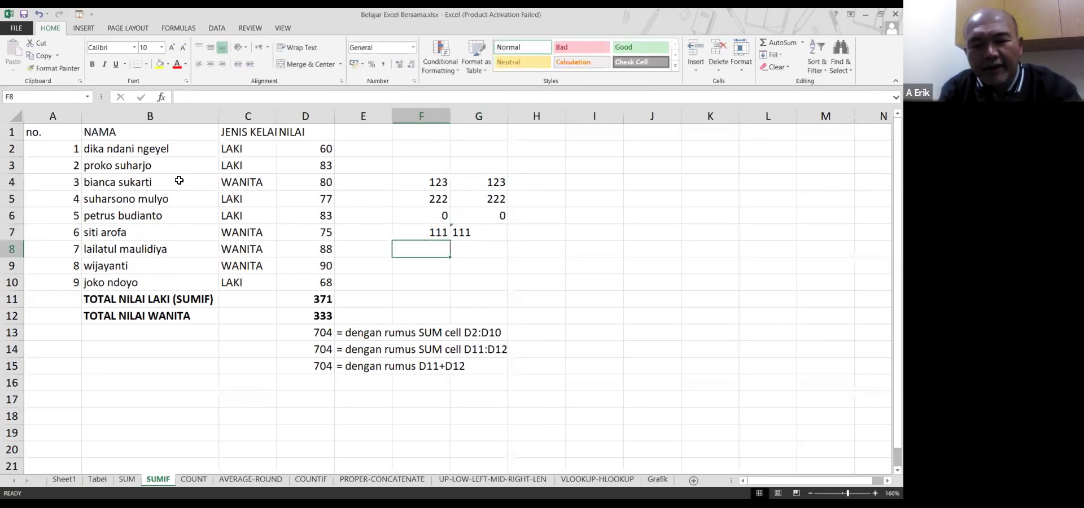
{"action": "type", "text": "=s"}
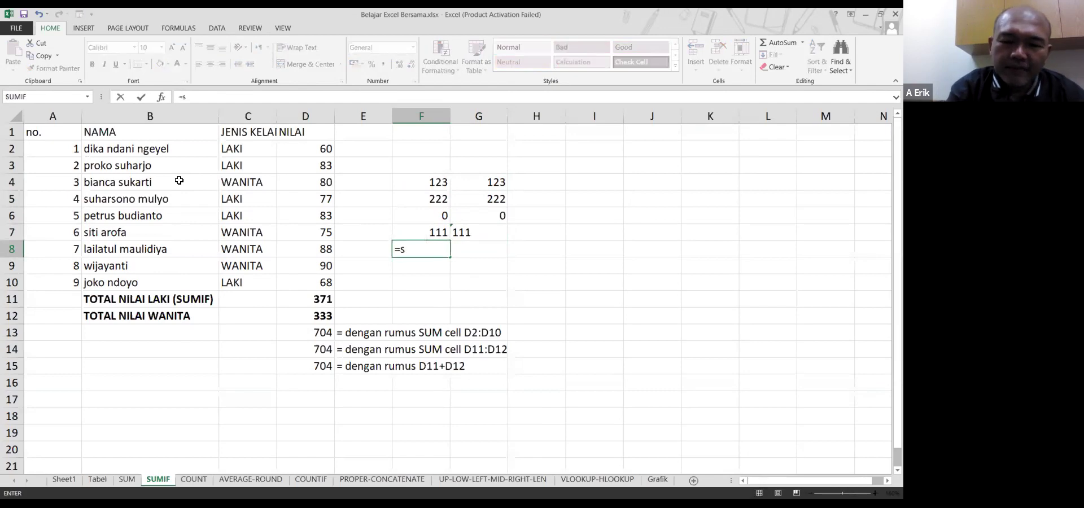
{"action": "type", "text": "um("}
{"action": "key", "text": "Up"}
{"action": "key", "text": "Up"}
{"action": "key", "text": "Up"}
{"action": "key", "text": "Up"}
{"action": "key", "text": "Up"}
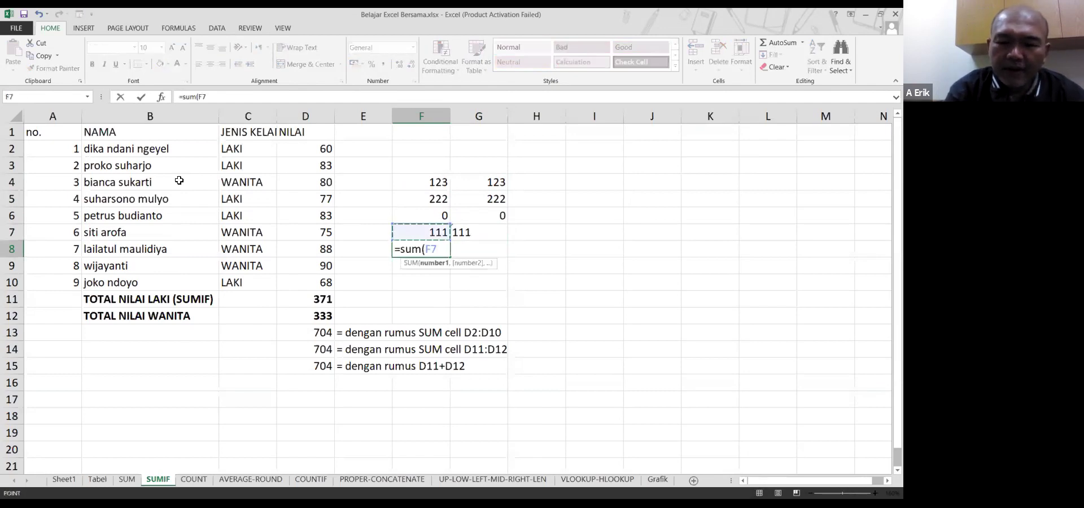
{"action": "key", "text": "Down"}
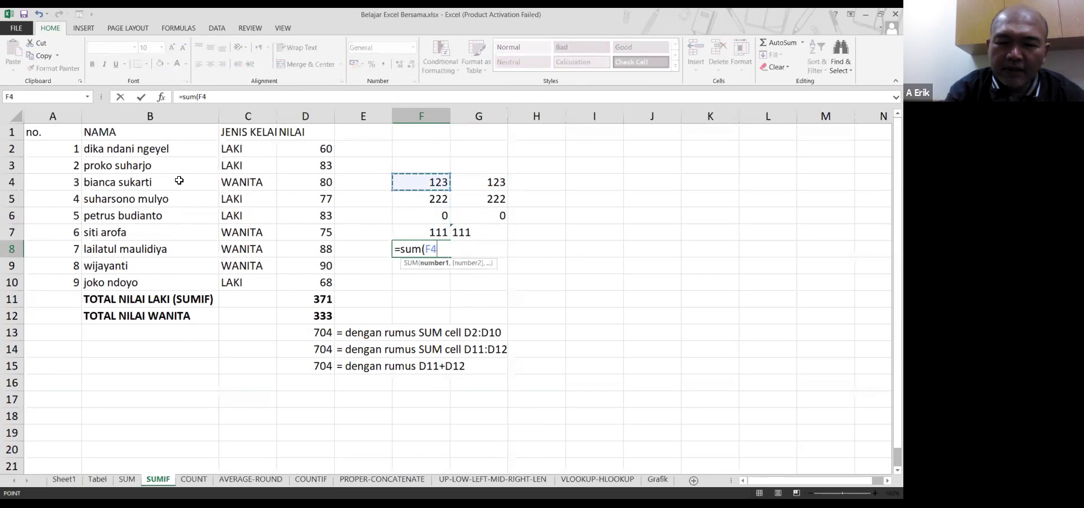
{"action": "key", "text": "shift+Down"}
{"action": "key", "text": "shift+Down"}
{"action": "key", "text": "shift+Down"}
{"action": "key", "text": "Return"}
{"action": "key", "text": "Up"}
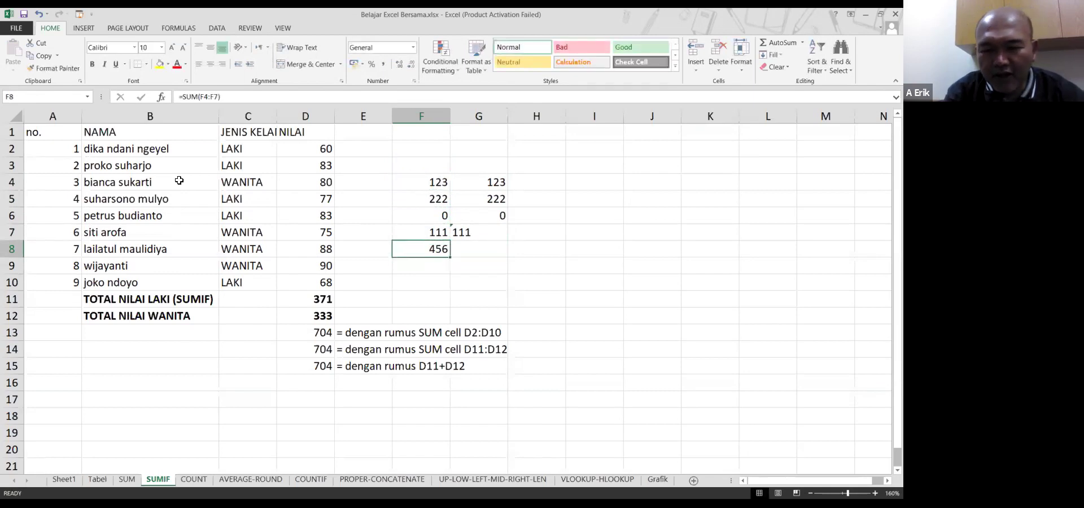
Total G4:G7 in G8 with =SUM(G4:G7), giving 345
{"action": "key", "text": "Right"}
{"action": "type", "text": "="}
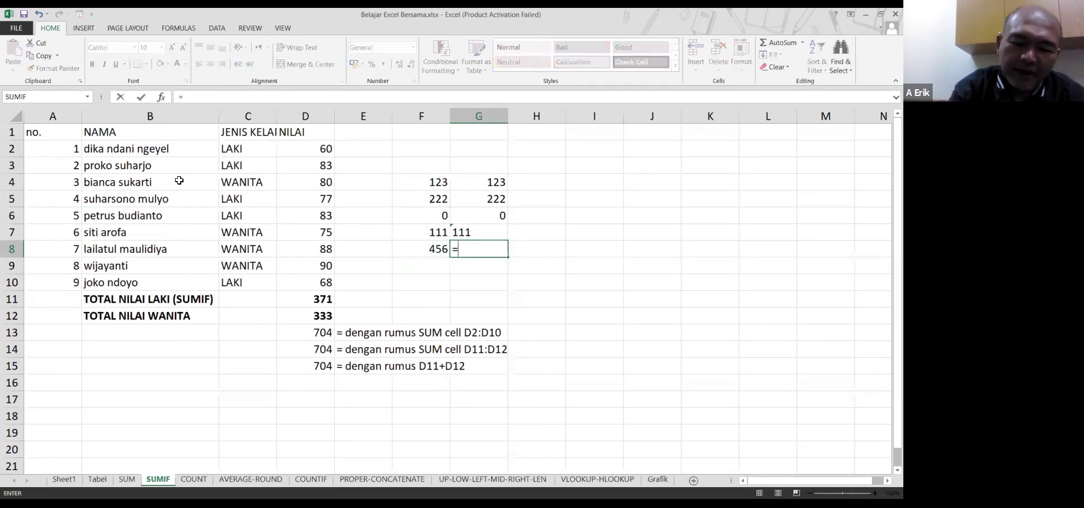
{"action": "type", "text": "s"}
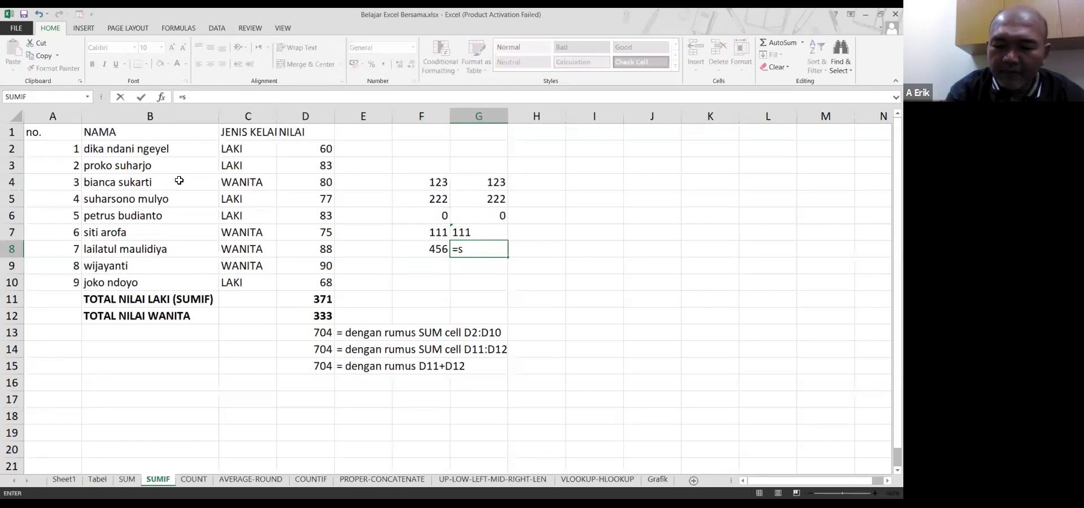
{"action": "type", "text": "um("}
{"action": "key", "text": "Up"}
{"action": "key", "text": "Up"}
{"action": "key", "text": "Up"}
{"action": "key", "text": "Up"}
{"action": "key", "text": "shift+Down"}
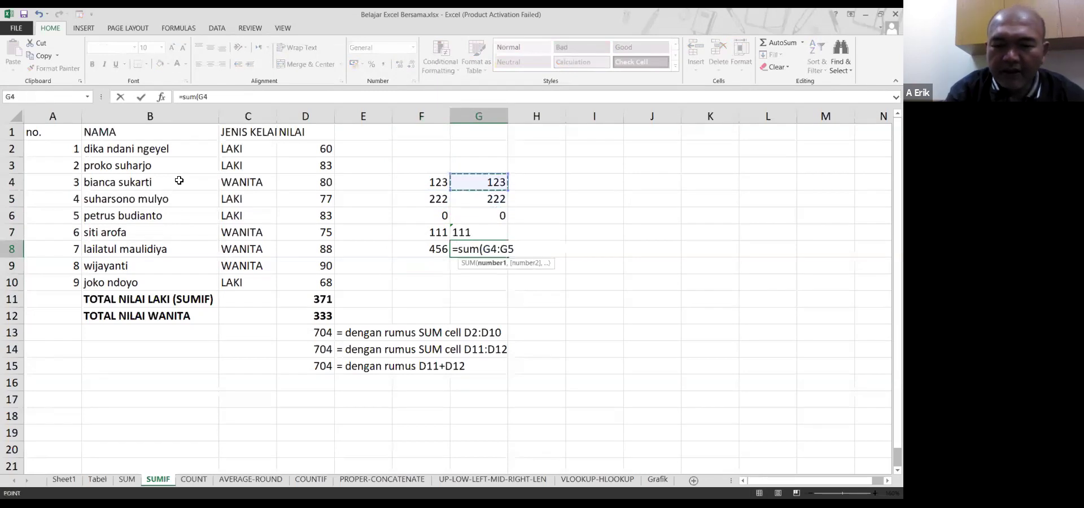
{"action": "key", "text": "Return"}
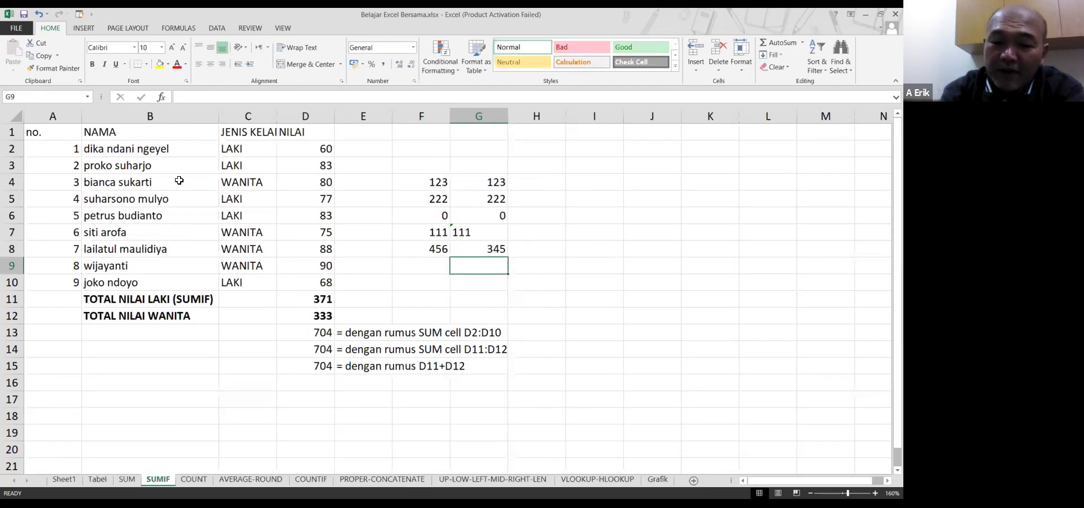
Enter =F8-G8 in H8 to show the difference of 111
{"action": "key", "text": "Up"}
{"action": "key", "text": "Right"}
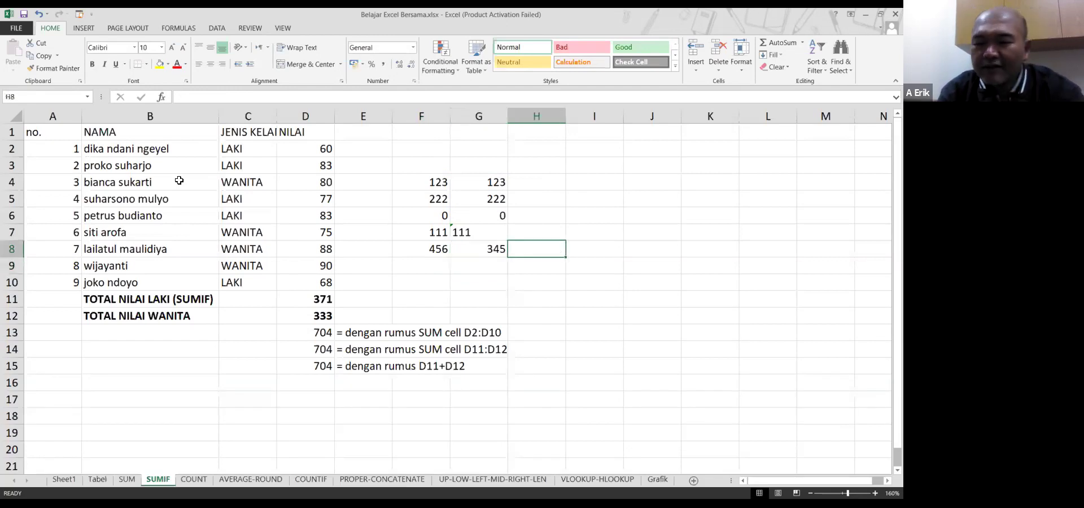
{"action": "type", "text": "="}
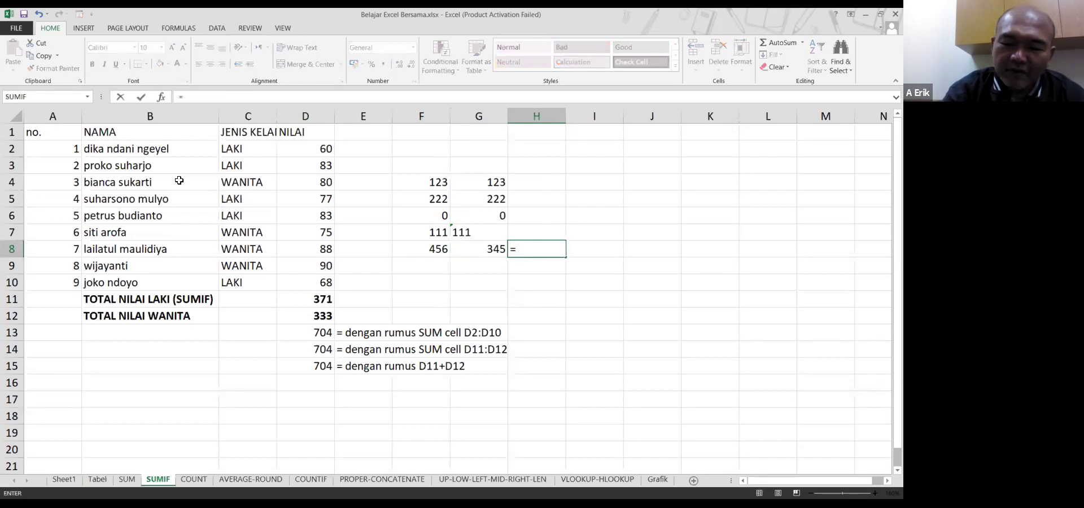
{"action": "key", "text": "Left"}
{"action": "key", "text": "Left"}
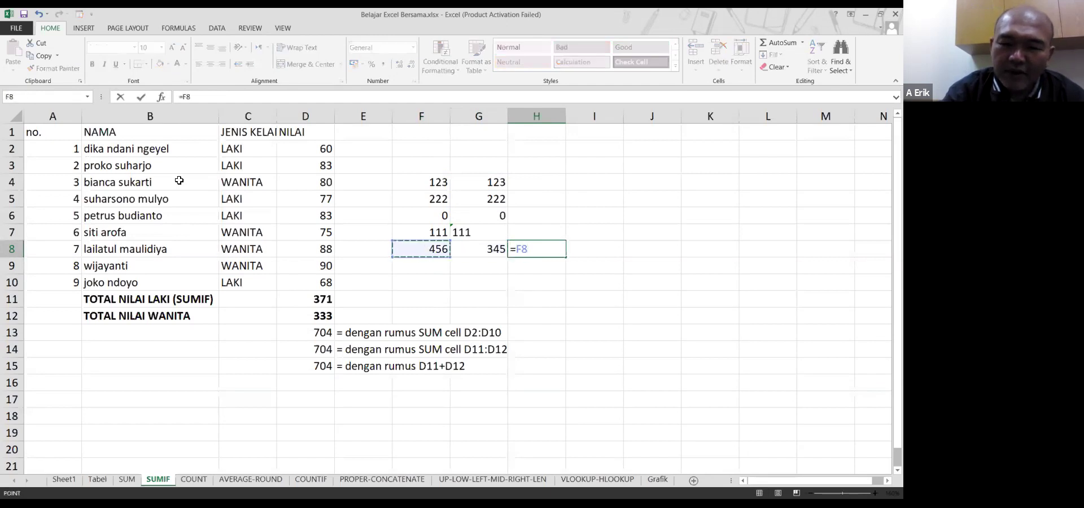
{"action": "type", "text": "-"}
{"action": "key", "text": "Left"}
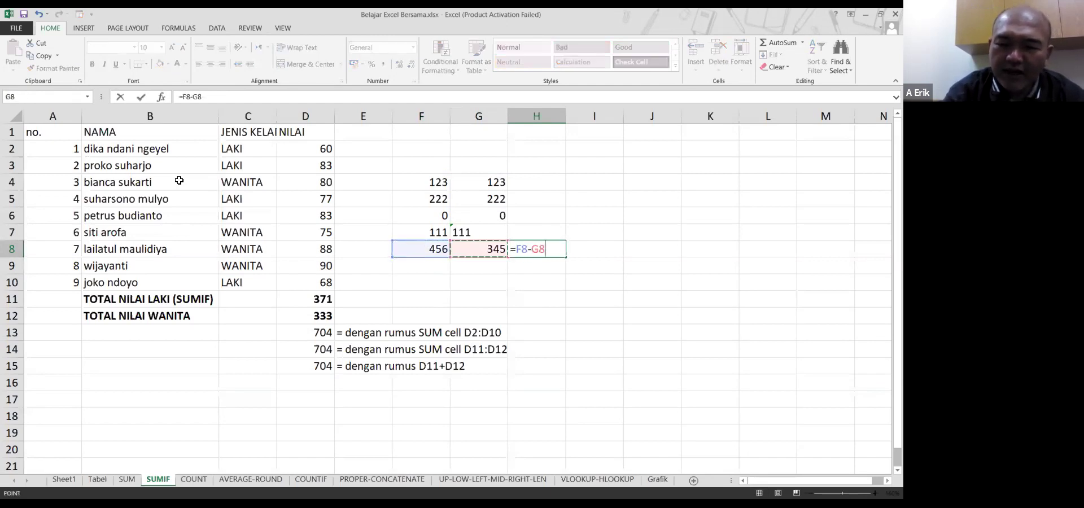
{"action": "key", "text": "Return"}
{"action": "key", "text": "Up"}
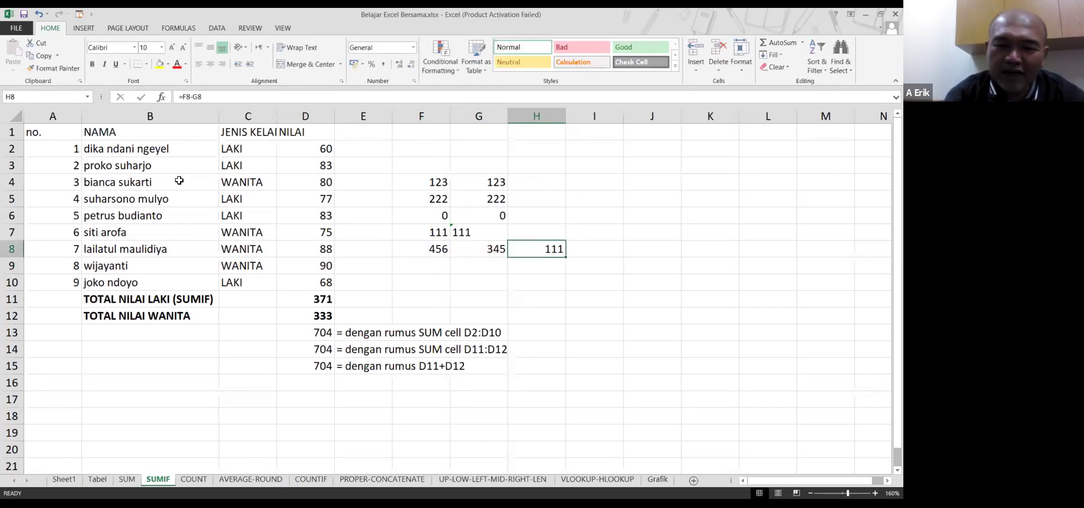
Shade G7 yellow and inspect its raw '111 entry in the formula bar
{"action": "left_click", "coordinate": [475, 234]}
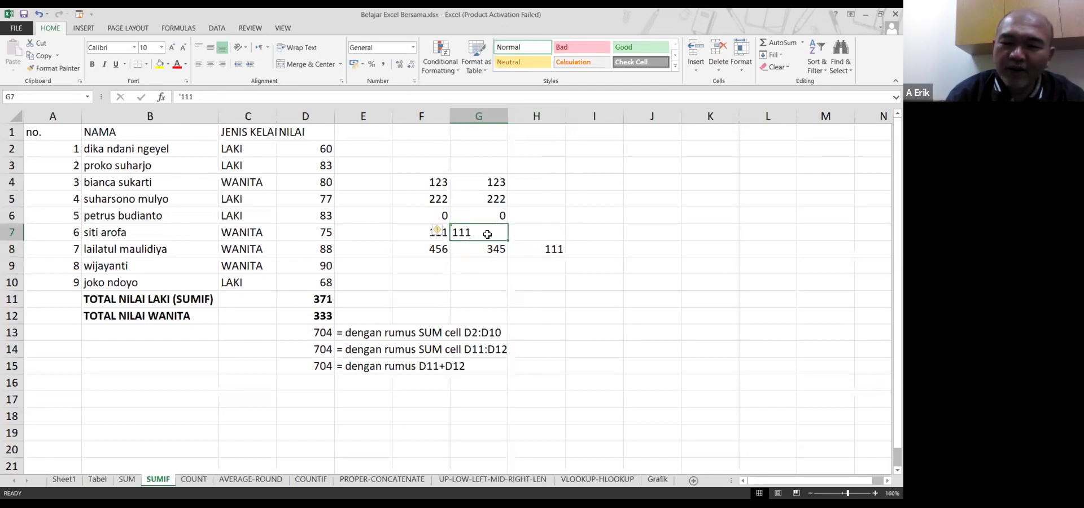
{"action": "left_click", "coordinate": [483, 253]}
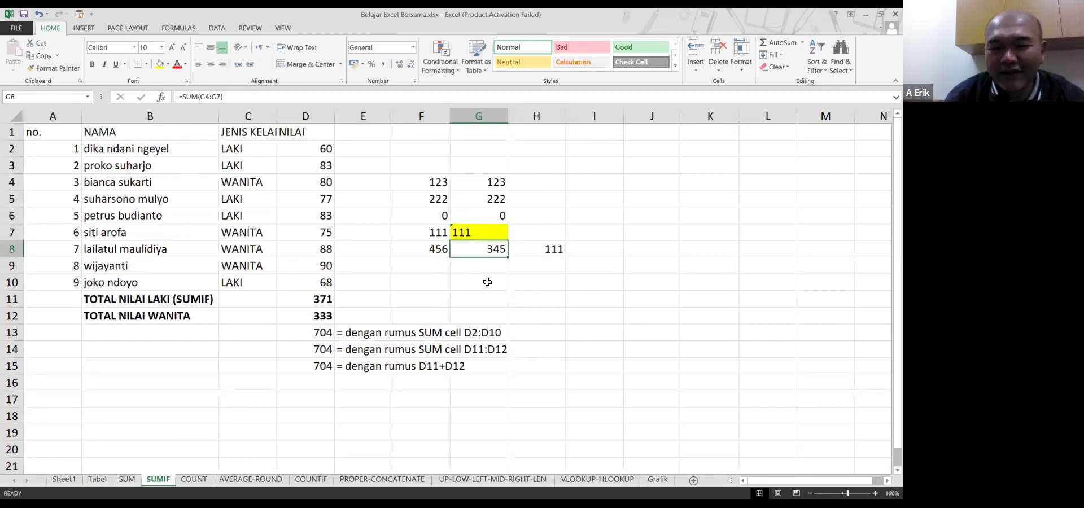
{"action": "left_click", "coordinate": [484, 228]}
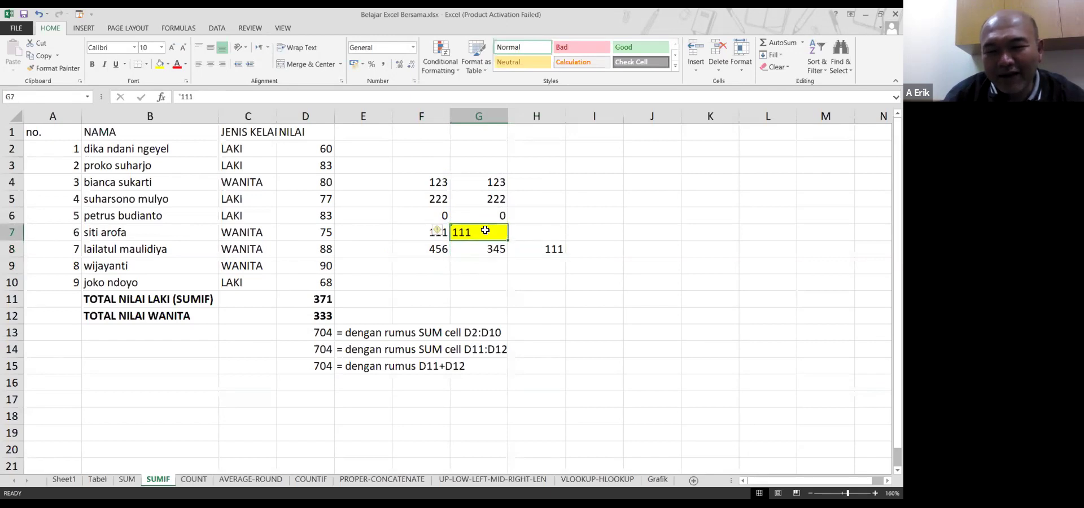
{"action": "left_click", "coordinate": [487, 250]}
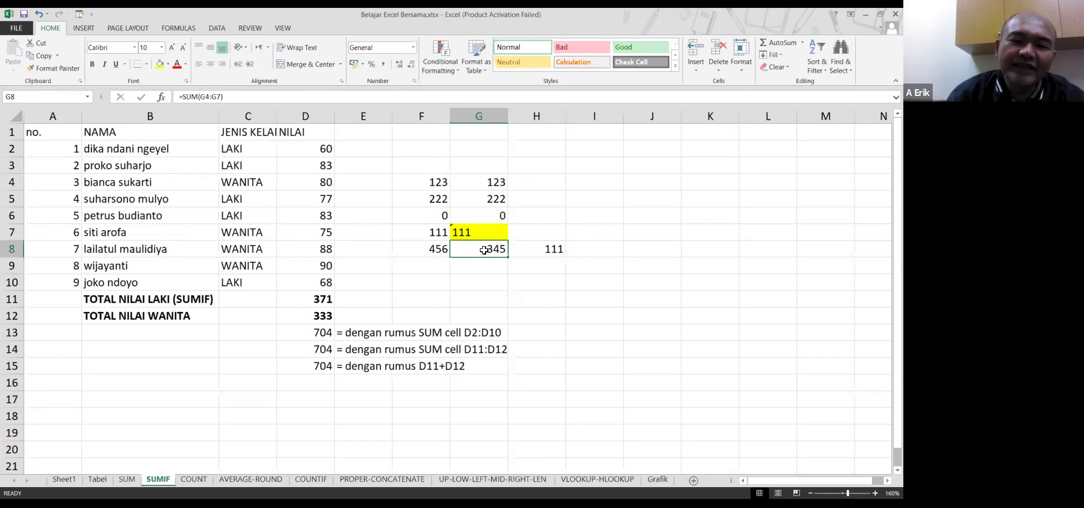
{"action": "left_click", "coordinate": [490, 234]}
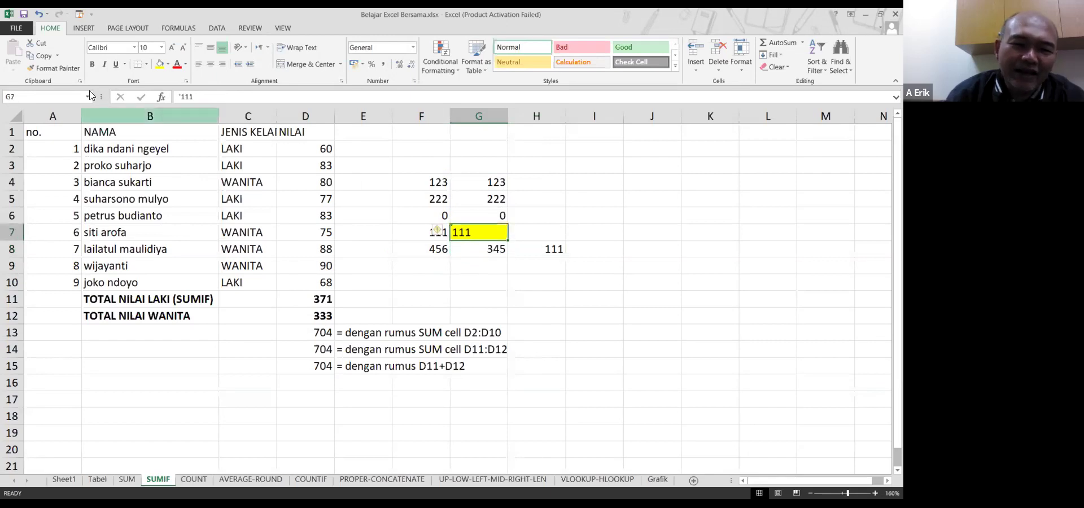
{"action": "left_click", "coordinate": [181, 97]}
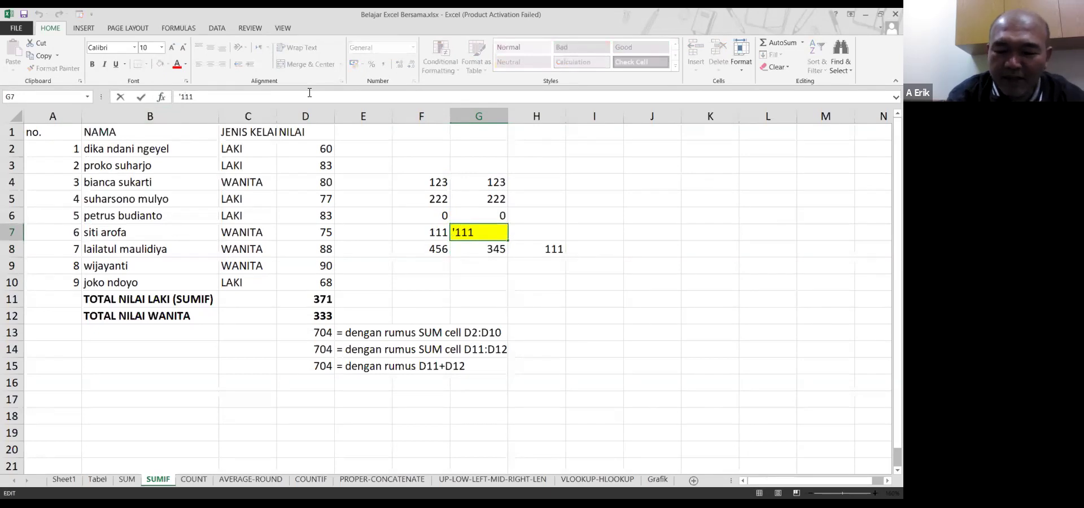
{"action": "key", "text": "Left"}
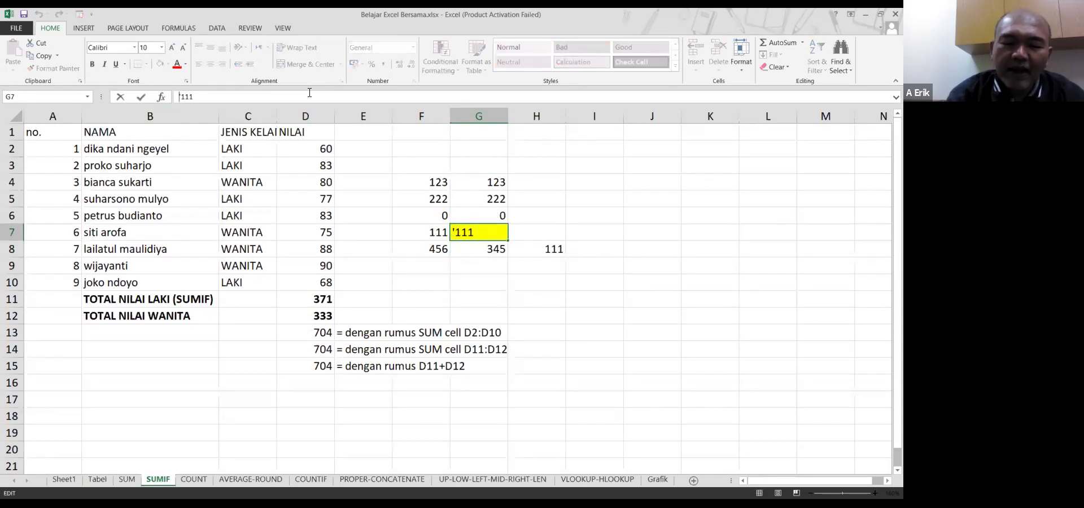
{"action": "key", "text": "Escape"}
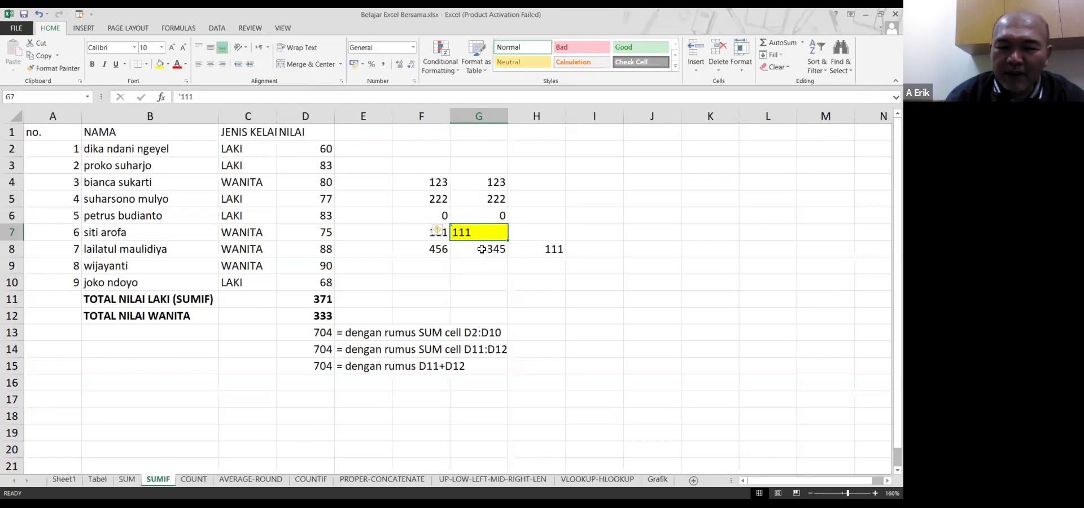
Compare G7's text-stored 111 and its warning with G8's =SUM(G4:G7) formula
{"action": "left_click", "coordinate": [483, 249]}
{"action": "left_click", "coordinate": [479, 234]}
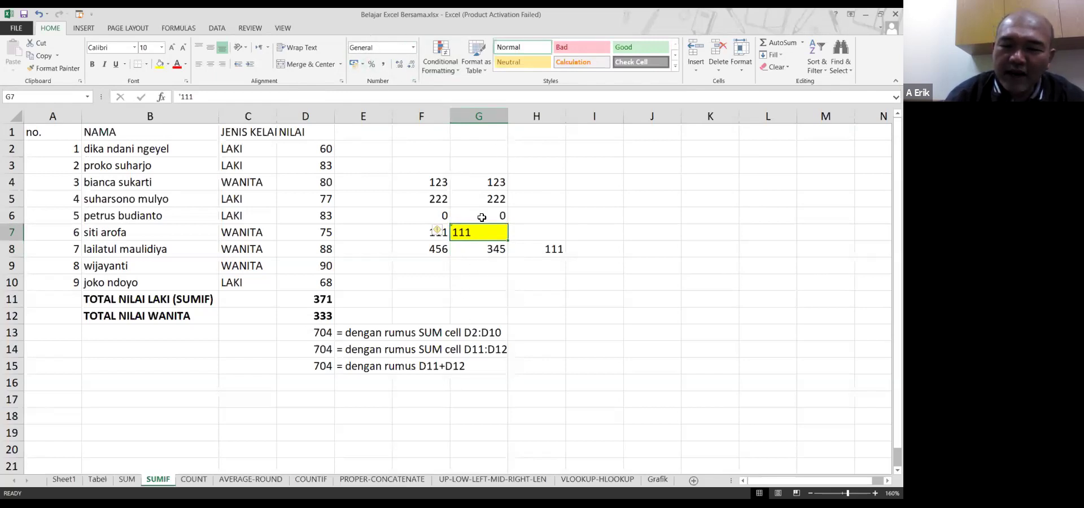
{"action": "left_click", "coordinate": [488, 247]}
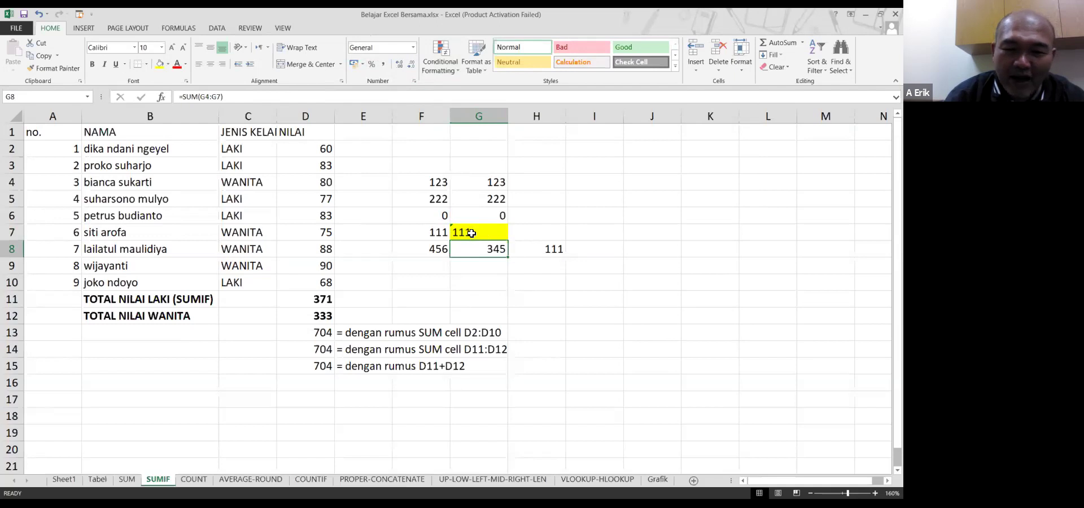
{"action": "left_click", "coordinate": [470, 235]}
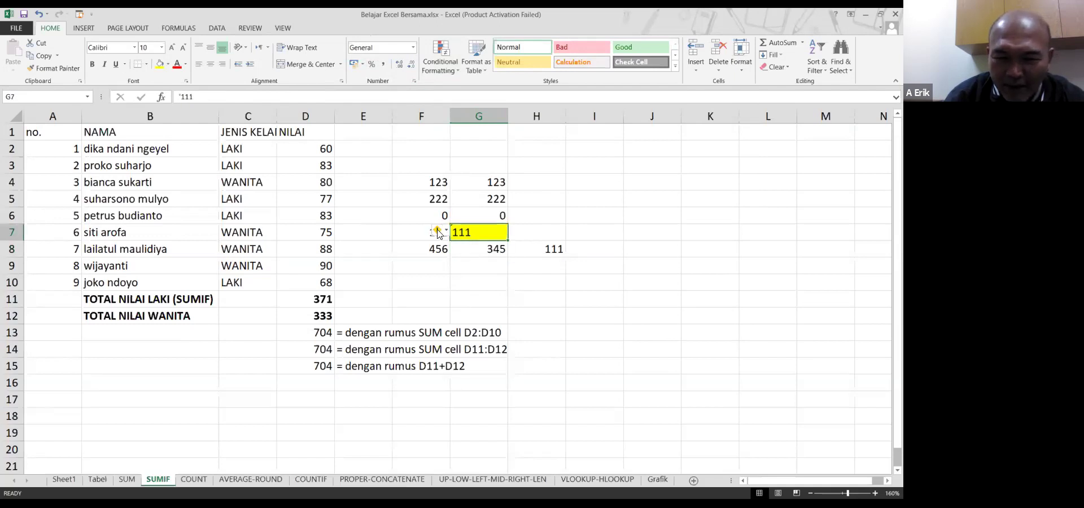
{"action": "left_click", "coordinate": [467, 249]}
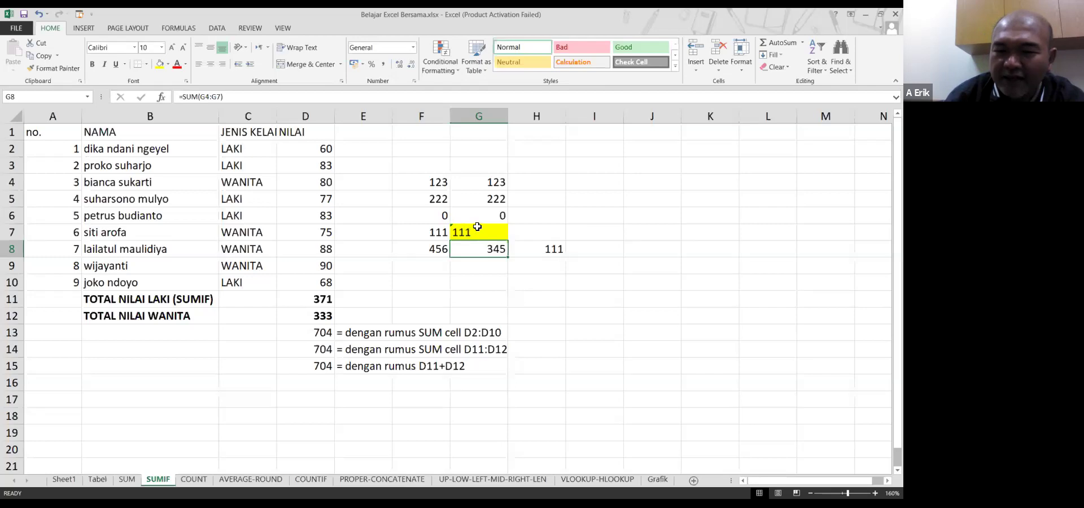
{"action": "left_click", "coordinate": [481, 218]}
{"action": "left_click", "coordinate": [489, 192]}
{"action": "left_click", "coordinate": [489, 189]}
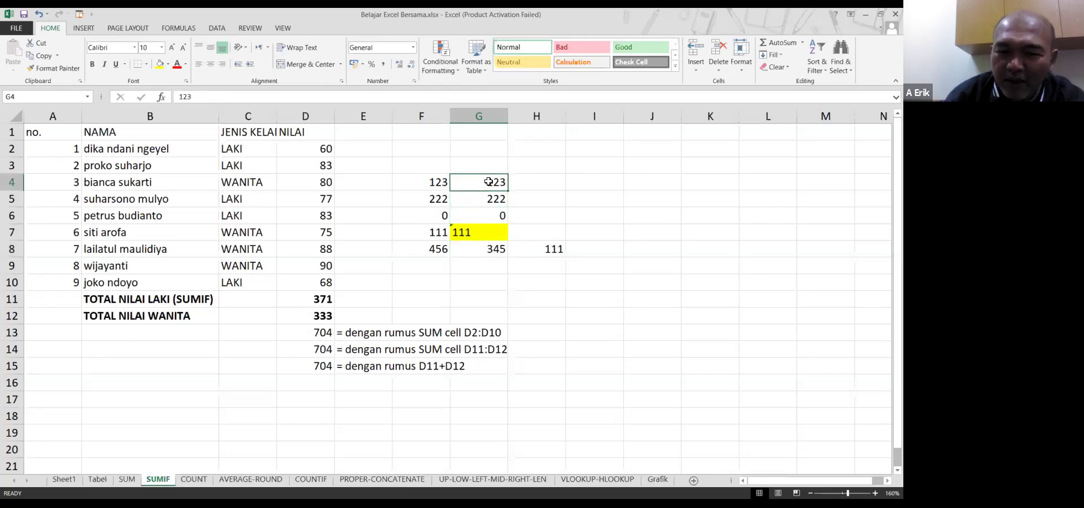
{"action": "left_click", "coordinate": [486, 233]}
{"action": "left_click", "coordinate": [486, 248]}
{"action": "left_click", "coordinate": [486, 232]}
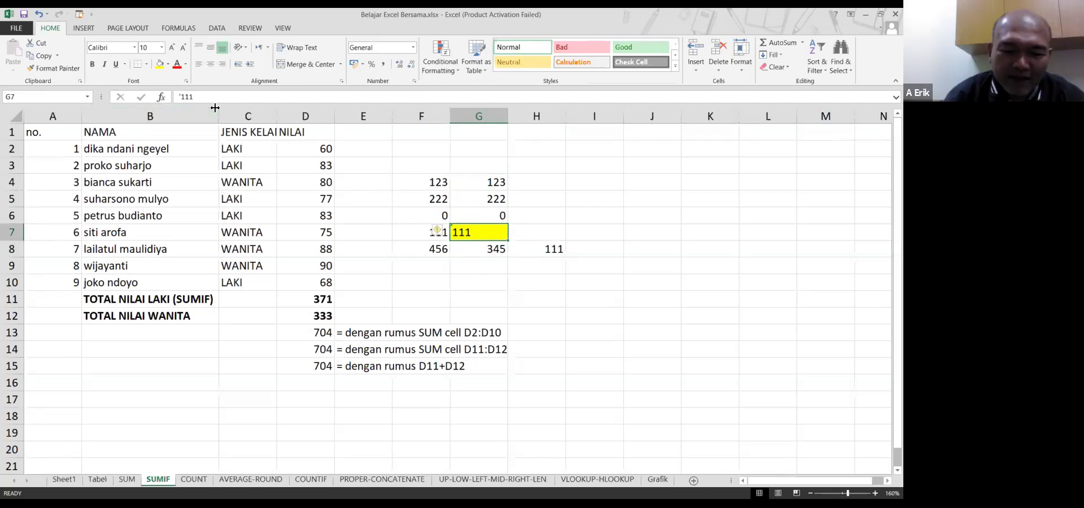
Delete the apostrophe before G7's 111, then check that H8 now shows 0
{"action": "key", "text": "F2"}
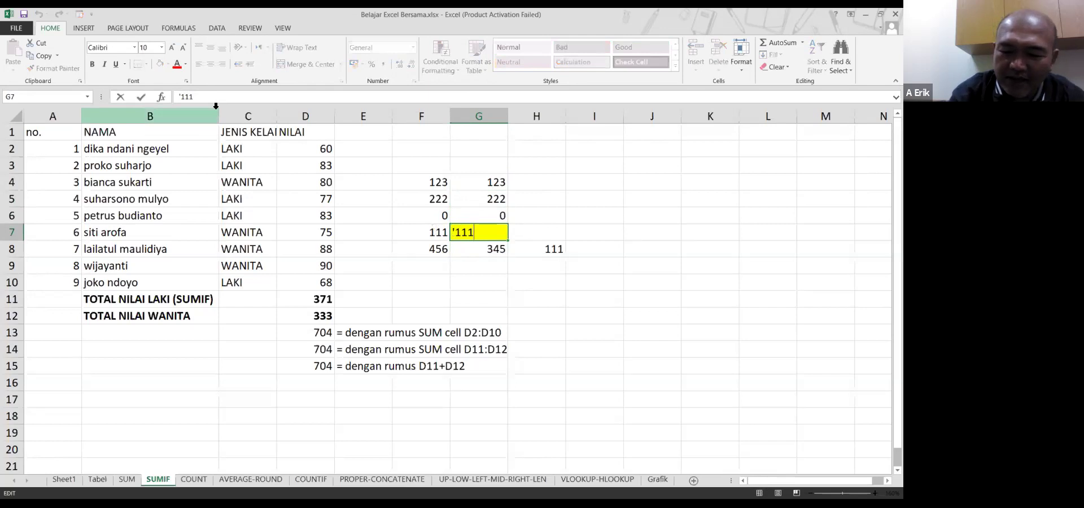
{"action": "key", "text": "Delete"}
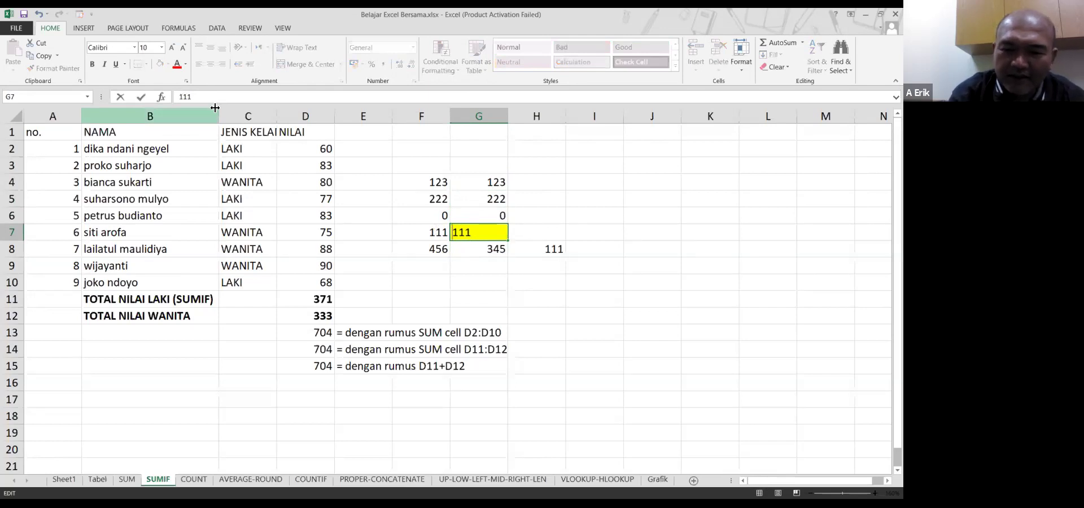
{"action": "key", "text": "Return"}
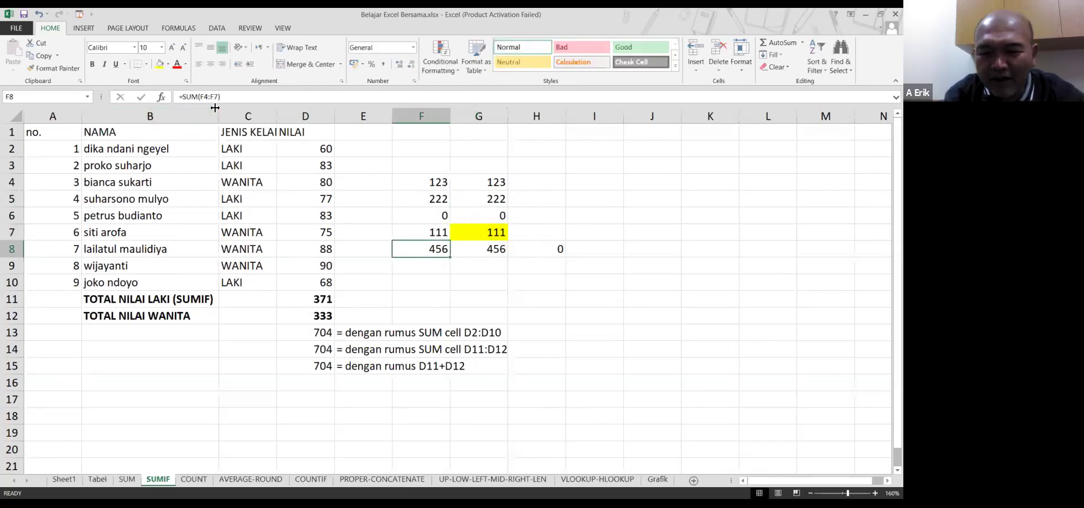
{"action": "key", "text": "Right"}
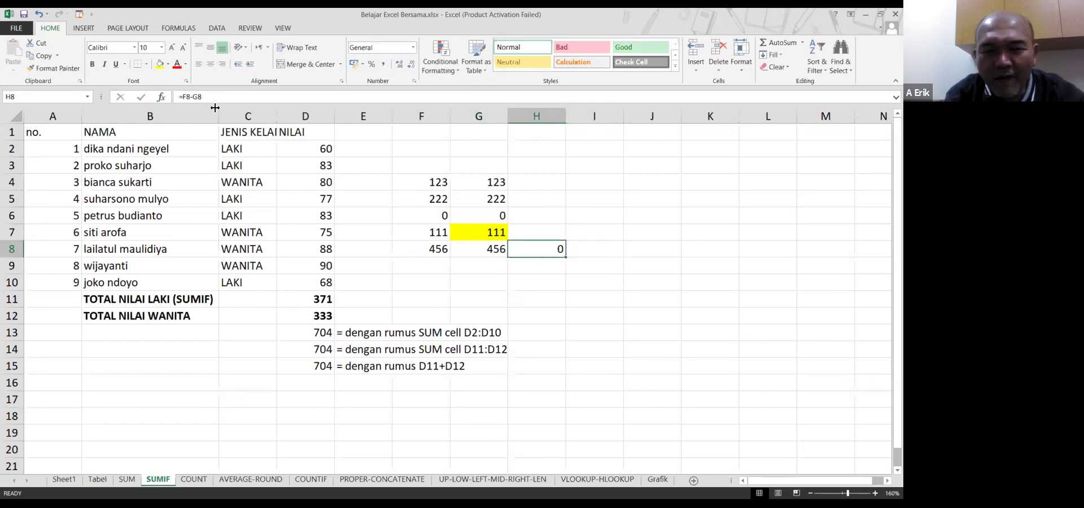
{"action": "key", "text": "Left"}
{"action": "key", "text": "Up"}
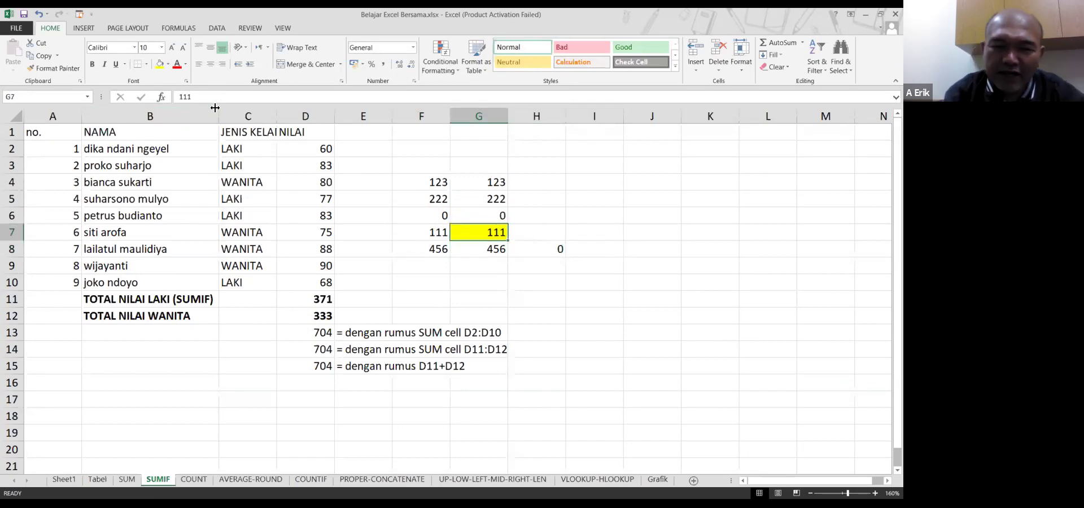
{"action": "left_click", "coordinate": [414, 48]}
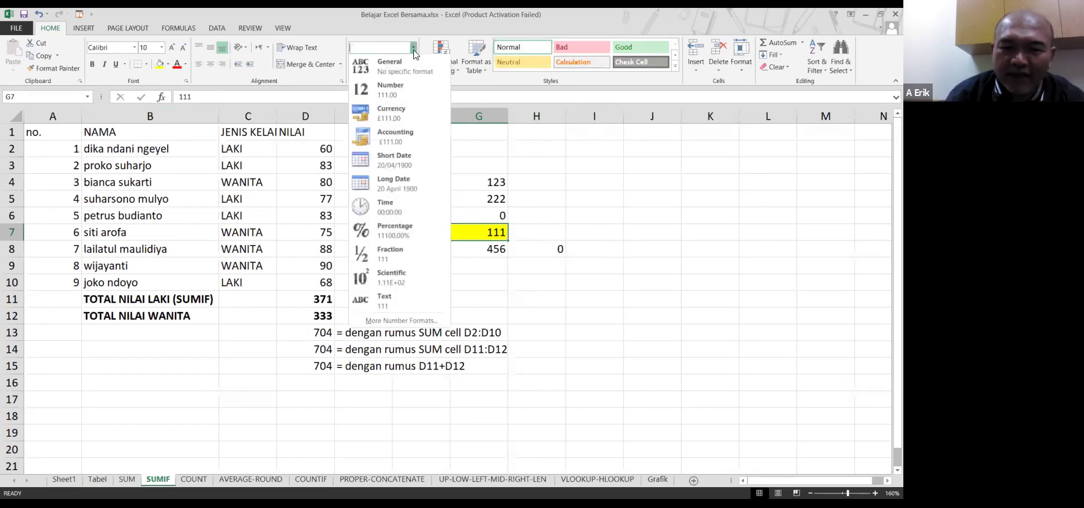
{"action": "left_click", "coordinate": [395, 303]}
{"action": "left_click", "coordinate": [499, 255]}
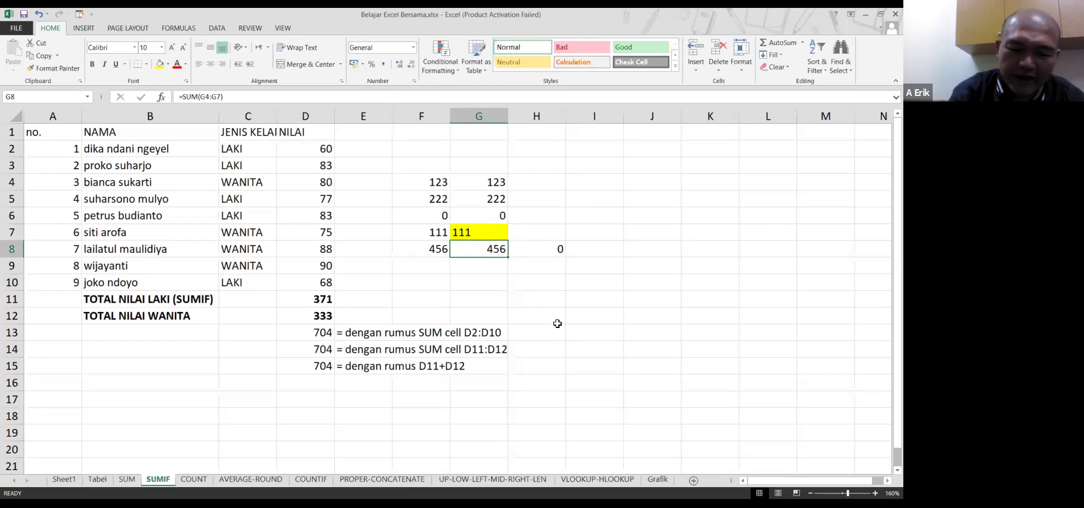
{"action": "key", "text": "F2"}
{"action": "key", "text": "Return"}
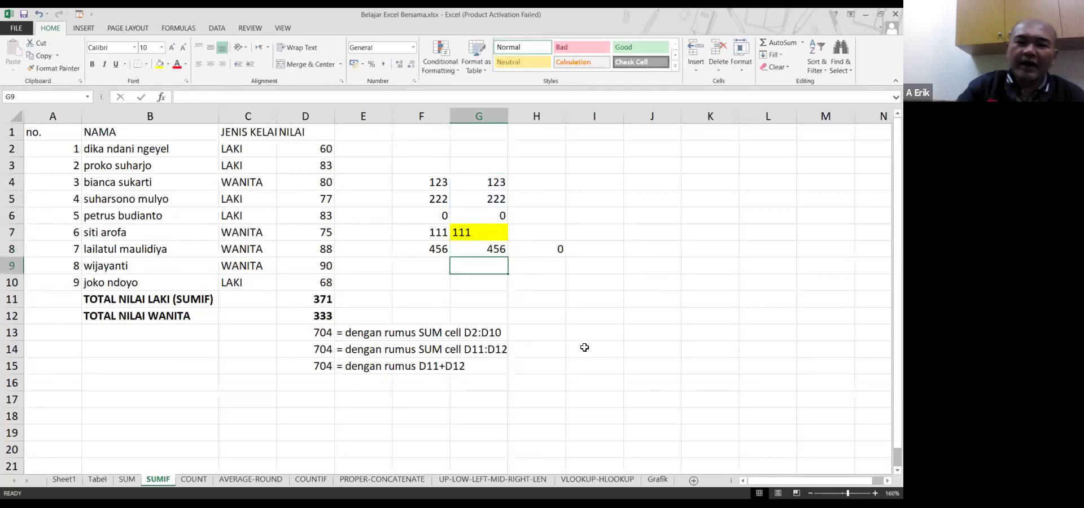
{"action": "left_click", "coordinate": [487, 234]}
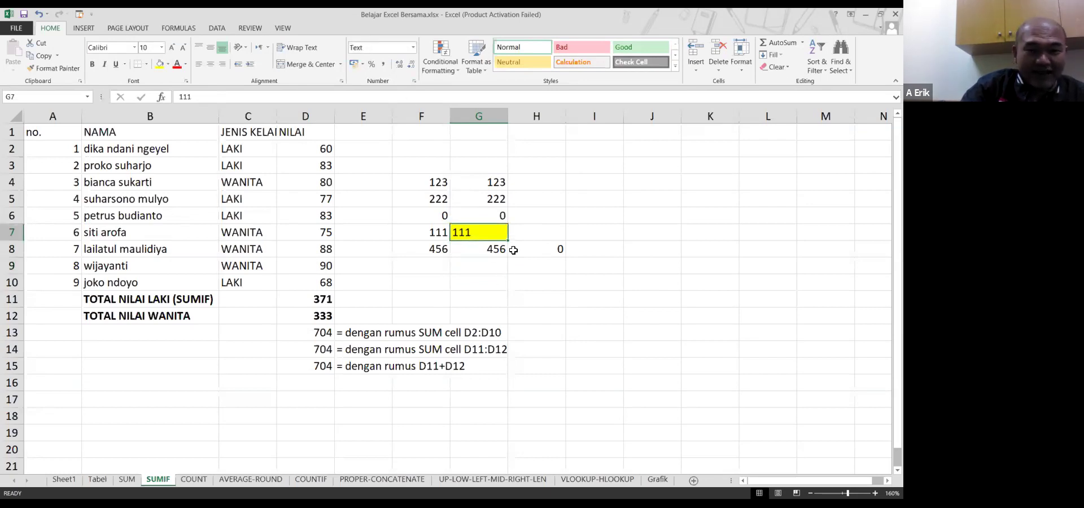
{"action": "left_click", "coordinate": [490, 252]}
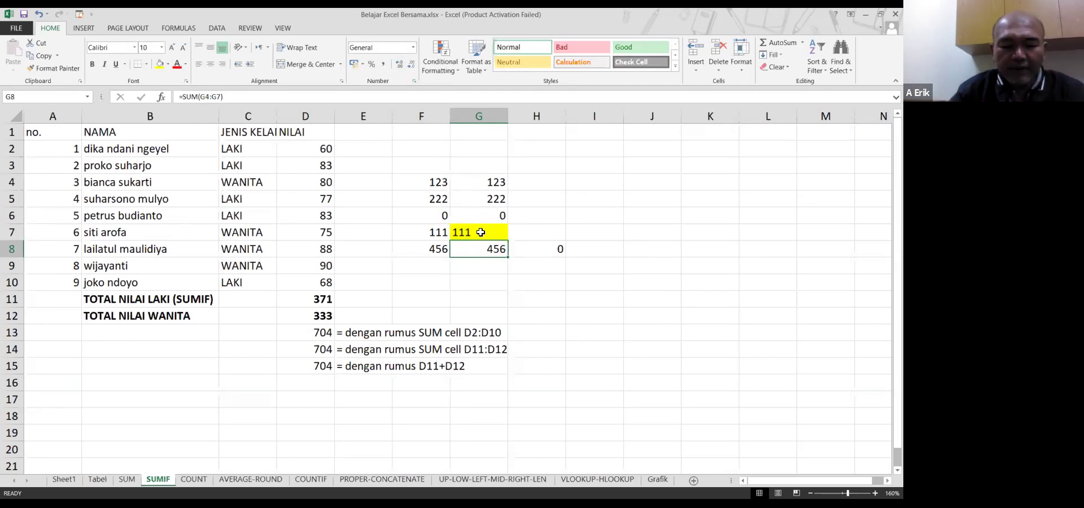
Re-enter '111 in G7 as text, dropping G8's total to 345
{"action": "left_click", "coordinate": [481, 232]}
{"action": "type", "text": "'111"}
{"action": "key", "text": "ctrl+Return"}
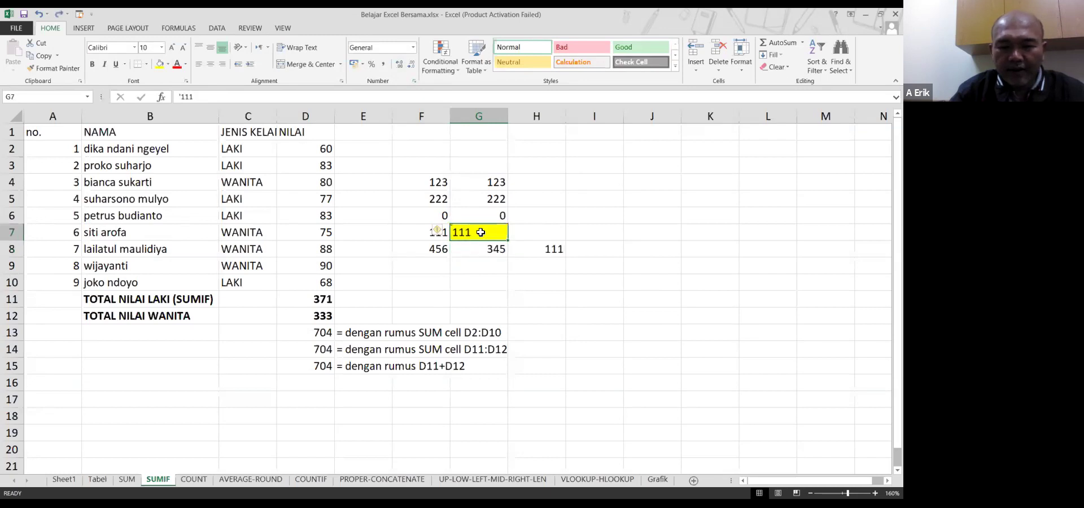
{"action": "left_click", "coordinate": [496, 251]}
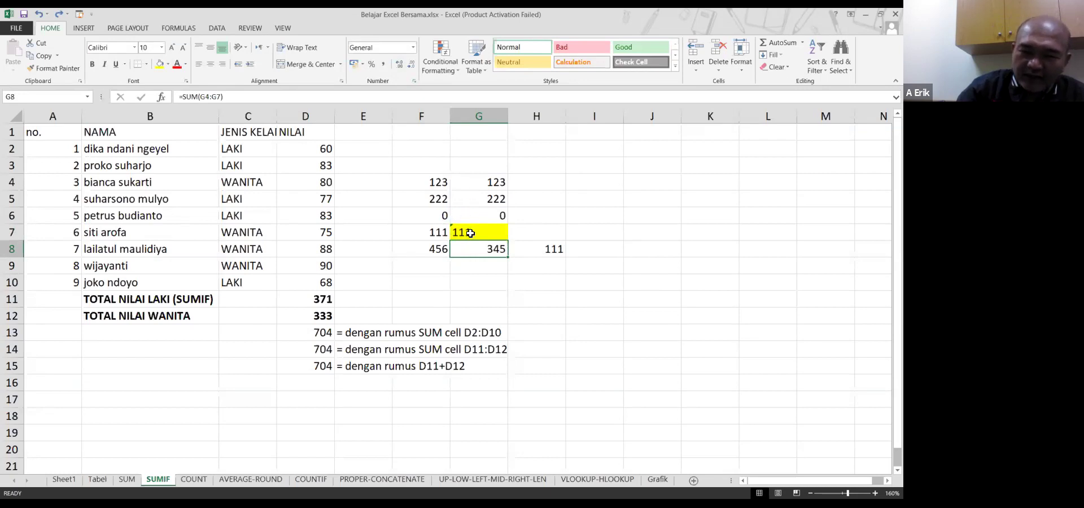
Remove G7's yellow shading with No Fill
{"action": "left_click", "coordinate": [471, 234]}
{"action": "right_click", "coordinate": [471, 233]}
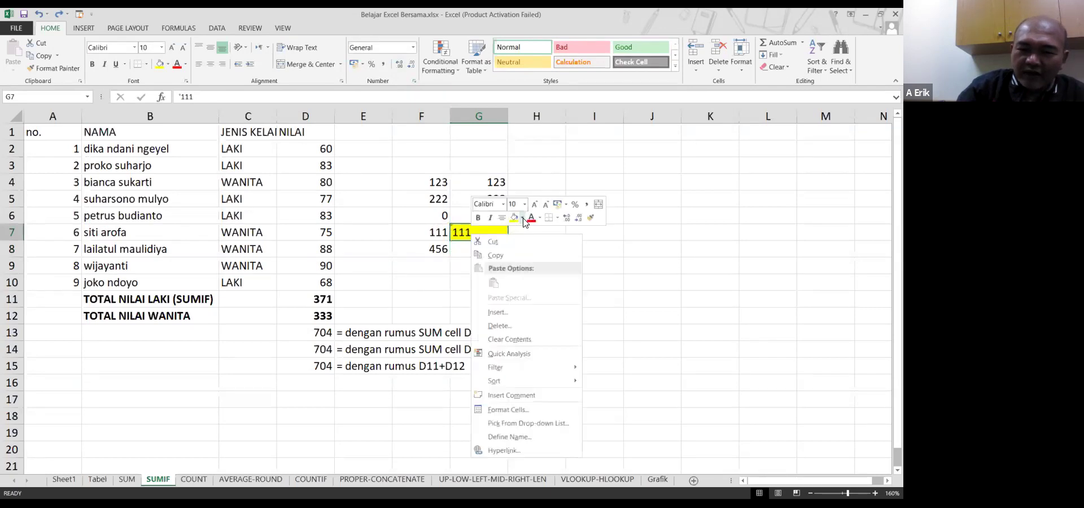
{"action": "left_click", "coordinate": [522, 218]}
{"action": "left_click", "coordinate": [536, 312]}
{"action": "left_click", "coordinate": [481, 277]}
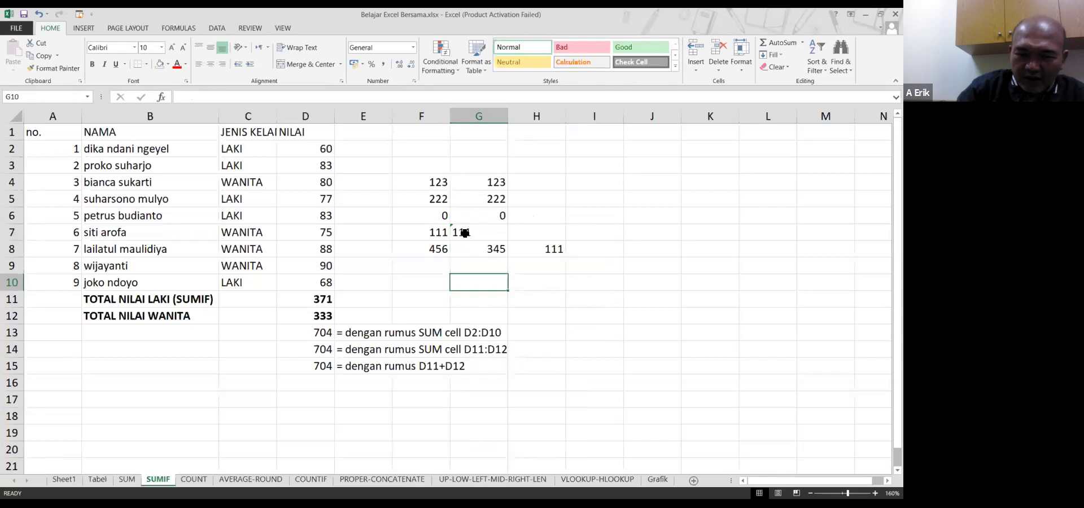
{"action": "left_click", "coordinate": [466, 233]}
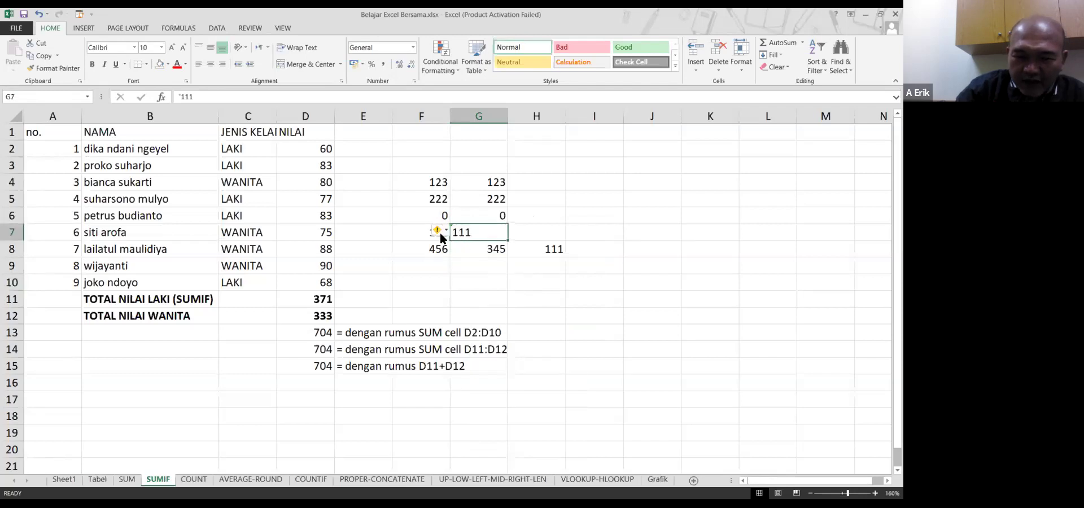
{"action": "left_click", "coordinate": [444, 233]}
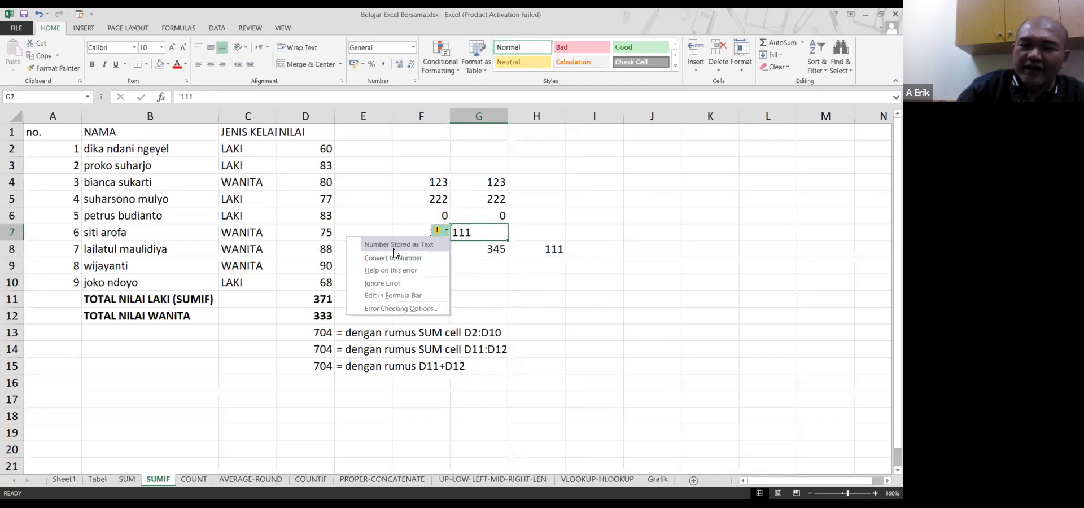
{"action": "left_click", "coordinate": [475, 230]}
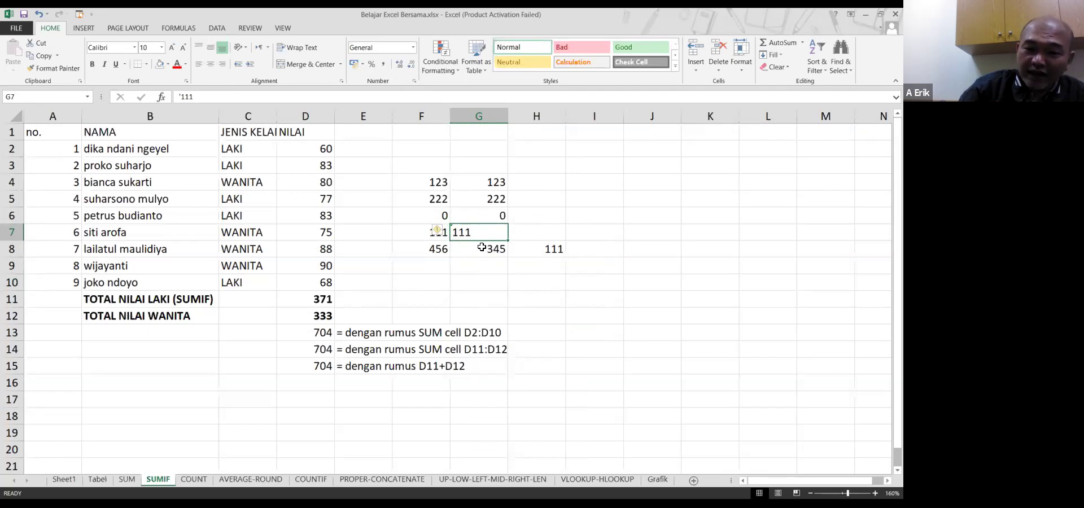
{"action": "left_click", "coordinate": [440, 249]}
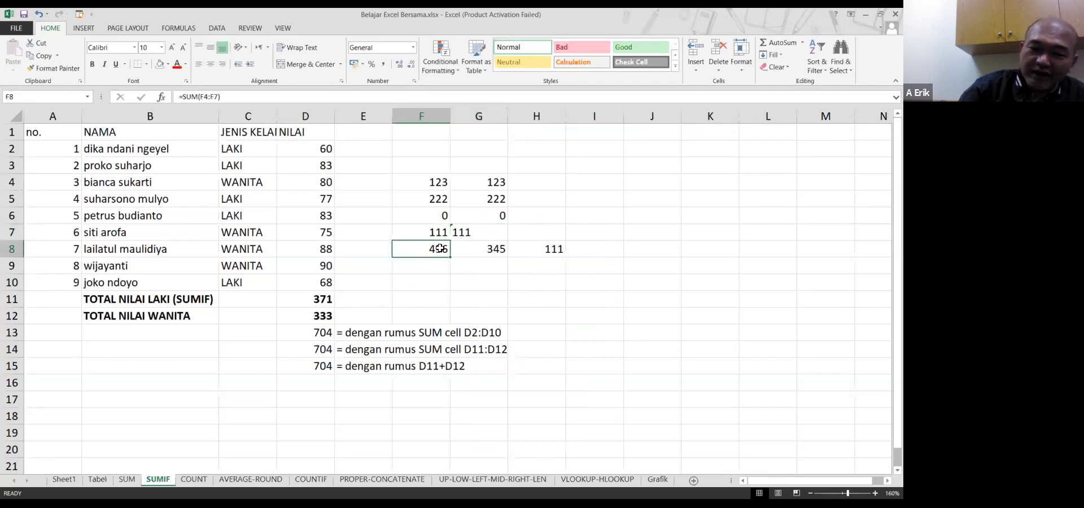
{"action": "left_click", "coordinate": [475, 250]}
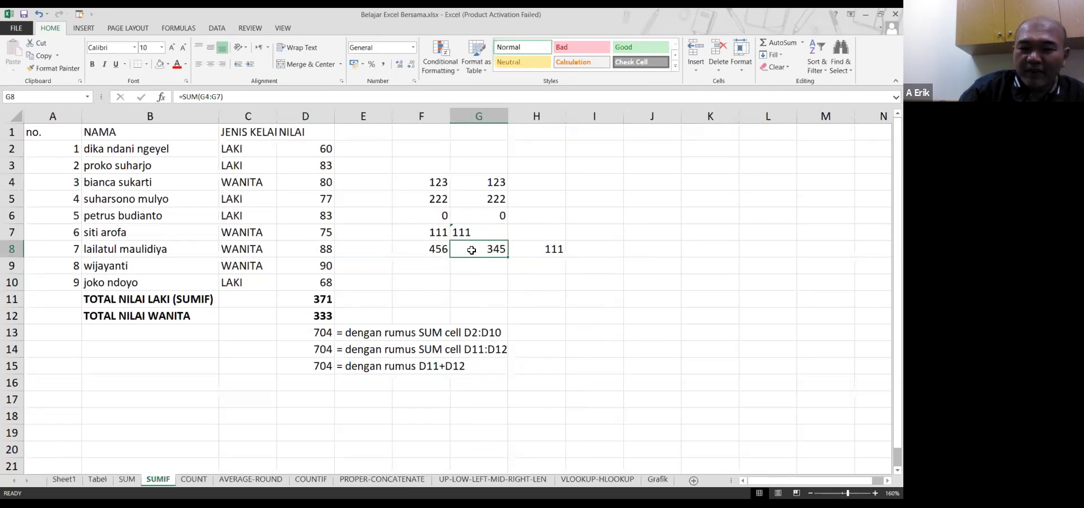
{"action": "left_click", "coordinate": [545, 252]}
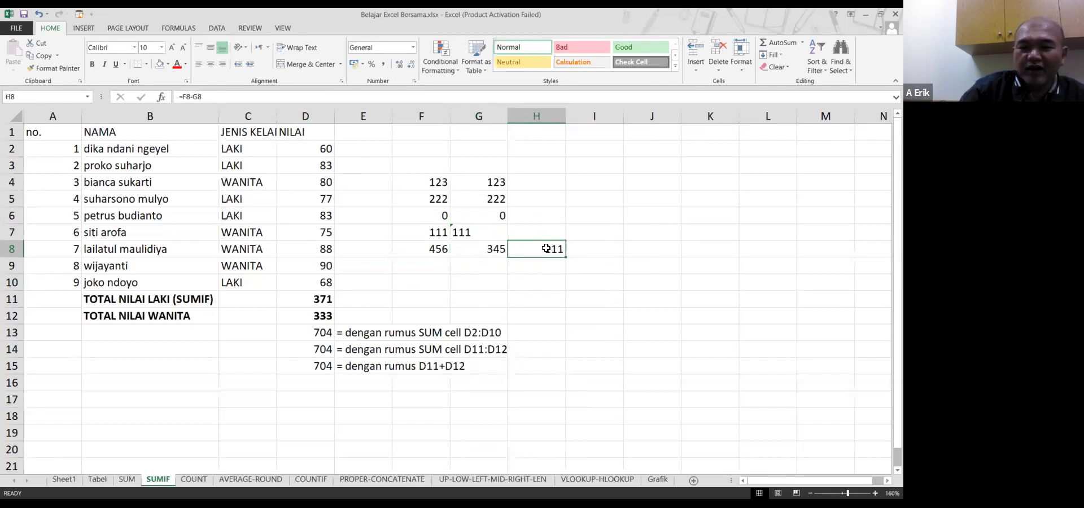
{"action": "left_click", "coordinate": [479, 230]}
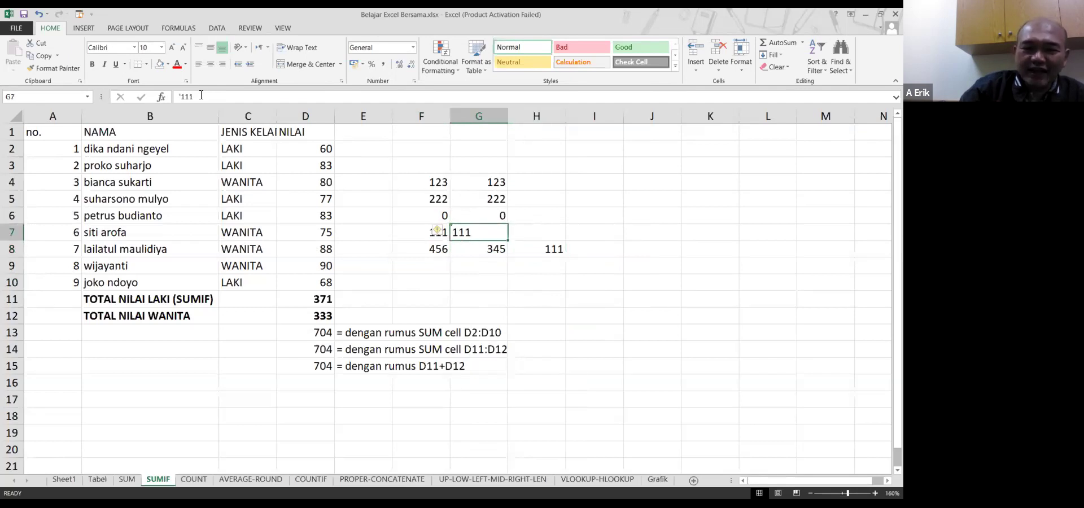
Delete the apostrophe before G7's 111 and confirm H8 returns to 0
{"action": "left_click", "coordinate": [183, 97]}
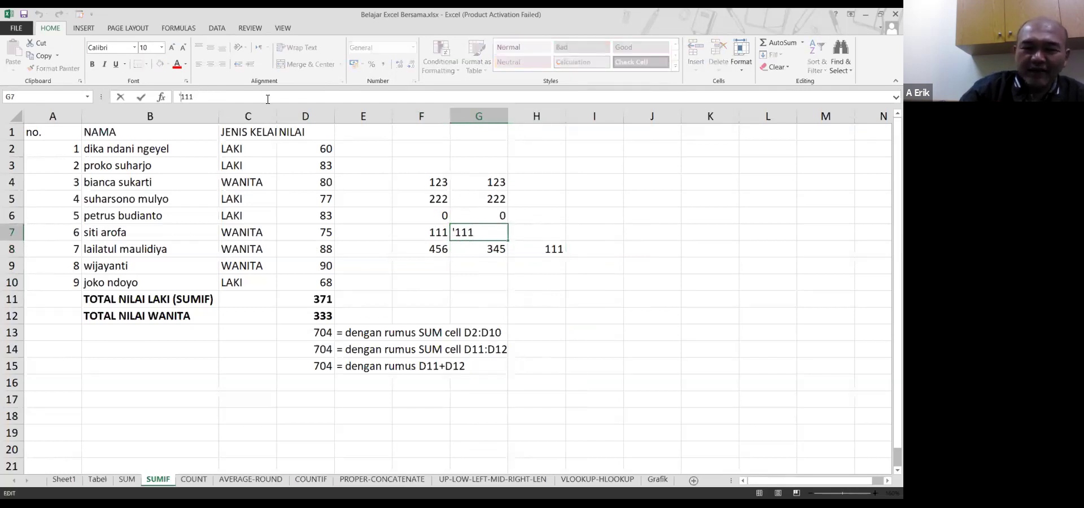
{"action": "key", "text": "BackSpace"}
{"action": "key", "text": "Return"}
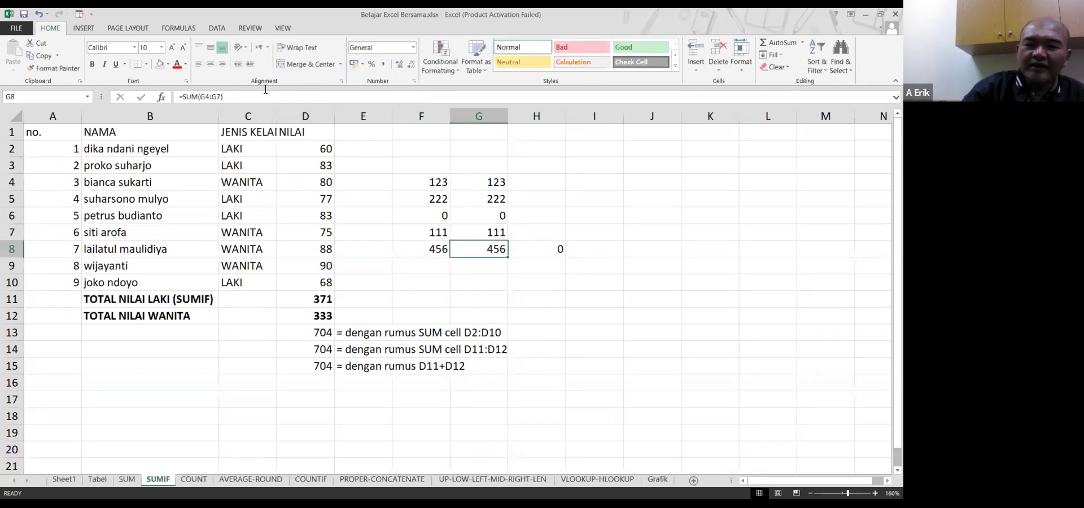
{"action": "left_click", "coordinate": [547, 255]}
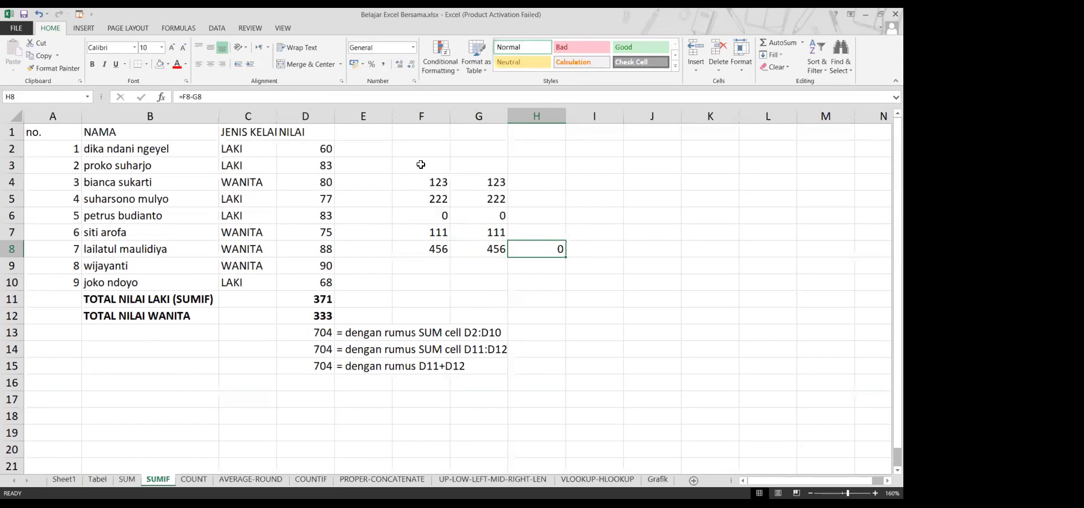
{"action": "left_click_drag", "start_coordinate": [412, 179], "coordinate": [521, 254]}
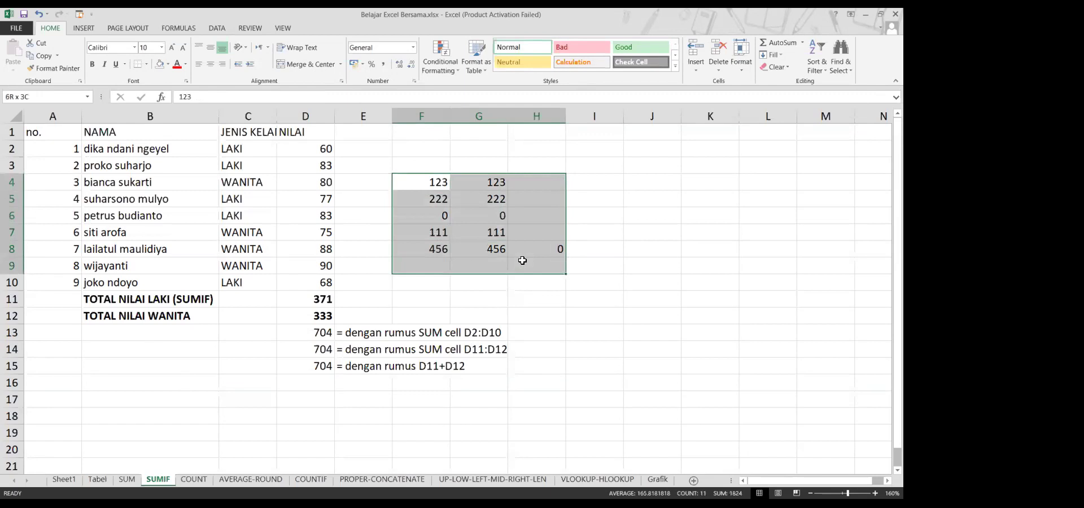
{"action": "left_click", "coordinate": [490, 282]}
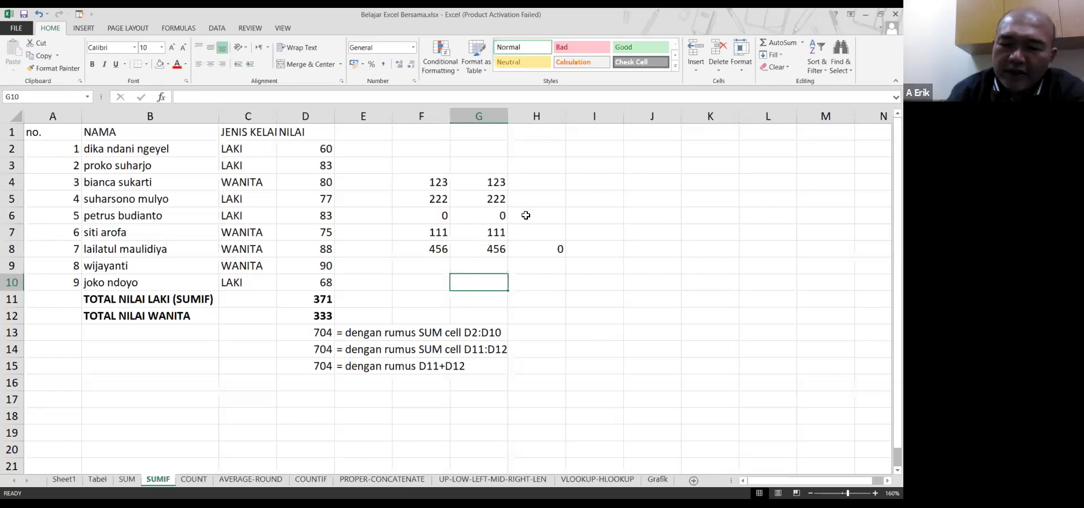
{"action": "left_click", "coordinate": [535, 182]}
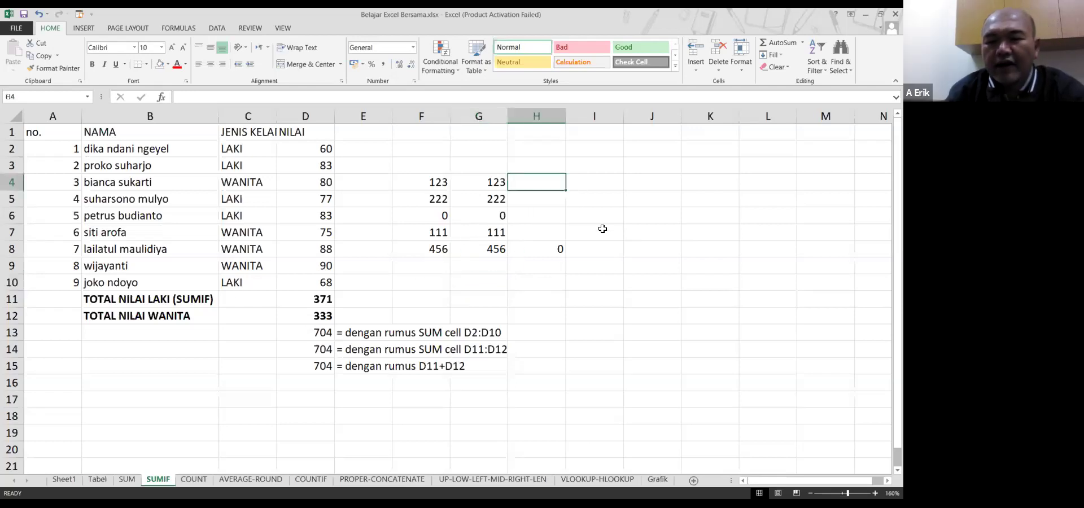
Clear the test values in F4:H8
{"action": "key", "text": "Left"}
{"action": "key", "text": "Left"}
{"action": "key", "text": "shift+Down"}
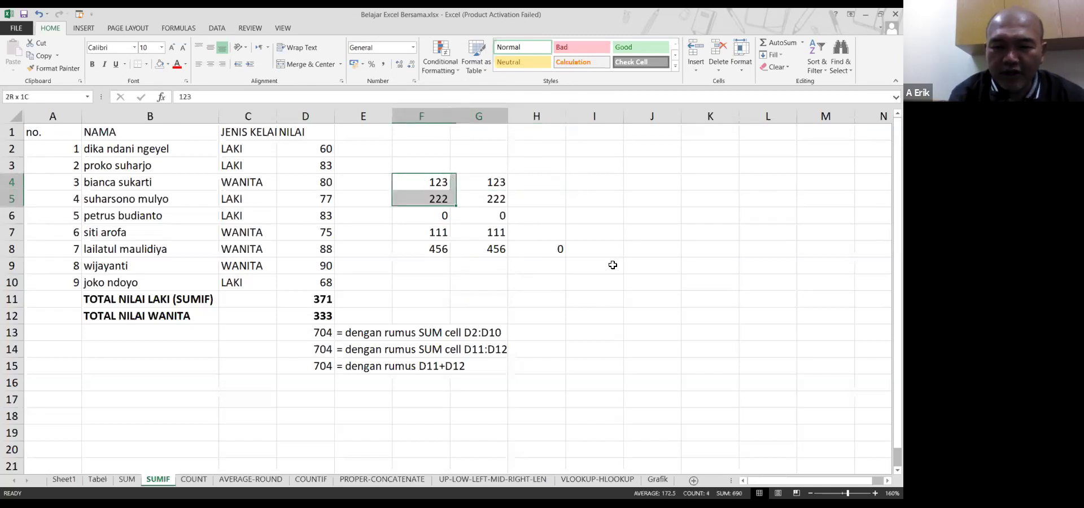
{"action": "key", "text": "shift+Right"}
{"action": "key", "text": "shift+Down"}
{"action": "key", "text": "shift+Down"}
{"action": "key", "text": "shift+Down"}
{"action": "key", "text": "shift+Right"}
{"action": "key", "text": "Delete"}
Enter 43828 in F3 and 42832 in F4, then select F3:F4
{"action": "key", "text": "Up"}
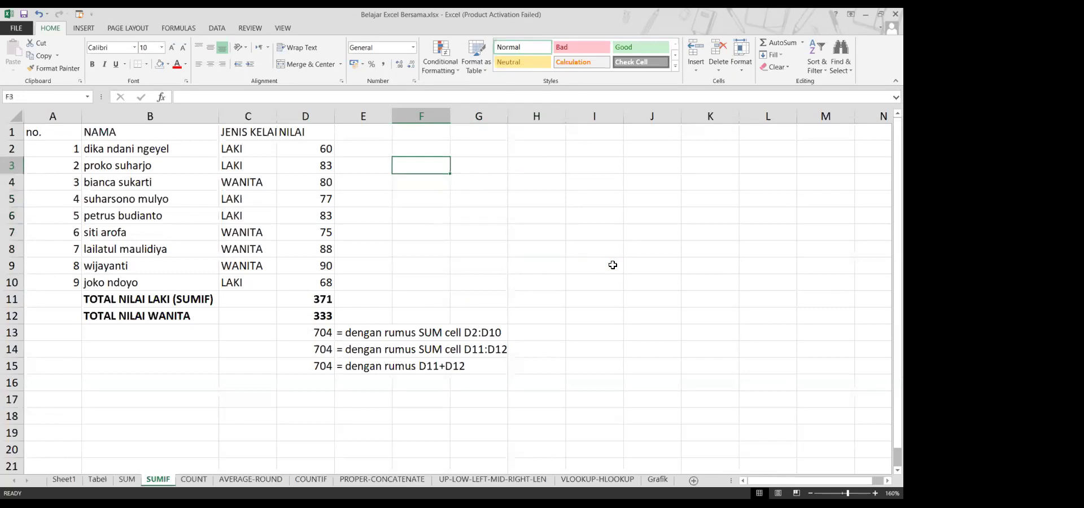
{"action": "type", "text": "438282"}
{"action": "key", "text": "BackSpace"}
{"action": "key", "text": "Return"}
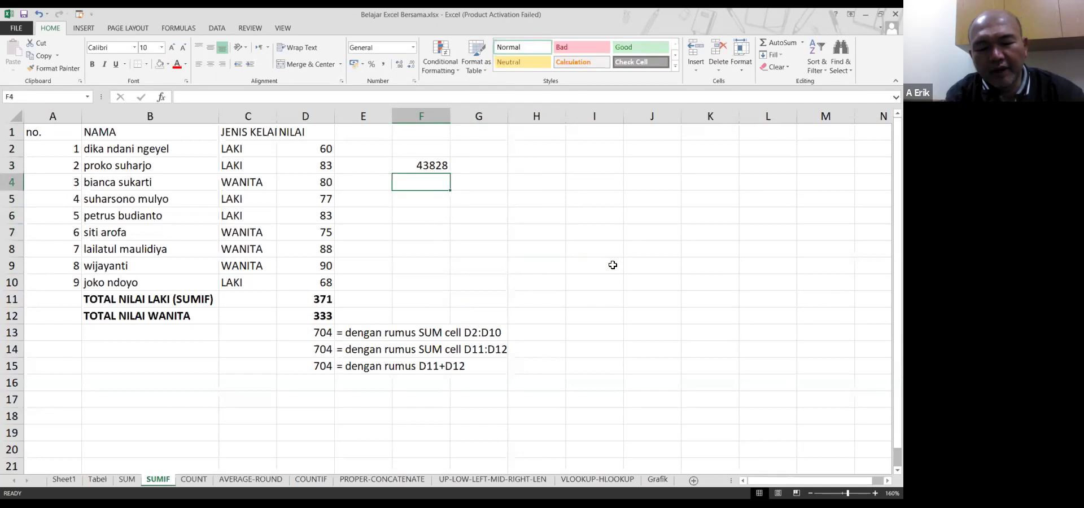
{"action": "type", "text": "42832"}
{"action": "key", "text": "Return"}
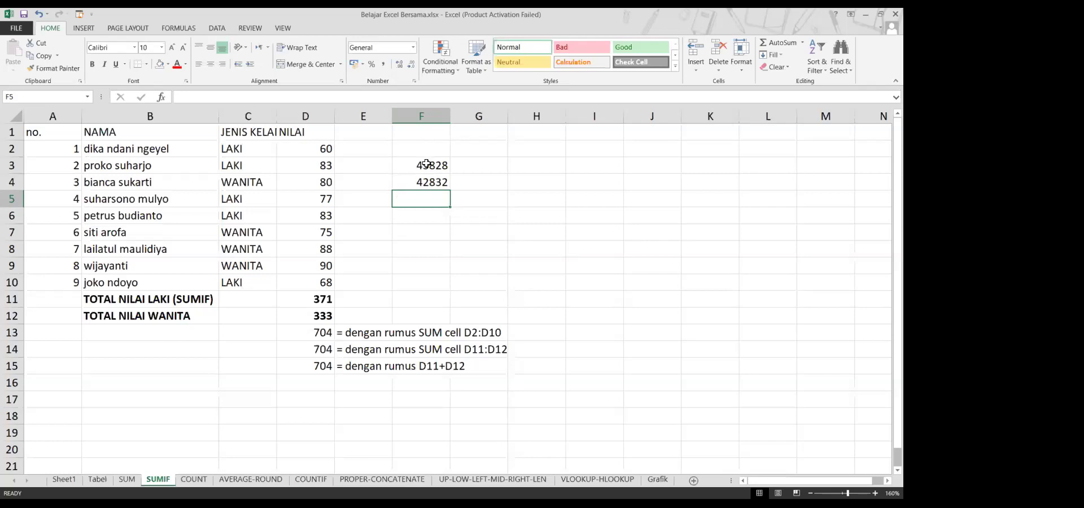
{"action": "left_click", "coordinate": [427, 164]}
{"action": "left_click_drag", "start_coordinate": [435, 159], "coordinate": [436, 179]}
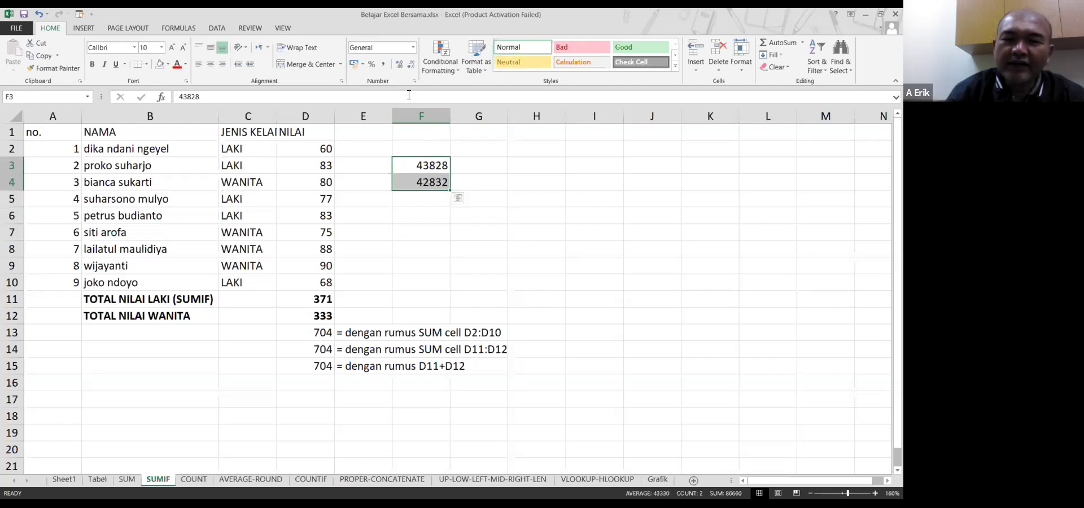
{"action": "left_click", "coordinate": [414, 47]}
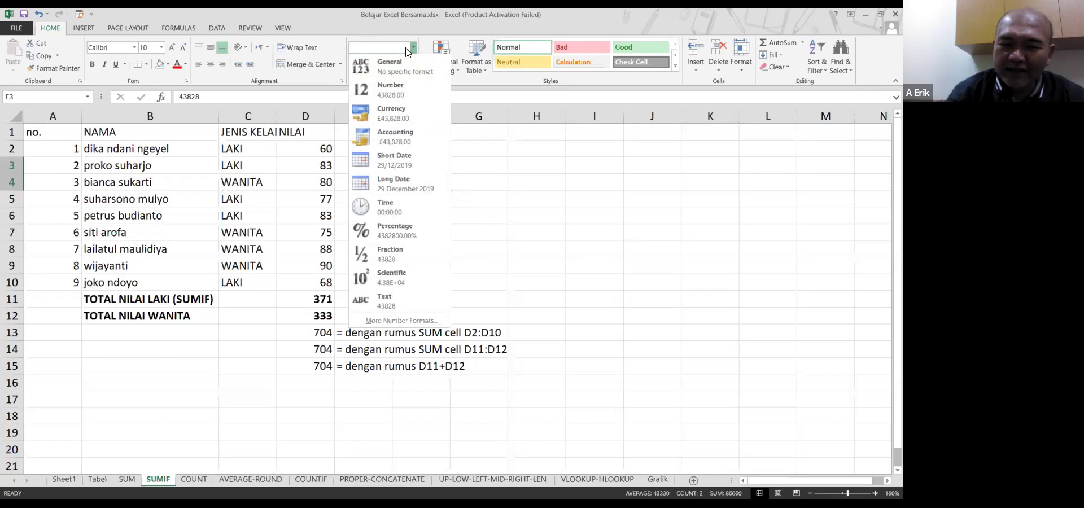
{"action": "key", "text": "Escape"}
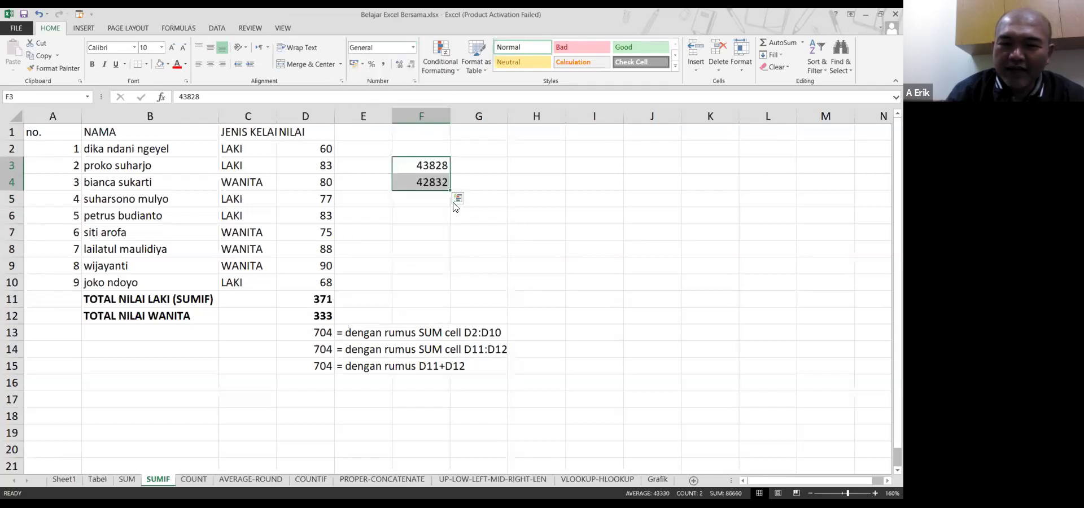
{"action": "right_click", "coordinate": [427, 169]}
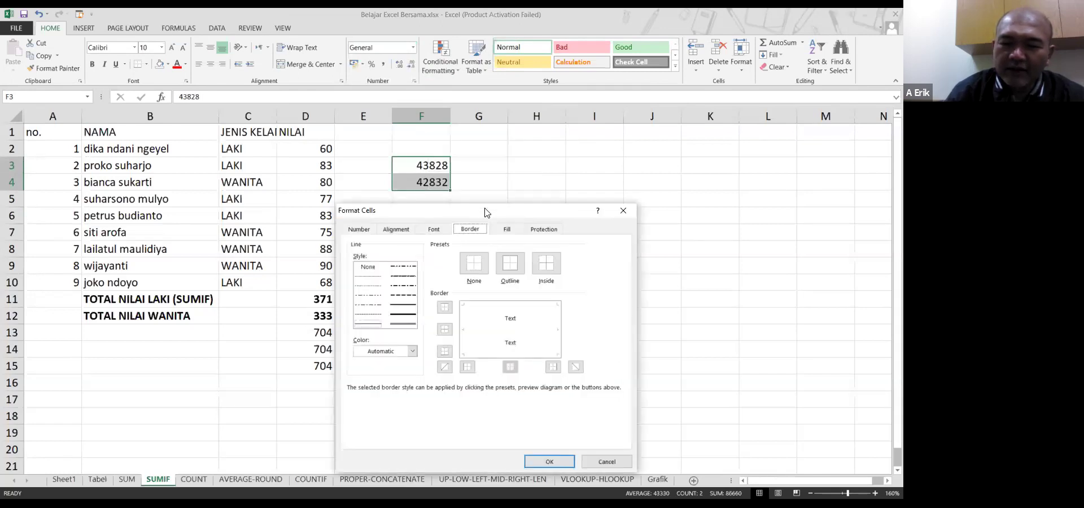
{"action": "left_click_drag", "start_coordinate": [485, 212], "coordinate": [637, 87]}
{"action": "left_click", "coordinate": [504, 104]}
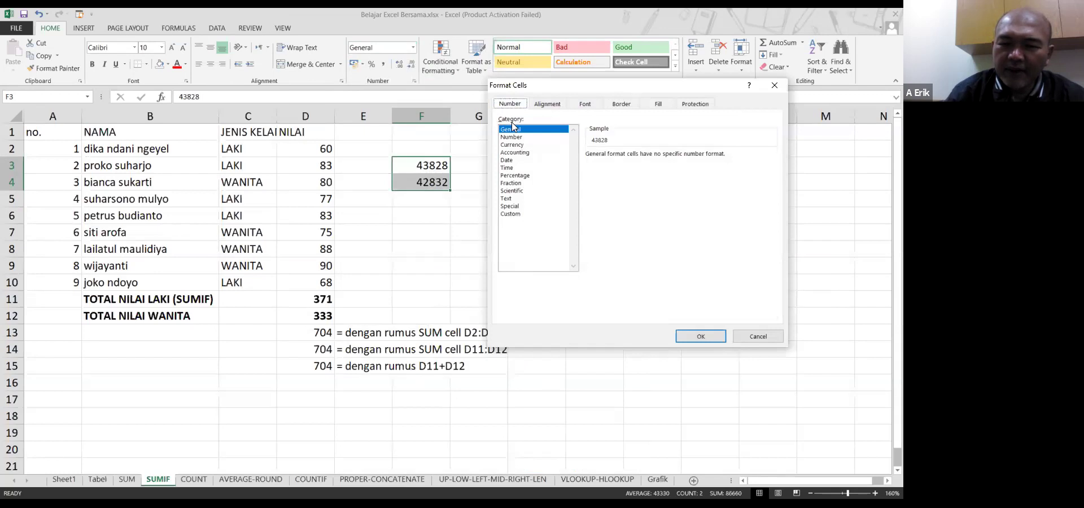
{"action": "left_click", "coordinate": [512, 161]}
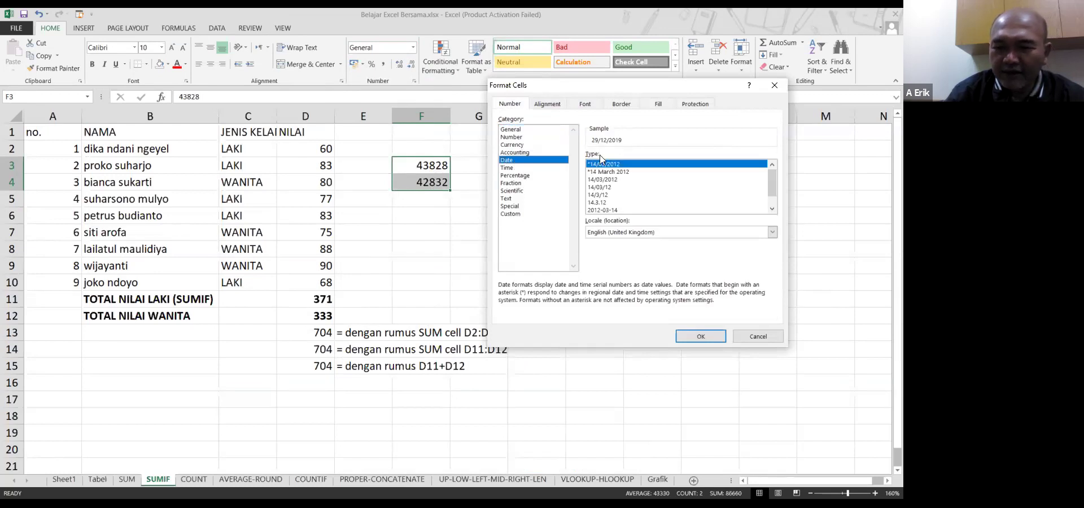
{"action": "left_click", "coordinate": [695, 336]}
{"action": "key", "text": "Down"}
{"action": "key", "text": "Down"}
{"action": "left_click", "coordinate": [429, 170]}
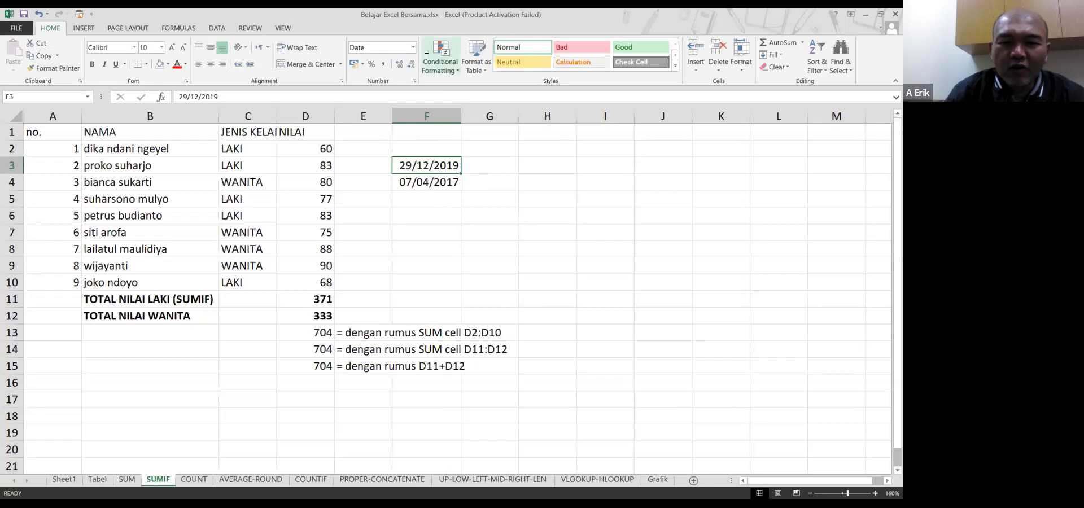
{"action": "left_click_drag", "start_coordinate": [448, 164], "coordinate": [444, 183]}
Show F3:F4 as General serial numbers and add the heading 'Date' in F1
{"action": "left_click", "coordinate": [411, 51]}
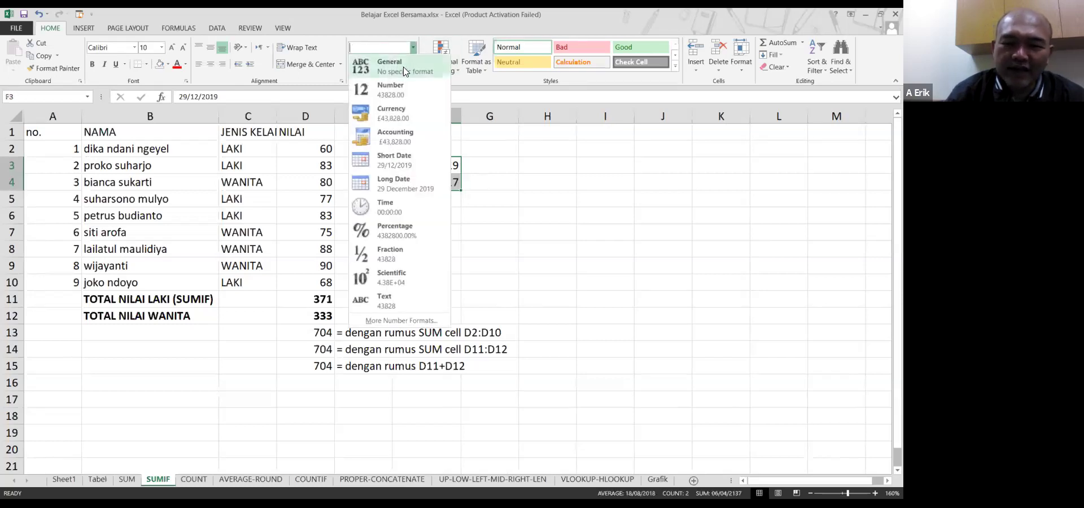
{"action": "left_click", "coordinate": [403, 66]}
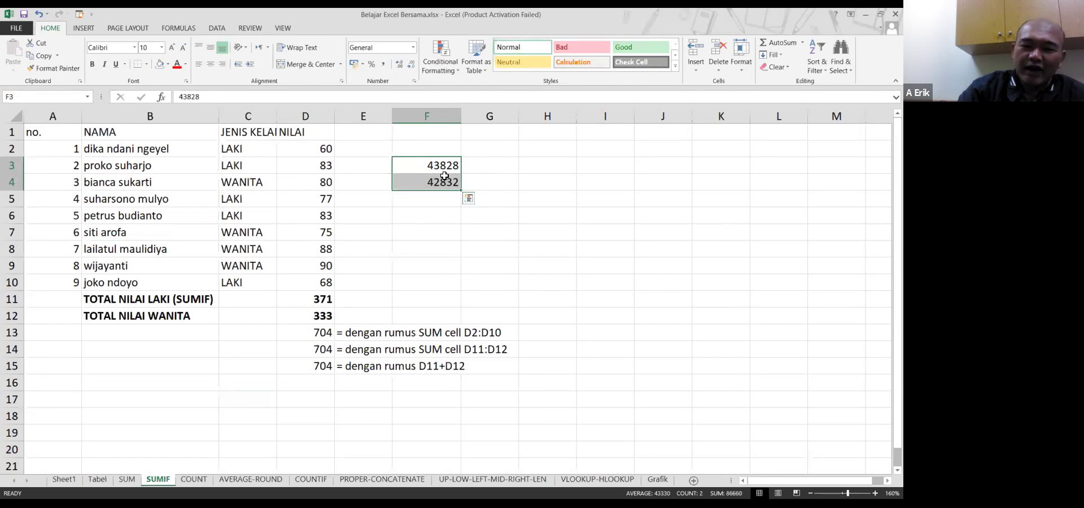
{"action": "left_click", "coordinate": [449, 131]}
{"action": "type", "text": "Date"}
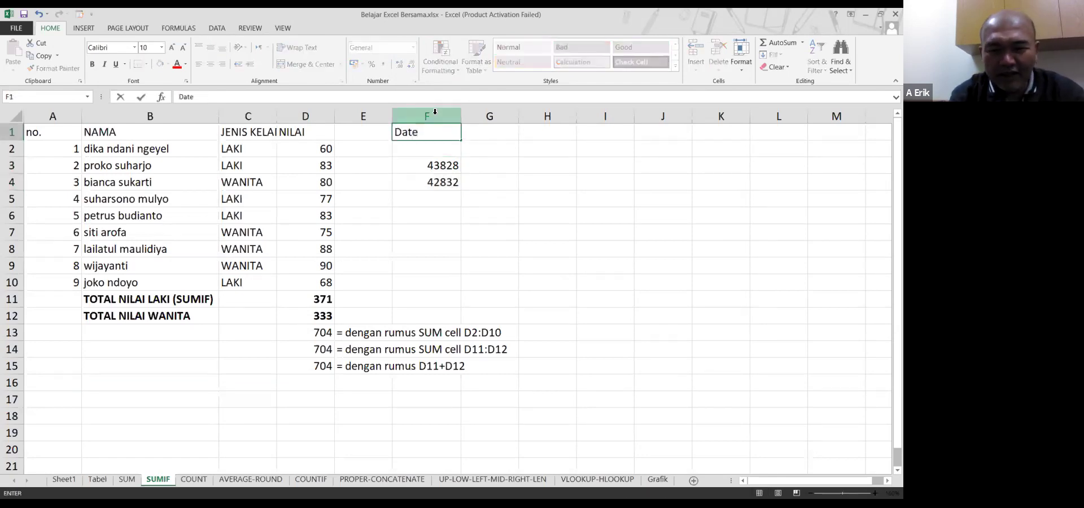
{"action": "key", "text": "Return"}
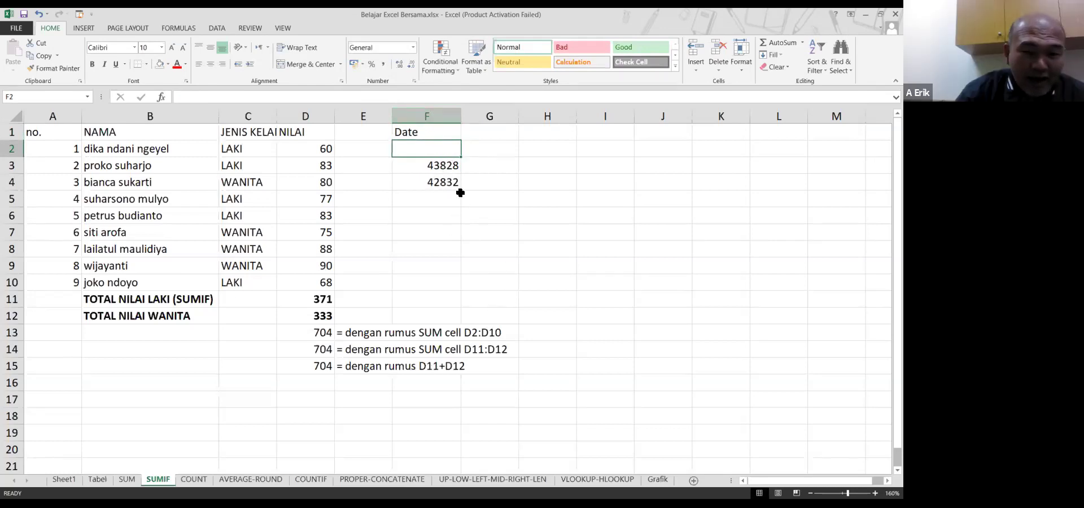
Apply Short Date to column F so F3 and F4 read 29/12/2019 and 07/04/2017
{"action": "left_click", "coordinate": [431, 115]}
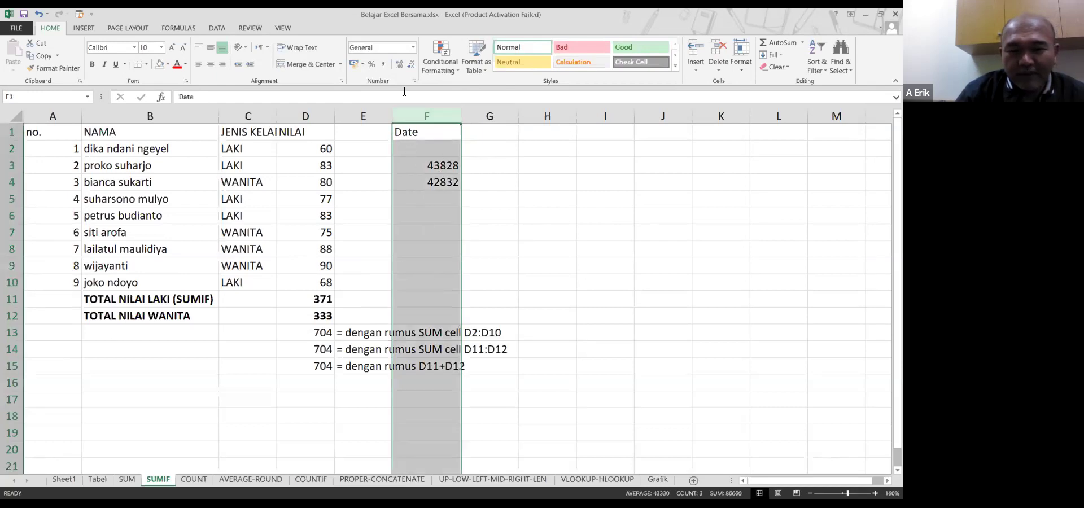
{"action": "left_click", "coordinate": [413, 47]}
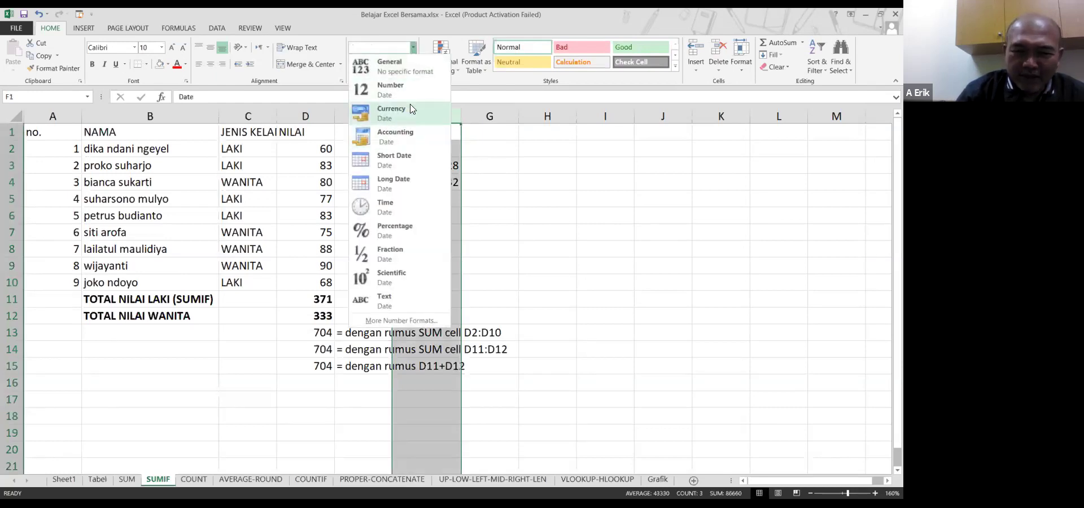
{"action": "left_click", "coordinate": [408, 155]}
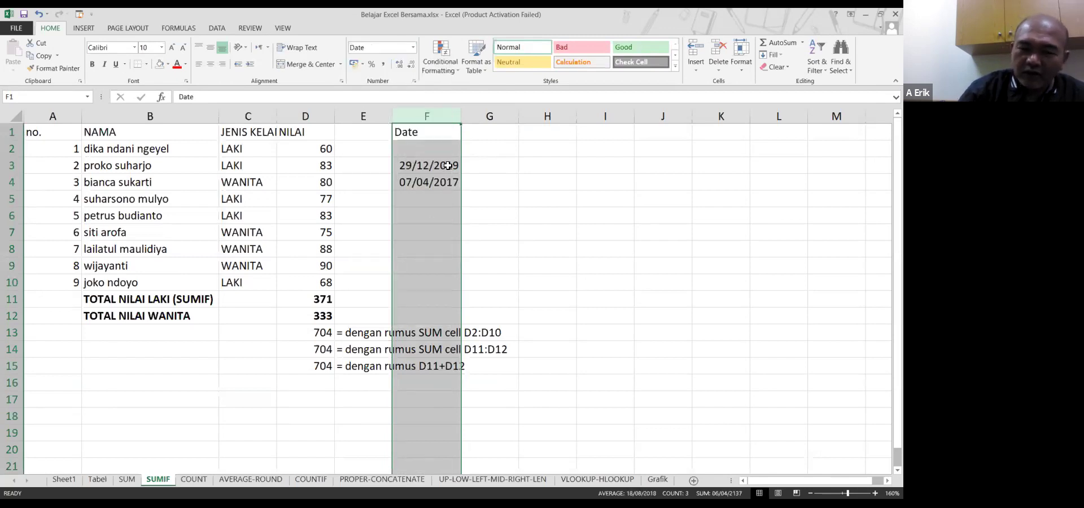
{"action": "left_click", "coordinate": [446, 168]}
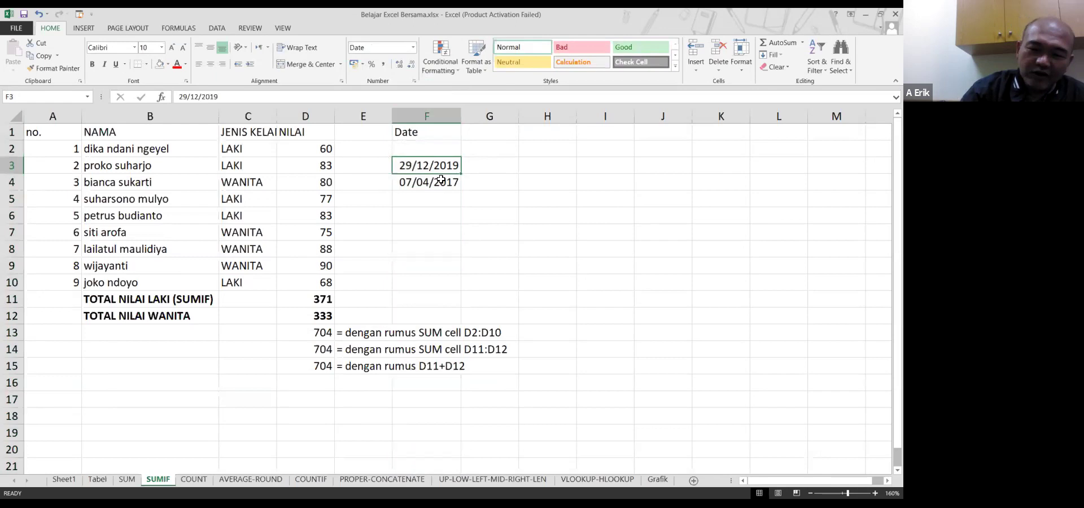
{"action": "left_click", "coordinate": [432, 138]}
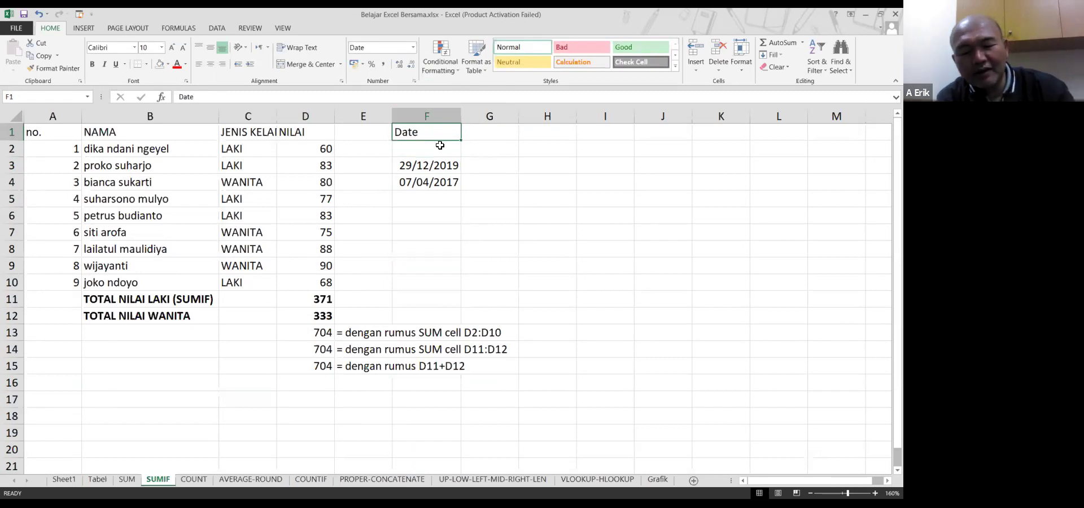
Retitle F1 as 'total liter' and apply the Number format to column F
{"action": "type", "text": "total liter"}
{"action": "key", "text": "Return"}
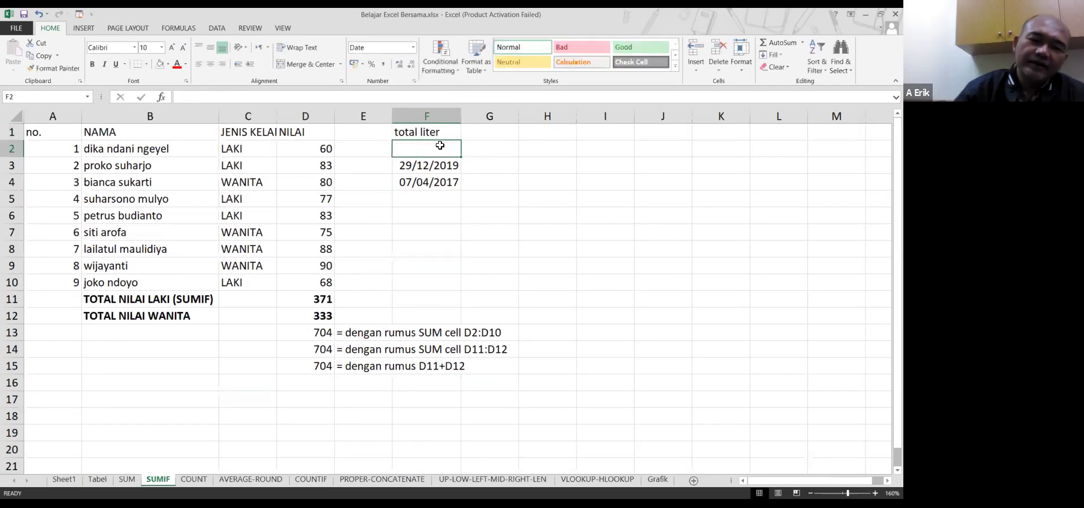
{"action": "left_click", "coordinate": [434, 113]}
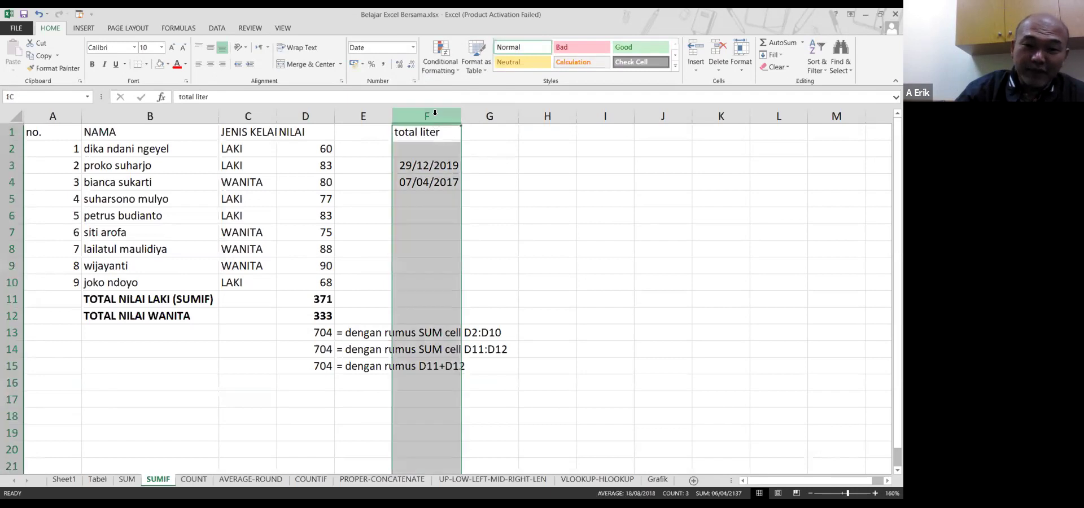
{"action": "left_click", "coordinate": [413, 47]}
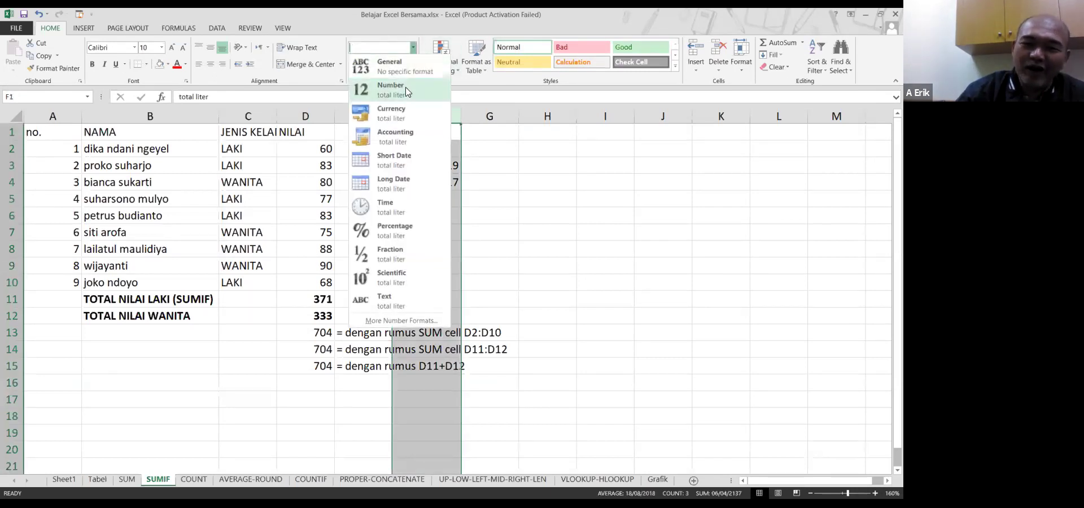
{"action": "left_click", "coordinate": [407, 90]}
Remove both decimal places from the F3:F4 values with Decrease Decimal
{"action": "left_click", "coordinate": [443, 181]}
{"action": "left_click_drag", "start_coordinate": [451, 165], "coordinate": [451, 181]}
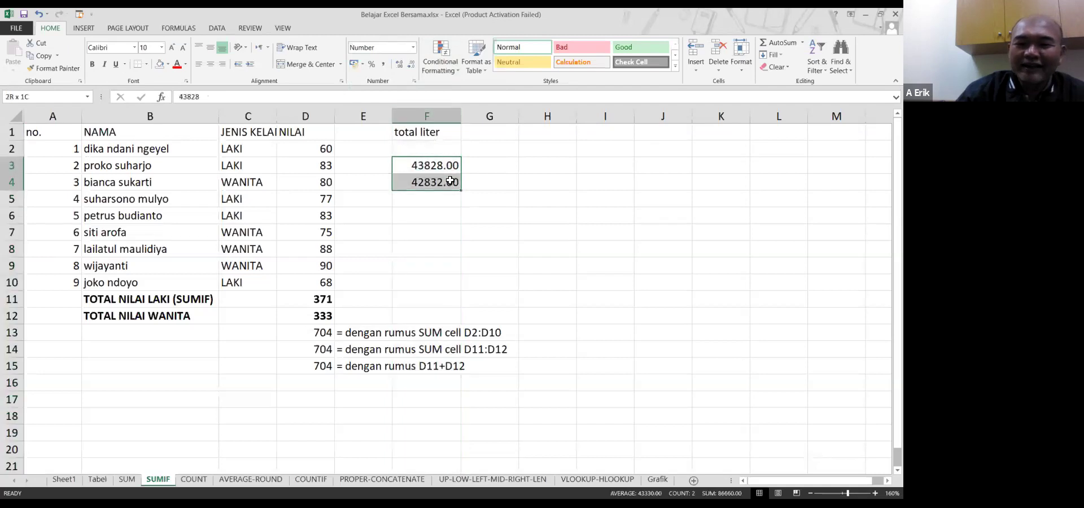
{"action": "left_click", "coordinate": [411, 66]}
{"action": "left_click", "coordinate": [411, 66]}
{"action": "left_click", "coordinate": [421, 204]}
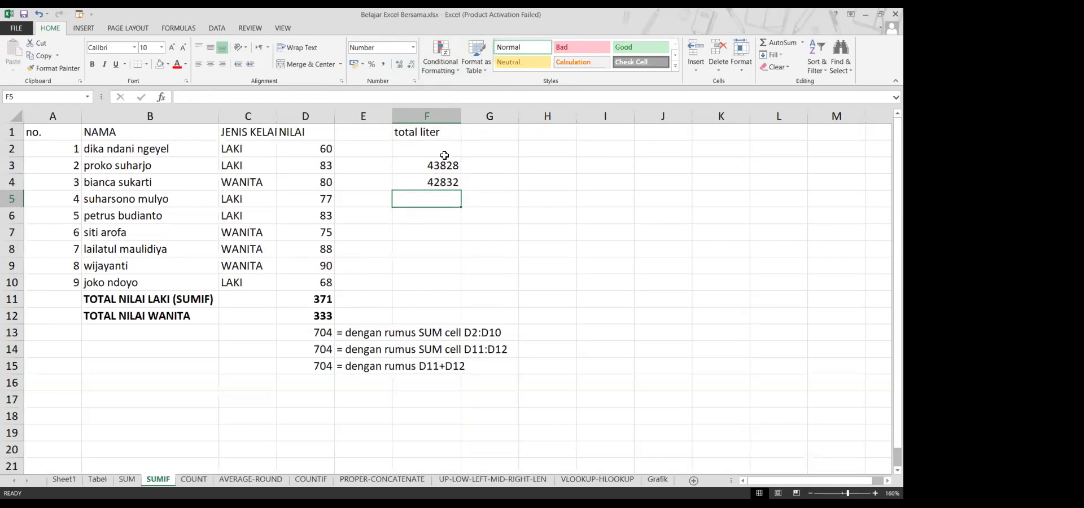
Check the F3:F4 cell format, then undo both decimal reductions to restore 43828.00 and 42832.00
{"action": "left_click_drag", "start_coordinate": [445, 164], "coordinate": [446, 186]}
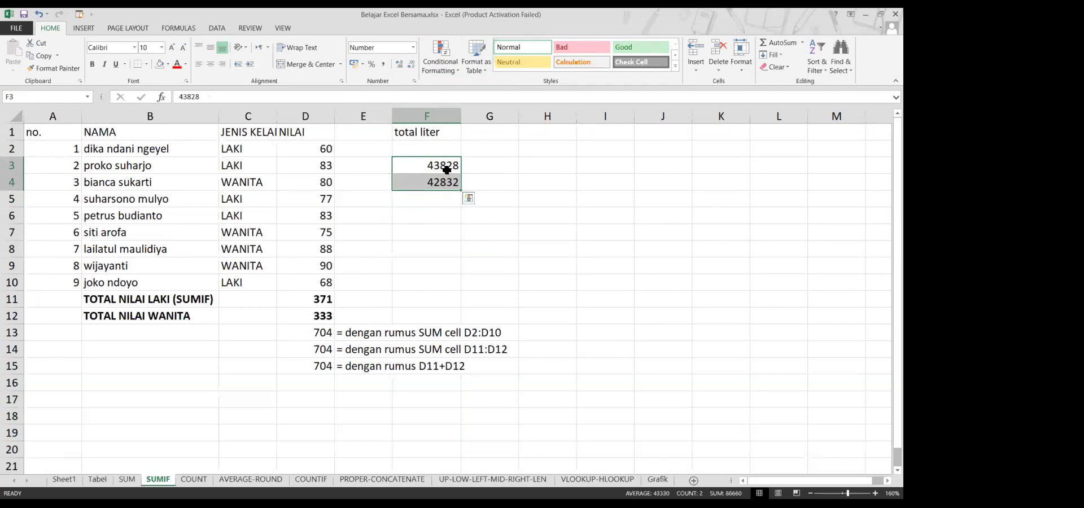
{"action": "right_click", "coordinate": [447, 169]}
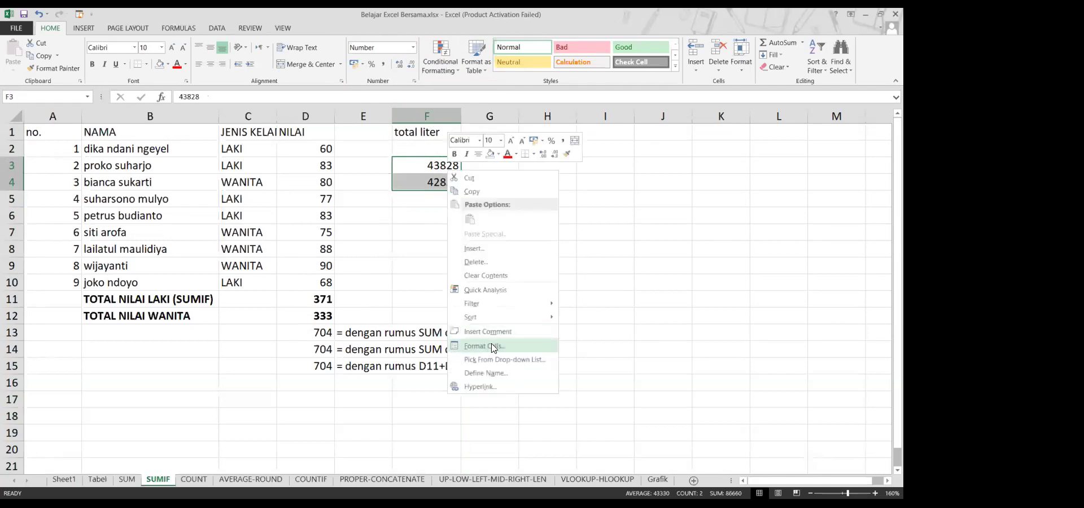
{"action": "left_click", "coordinate": [493, 348]}
{"action": "key", "text": "Escape"}
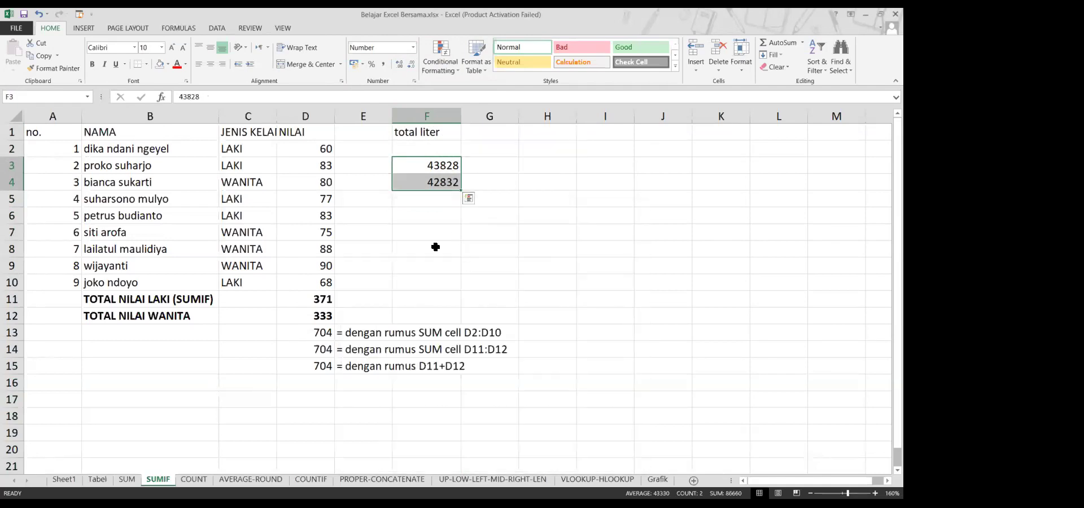
{"action": "left_click", "coordinate": [431, 172]}
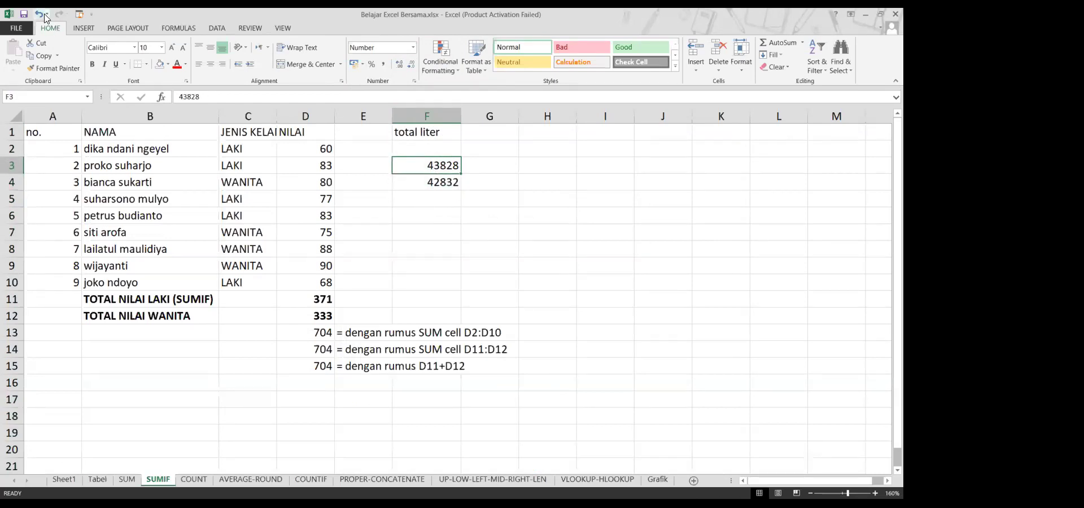
{"action": "left_click", "coordinate": [40, 14]}
{"action": "left_click", "coordinate": [44, 16]}
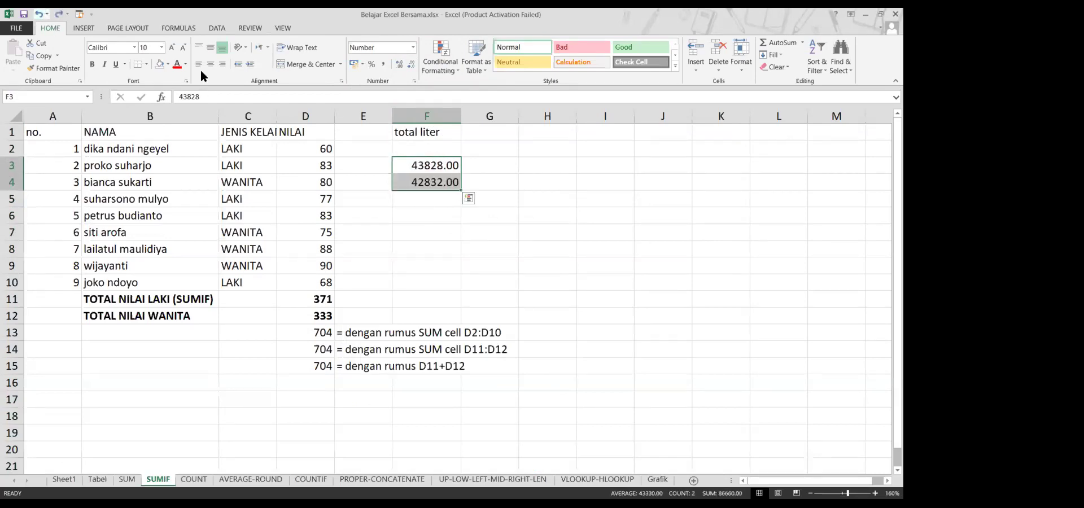
{"action": "left_click", "coordinate": [452, 203]}
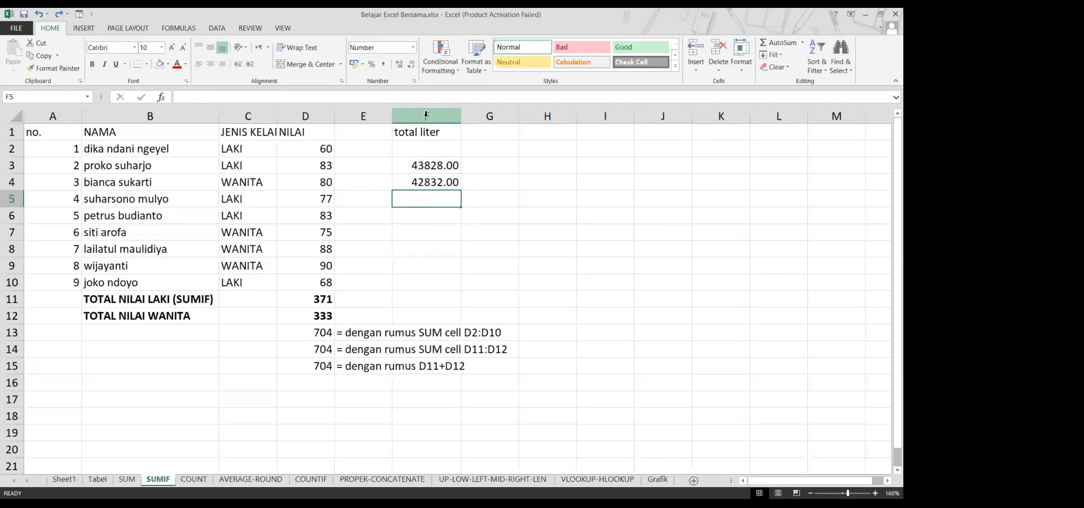
Set column F's number format to 0 decimal places so F3 and F4 read 43828 and 42832
{"action": "left_click", "coordinate": [427, 112]}
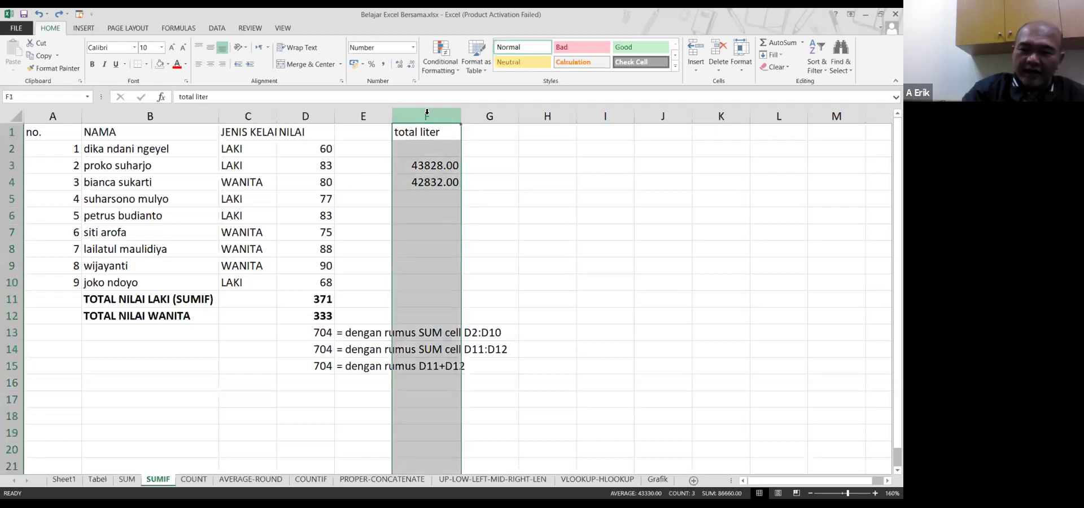
{"action": "right_click", "coordinate": [428, 115]}
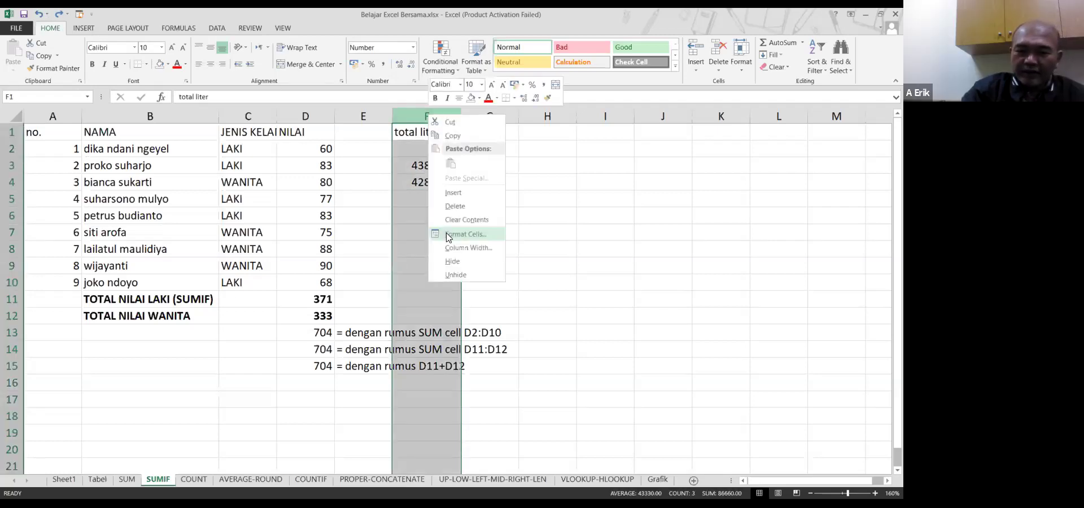
{"action": "left_click", "coordinate": [448, 235]}
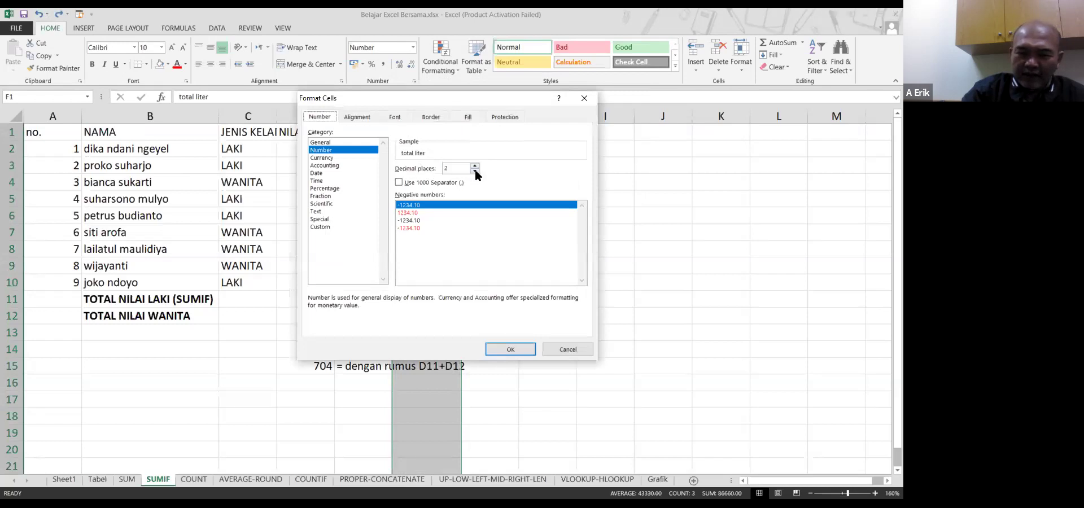
{"action": "left_click", "coordinate": [475, 171]}
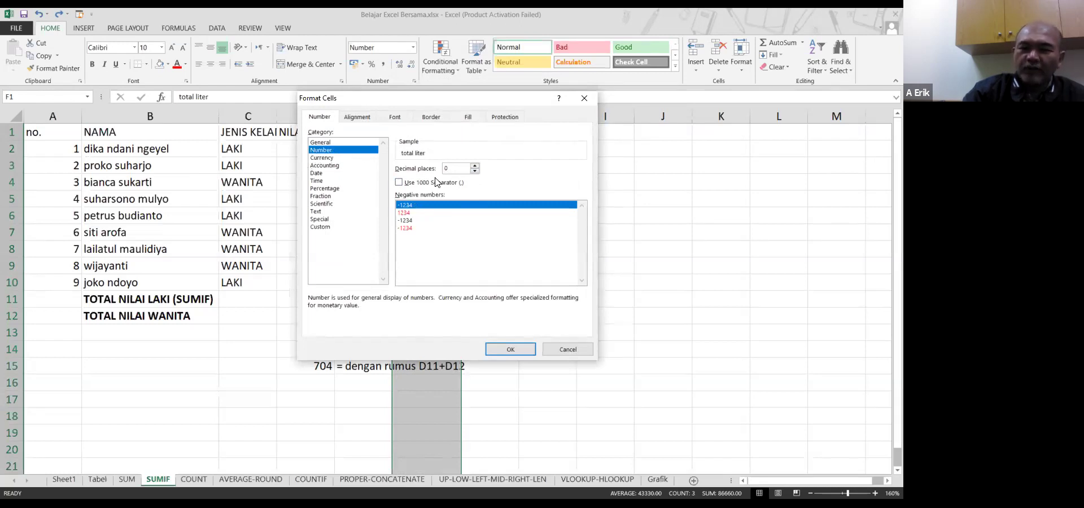
{"action": "left_click", "coordinate": [505, 349]}
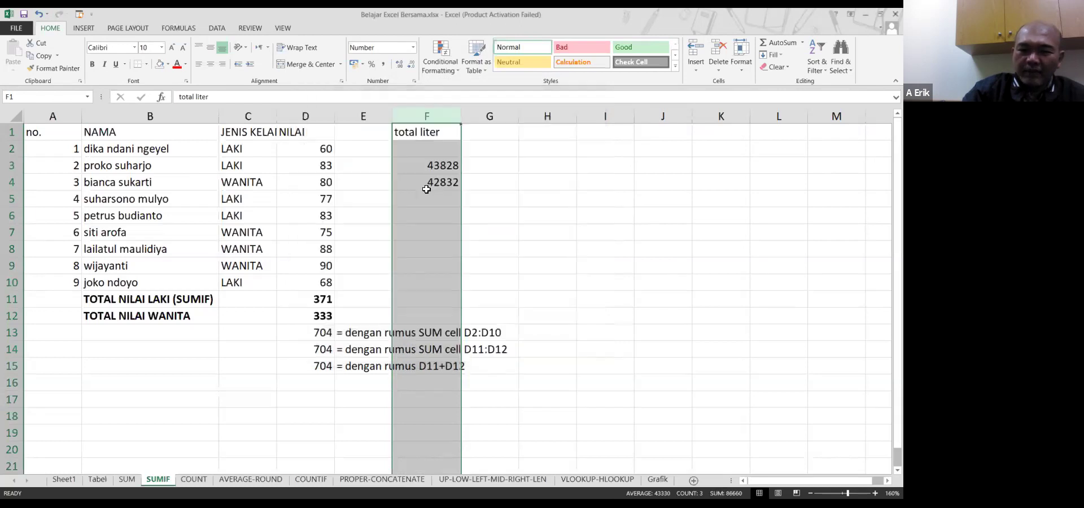
{"action": "left_click", "coordinate": [427, 190]}
{"action": "key", "text": "Down"}
{"action": "key", "text": "End"}
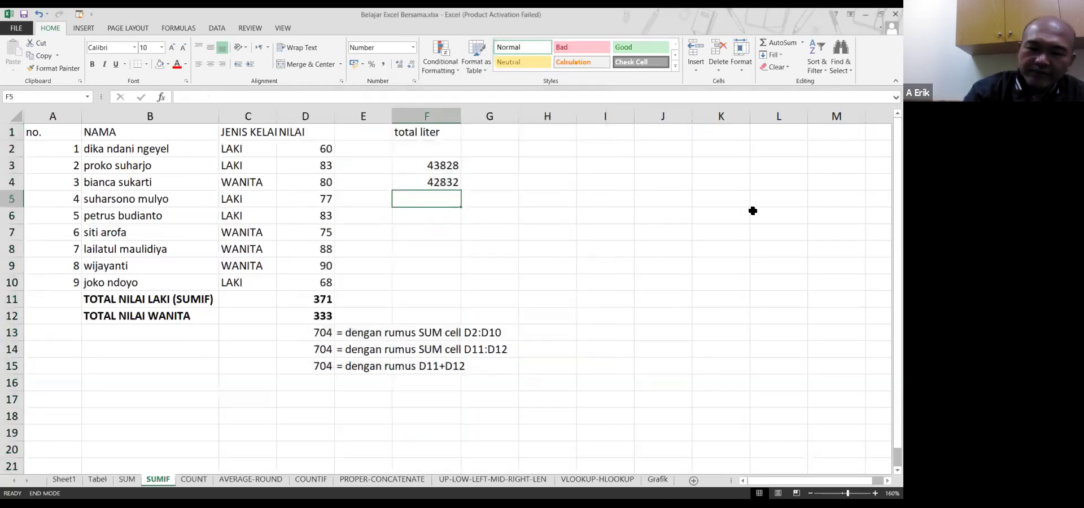
{"action": "key", "text": "Right"}
Enter sample values 1235848 and 56756 in F5 and F6
{"action": "key", "text": "Home"}
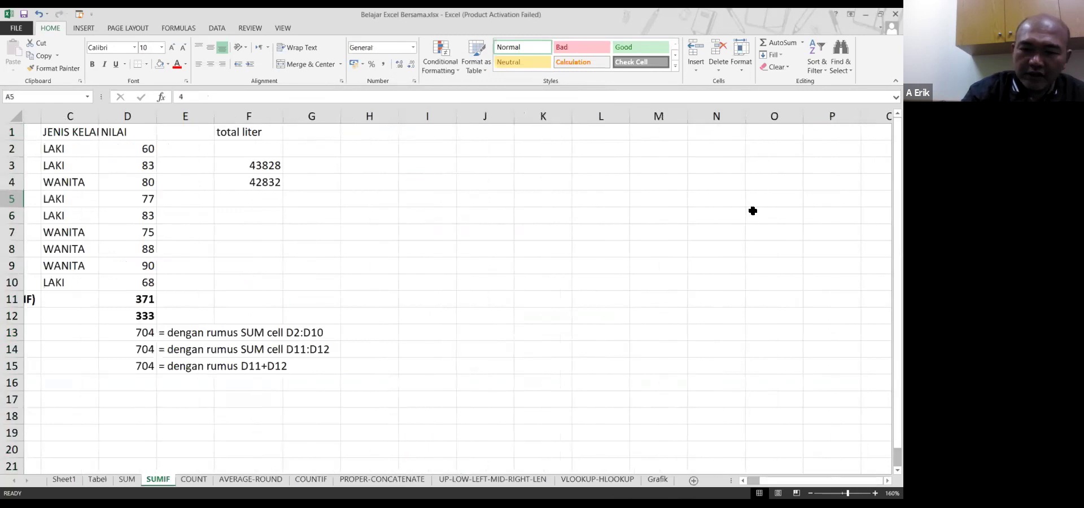
{"action": "left_click", "coordinate": [424, 198]}
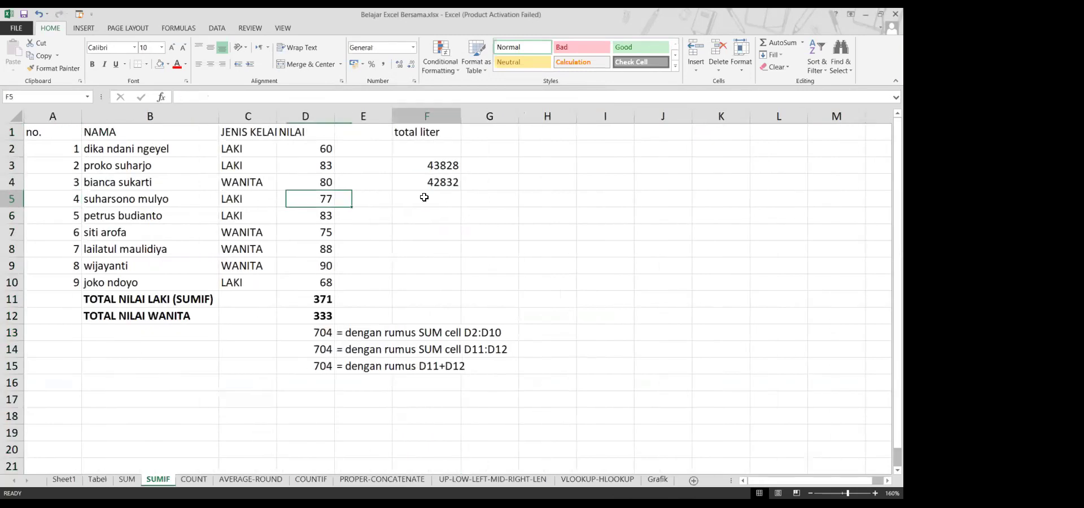
{"action": "type", "text": "123"}
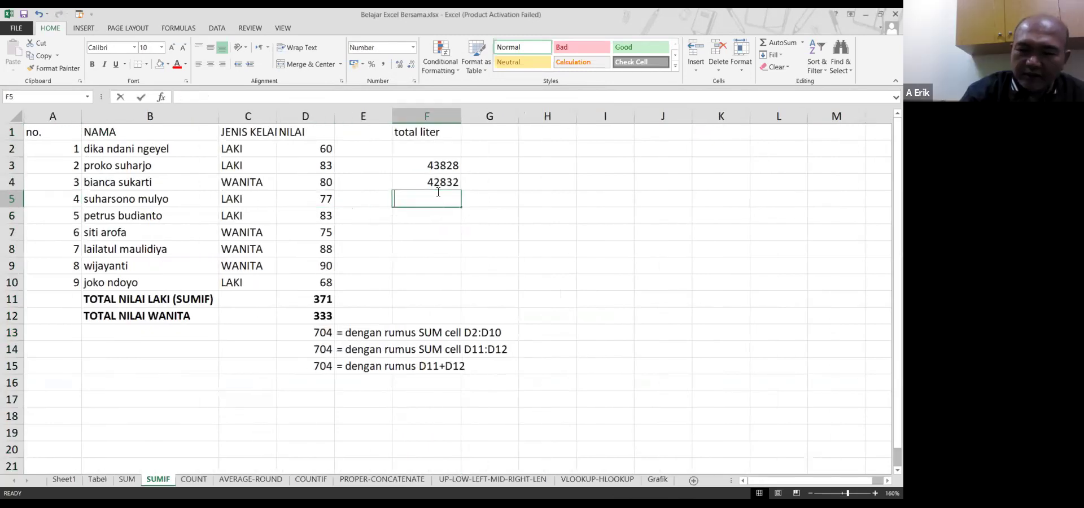
{"action": "type", "text": "5848"}
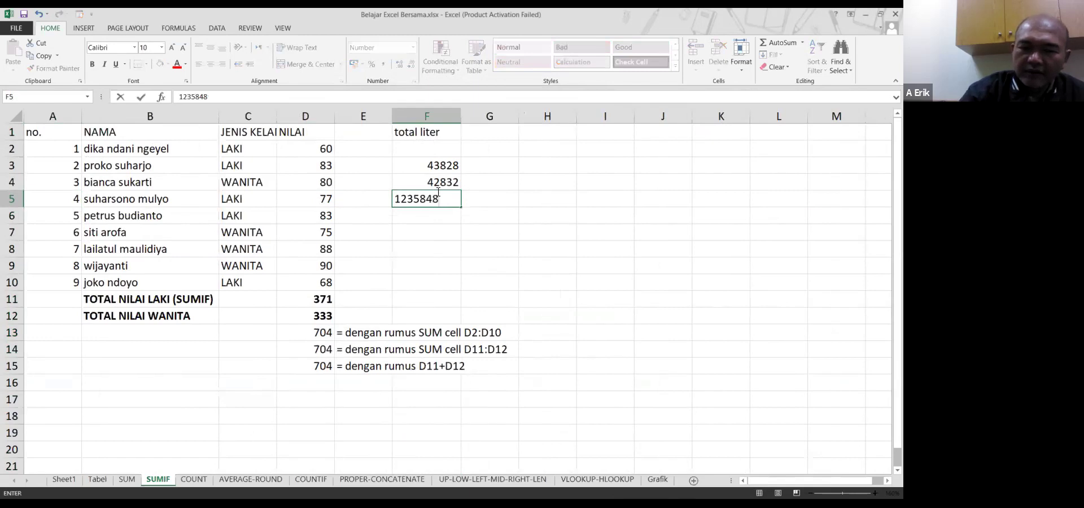
{"action": "key", "text": "Return"}
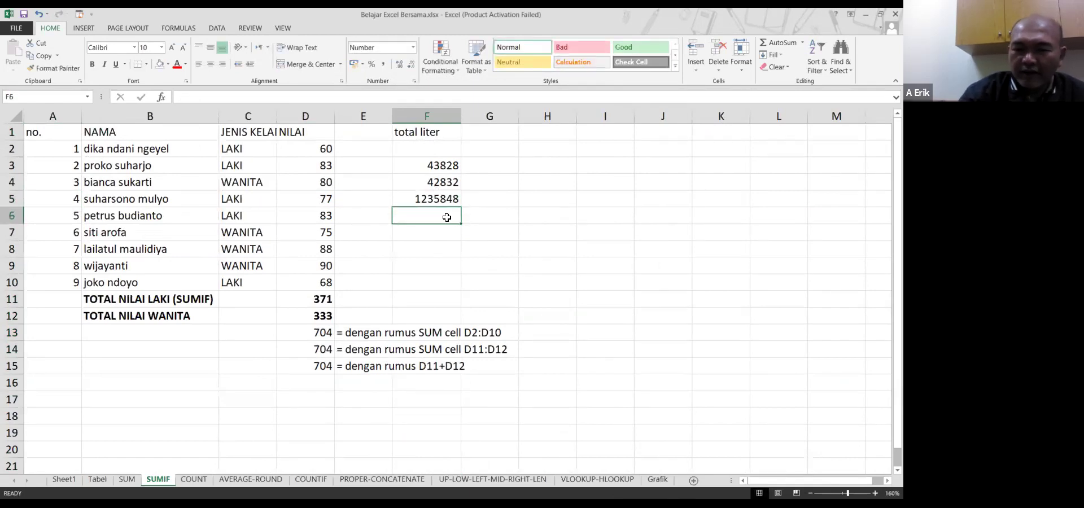
{"action": "type", "text": "567564"}
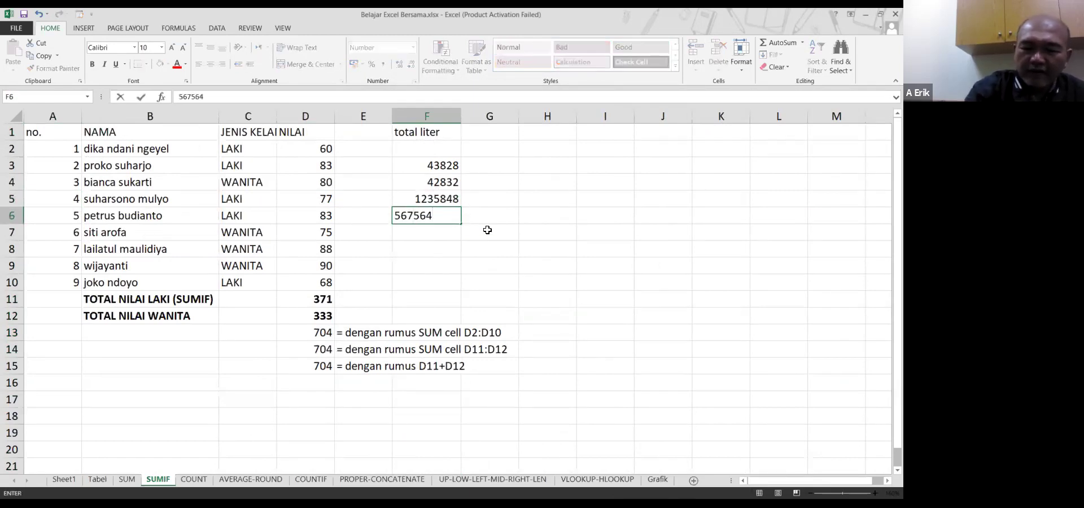
{"action": "key", "text": "Return"}
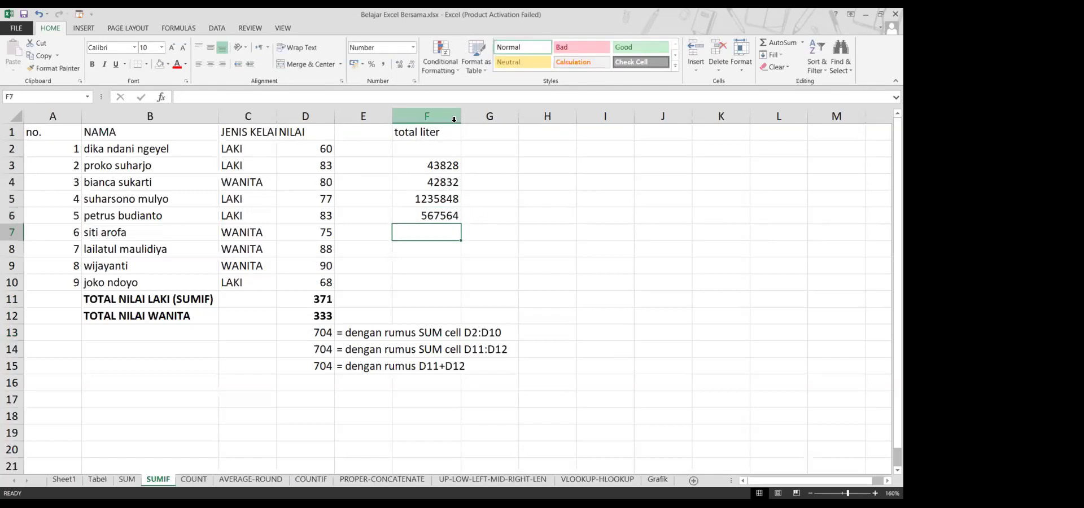
Format column F as Number with 3 decimal places
{"action": "left_click", "coordinate": [453, 113]}
{"action": "right_click", "coordinate": [445, 147]}
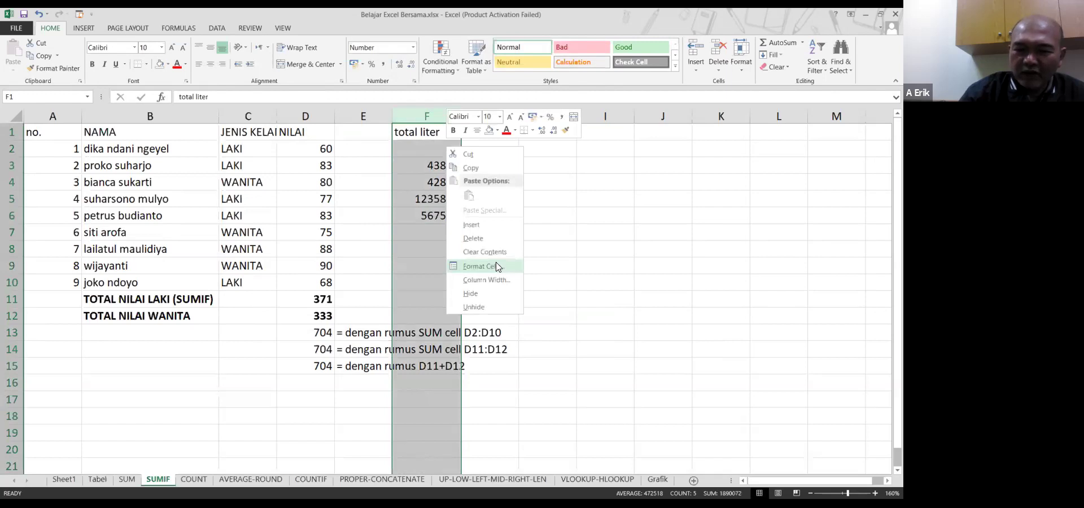
{"action": "left_click", "coordinate": [497, 267]}
{"action": "left_click", "coordinate": [524, 196]}
{"action": "left_click", "coordinate": [524, 196]}
{"action": "left_click", "coordinate": [524, 196]}
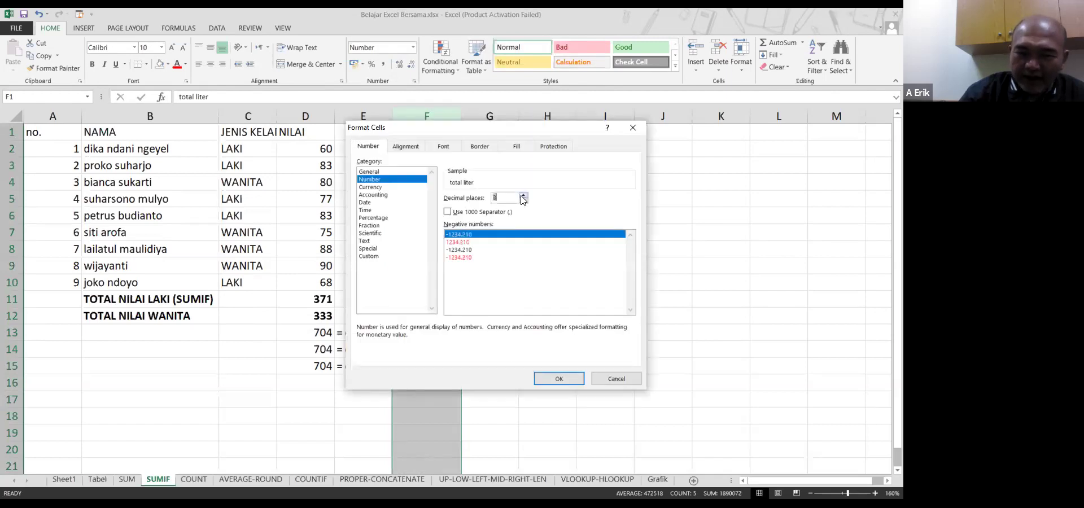
{"action": "left_click", "coordinate": [572, 381]}
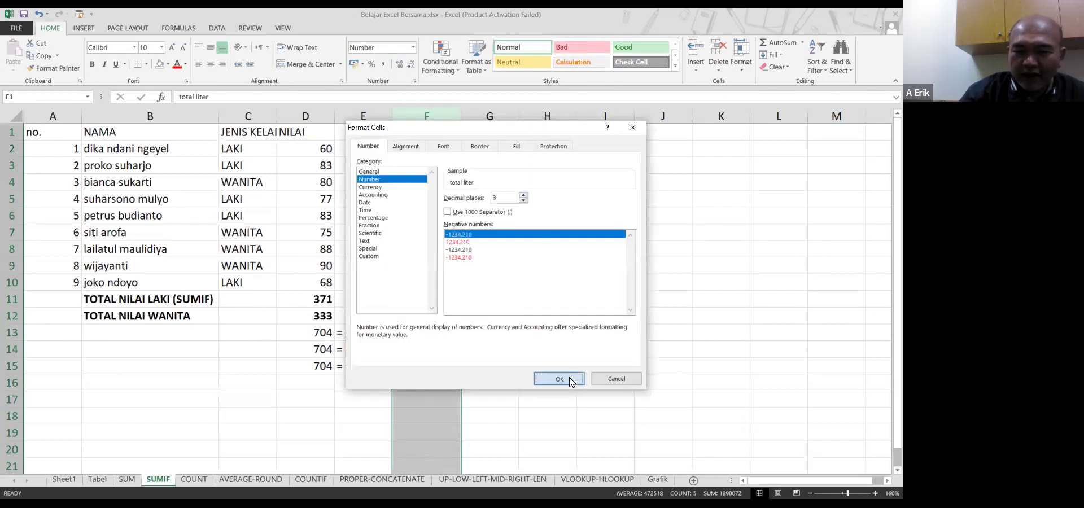
{"action": "left_click", "coordinate": [440, 230]}
Enter 67856 in F7 and 45188.521 in F8
{"action": "type", "text": "67856675"}
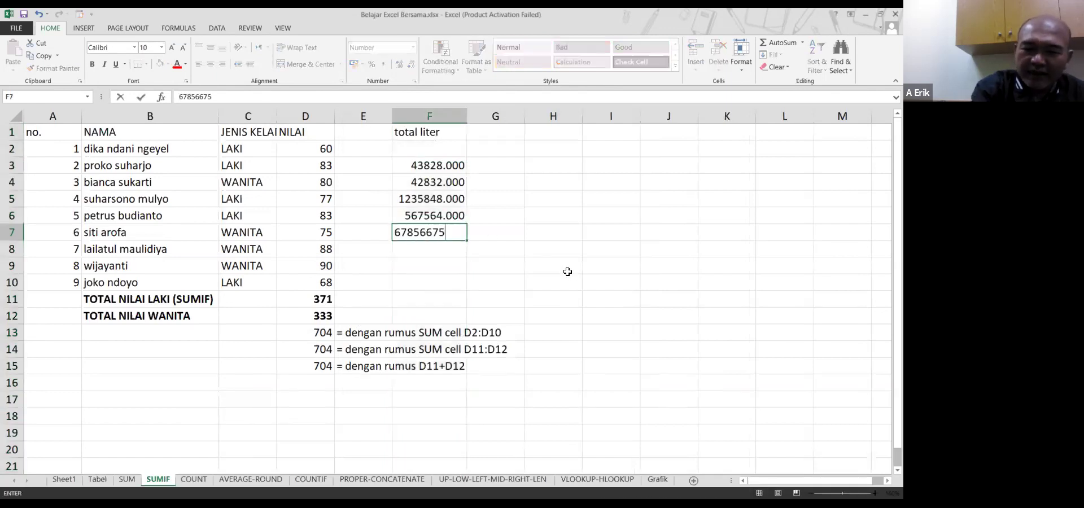
{"action": "key", "text": "BackSpace"}
{"action": "key", "text": "BackSpace"}
{"action": "key", "text": "BackSpace"}
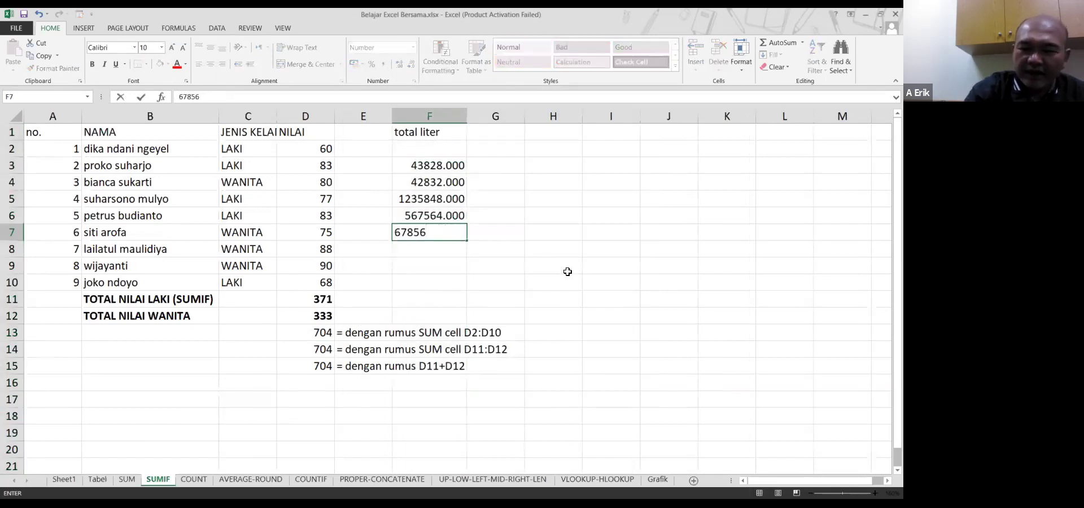
{"action": "key", "text": "Return"}
{"action": "type", "text": "45188"}
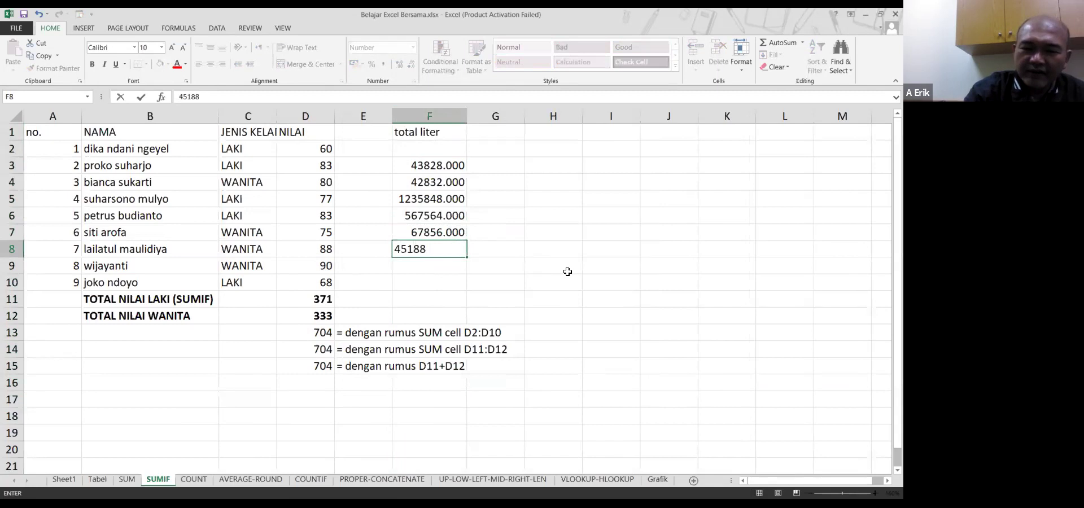
{"action": "type", "text": ".521"}
{"action": "key", "text": "Return"}
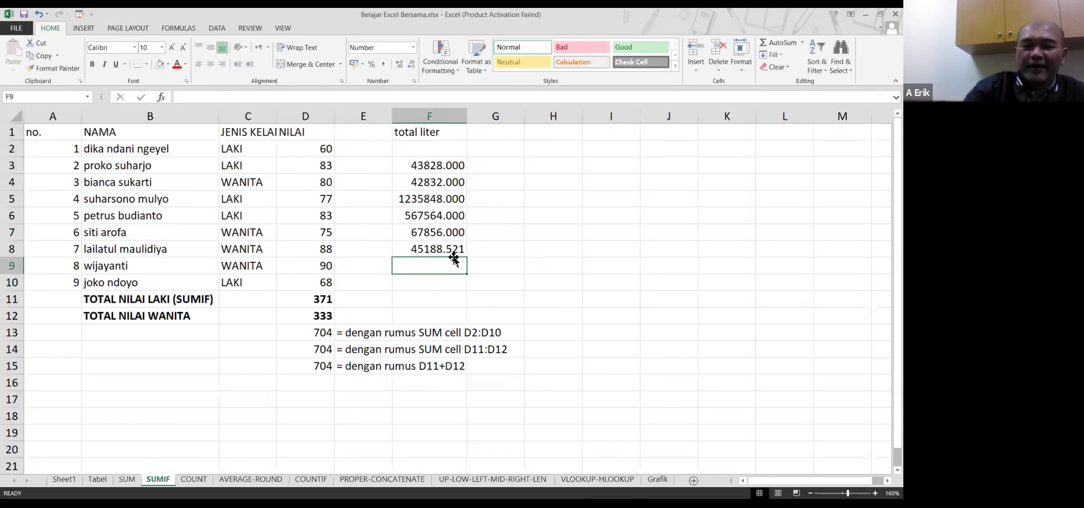
Delete the values in F3:F9 and the 'total liter' heading in F1
{"action": "left_click_drag", "start_coordinate": [452, 266], "coordinate": [450, 167]}
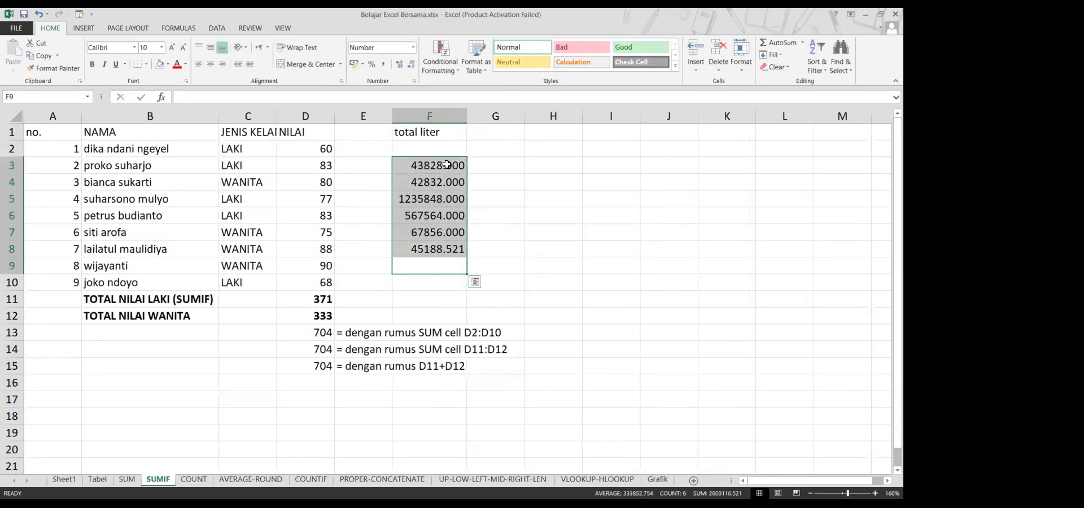
{"action": "key", "text": "Delete"}
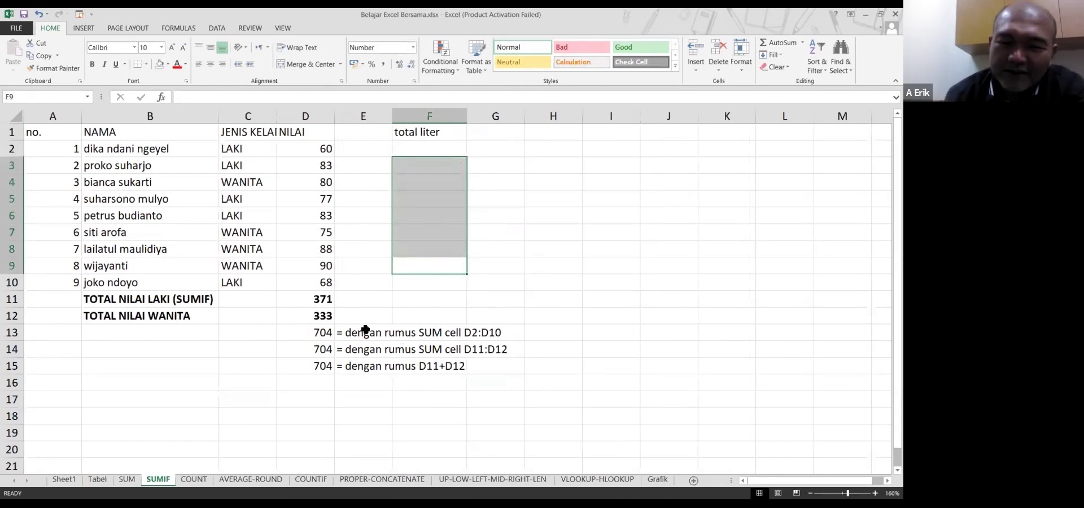
{"action": "left_click", "coordinate": [428, 134]}
{"action": "key", "text": "Delete"}
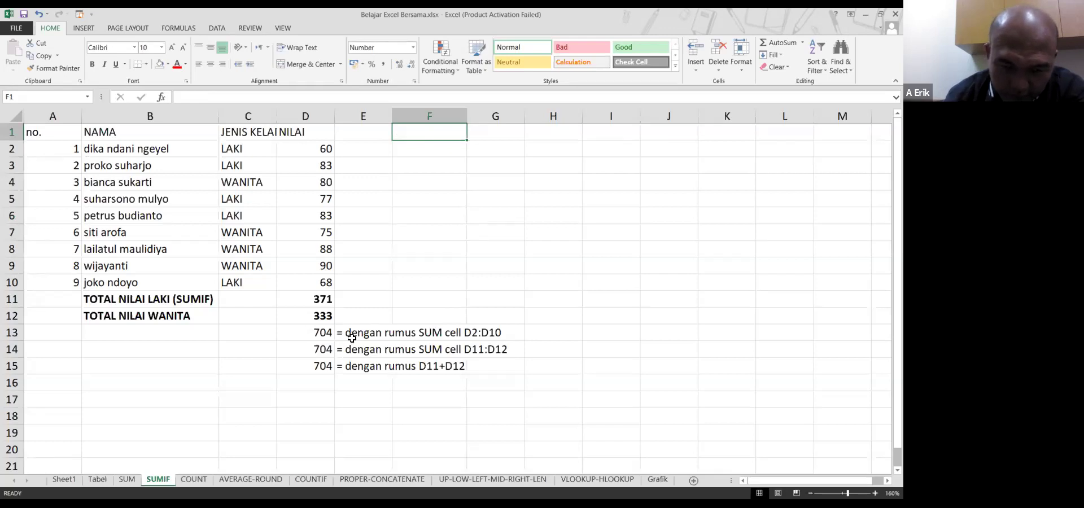
On the COUNT sheet, autofit columns B, C and D and narrow column A to its numbers
{"action": "left_click", "coordinate": [193, 479]}
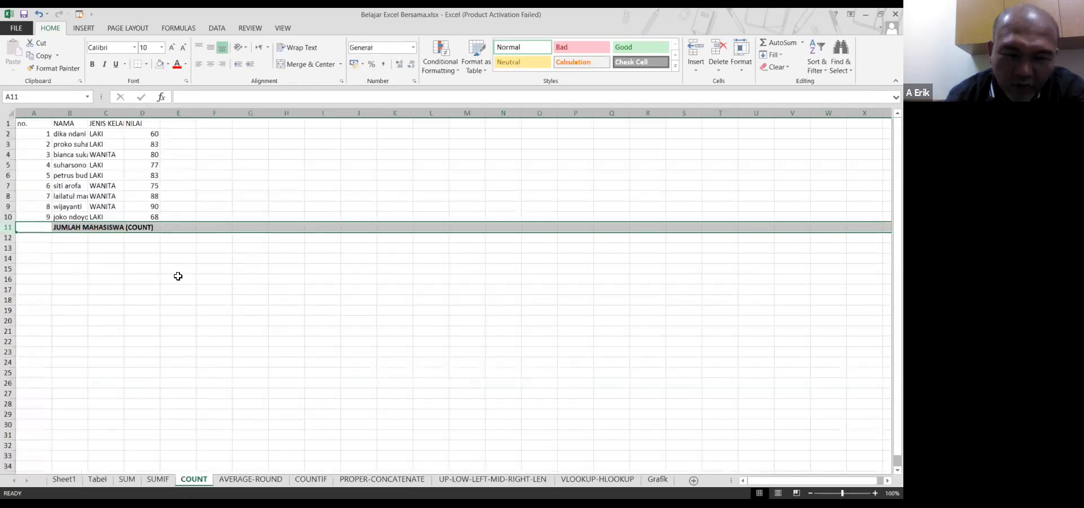
{"action": "left_click", "coordinate": [70, 244]}
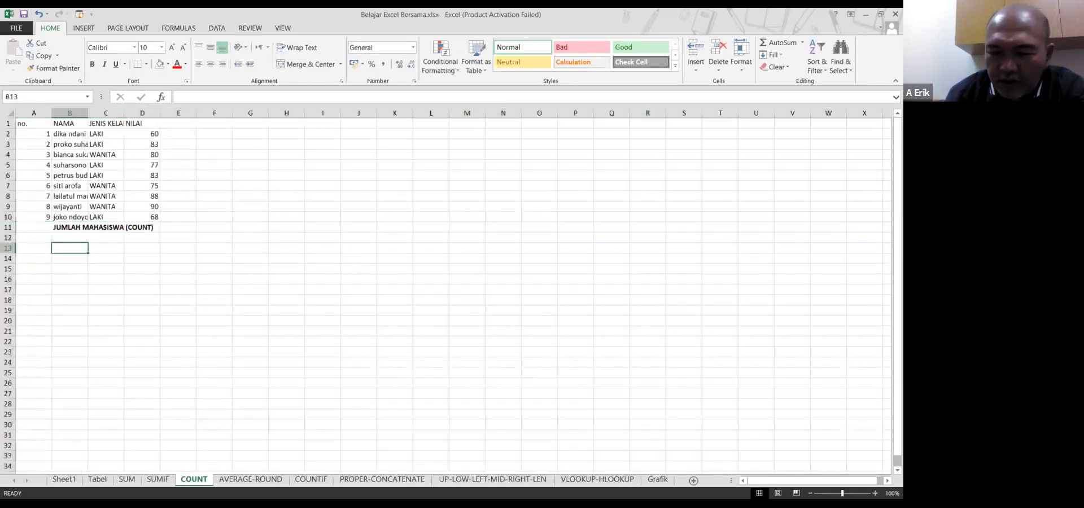
{"action": "scroll", "coordinate": [859, 479], "scroll_direction": "up", "scroll_amount": 4}
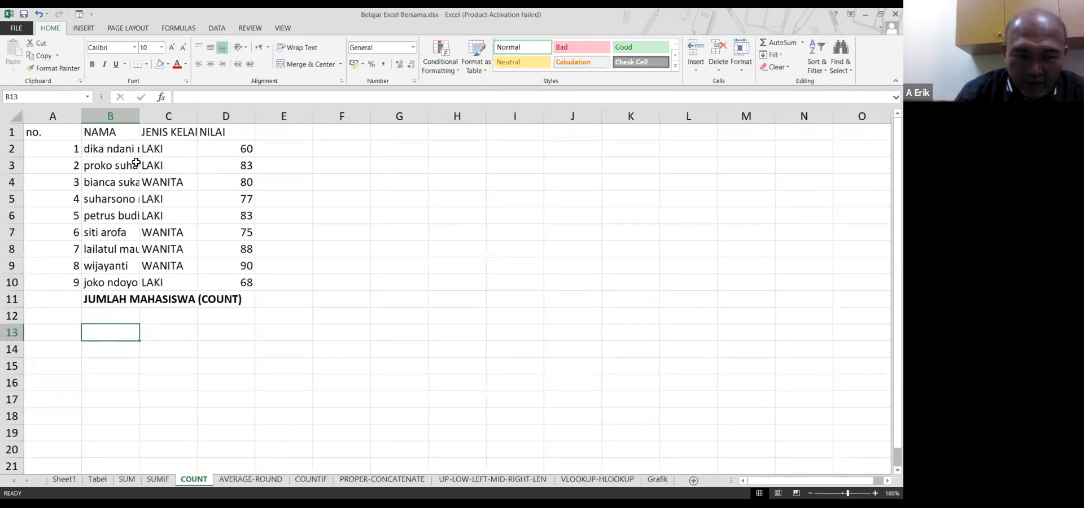
{"action": "double_click", "coordinate": [139, 117]}
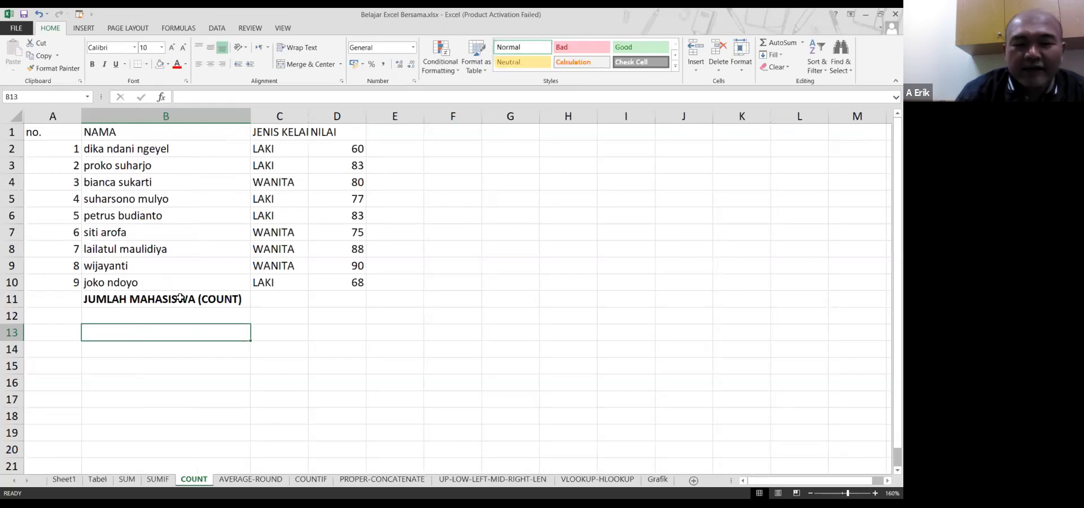
{"action": "double_click", "coordinate": [308, 116]}
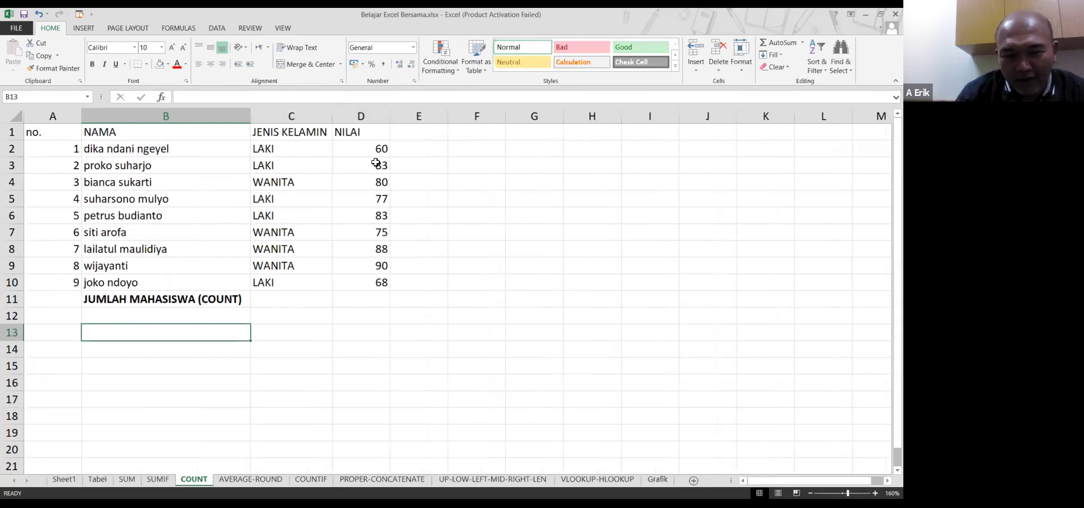
{"action": "double_click", "coordinate": [390, 115]}
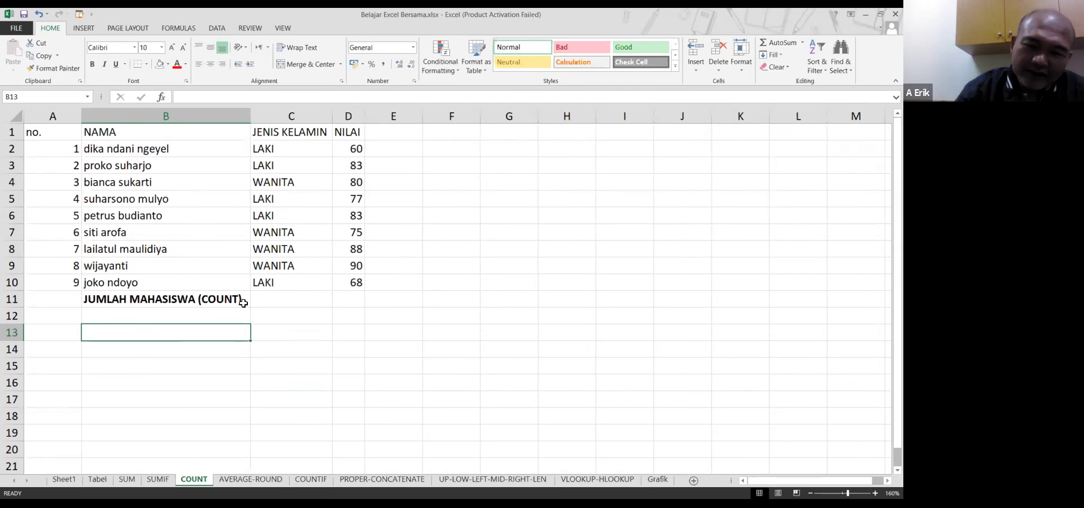
{"action": "left_click", "coordinate": [64, 139]}
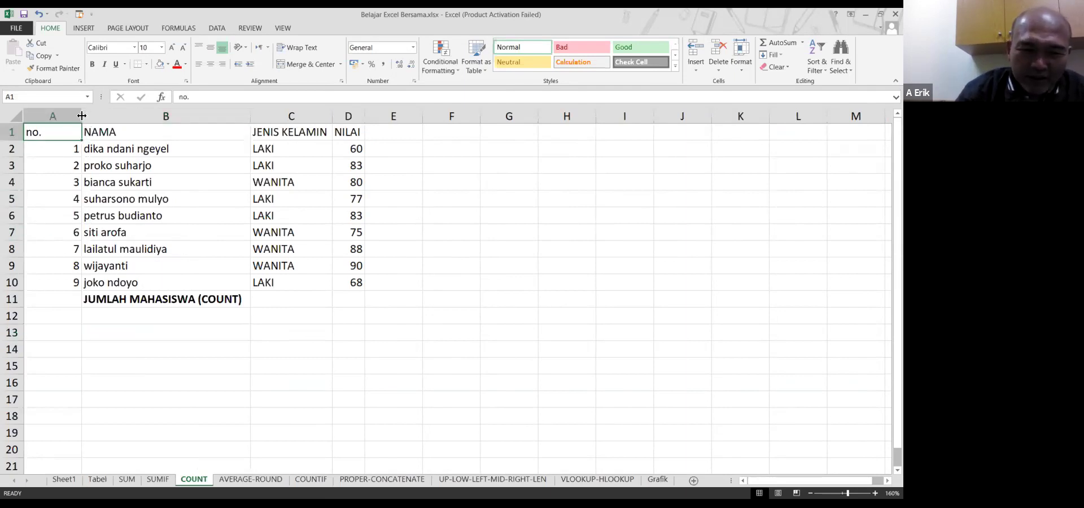
{"action": "left_click_drag", "start_coordinate": [82, 116], "coordinate": [47, 116]}
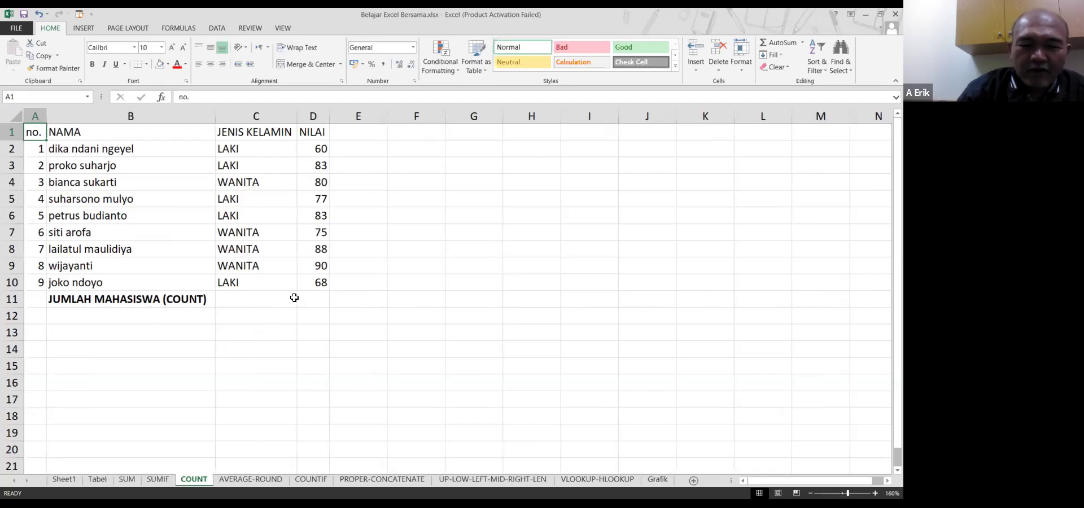
{"action": "left_click", "coordinate": [275, 303]}
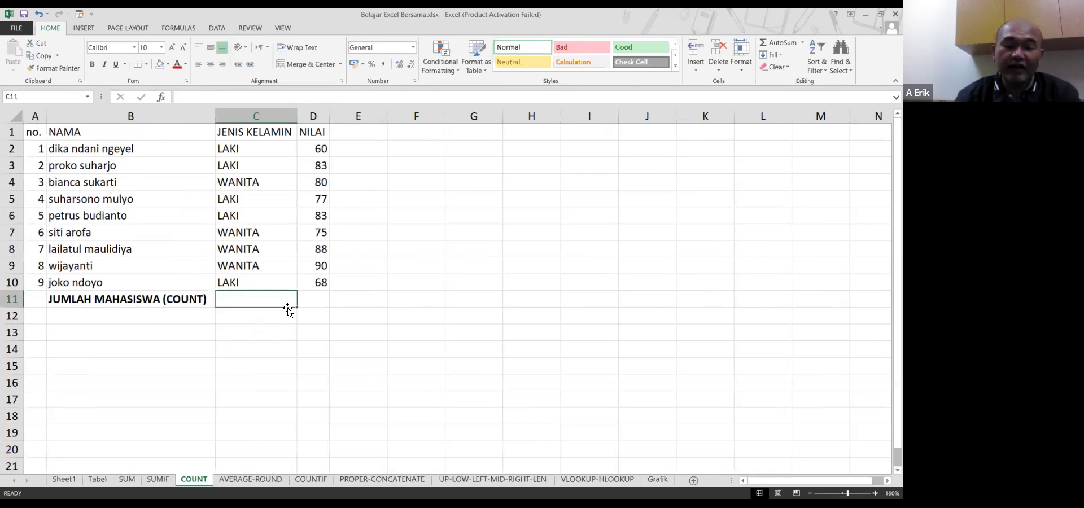
Cancel two unwanted SUMIF function entries started in C11
{"action": "type", "text": "="}
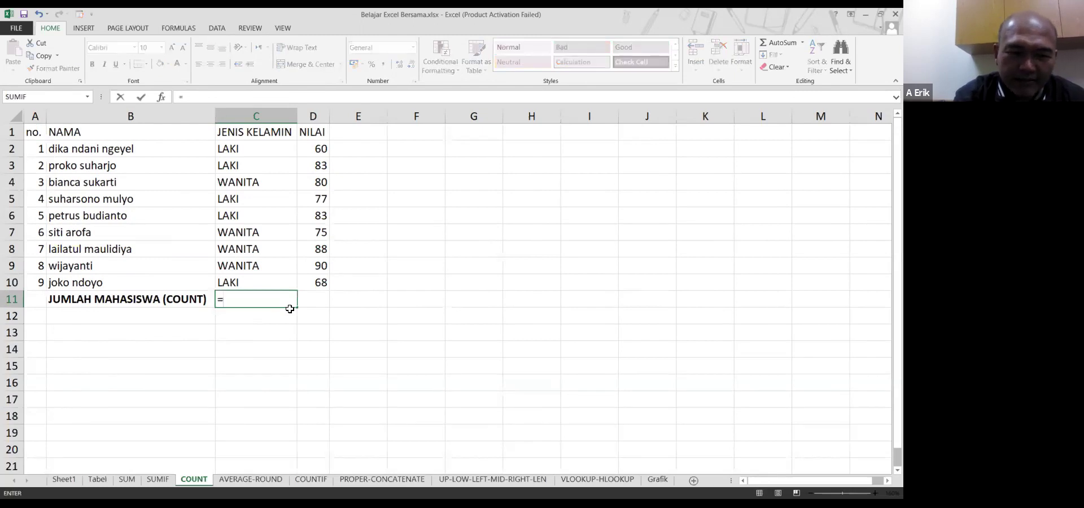
{"action": "left_click", "coordinate": [70, 99]}
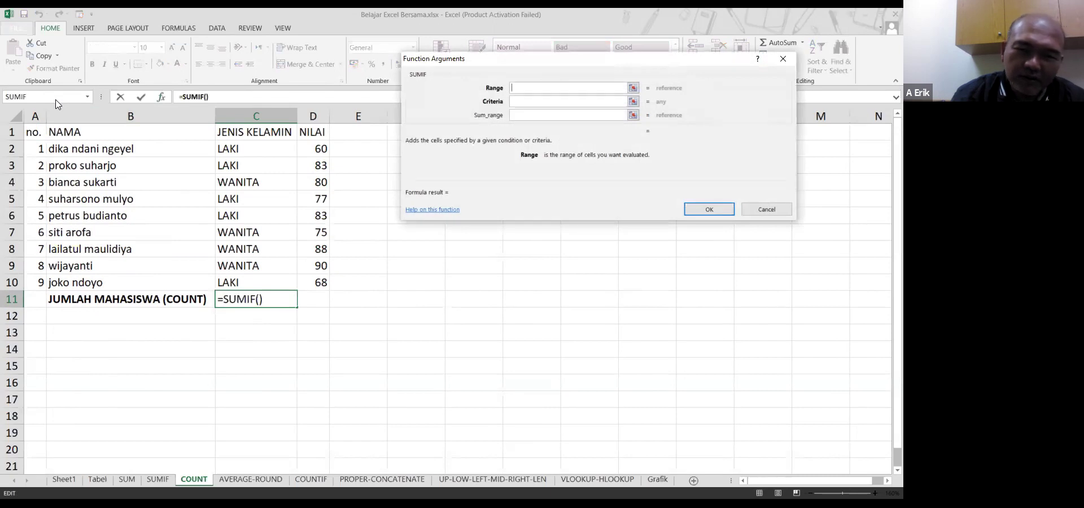
{"action": "key", "text": "Escape"}
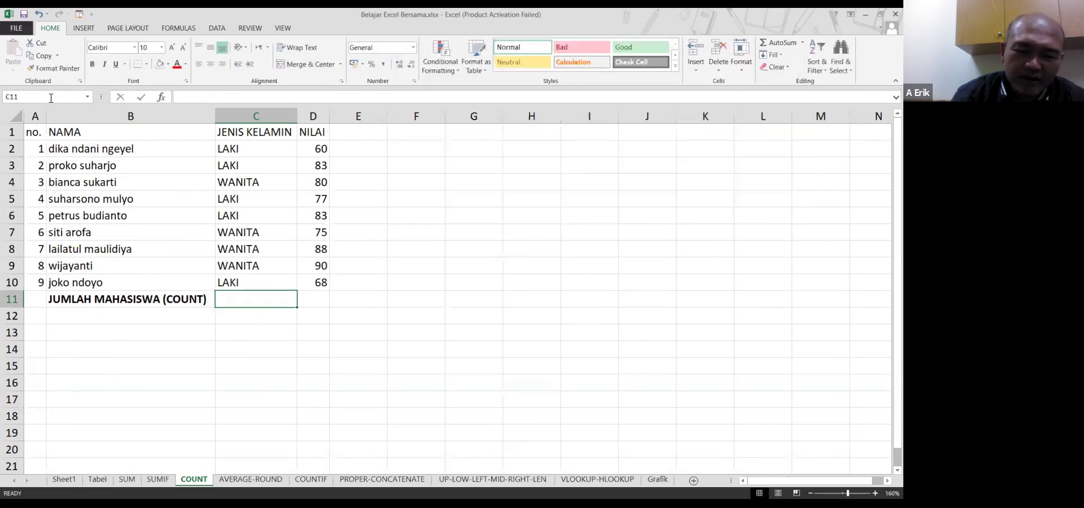
{"action": "type", "text": "="}
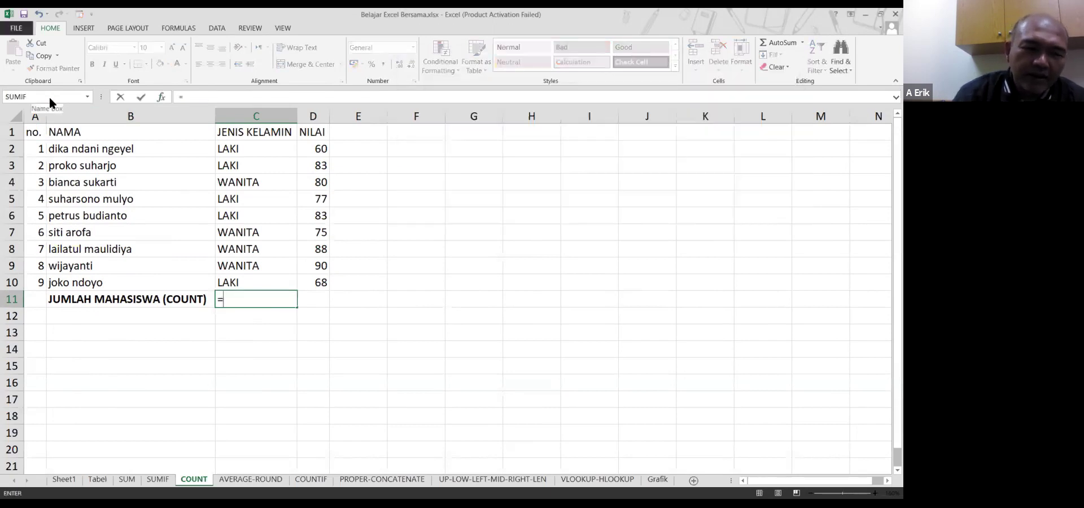
{"action": "left_click", "coordinate": [49, 96]}
{"action": "key", "text": "Escape"}
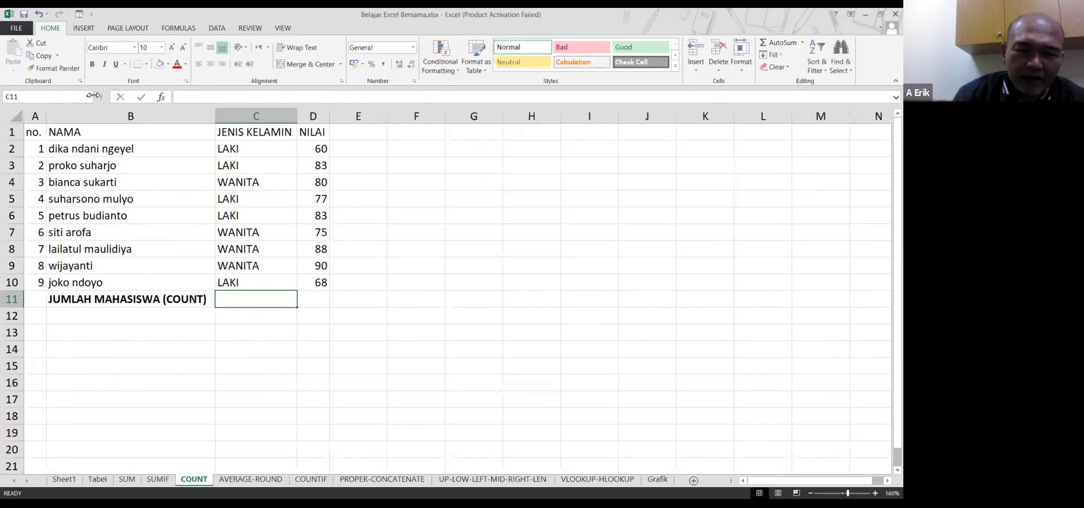
Enter =COUNT(B2:B10) in C11 from the recent functions list, returning 0
{"action": "type", "text": "="}
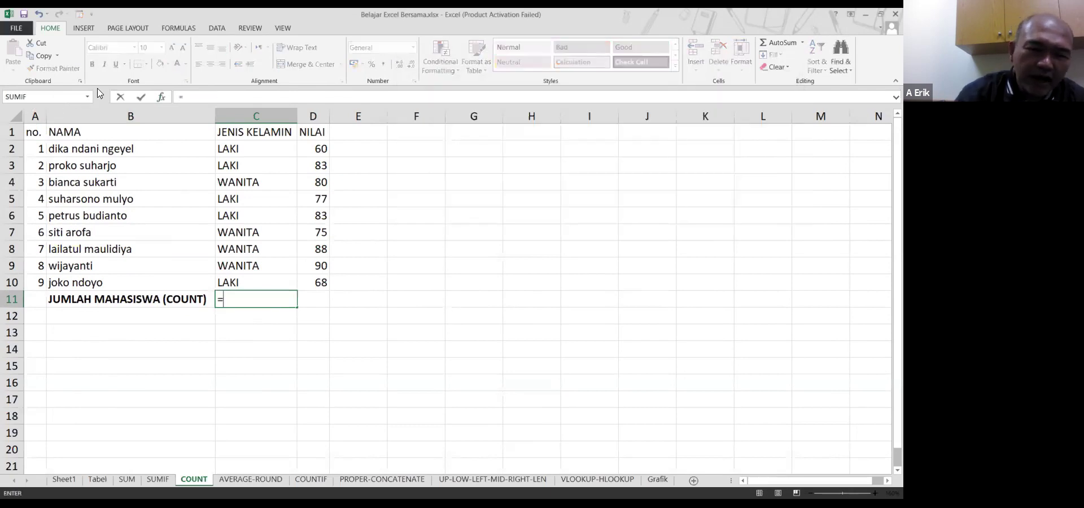
{"action": "left_click", "coordinate": [87, 98]}
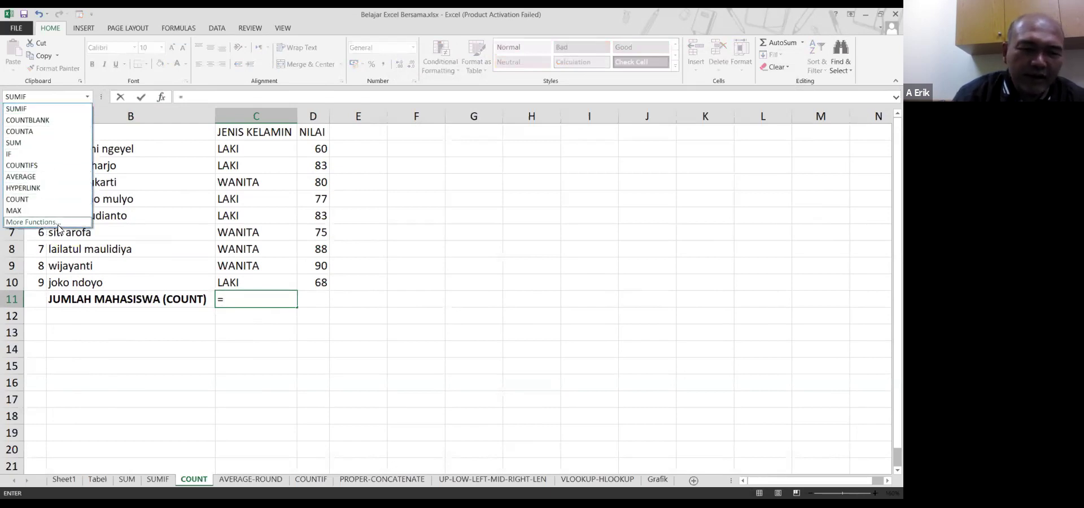
{"action": "left_click", "coordinate": [34, 199]}
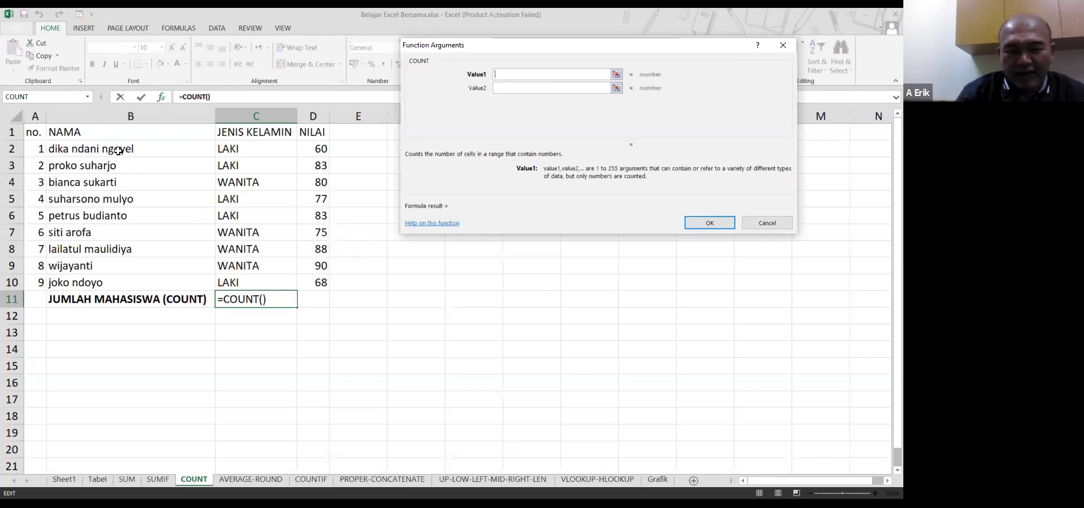
{"action": "left_click", "coordinate": [122, 151]}
{"action": "left_click_drag", "start_coordinate": [122, 150], "coordinate": [107, 302]}
{"action": "key", "text": "Return"}
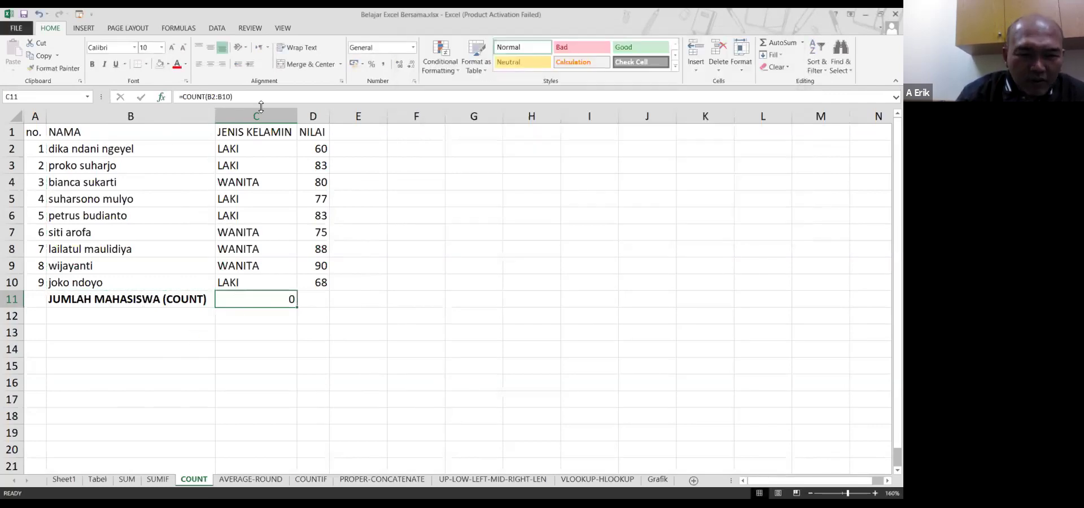
{"action": "double_click", "coordinate": [231, 306]}
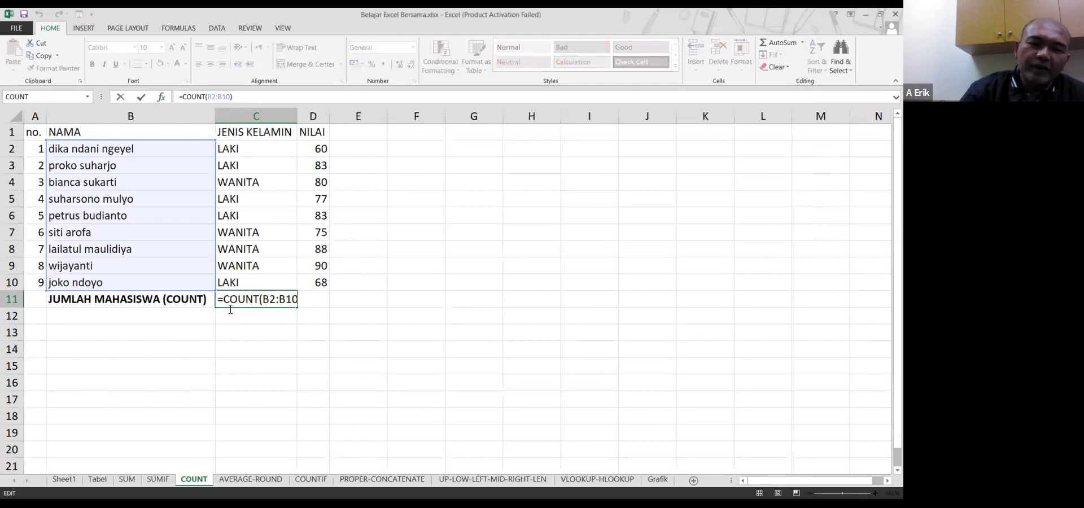
{"action": "left_click", "coordinate": [176, 302]}
{"action": "left_click", "coordinate": [255, 300]}
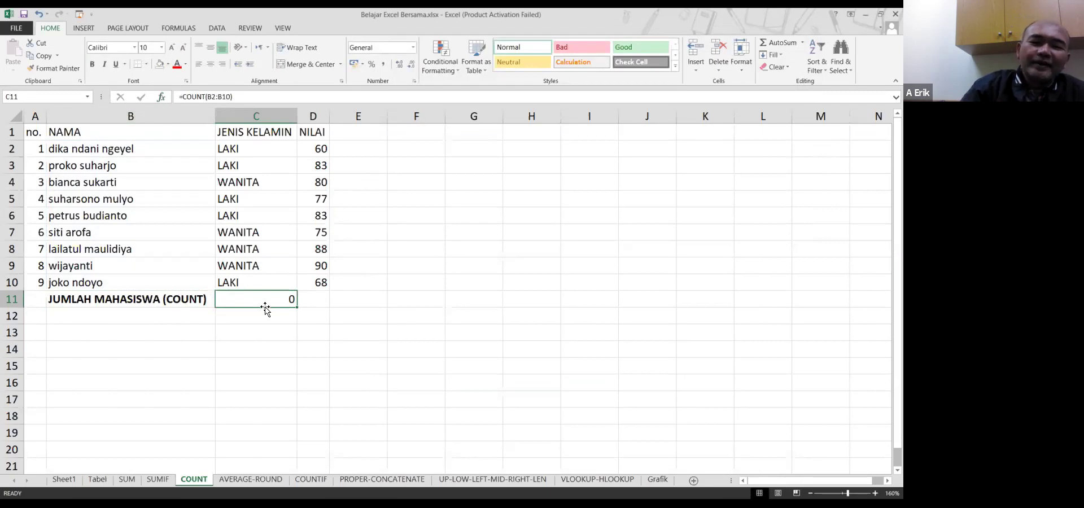
{"action": "left_click", "coordinate": [124, 480]}
{"action": "left_click", "coordinate": [155, 480]}
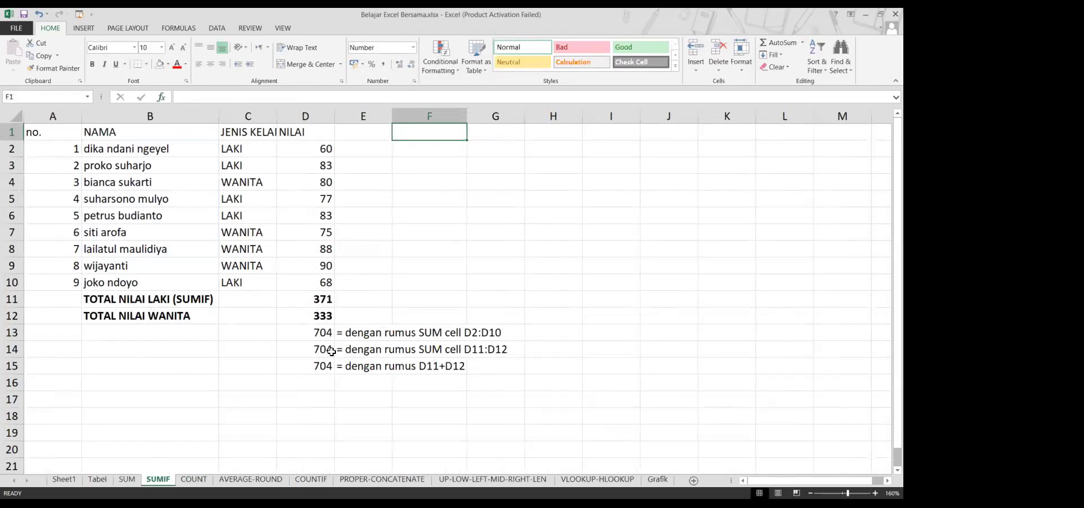
{"action": "left_click", "coordinate": [201, 481]}
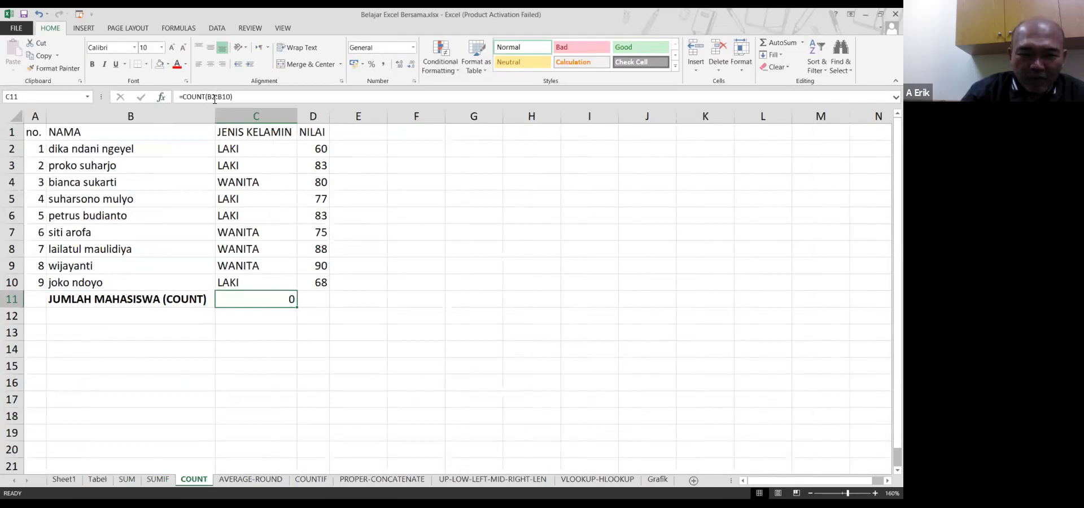
{"action": "left_click_drag", "start_coordinate": [133, 146], "coordinate": [138, 276]}
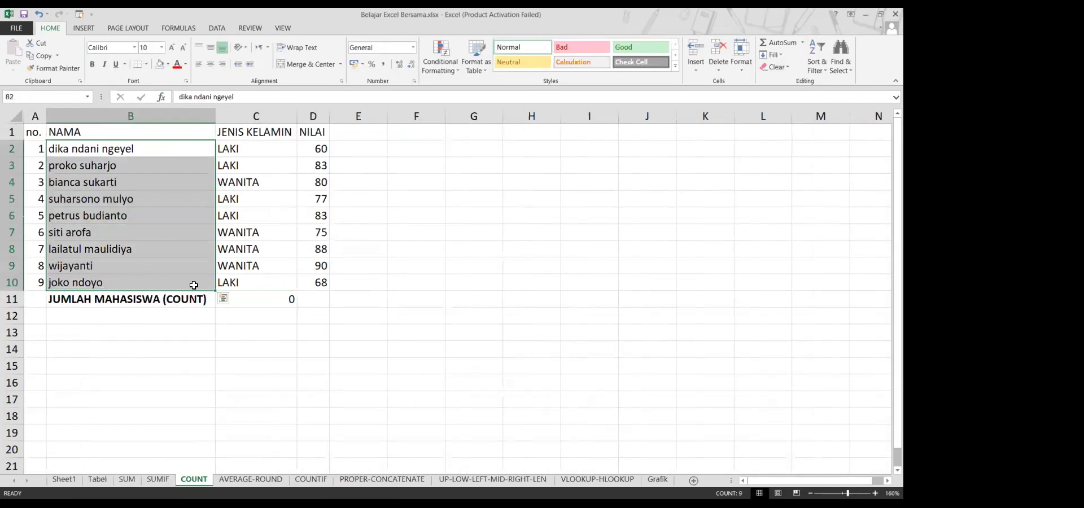
{"action": "left_click", "coordinate": [272, 307]}
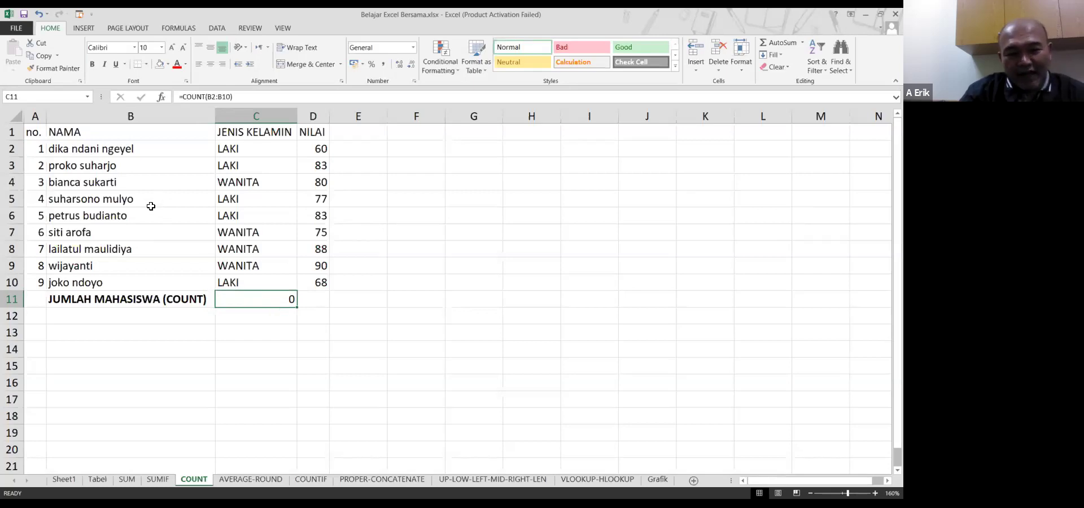
{"action": "left_click", "coordinate": [154, 170]}
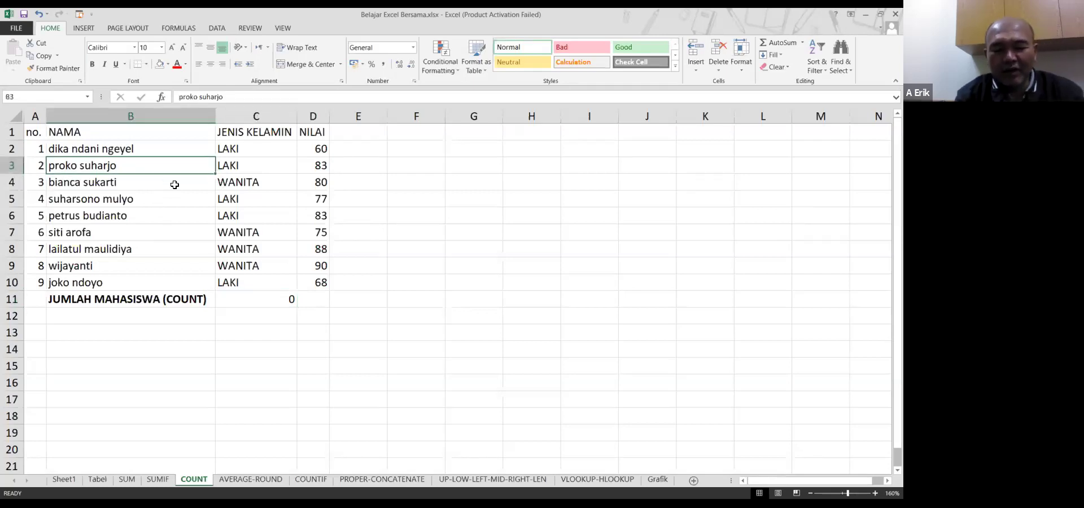
{"action": "type", "text": "78"}
{"action": "key", "text": "Return"}
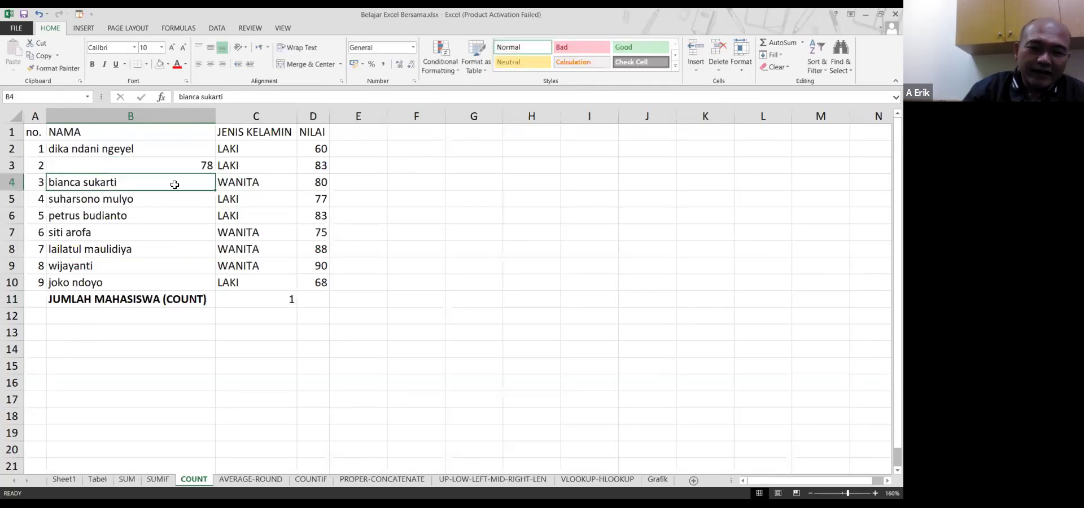
{"action": "left_click", "coordinate": [289, 298]}
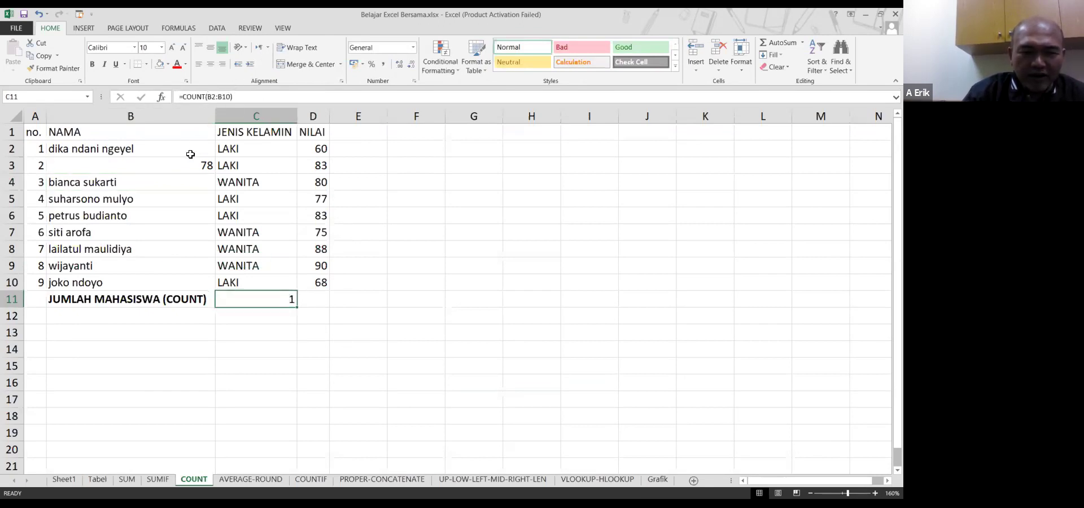
{"action": "left_click_drag", "start_coordinate": [182, 148], "coordinate": [188, 280]}
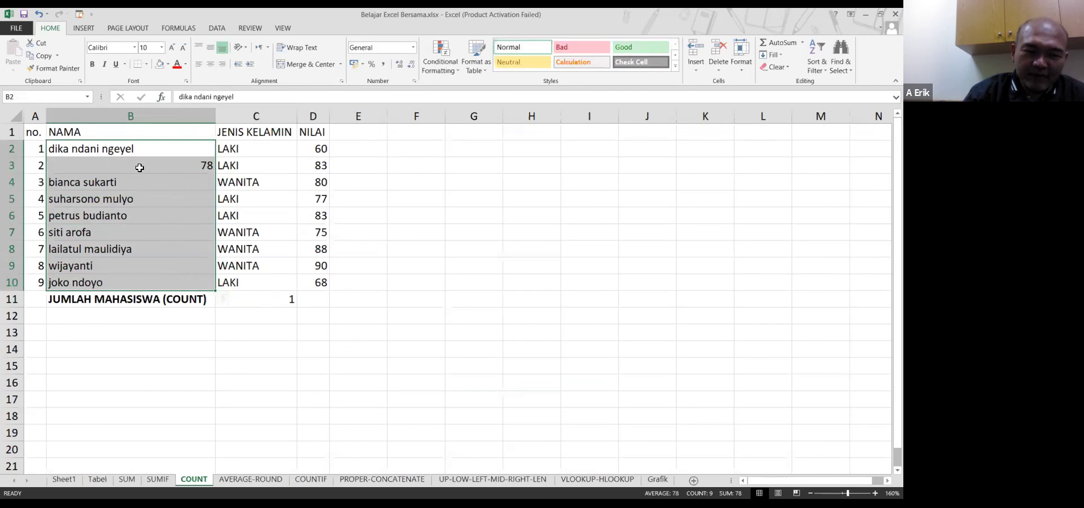
{"action": "left_click", "coordinate": [205, 166]}
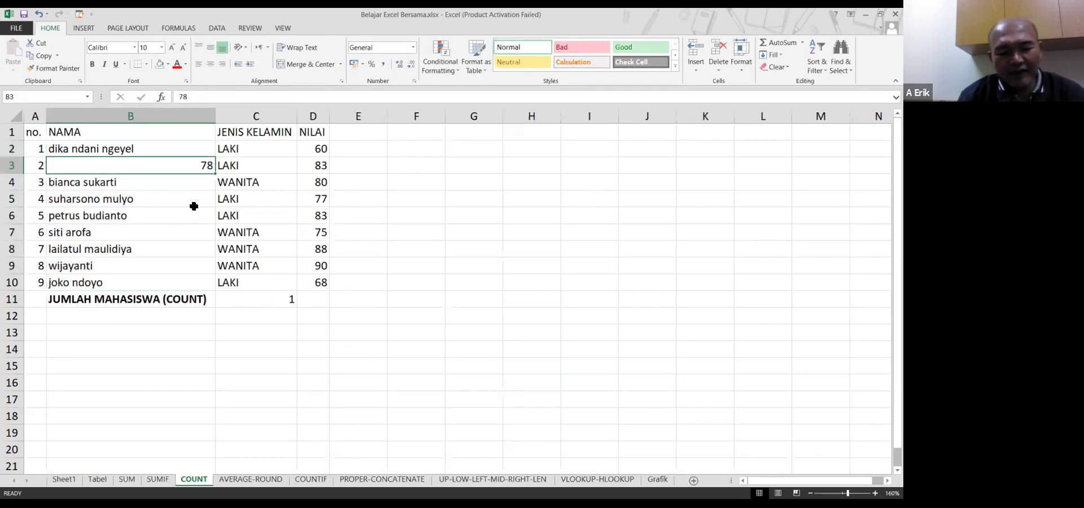
{"action": "key", "text": "ctrl+z"}
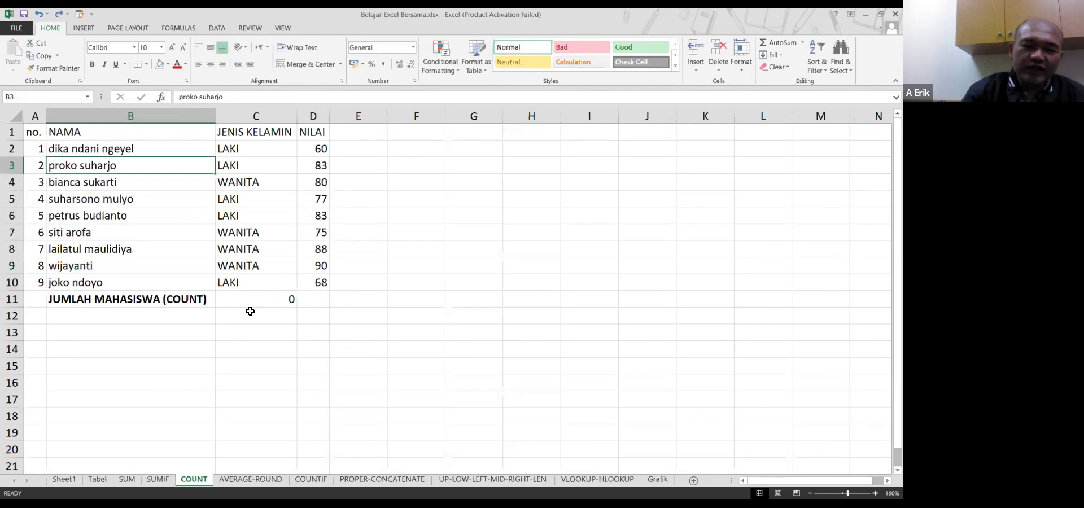
{"action": "left_click", "coordinate": [283, 300]}
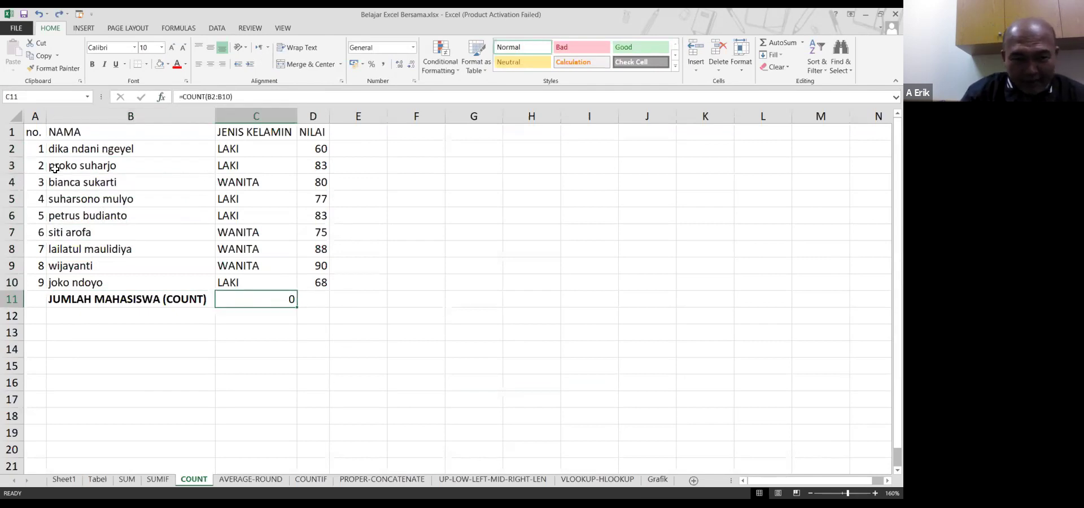
{"action": "left_click_drag", "start_coordinate": [42, 148], "coordinate": [322, 281]}
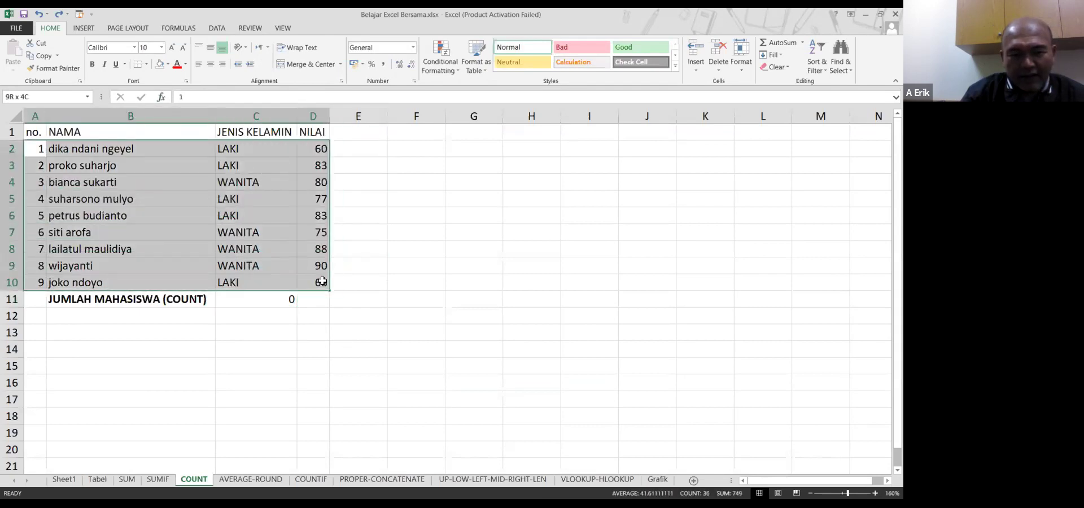
{"action": "left_click", "coordinate": [289, 299]}
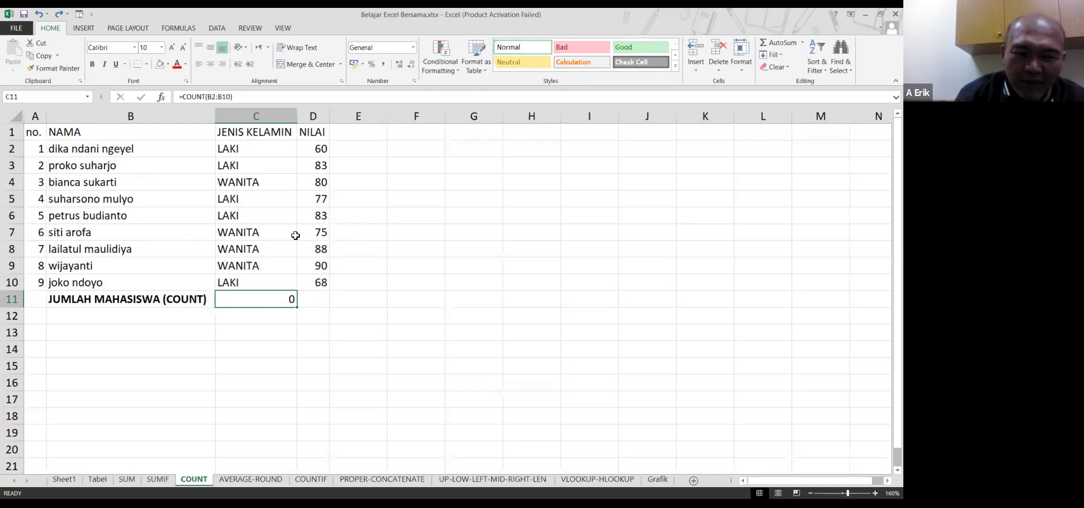
{"action": "left_click_drag", "start_coordinate": [321, 148], "coordinate": [323, 282]}
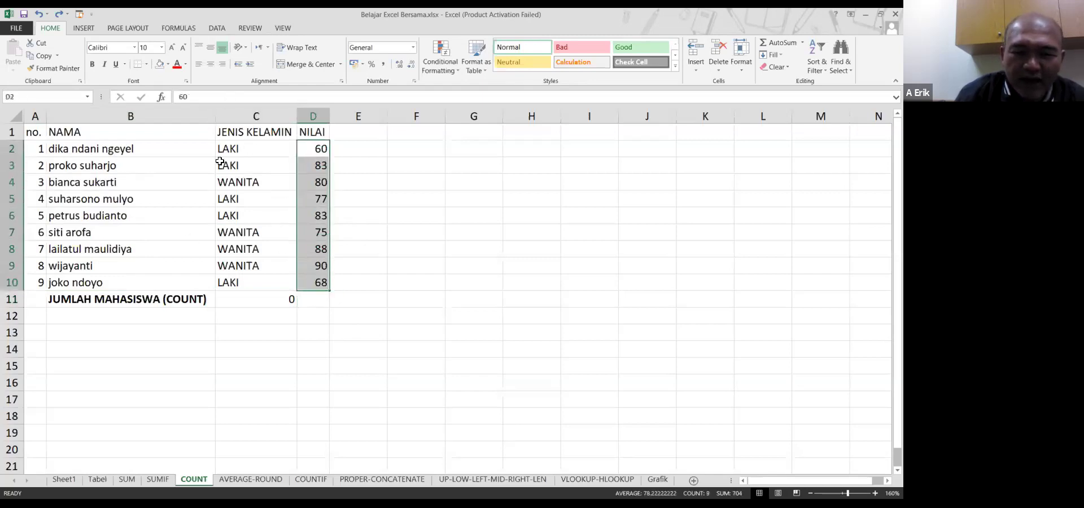
{"action": "left_click", "coordinate": [275, 301]}
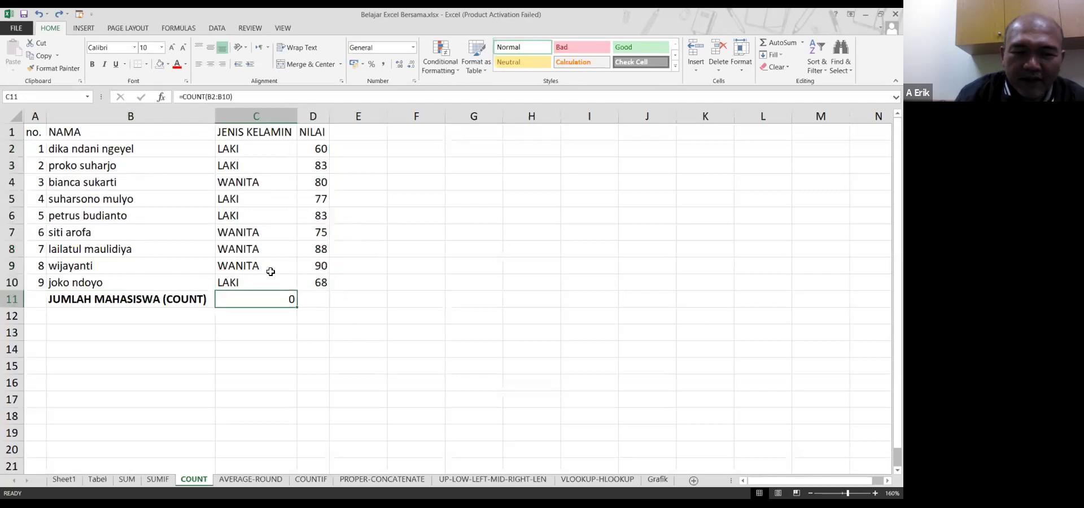
Change C11's formula from =COUNT(B2:B10) to =COUNT(D2:D10), giving 9
{"action": "left_click", "coordinate": [213, 97]}
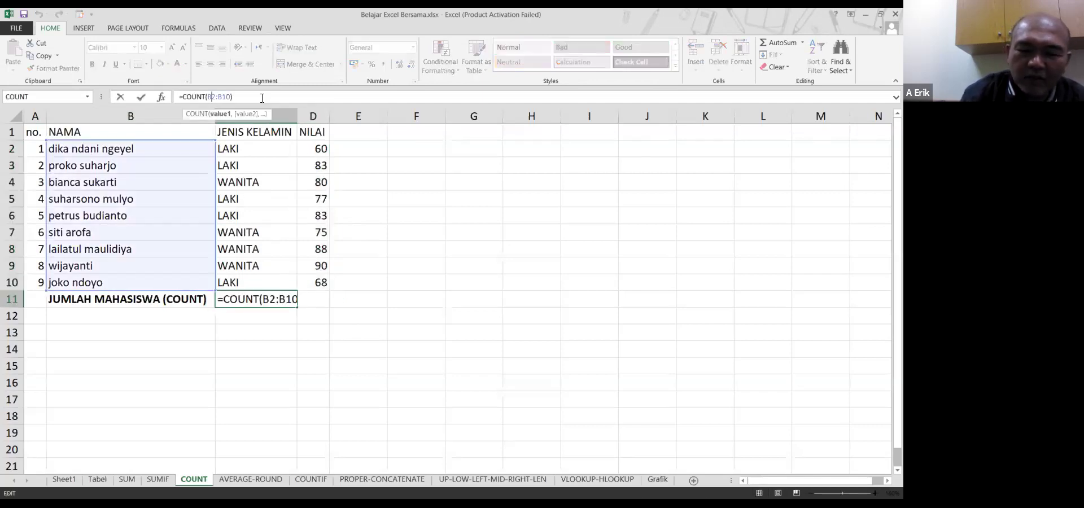
{"action": "type", "text": "c"}
{"action": "key", "text": "BackSpace"}
{"action": "type", "text": "d"}
{"action": "key", "text": "BackSpace"}
{"action": "type", "text": "d"}
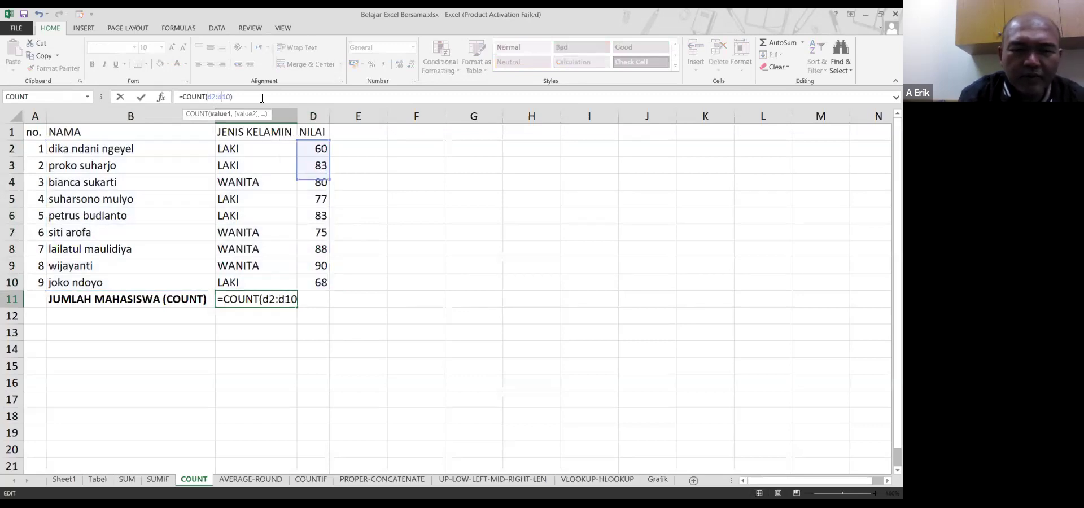
{"action": "key", "text": "Return"}
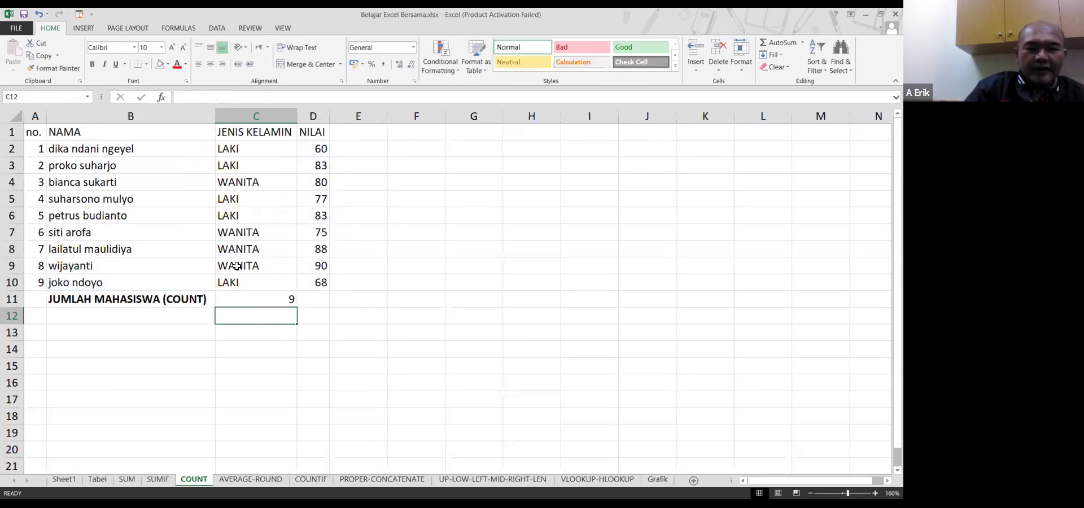
{"action": "left_click", "coordinate": [239, 300]}
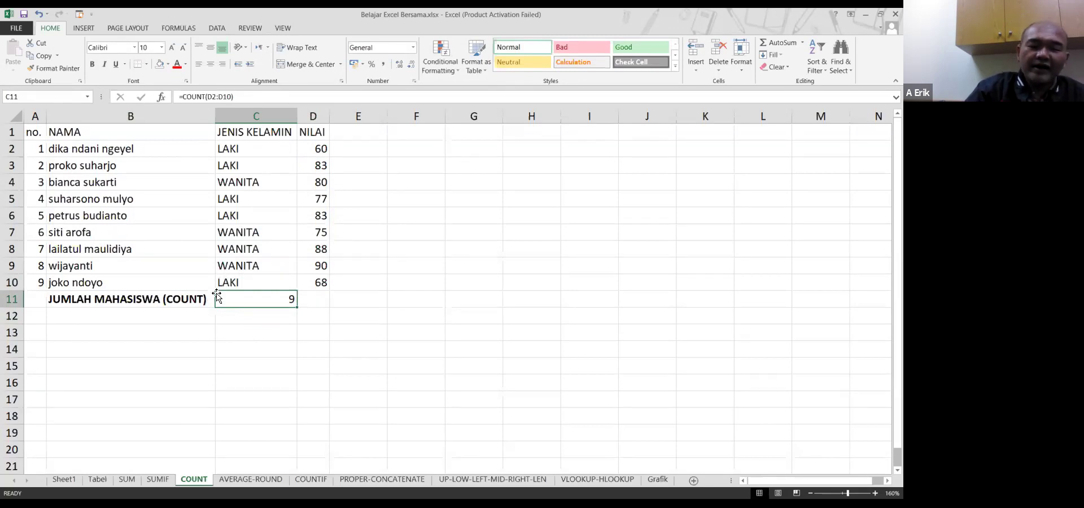
Flip through the SUMIF, SUM and COUNT sheets, then open AVERAGE-ROUND and select D14
{"action": "left_click", "coordinate": [158, 479]}
{"action": "left_click", "coordinate": [126, 480]}
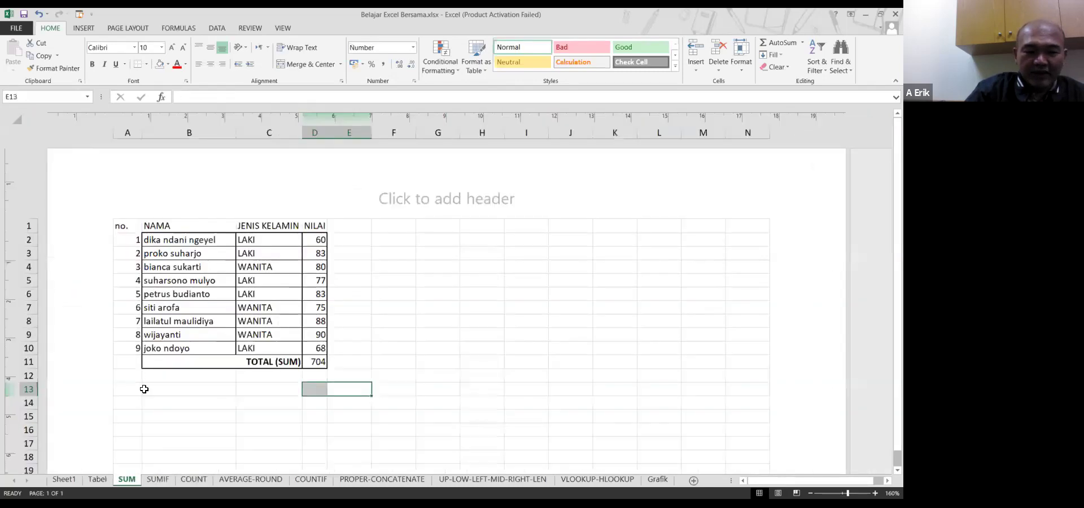
{"action": "left_click", "coordinate": [159, 480]}
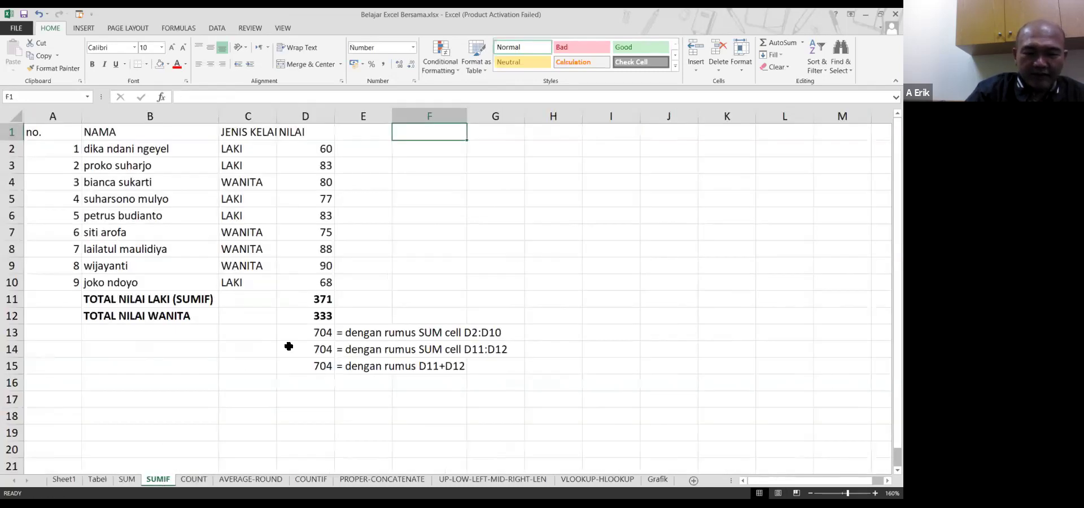
{"action": "left_click", "coordinate": [193, 479]}
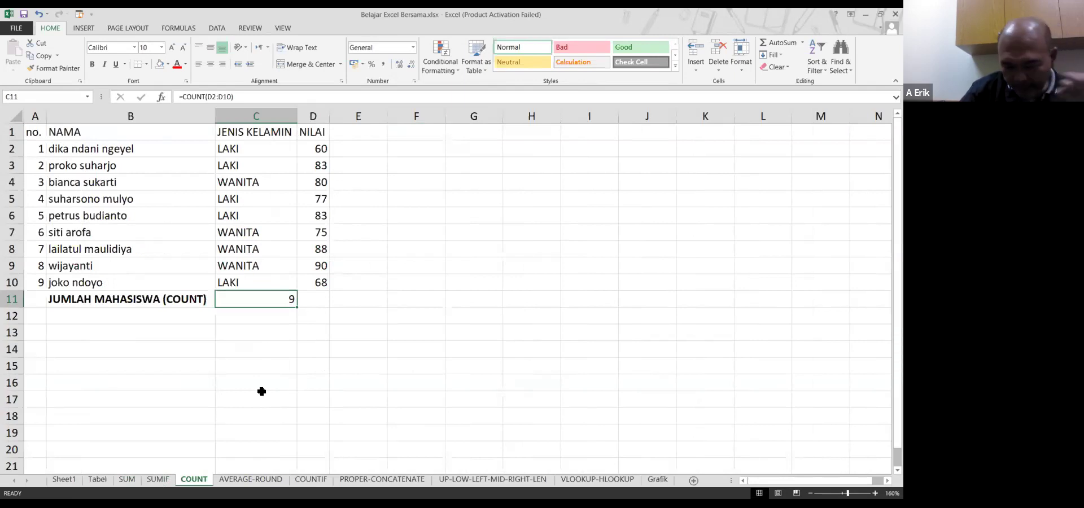
{"action": "left_click", "coordinate": [257, 477]}
{"action": "left_click", "coordinate": [148, 257]}
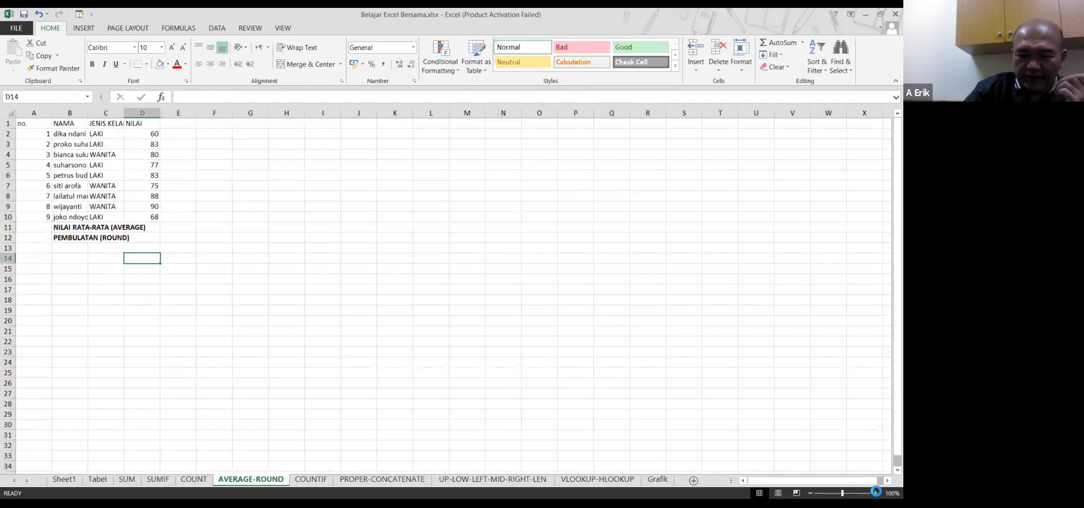
{"action": "scroll", "coordinate": [322, 234], "scroll_direction": "up", "scroll_amount": 5}
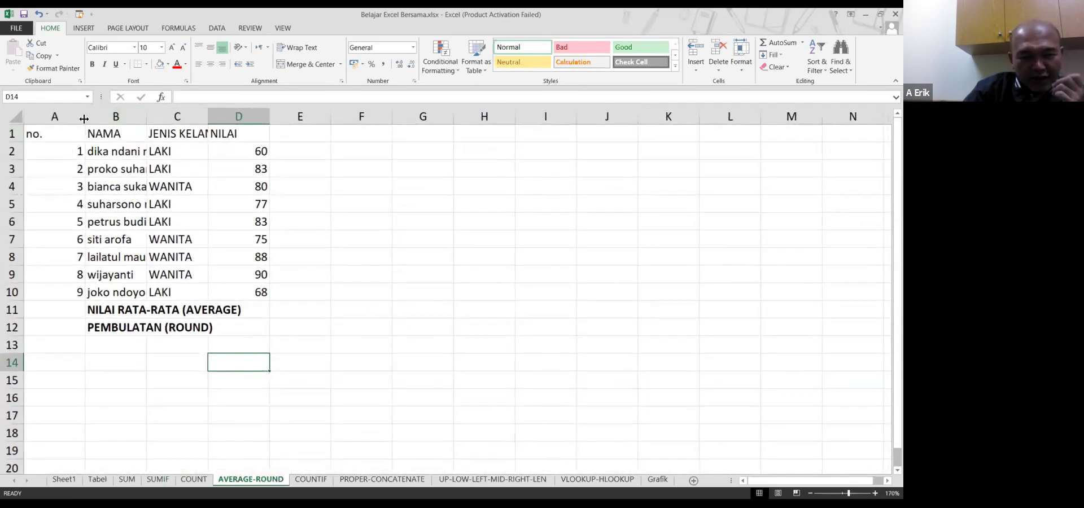
{"action": "double_click", "coordinate": [83, 119]}
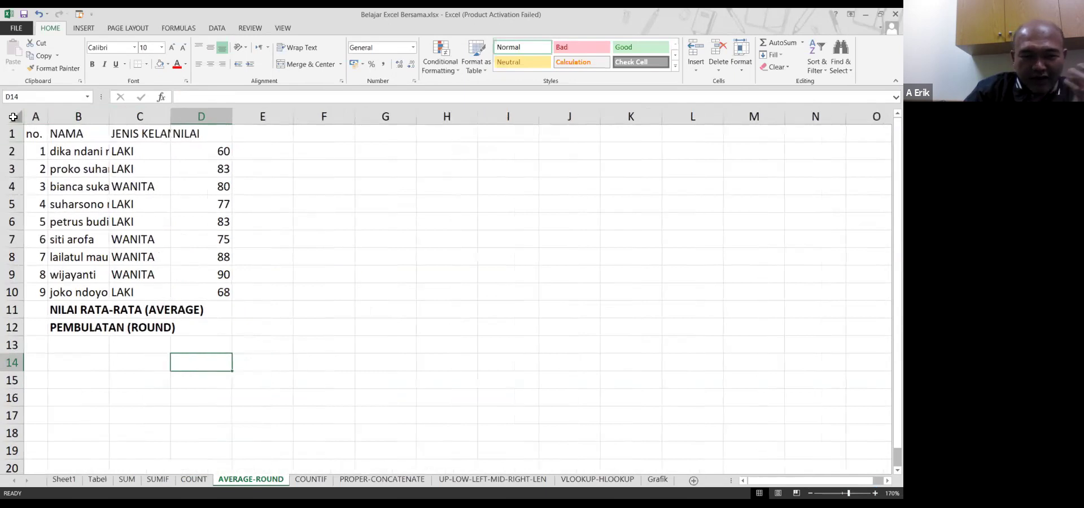
{"action": "left_click", "coordinate": [14, 117]}
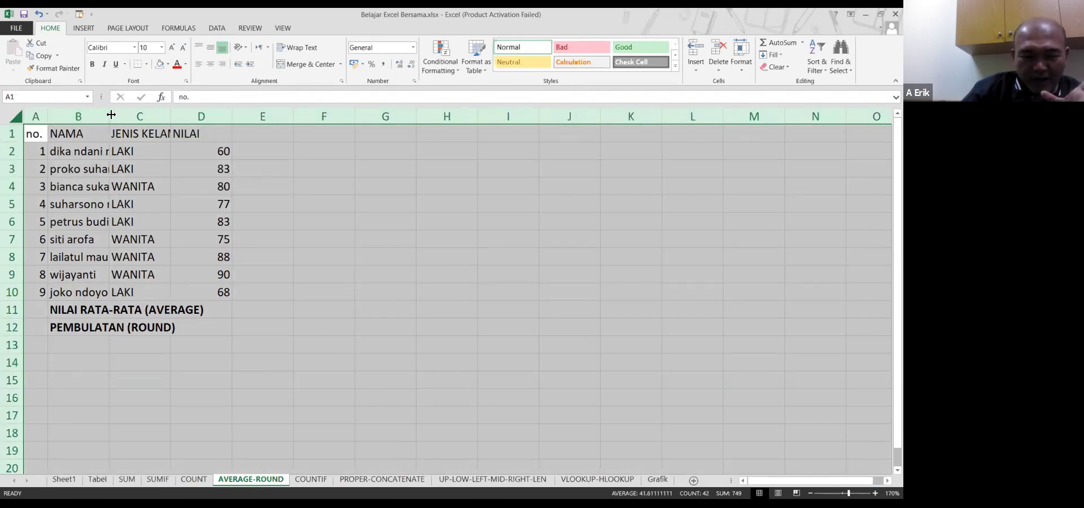
{"action": "double_click", "coordinate": [110, 115]}
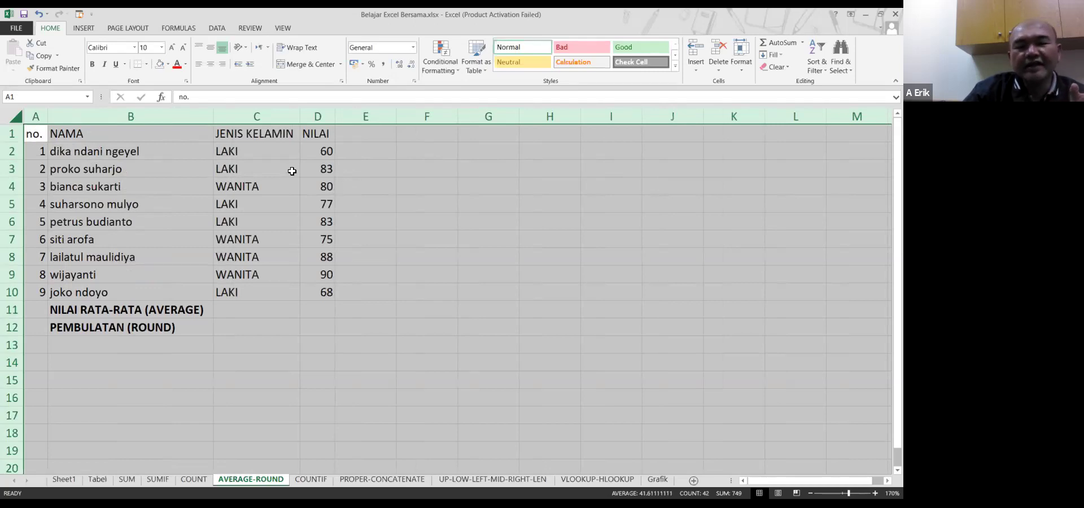
{"action": "left_click", "coordinate": [274, 172]}
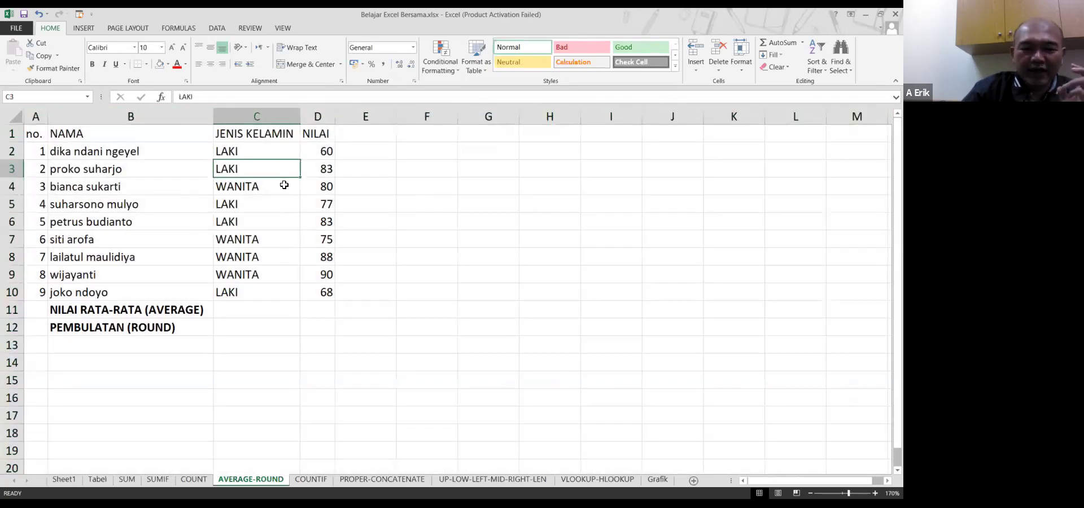
{"action": "left_click", "coordinate": [189, 315]}
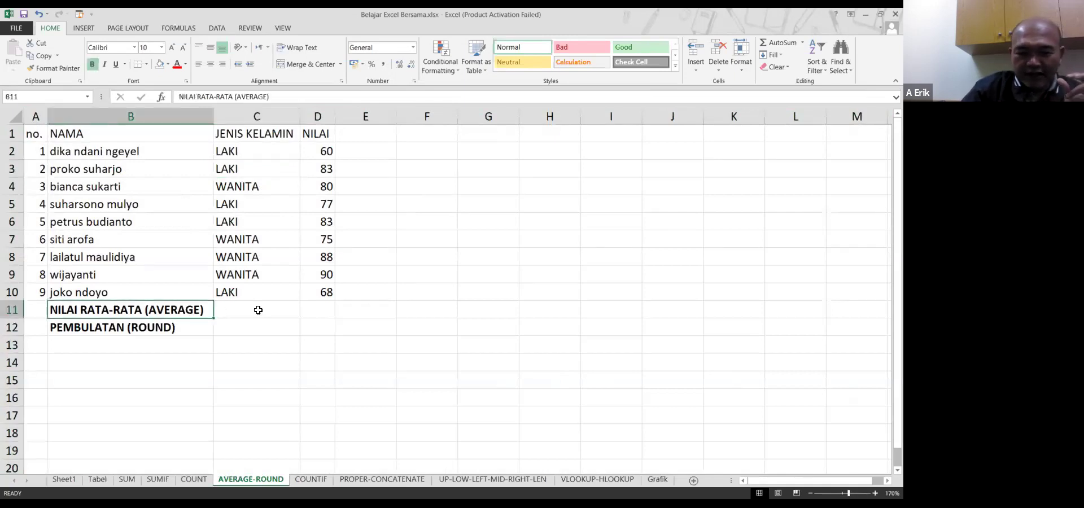
{"action": "left_click", "coordinate": [326, 312]}
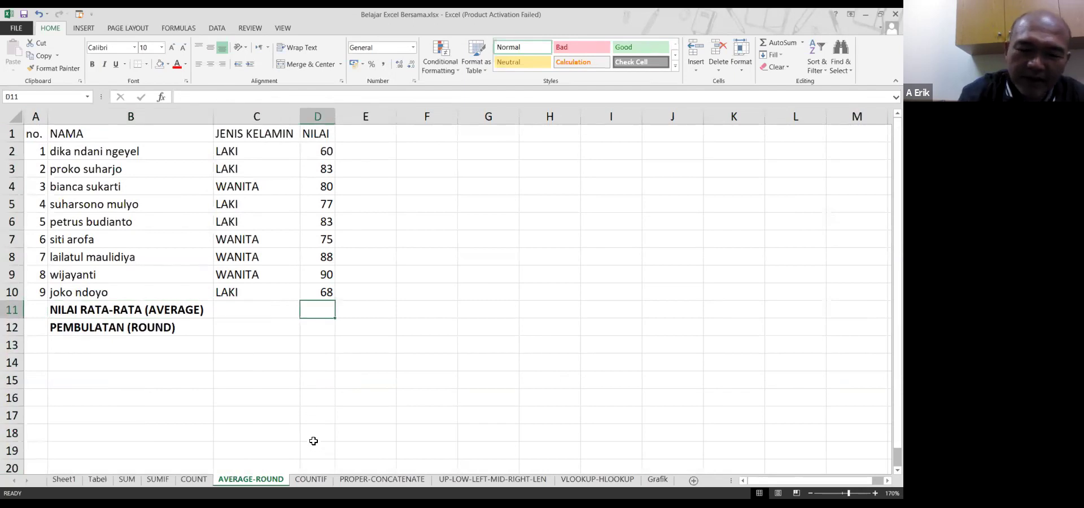
Enter =AVERAGE(D2:D10) in D11, showing 78.2
{"action": "type", "text": "=a"}
{"action": "type", "text": "vrage"}
{"action": "key", "text": "BackSpace"}
{"action": "key", "text": "BackSpace"}
{"action": "key", "text": "BackSpace"}
{"action": "key", "text": "BackSpace"}
{"action": "type", "text": "e"}
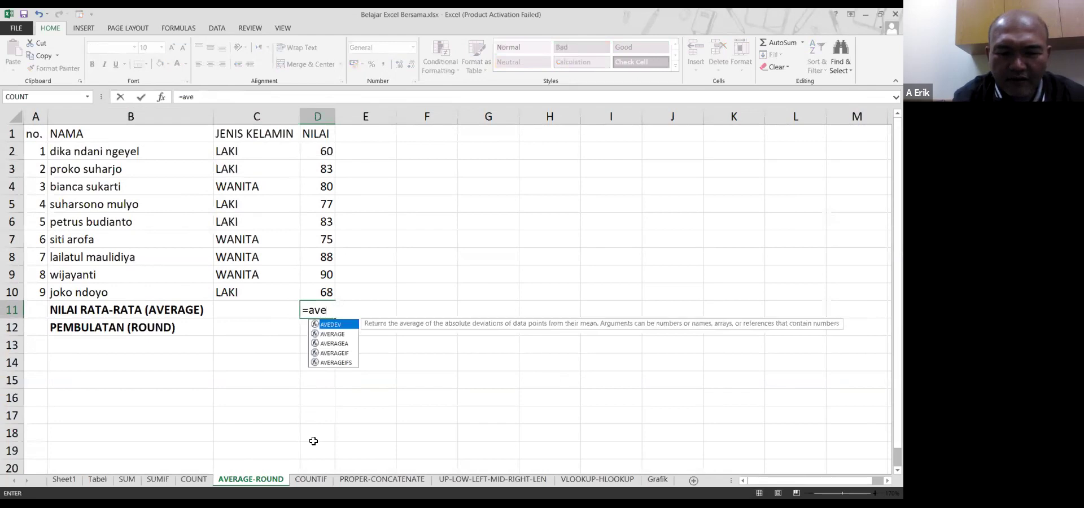
{"action": "type", "text": "rage"}
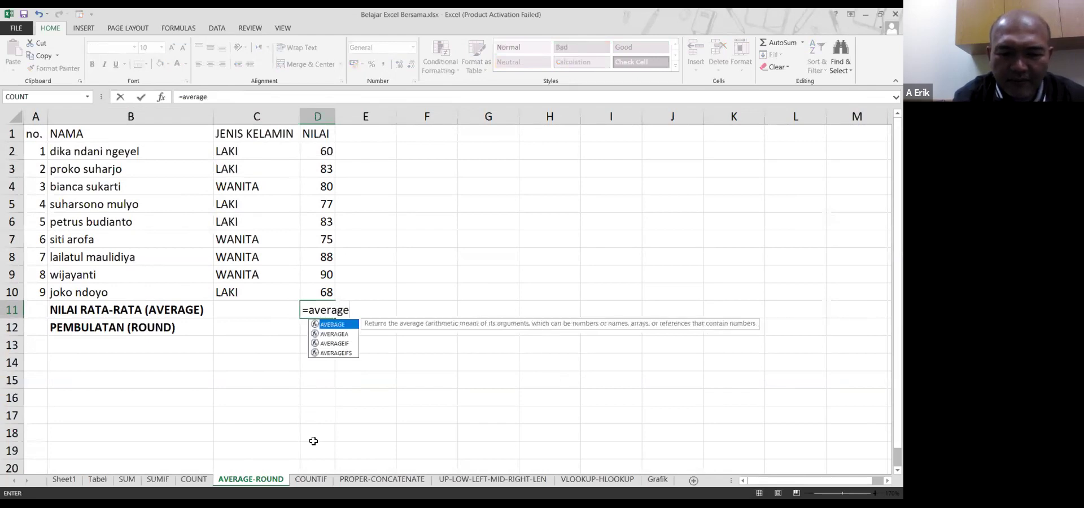
{"action": "type", "text": "("}
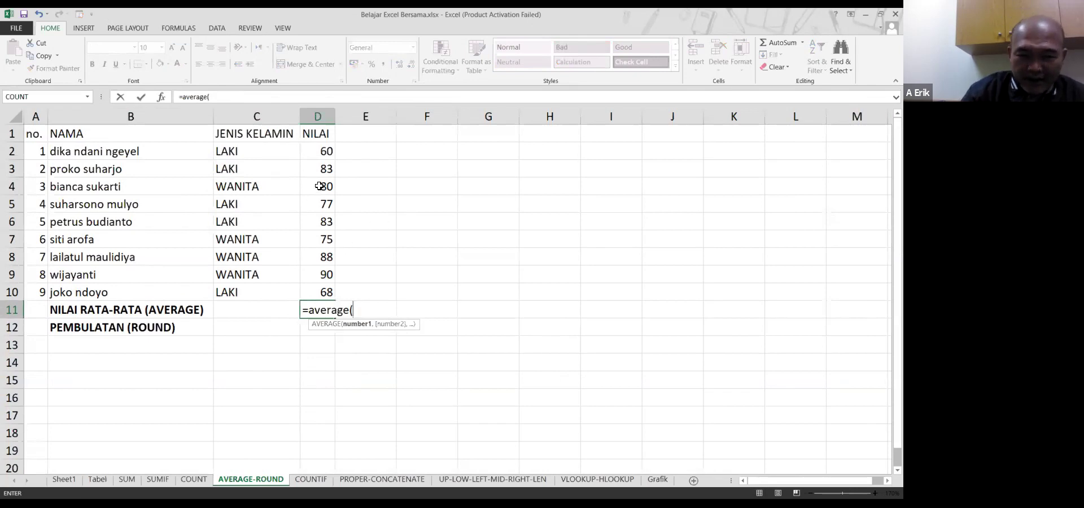
{"action": "left_click", "coordinate": [327, 151]}
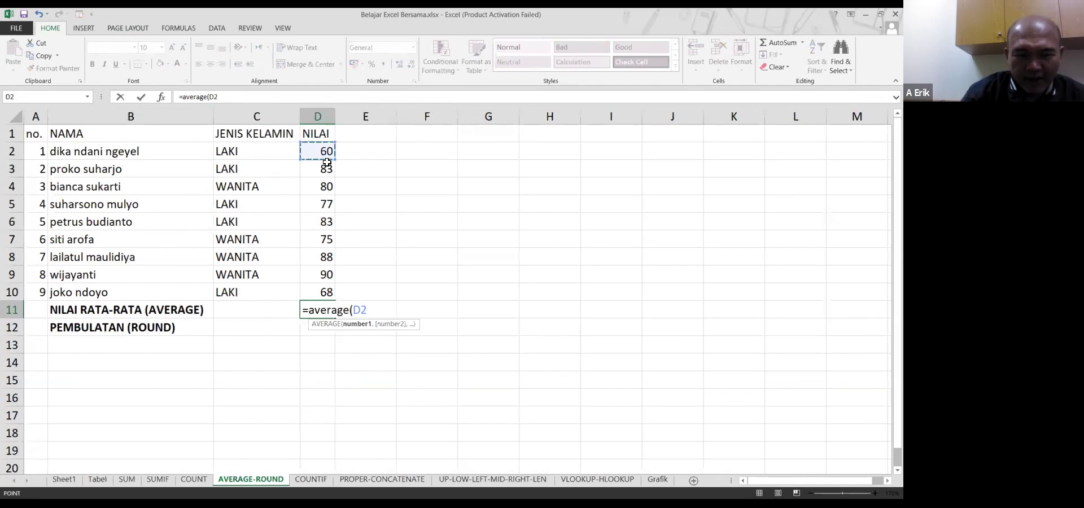
{"action": "left_click_drag", "start_coordinate": [327, 163], "coordinate": [326, 292]}
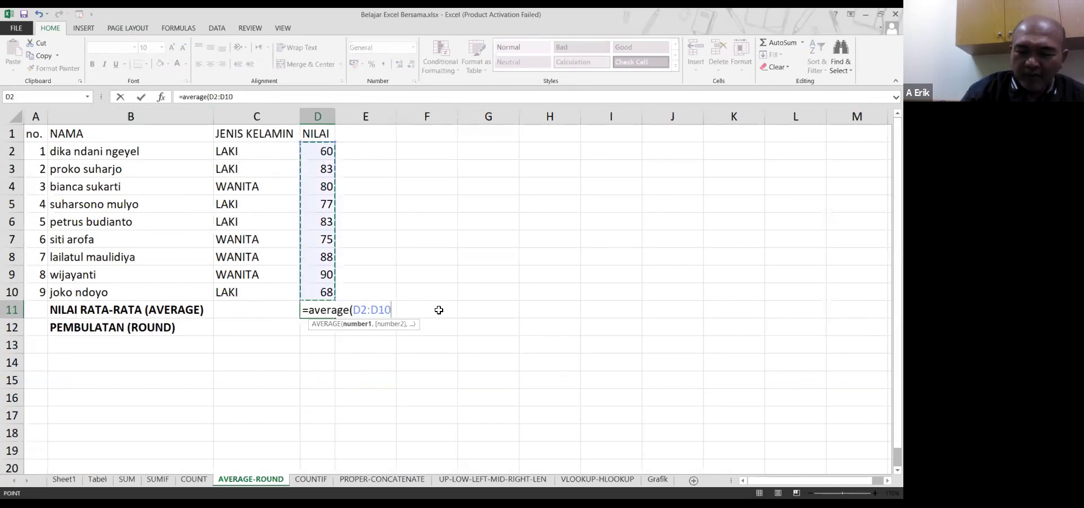
{"action": "key", "text": "Return"}
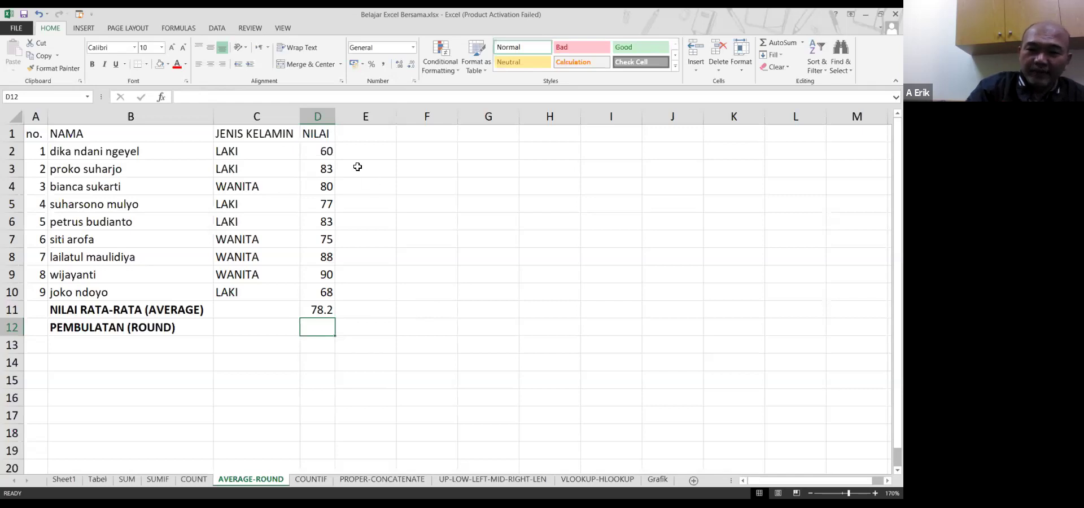
{"action": "left_click", "coordinate": [313, 320]}
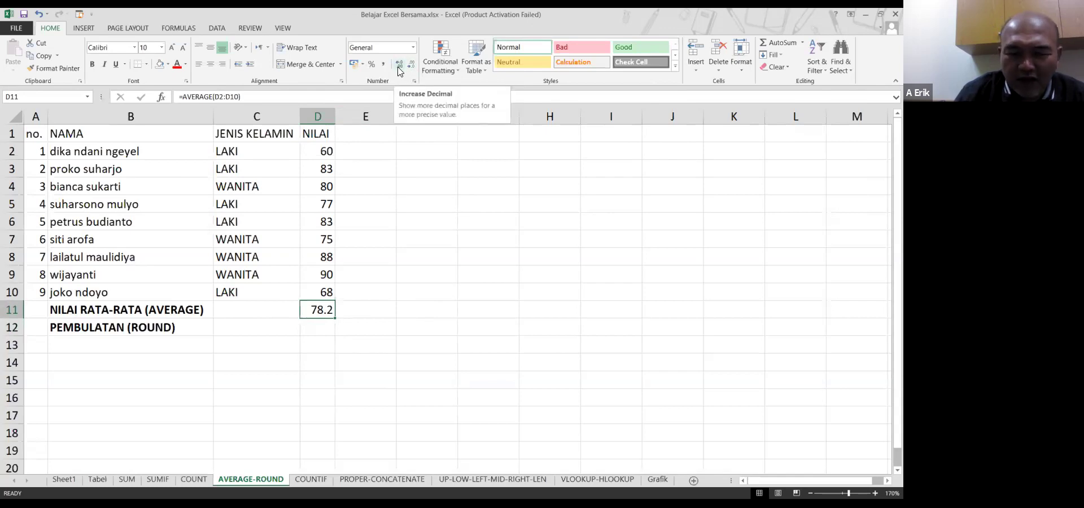
Format D11 as a number with 4 decimal places, displaying 78.2222
{"action": "left_click", "coordinate": [399, 66]}
{"action": "left_click", "coordinate": [398, 66]}
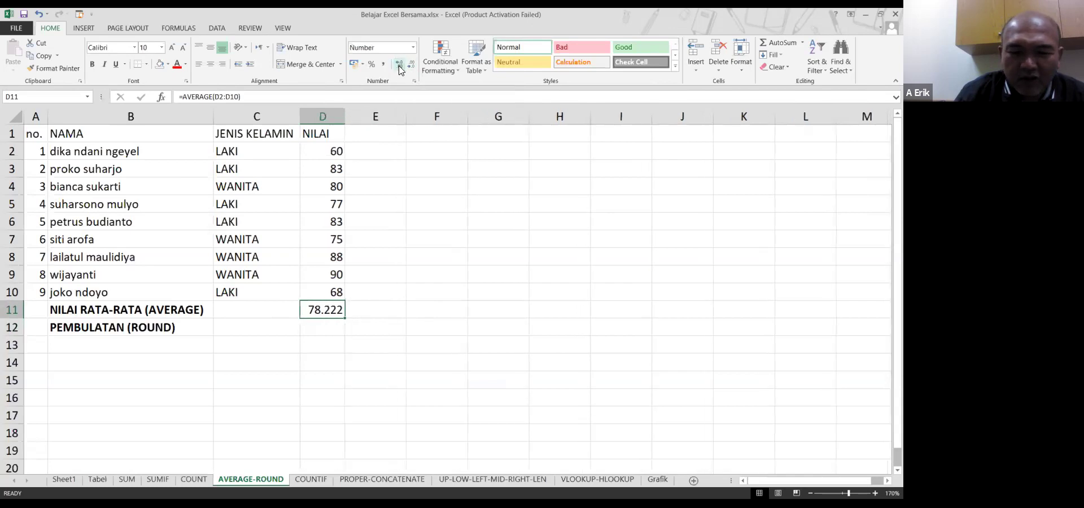
{"action": "left_click", "coordinate": [398, 66]}
{"action": "left_click", "coordinate": [398, 66]}
{"action": "left_click", "coordinate": [399, 66]}
{"action": "left_click", "coordinate": [399, 66]}
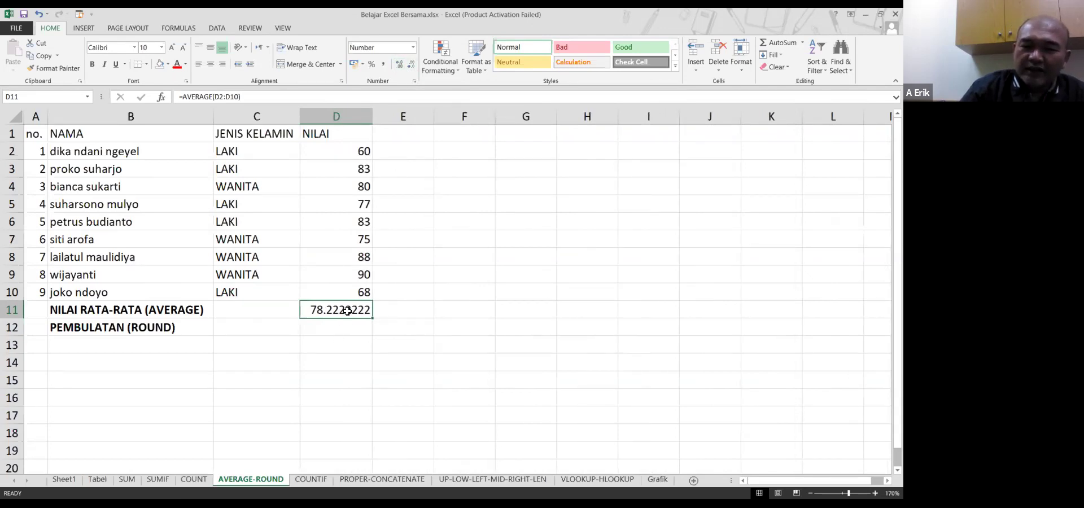
{"action": "right_click", "coordinate": [348, 310]}
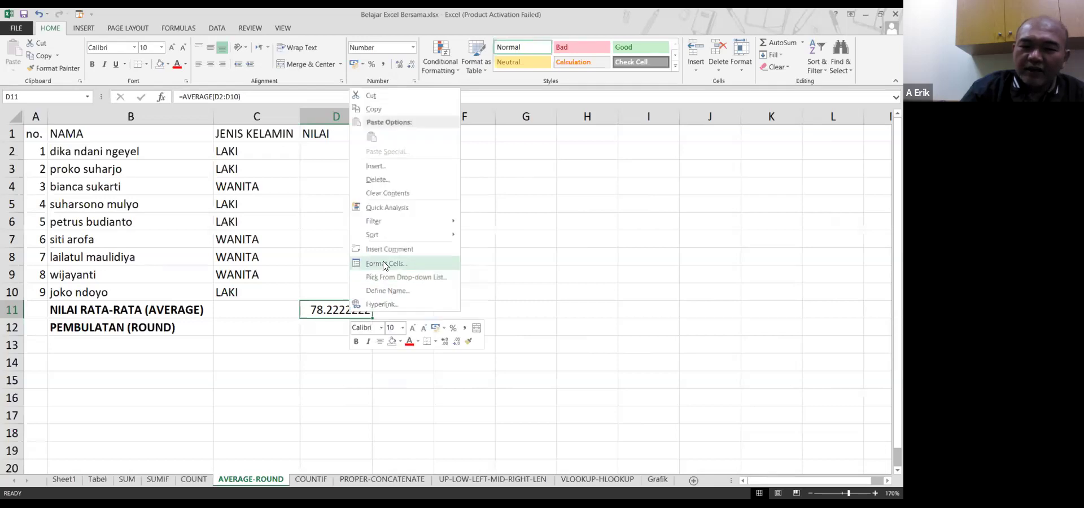
{"action": "left_click", "coordinate": [384, 264]}
{"action": "left_click", "coordinate": [411, 200]}
{"action": "left_click", "coordinate": [411, 200]}
{"action": "left_click", "coordinate": [412, 200]}
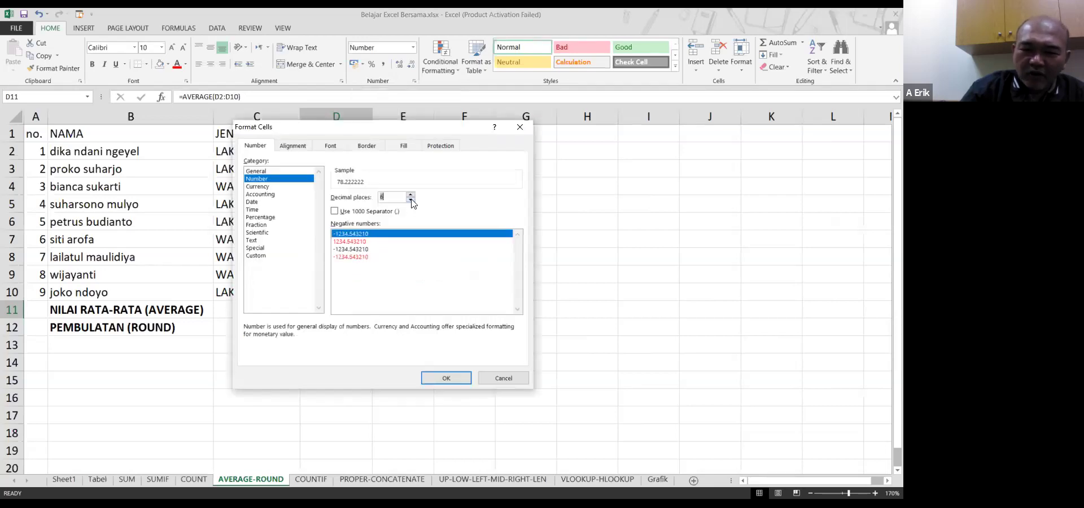
{"action": "left_click", "coordinate": [441, 380]}
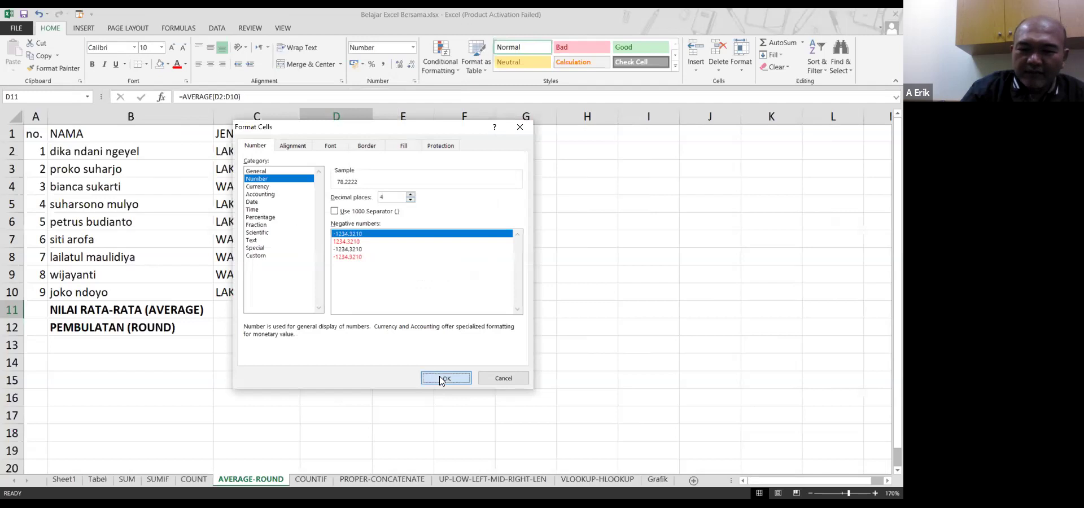
{"action": "left_click", "coordinate": [343, 327]}
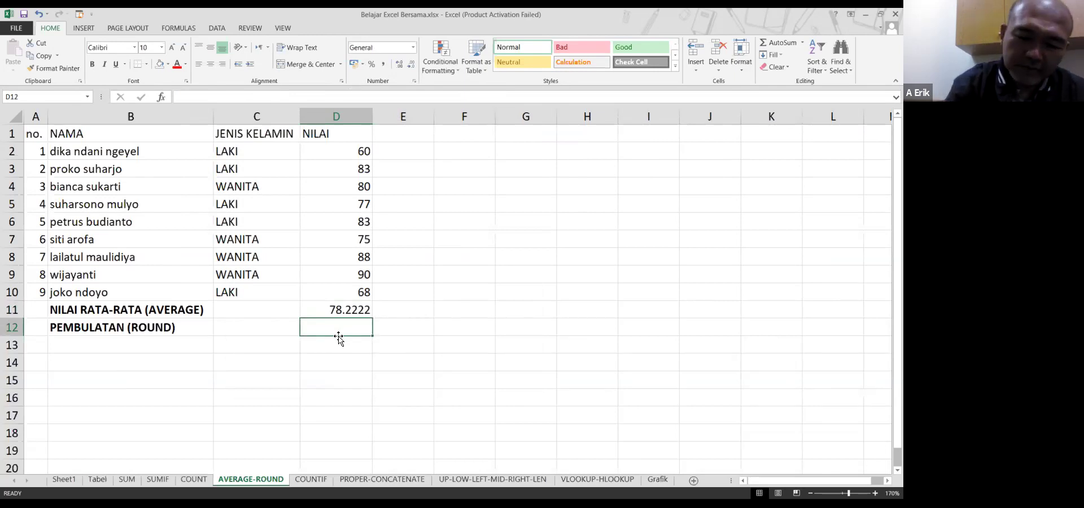
Enter =ROUND(D11,2) in D12, showing 78.2200 under the average
{"action": "type", "text": "="}
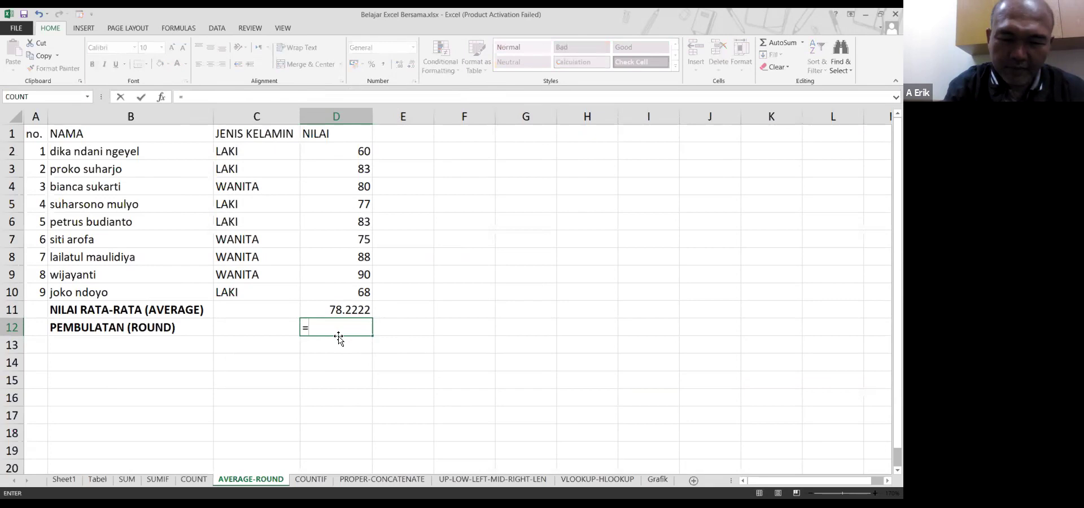
{"action": "type", "text": "round"}
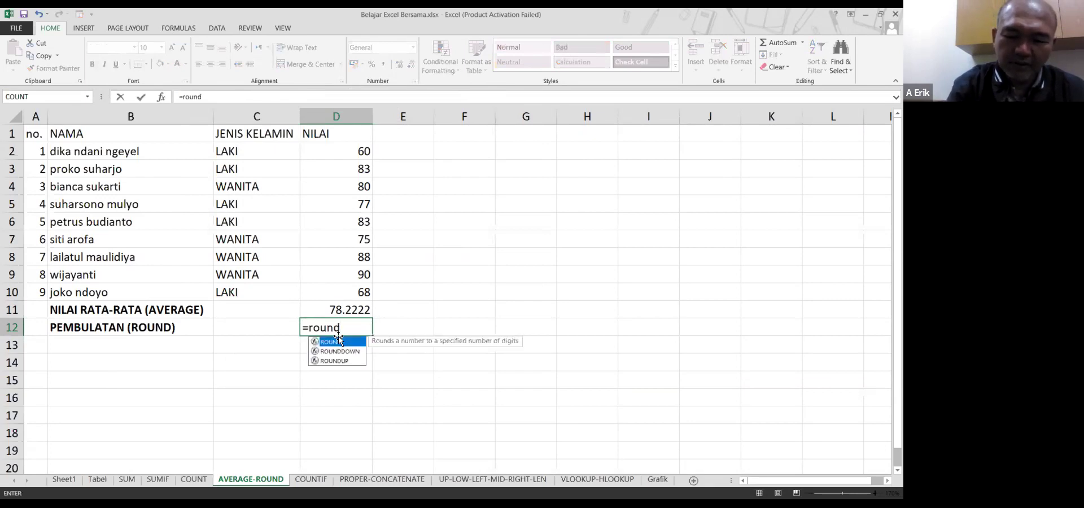
{"action": "type", "text": "("}
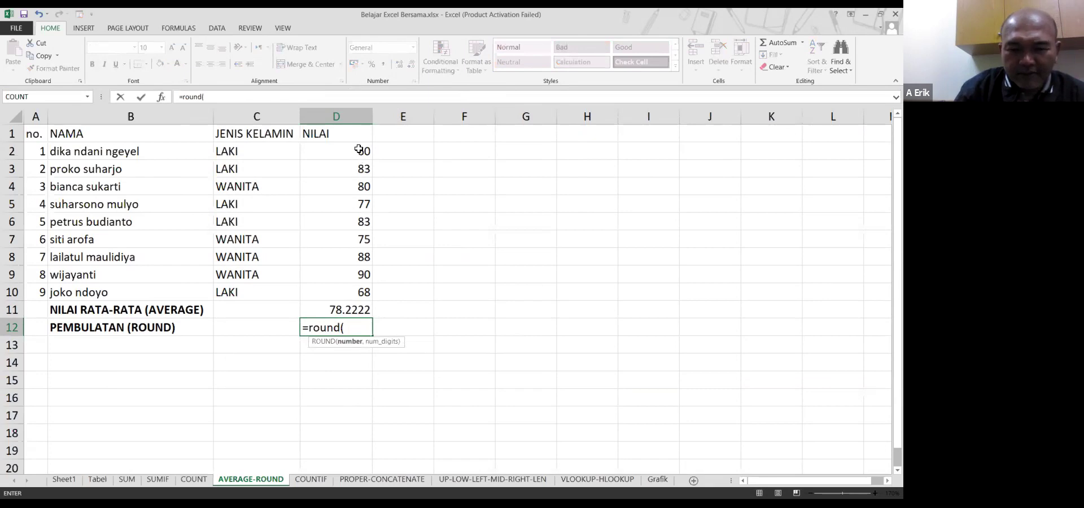
{"action": "left_click", "coordinate": [343, 311]}
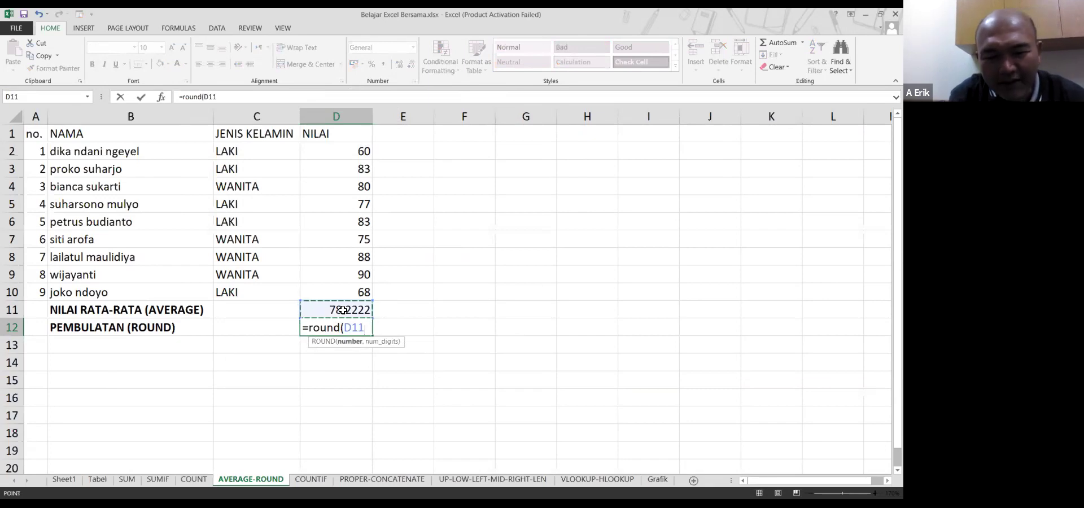
{"action": "type", "text": ",2)"}
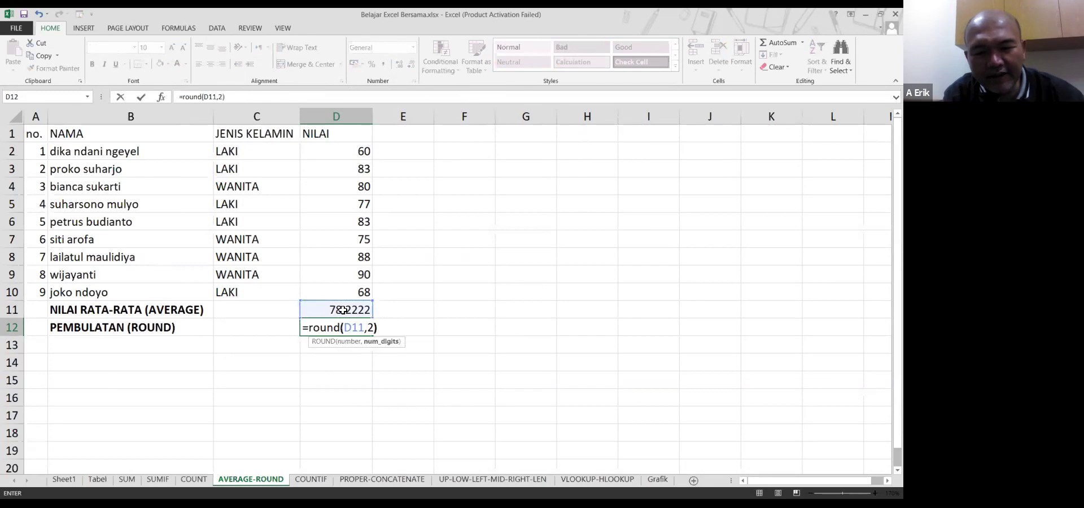
{"action": "key", "text": "Return"}
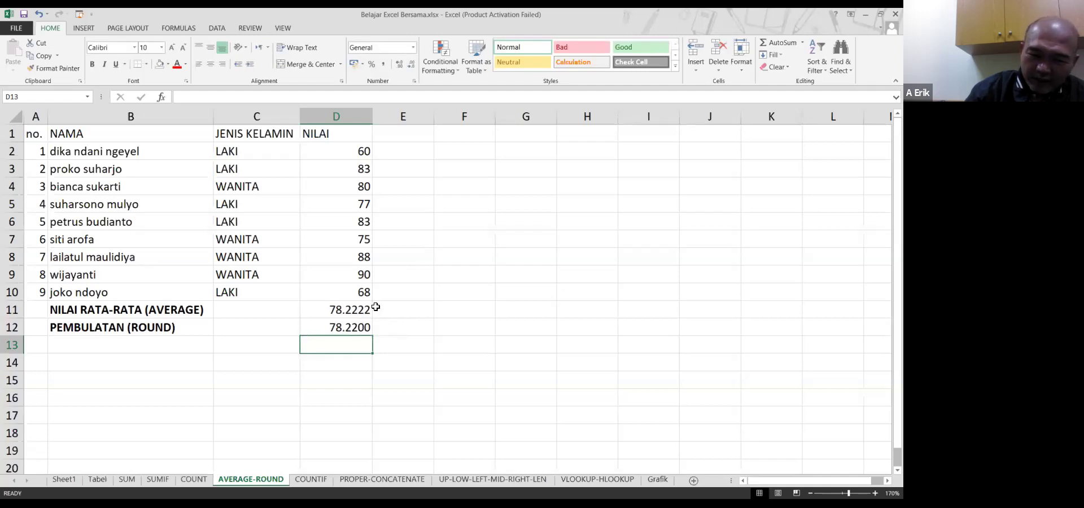
{"action": "left_click", "coordinate": [347, 311]}
{"action": "left_click", "coordinate": [351, 327]}
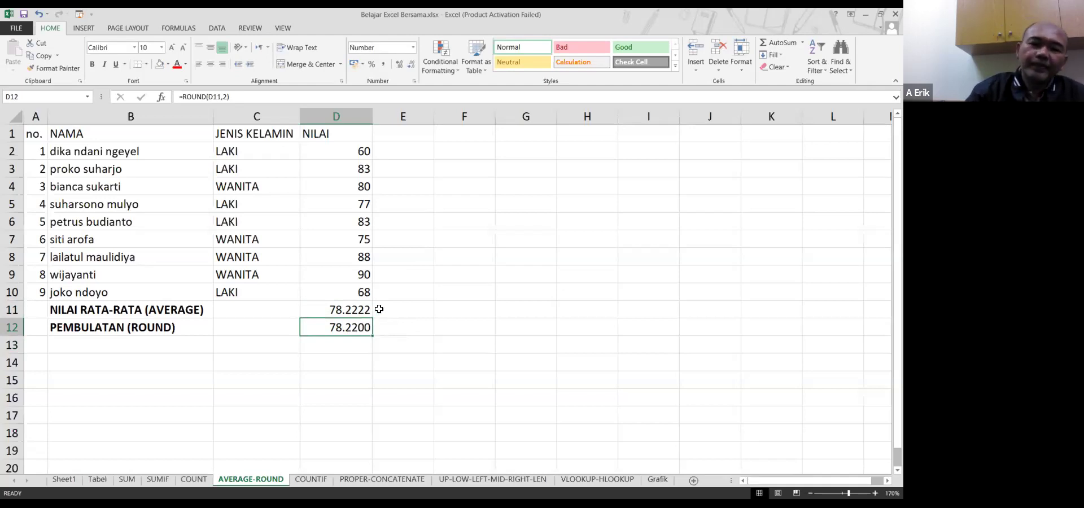
Trim D12's rounded value to 78.22, then select D2:D10 to compare their average
{"action": "left_click", "coordinate": [411, 66]}
{"action": "left_click", "coordinate": [411, 65]}
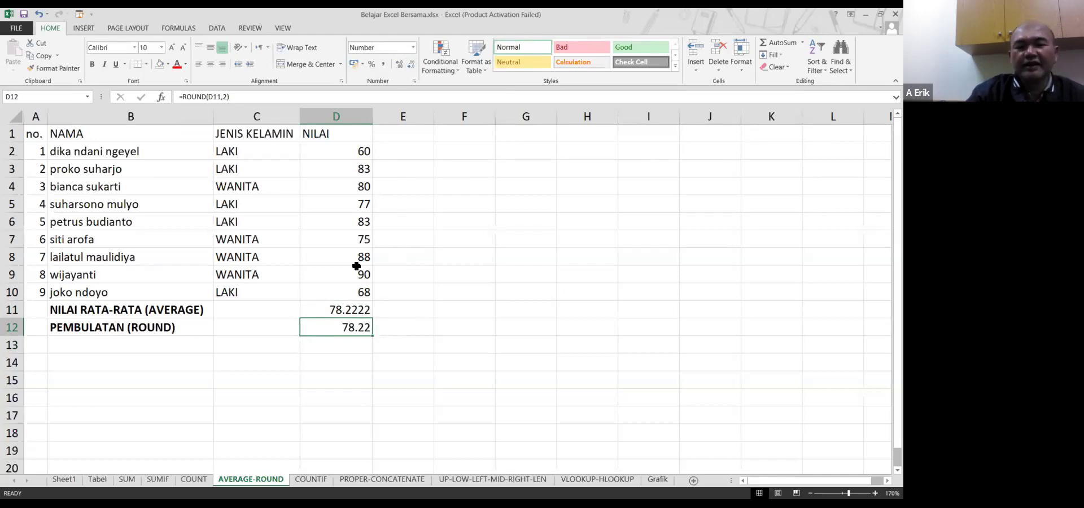
{"action": "left_click", "coordinate": [352, 310]}
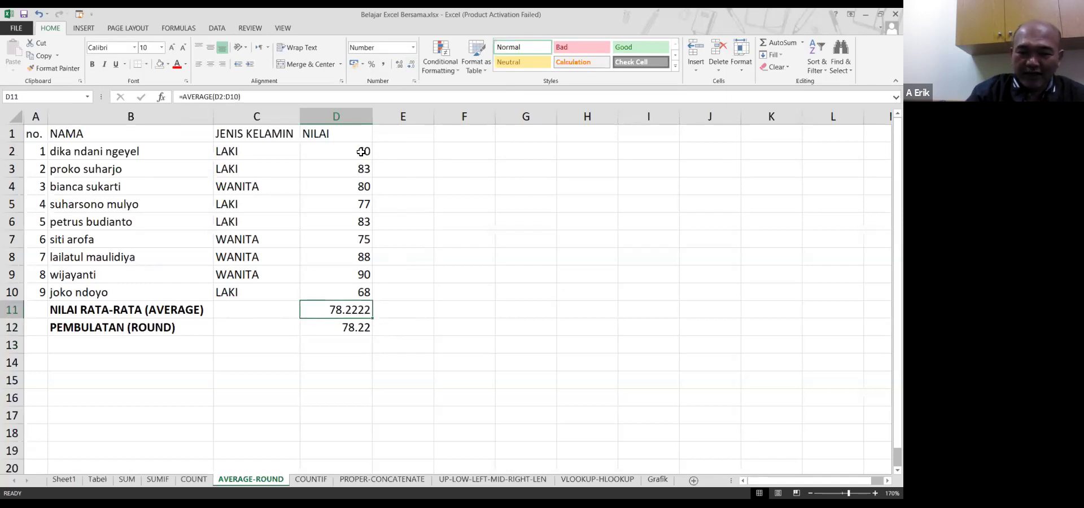
{"action": "left_click_drag", "start_coordinate": [362, 152], "coordinate": [350, 296]}
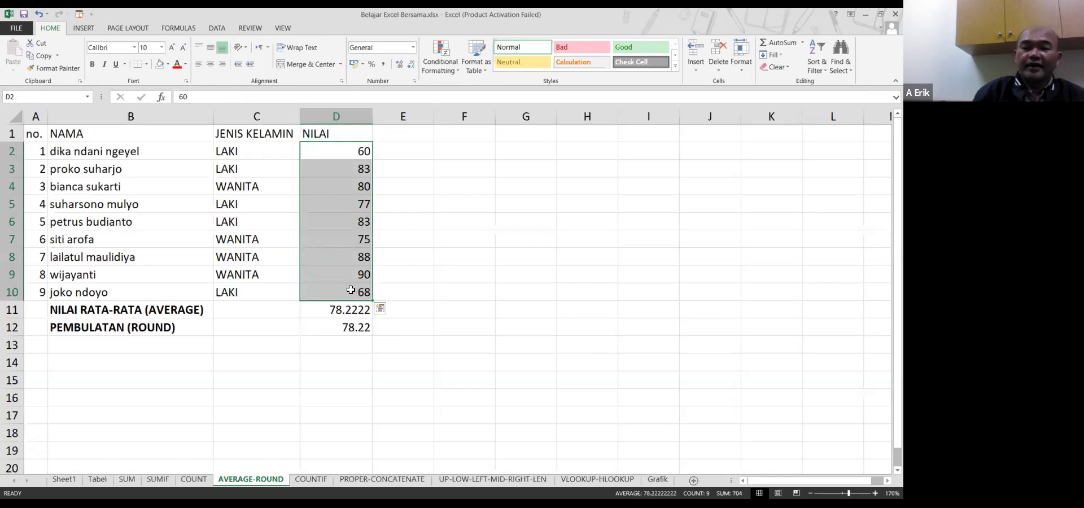
{"action": "left_click", "coordinate": [305, 342]}
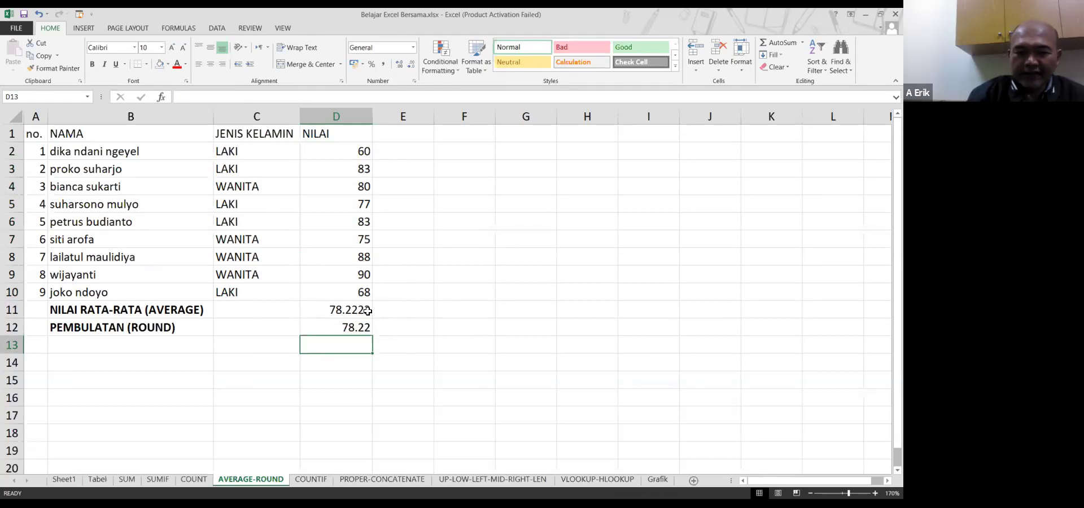
{"action": "left_click", "coordinate": [385, 307]}
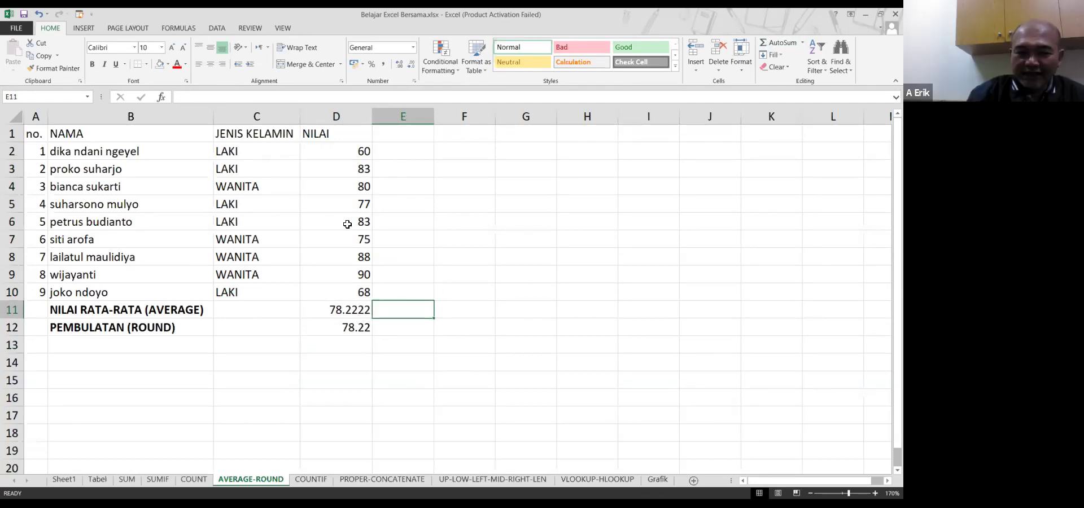
{"action": "left_click", "coordinate": [802, 43]}
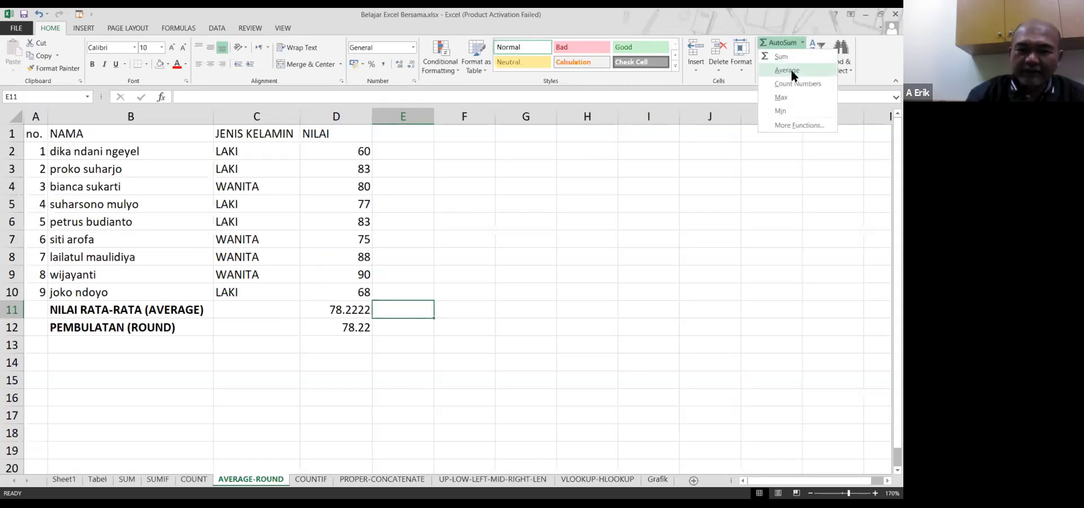
{"action": "left_click_drag", "start_coordinate": [339, 311], "coordinate": [337, 332]}
Clear D11:D12 and put =AVERAGE(D2:D10) into D11 using AutoSum's Average option
{"action": "key", "text": "Delete"}
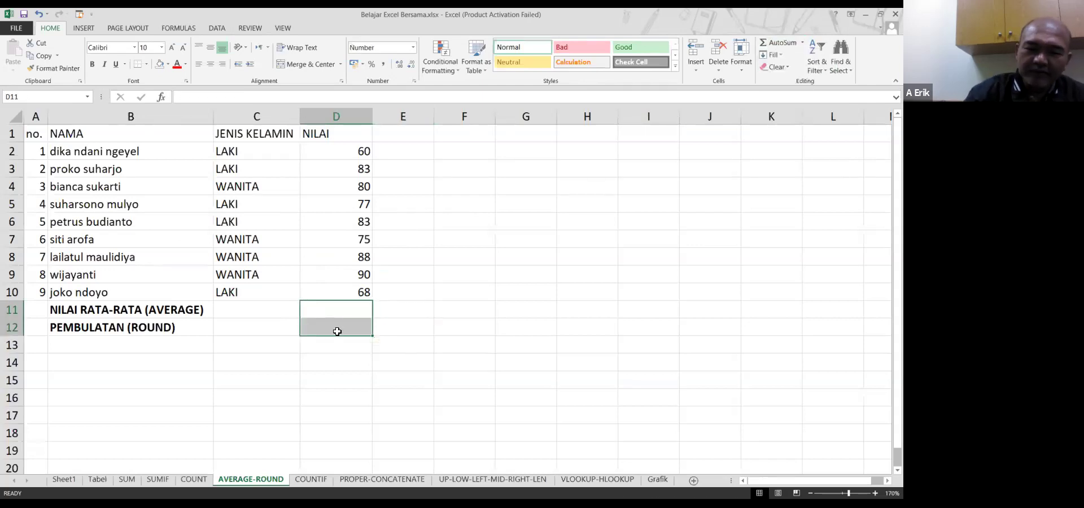
{"action": "left_click", "coordinate": [344, 303]}
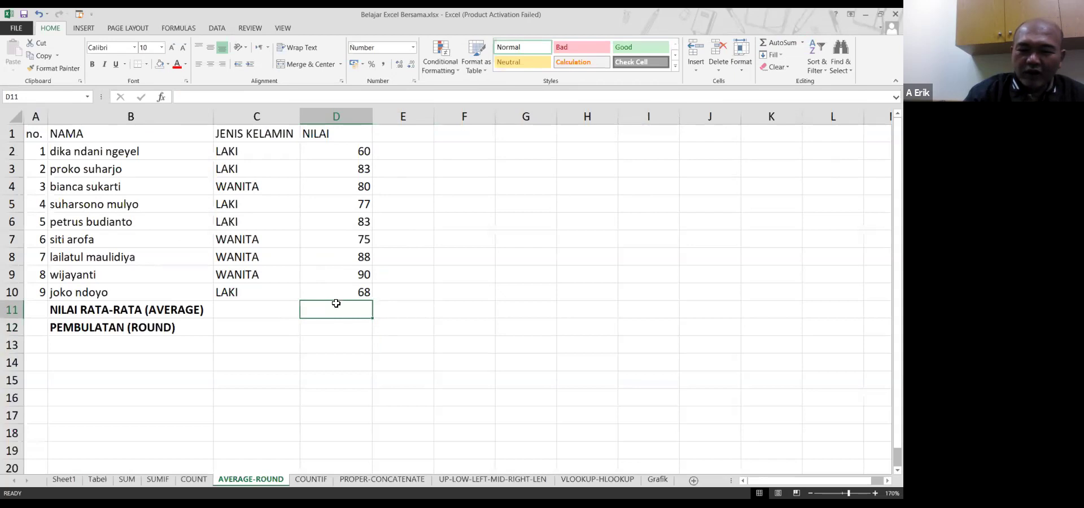
{"action": "left_click", "coordinate": [802, 44]}
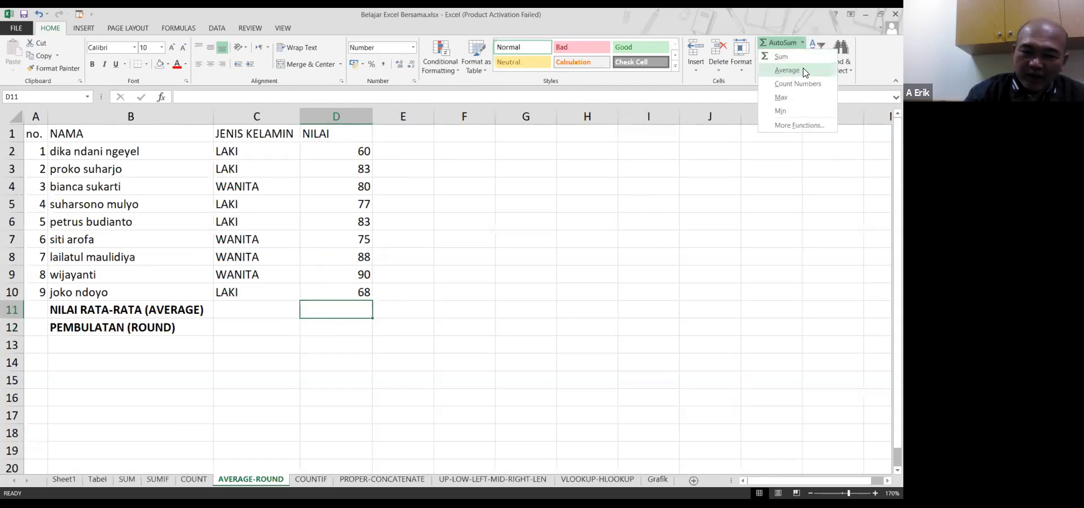
{"action": "left_click", "coordinate": [803, 70]}
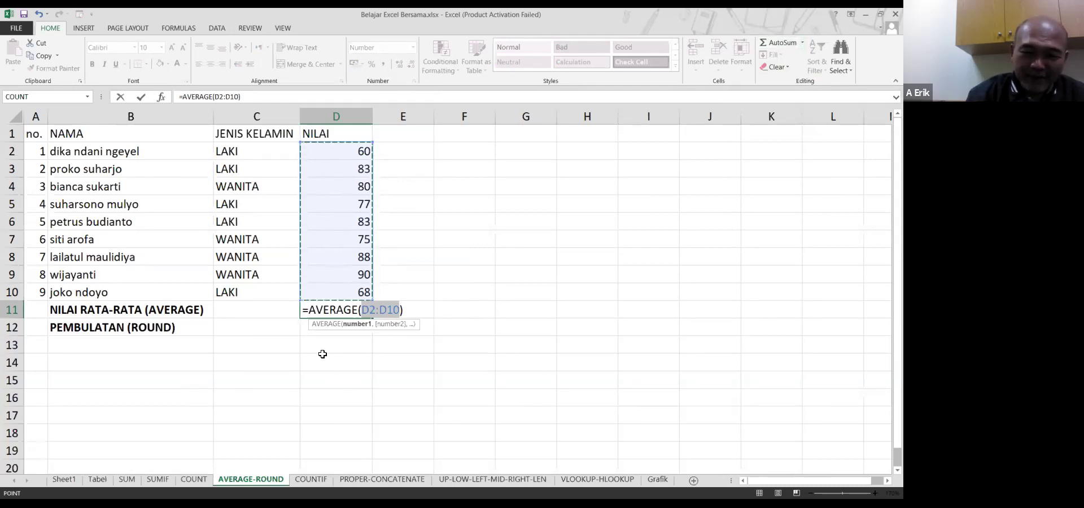
{"action": "key", "text": "Return"}
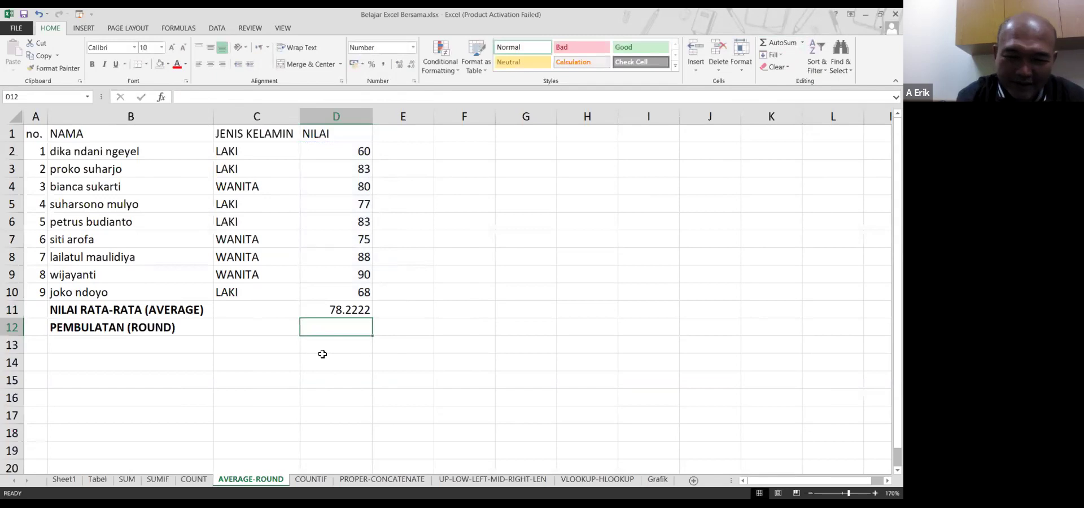
{"action": "key", "text": "Up"}
Overwrite D11 with the unfinished entry =ave so it shows a #NAME? error
{"action": "type", "text": "="}
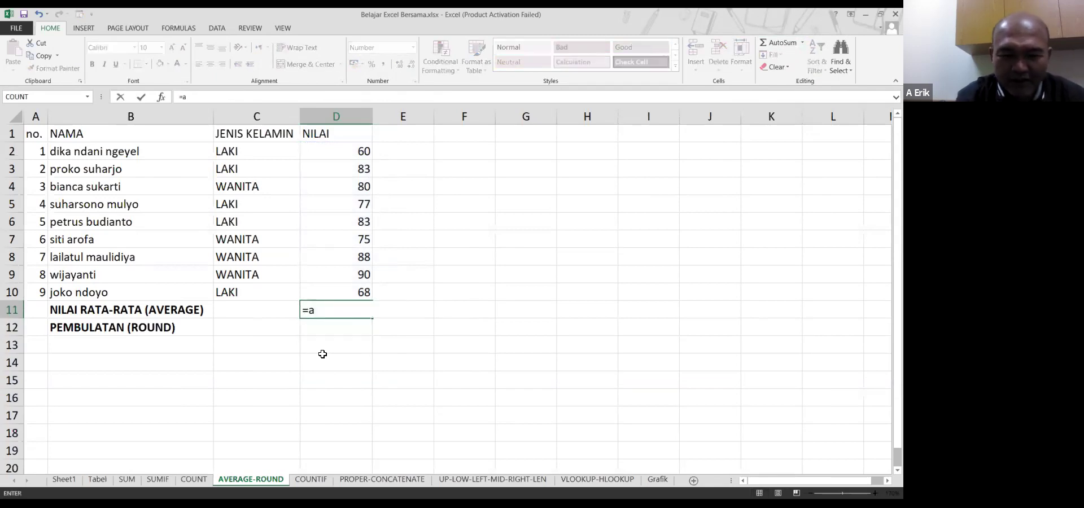
{"action": "type", "text": "average"}
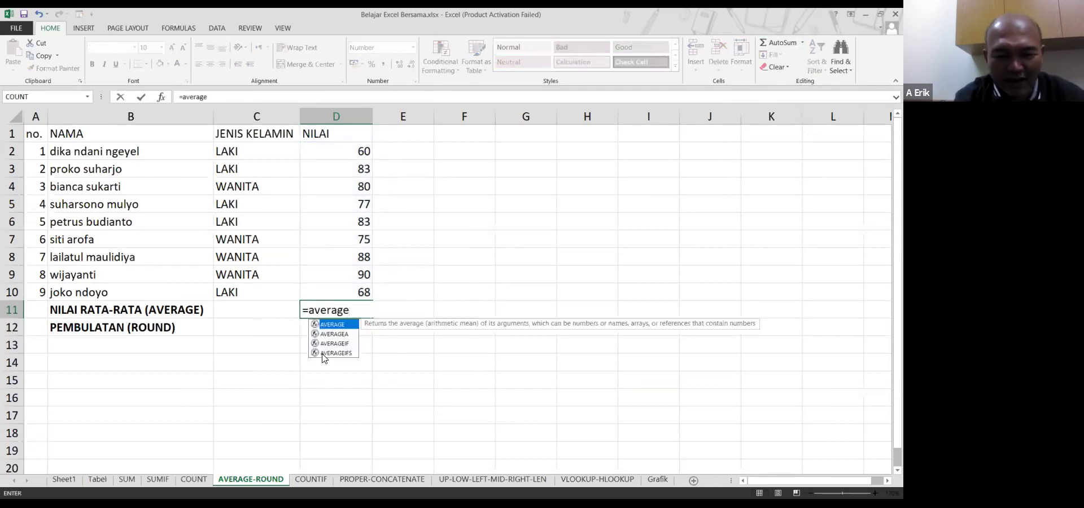
{"action": "key", "text": "BackSpace"}
{"action": "key", "text": "BackSpace"}
{"action": "key", "text": "BackSpace"}
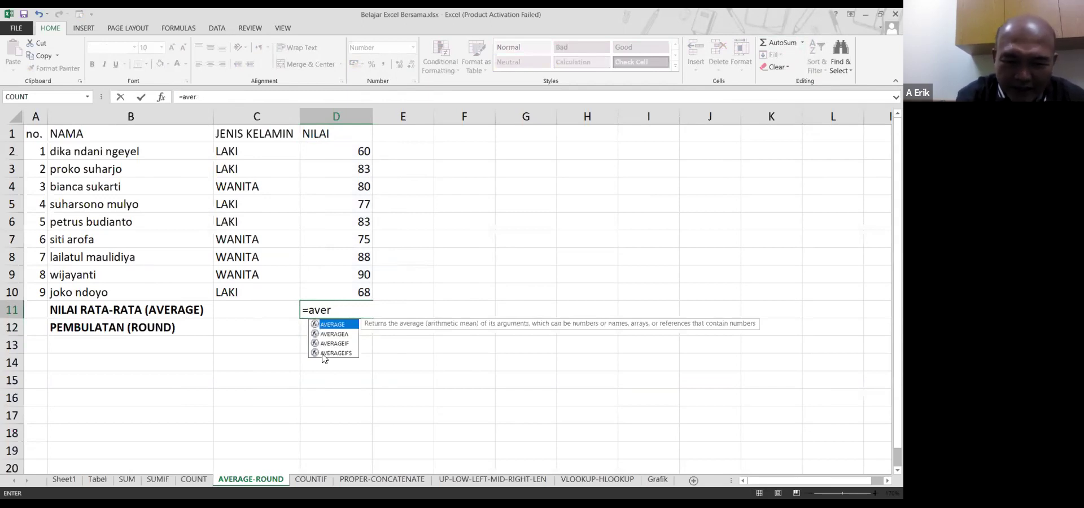
{"action": "key", "text": "BackSpace"}
{"action": "key", "text": "BackSpace"}
{"action": "key", "text": "BackSpace"}
{"action": "type", "text": "ve"}
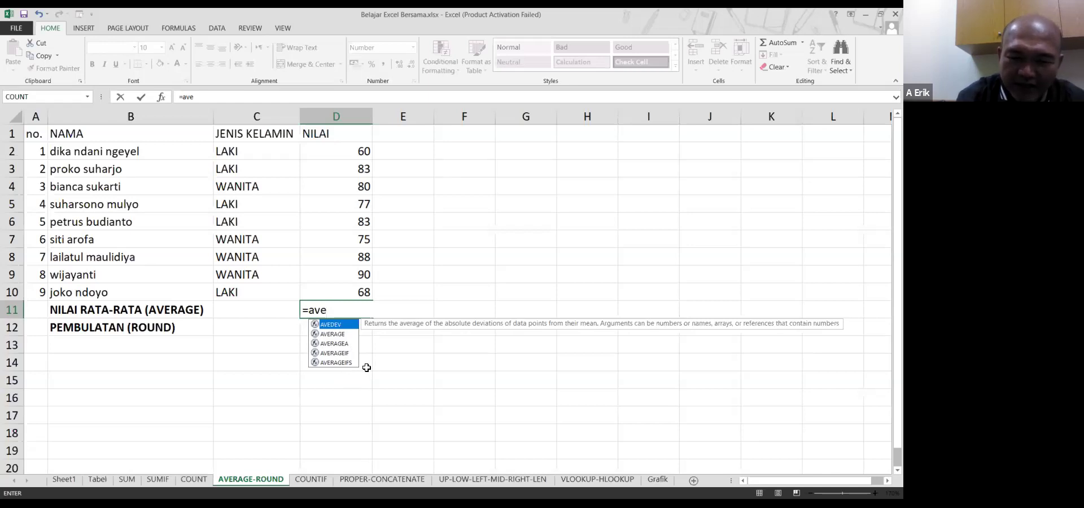
{"action": "key", "text": "Down"}
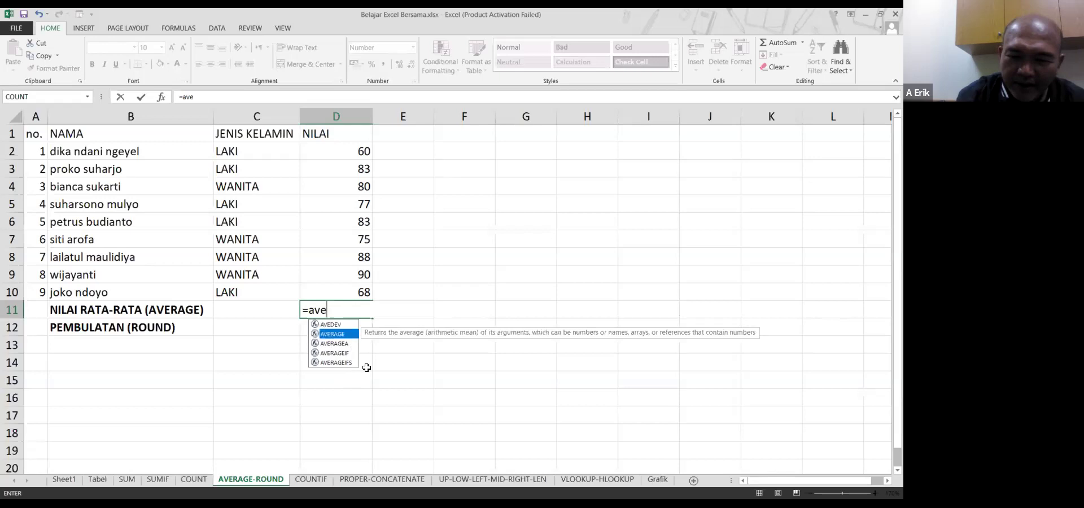
{"action": "key", "text": "Return"}
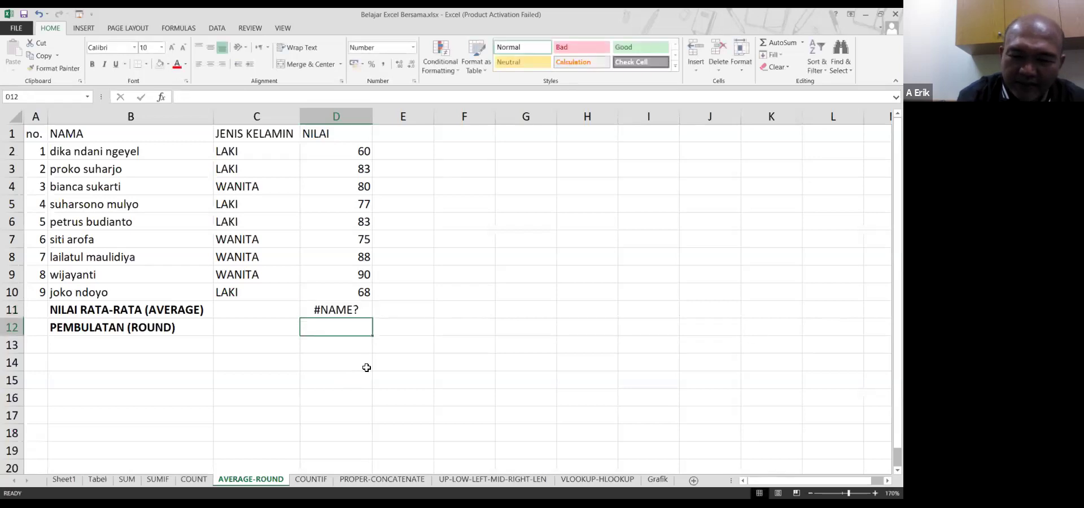
{"action": "key", "text": "Up"}
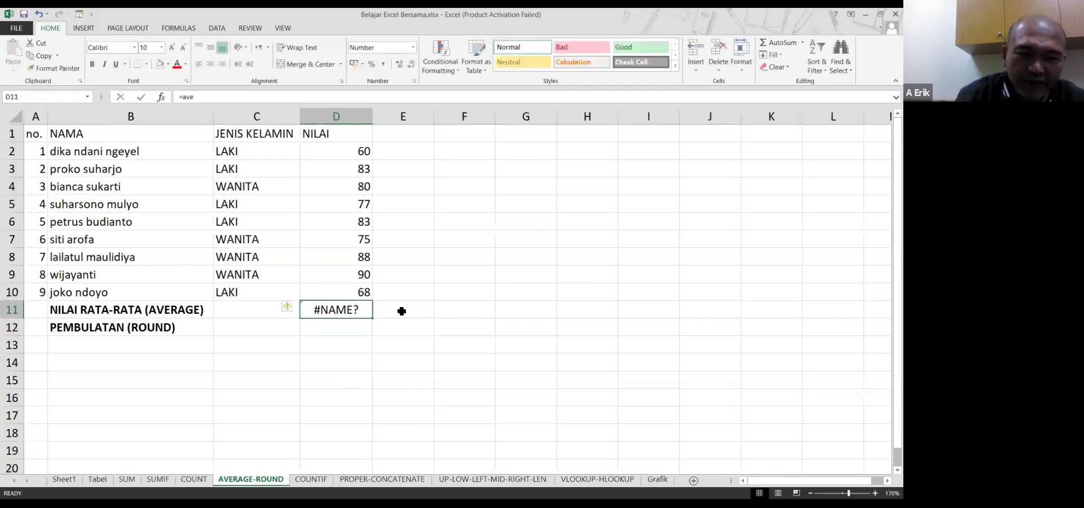
Correct D11 to =average(D2:D10), restoring 78.2222, then select the NILAI scores
{"action": "left_click", "coordinate": [236, 99]}
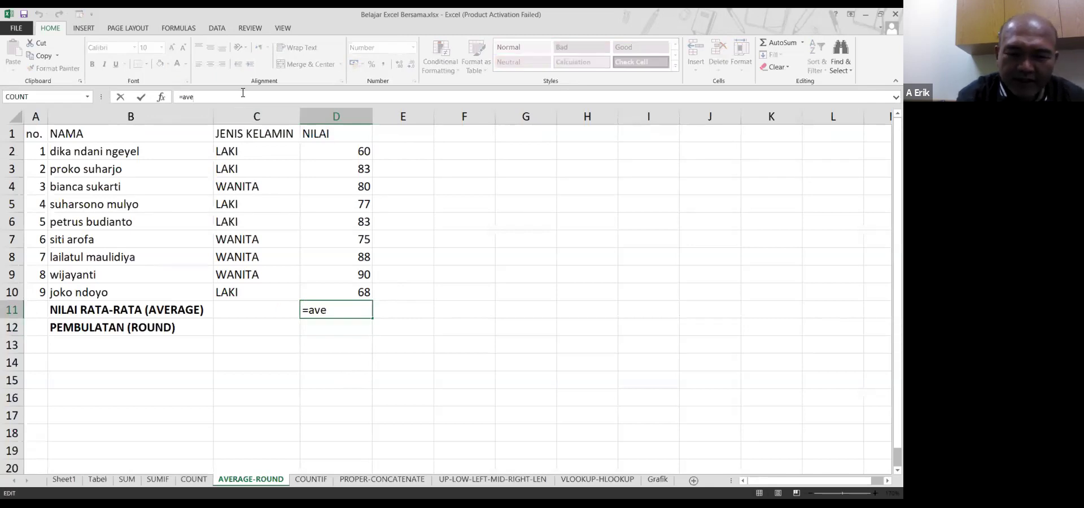
{"action": "type", "text": "rage"}
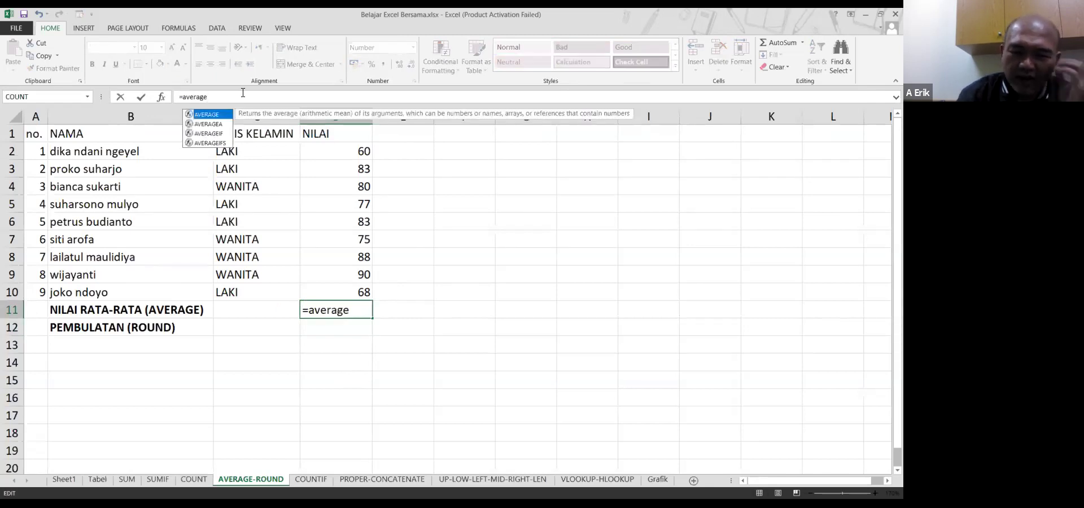
{"action": "type", "text": "("}
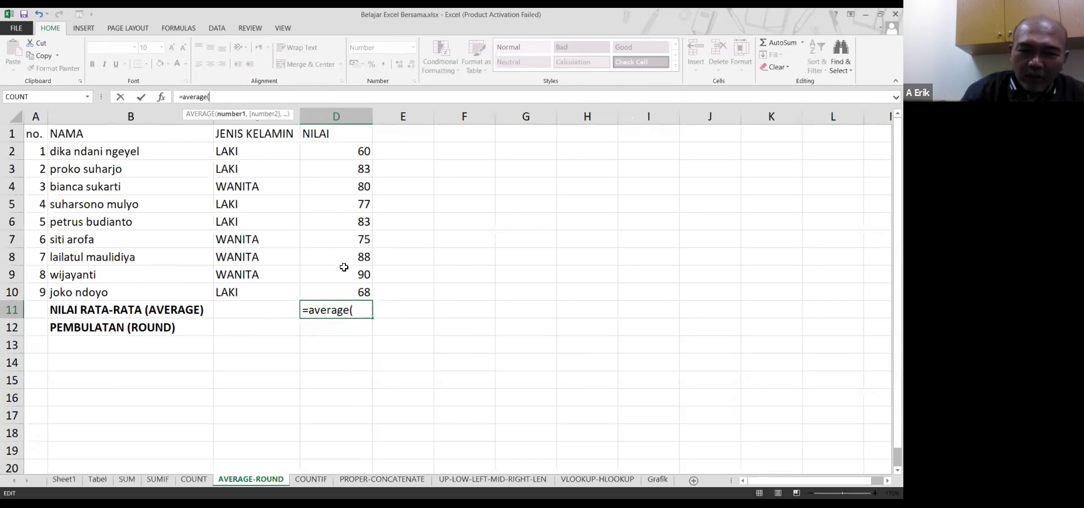
{"action": "left_click", "coordinate": [361, 149]}
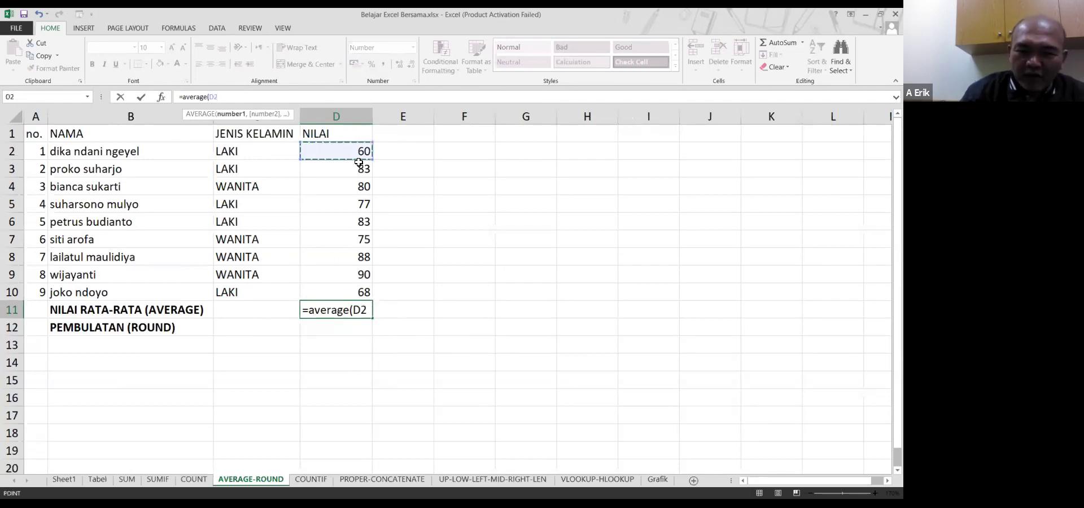
{"action": "left_click_drag", "start_coordinate": [358, 163], "coordinate": [349, 289]}
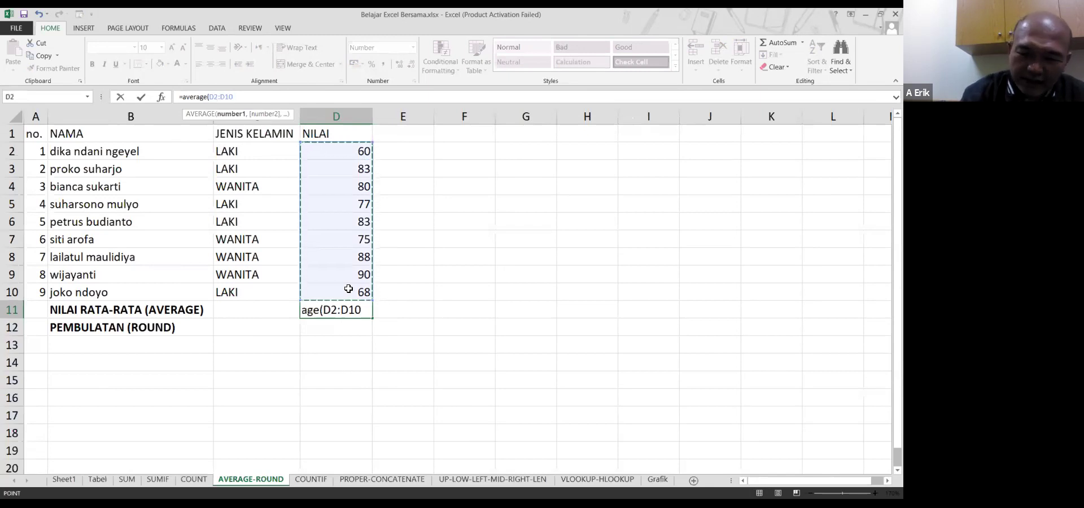
{"action": "key", "text": "Return"}
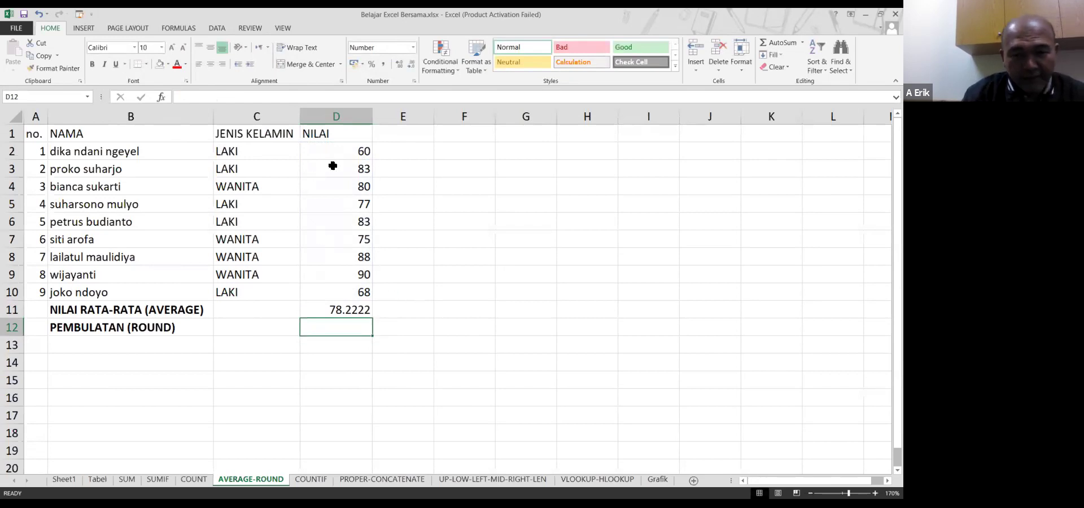
{"action": "left_click_drag", "start_coordinate": [341, 151], "coordinate": [341, 293]}
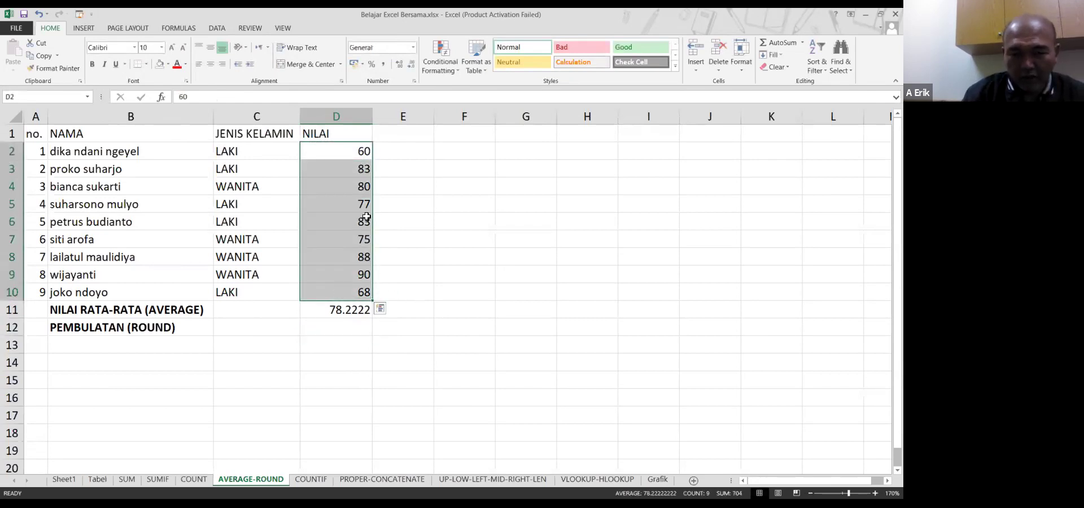
Enter the extra numbers 33, 83, 88, 42 and 383 into E3:E7
{"action": "left_click", "coordinate": [342, 168]}
{"action": "left_click_drag", "start_coordinate": [341, 168], "coordinate": [484, 170]}
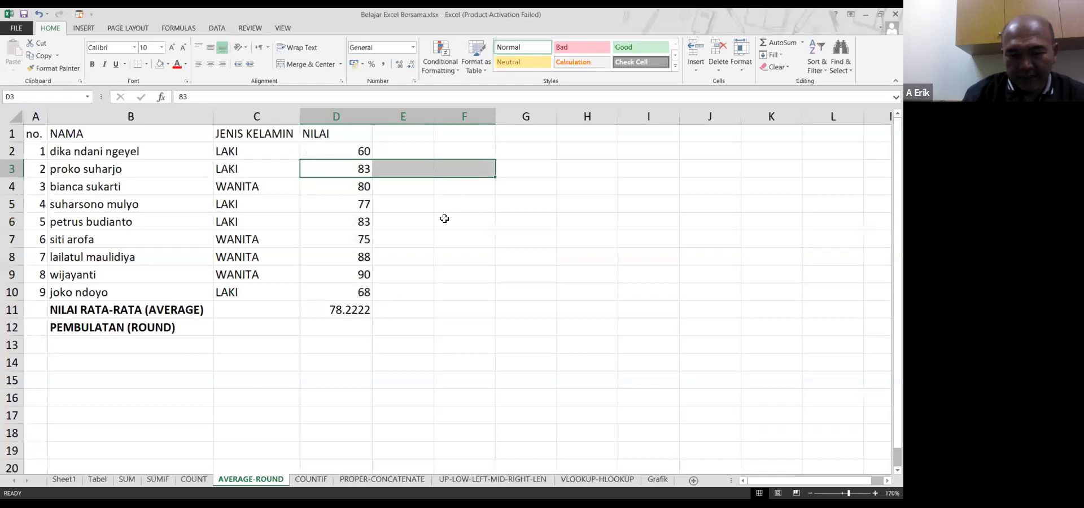
{"action": "left_click", "coordinate": [421, 222]}
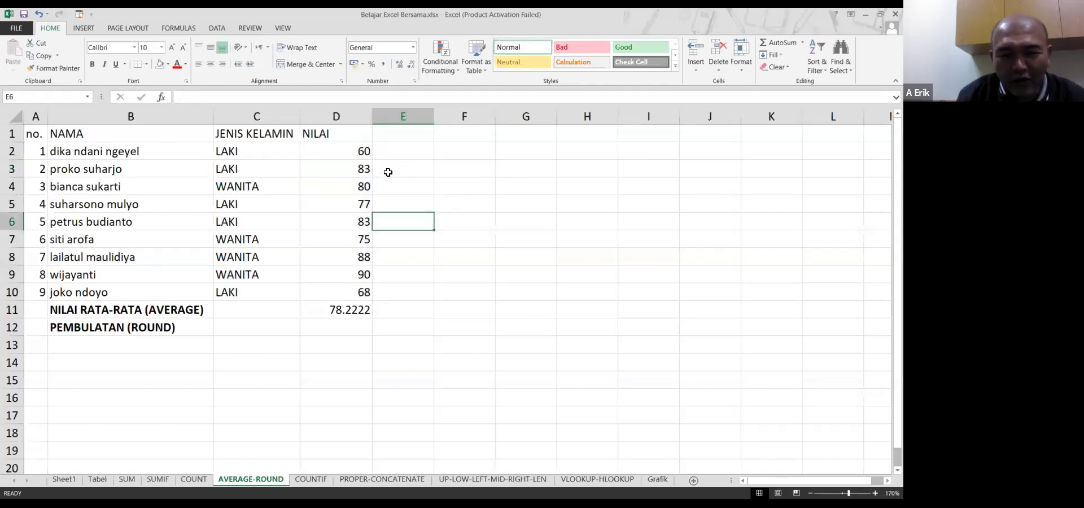
{"action": "left_click", "coordinate": [409, 166]}
{"action": "type", "text": "3"}
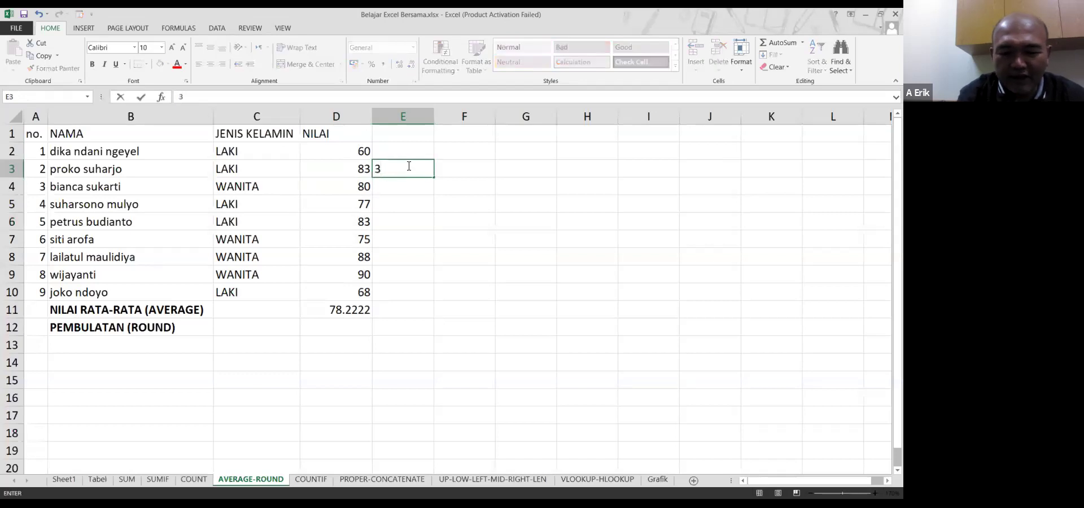
{"action": "key", "text": "Return"}
{"action": "type", "text": "83"}
{"action": "key", "text": "Return"}
{"action": "type", "text": "88"}
{"action": "key", "text": "Return"}
{"action": "type", "text": "42"}
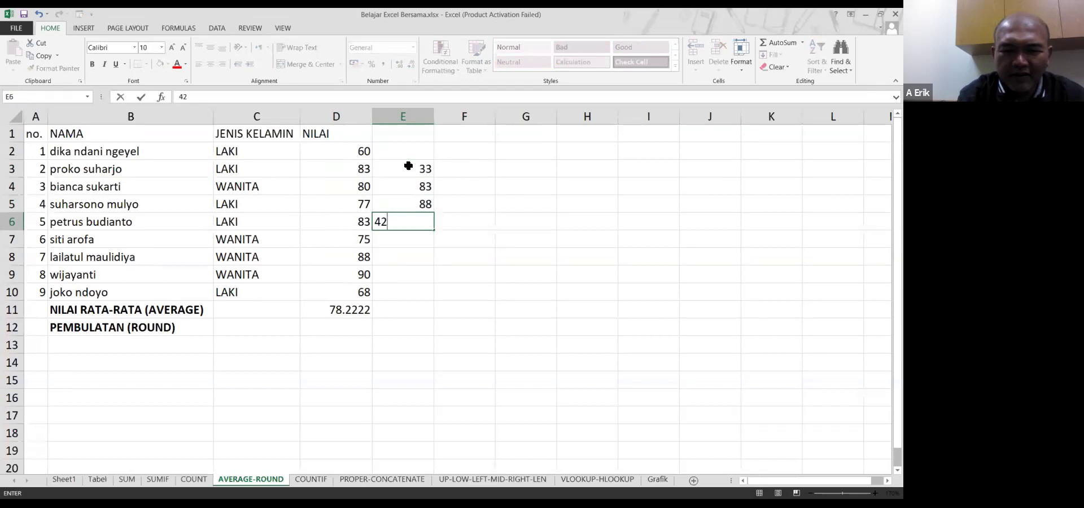
{"action": "key", "text": "Return"}
{"action": "type", "text": "383"}
{"action": "key", "text": "Return"}
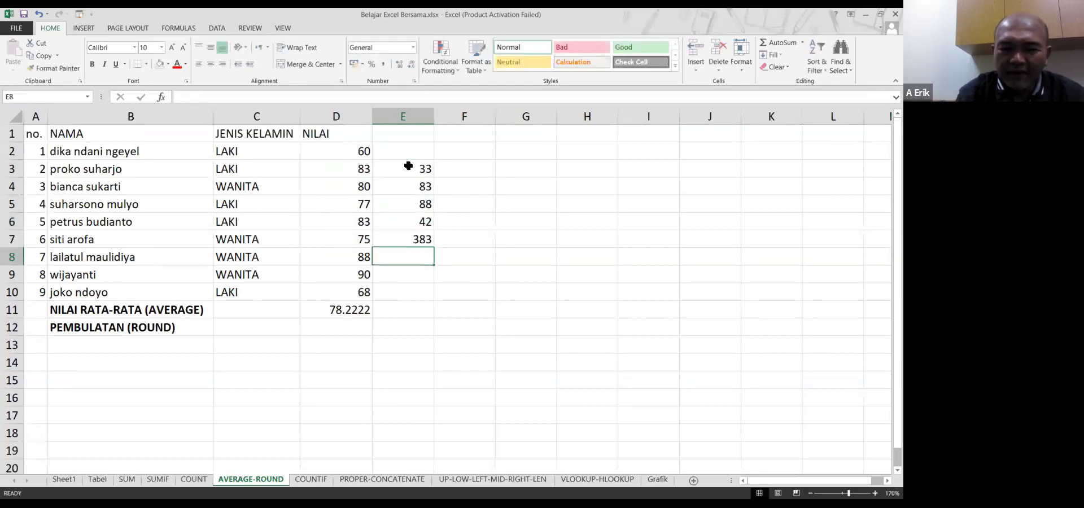
Delete the average from D11 and check the values in E4 and E6
{"action": "left_click", "coordinate": [345, 310]}
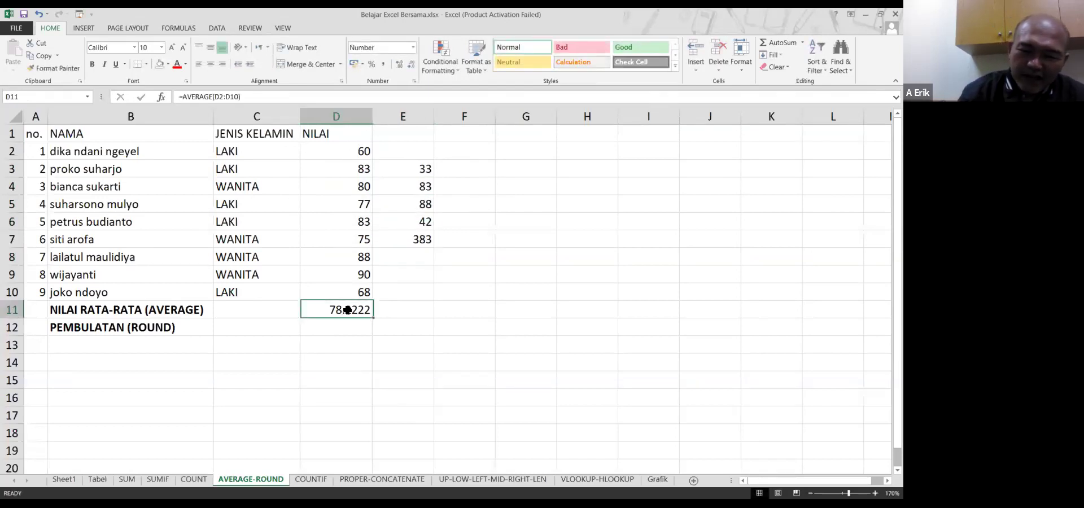
{"action": "key", "text": "Delete"}
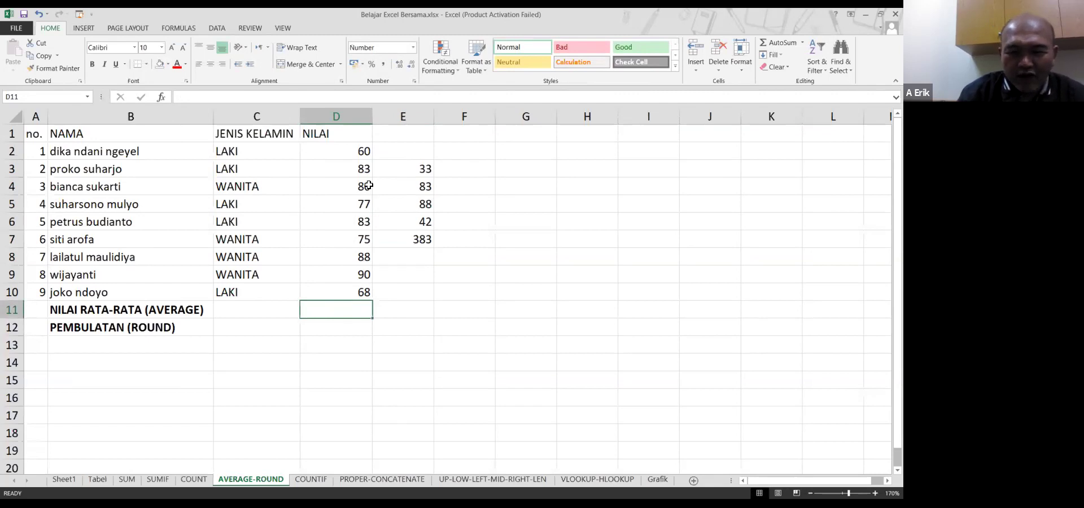
{"action": "left_click", "coordinate": [412, 186]}
{"action": "left_click", "coordinate": [384, 223]}
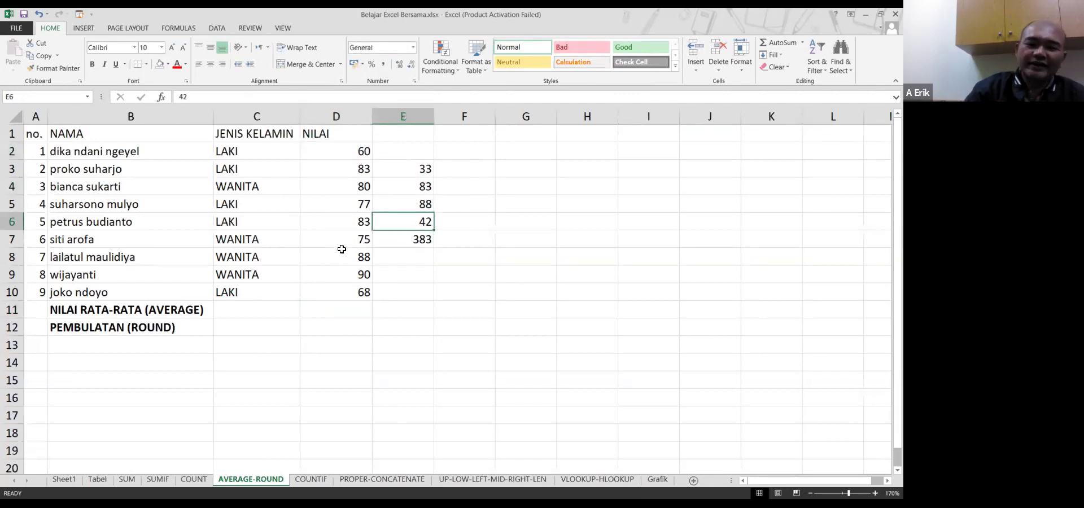
Average D2:E10 in D11 as a trial, giving 95.2143
{"action": "left_click", "coordinate": [355, 310]}
{"action": "type", "text": "="}
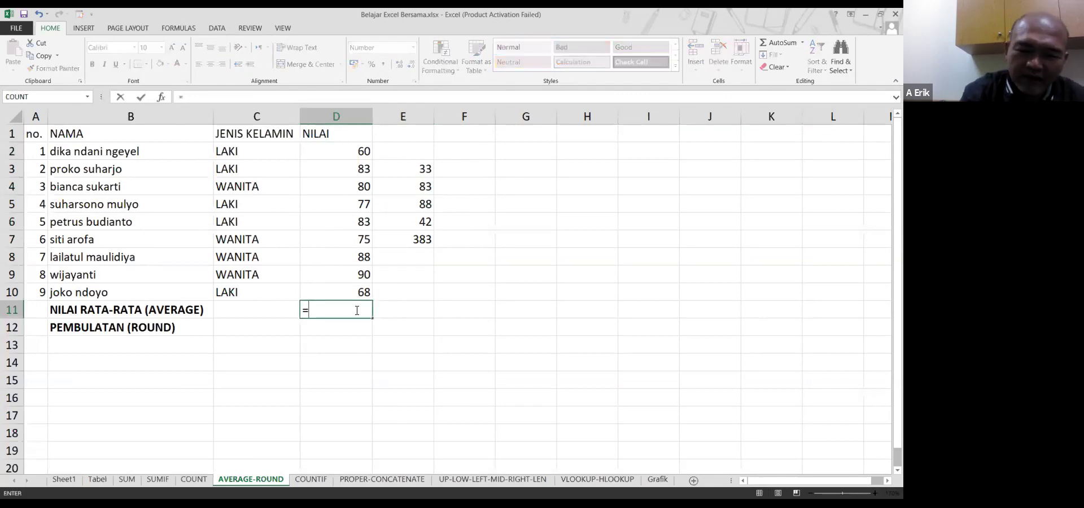
{"action": "type", "text": "average("}
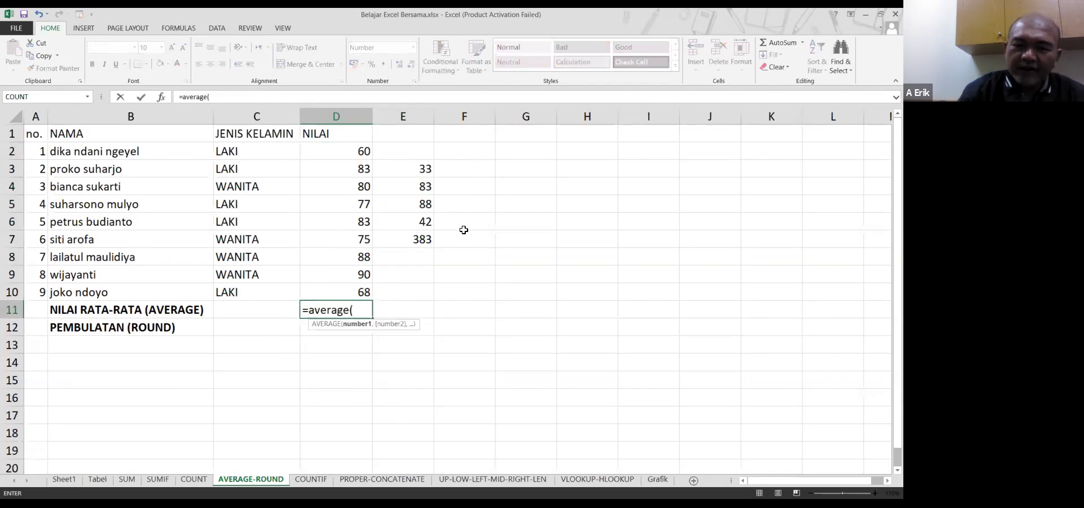
{"action": "left_click_drag", "start_coordinate": [361, 151], "coordinate": [409, 286]}
{"action": "key", "text": "Return"}
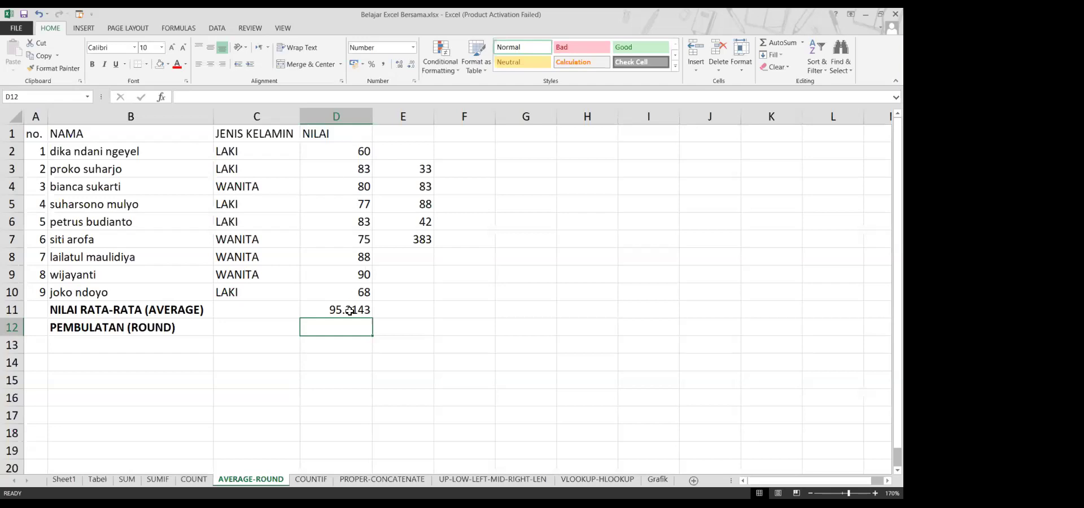
Clear the trial average from D11 and delete the extra numbers in column E
{"action": "left_click", "coordinate": [350, 311]}
{"action": "key", "text": "Delete"}
{"action": "left_click_drag", "start_coordinate": [414, 131], "coordinate": [466, 292]}
{"action": "key", "text": "Delete"}
{"action": "left_click", "coordinate": [327, 308]}
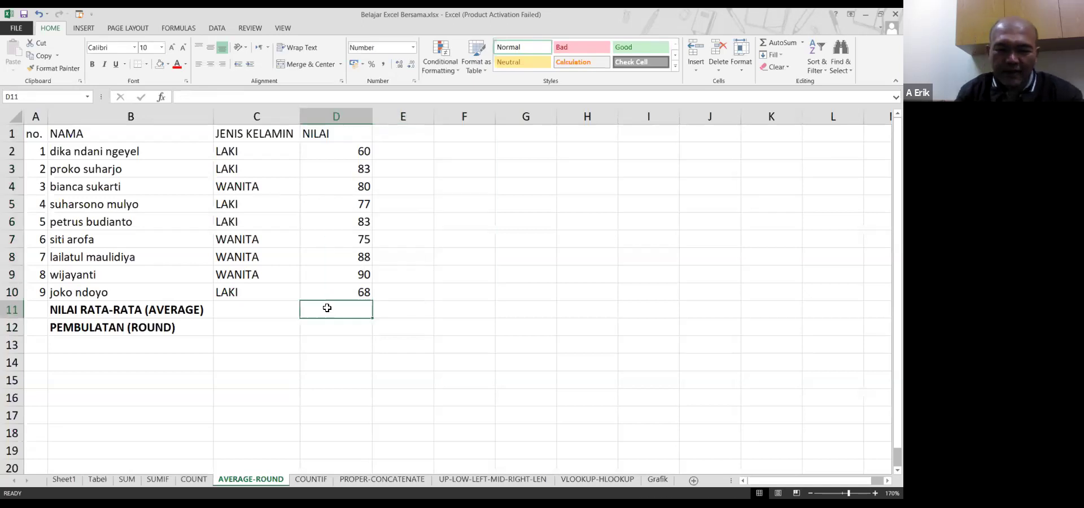
Insert the AutoSum Average of D2:D10 into D11, showing 78.2222
{"action": "type", "text": "="}
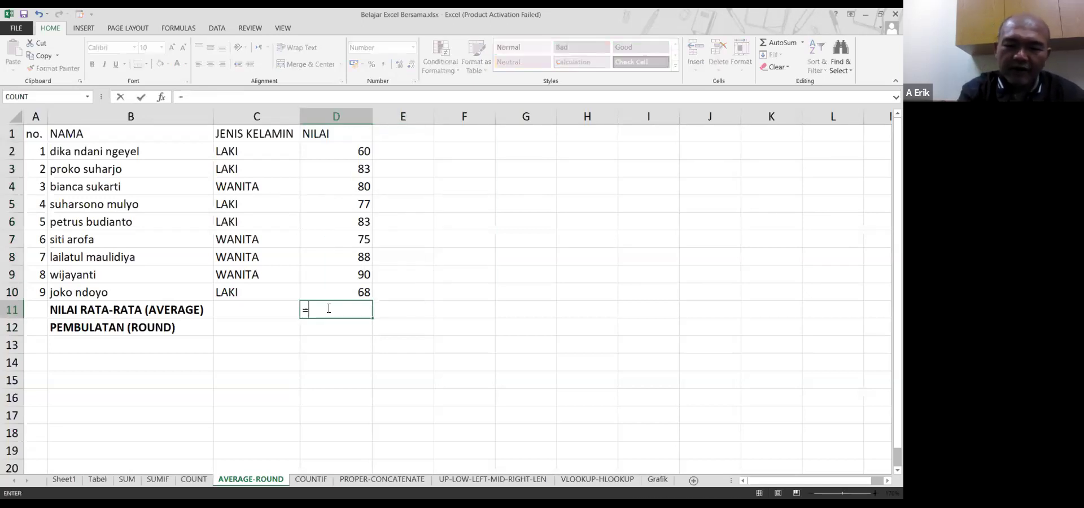
{"action": "key", "text": "BackSpace"}
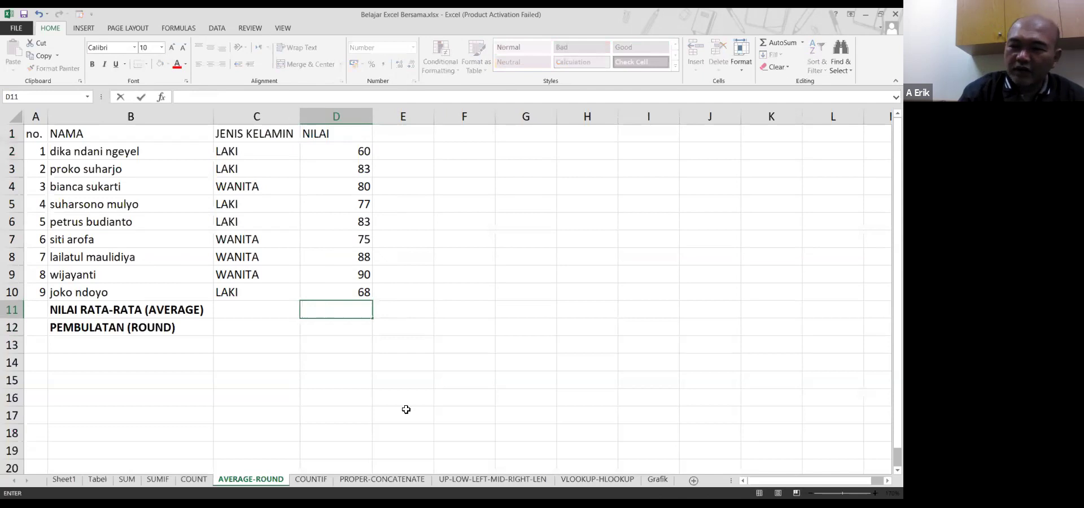
{"action": "left_click", "coordinate": [803, 44]}
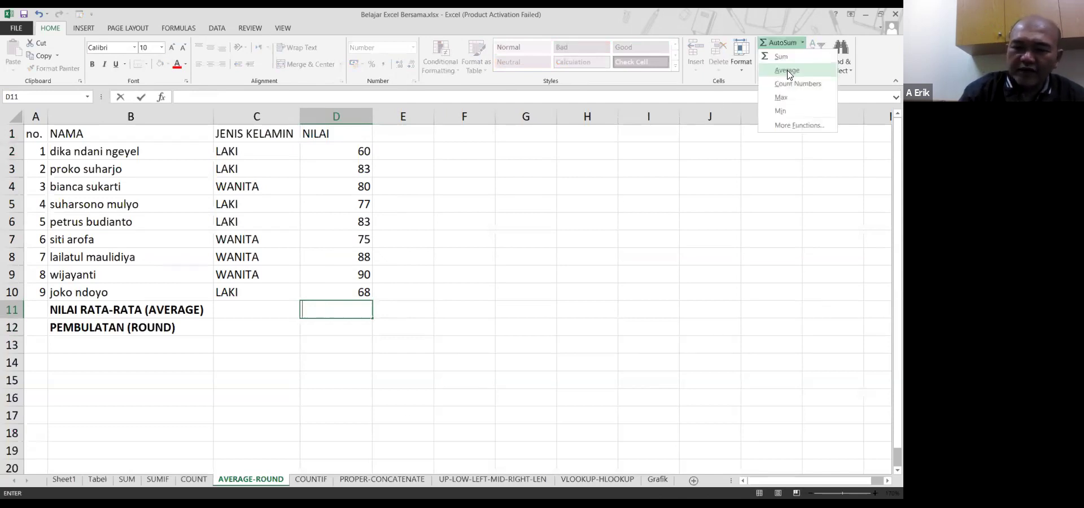
{"action": "left_click", "coordinate": [789, 74]}
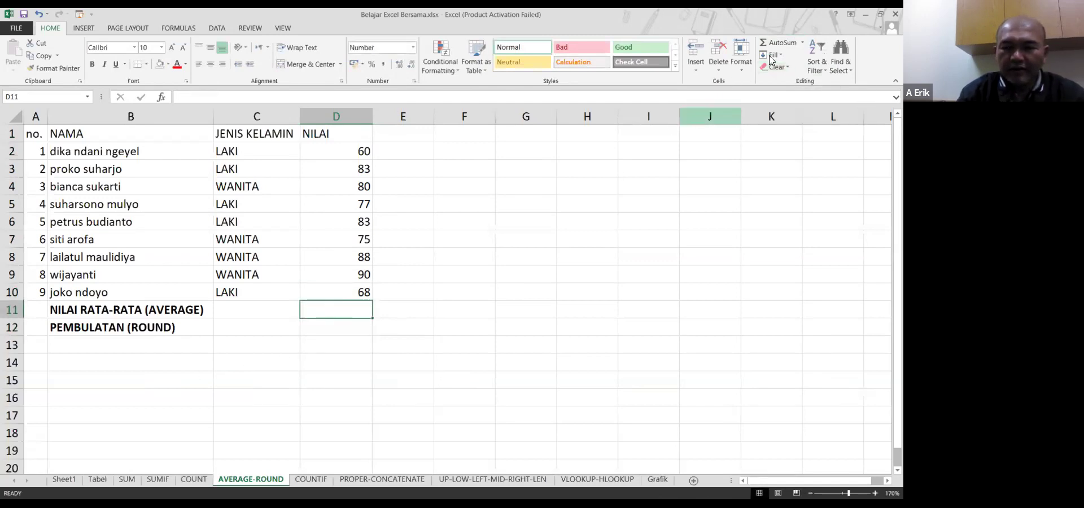
{"action": "left_click", "coordinate": [803, 44]}
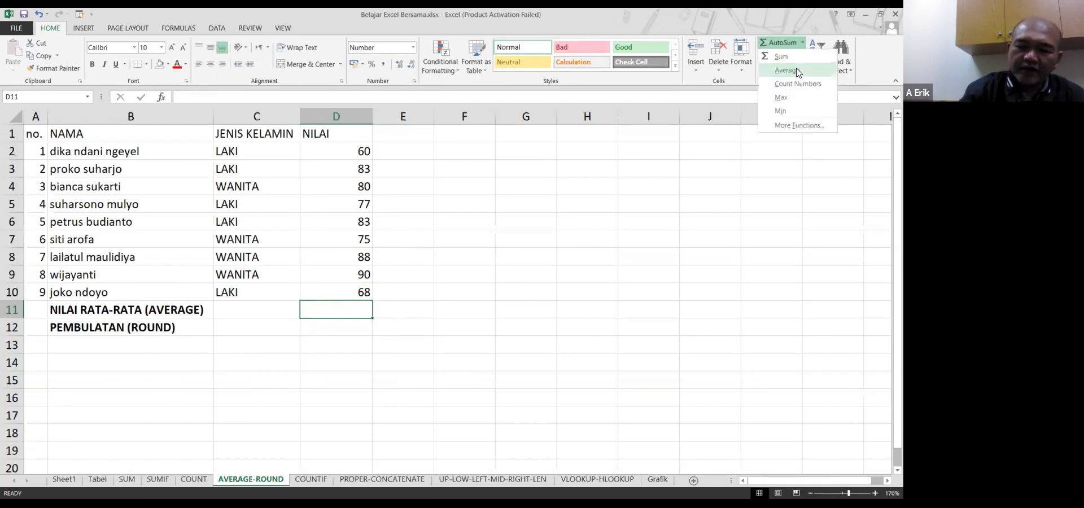
{"action": "left_click", "coordinate": [785, 70]}
{"action": "key", "text": "Return"}
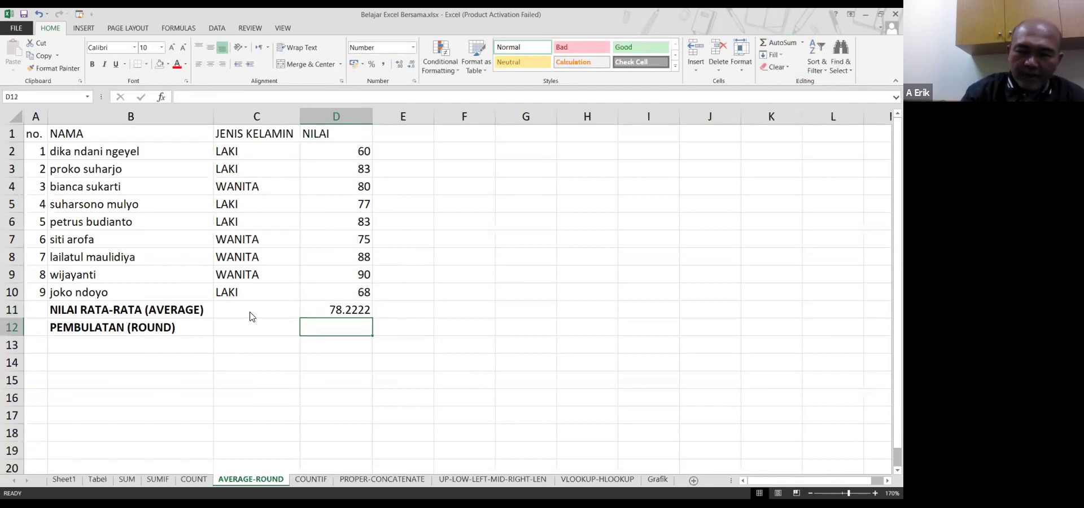
{"action": "left_click", "coordinate": [803, 43]}
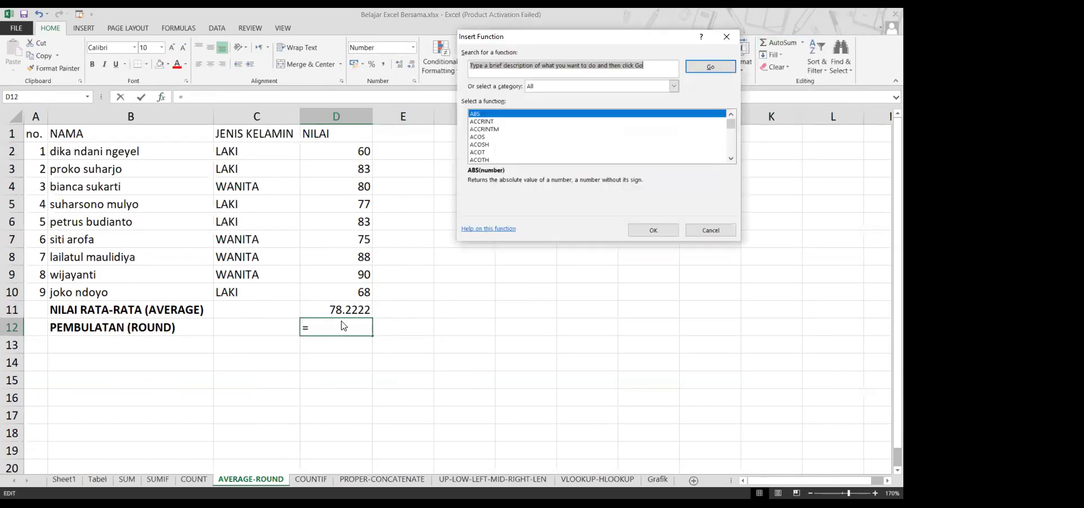
Enter =round(D11,0 in D12 to round the average to zero decimals
{"action": "key", "text": "Escape"}
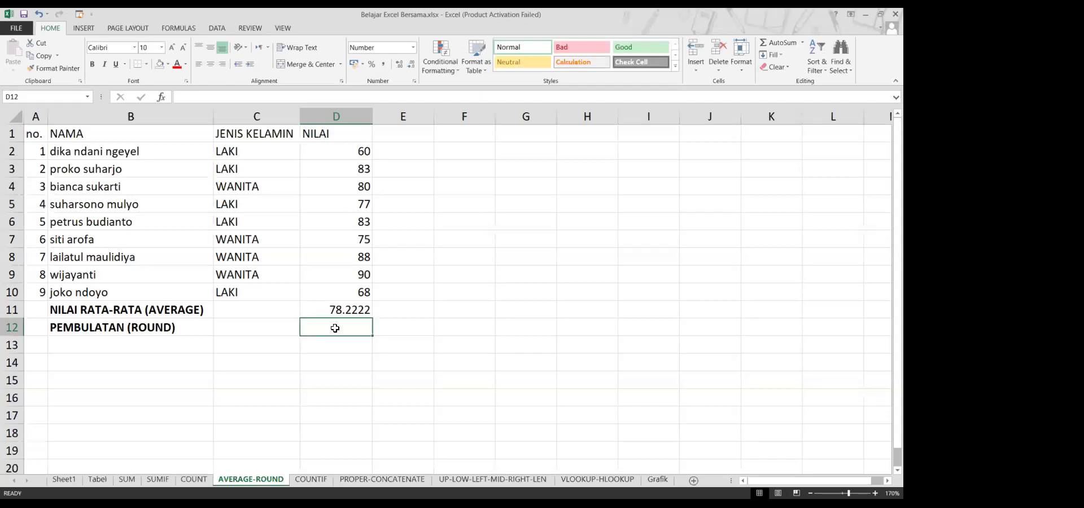
{"action": "type", "text": "=r"}
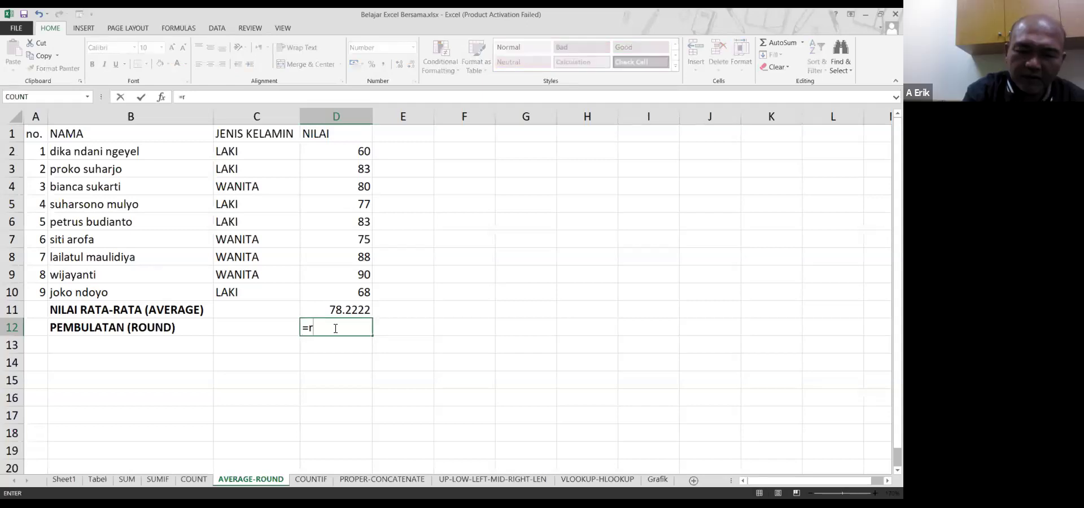
{"action": "type", "text": "ound("}
{"action": "left_click", "coordinate": [364, 307]}
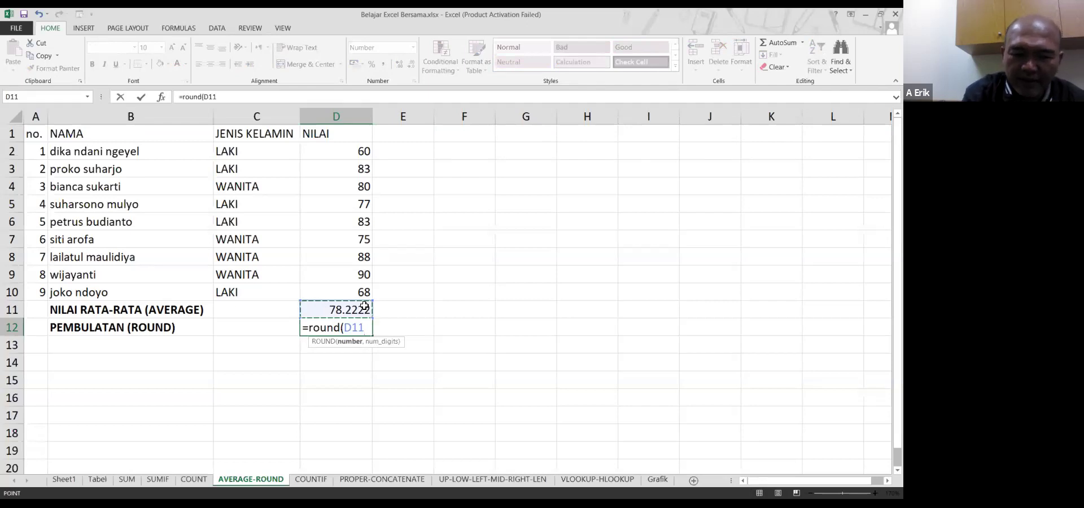
{"action": "type", "text": ",0"}
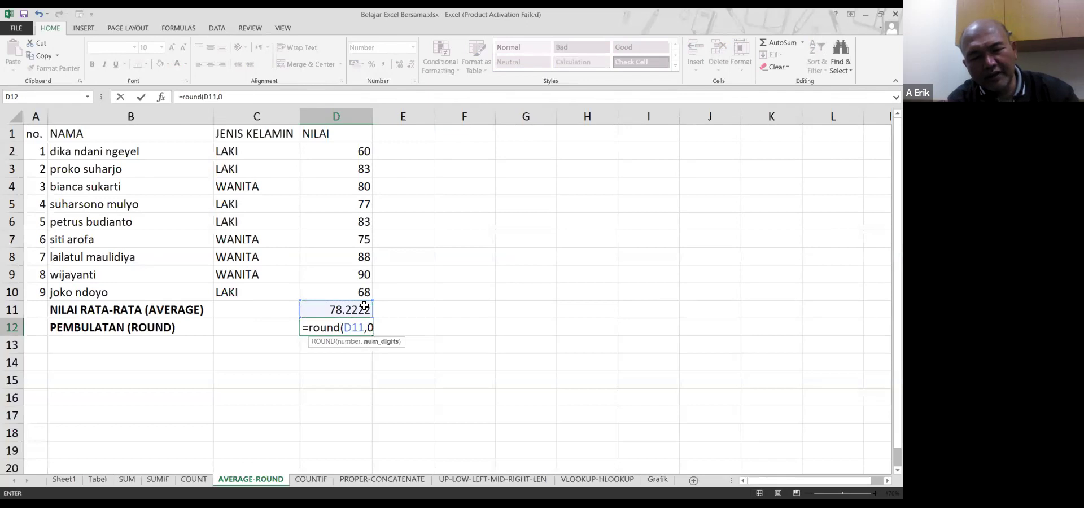
{"action": "key", "text": "Return"}
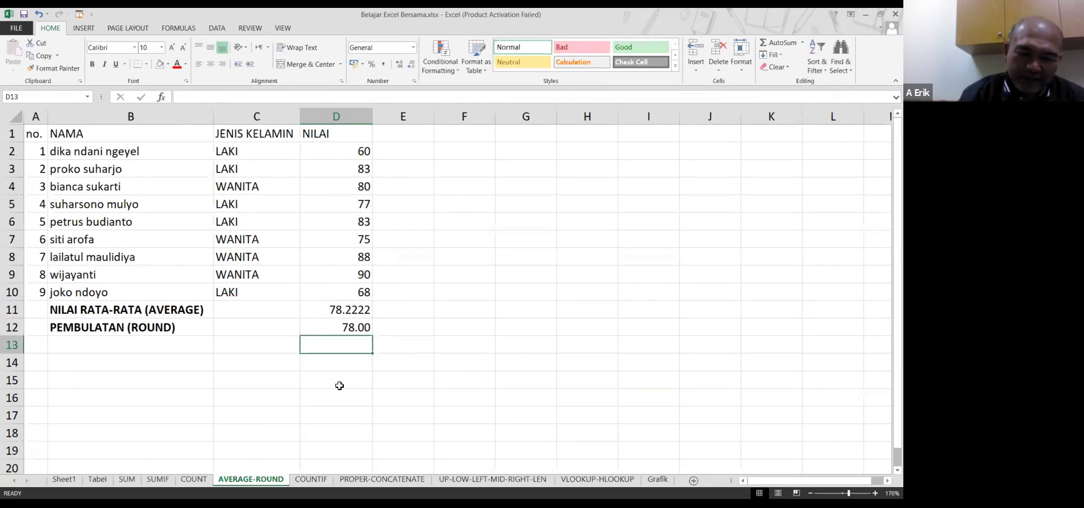
Switch to the COUNTIF sheet with the student table and empty JUMLAH LAKI and JUMLAH WANITA rows
{"action": "left_click", "coordinate": [270, 322]}
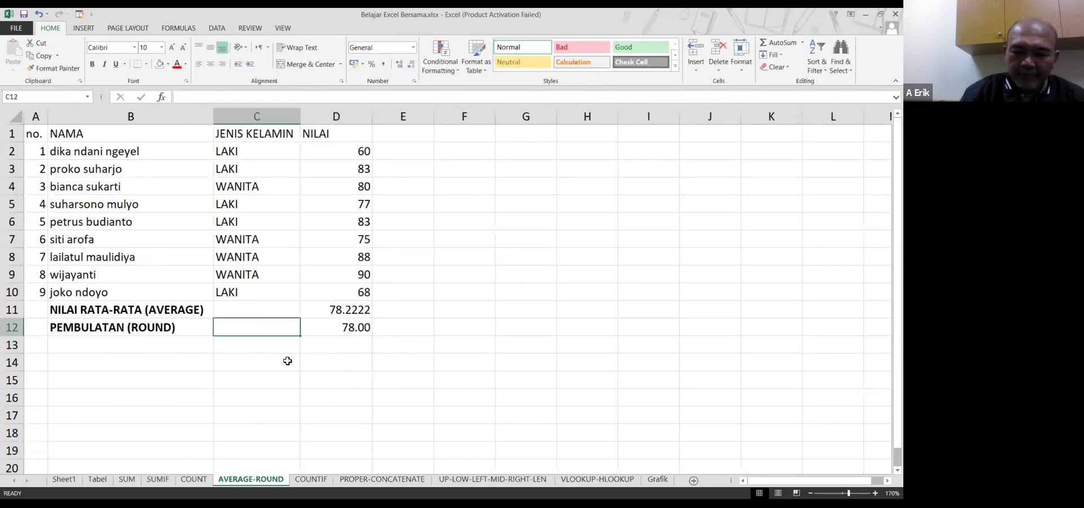
{"action": "left_click", "coordinate": [310, 479]}
{"action": "left_click", "coordinate": [385, 334]}
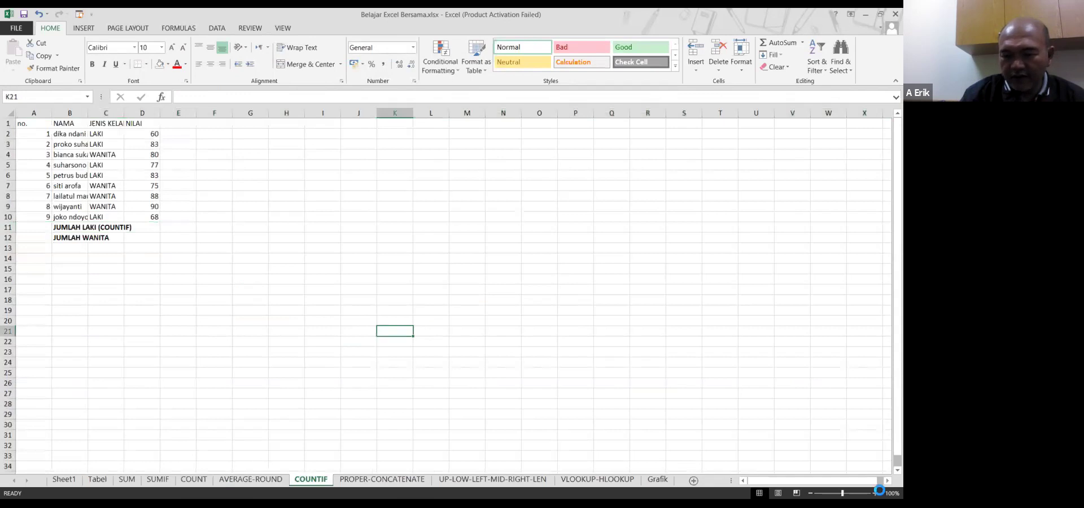
Zoom the COUNTIF sheet to 170% and AutoFit all columns so full names and JENIS KELAMIN show
{"action": "left_click", "coordinate": [876, 493]}
{"action": "left_click", "coordinate": [876, 493]}
{"action": "left_click", "coordinate": [876, 493]}
{"action": "left_click", "coordinate": [876, 493]}
{"action": "left_click", "coordinate": [876, 493]}
{"action": "left_click", "coordinate": [876, 494]}
{"action": "left_click", "coordinate": [876, 493]}
{"action": "scroll", "coordinate": [286, 254], "scroll_direction": "up", "scroll_amount": 1}
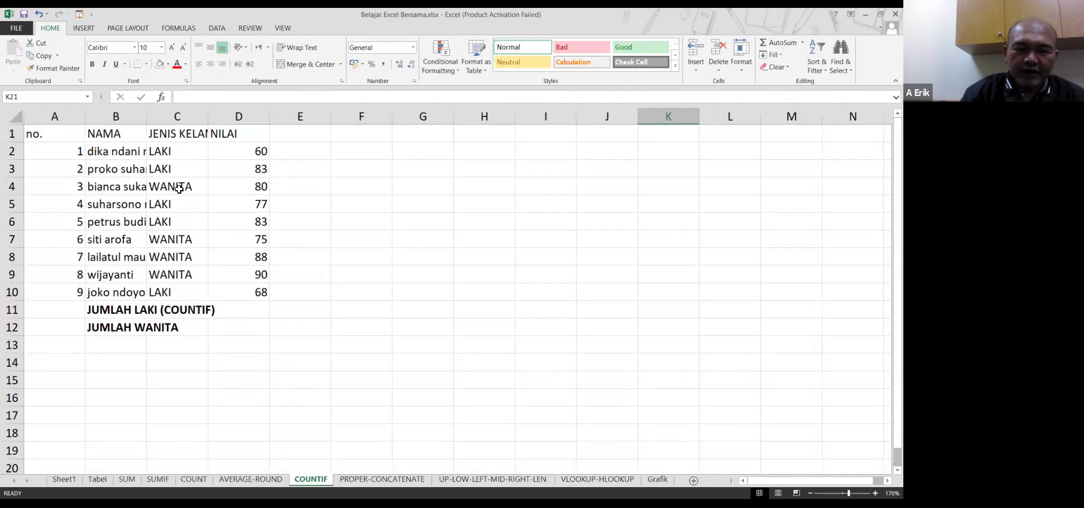
{"action": "left_click", "coordinate": [124, 169]}
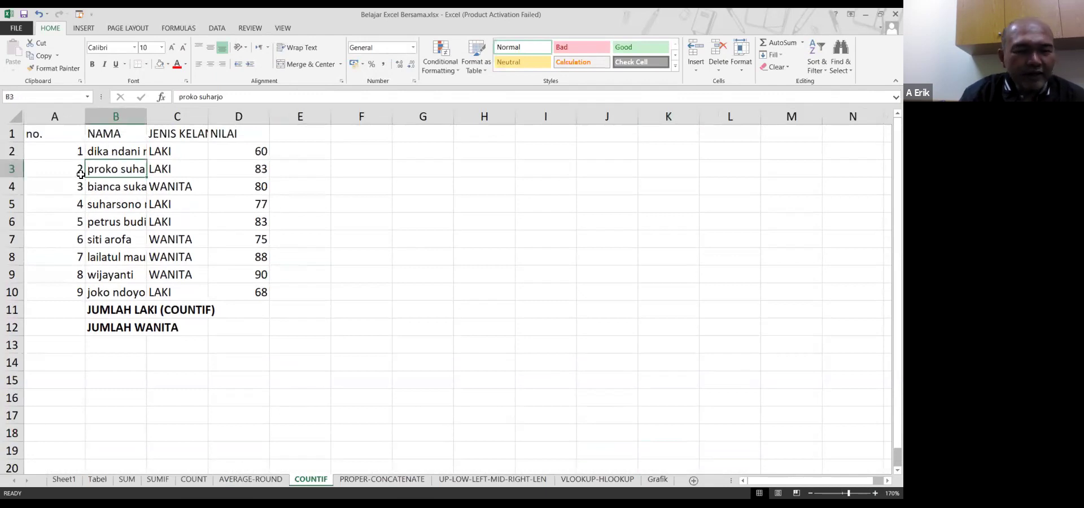
{"action": "left_click", "coordinate": [17, 116]}
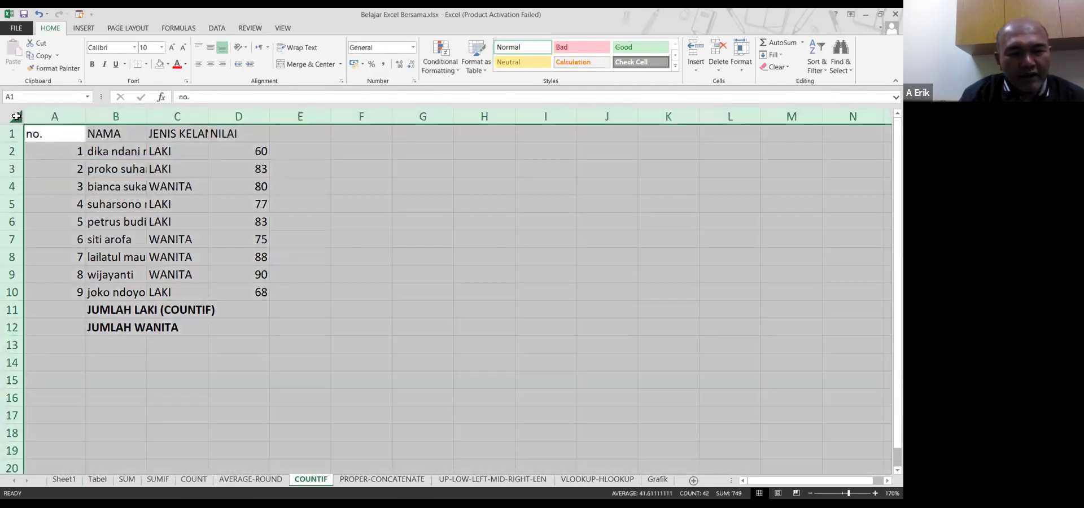
{"action": "double_click", "coordinate": [86, 114]}
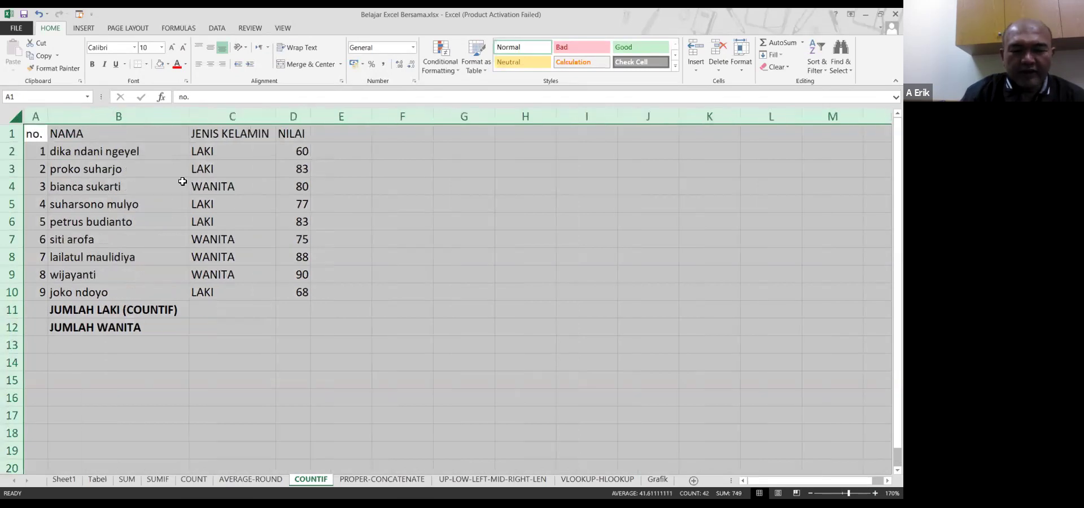
{"action": "left_click", "coordinate": [249, 318]}
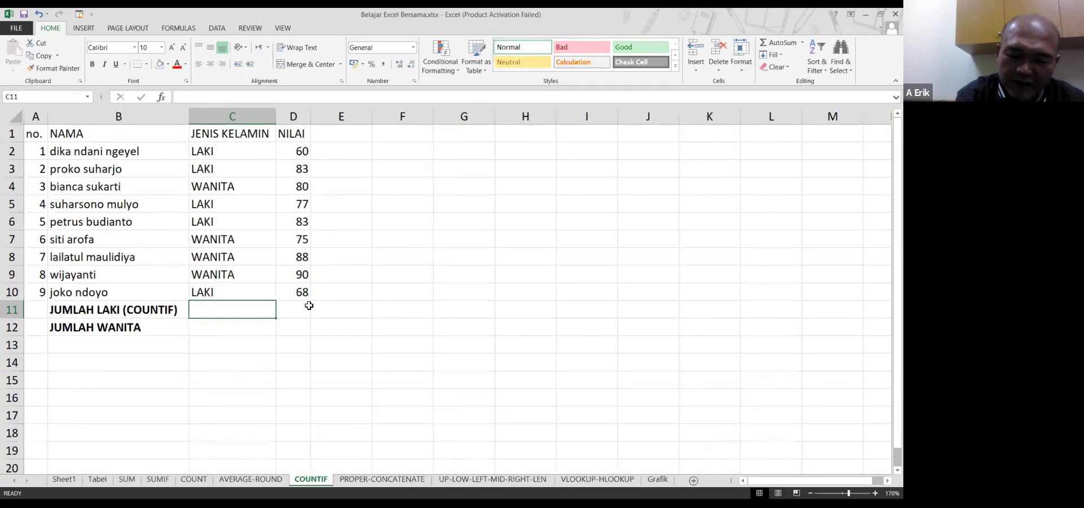
Enter =COUNTIF(C2:C10,"laki") in C11 to count the 5 LAKI entries
{"action": "type", "text": "="}
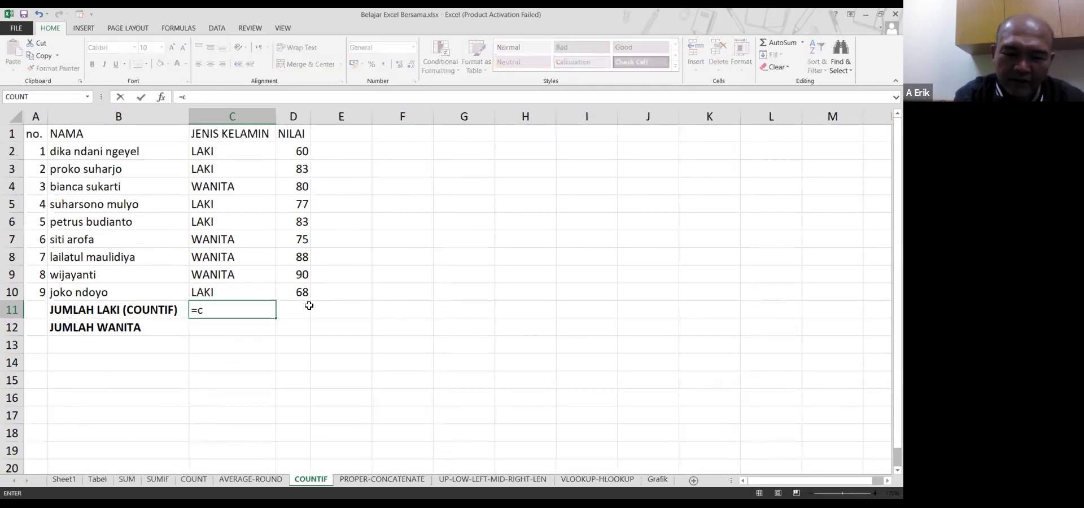
{"action": "type", "text": "count"}
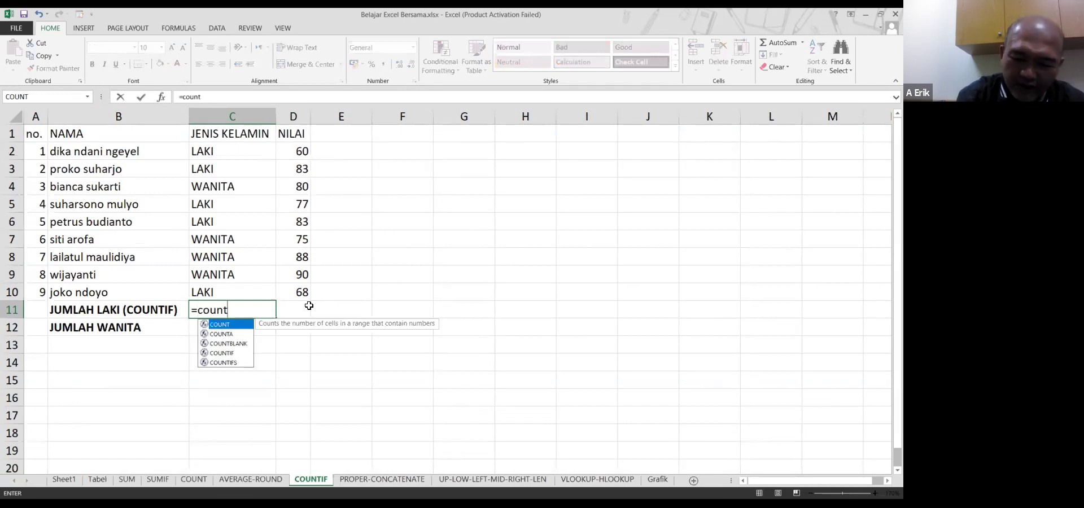
{"action": "key", "text": "Down"}
{"action": "key", "text": "Down"}
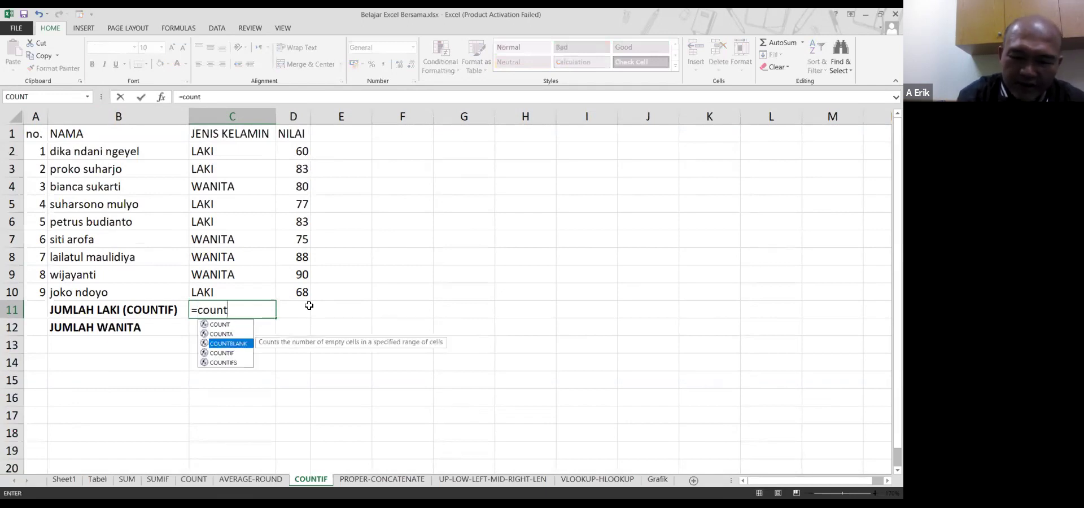
{"action": "key", "text": "Down"}
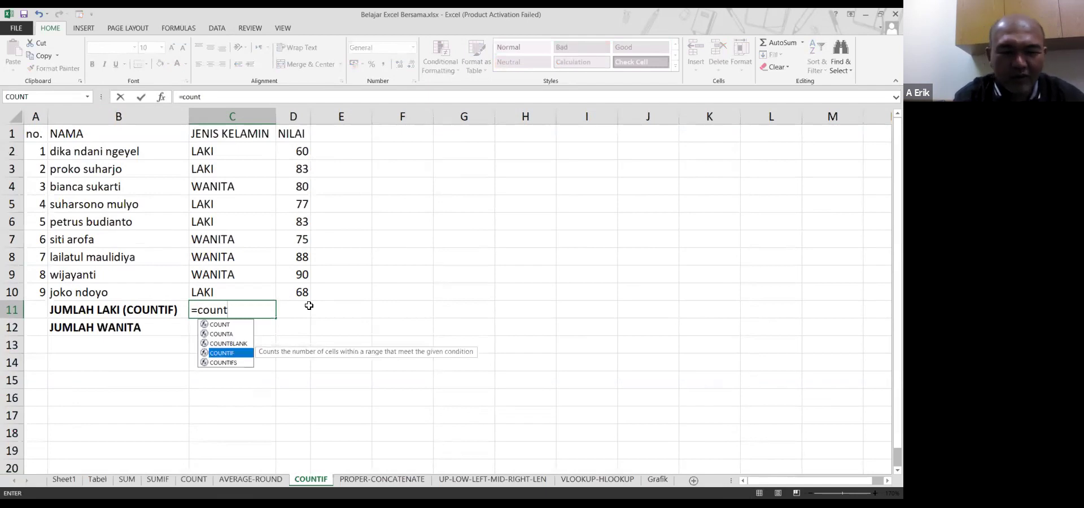
{"action": "key", "text": "Tab"}
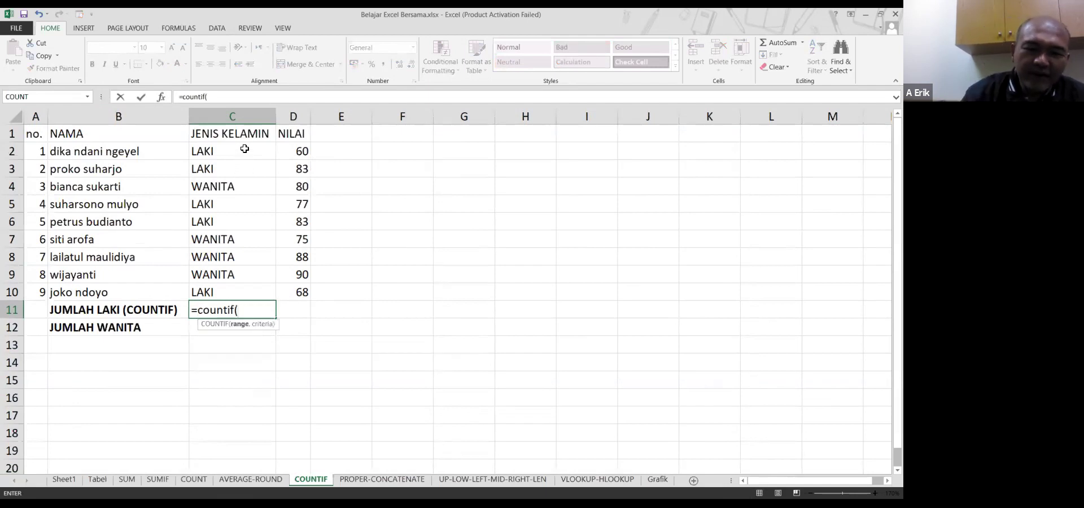
{"action": "left_click", "coordinate": [245, 149]}
{"action": "left_click", "coordinate": [249, 294], "text": "shift"}
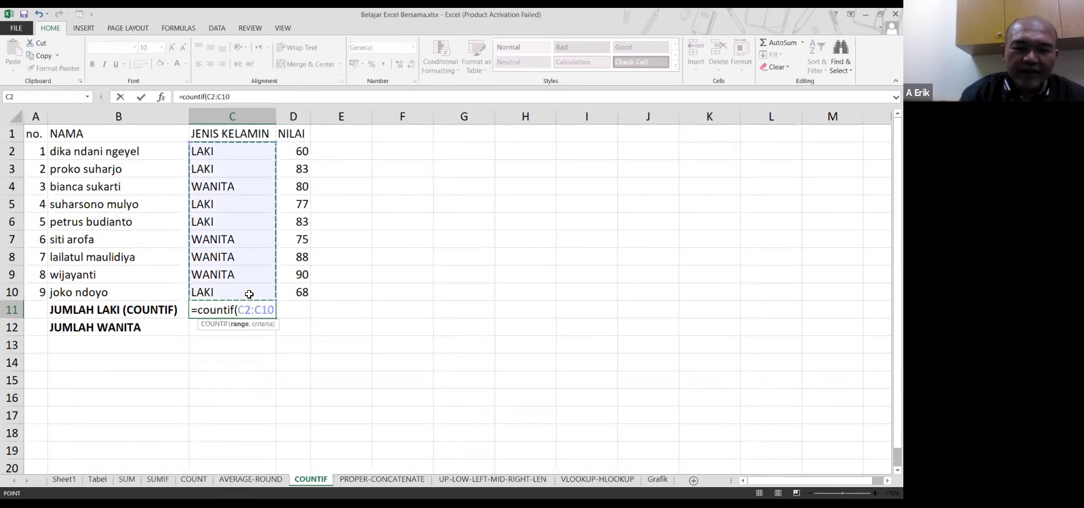
{"action": "type", "text": ","}
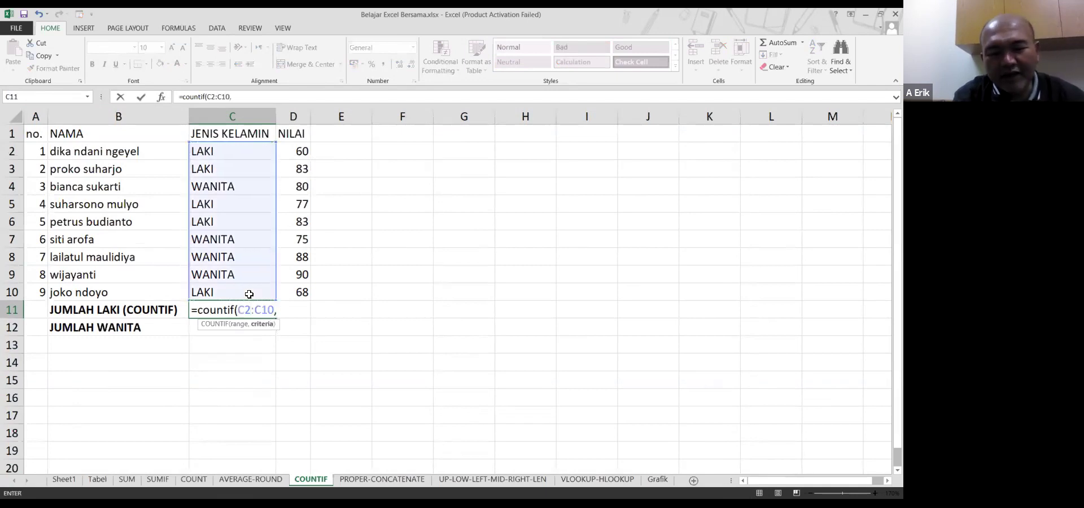
{"action": "type", "text": "\""}
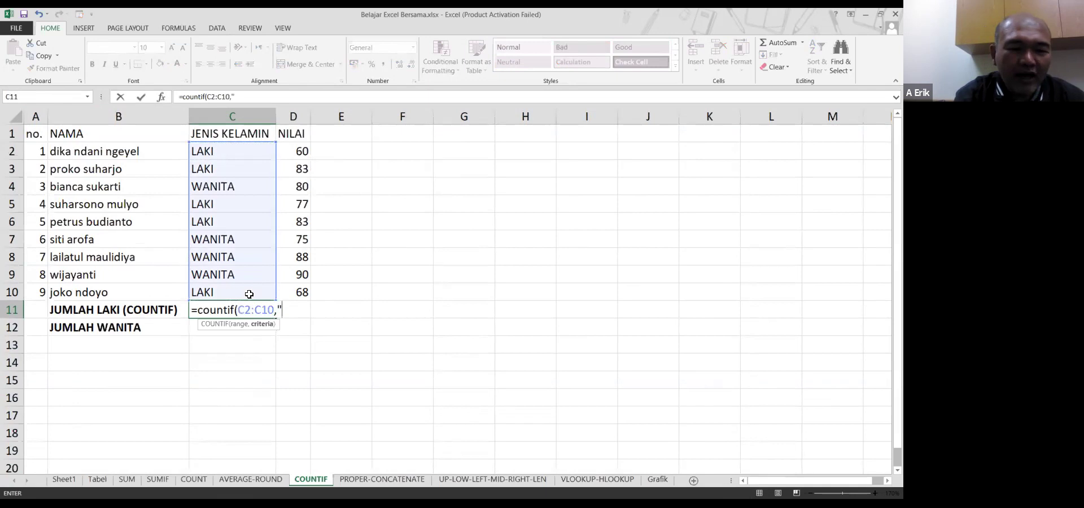
{"action": "type", "text": "laki"}
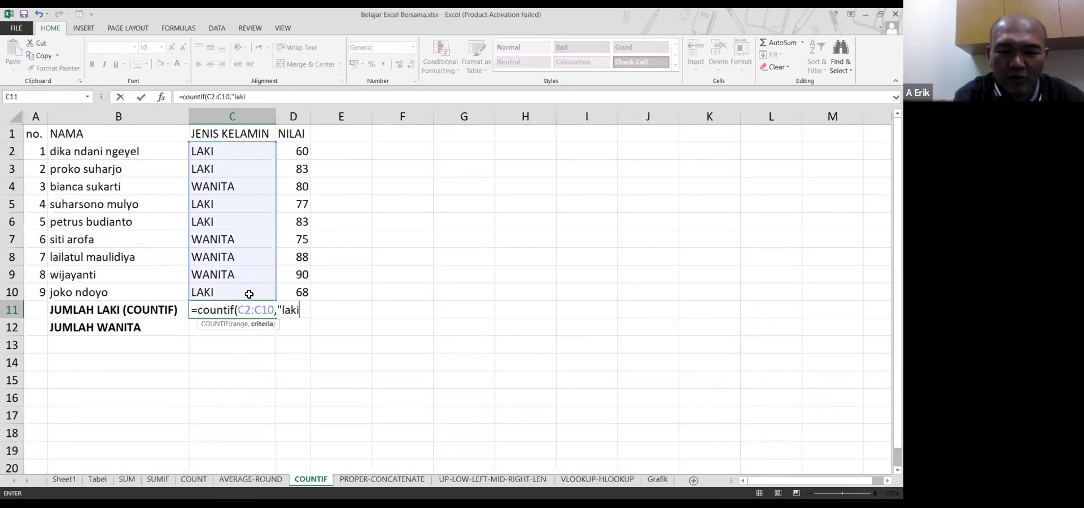
{"action": "type", "text": "\")"}
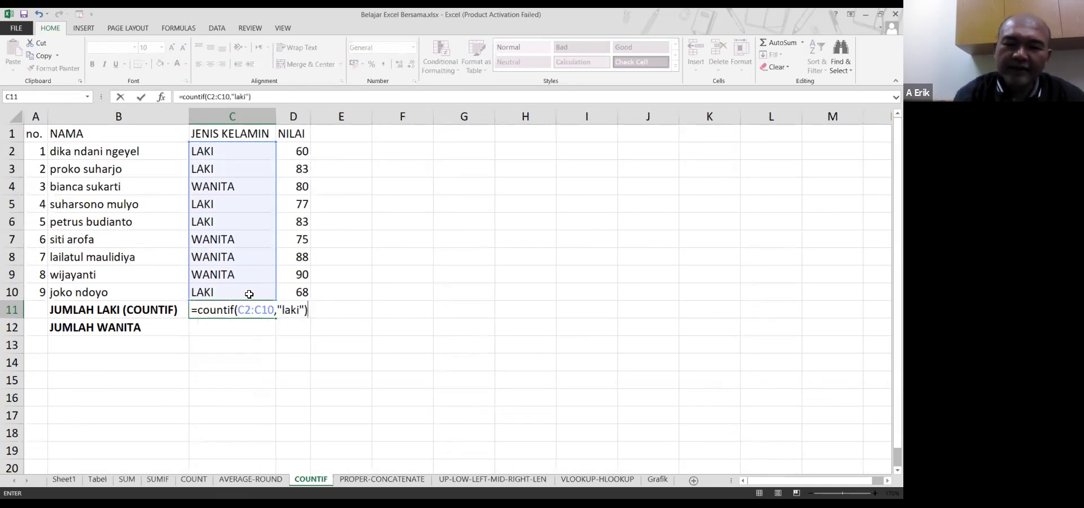
{"action": "key", "text": "Return"}
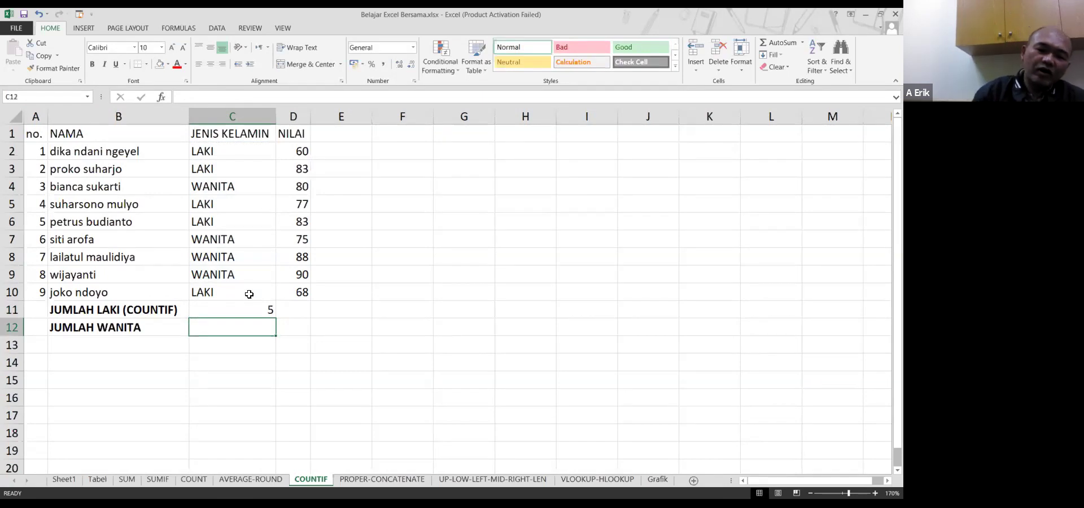
{"action": "left_click", "coordinate": [249, 293]}
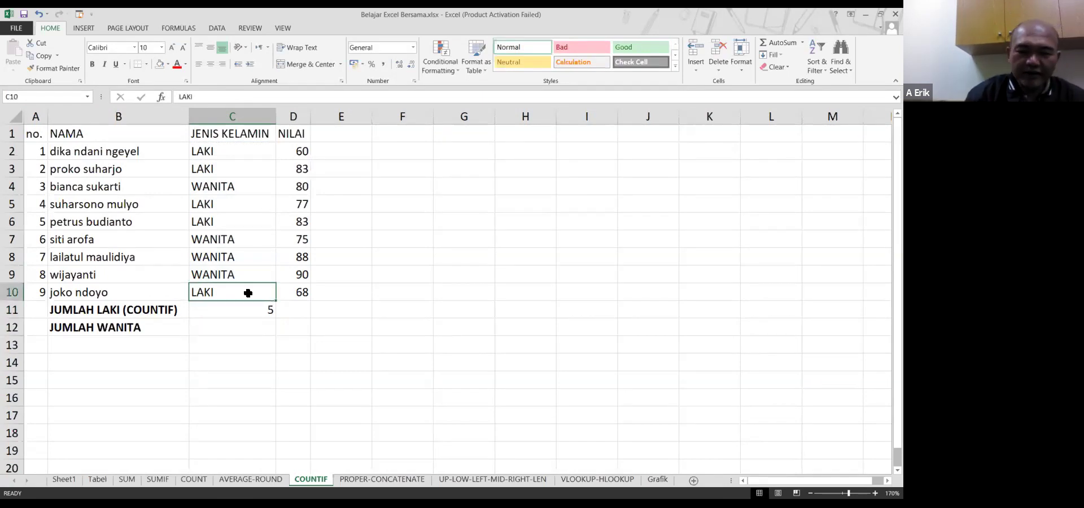
{"action": "left_click", "coordinate": [240, 223], "text": "ctrl"}
{"action": "left_click", "coordinate": [239, 199], "text": "ctrl"}
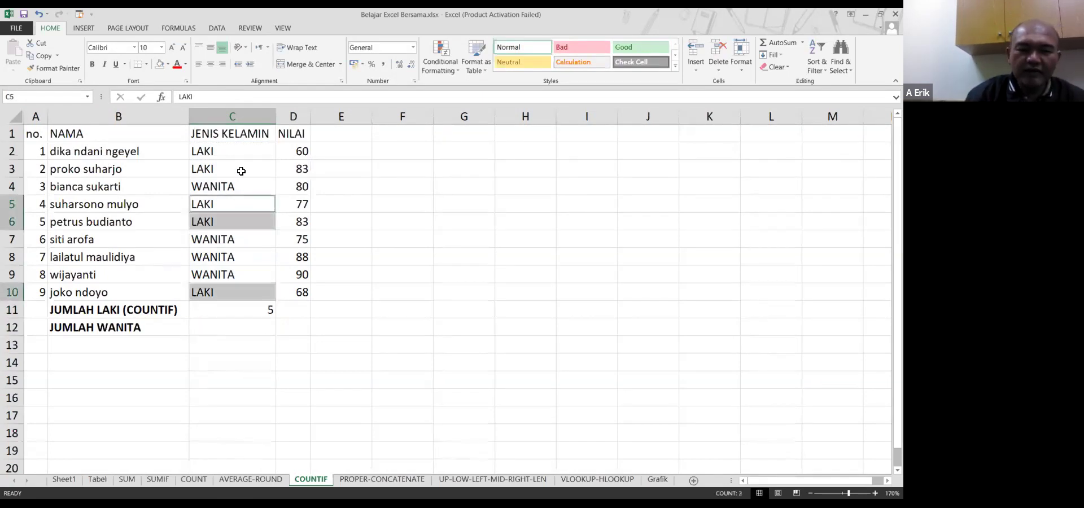
{"action": "left_click", "coordinate": [239, 170], "text": "ctrl"}
{"action": "left_click", "coordinate": [241, 156], "text": "ctrl"}
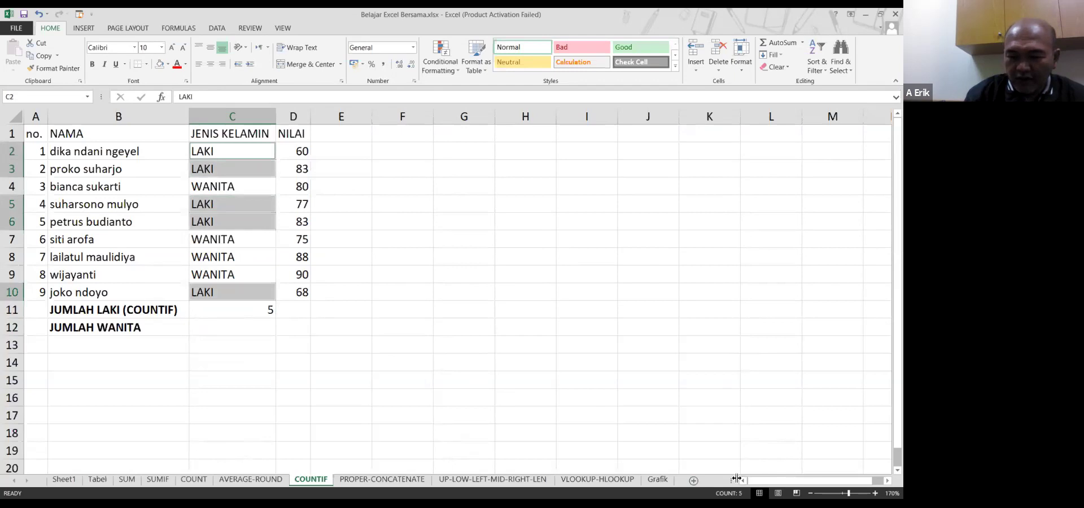
{"action": "left_click", "coordinate": [240, 314]}
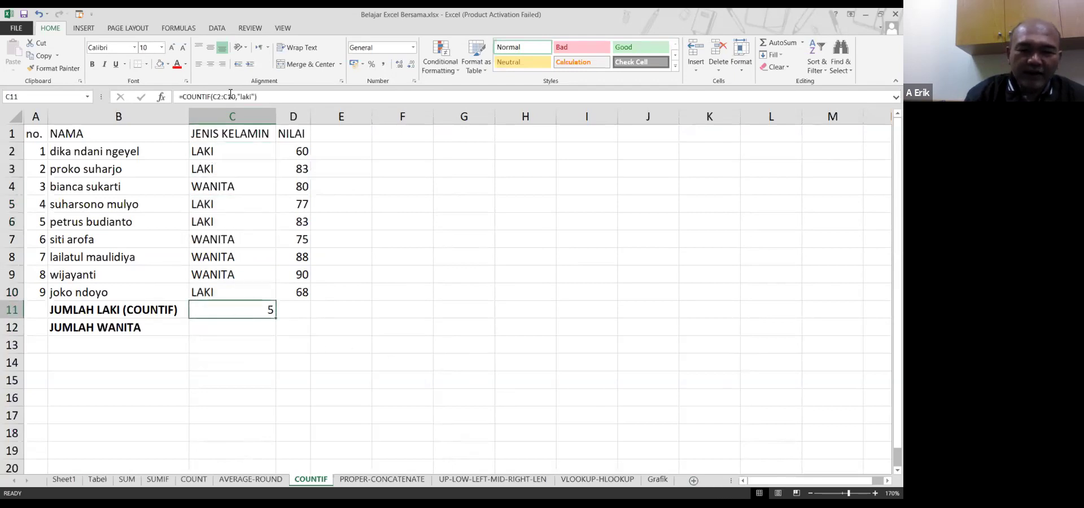
{"action": "left_click_drag", "start_coordinate": [218, 150], "coordinate": [215, 300]}
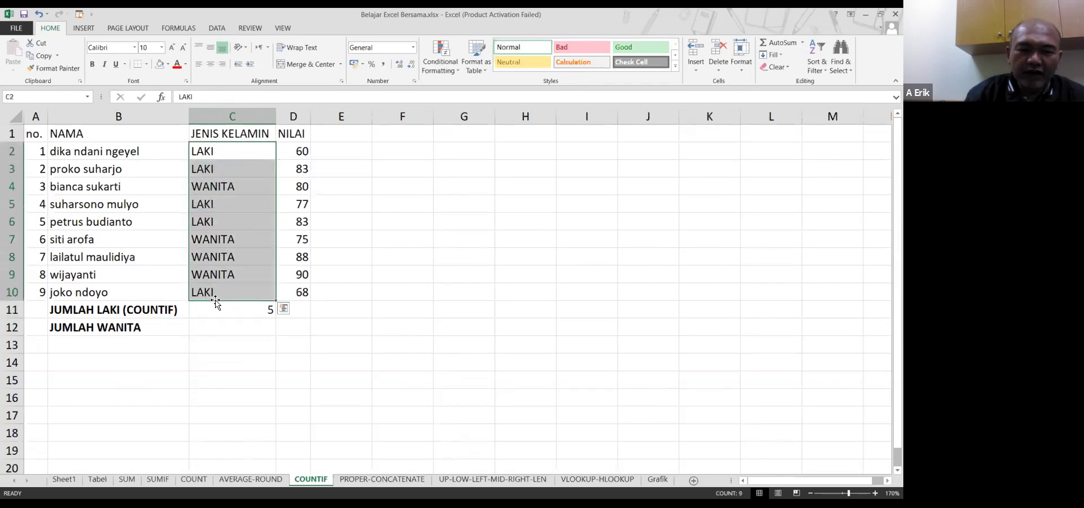
{"action": "left_click", "coordinate": [240, 325]}
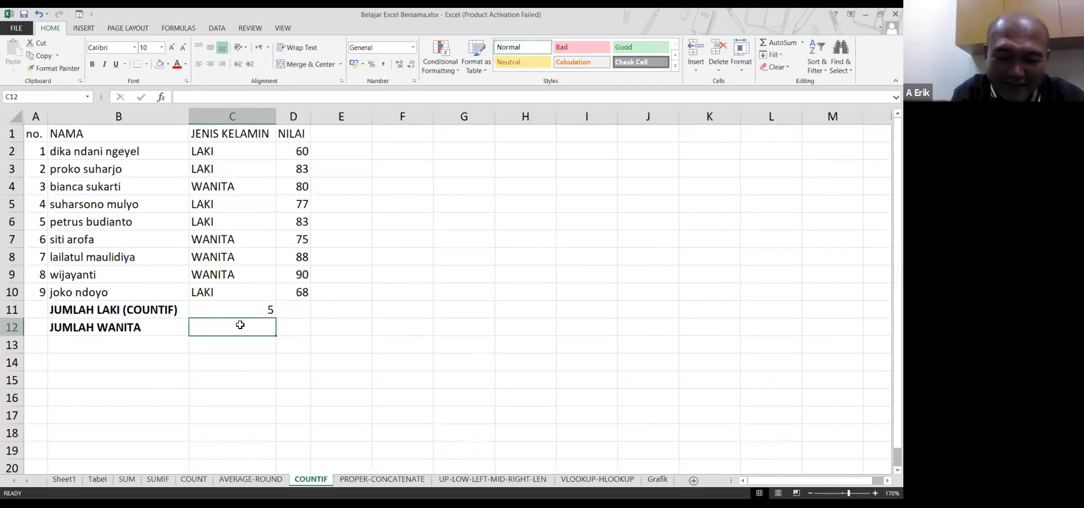
Enter =COUNTIF(C2:C10,"wanita") in C12, returning 4 WANITA entries
{"action": "type", "text": "="}
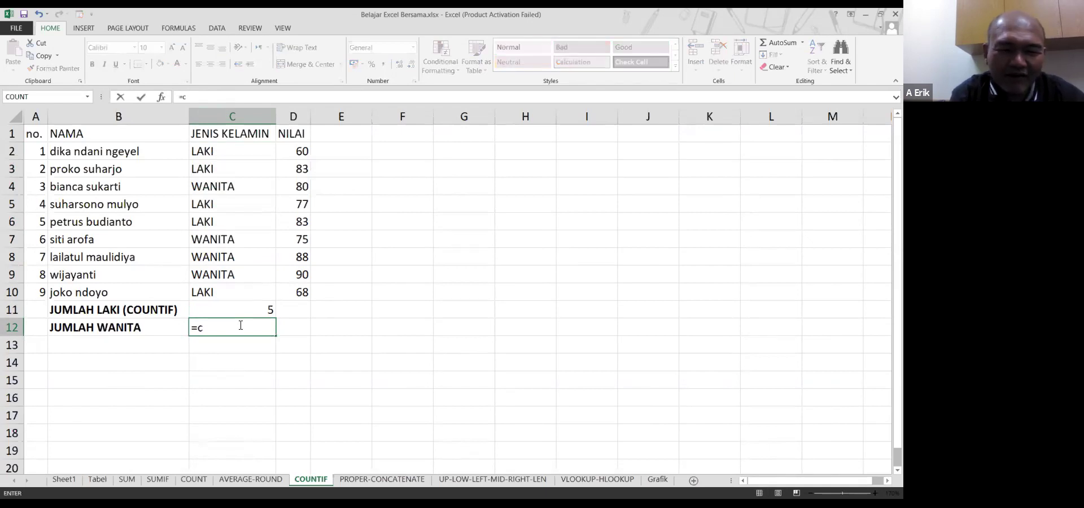
{"action": "type", "text": "countif("}
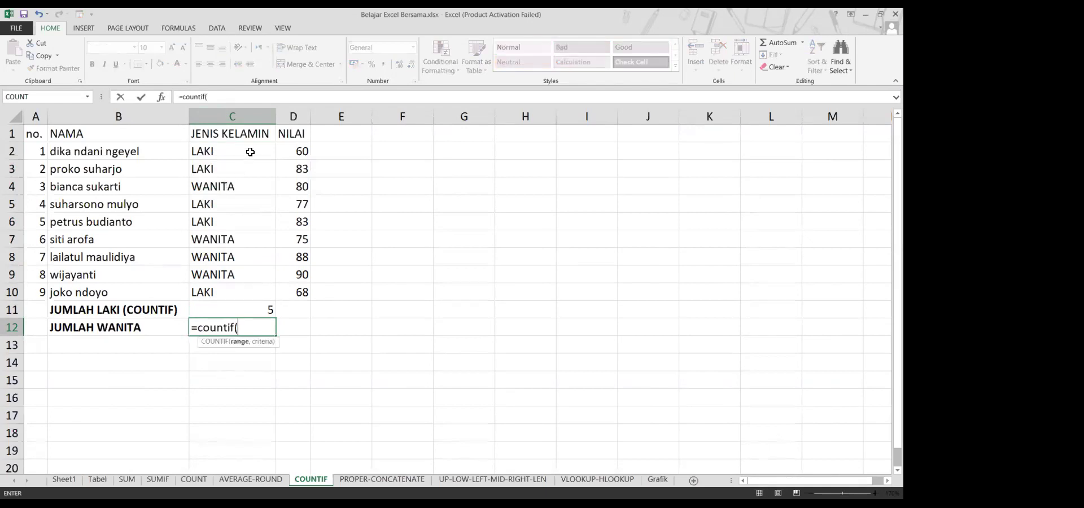
{"action": "left_click", "coordinate": [251, 151]}
{"action": "key", "text": "ctrl+shift+Down"}
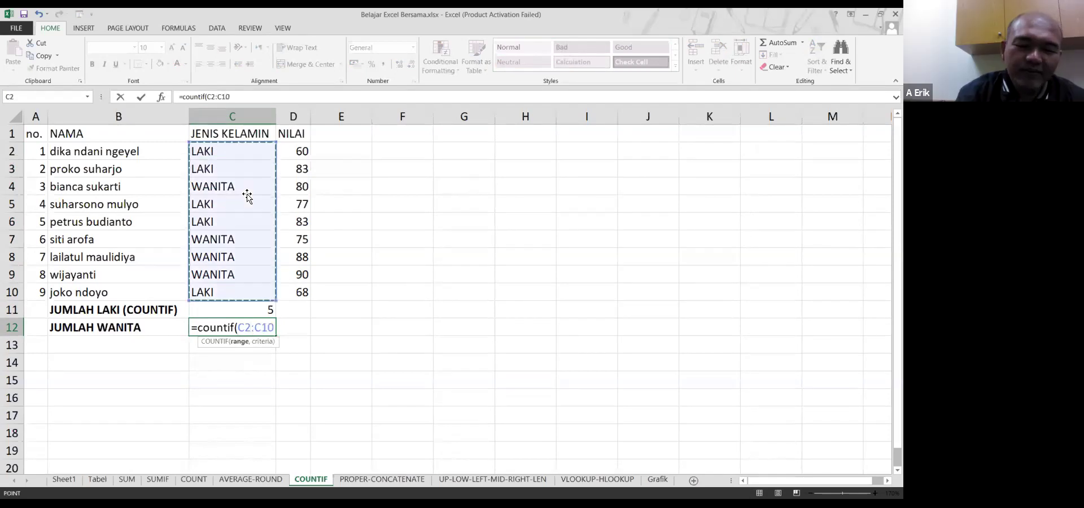
{"action": "type", "text": ",\""}
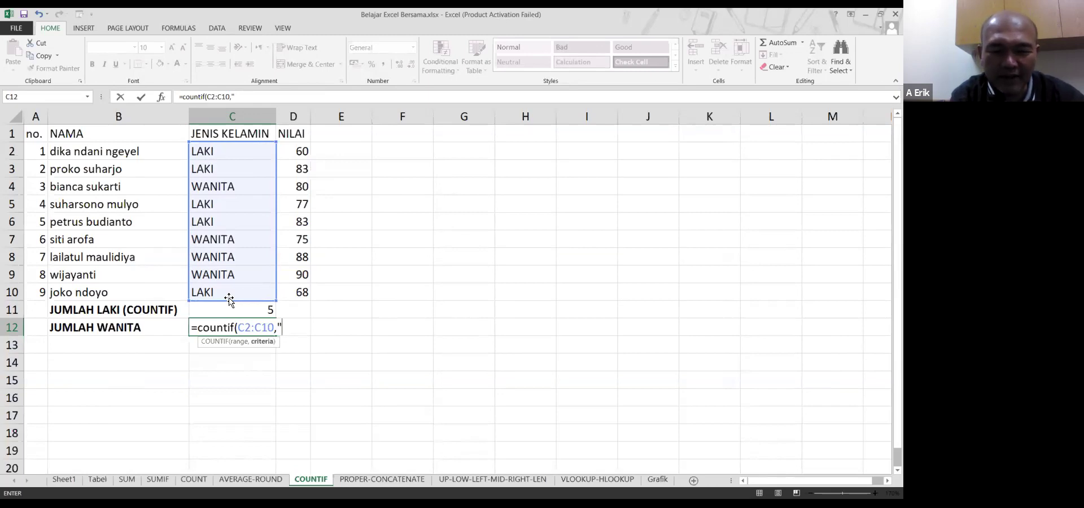
{"action": "type", "text": "wa"}
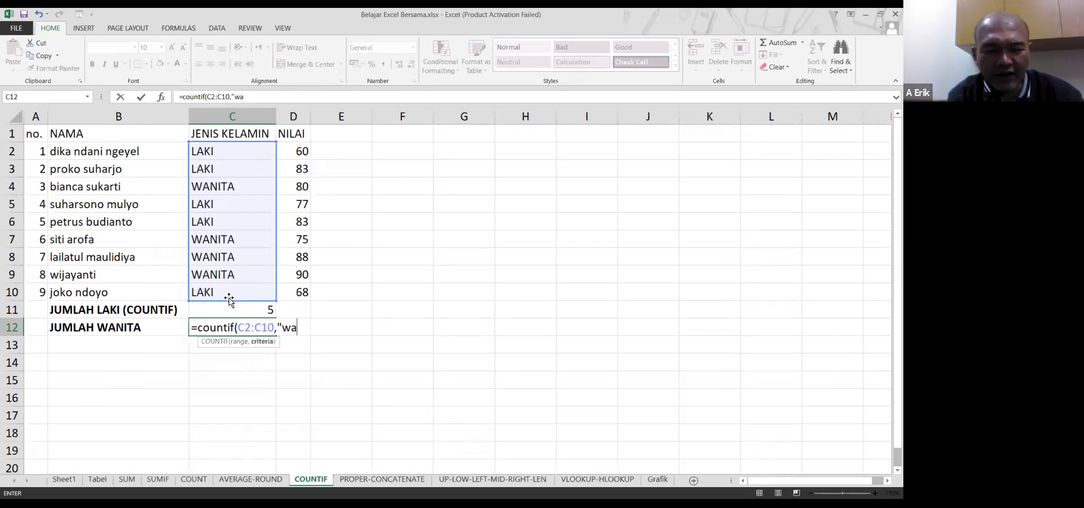
{"action": "type", "text": "nita\""}
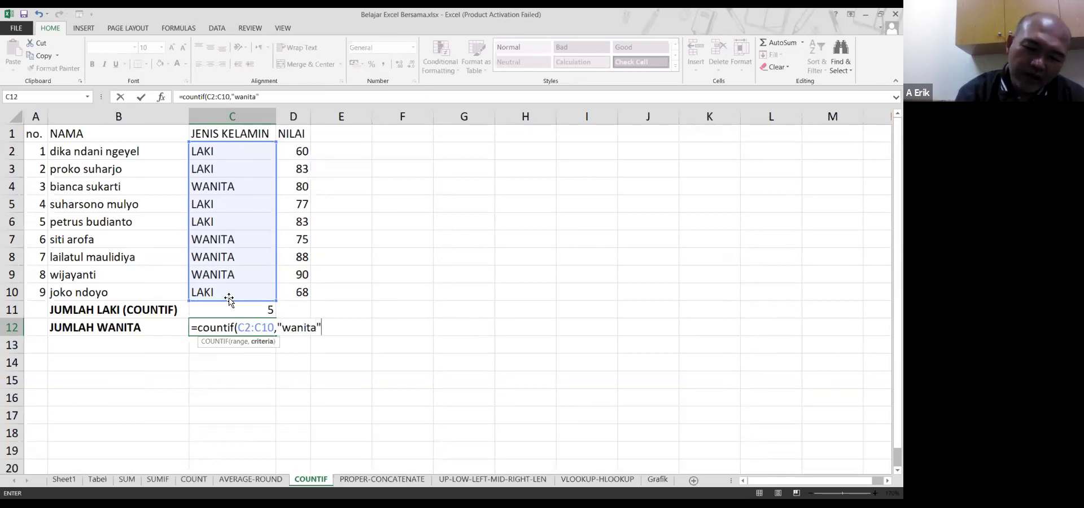
{"action": "key", "text": "Return"}
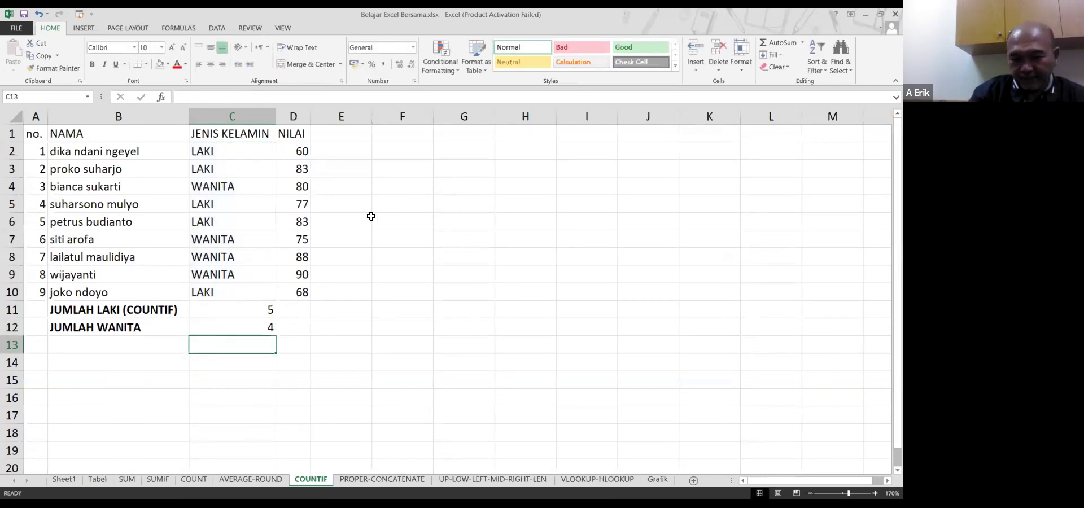
Select the C11:C12 count results and inspect the C12 COUNTIF formula
{"action": "left_click_drag", "start_coordinate": [258, 307], "coordinate": [249, 330]}
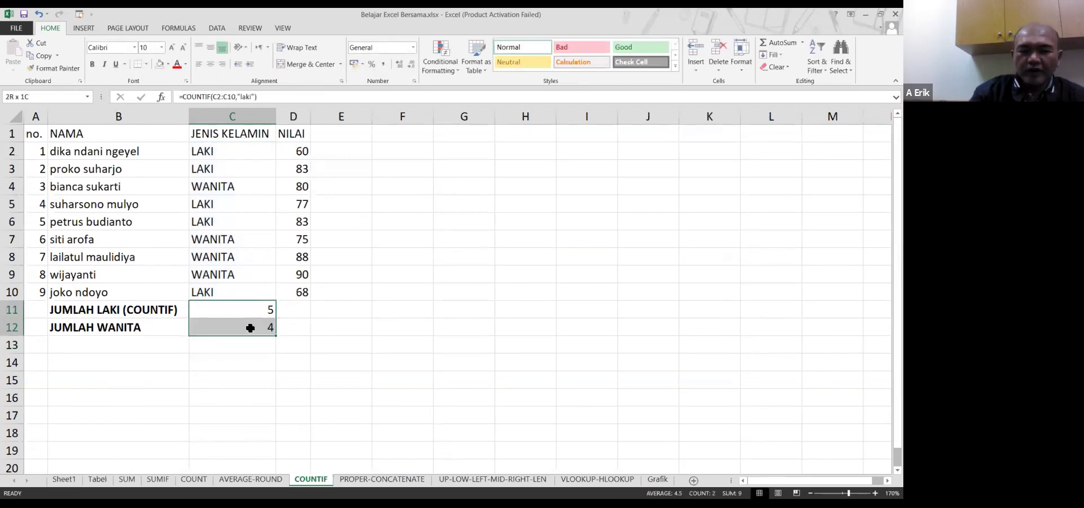
{"action": "left_click", "coordinate": [290, 313]}
{"action": "left_click", "coordinate": [266, 322]}
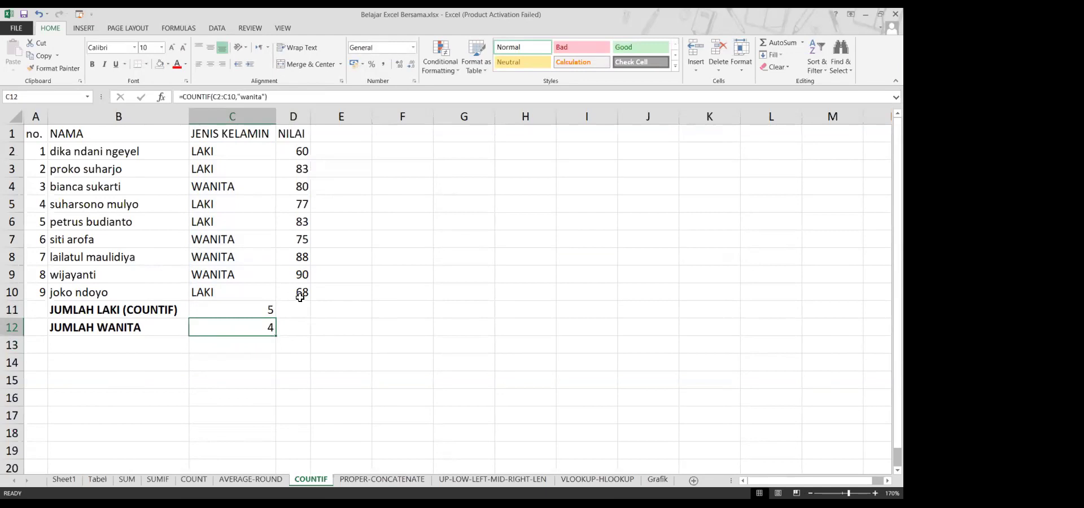
Retype C4 as lowercase 'wanita' and check that C12 still counts 4
{"action": "left_click", "coordinate": [234, 188]}
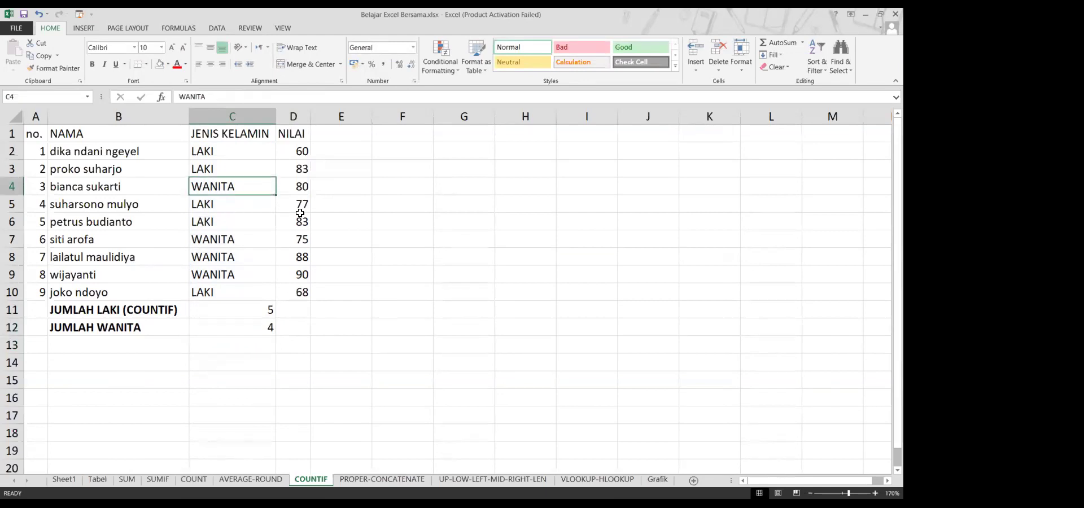
{"action": "key", "text": "F2"}
{"action": "key", "text": "BackSpace"}
{"action": "key", "text": "BackSpace"}
{"action": "key", "text": "BackSpace"}
{"action": "key", "text": "BackSpace"}
{"action": "key", "text": "BackSpace"}
{"action": "key", "text": "BackSpace"}
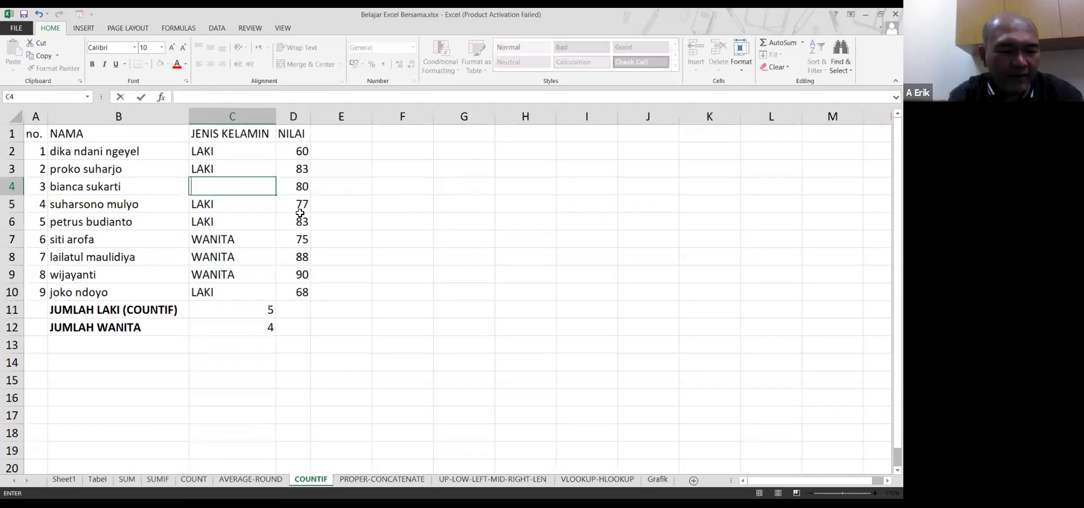
{"action": "type", "text": "wanita"}
{"action": "key", "text": "Return"}
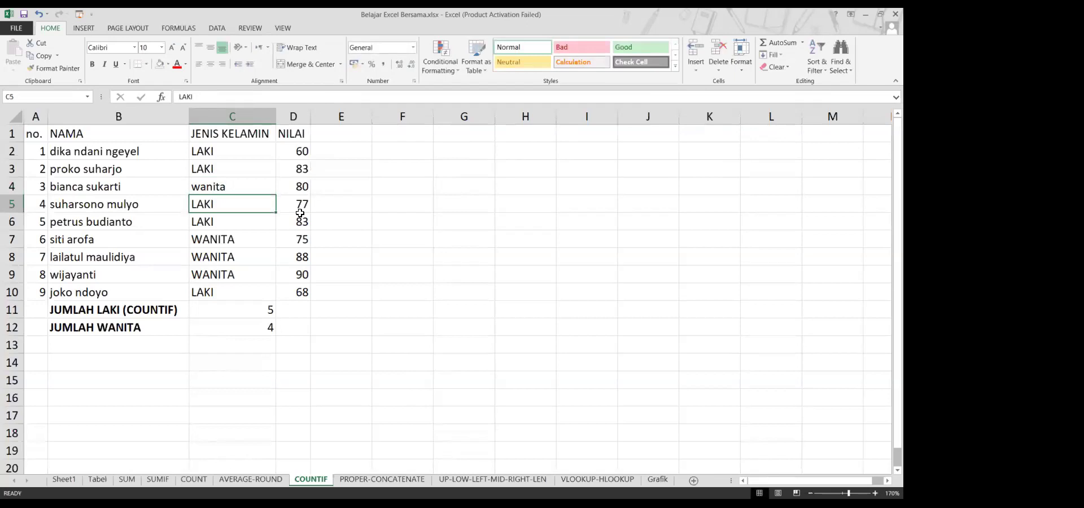
{"action": "key", "text": "Down"}
{"action": "key", "text": "Down"}
{"action": "key", "text": "Down"}
{"action": "key", "text": "Down"}
{"action": "key", "text": "Down"}
{"action": "key", "text": "Down"}
{"action": "key", "text": "Down"}
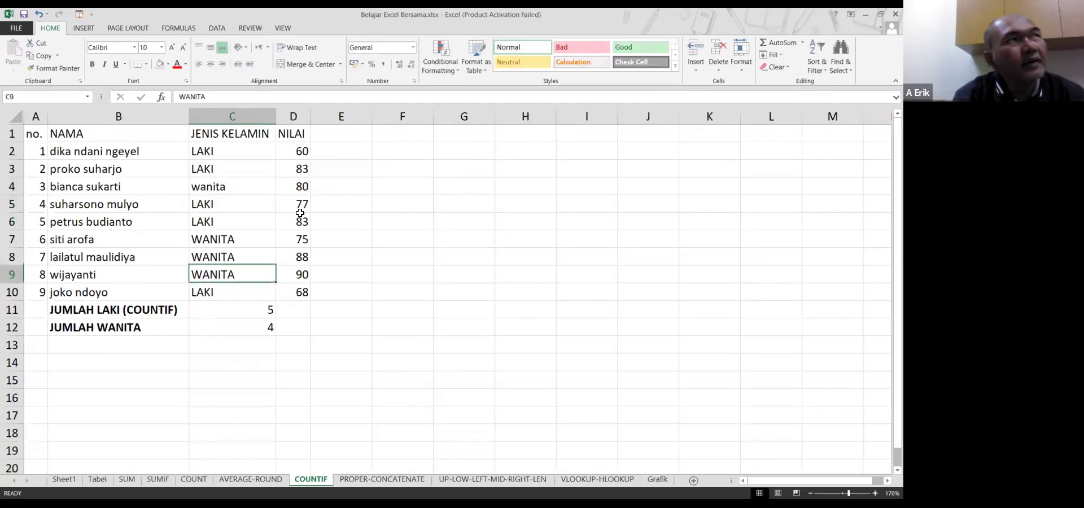
{"action": "key", "text": "Down"}
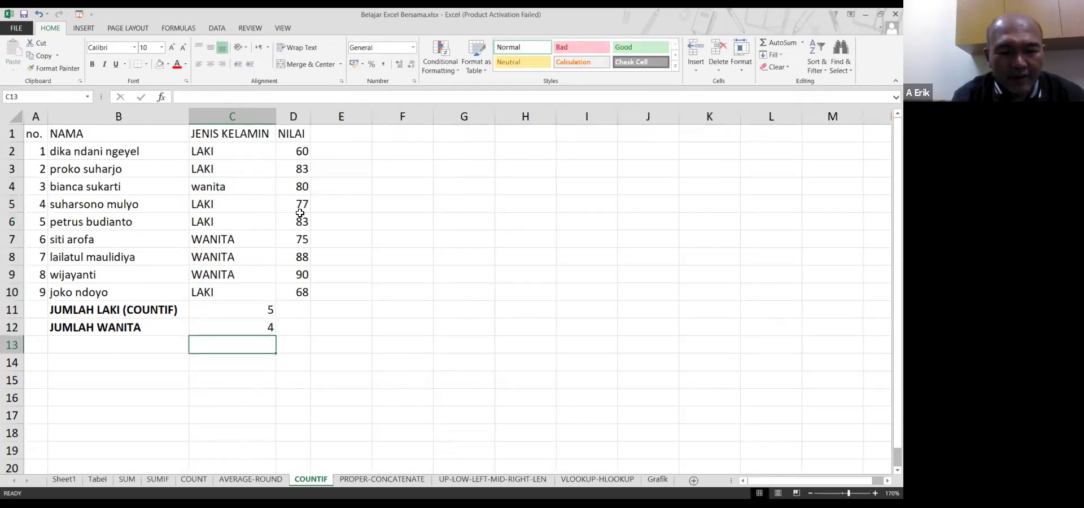
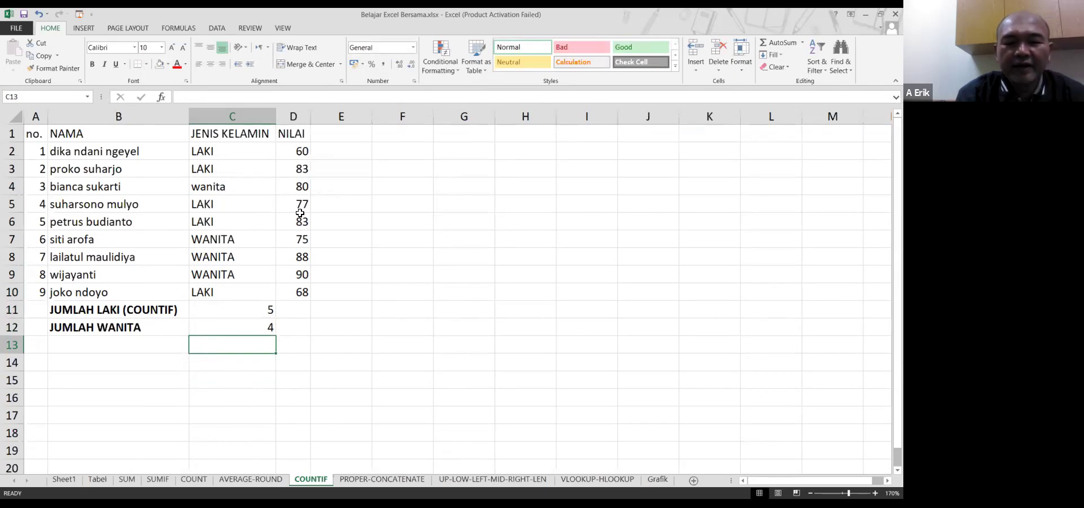
Append a trial dash to the WANITA entry in C8
{"action": "key", "text": "Up"}
{"action": "key", "text": "Up"}
{"action": "key", "text": "Up"}
{"action": "key", "text": "Up"}
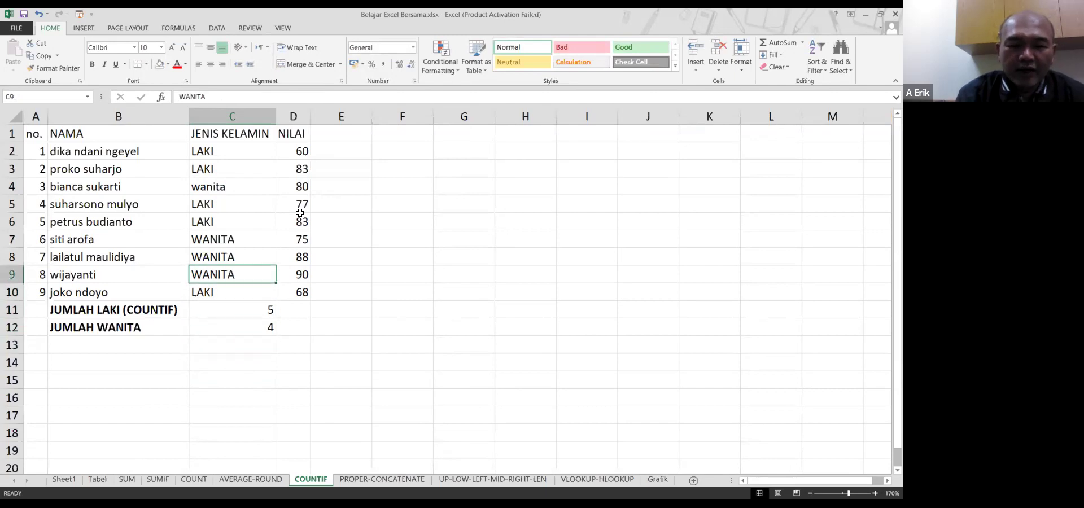
{"action": "key", "text": "Up"}
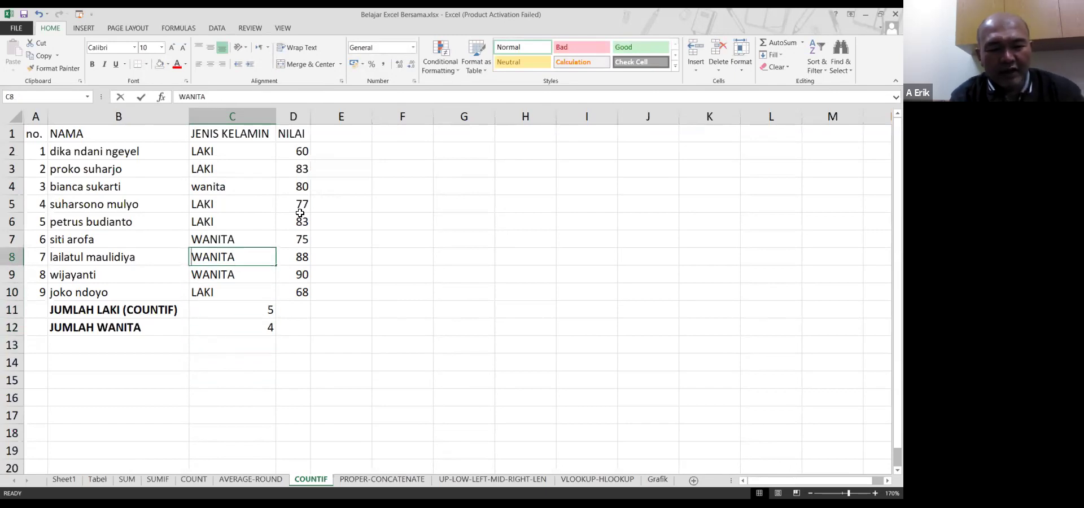
{"action": "key", "text": "F2"}
{"action": "type", "text": "-"}
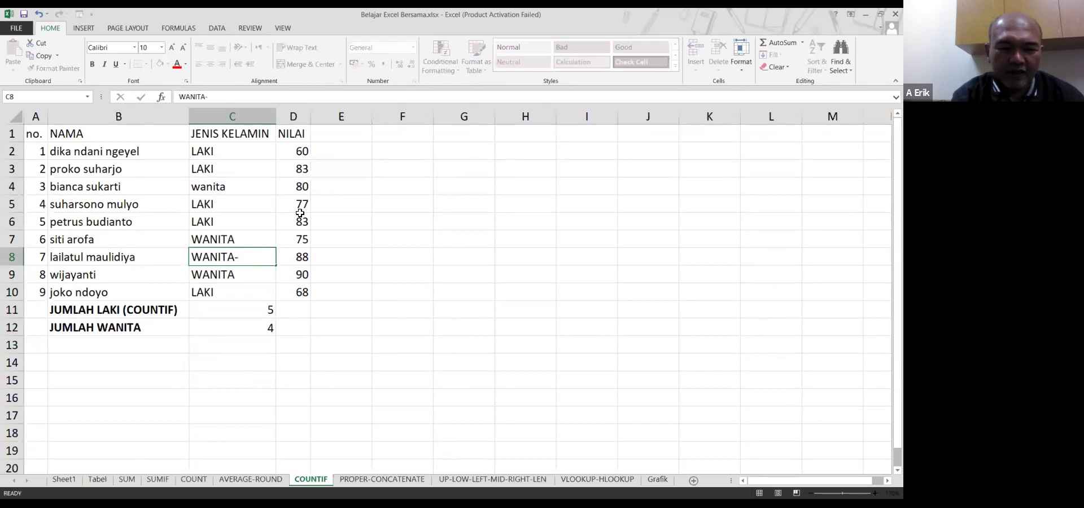
{"action": "key", "text": "Return"}
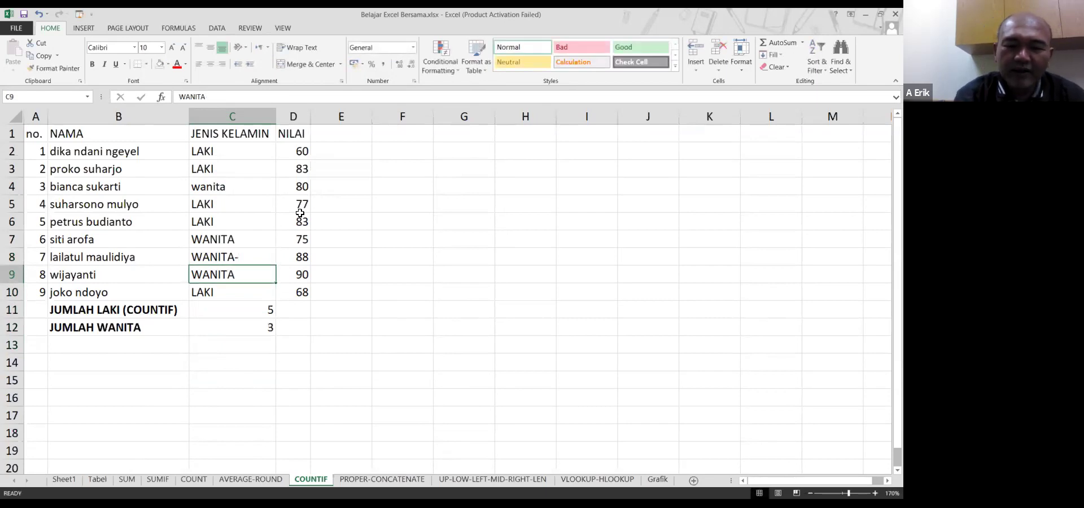
Remove the dash so C8 reads WANITA with a leading space, dropping the WANITA count to 3
{"action": "key", "text": "Up"}
{"action": "key", "text": "Up"}
{"action": "key", "text": "Down"}
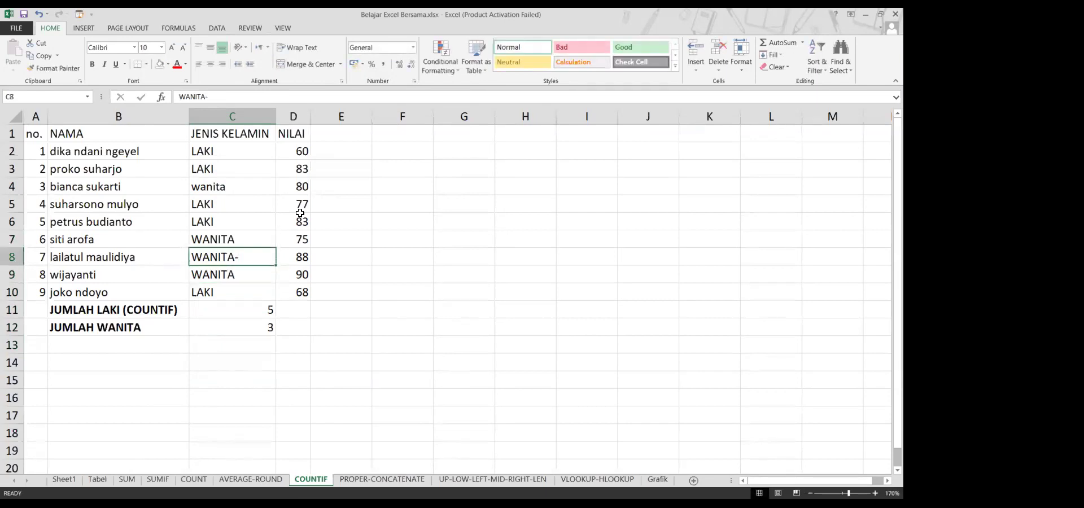
{"action": "key", "text": "F2"}
{"action": "key", "text": "BackSpace"}
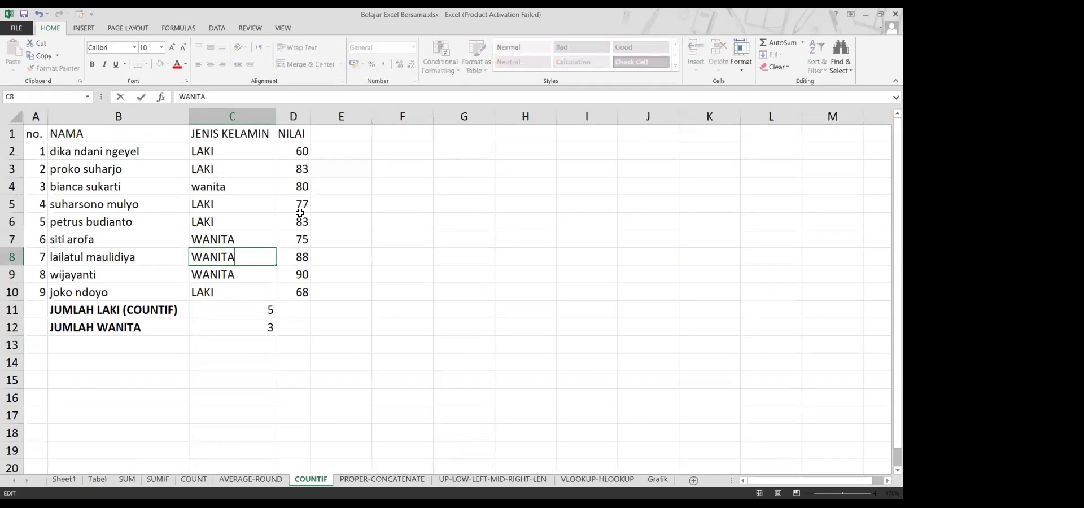
{"action": "key", "text": "Return"}
{"action": "key", "text": "Up"}
{"action": "key", "text": "ctrl+z"}
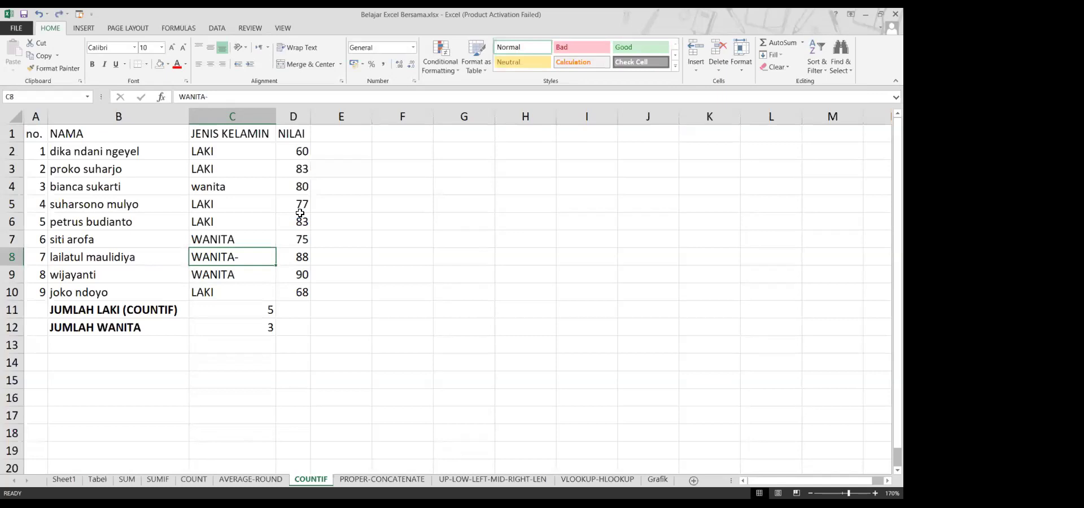
{"action": "key", "text": "F2"}
{"action": "key", "text": "BackSpace"}
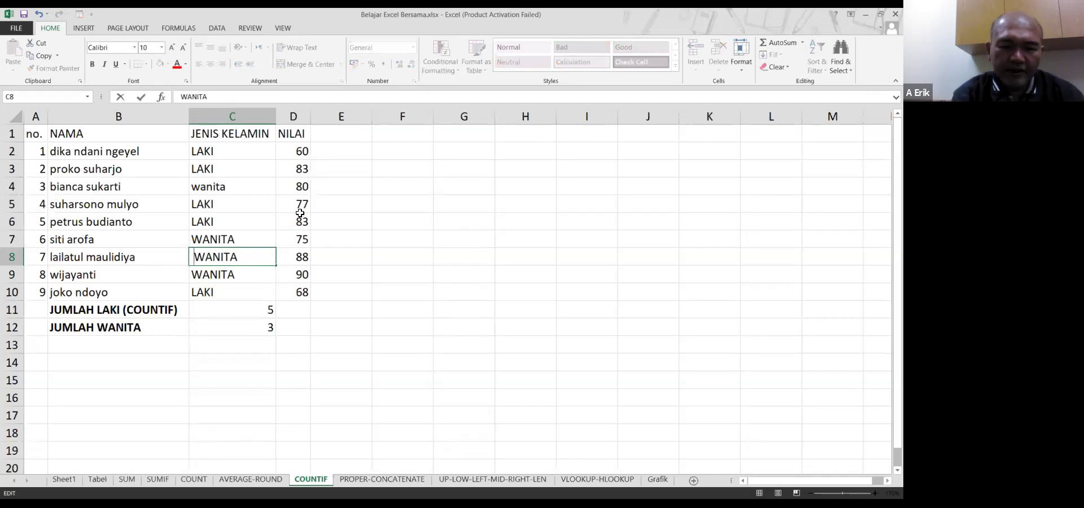
{"action": "key", "text": "Return"}
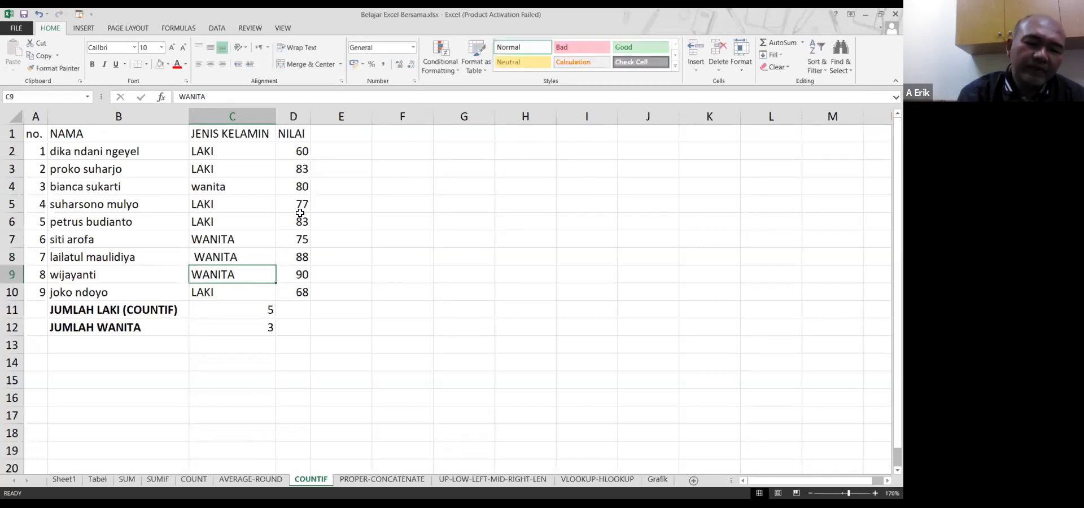
Retype C4 as WANITA in capitals
{"action": "key", "text": "Up"}
{"action": "key", "text": "Up"}
{"action": "key", "text": "Up"}
{"action": "key", "text": "Up"}
{"action": "key", "text": "Up"}
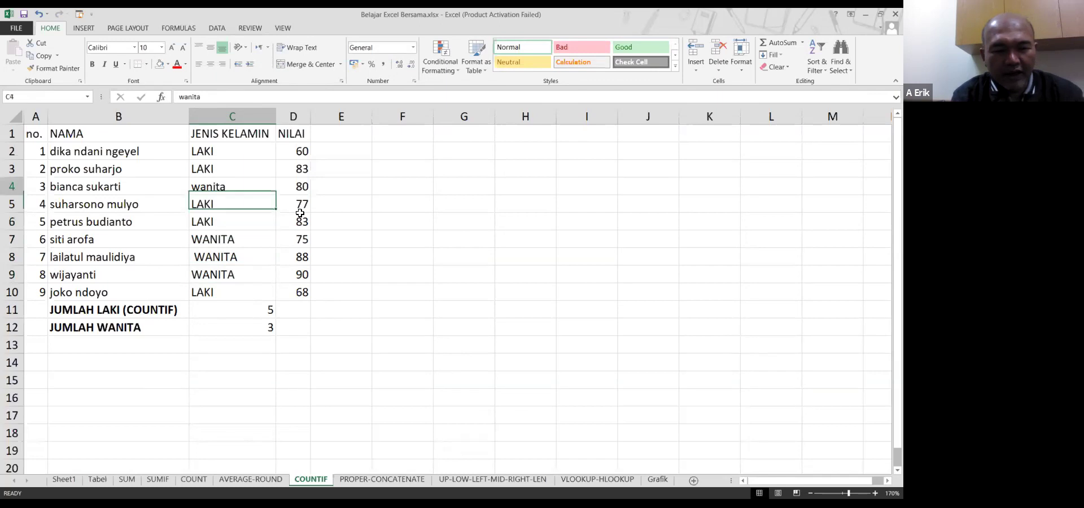
{"action": "key", "text": "Down"}
{"action": "type", "text": "wanit"}
{"action": "key", "text": "BackSpace"}
{"action": "key", "text": "BackSpace"}
{"action": "key", "text": "BackSpace"}
{"action": "key", "text": "BackSpace"}
{"action": "key", "text": "BackSpace"}
{"action": "key", "text": "BackSpace"}
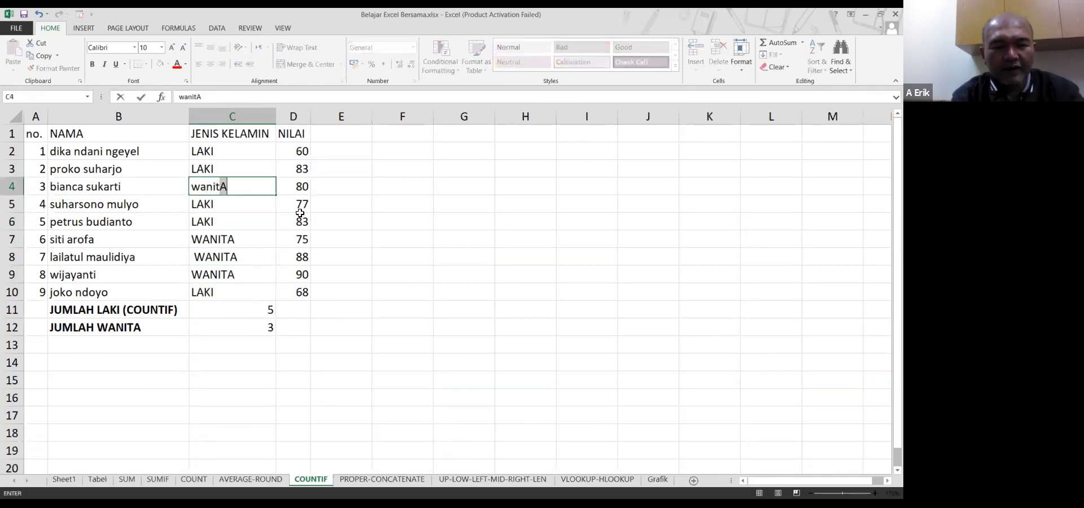
{"action": "type", "text": "WANITA"}
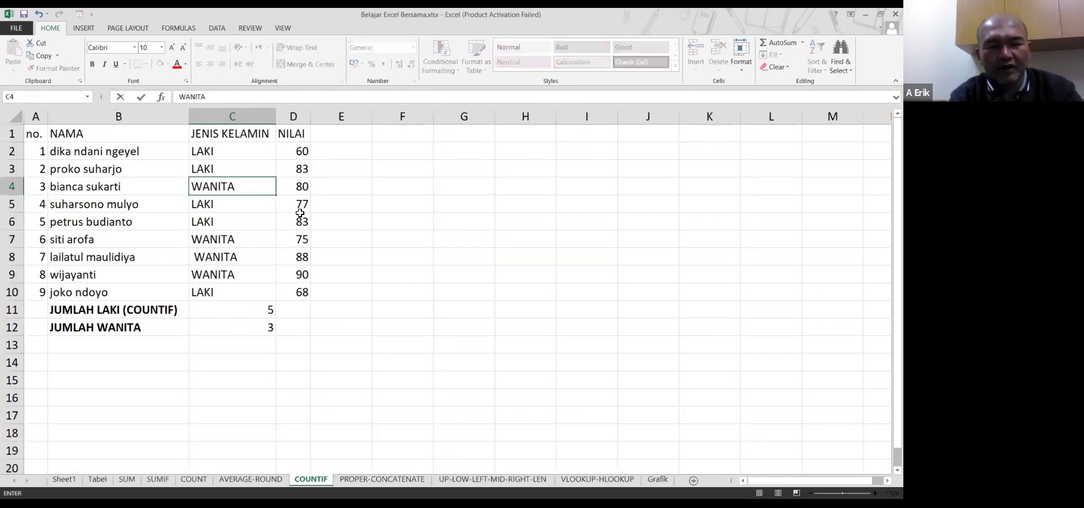
{"action": "key", "text": "Return"}
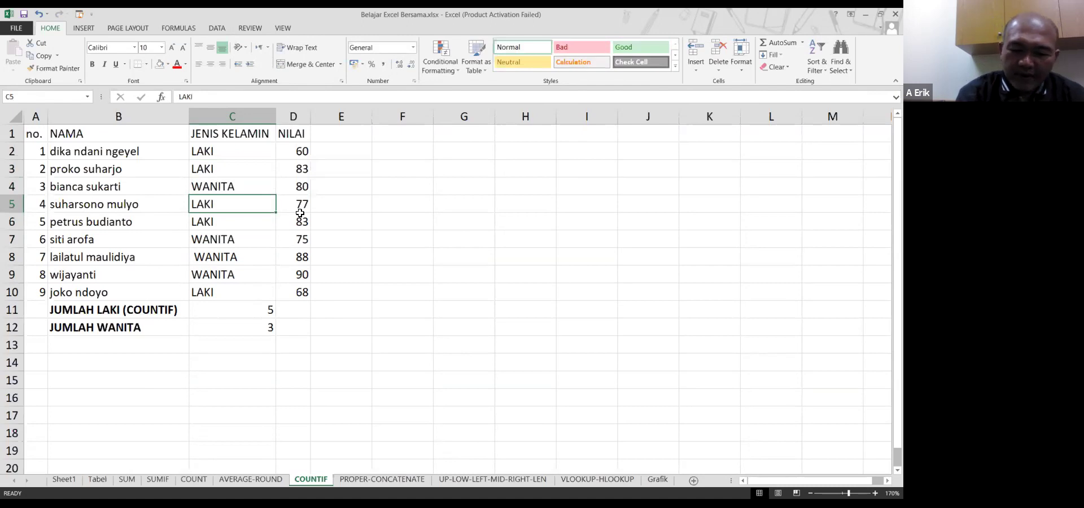
Delete C8's leading space, then undo to restore it
{"action": "key", "text": "Down"}
{"action": "key", "text": "Down"}
{"action": "key", "text": "Down"}
{"action": "key", "text": "Down"}
{"action": "key", "text": "Up"}
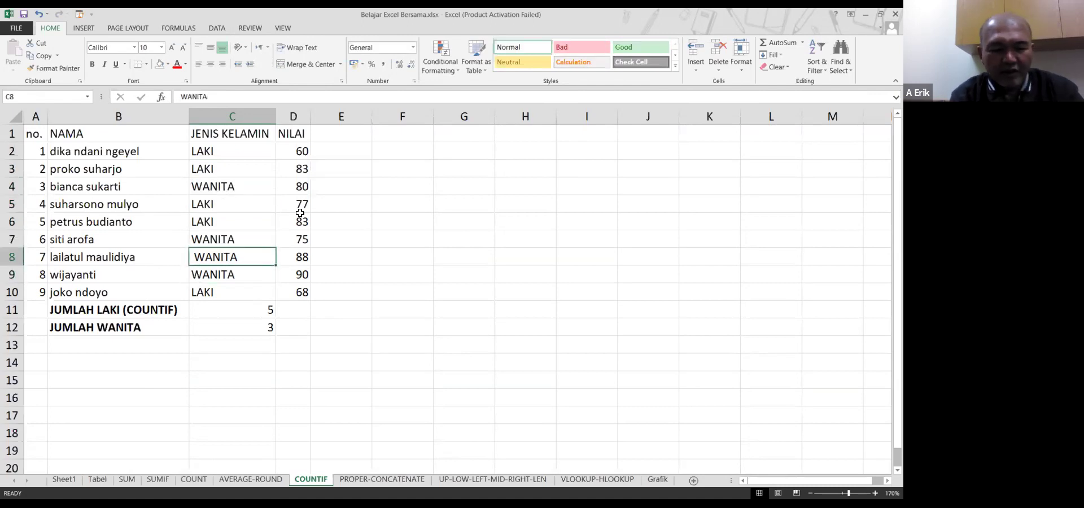
{"action": "key", "text": "F2"}
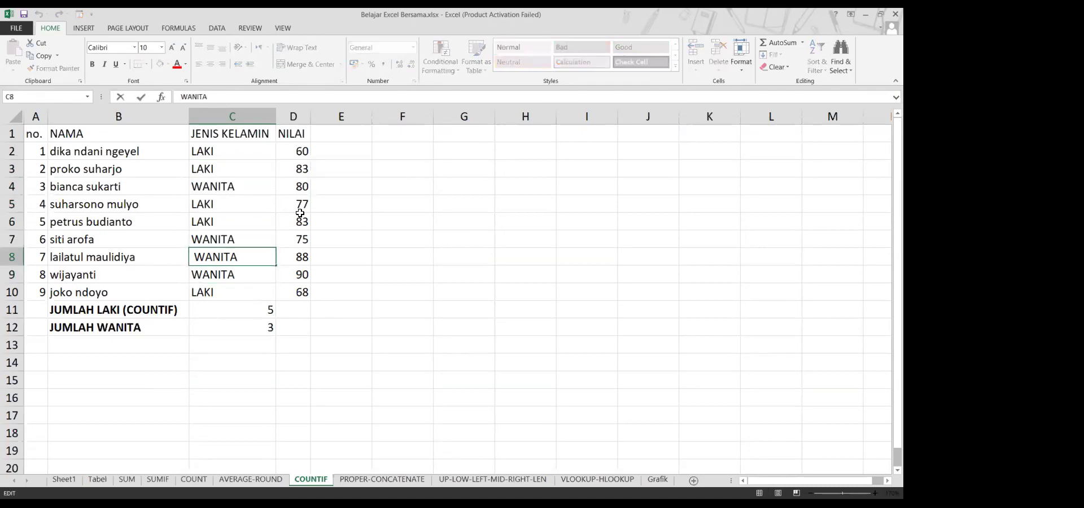
{"action": "key", "text": "Home"}
{"action": "key", "text": "Delete"}
{"action": "key", "text": "Return"}
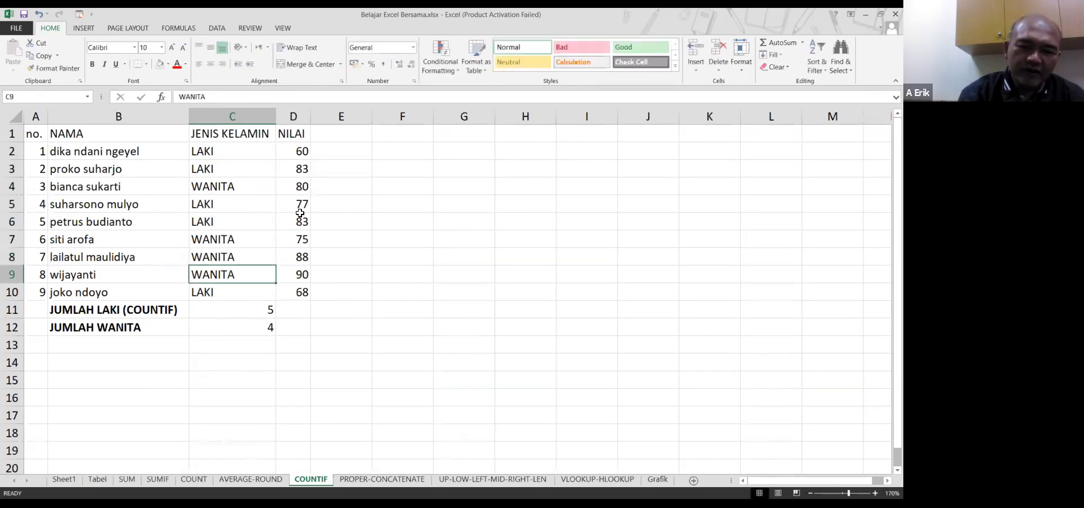
{"action": "key", "text": "ctrl+z"}
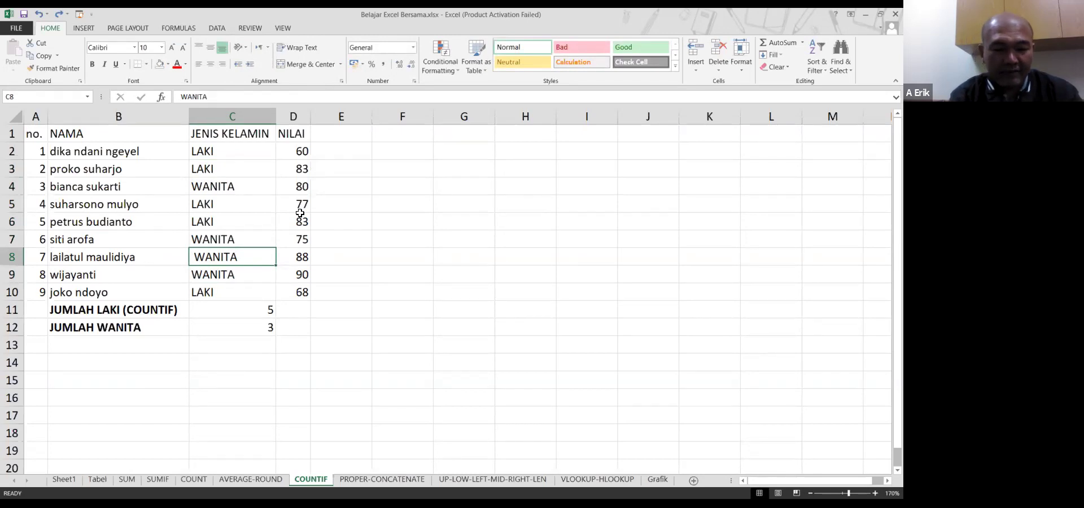
Add a trailing space after LAKI in C6, lowering the LAKI count to 4
{"action": "key", "text": "Up"}
{"action": "key", "text": "Up"}
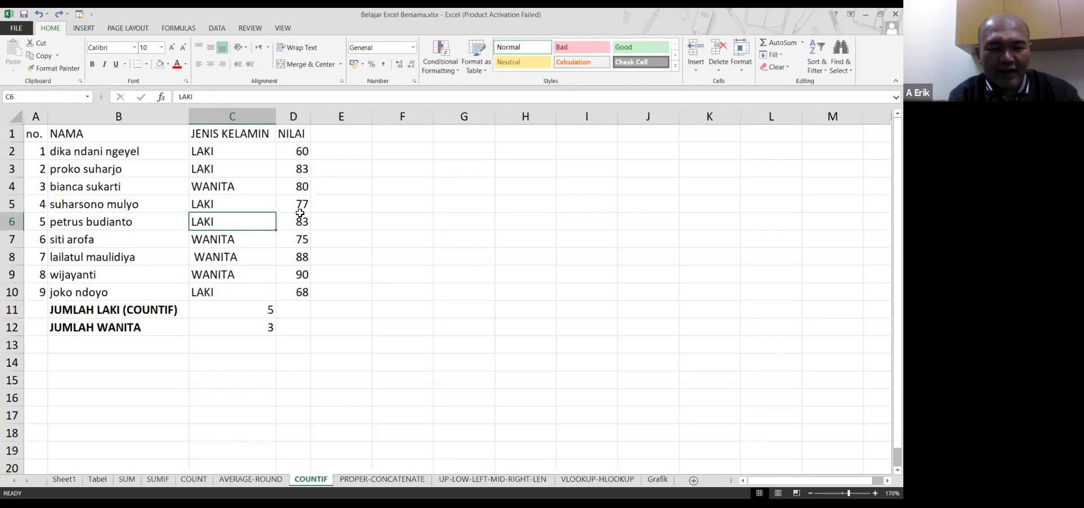
{"action": "key", "text": "F2"}
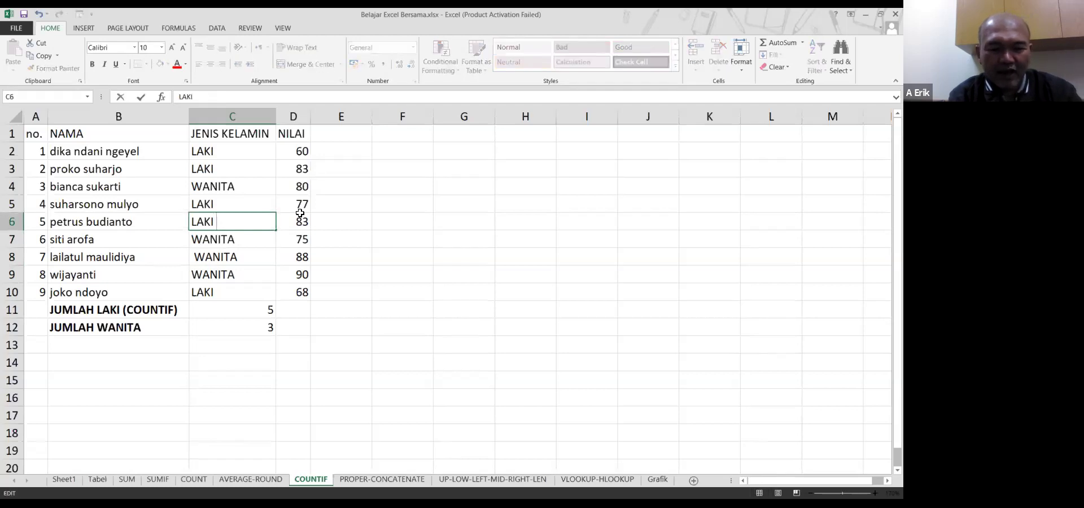
{"action": "key", "text": "Return"}
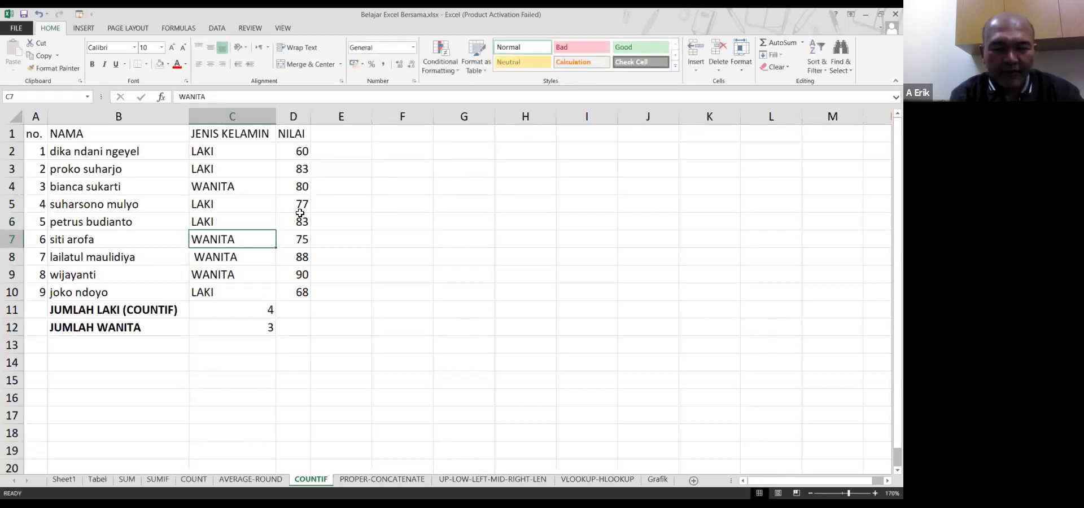
{"action": "key", "text": "Down"}
{"action": "key", "text": "Down"}
{"action": "key", "text": "Down"}
{"action": "key", "text": "Down"}
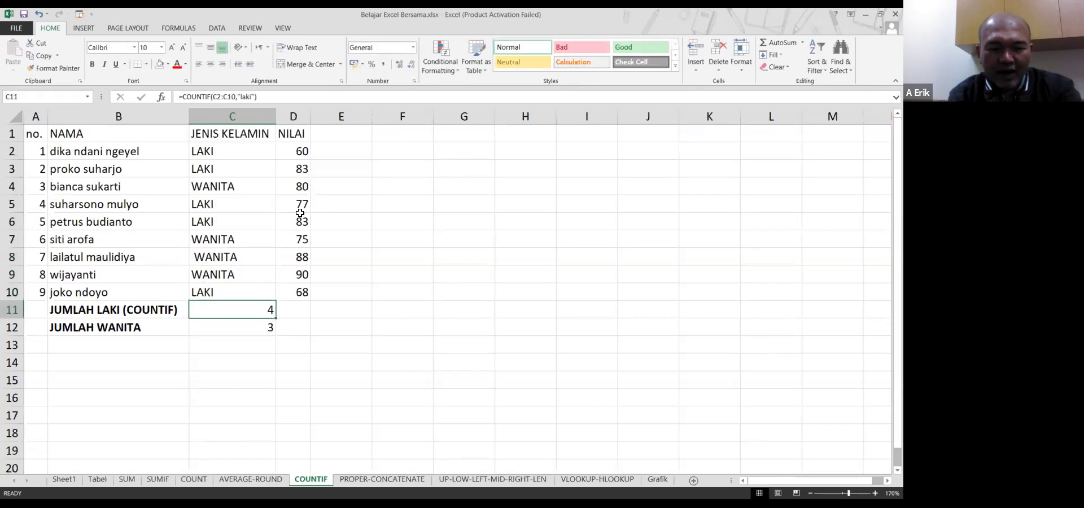
{"action": "key", "text": "Up"}
{"action": "key", "text": "Up"}
{"action": "key", "text": "Up"}
{"action": "key", "text": "Up"}
{"action": "key", "text": "Up"}
{"action": "key", "text": "Up"}
{"action": "key", "text": "Right"}
{"action": "key", "text": "Up"}
{"action": "key", "text": "Right"}
{"action": "key", "text": "Up"}
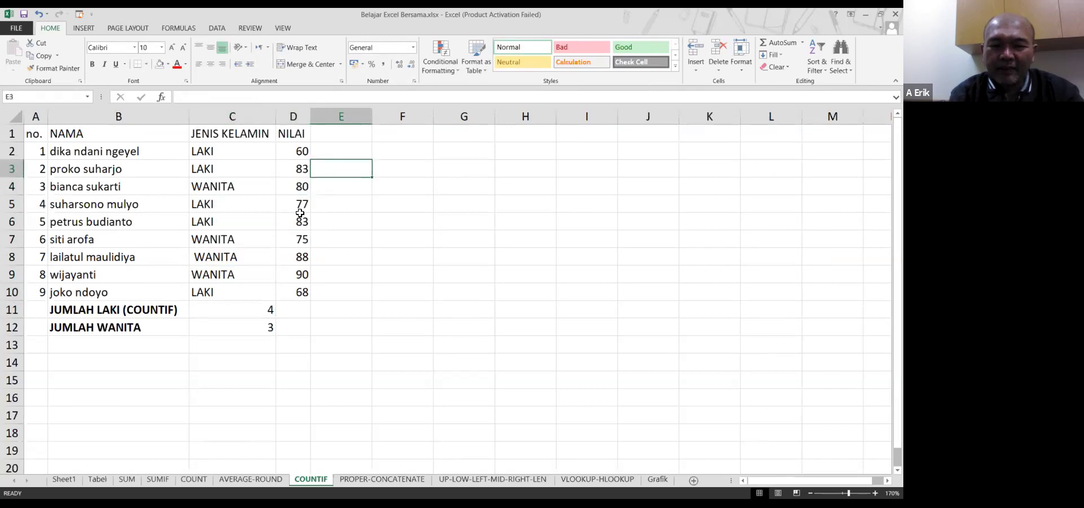
Enter =TRIM(C2) in cell F2
{"action": "key", "text": "Right"}
{"action": "key", "text": "Up"}
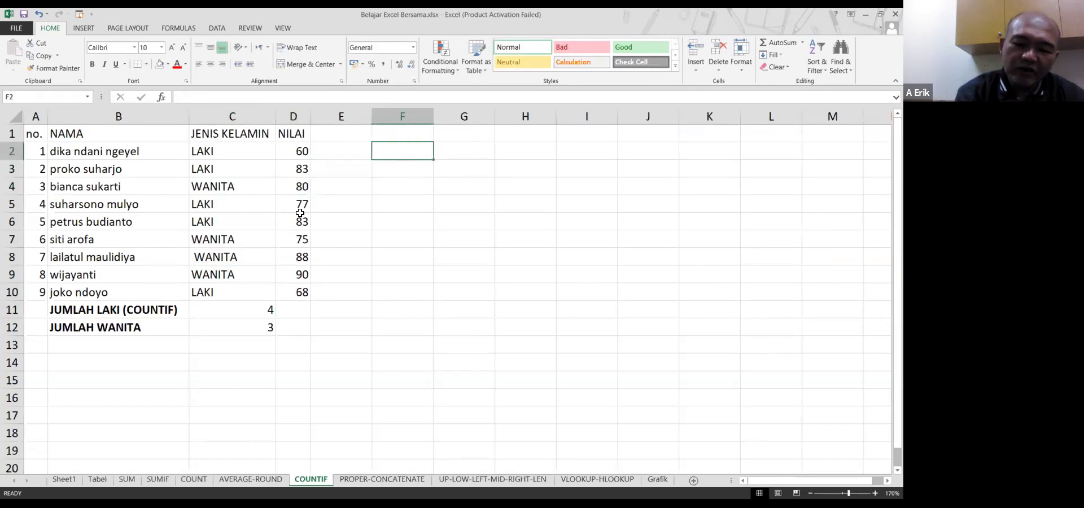
{"action": "type", "text": "="}
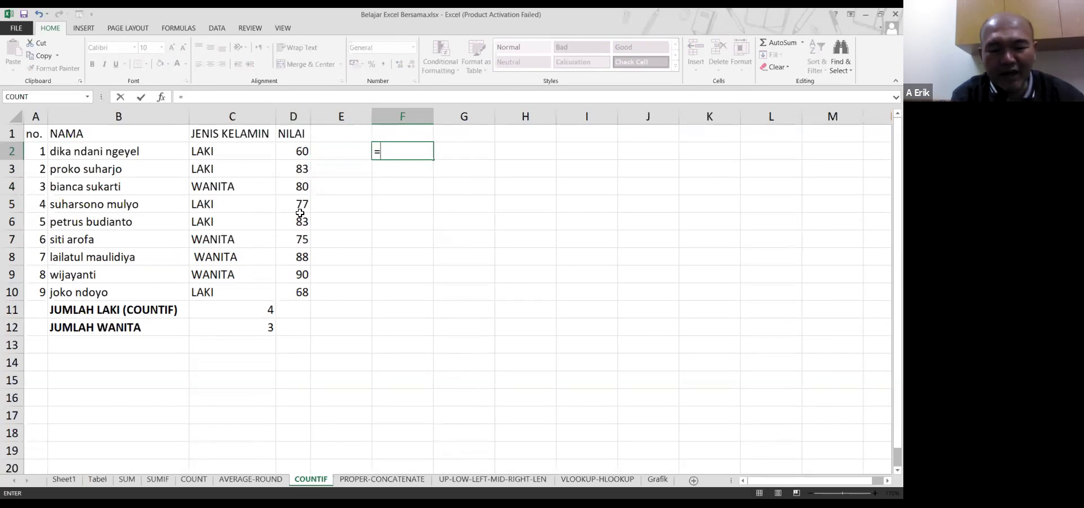
{"action": "type", "text": "TRIM"}
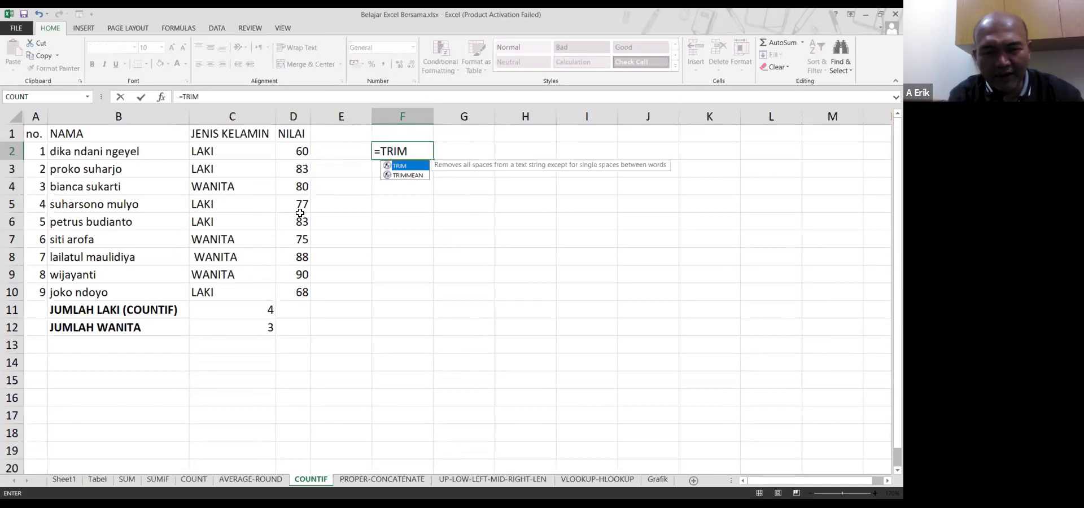
{"action": "type", "text": "("}
{"action": "key", "text": "Left"}
{"action": "key", "text": "Left"}
{"action": "key", "text": "Left"}
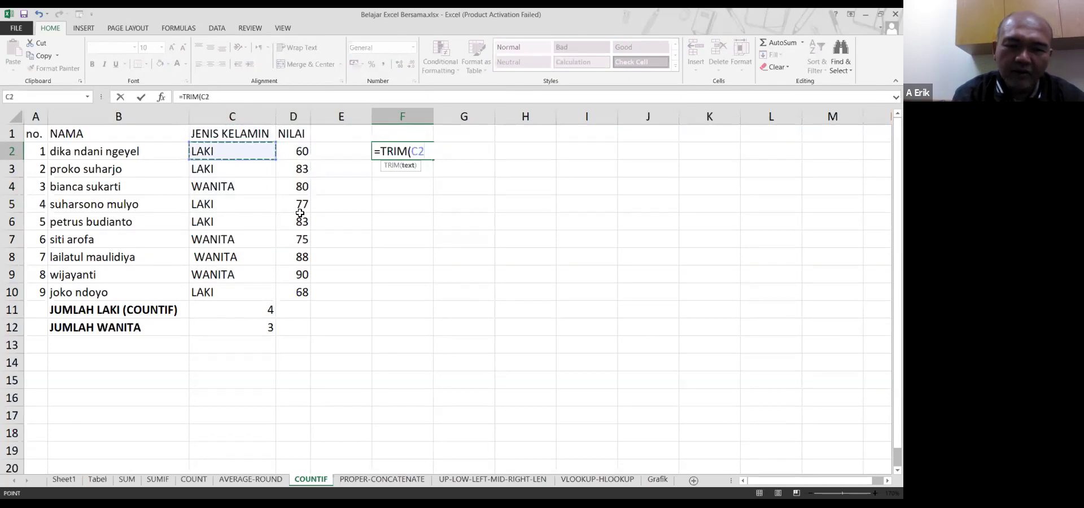
{"action": "key", "text": "Return"}
Fill the TRIM formula from F2 down to F10, then reselect F2
{"action": "key", "text": "Up"}
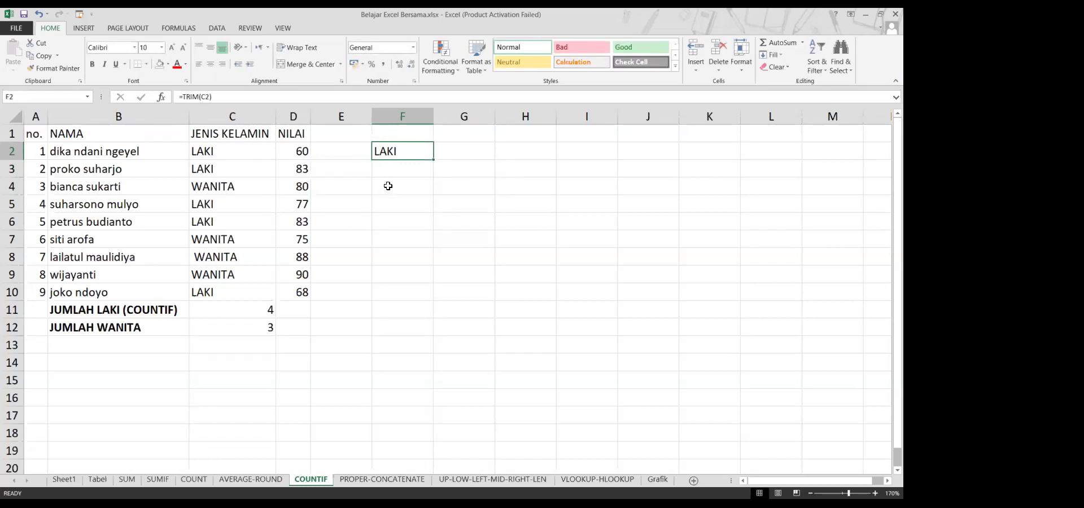
{"action": "left_click_drag", "start_coordinate": [431, 159], "coordinate": [436, 301]}
{"action": "left_click", "coordinate": [405, 151]}
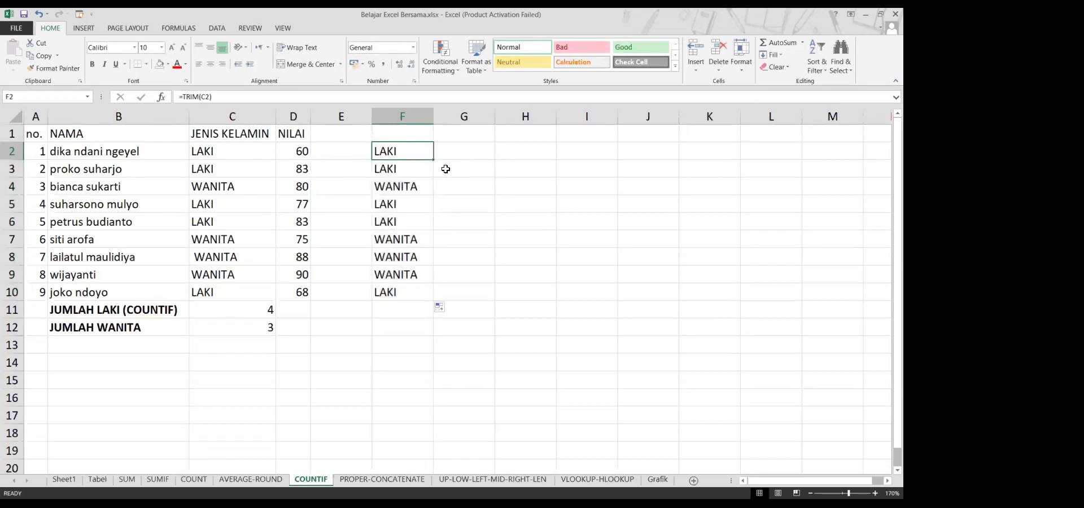
{"action": "left_click", "coordinate": [226, 98]}
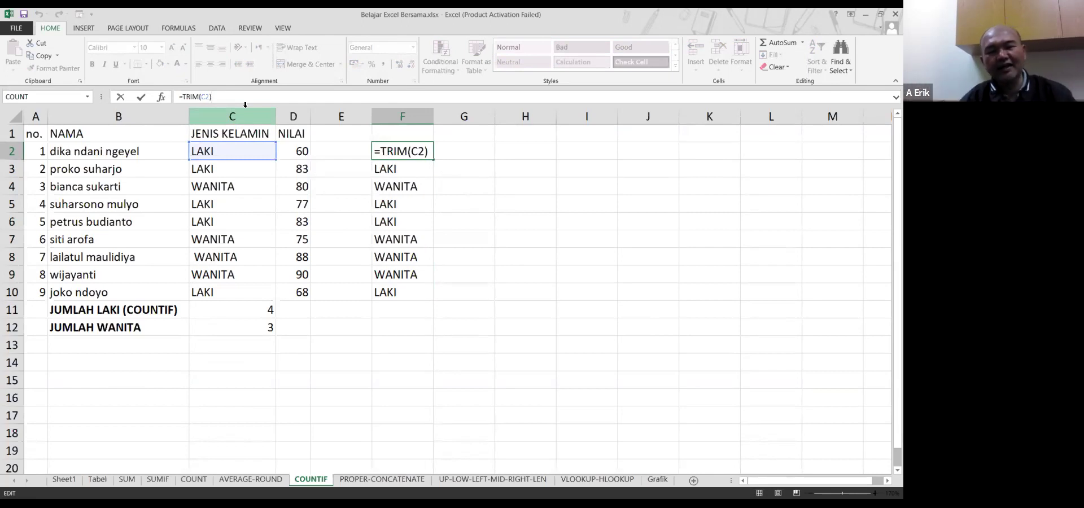
Commit the =TRIM(C2) formula in F2 and reopen it for review
{"action": "key", "text": "Return"}
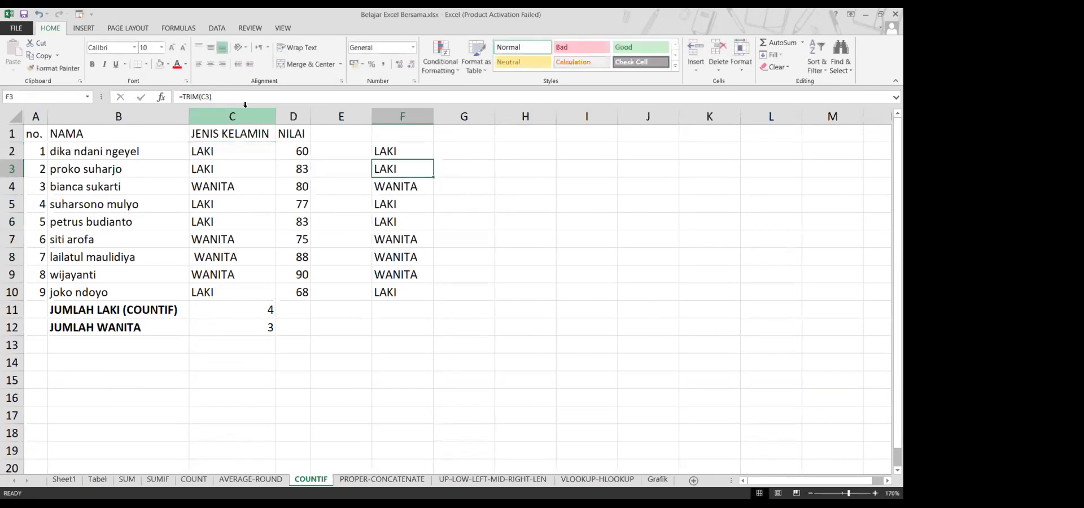
{"action": "key", "text": "Up"}
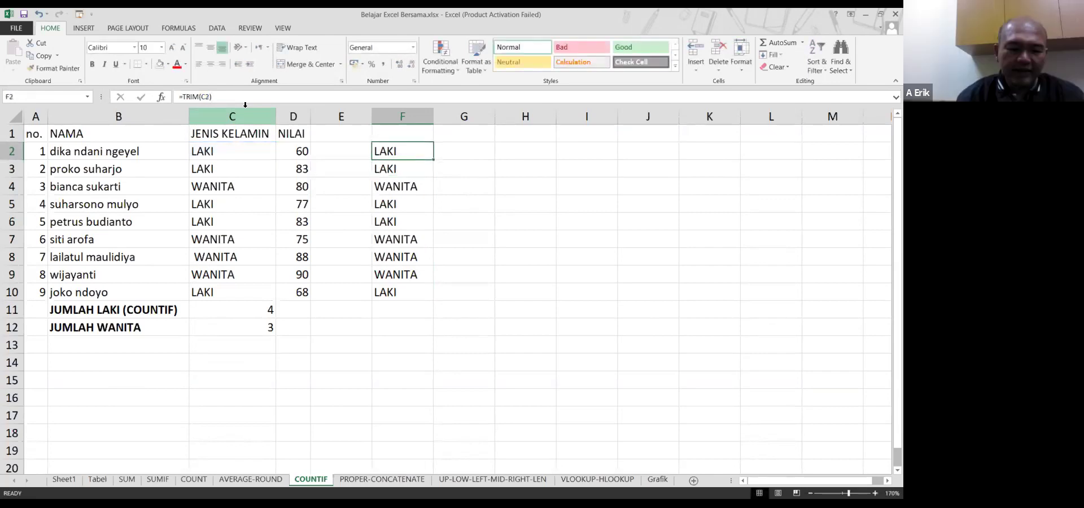
{"action": "key", "text": "F2"}
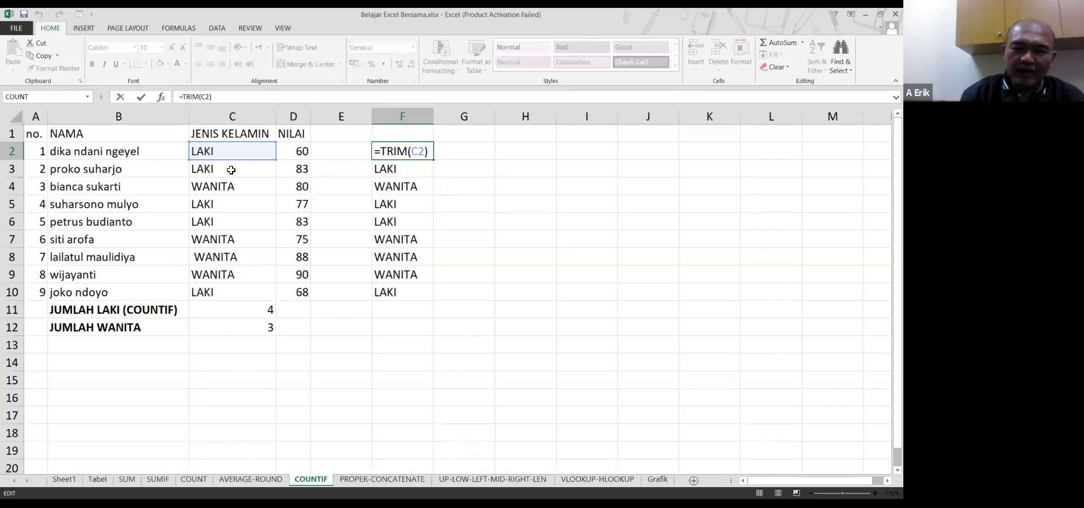
Clear the formulas from F3:F10
{"action": "left_click", "coordinate": [233, 168]}
{"action": "left_click", "coordinate": [408, 176]}
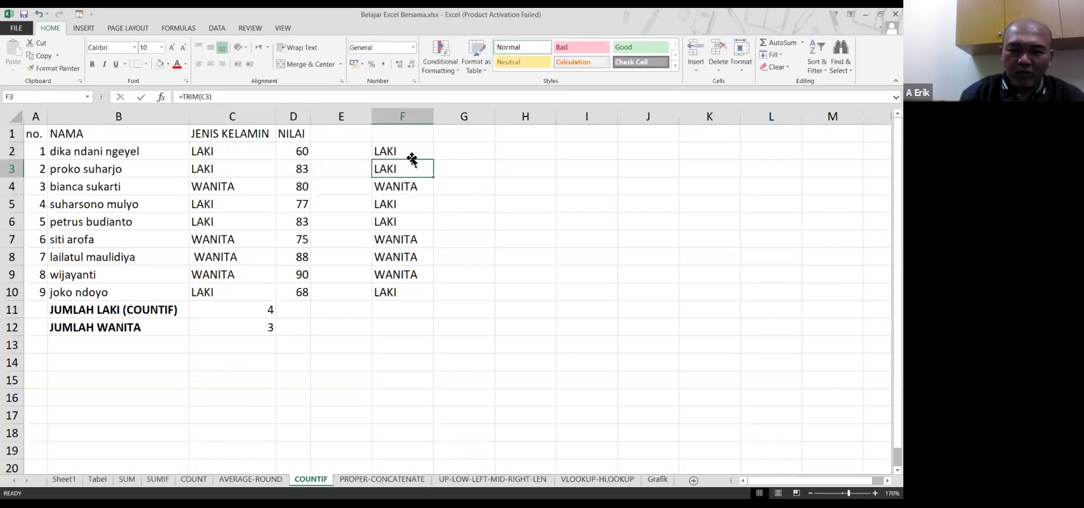
{"action": "left_click", "coordinate": [418, 150]}
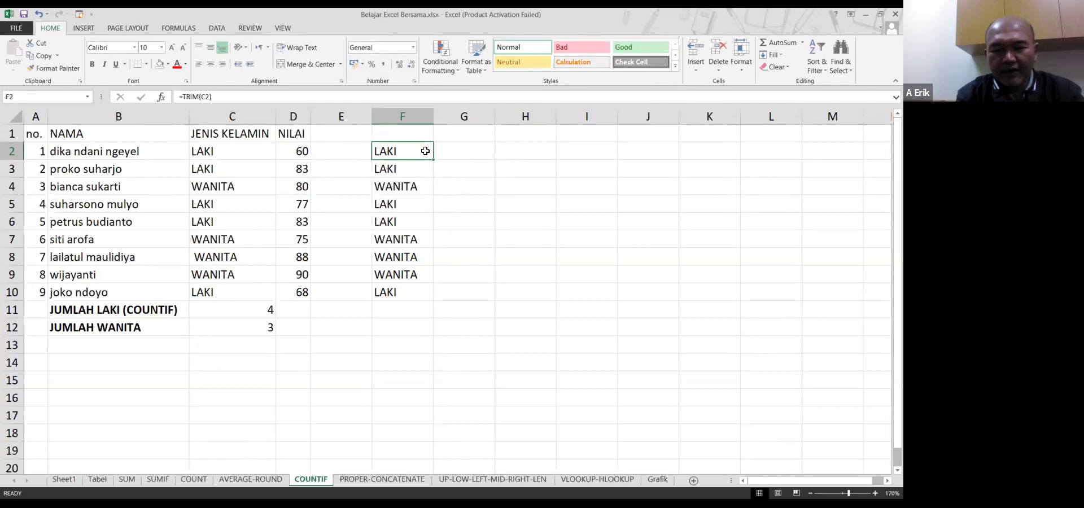
{"action": "key", "text": "Down"}
{"action": "key", "text": "ctrl+shift+Down"}
{"action": "key", "text": "Delete"}
Refill =TRIM(C2) from F2 down through F10
{"action": "key", "text": "Up"}
{"action": "key", "text": "ctrl+c"}
{"action": "key", "text": "Down"}
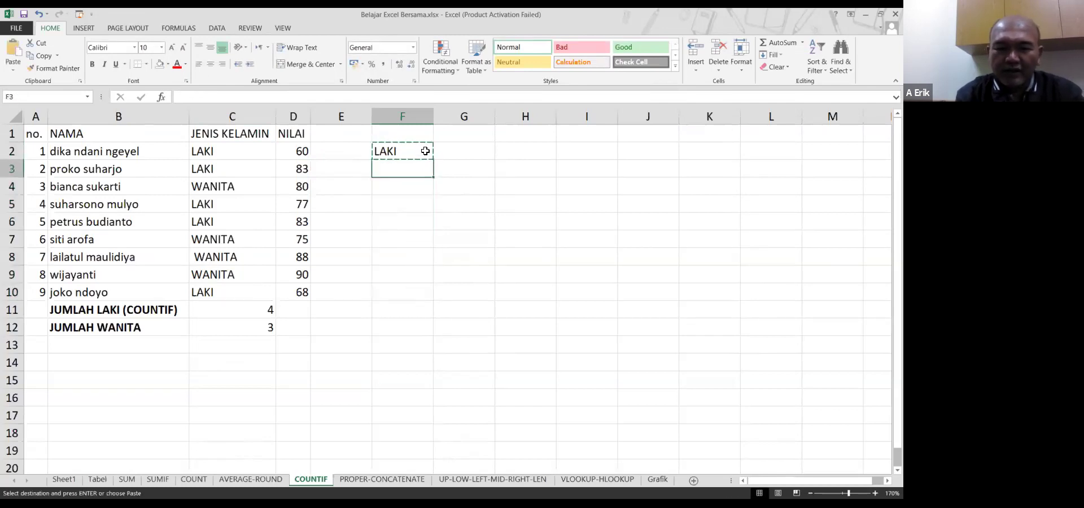
{"action": "key", "text": "shift+Down"}
{"action": "key", "text": "shift+Down"}
{"action": "key", "text": "shift+Down"}
{"action": "key", "text": "shift+Down"}
{"action": "key", "text": "shift+Down"}
{"action": "key", "text": "shift+Down"}
{"action": "key", "text": "shift+Down"}
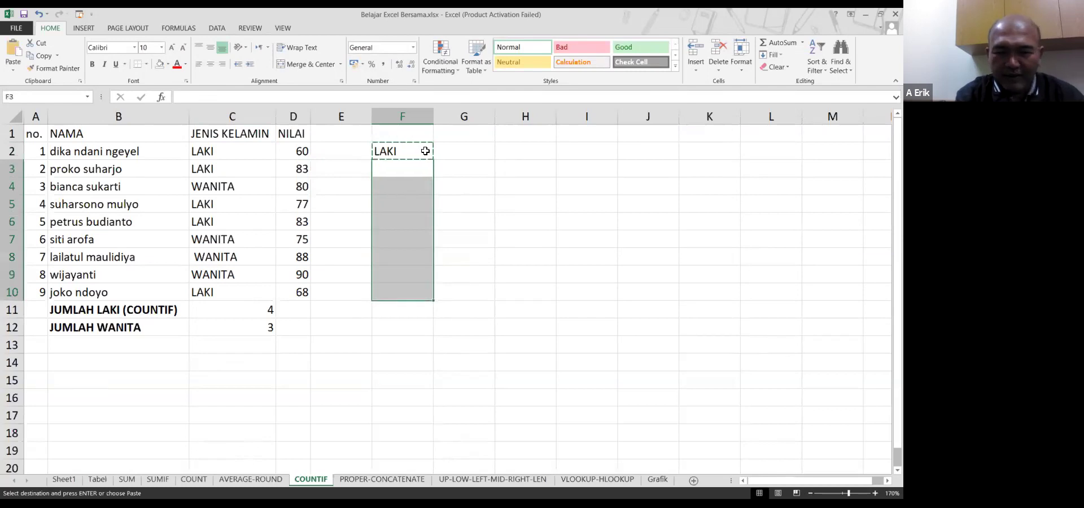
{"action": "key", "text": "Return"}
{"action": "key", "text": "ctrl+z"}
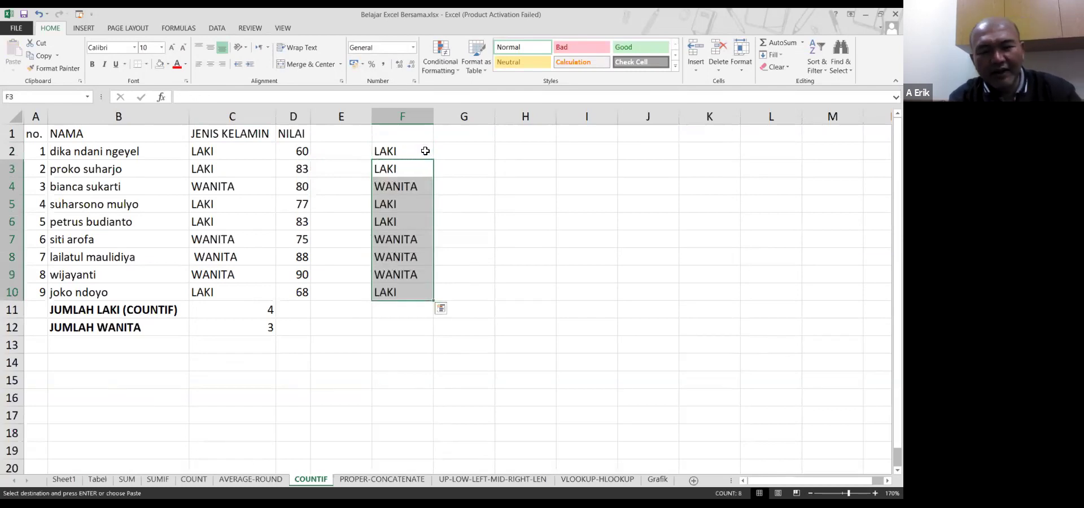
{"action": "key", "text": "Up"}
{"action": "key", "text": "Escape"}
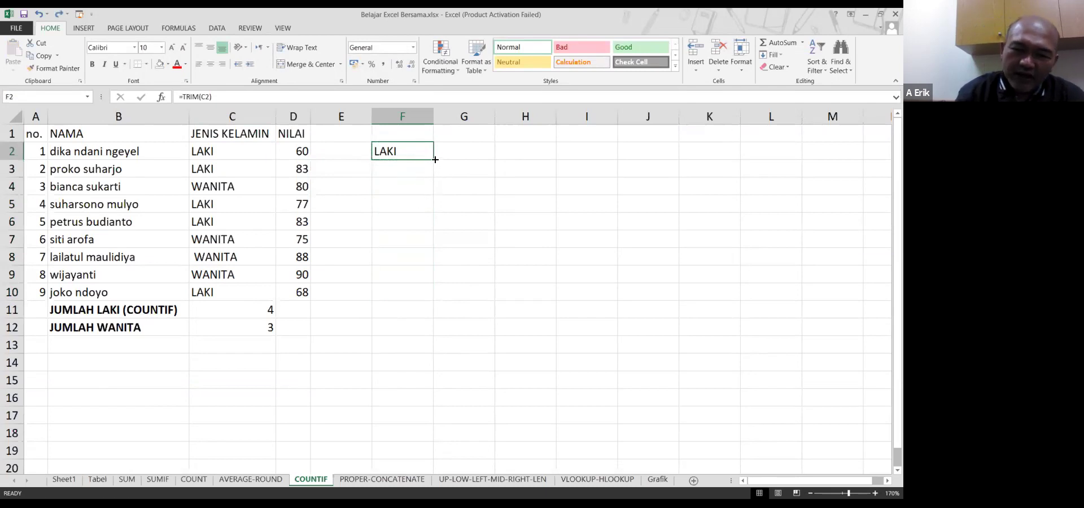
{"action": "left_click_drag", "start_coordinate": [436, 160], "coordinate": [433, 300]}
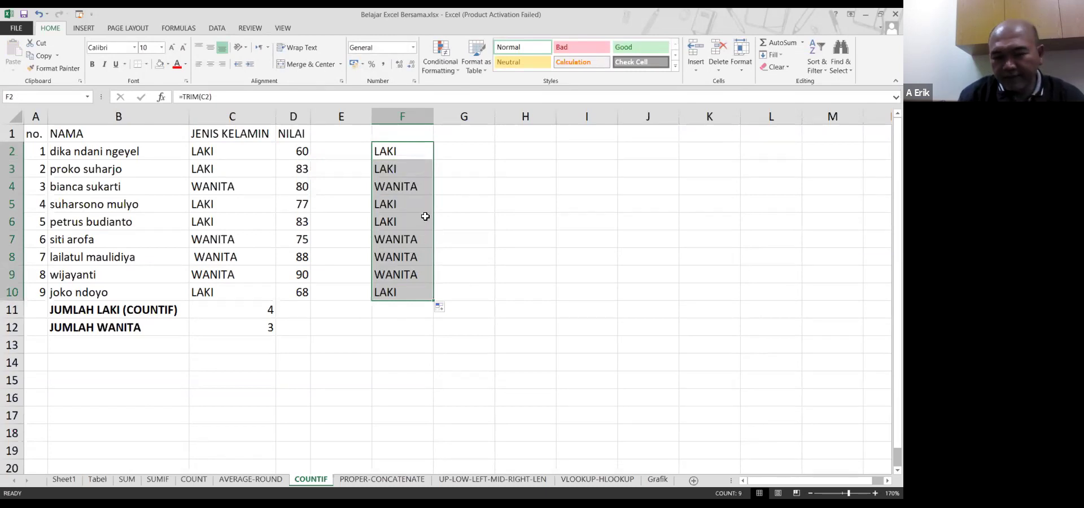
{"action": "left_click", "coordinate": [426, 187]}
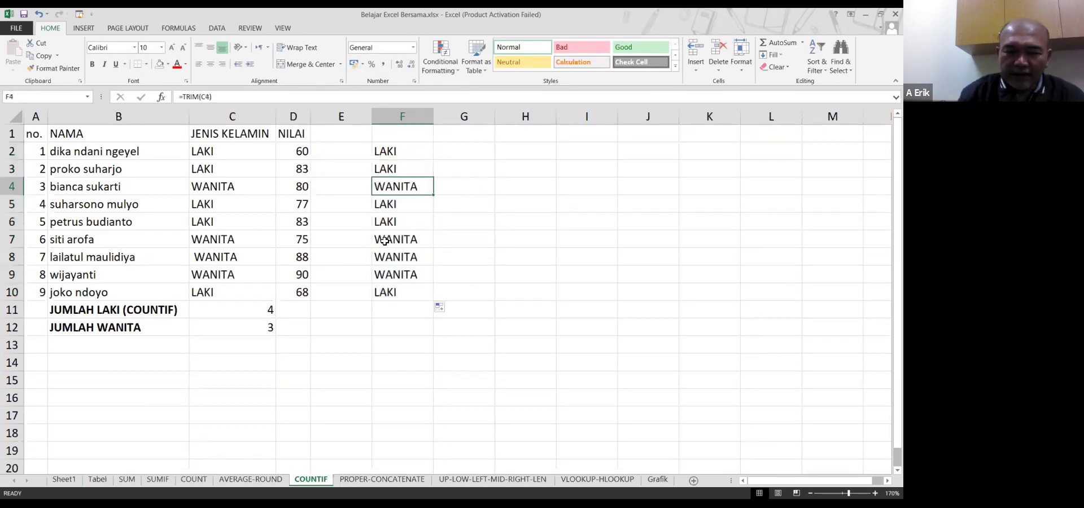
{"action": "left_click", "coordinate": [217, 257]}
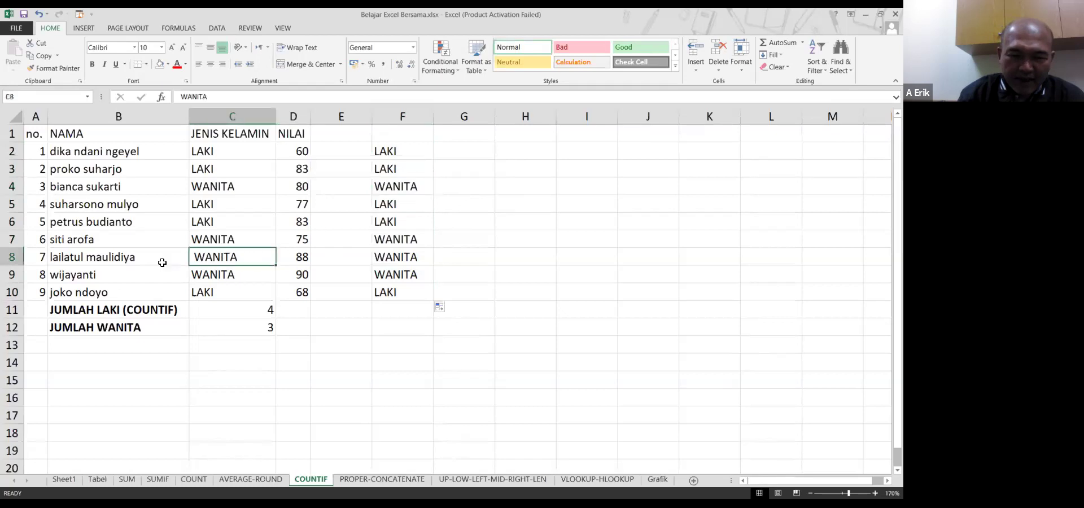
{"action": "left_click", "coordinate": [395, 259]}
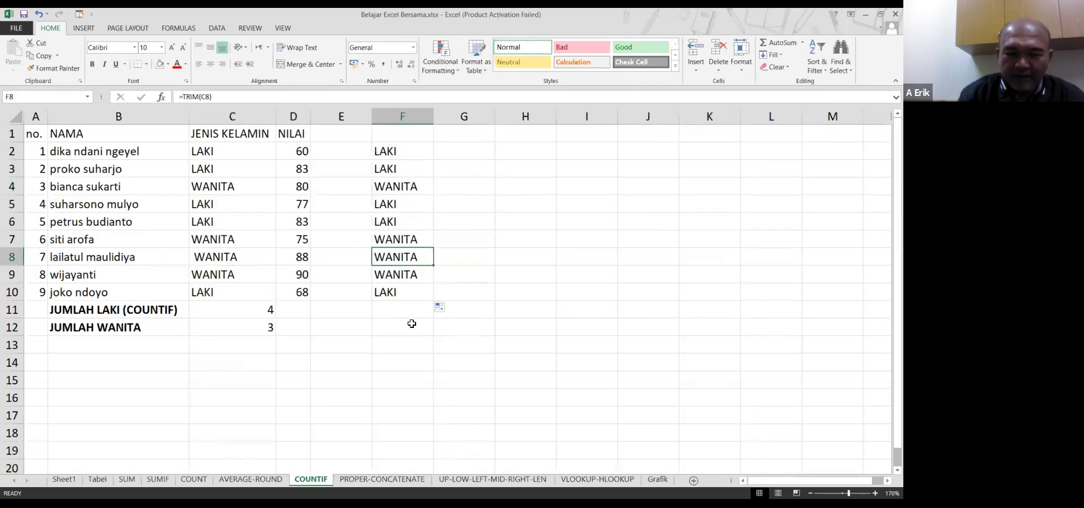
{"action": "double_click", "coordinate": [249, 203]}
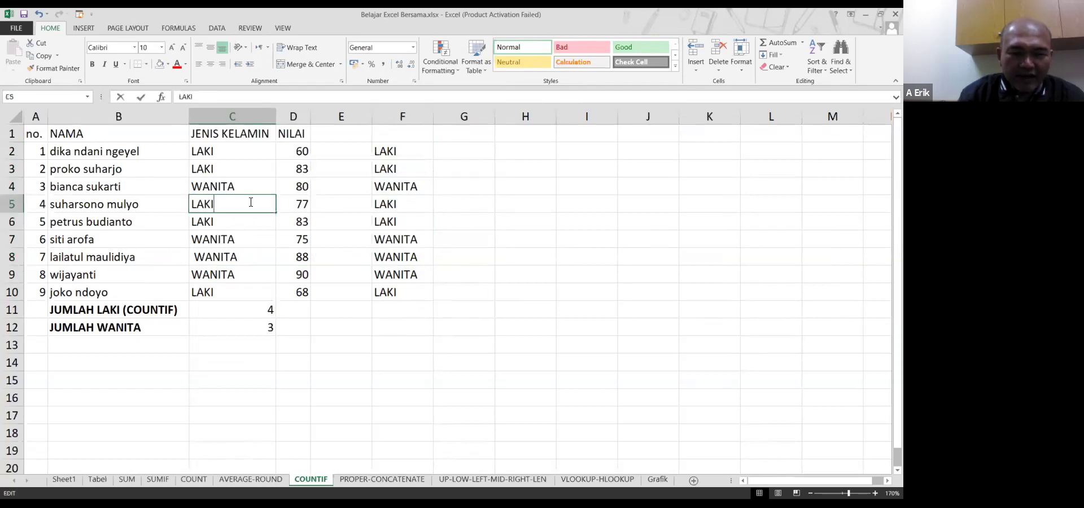
{"action": "double_click", "coordinate": [251, 221]}
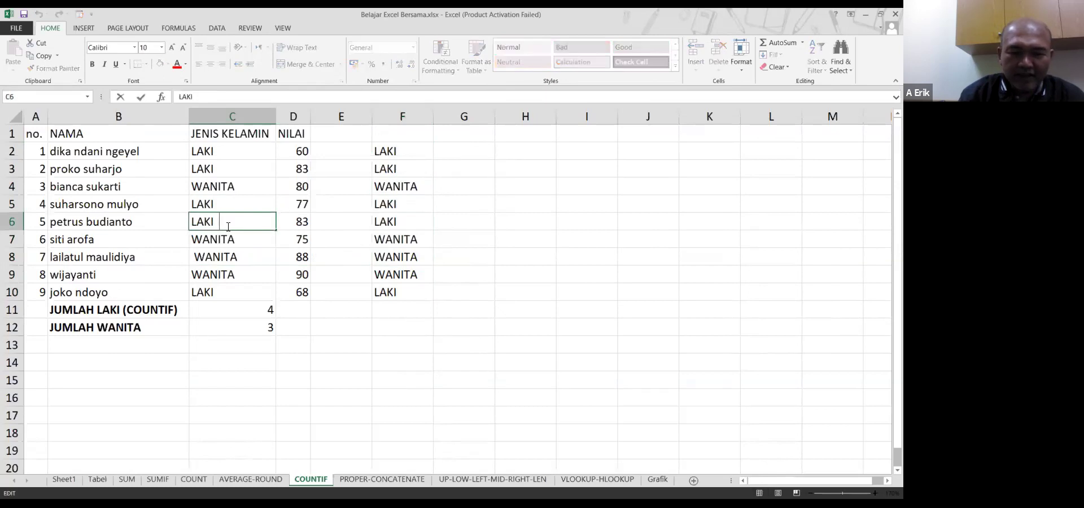
{"action": "left_click", "coordinate": [355, 224]}
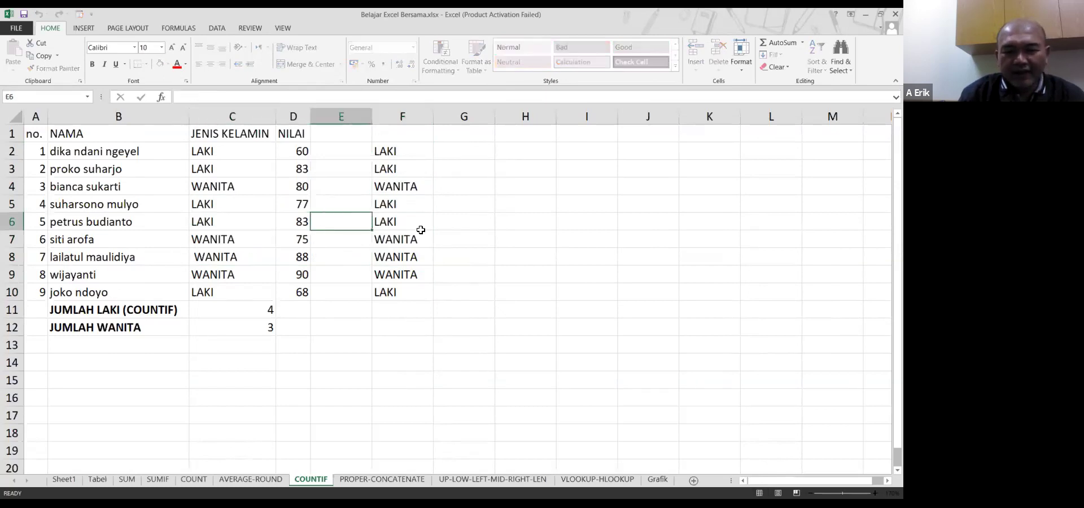
{"action": "left_click", "coordinate": [424, 220]}
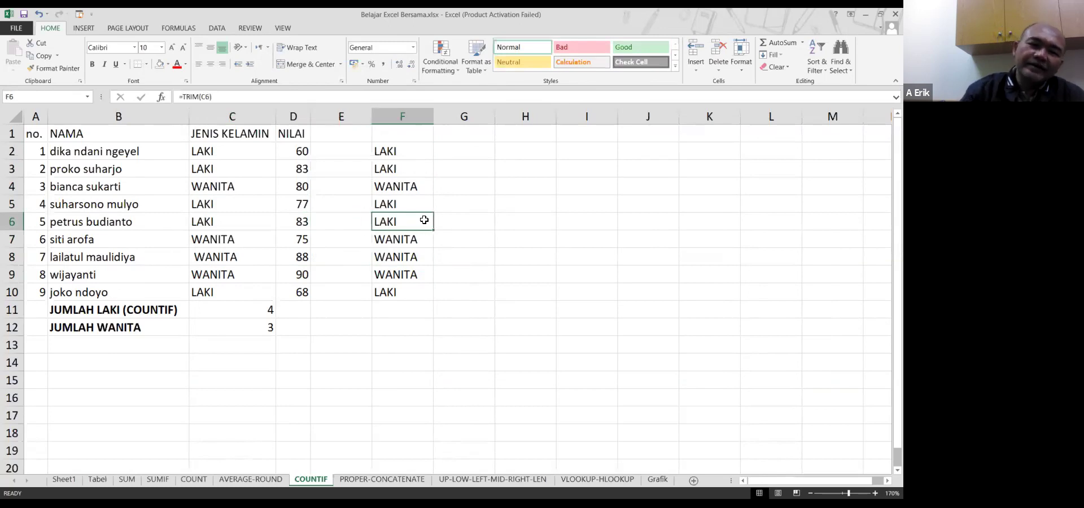
{"action": "double_click", "coordinate": [424, 220]}
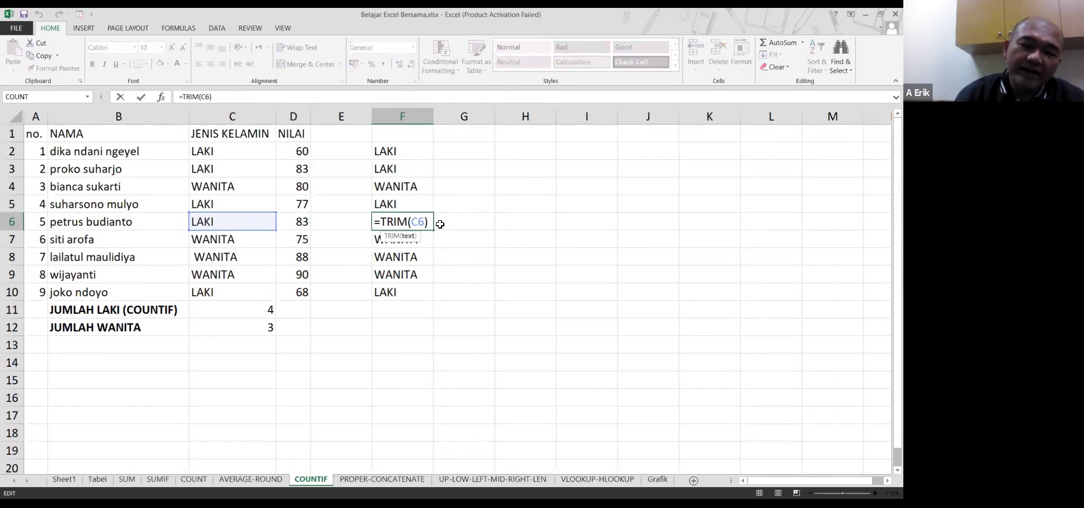
{"action": "key", "text": "ctrl+Return"}
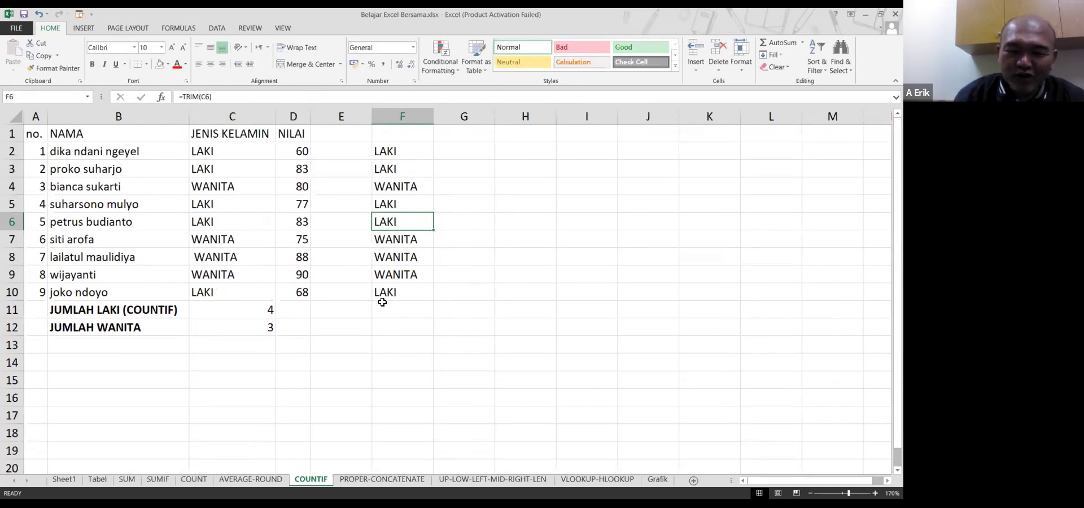
Copy F2:F10 and paste it into G2:G10 as plain values
{"action": "left_click", "coordinate": [455, 153]}
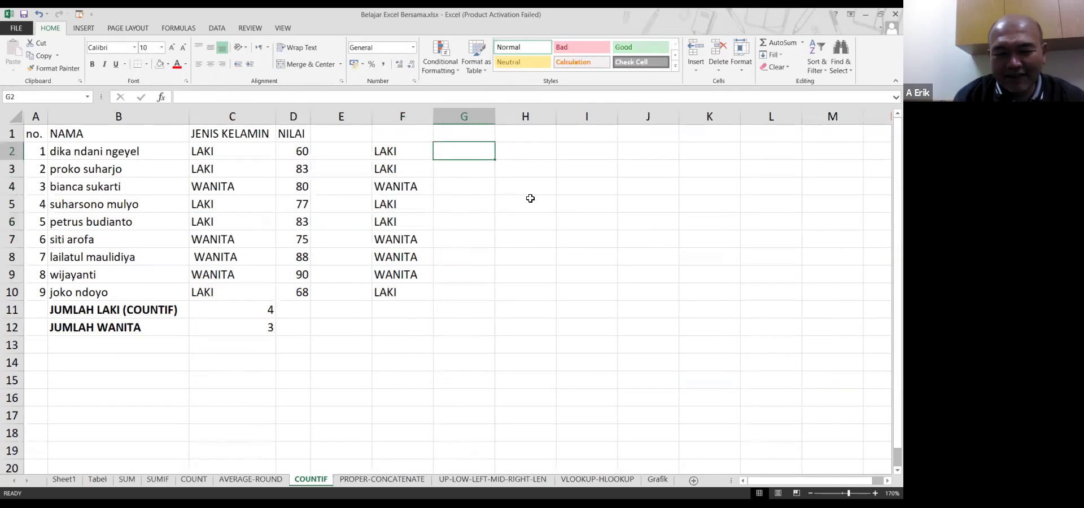
{"action": "key", "text": "Left"}
{"action": "key", "text": "End"}
{"action": "key", "text": "shift+Down"}
{"action": "key", "text": "ctrl+c"}
{"action": "key", "text": "Right"}
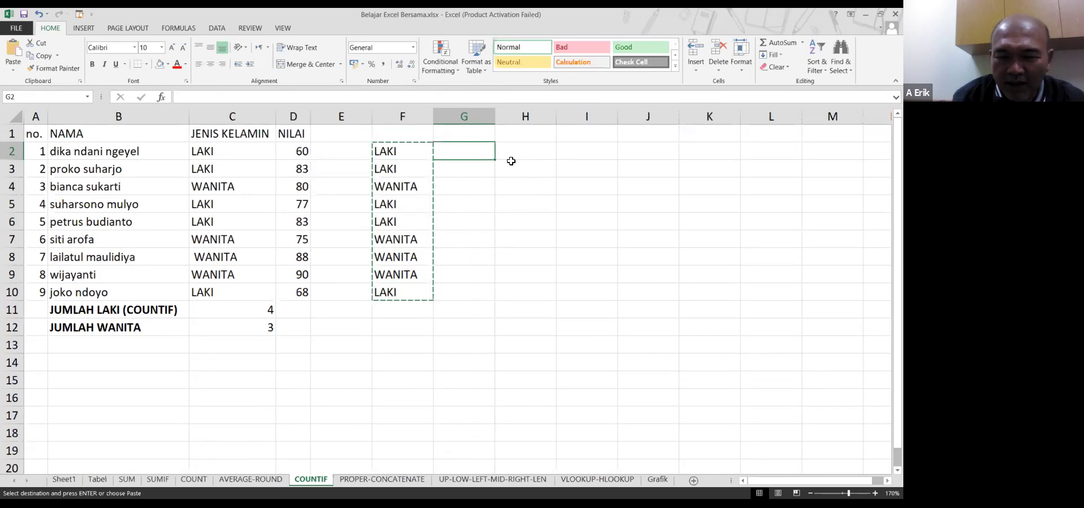
{"action": "right_click", "coordinate": [481, 153]}
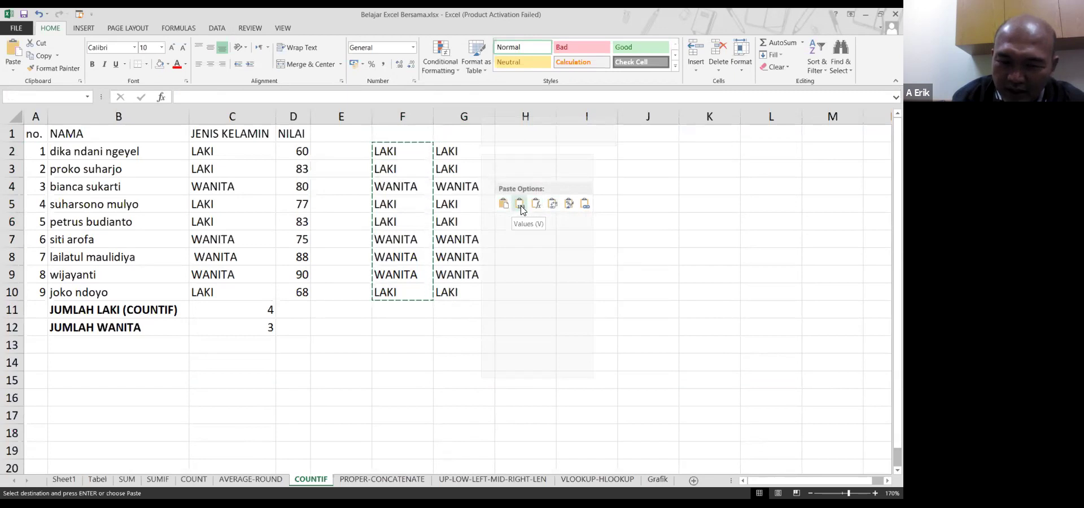
{"action": "left_click", "coordinate": [490, 221]}
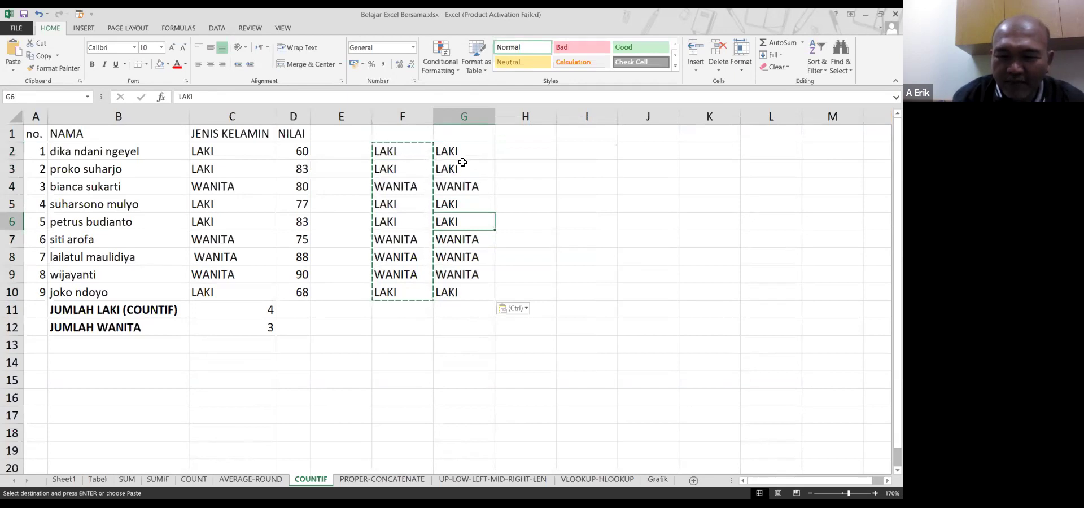
{"action": "left_click", "coordinate": [413, 153]}
{"action": "key", "text": "Escape"}
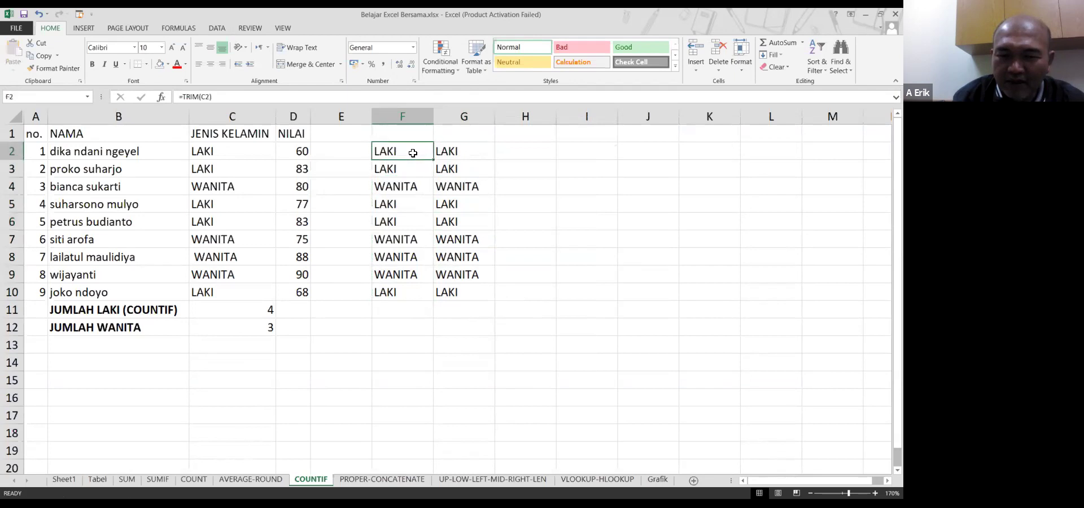
{"action": "double_click", "coordinate": [415, 153]}
{"action": "left_click", "coordinate": [481, 152]}
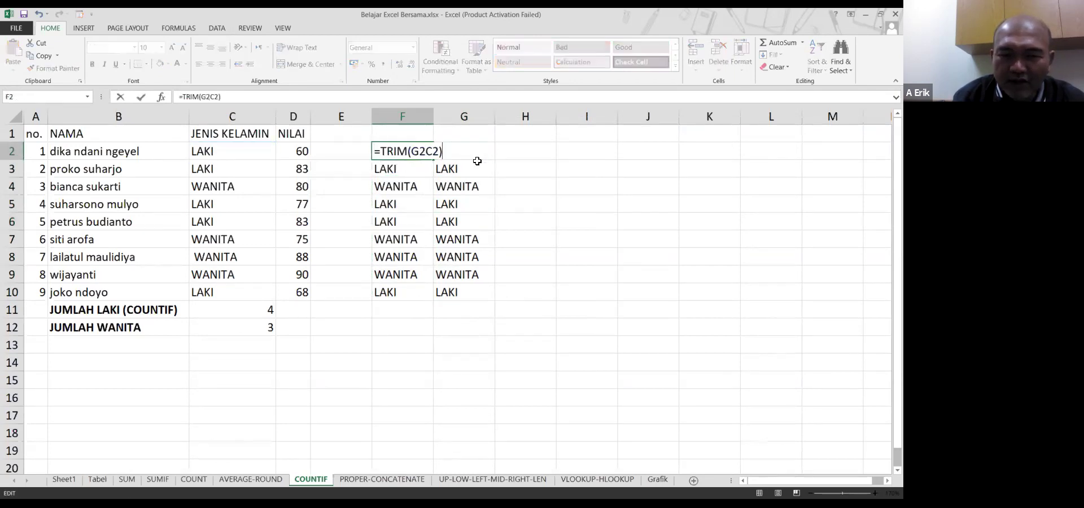
{"action": "key", "text": "Escape"}
{"action": "left_click", "coordinate": [479, 152]}
{"action": "double_click", "coordinate": [479, 152]}
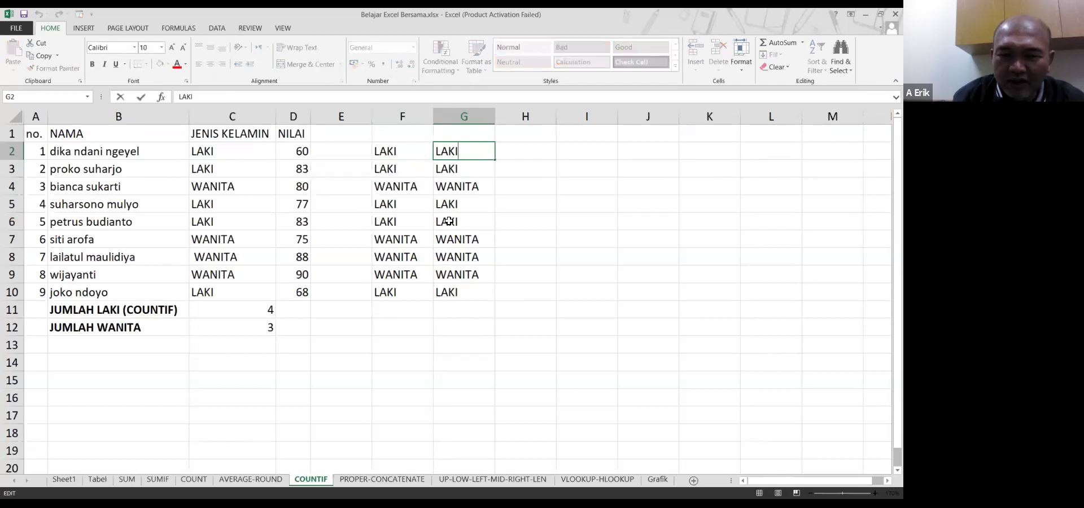
{"action": "double_click", "coordinate": [480, 171]}
{"action": "double_click", "coordinate": [483, 190]}
{"action": "double_click", "coordinate": [480, 211]}
{"action": "left_click", "coordinate": [476, 209]}
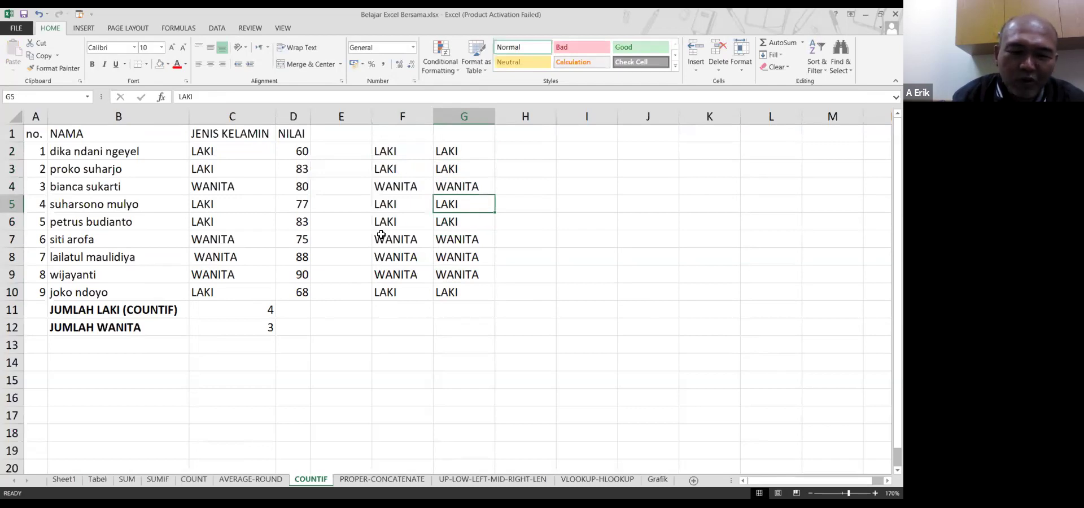
{"action": "left_click", "coordinate": [250, 220]}
{"action": "double_click", "coordinate": [249, 220]}
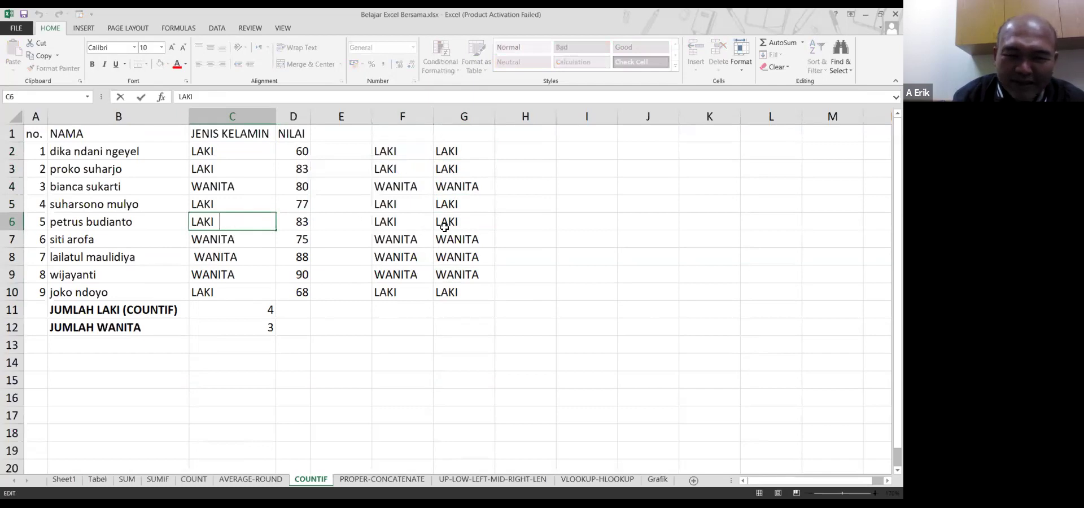
{"action": "left_click", "coordinate": [476, 221]}
{"action": "double_click", "coordinate": [483, 221]}
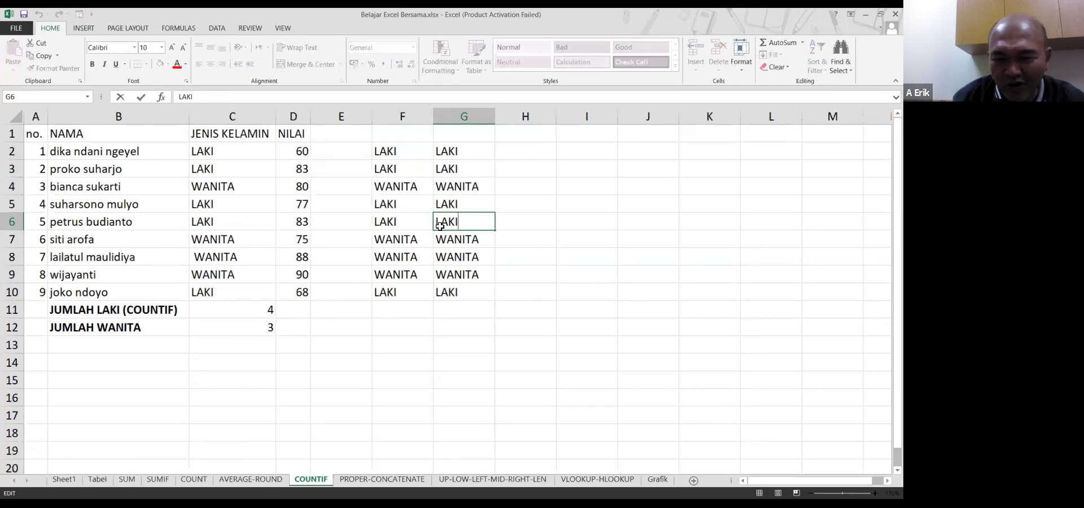
{"action": "left_click", "coordinate": [251, 218]}
{"action": "double_click", "coordinate": [252, 219]}
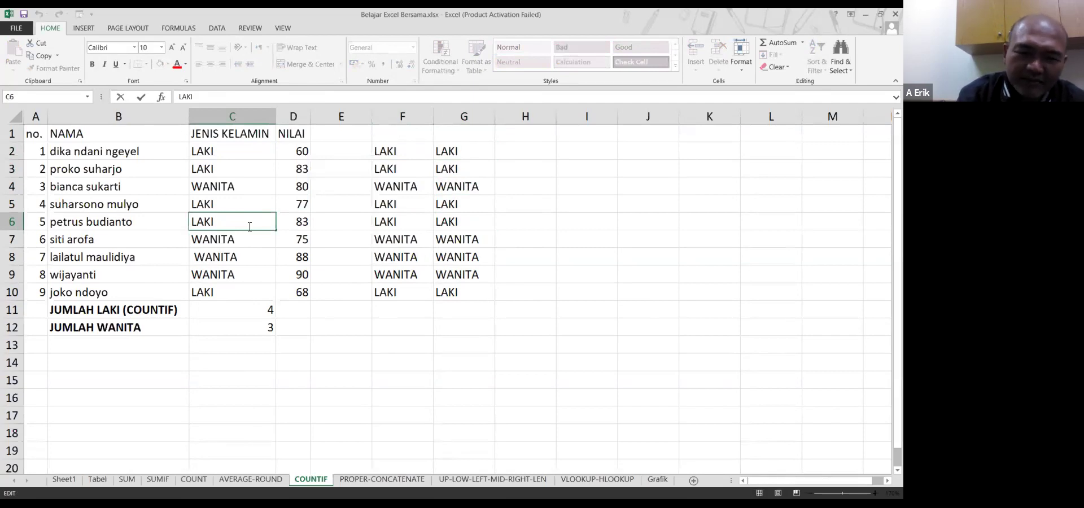
{"action": "key", "text": "Return"}
{"action": "key", "text": "Right"}
{"action": "key", "text": "Right"}
{"action": "key", "text": "Right"}
{"action": "key", "text": "Right"}
{"action": "key", "text": "End"}
{"action": "key", "text": "Down"}
{"action": "key", "text": "Down"}
{"action": "key", "text": "Left"}
{"action": "key", "text": "Left"}
{"action": "key", "text": "Left"}
{"action": "key", "text": "Right"}
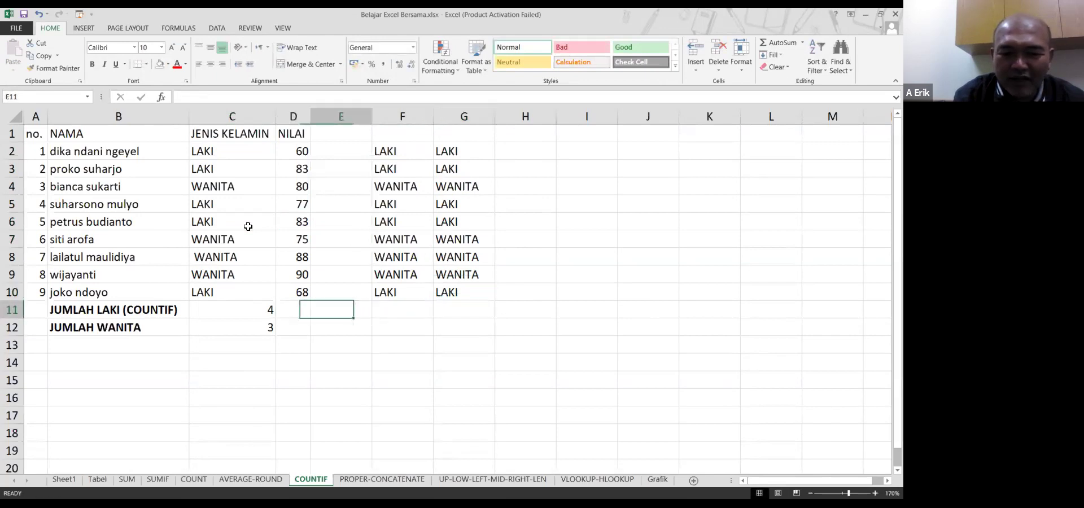
{"action": "key", "text": "Right"}
{"action": "key", "text": "Right"}
{"action": "type", "text": "=C"}
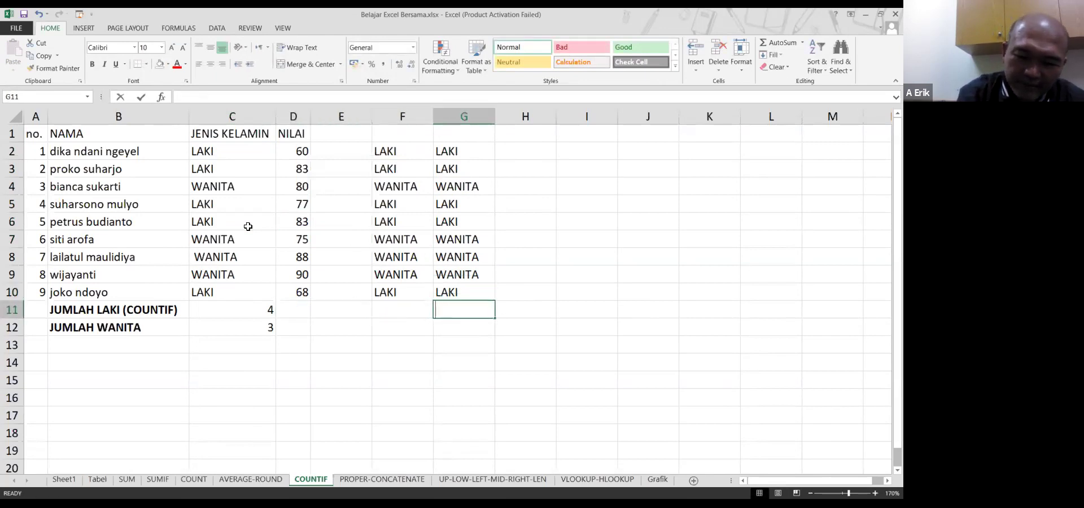
{"action": "type", "text": "OUNT"}
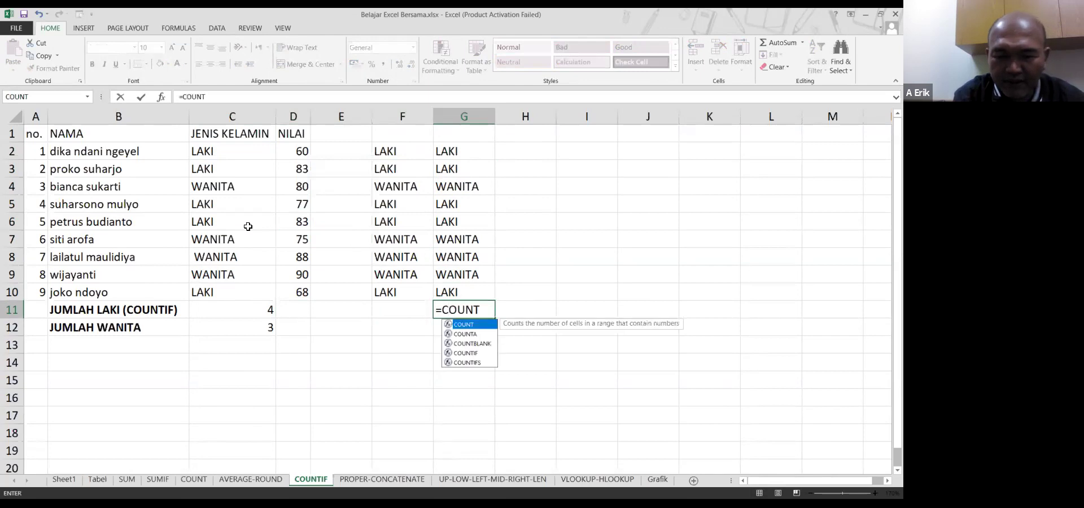
{"action": "type", "text": "IF("}
Enter =COUNTIF(G2:G10,"laki") in G11, returning 5
{"action": "key", "text": "Up"}
{"action": "key", "text": "End"}
{"action": "key", "text": "shift+Up"}
{"action": "type", "text": ",\"LAKI"}
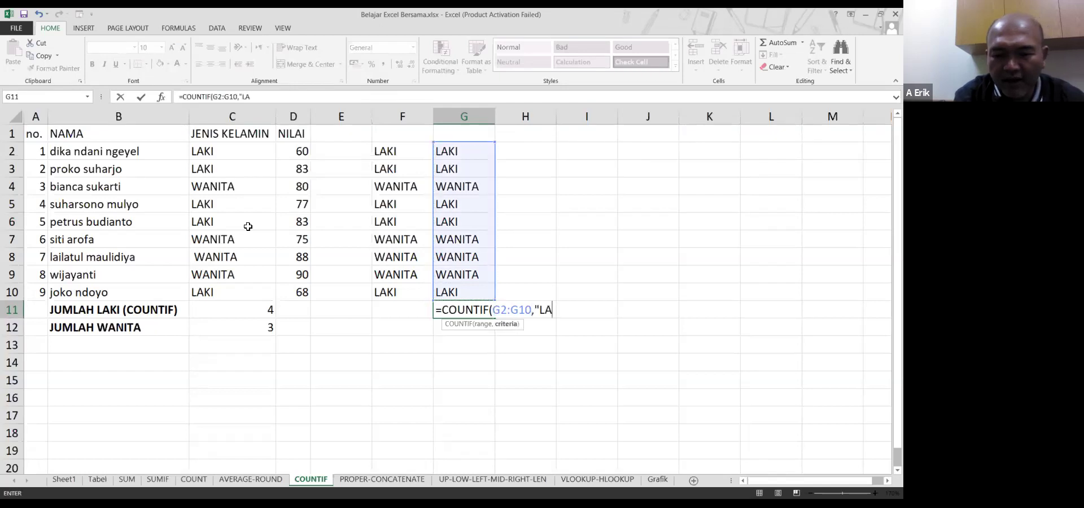
{"action": "key", "text": "BackSpace"}
{"action": "key", "text": "BackSpace"}
{"action": "key", "text": "BackSpace"}
{"action": "key", "text": "BackSpace"}
{"action": "type", "text": "laki\")"}
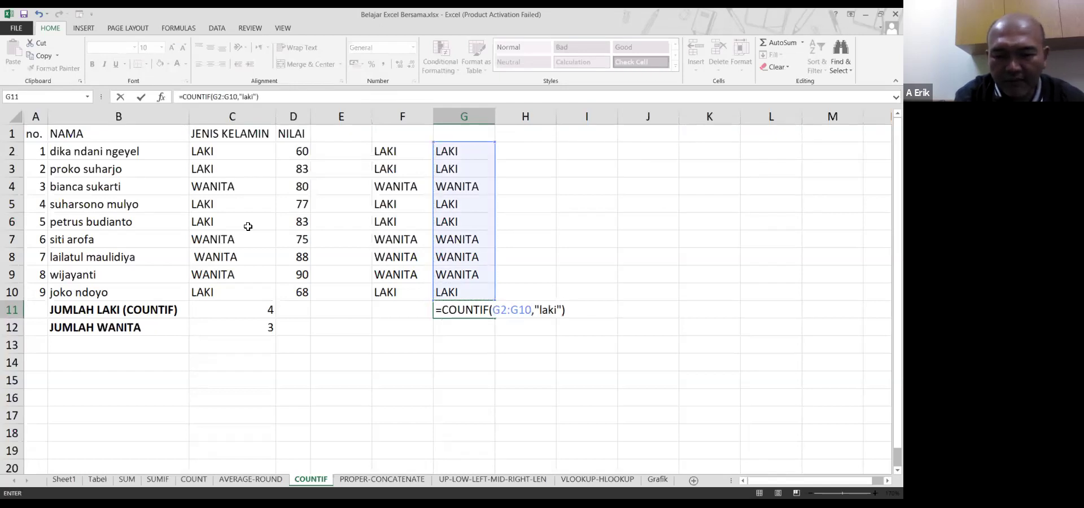
{"action": "key", "text": "Return"}
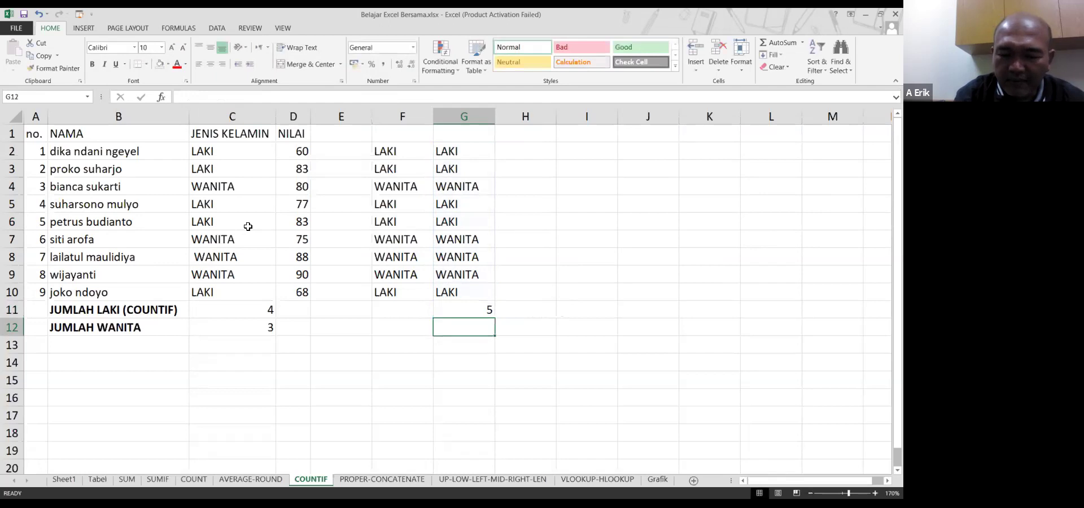
Enter =COUNTIF(G2:G10,"wanita") in G12, giving 4, then review the G11 and F2 formulas
{"action": "type", "text": "=c"}
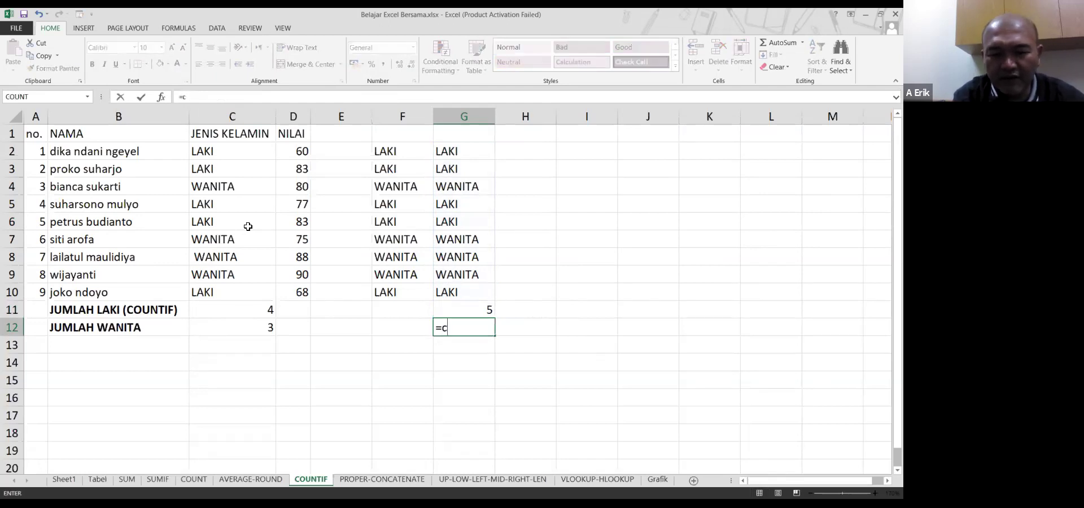
{"action": "type", "text": "ountif("}
{"action": "key", "text": "Up"}
{"action": "key", "text": "Up"}
{"action": "key", "text": "Up"}
{"action": "key", "text": "Down"}
{"action": "key", "text": "End"}
{"action": "key", "text": "shift+Up"}
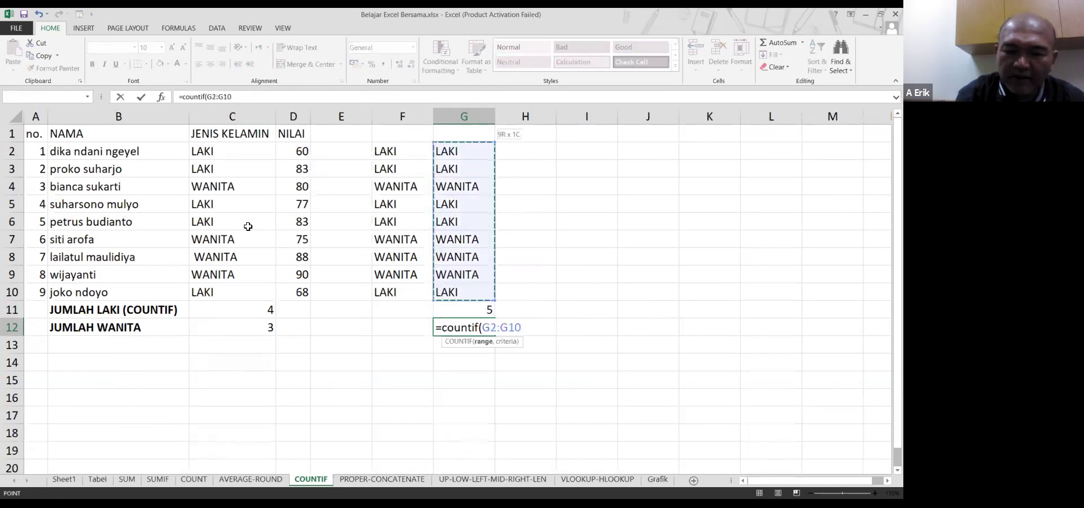
{"action": "type", "text": ",\"wanita\")"}
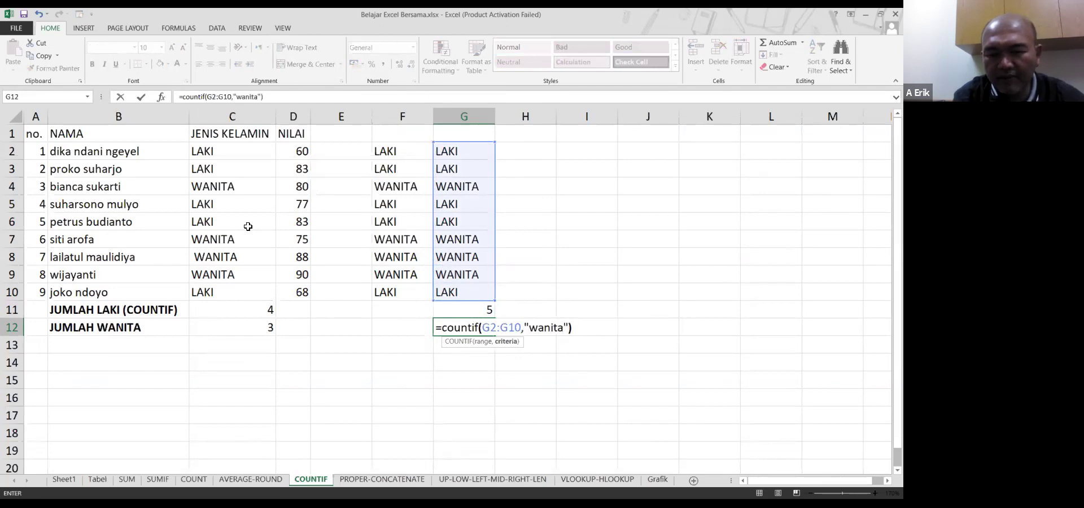
{"action": "key", "text": "Return"}
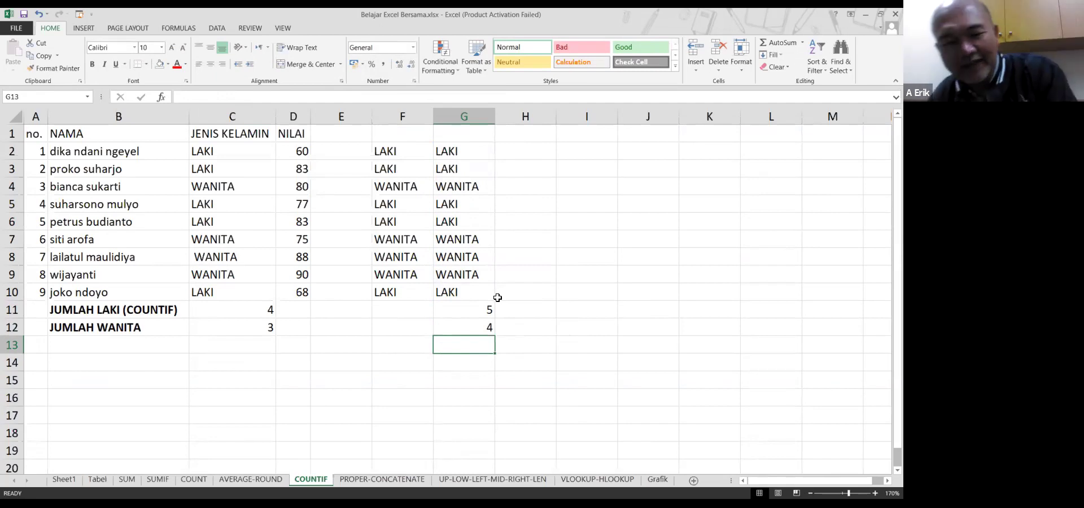
{"action": "left_click", "coordinate": [477, 305]}
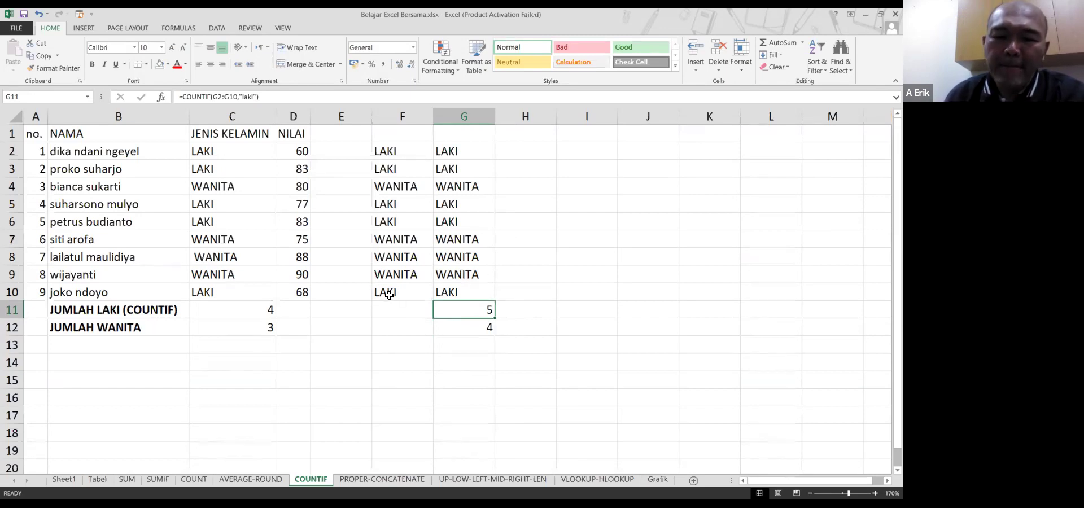
{"action": "left_click", "coordinate": [379, 326]}
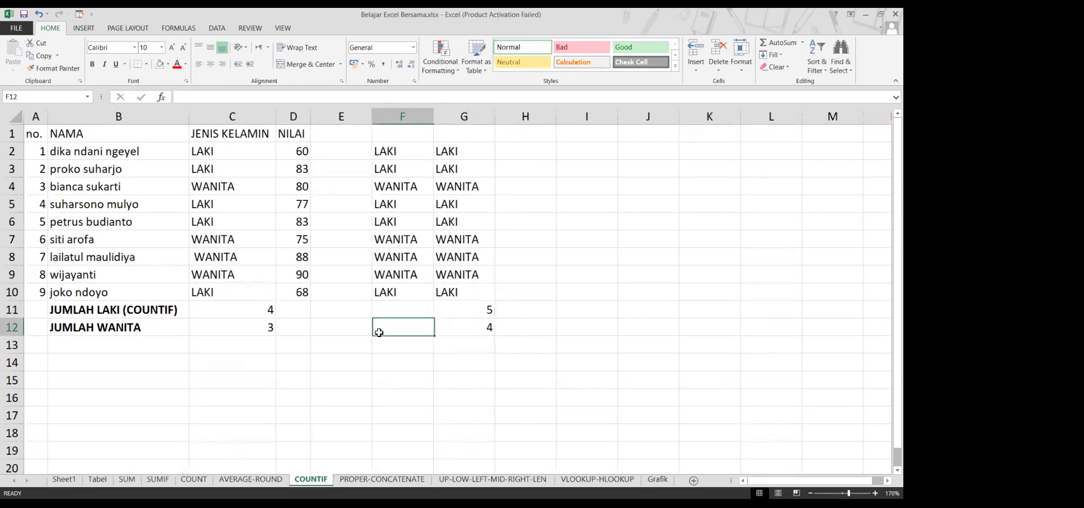
{"action": "left_click", "coordinate": [412, 154]}
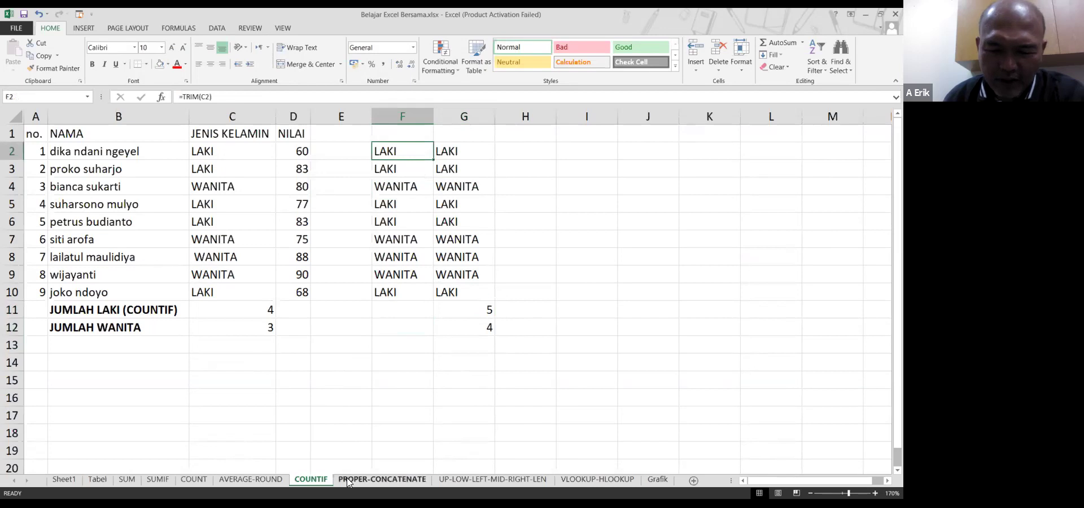
Switch to the PROPER-CONCATENATE sheet, zoom in, and widen column B
{"action": "left_click", "coordinate": [390, 480]}
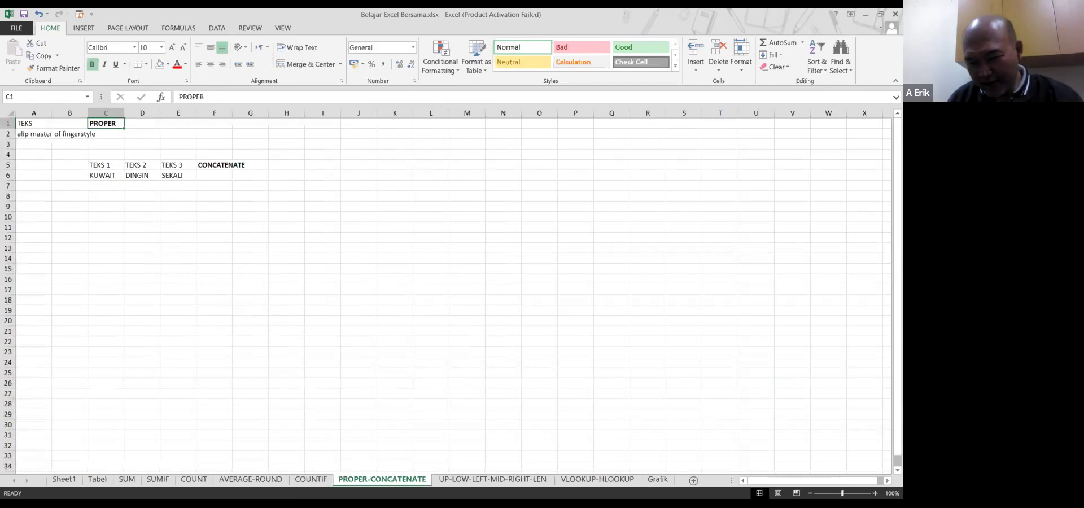
{"action": "scroll", "coordinate": [446, 291], "scroll_direction": "up", "scroll_amount": 4, "text": "ctrl"}
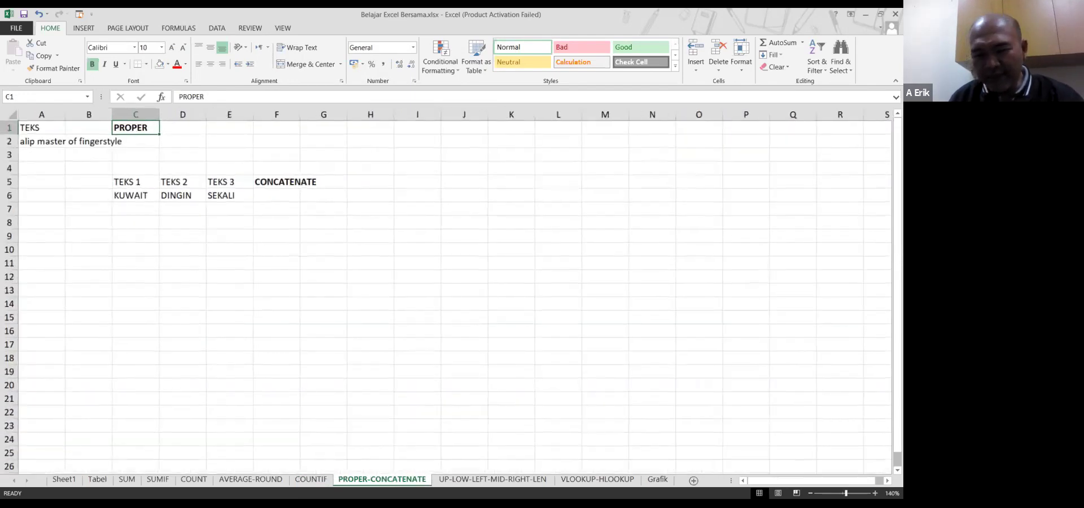
{"action": "scroll", "coordinate": [446, 291], "scroll_direction": "up", "scroll_amount": 1, "text": "ctrl"}
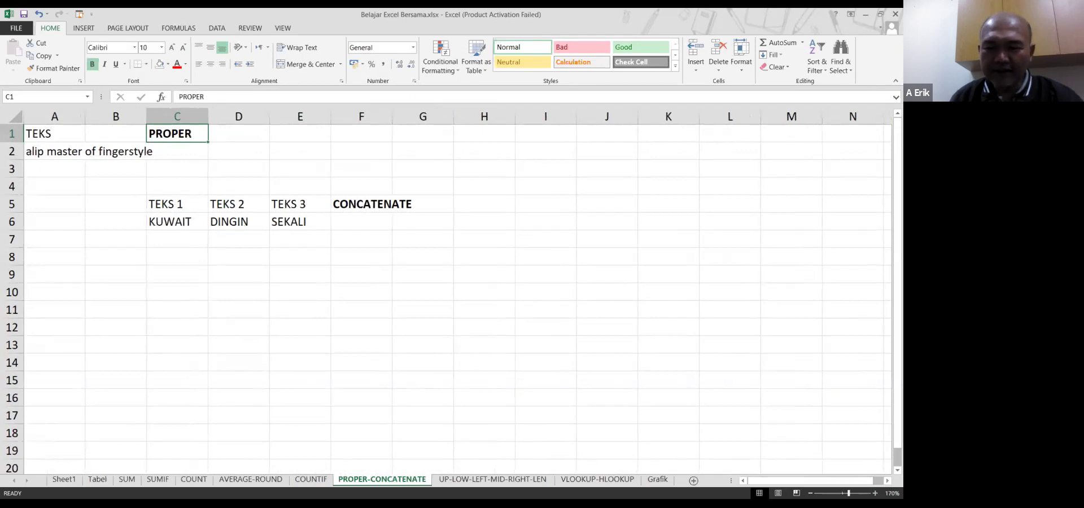
{"action": "scroll", "coordinate": [58, 169], "scroll_direction": "up", "scroll_amount": 1, "text": "ctrl"}
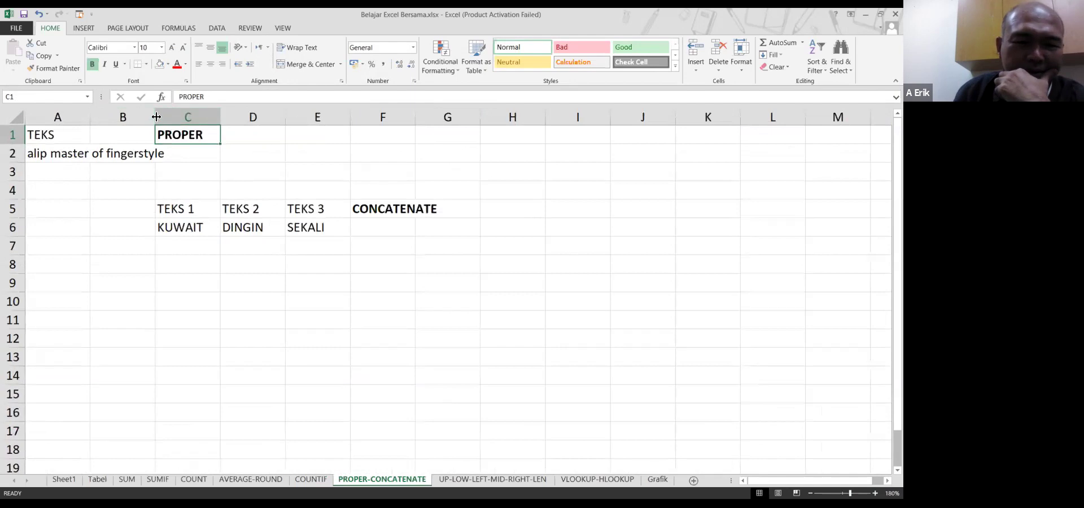
{"action": "left_click_drag", "start_coordinate": [157, 116], "coordinate": [178, 116]}
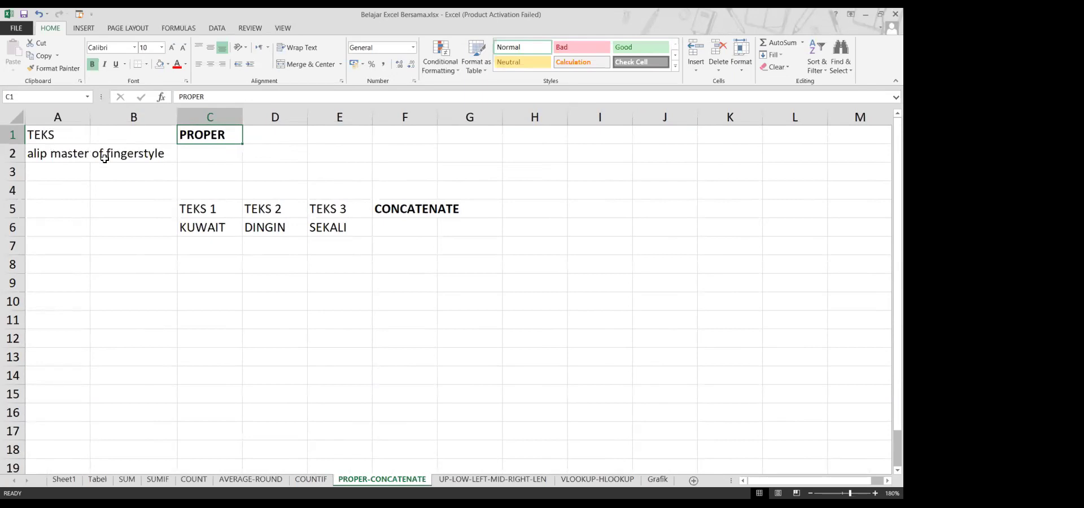
{"action": "left_click", "coordinate": [203, 155]}
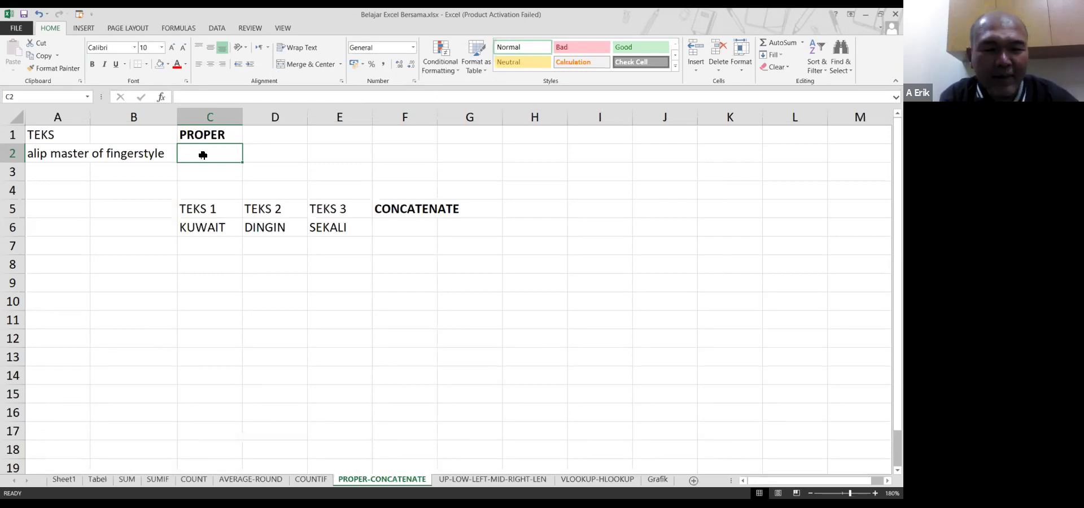
{"action": "key", "text": "ctrl+Return"}
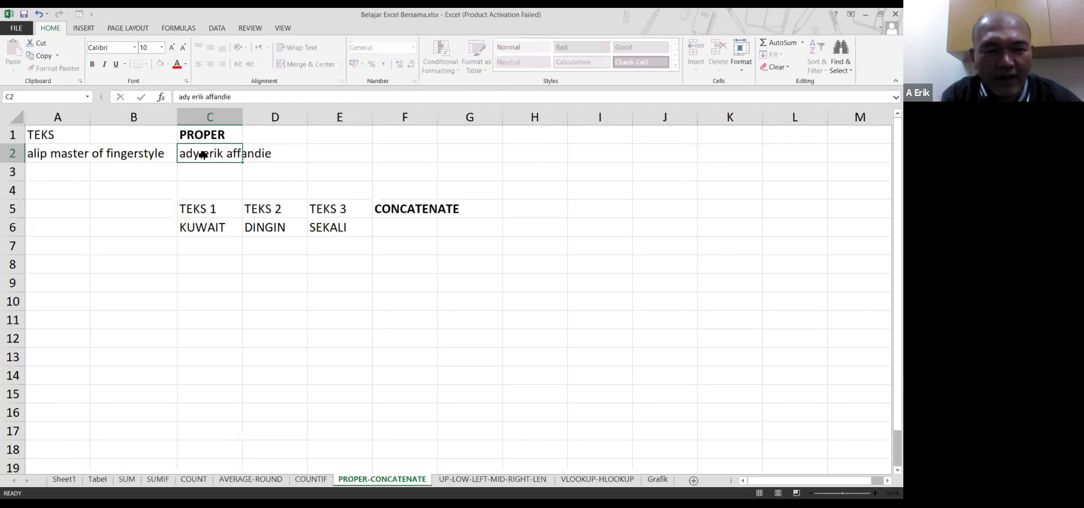
{"action": "key", "text": "Return"}
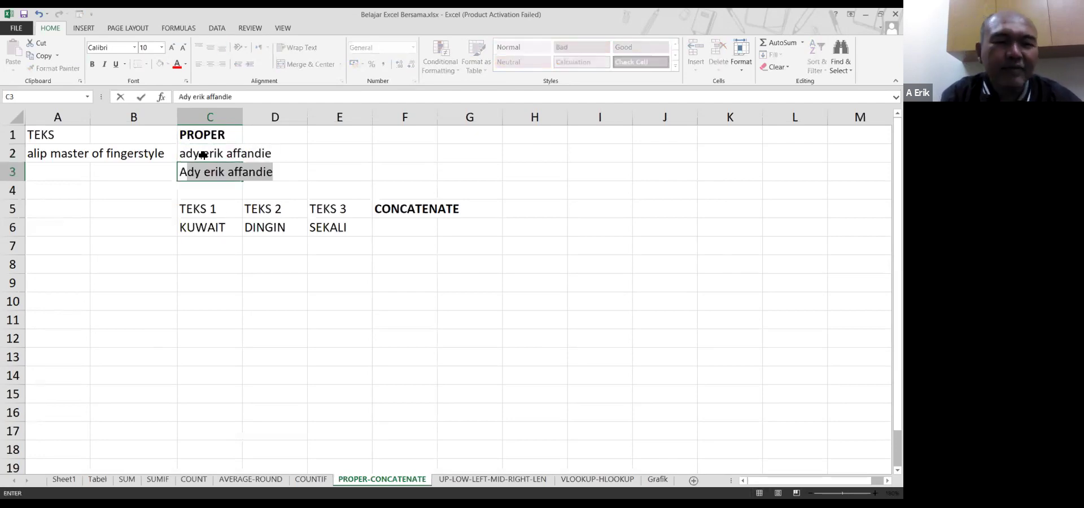
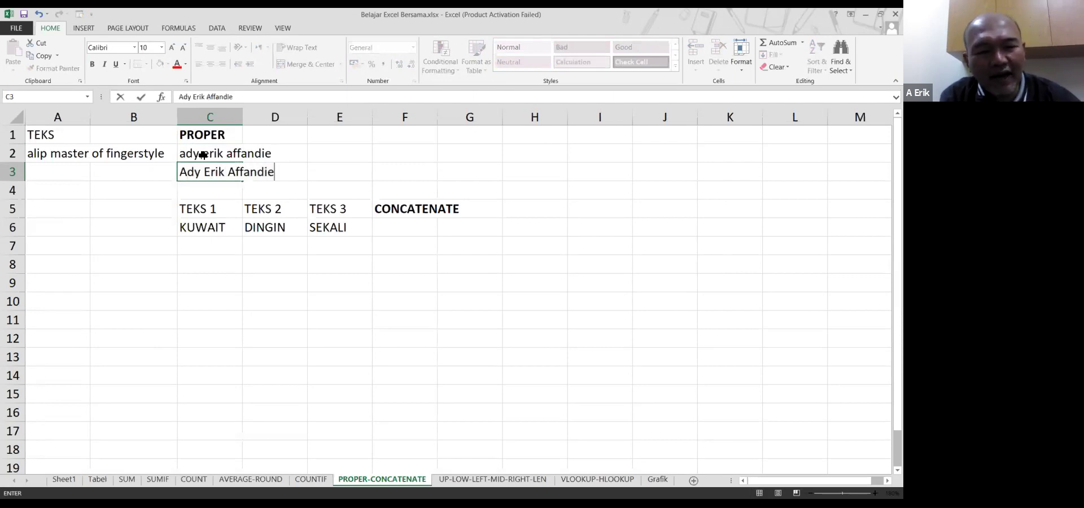
{"action": "key", "text": "Return"}
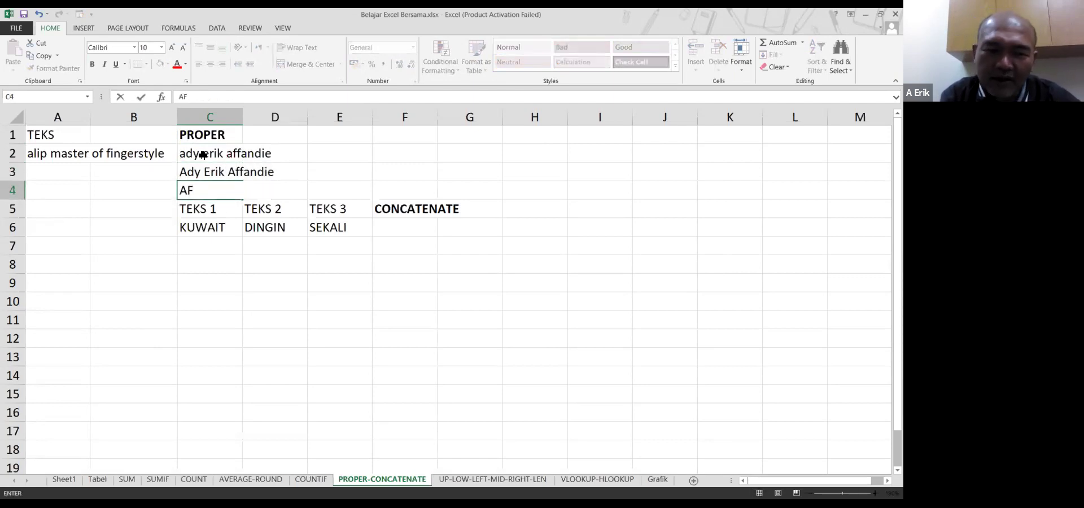
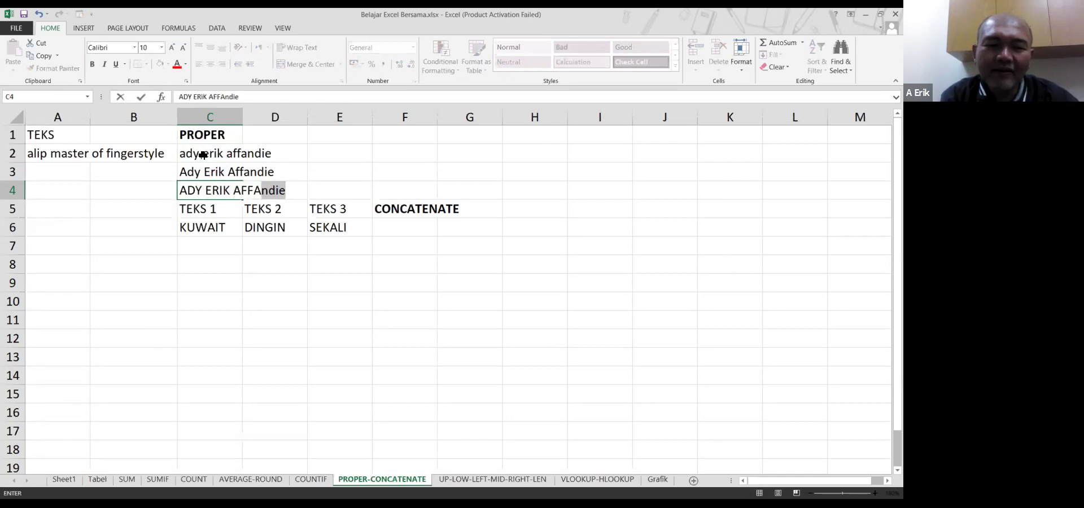
{"action": "key", "text": "Return"}
{"action": "key", "text": "Up"}
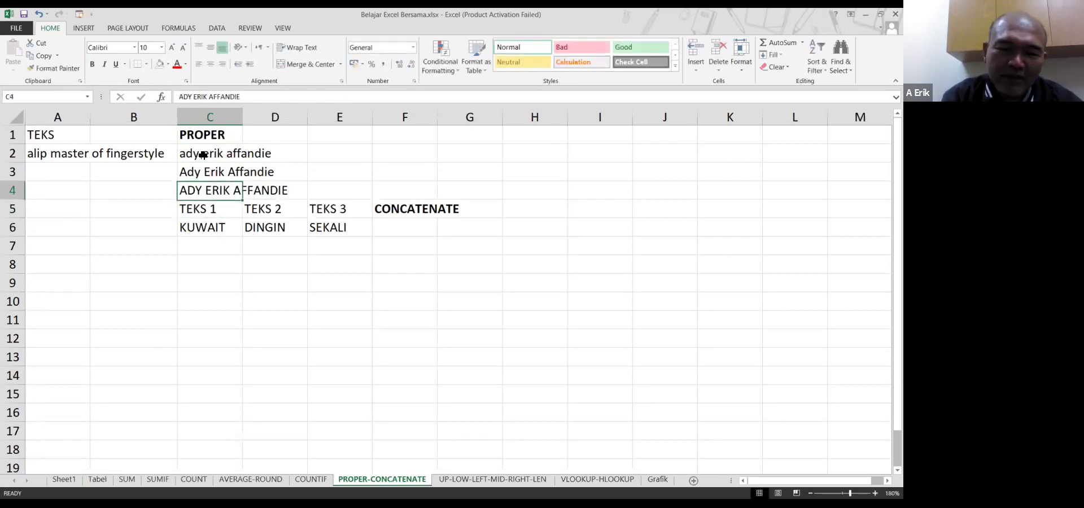
{"action": "key", "text": "shift+Up"}
{"action": "key", "text": "shift+Up"}
{"action": "key", "text": "Delete"}
{"action": "key", "text": "Up"}
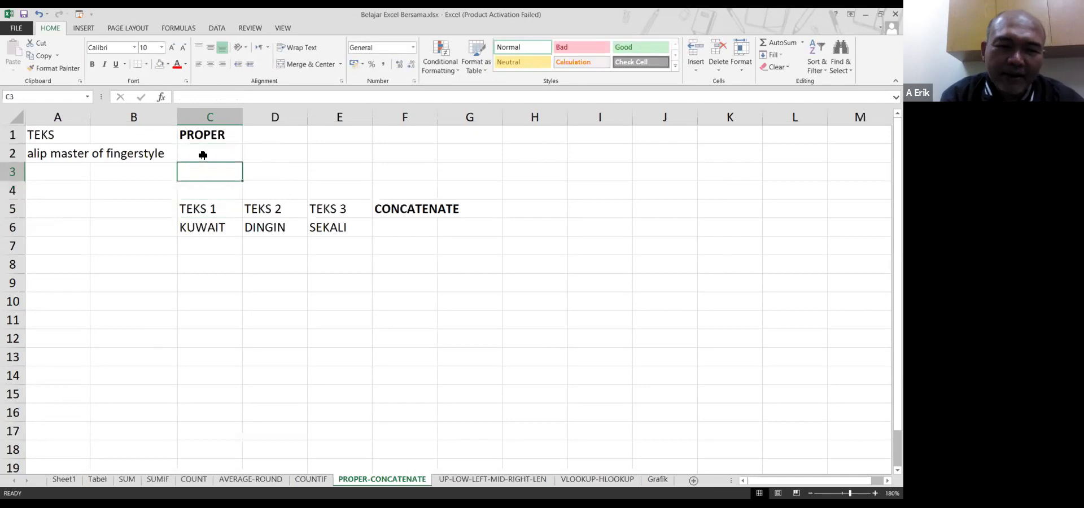
{"action": "key", "text": "Left"}
{"action": "key", "text": "Up"}
{"action": "key", "text": "Right"}
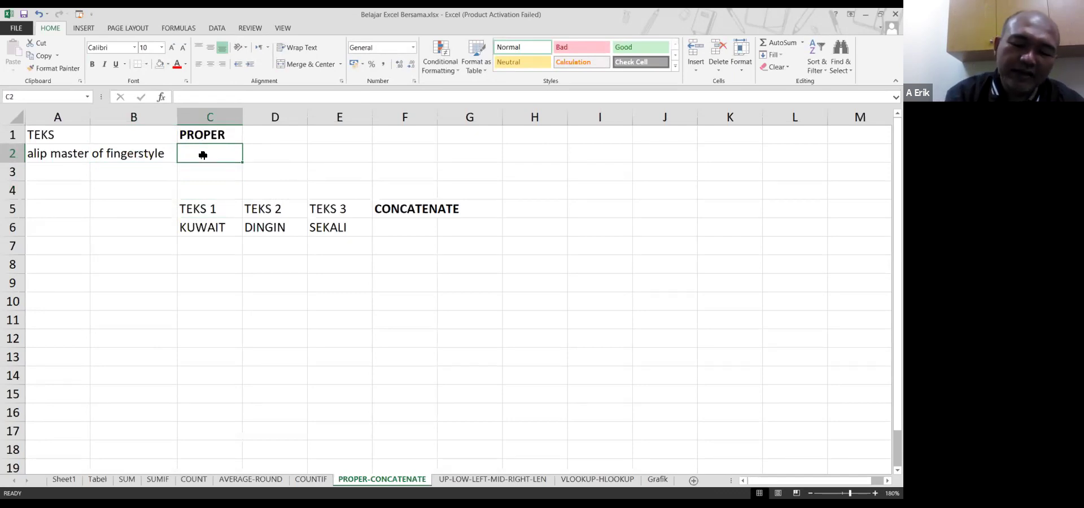
Enter =PROPER(A2) in C2 and autofit column A with Alt+H,O,I
{"action": "type", "text": "="}
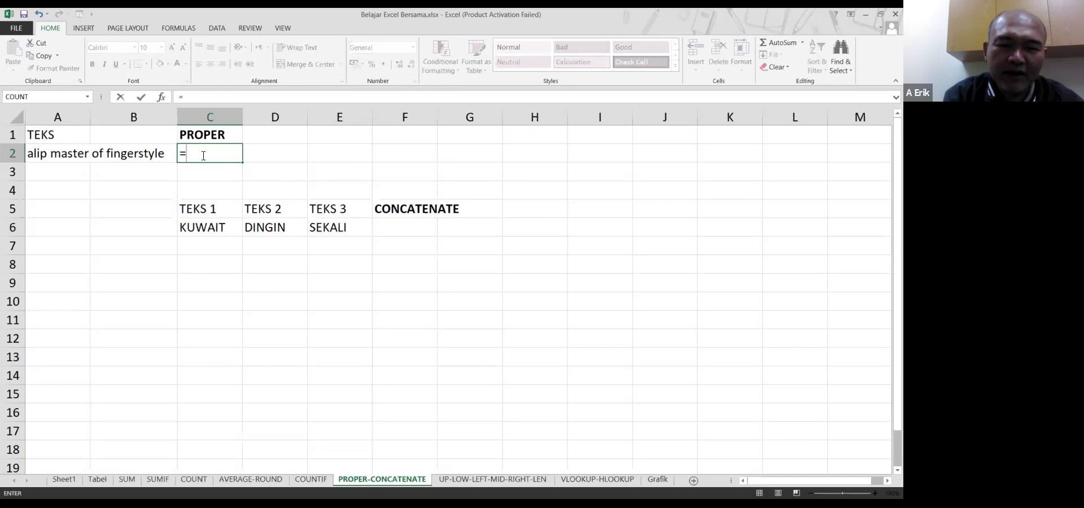
{"action": "type", "text": "PROPER("}
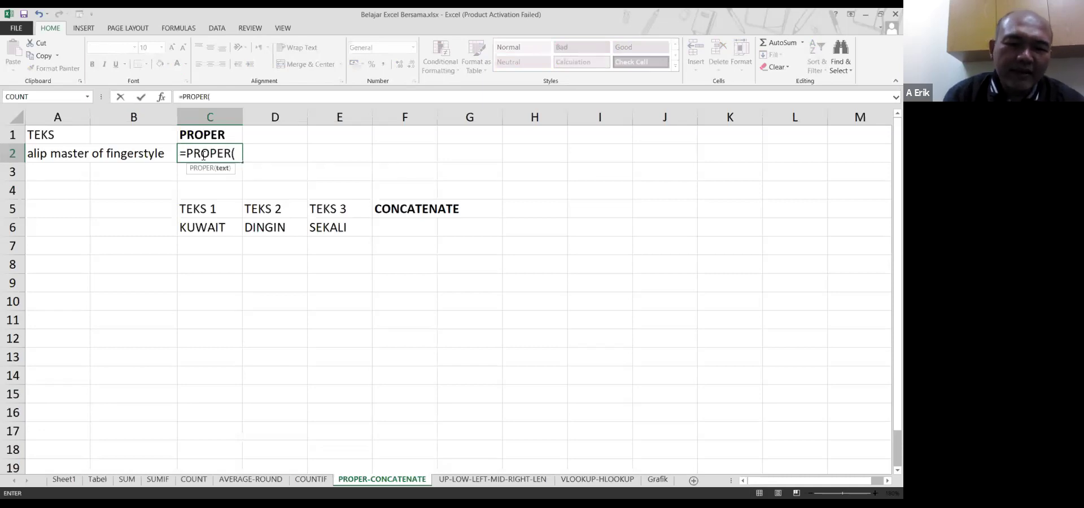
{"action": "left_click", "coordinate": [51, 150]}
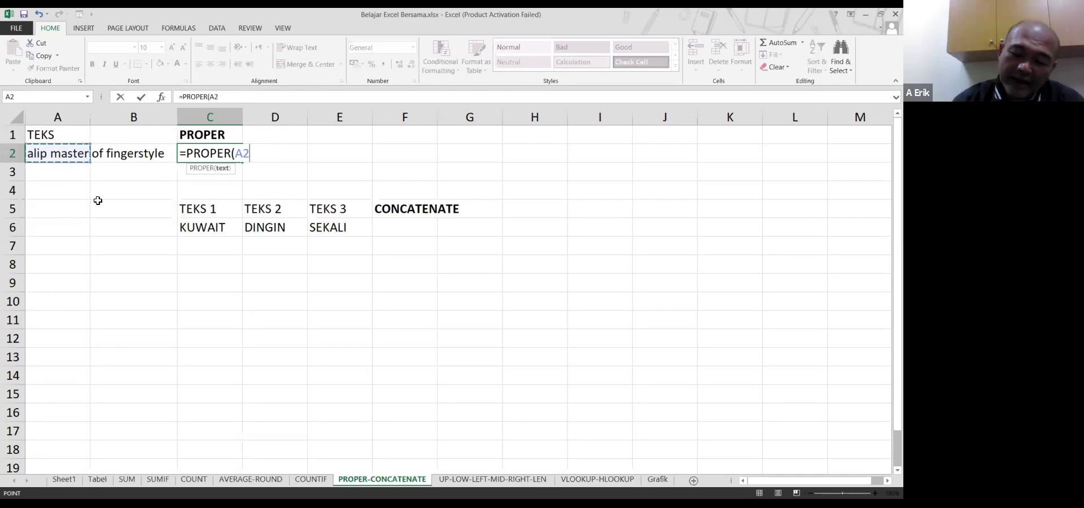
{"action": "key", "text": "Return"}
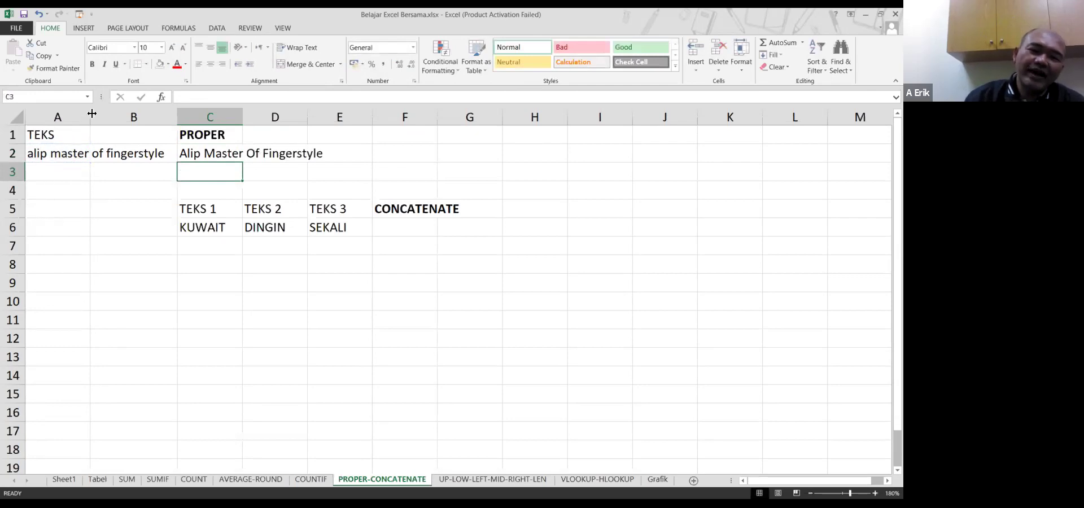
{"action": "key", "text": "alt+h"}
{"action": "key", "text": "o"}
{"action": "key", "text": "i"}
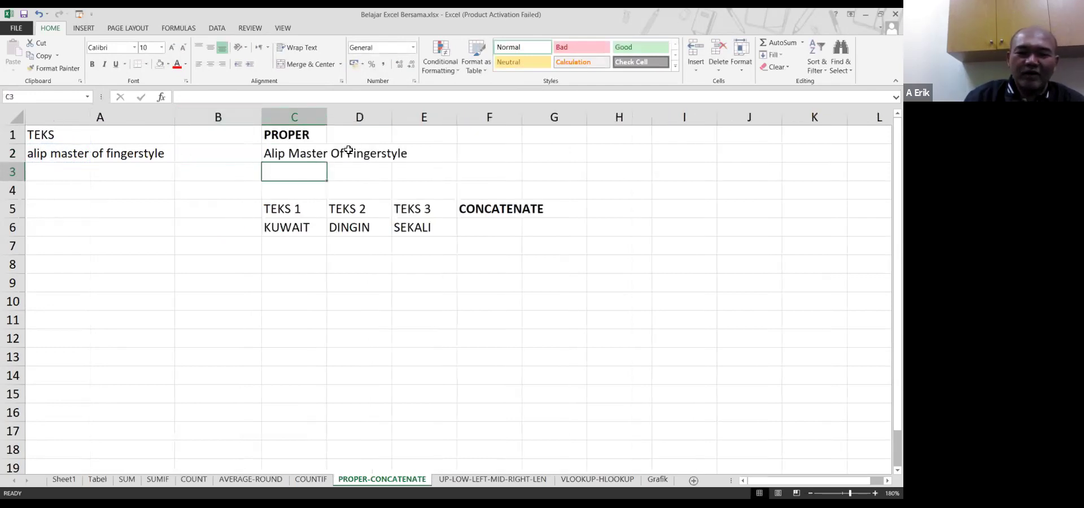
Give C2 a light orange fill and check the A2 text and C2 formula
{"action": "left_click", "coordinate": [296, 152]}
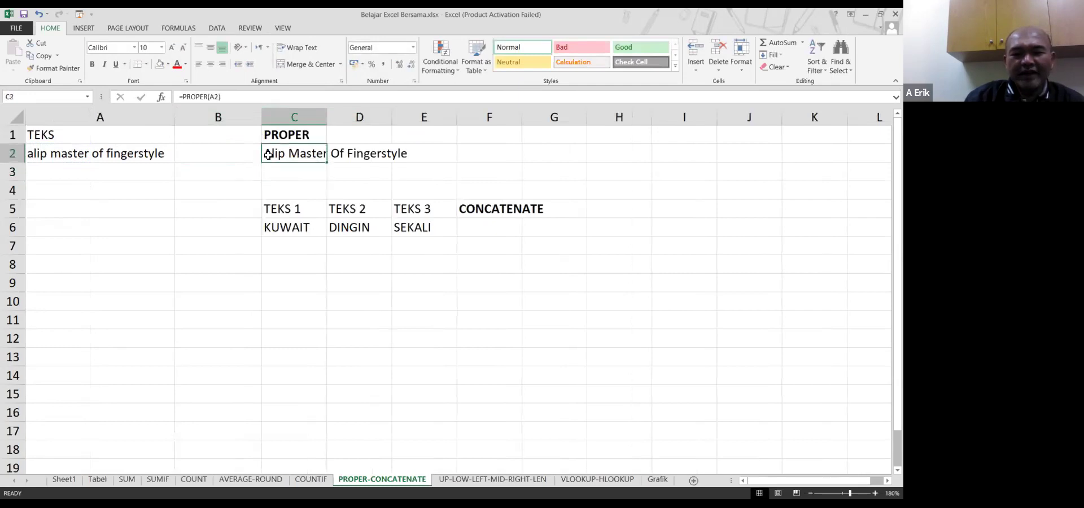
{"action": "right_click", "coordinate": [300, 156]}
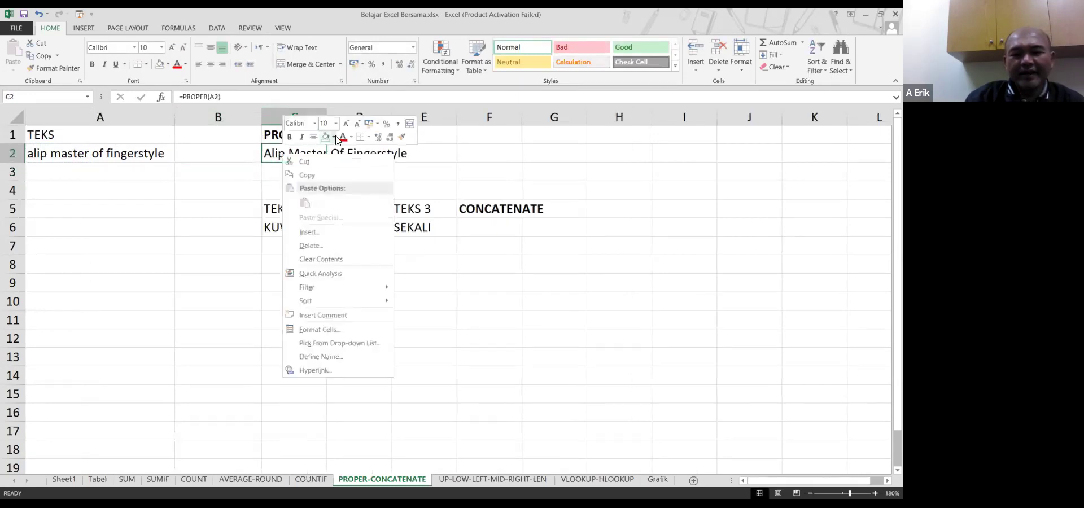
{"action": "left_click", "coordinate": [335, 139]}
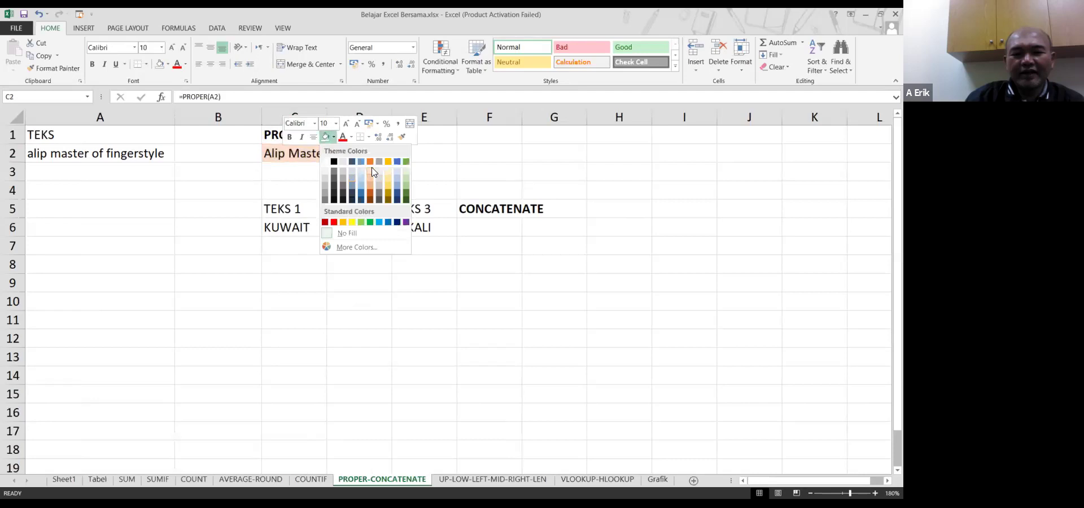
{"action": "left_click", "coordinate": [372, 171]}
{"action": "left_click", "coordinate": [320, 189]}
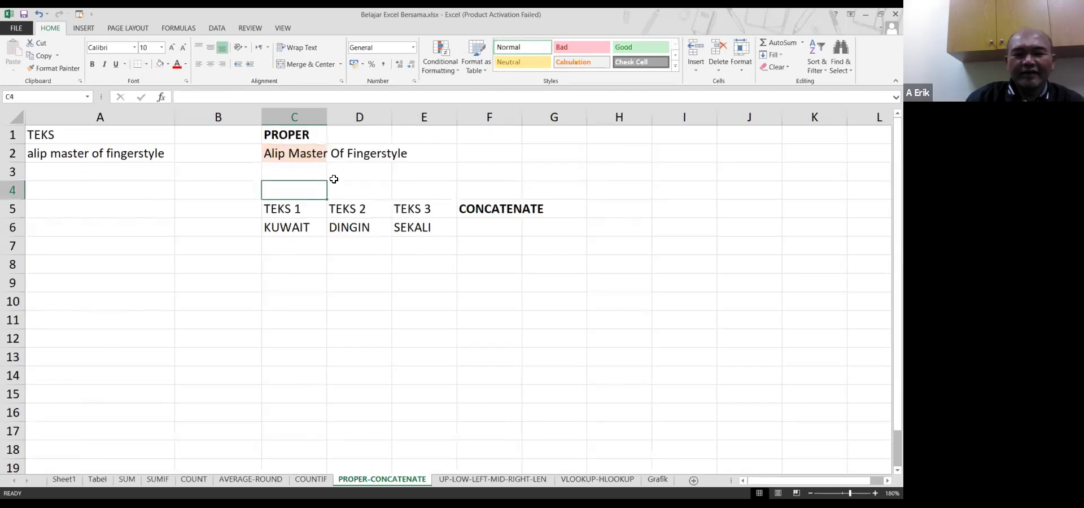
{"action": "left_click", "coordinate": [67, 155]}
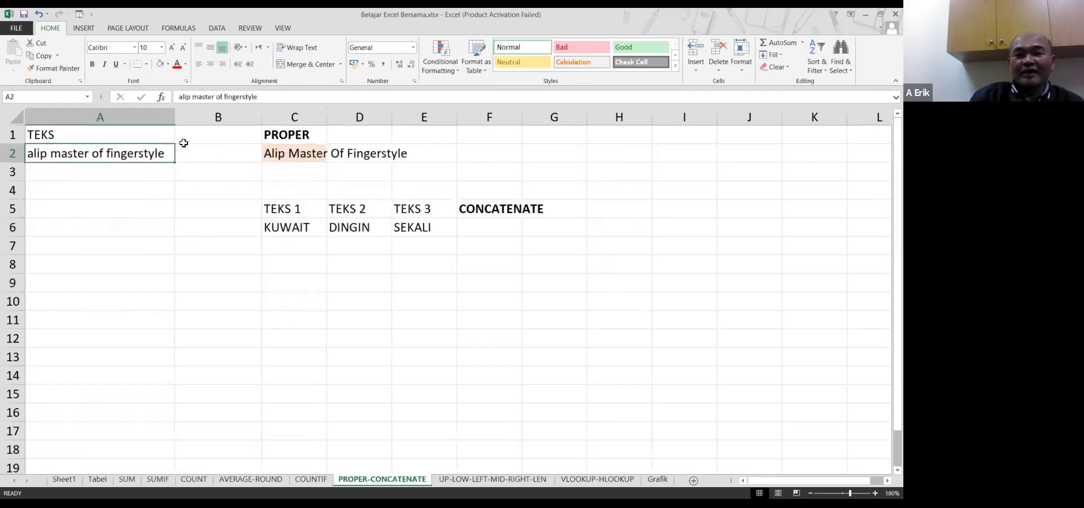
{"action": "left_click", "coordinate": [282, 153]}
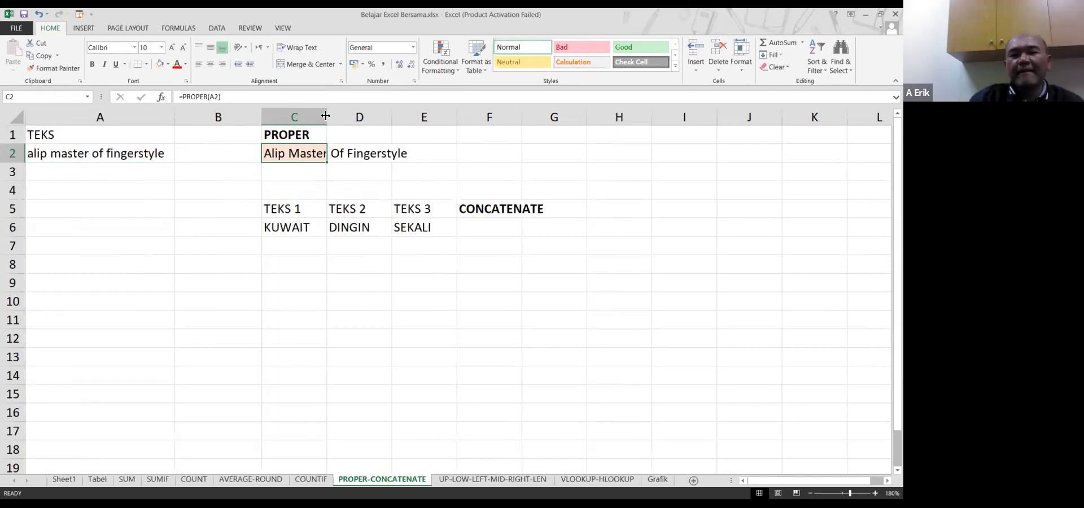
Move the TEKS table from C5:F6 to start at A7
{"action": "left_click_drag", "start_coordinate": [285, 209], "coordinate": [460, 231]}
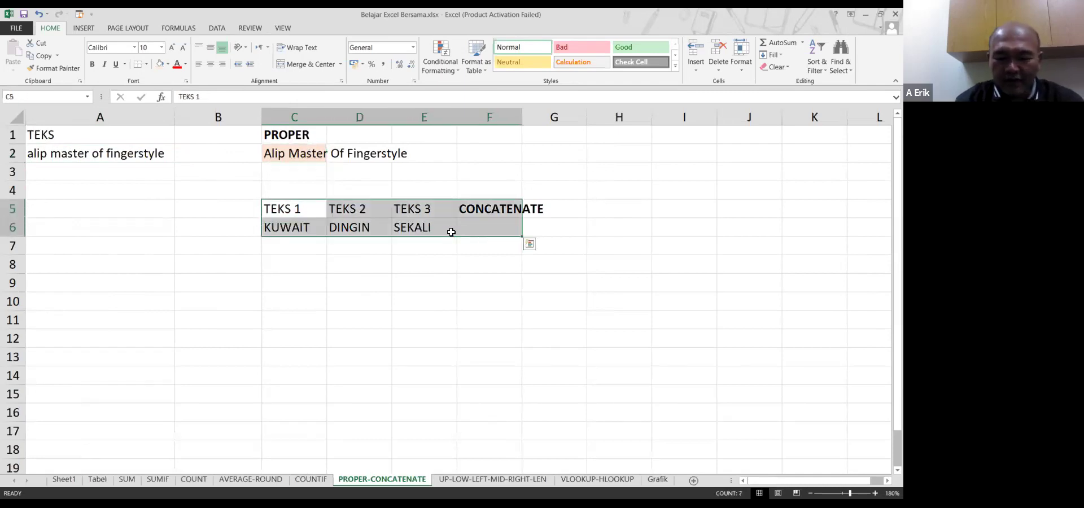
{"action": "key", "text": "ctrl+c"}
{"action": "key", "text": "Down"}
{"action": "key", "text": "Down"}
{"action": "key", "text": "Left"}
{"action": "key", "text": "Left"}
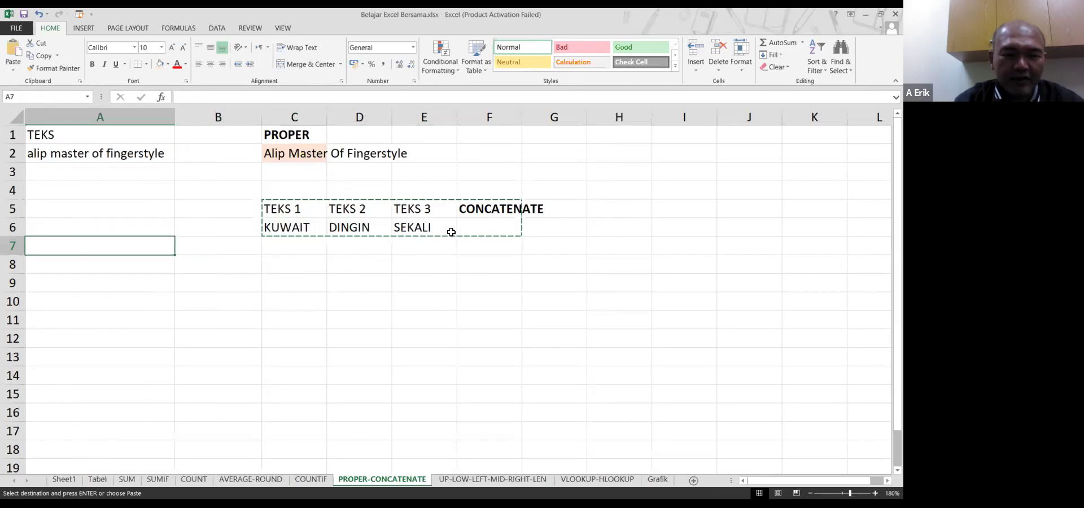
{"action": "key", "text": "Return"}
{"action": "key", "text": "Right"}
{"action": "key", "text": "Right"}
{"action": "key", "text": "Up"}
{"action": "key", "text": "Up"}
{"action": "key", "text": "Up"}
{"action": "key", "text": "Up"}
{"action": "key", "text": "Up"}
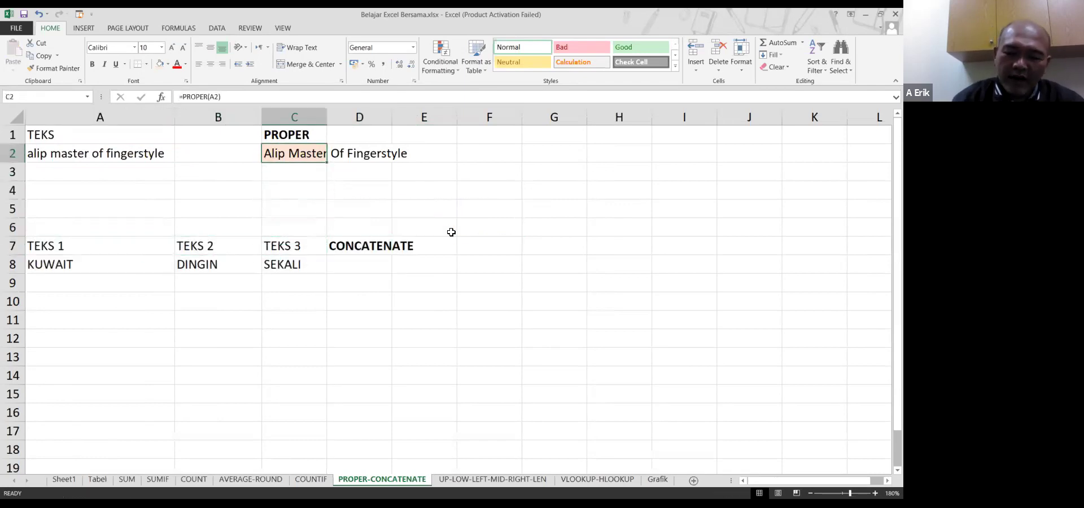
Add a bold UPPER heading in F1
{"action": "key", "text": "Down"}
{"action": "key", "text": "Up"}
{"action": "key", "text": "Up"}
{"action": "key", "text": "Right"}
{"action": "key", "text": "Right"}
{"action": "key", "text": "Right"}
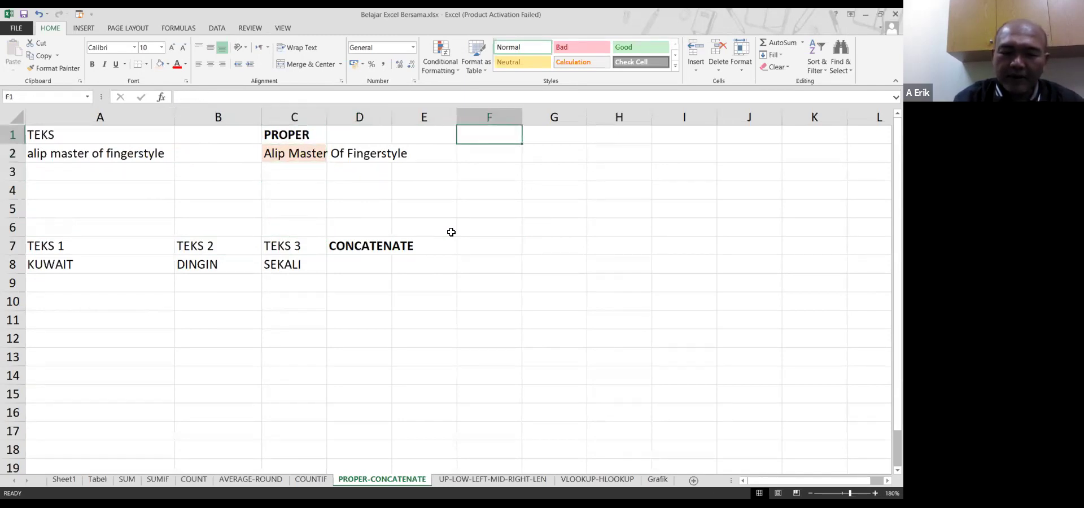
{"action": "type", "text": "UPPER"}
{"action": "key", "text": "Return"}
{"action": "key", "text": "Up"}
{"action": "key", "text": "ctrl+b"}
Enter =UPPER(A2) in F2
{"action": "key", "text": "Down"}
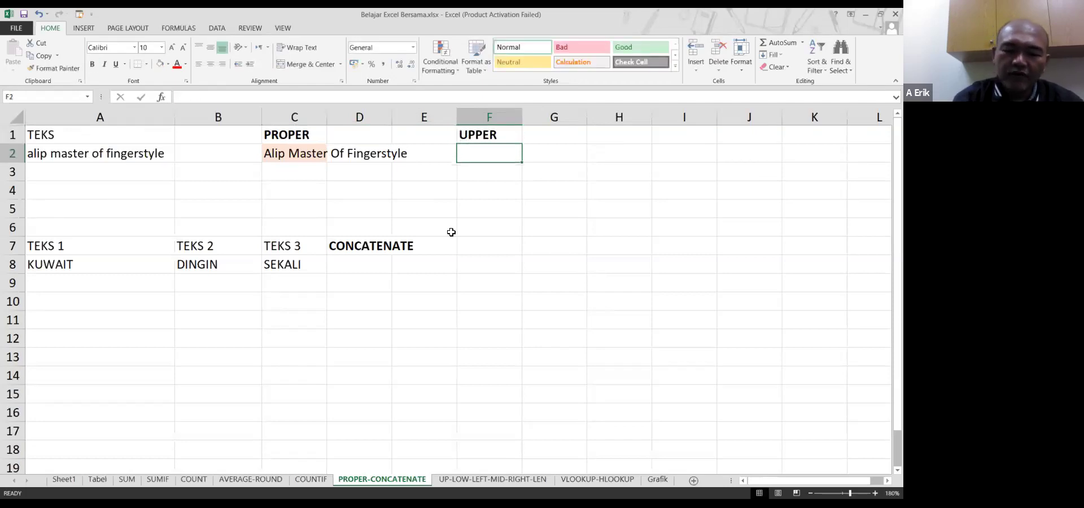
{"action": "type", "text": "="}
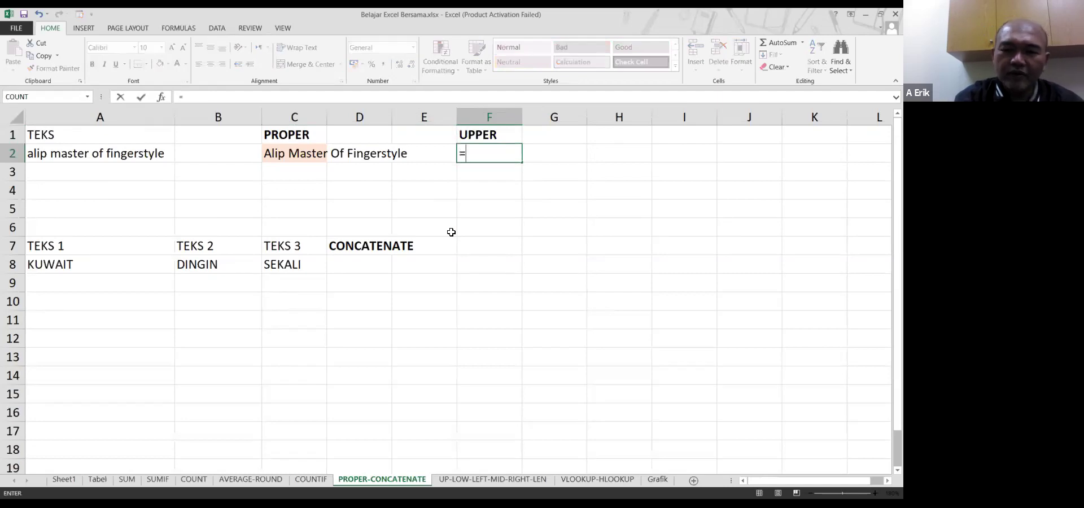
{"action": "type", "text": "UPPER("}
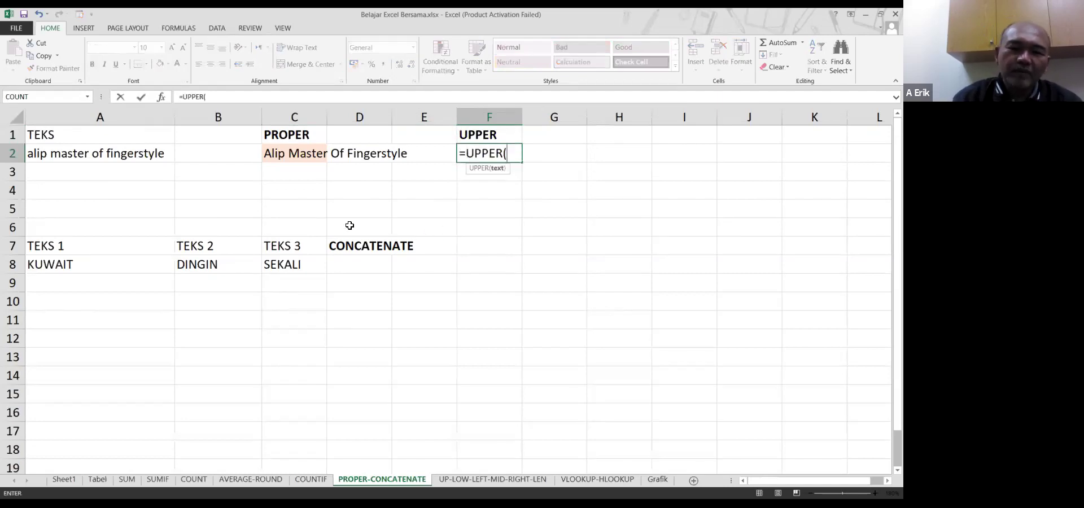
{"action": "left_click", "coordinate": [123, 153]}
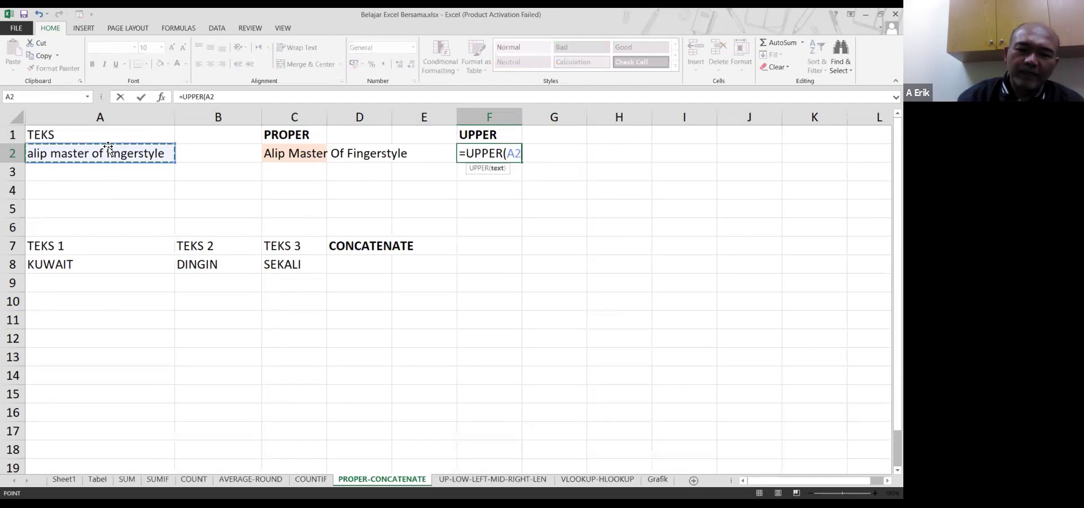
{"action": "key", "text": "Return"}
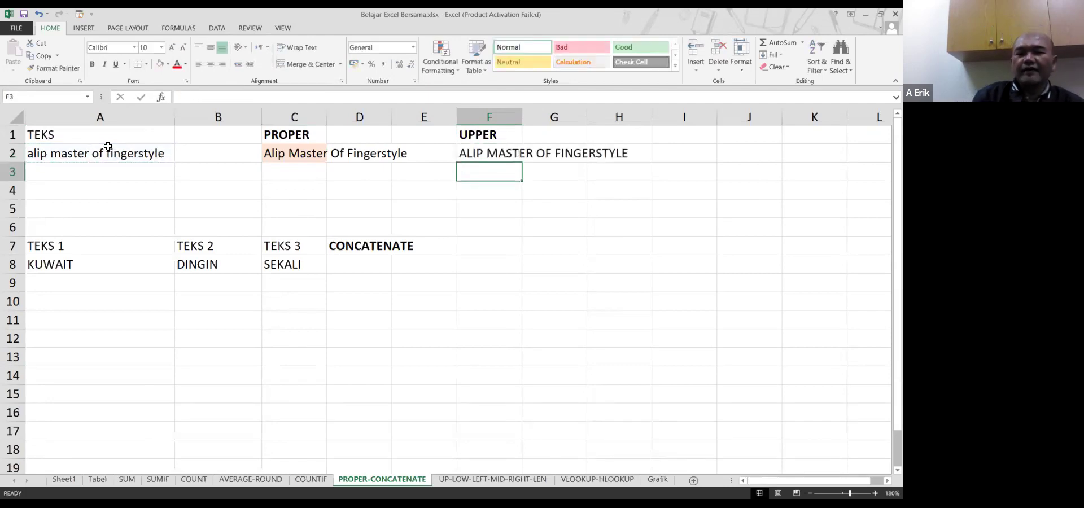
Fill F2 light blue, replacing an initial peach fill
{"action": "right_click", "coordinate": [509, 156]}
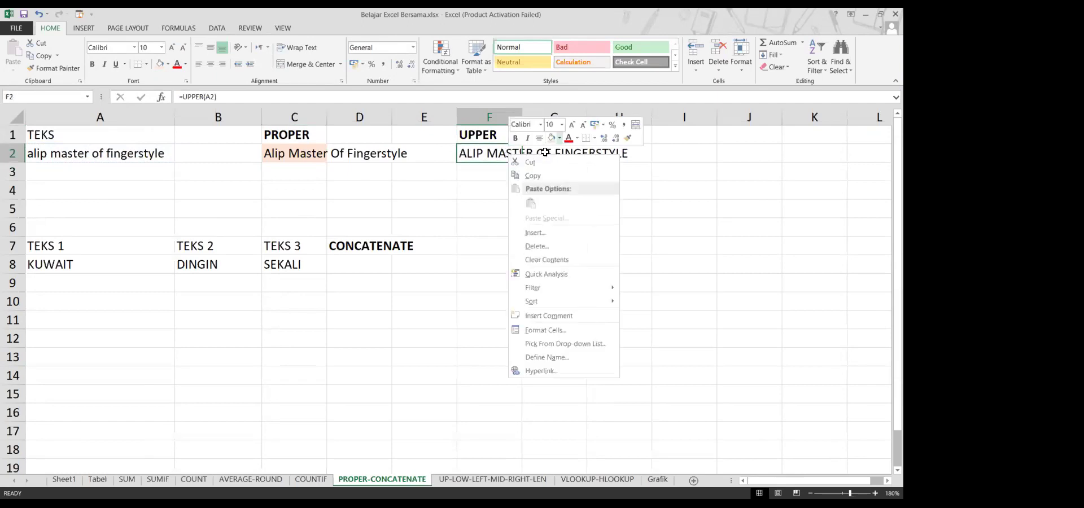
{"action": "left_click", "coordinate": [560, 138]}
{"action": "left_click", "coordinate": [595, 178]}
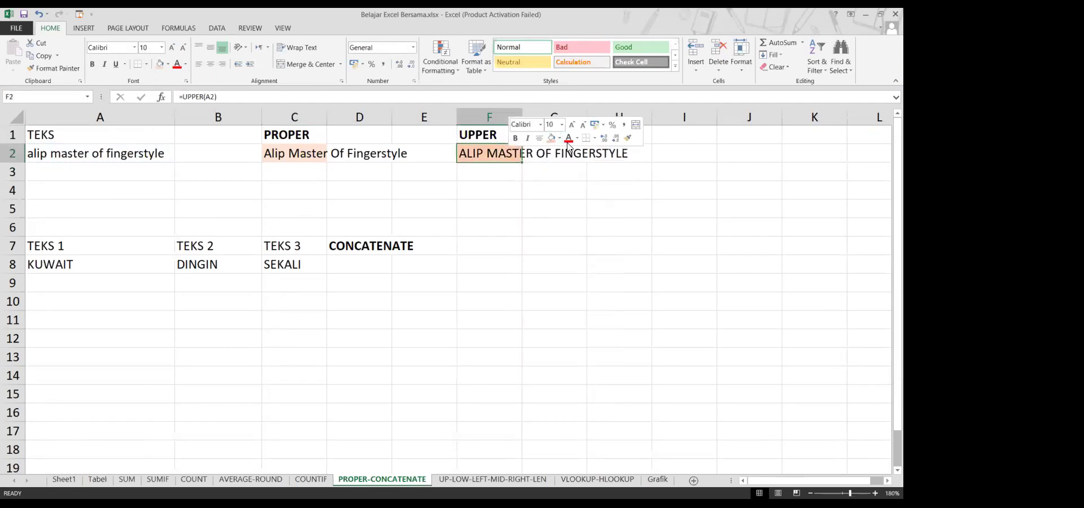
{"action": "left_click", "coordinate": [561, 140]}
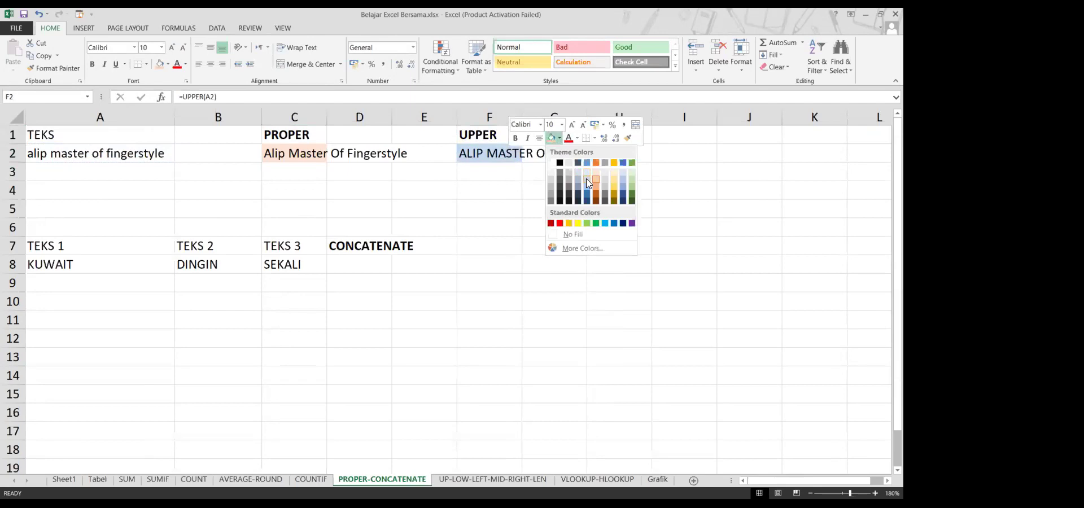
{"action": "left_click", "coordinate": [586, 179]}
{"action": "left_click", "coordinate": [462, 186]}
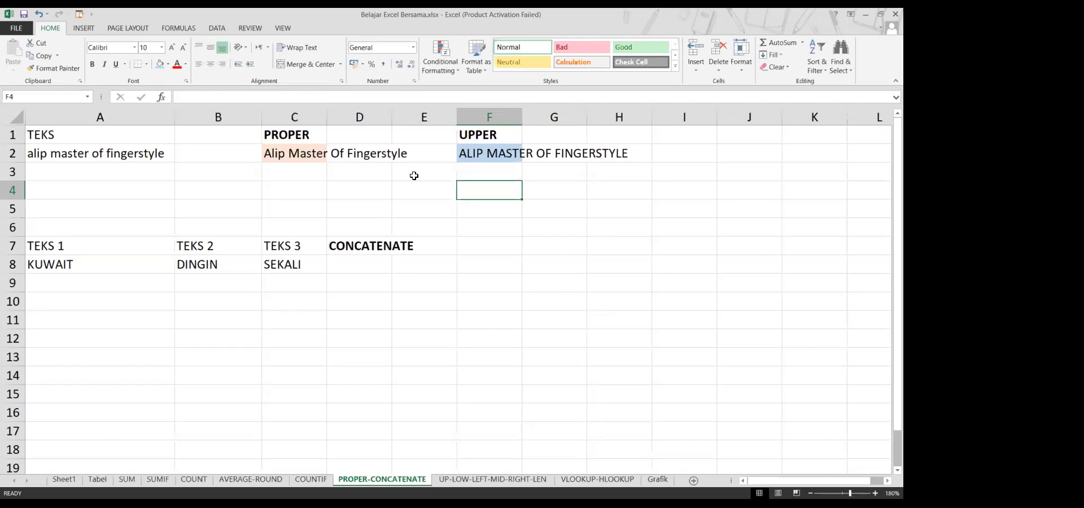
Add a LOWER heading in F4 and the formula =LOWER(A2) in F5
{"action": "left_click", "coordinate": [307, 154]}
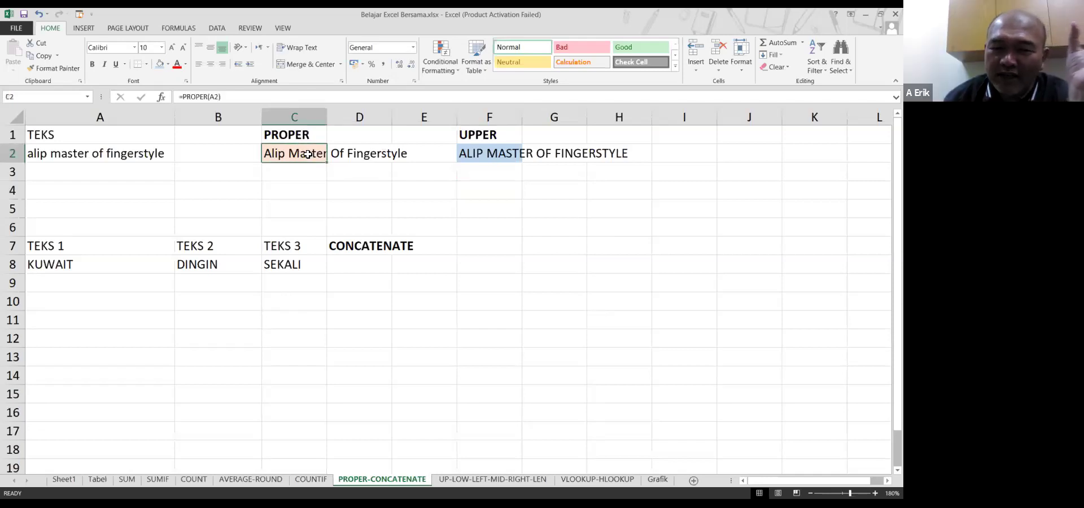
{"action": "left_click", "coordinate": [510, 152]}
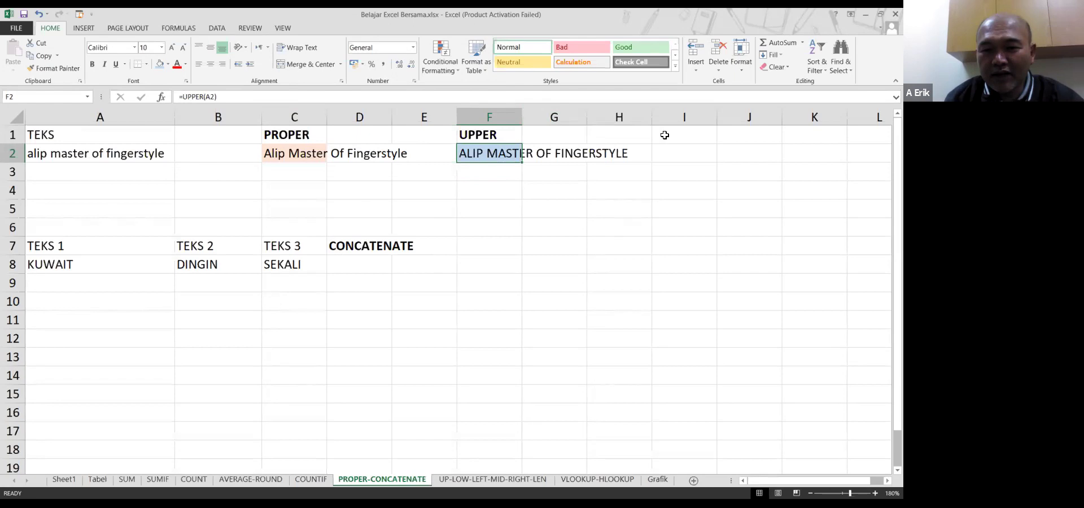
{"action": "left_click", "coordinate": [465, 184]}
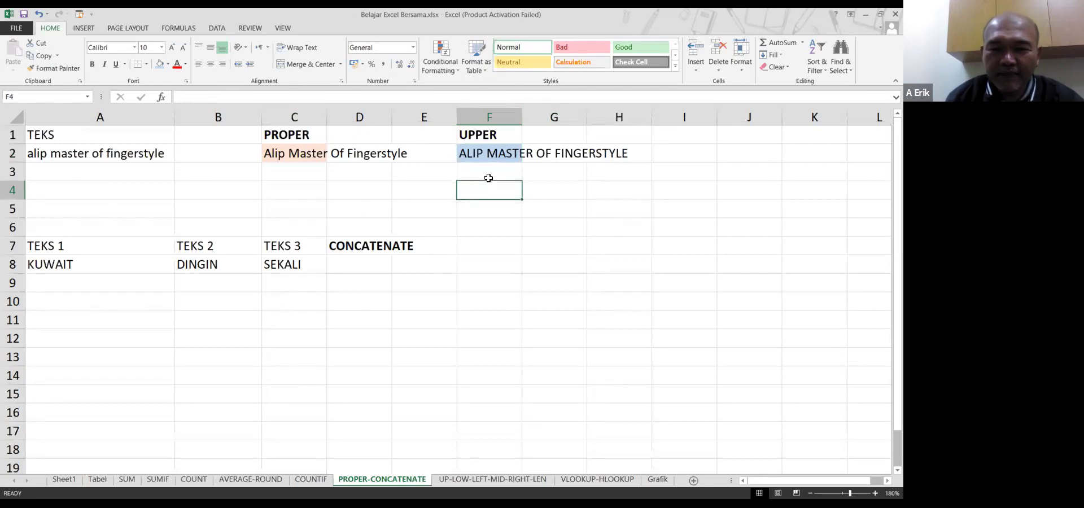
{"action": "type", "text": "LOWER"}
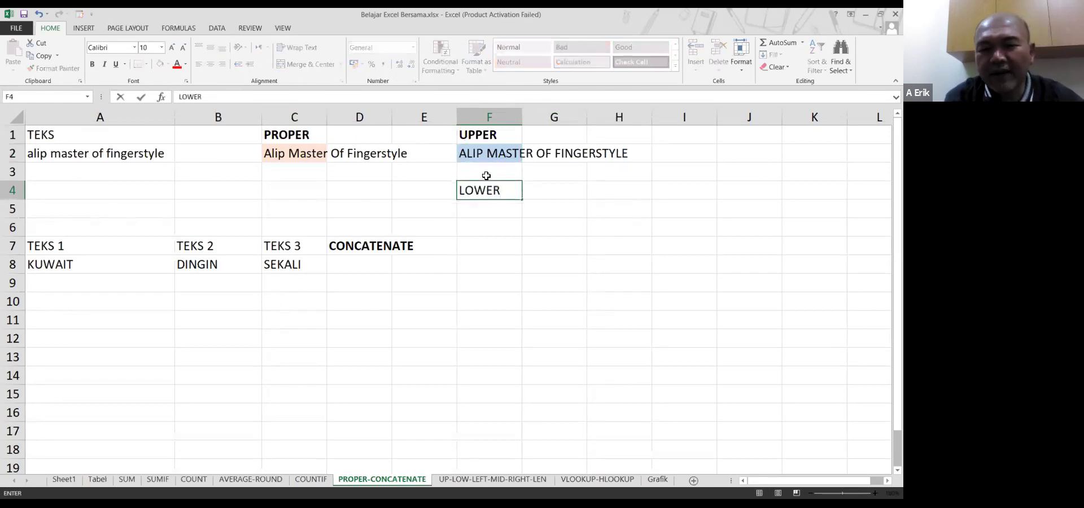
{"action": "key", "text": "ctrl+Return"}
{"action": "key", "text": "Return"}
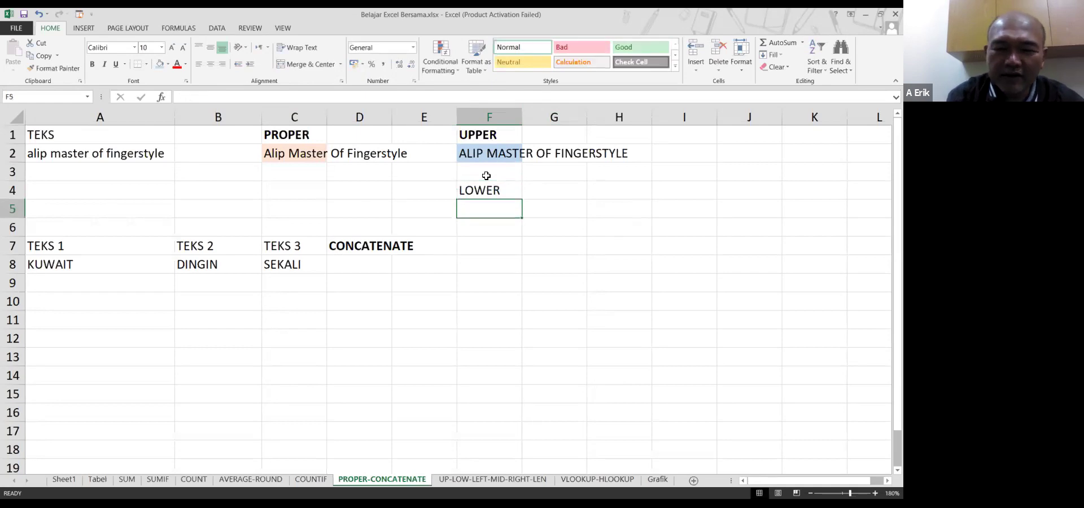
{"action": "type", "text": "="}
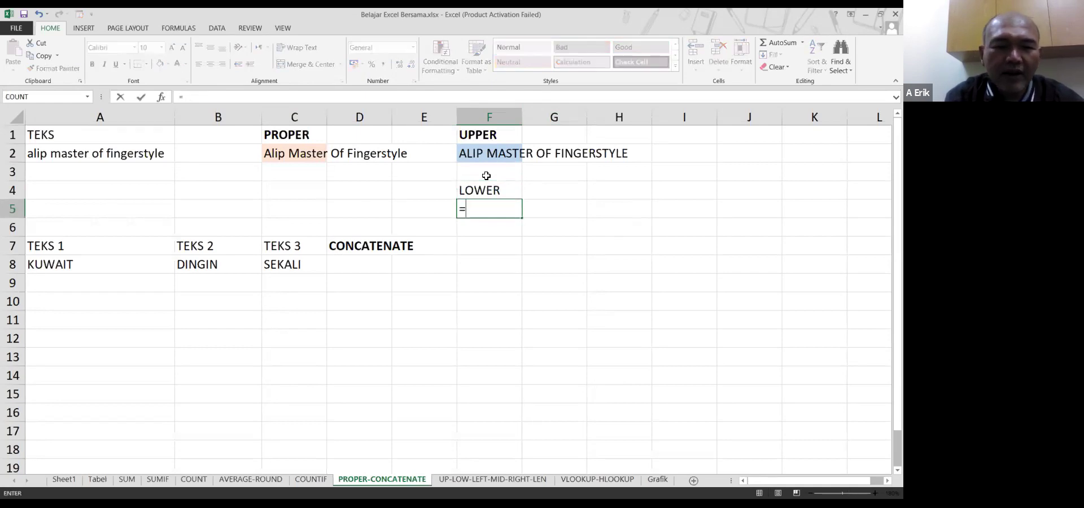
{"action": "type", "text": "LOWER(A2)"}
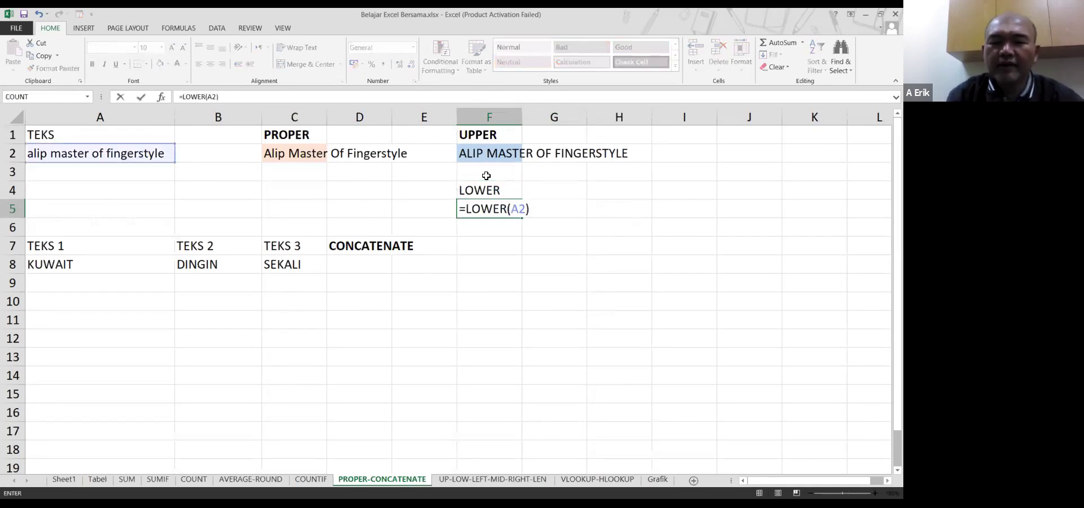
{"action": "key", "text": "Return"}
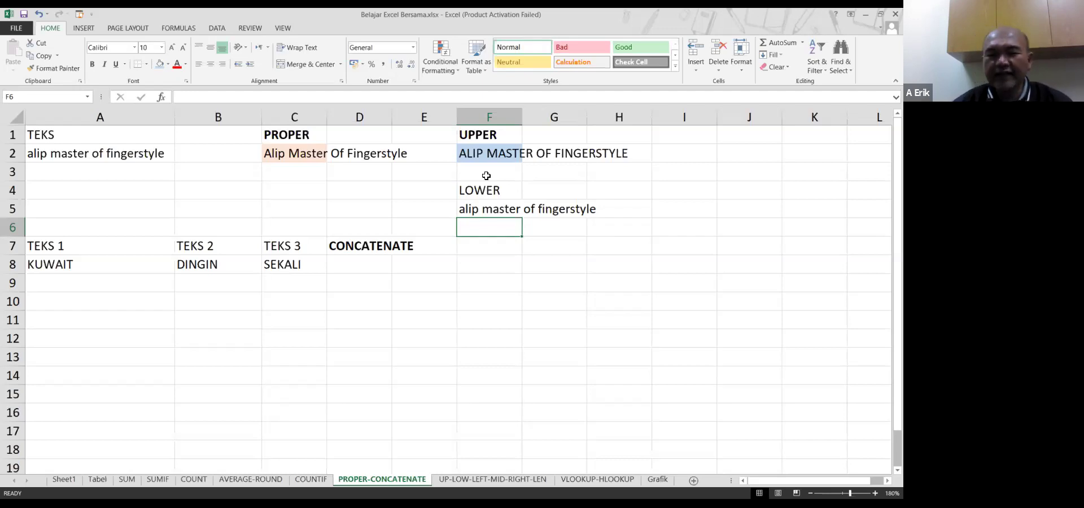
Give cell F5 a light green fill
{"action": "left_click", "coordinate": [478, 206]}
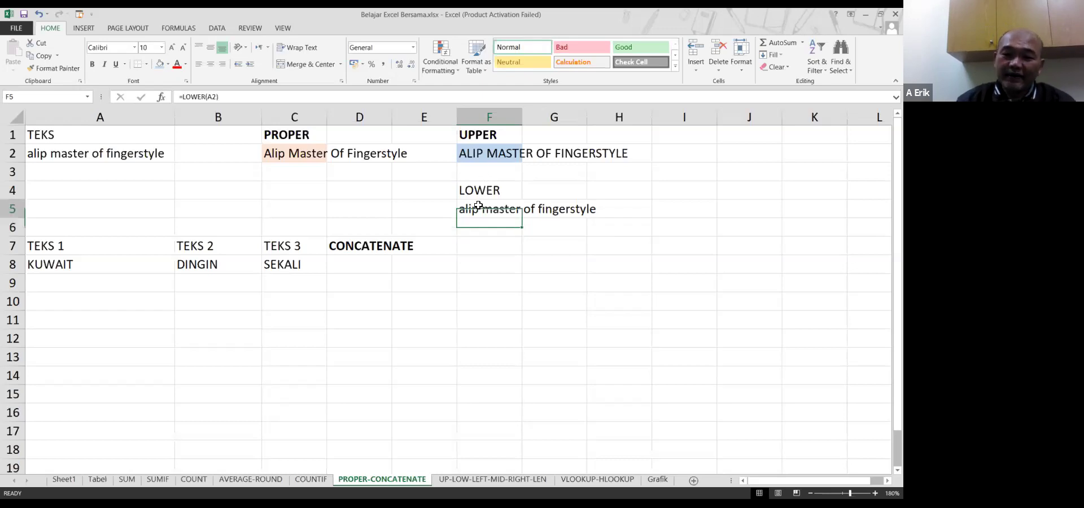
{"action": "right_click", "coordinate": [480, 207]}
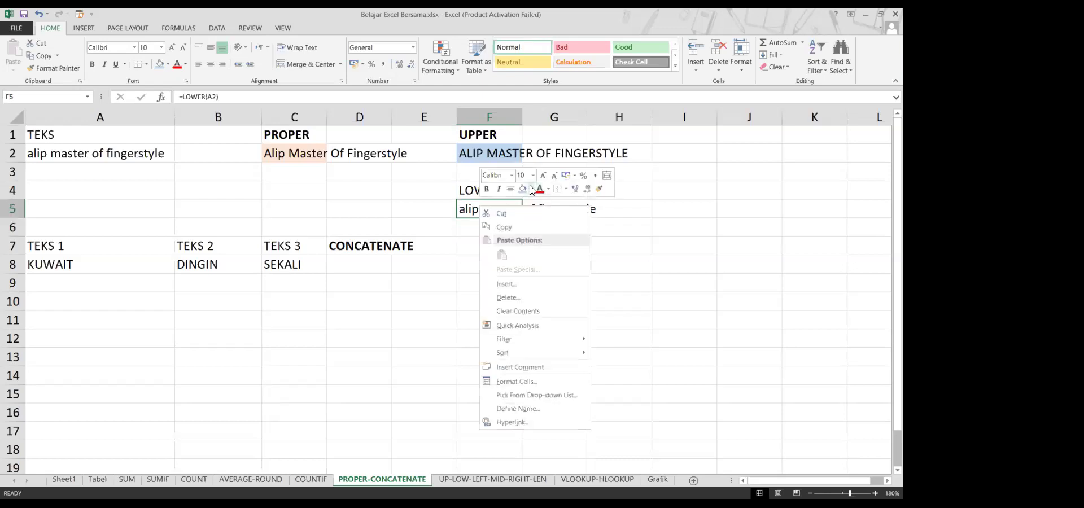
{"action": "left_click", "coordinate": [531, 190]}
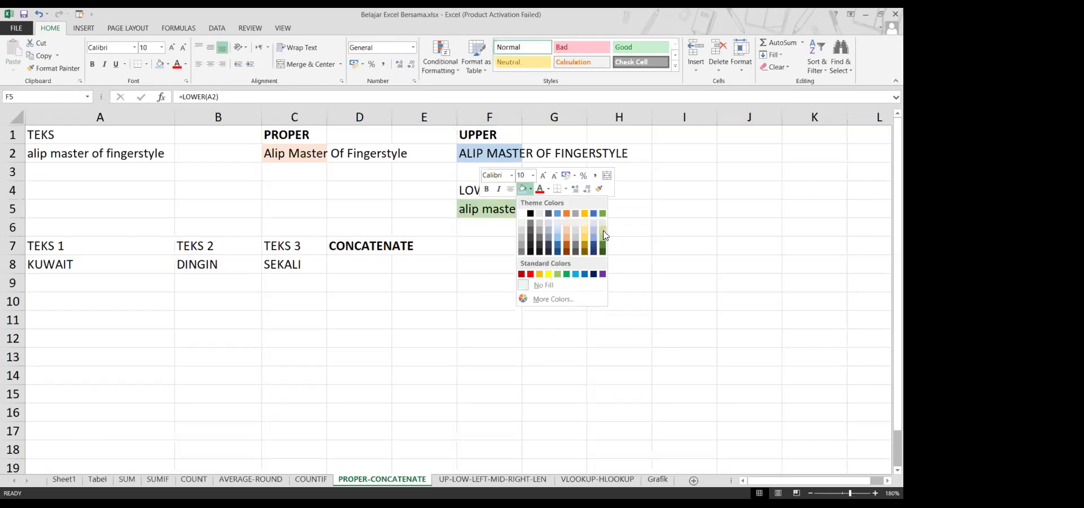
{"action": "left_click", "coordinate": [603, 232]}
{"action": "key", "text": "Left"}
{"action": "key", "text": "Left"}
{"action": "key", "text": "Left"}
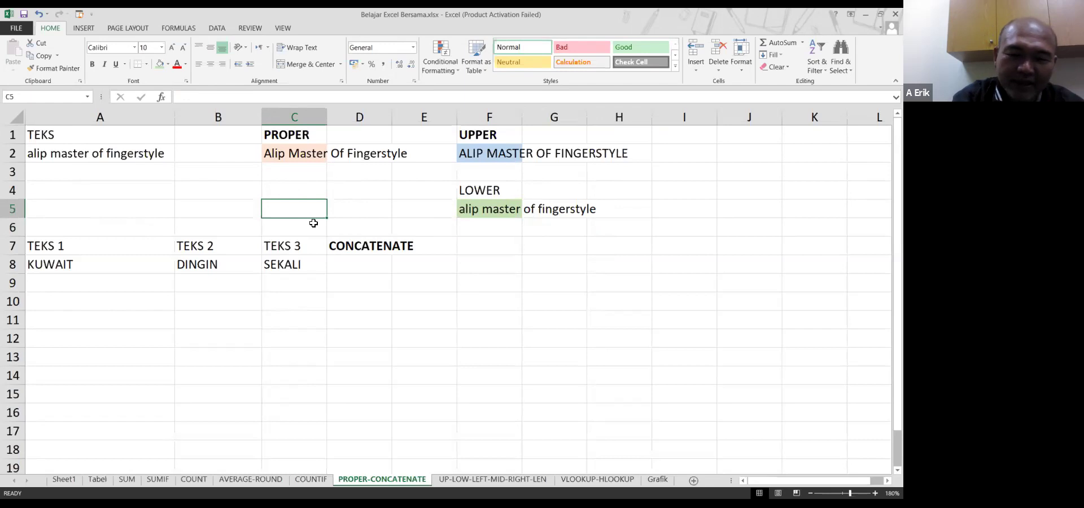
Type 'Alip master of fingerstyle' in C5 and the label 'campur' in C4
{"action": "type", "text": "Alip mas"}
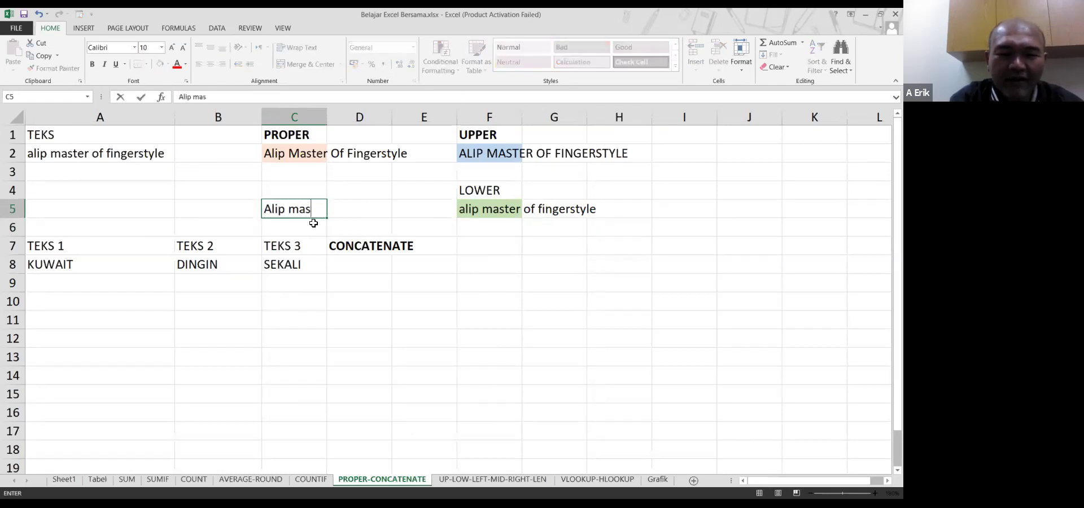
{"action": "type", "text": "ter of fing"}
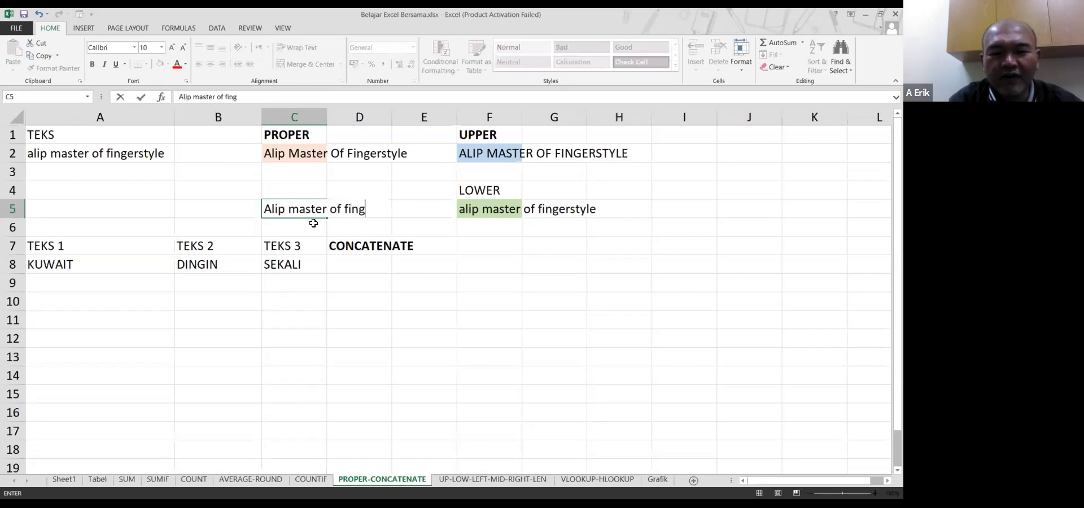
{"action": "type", "text": "erstyle"}
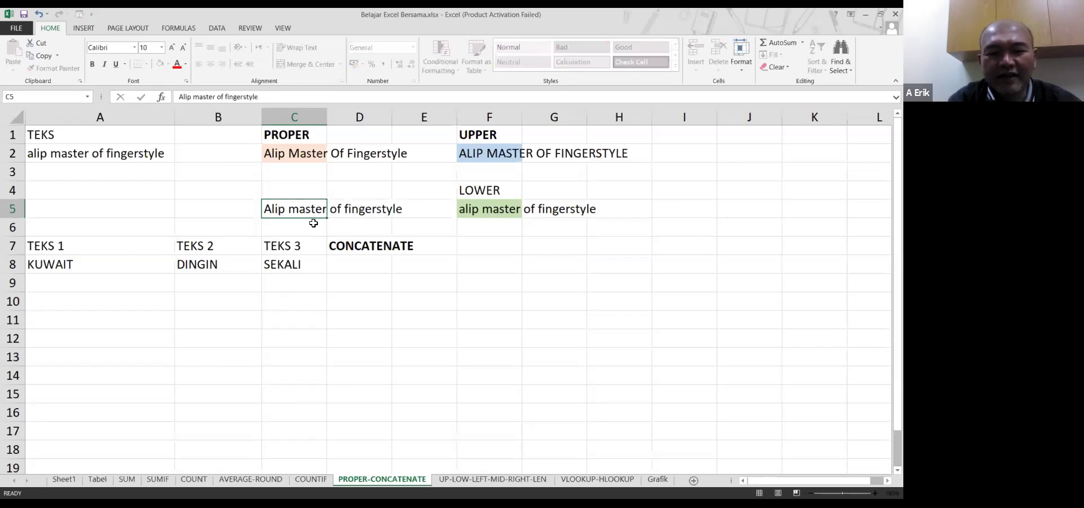
{"action": "key", "text": "Return"}
{"action": "key", "text": "Up"}
{"action": "key", "text": "Up"}
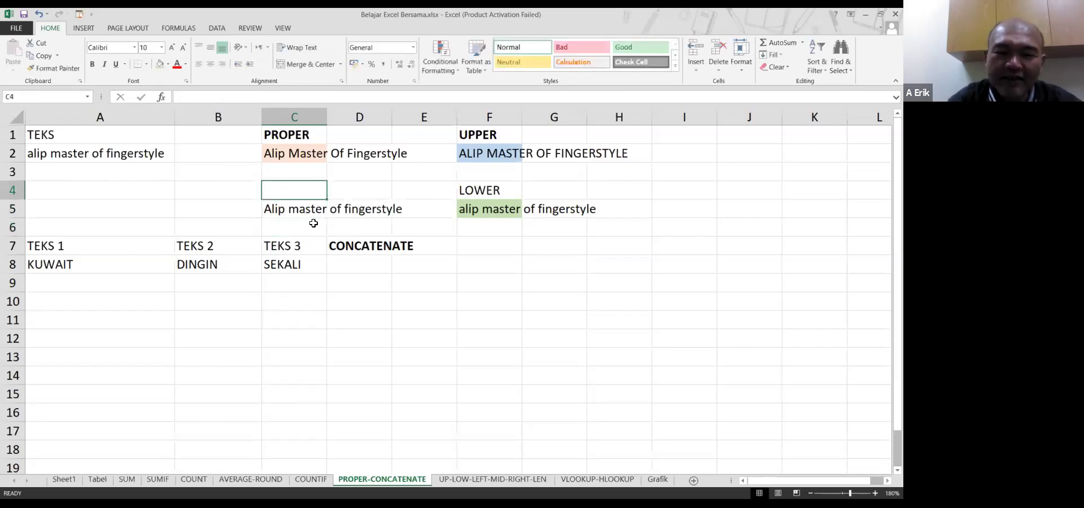
{"action": "type", "text": "campur"}
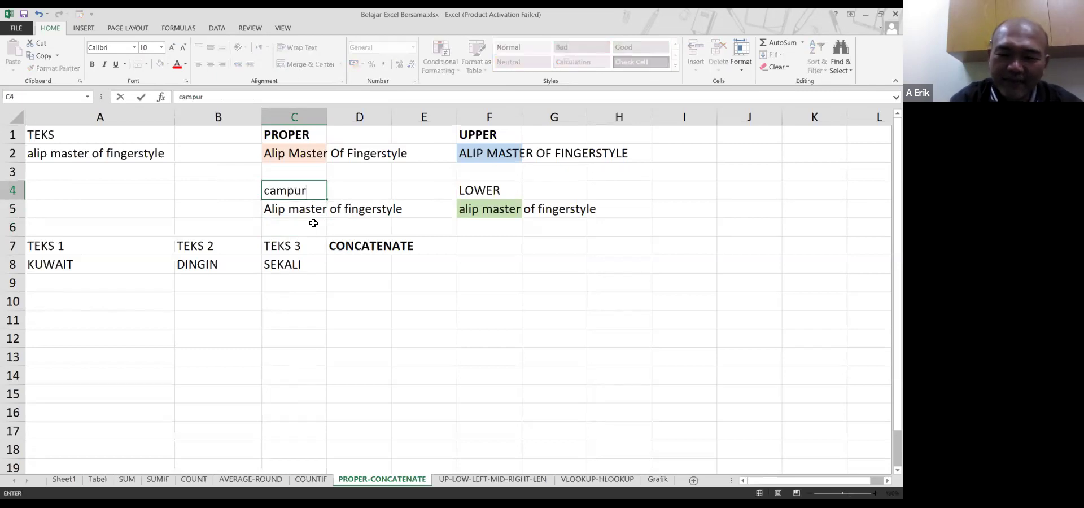
{"action": "key", "text": "Return"}
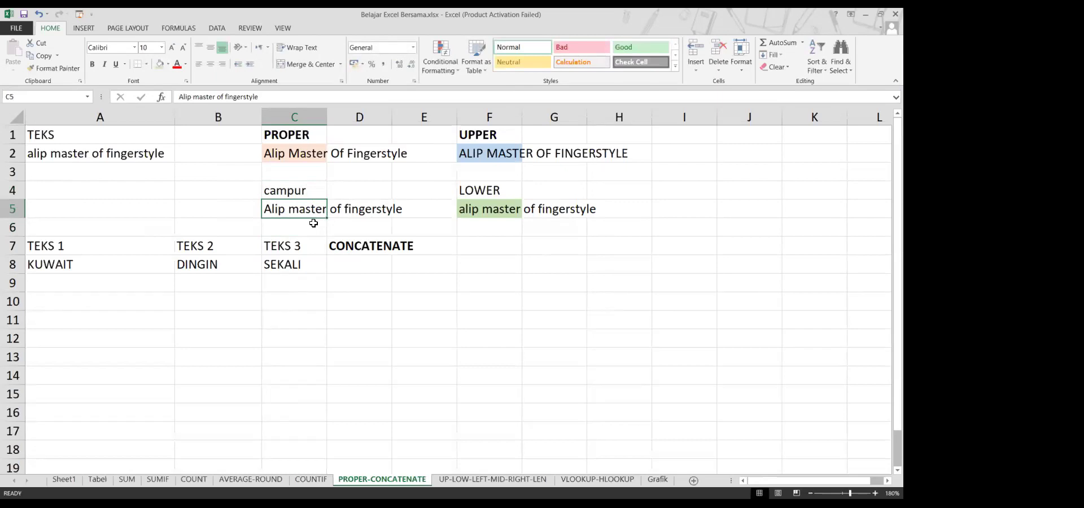
Move the sentence from C5 to A4 with cut and paste
{"action": "key", "text": "ctrl+x"}
{"action": "key", "text": "Left"}
{"action": "key", "text": "Left"}
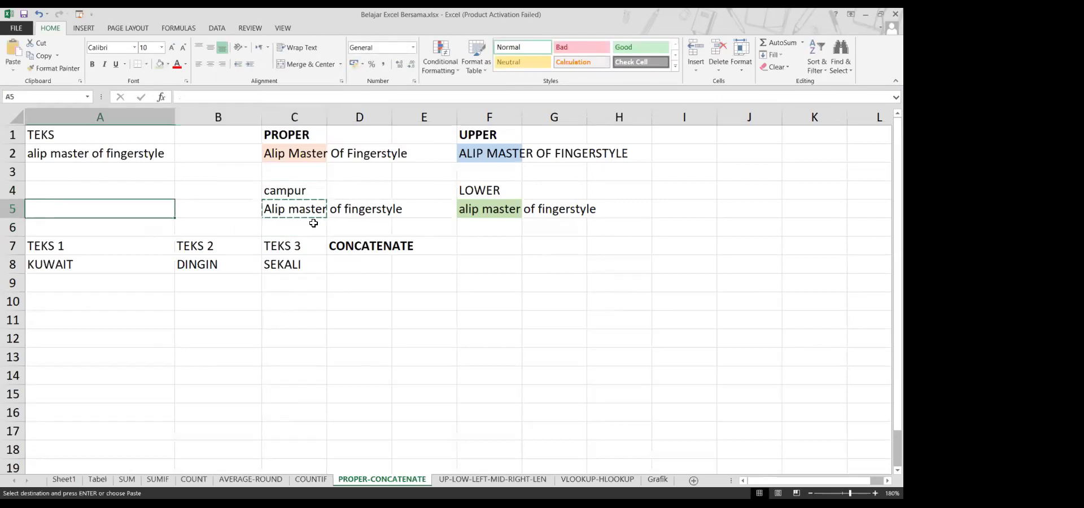
{"action": "key", "text": "Up"}
{"action": "key", "text": "ctrl+v"}
{"action": "key", "text": "Right"}
Move the TEKS/CONCATENATE block from A7:D8 down to A13:D14
{"action": "key", "text": "Right"}
{"action": "key", "text": "Down"}
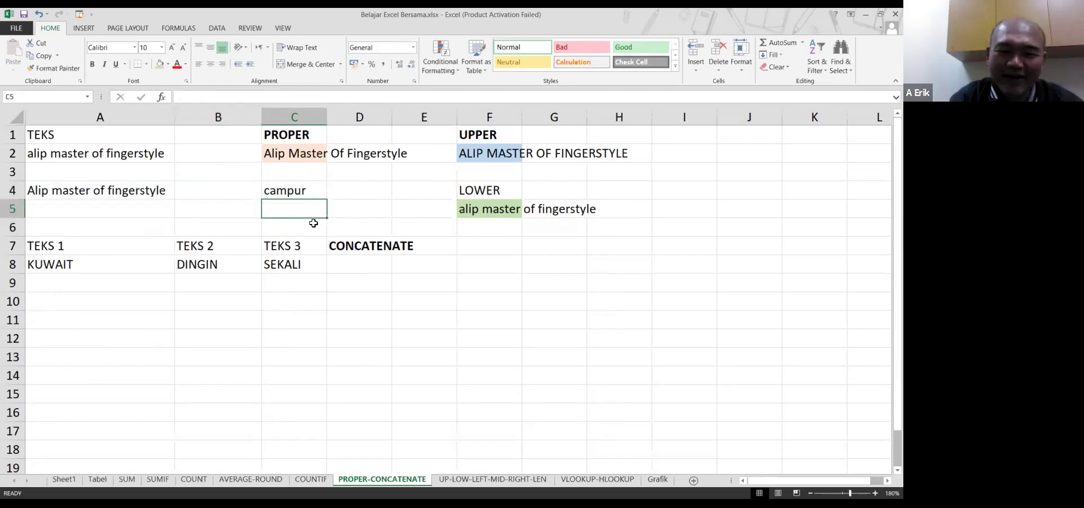
{"action": "key", "text": "Down"}
{"action": "key", "text": "Down"}
{"action": "key", "text": "Right"}
{"action": "key", "text": "shift+Down"}
{"action": "key", "text": "shift+Left"}
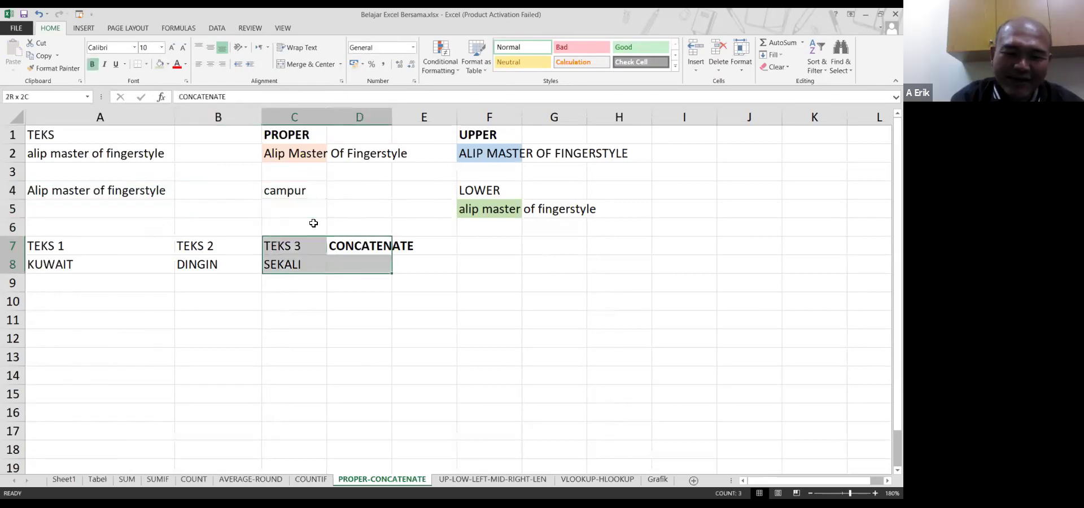
{"action": "key", "text": "shift+Left"}
{"action": "key", "text": "shift+Left"}
{"action": "key", "text": "ctrl+x"}
{"action": "key", "text": "Down"}
{"action": "key", "text": "Down"}
{"action": "key", "text": "Left"}
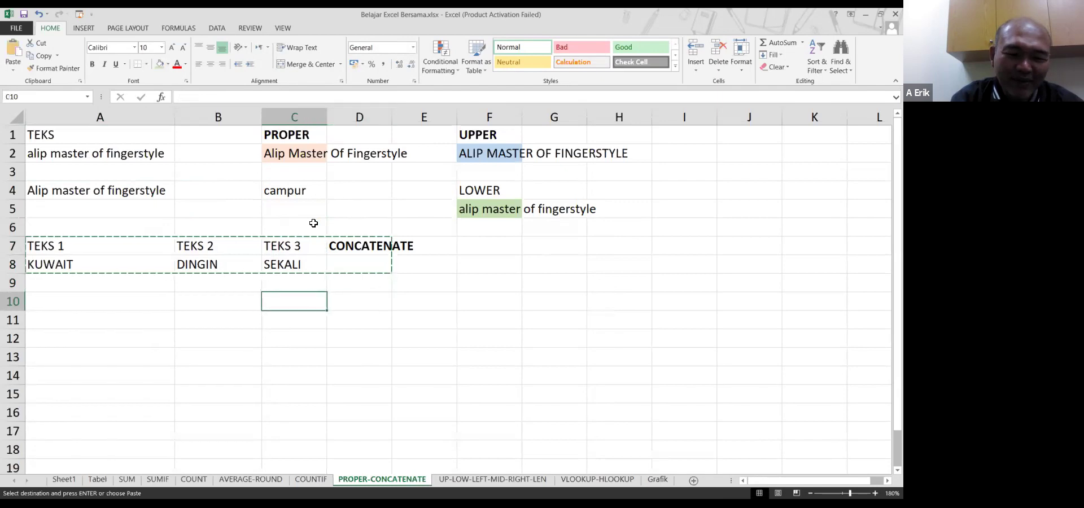
{"action": "key", "text": "Left"}
{"action": "key", "text": "Left"}
{"action": "key", "text": "Down"}
{"action": "key", "text": "Down"}
{"action": "key", "text": "Down"}
{"action": "key", "text": "Return"}
{"action": "key", "text": "Up"}
{"action": "key", "text": "Up"}
{"action": "key", "text": "Up"}
{"action": "key", "text": "Up"}
{"action": "key", "text": "Up"}
{"action": "key", "text": "Up"}
{"action": "key", "text": "Up"}
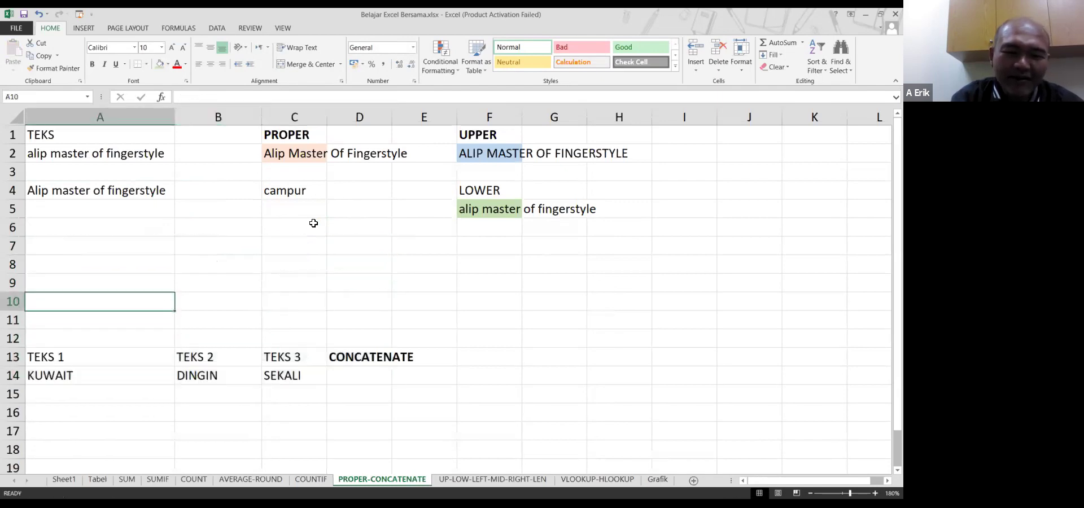
{"action": "key", "text": "Right"}
{"action": "key", "text": "Right"}
{"action": "key", "text": "Right"}
In C5 type =proper(left(a4,4)), concatenate(mid(a4,6,len(a4))) as the formula
{"action": "key", "text": "Up"}
{"action": "key", "text": "Left"}
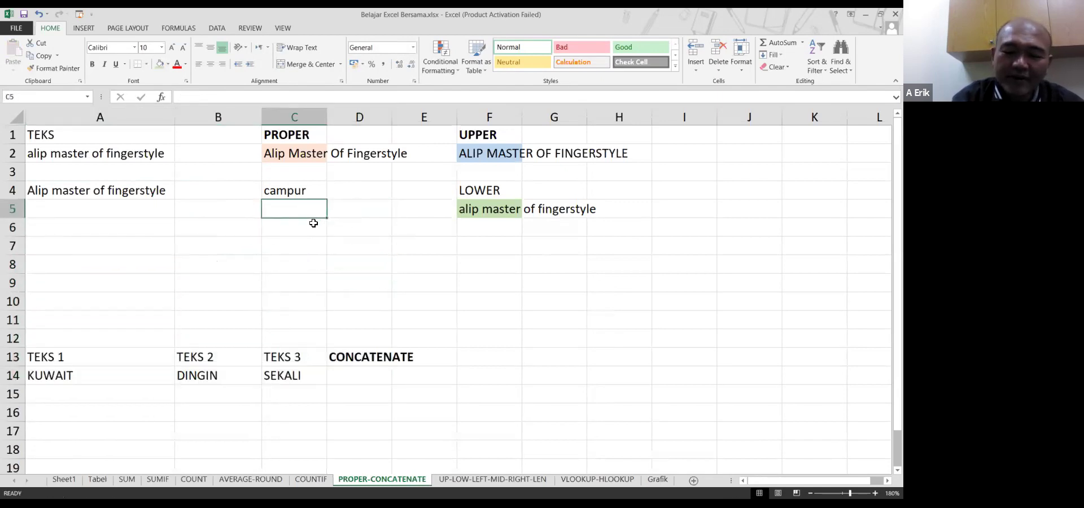
{"action": "type", "text": "="}
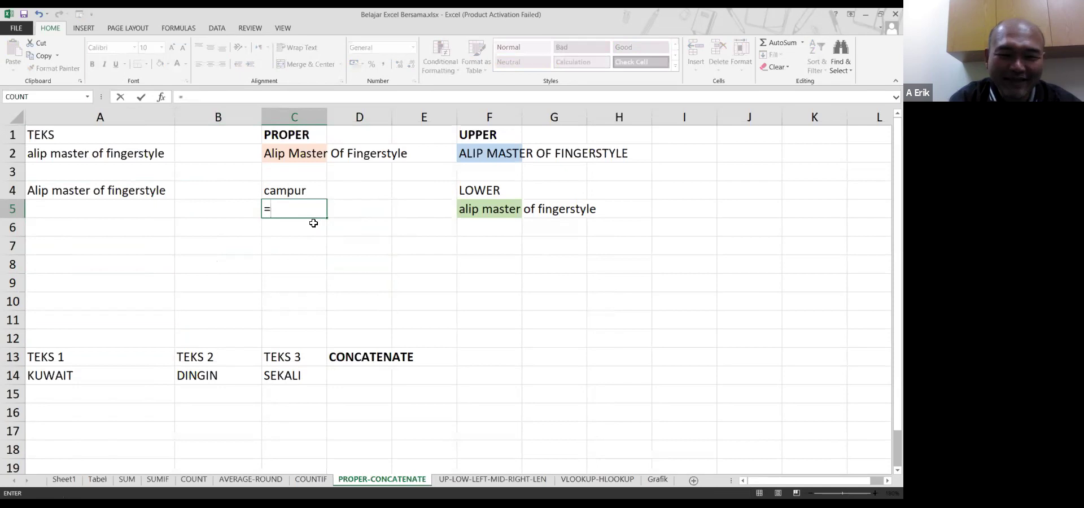
{"action": "type", "text": "p"}
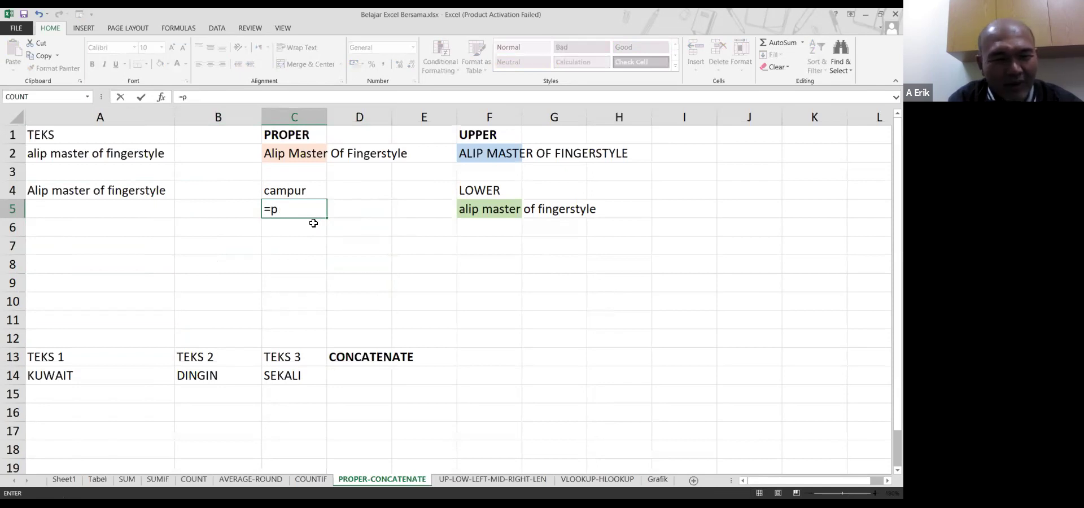
{"action": "type", "text": "roper"}
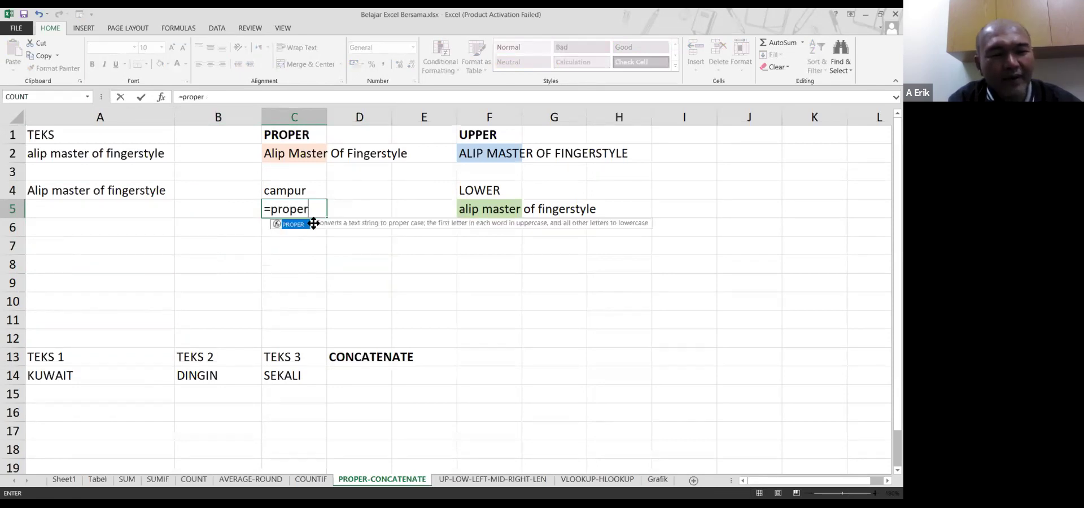
{"action": "type", "text": "("}
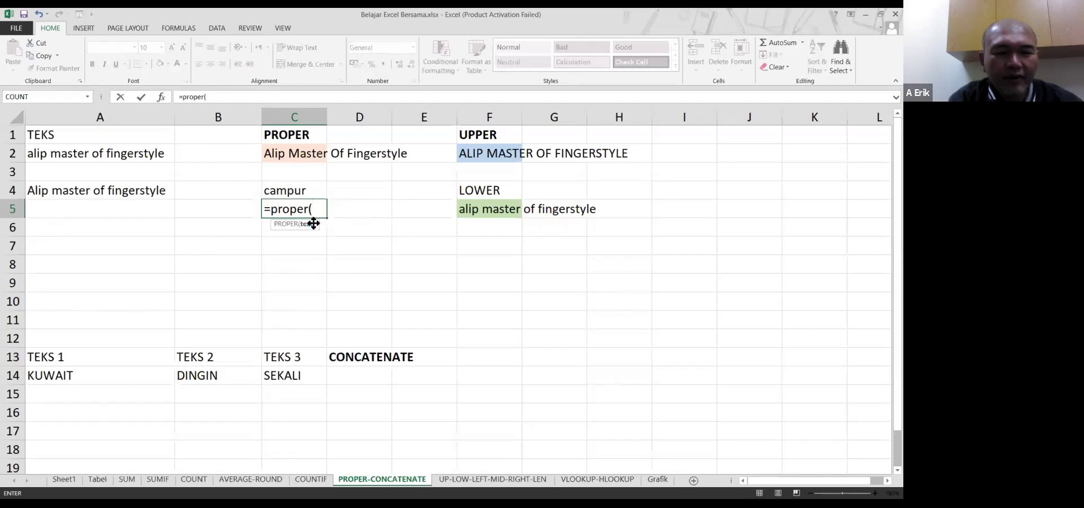
{"action": "type", "text": "left"}
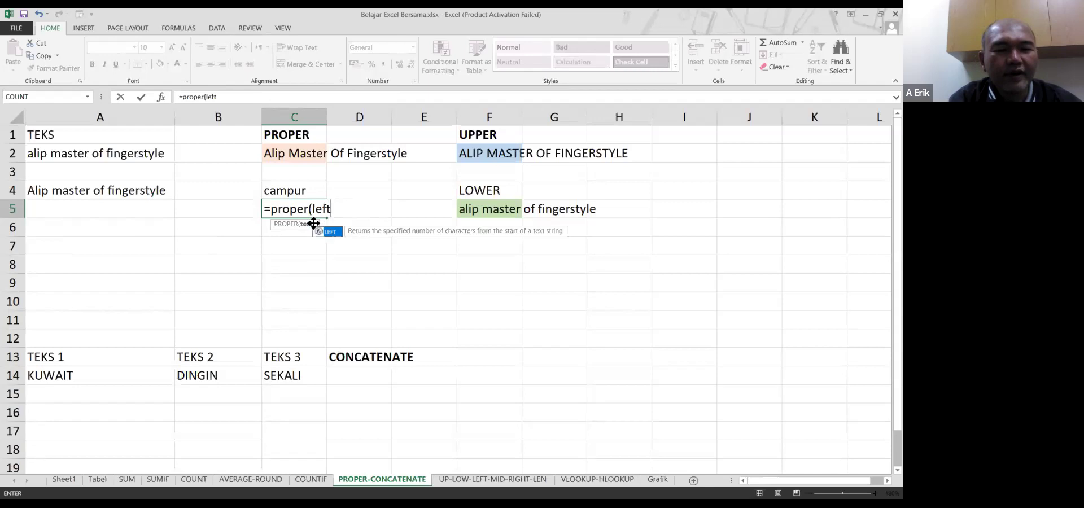
{"action": "type", "text": "("}
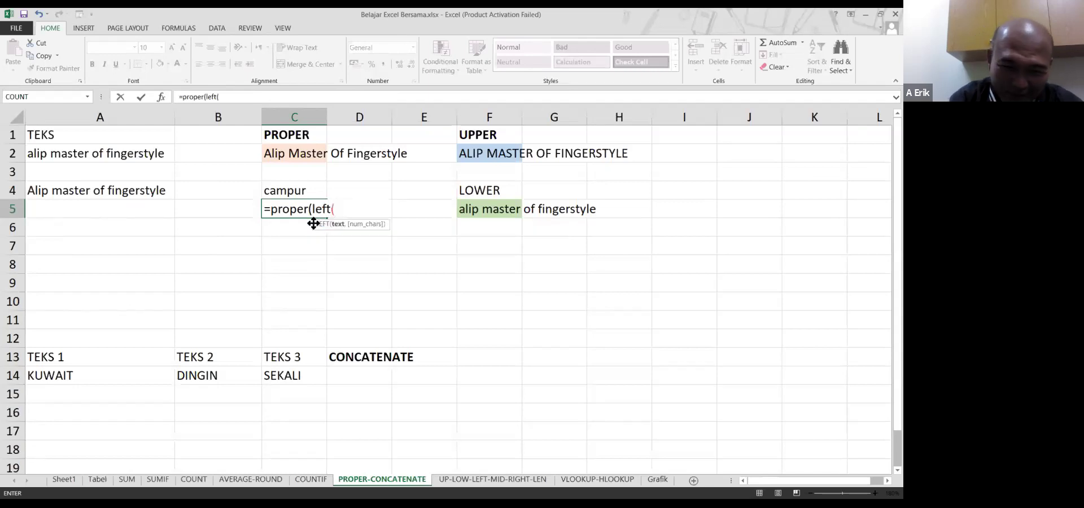
{"action": "type", "text": "a4"}
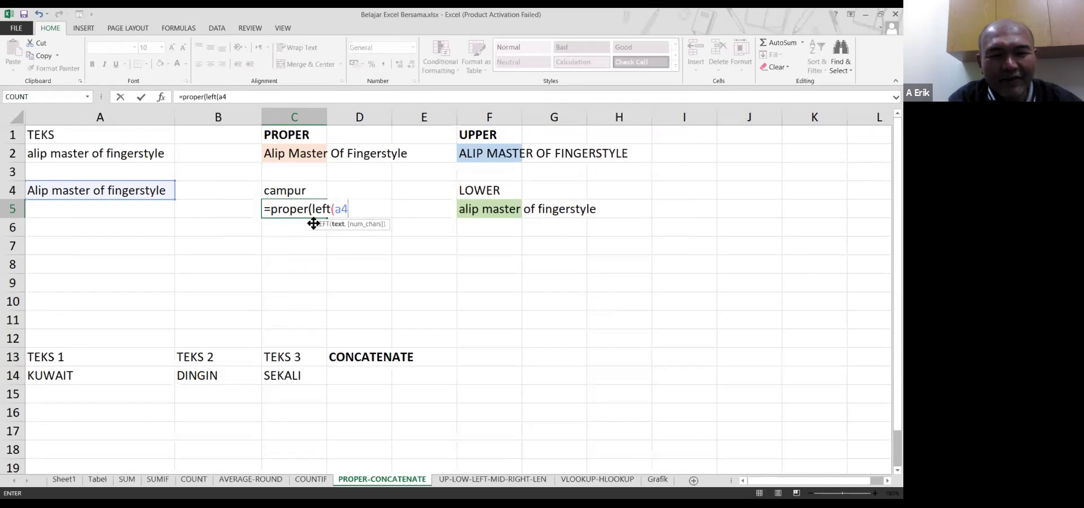
{"action": "type", "text": ",4)"}
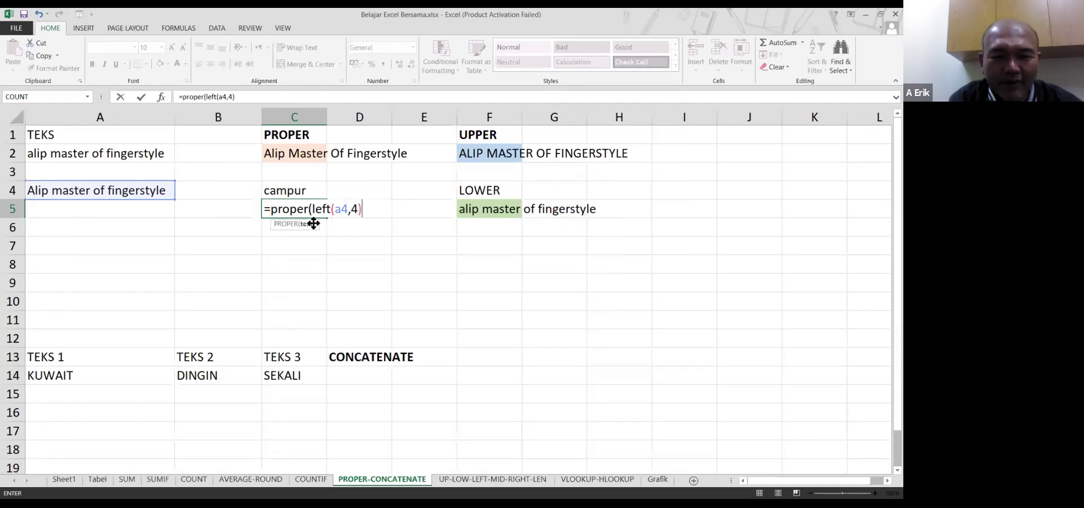
{"action": "type", "text": ")+"}
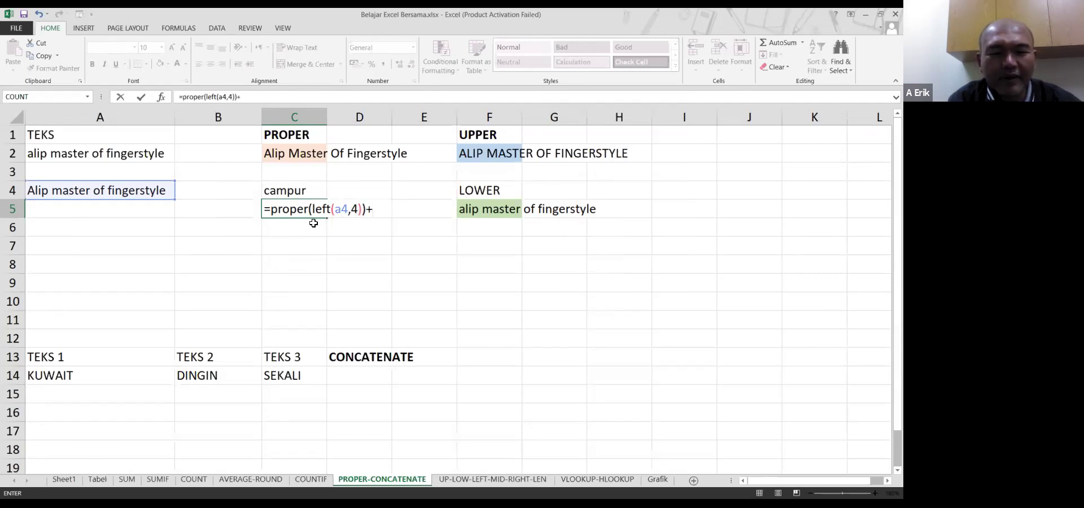
{"action": "key", "text": "BackSpace"}
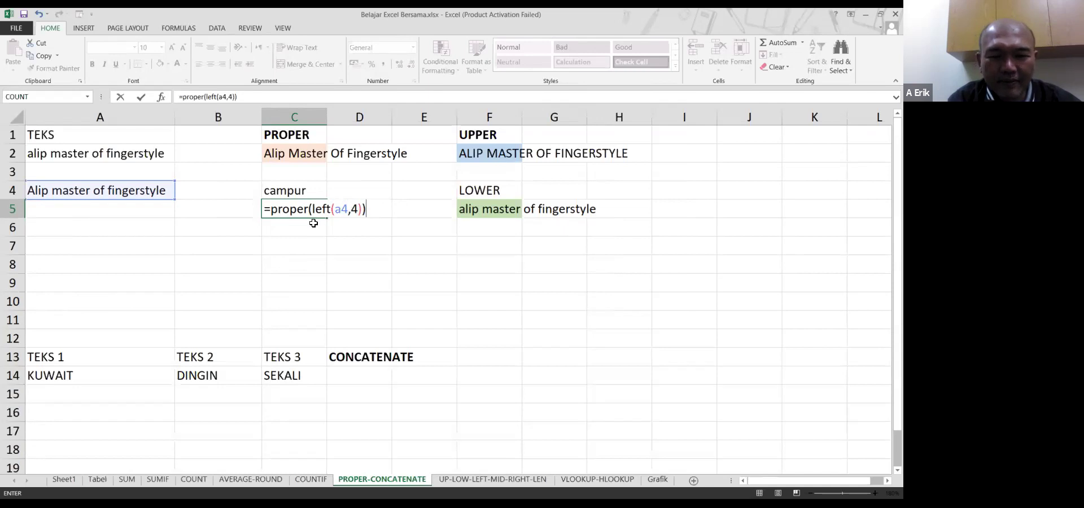
{"action": "type", "text": ", c"}
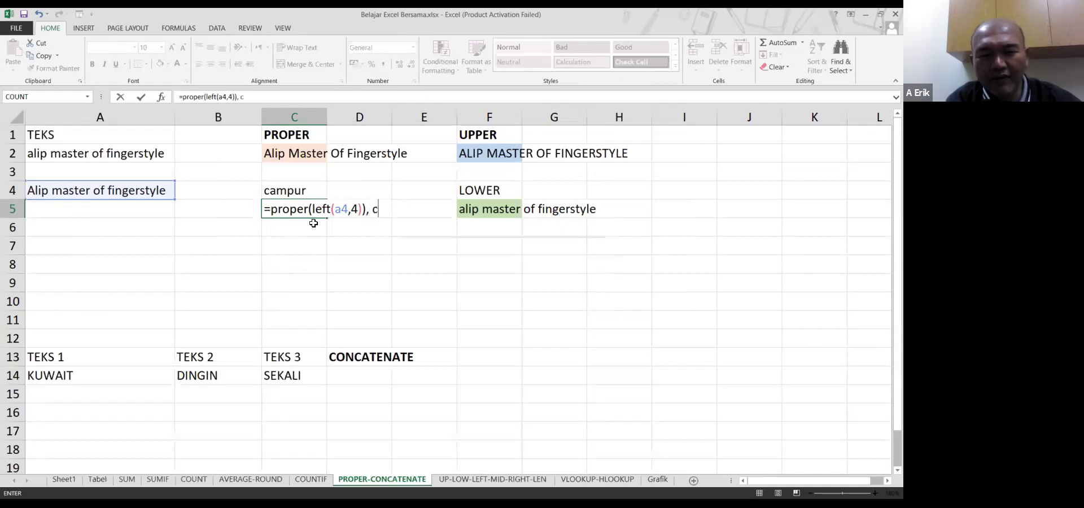
{"action": "type", "text": "oncaten"}
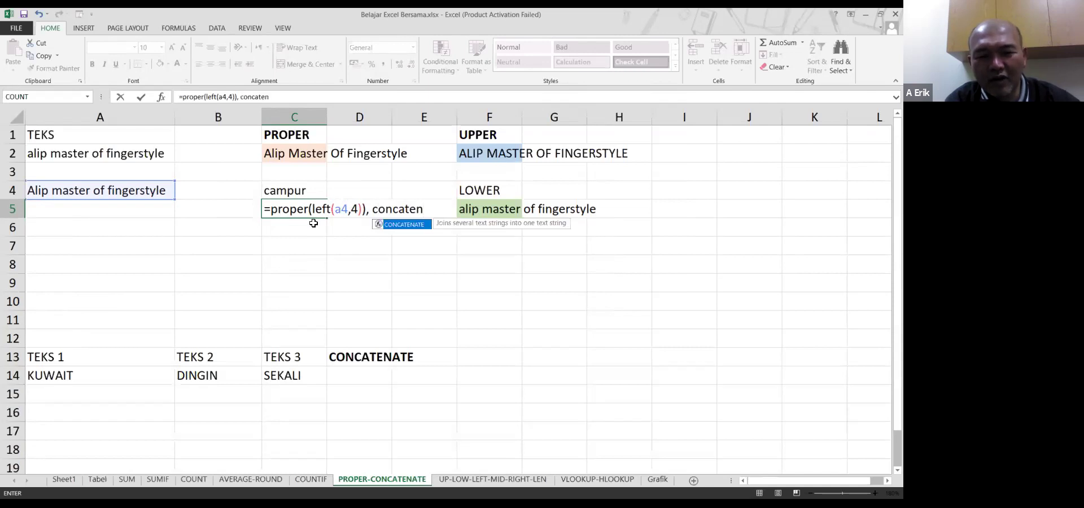
{"action": "type", "text": "ate"}
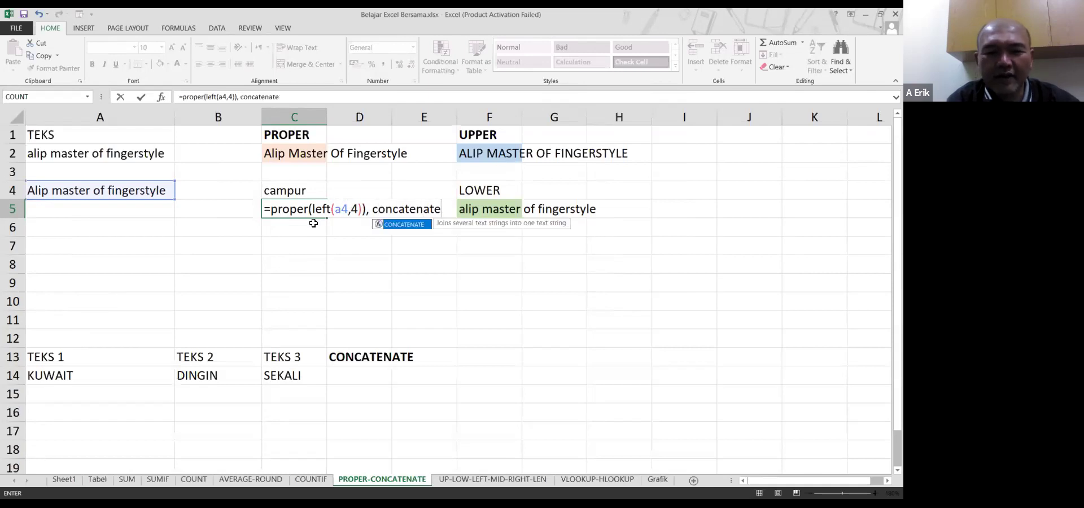
{"action": "type", "text": "("}
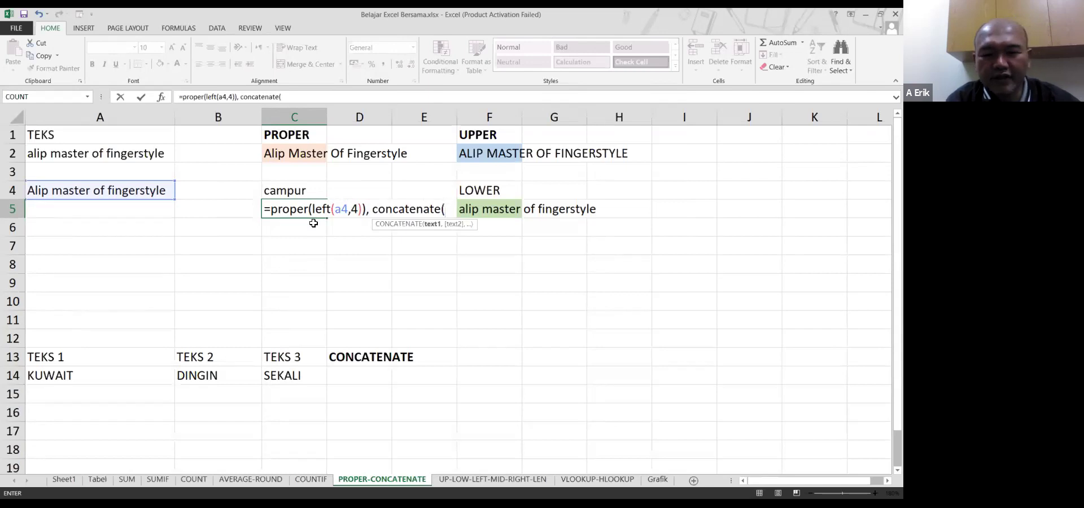
{"action": "type", "text": "m"}
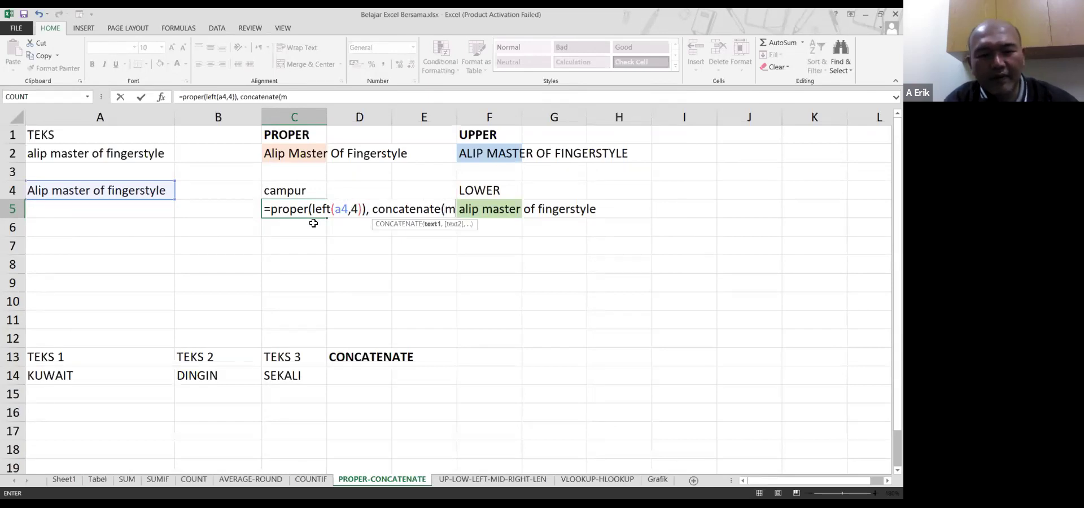
{"action": "type", "text": "id(a4"}
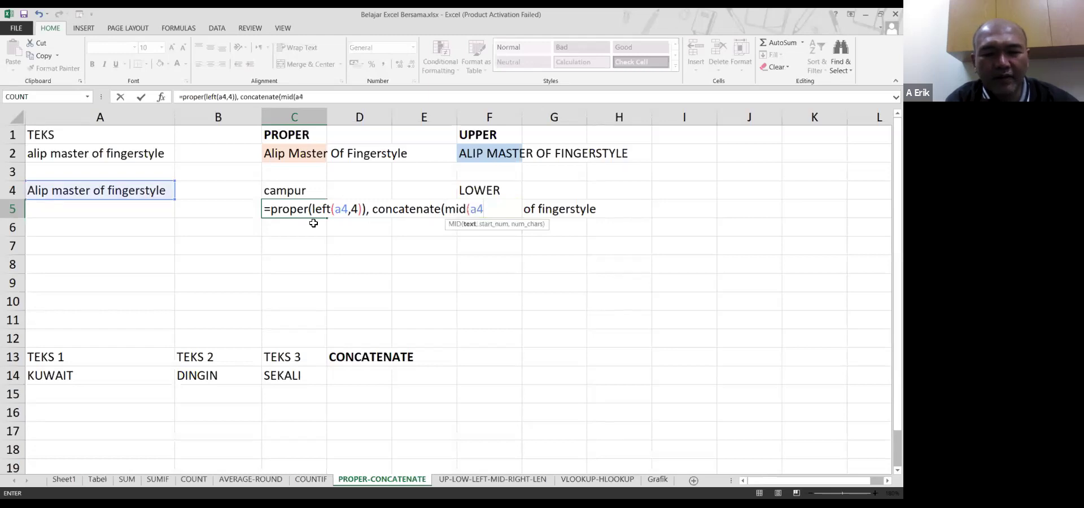
{"action": "type", "text": ",6"}
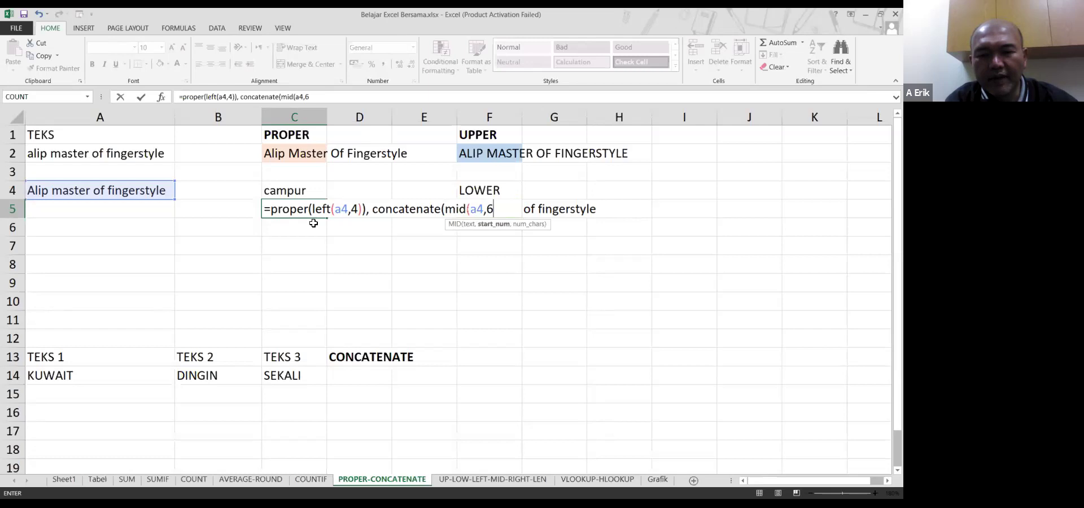
{"action": "type", "text": ",len(a4)"}
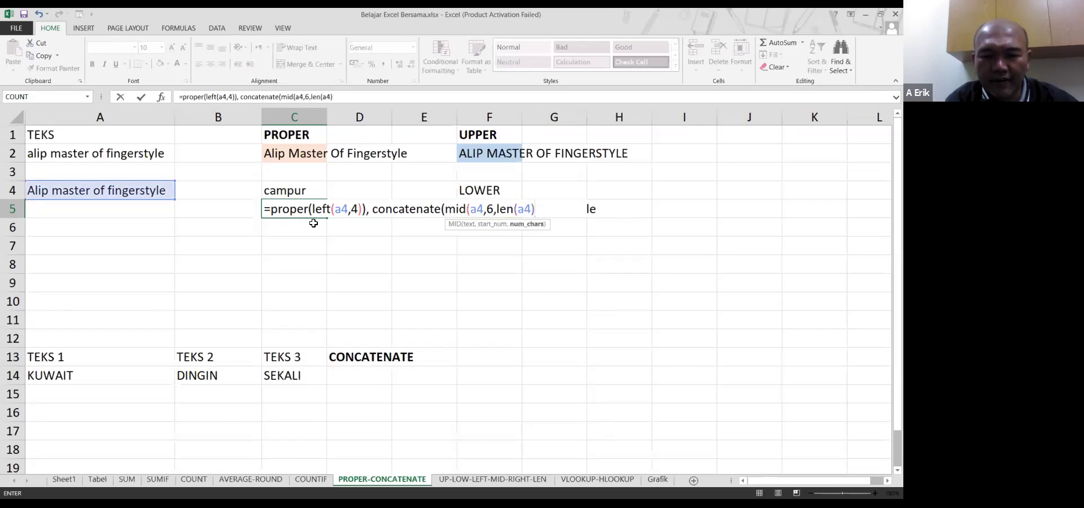
{"action": "type", "text": ")"}
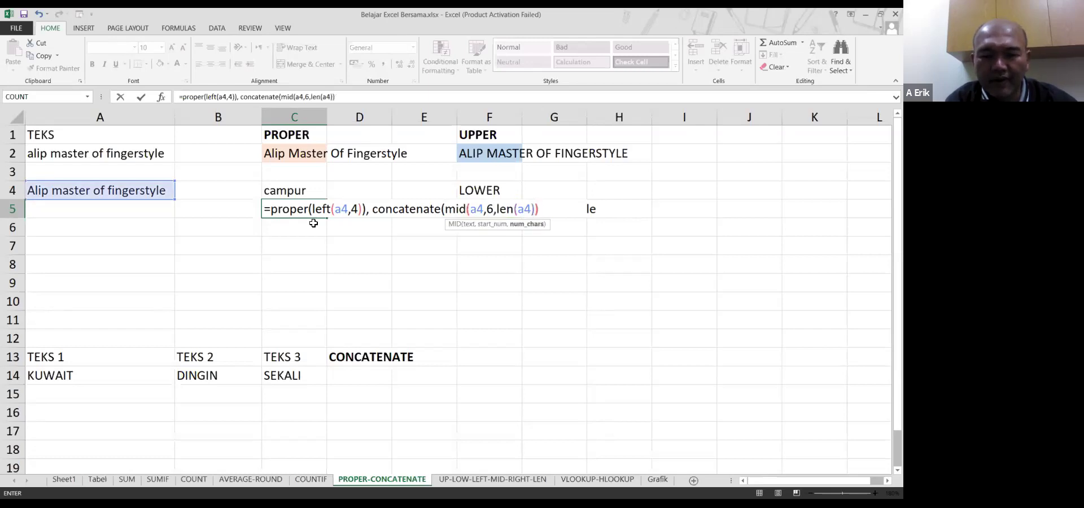
{"action": "type", "text": ")"}
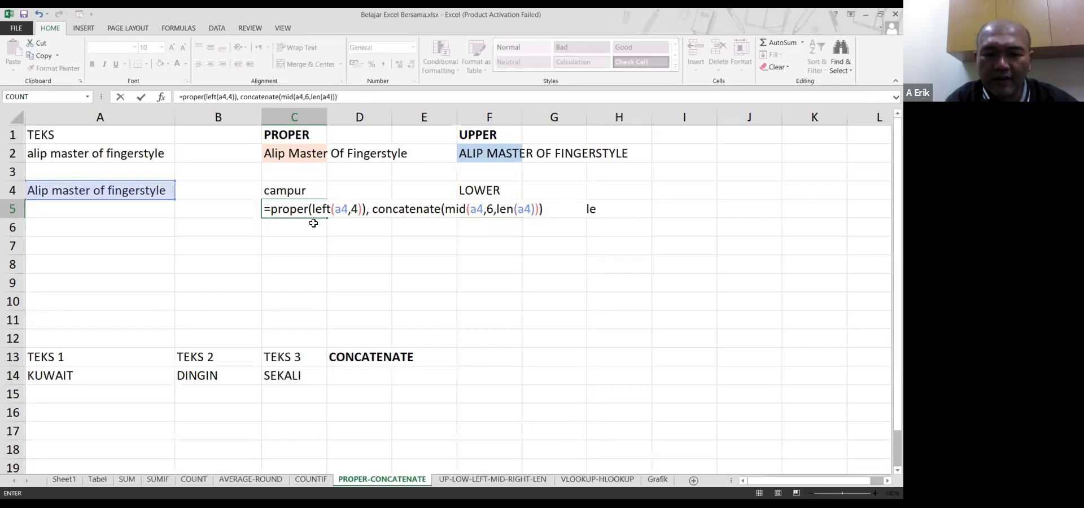
Wrap C5's formula in cooncatenate( with a " " separator after the PROPER part and enter it
{"action": "left_click", "coordinate": [182, 96]}
{"action": "type", "text": "cooncatenate("}
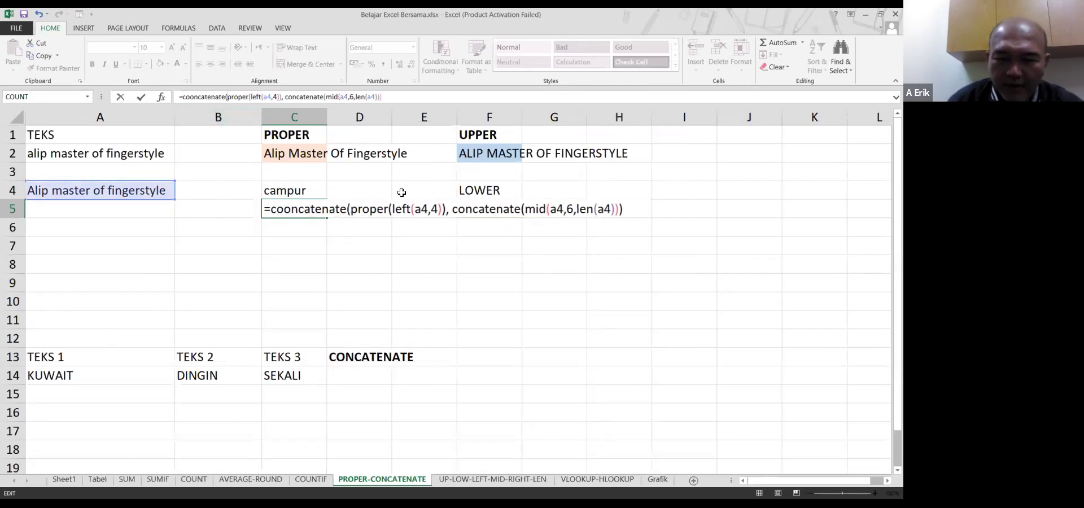
{"action": "left_click", "coordinate": [450, 209]}
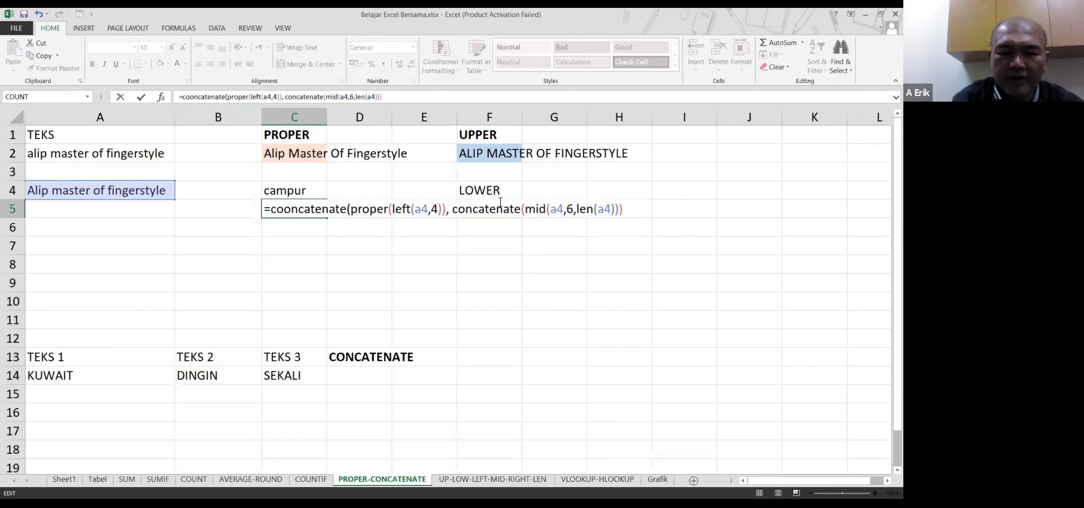
{"action": "key", "text": "BackSpace"}
{"action": "type", "text": "\" \","}
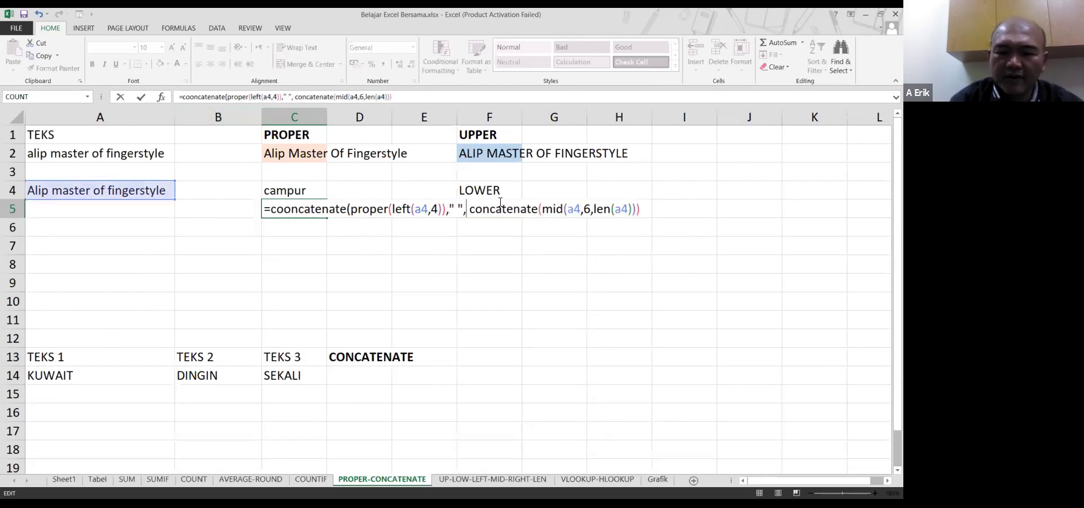
{"action": "key", "text": "Return"}
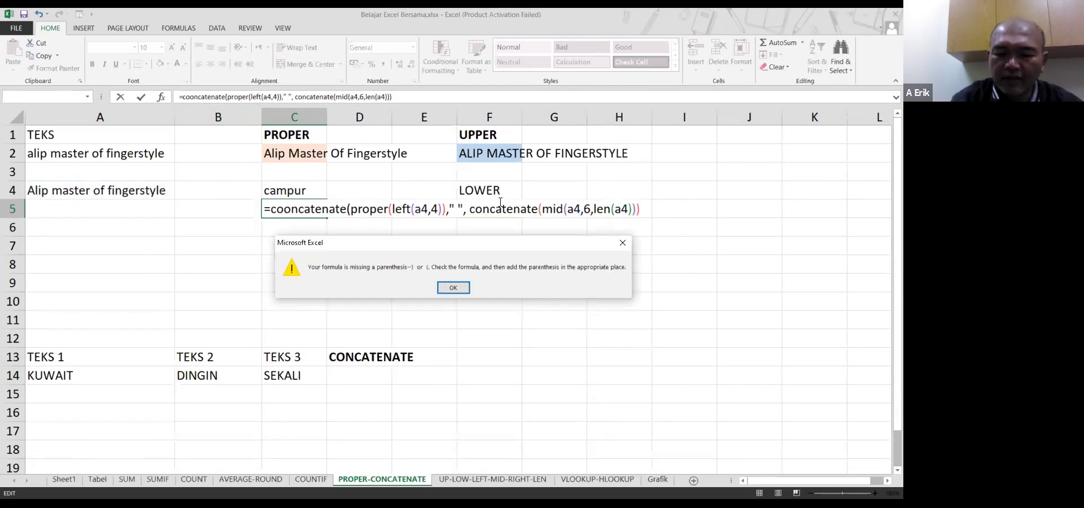
{"action": "key", "text": "Return"}
{"action": "type", "text": ")"}
{"action": "key", "text": "Return"}
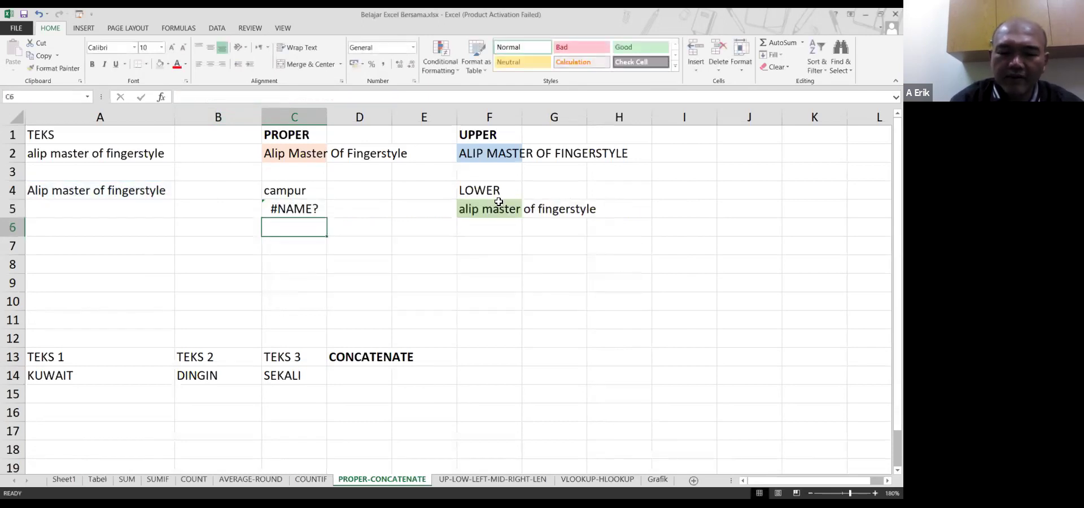
{"action": "key", "text": "Up"}
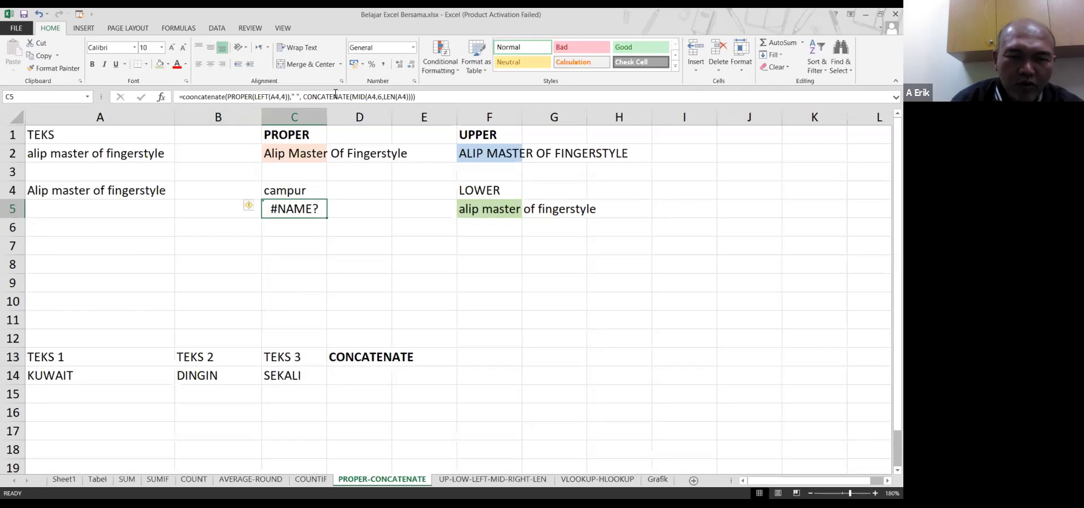
Trim C5's formula to just PROPER(LEFT(A4,4)) so it shows 'Alip'
{"action": "left_click", "coordinate": [336, 93]}
{"action": "key", "text": "ctrl+shift+Left"}
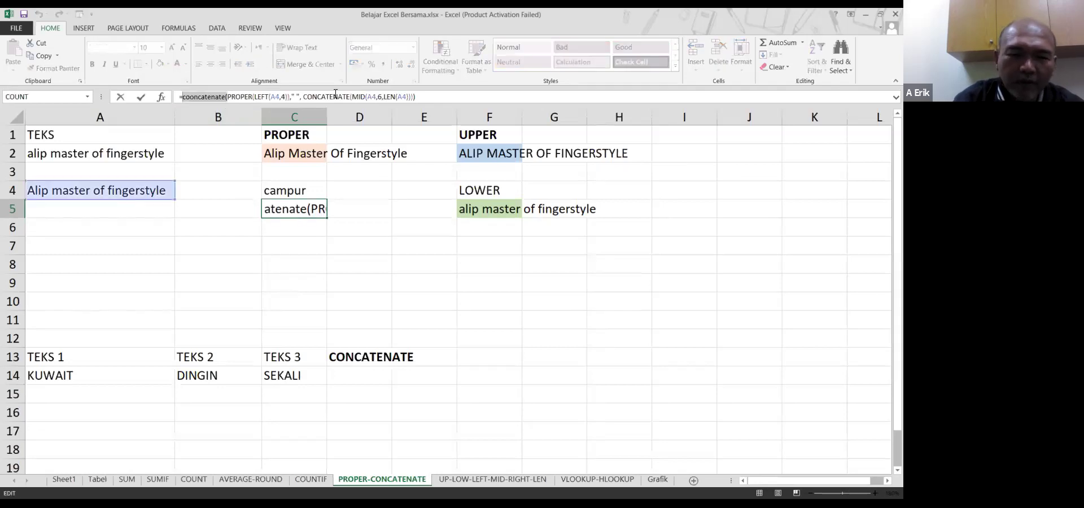
{"action": "key", "text": "Delete"}
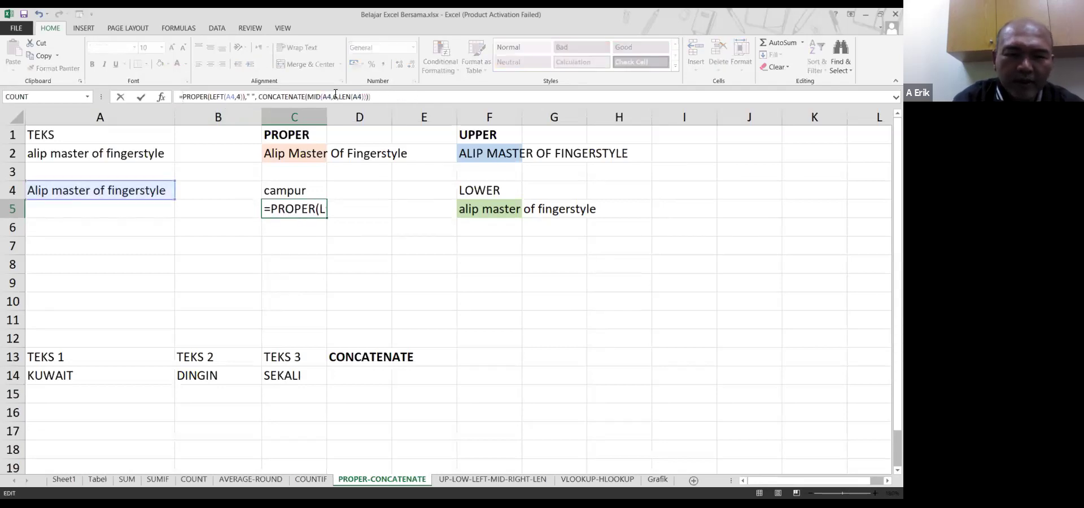
{"action": "key", "text": "ctrl+Right"}
{"action": "key", "text": "ctrl+Right"}
{"action": "key", "text": "ctrl+Right"}
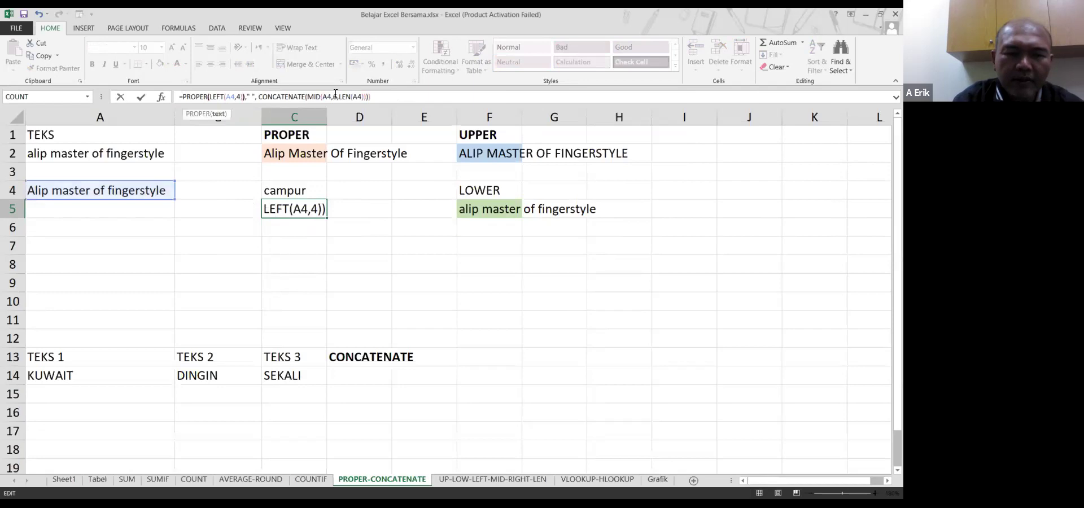
{"action": "key", "text": "shift+End"}
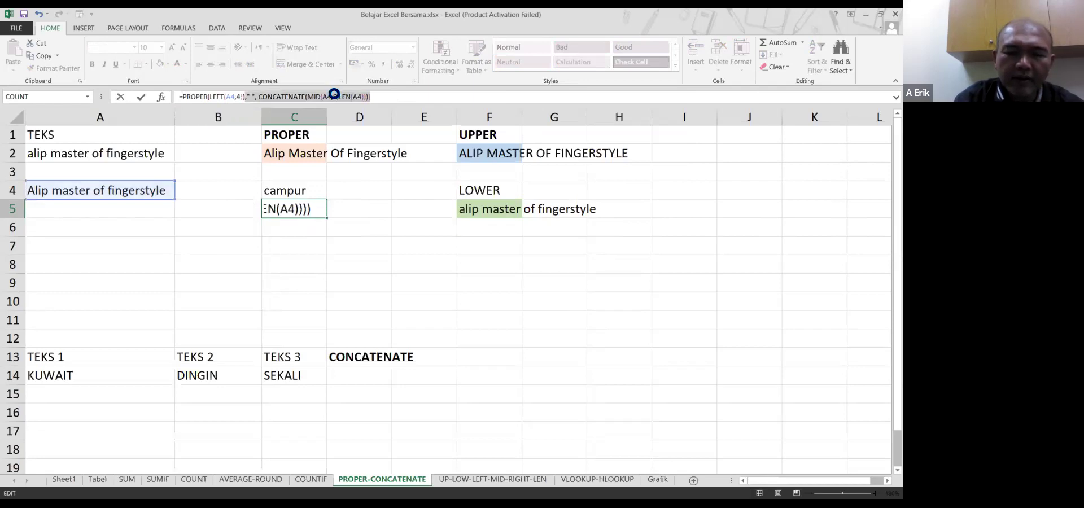
{"action": "key", "text": "Delete"}
{"action": "key", "text": "Return"}
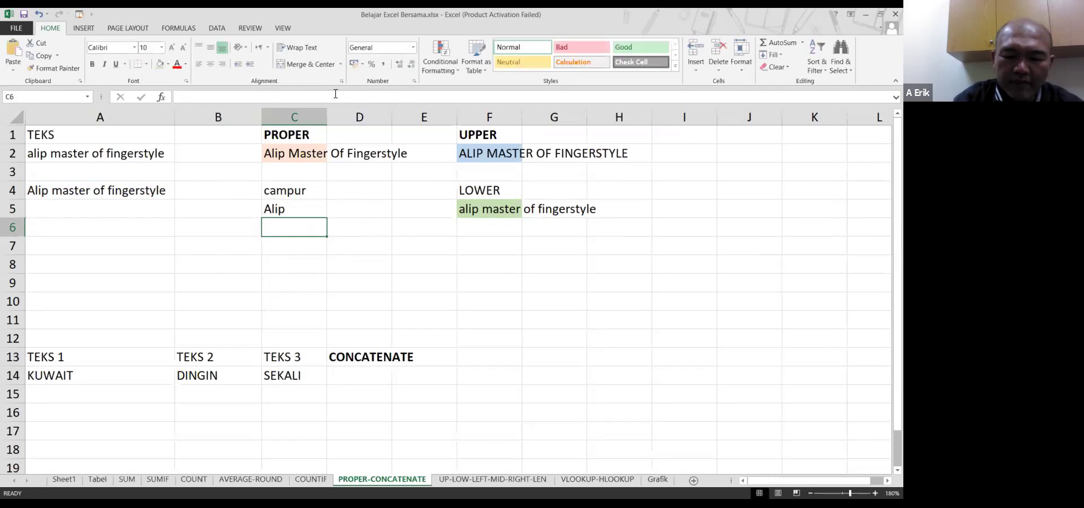
Enter =mid(a4, 6, len(a4)) in C6 to show 'master of fingerstyle'
{"action": "type", "text": "="}
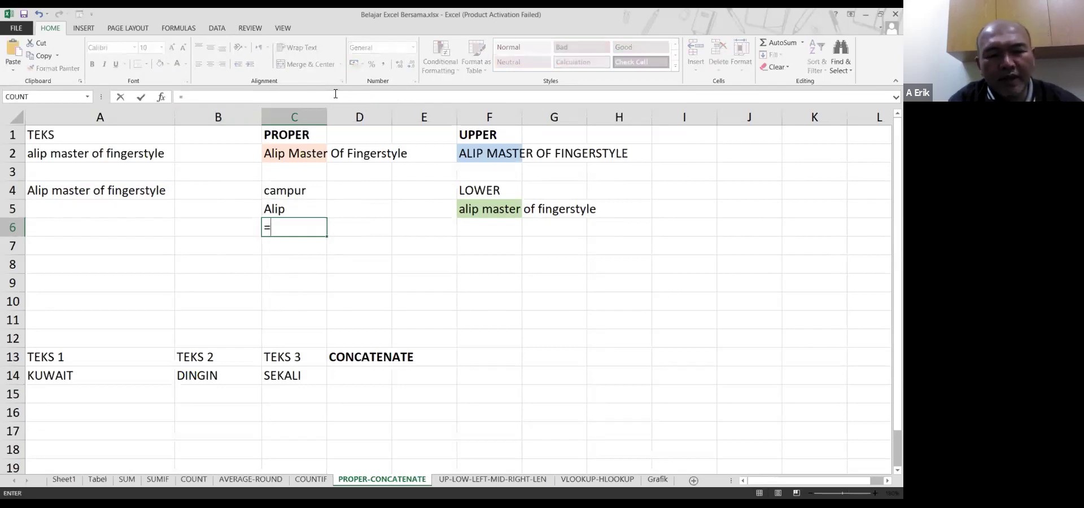
{"action": "type", "text": "mid(a4"}
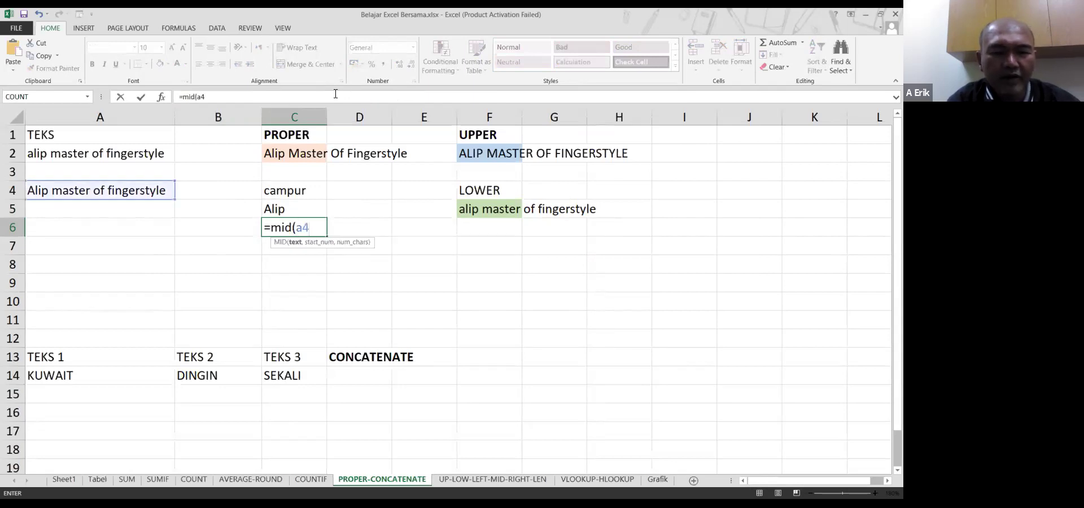
{"action": "type", "text": ","}
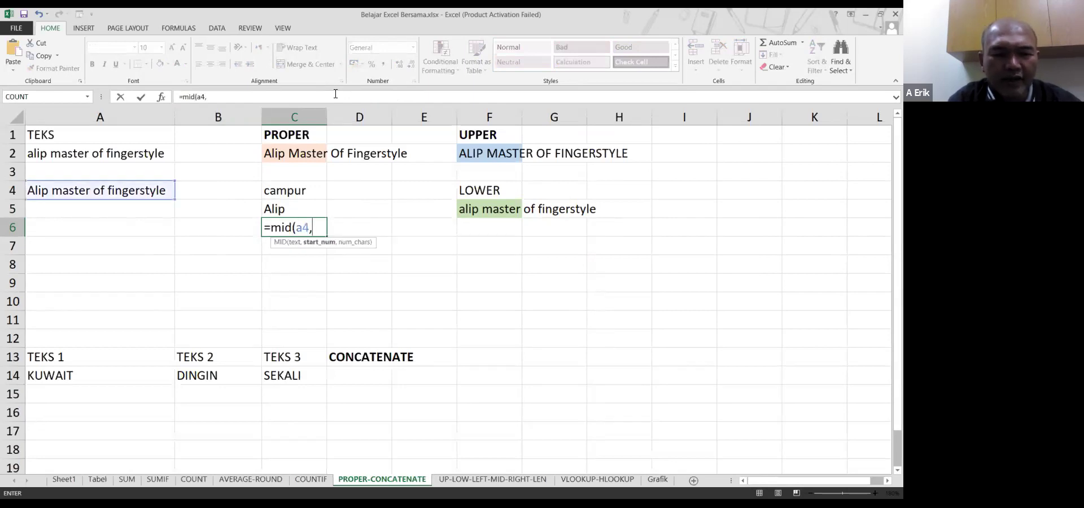
{"action": "type", "text": " 6"}
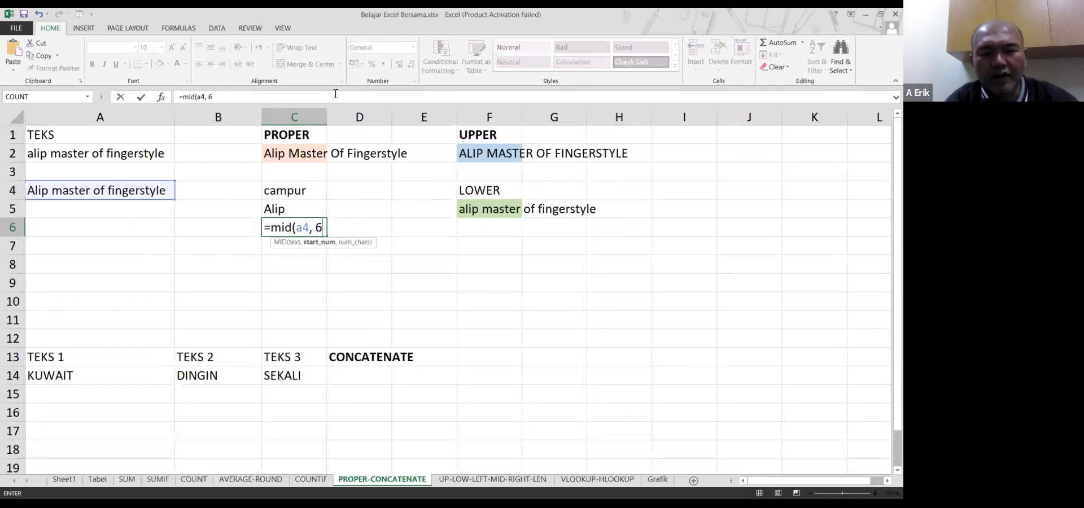
{"action": "type", "text": ","}
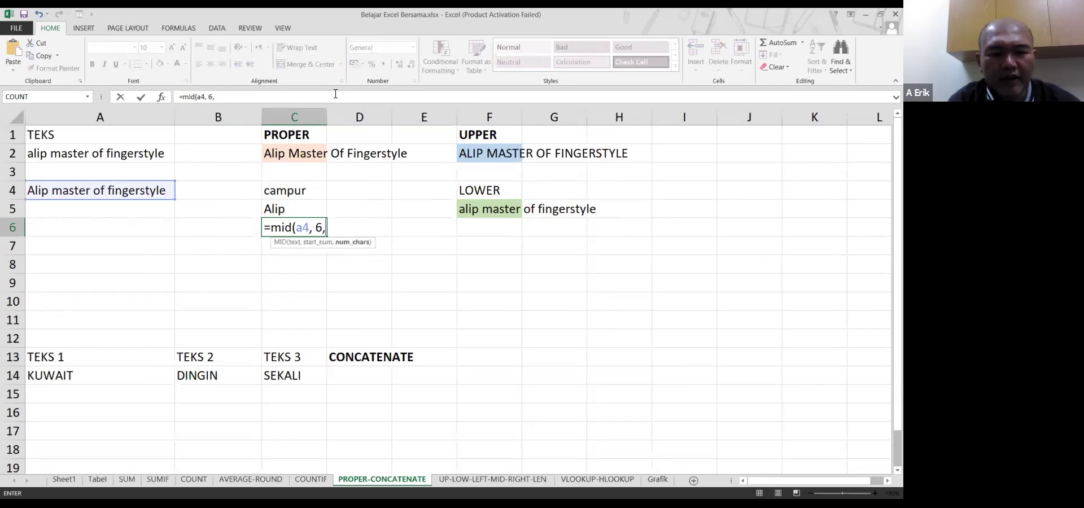
{"action": "type", "text": " len(a4)"}
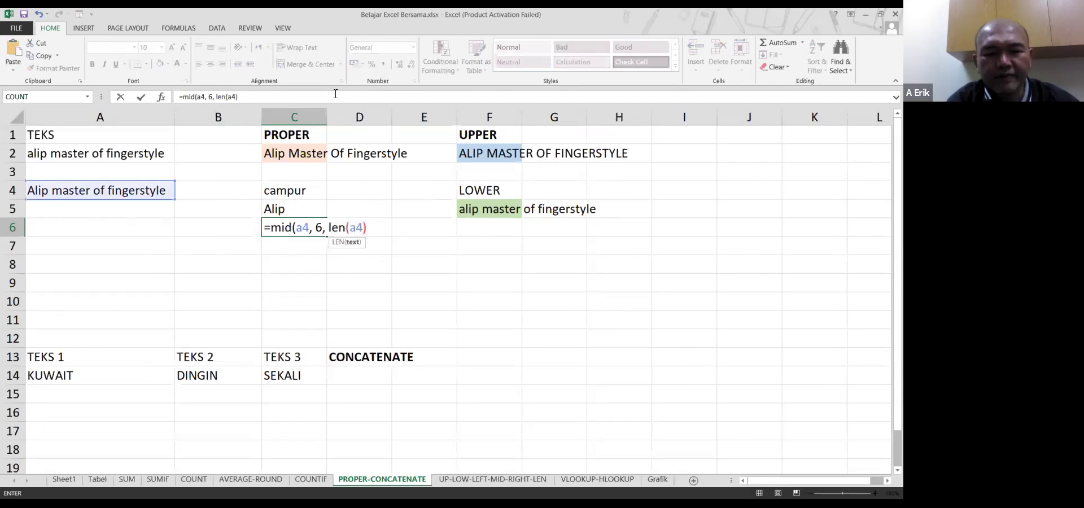
{"action": "key", "text": "Return"}
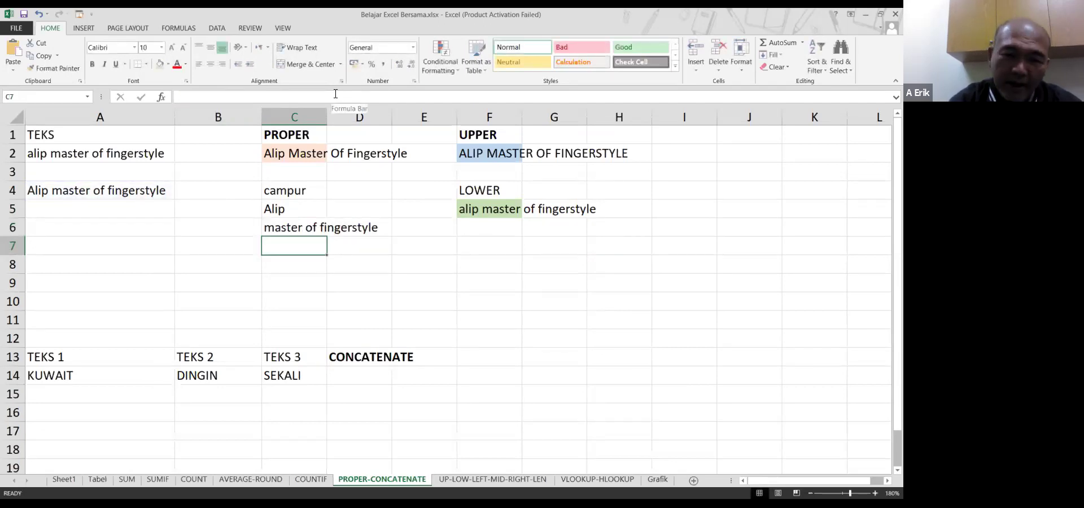
In C7 enter =CONCATENATE(C5," ",C6), joining C5 and C6 with a space
{"action": "type", "text": "="}
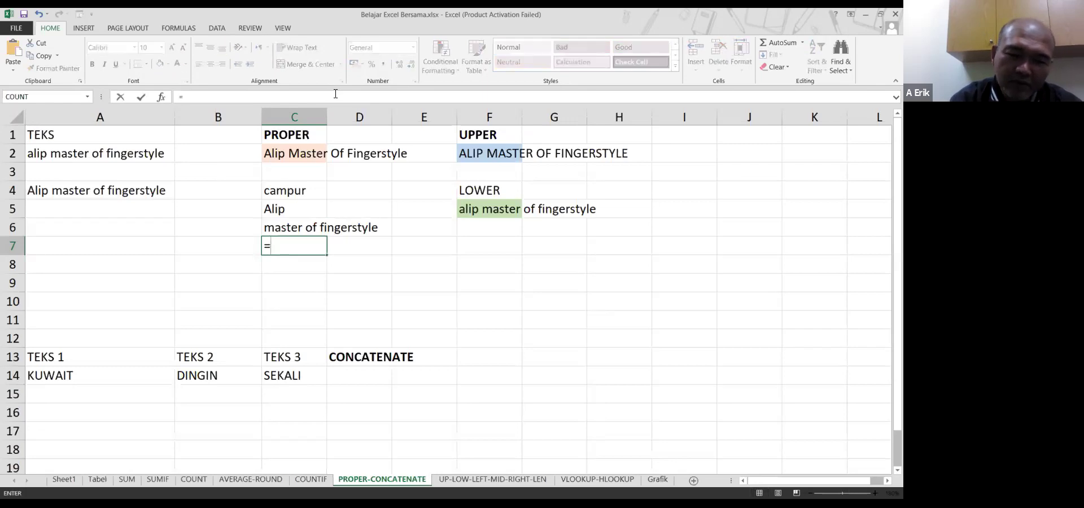
{"action": "type", "text": "c"}
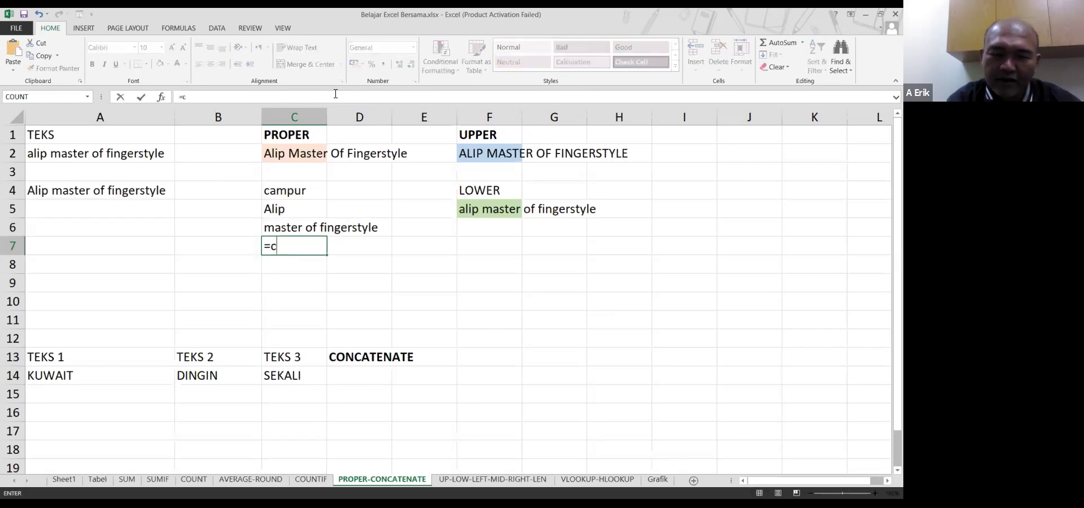
{"action": "type", "text": "oncatenate("}
{"action": "key", "text": "Up"}
{"action": "key", "text": "Up"}
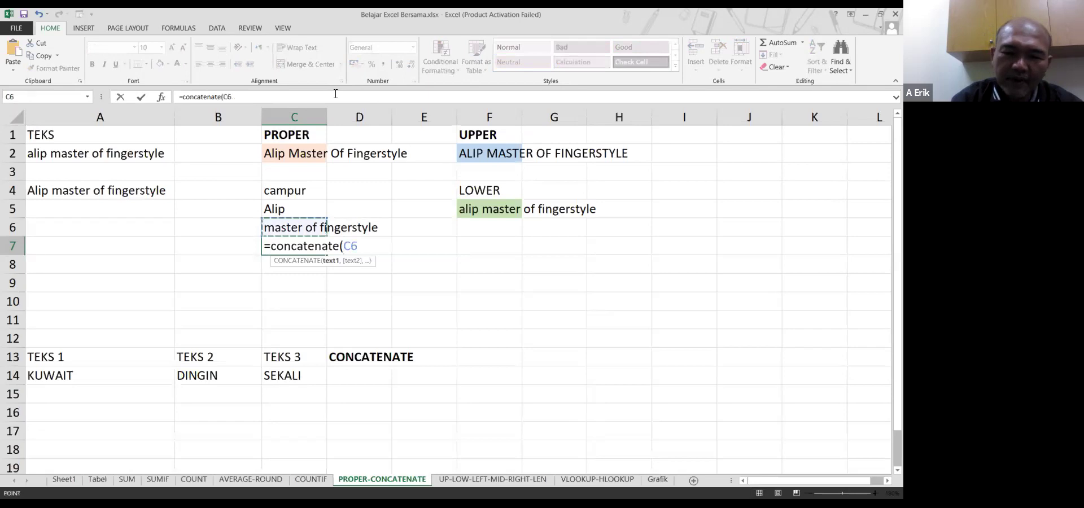
{"action": "type", "text": ",\" \""}
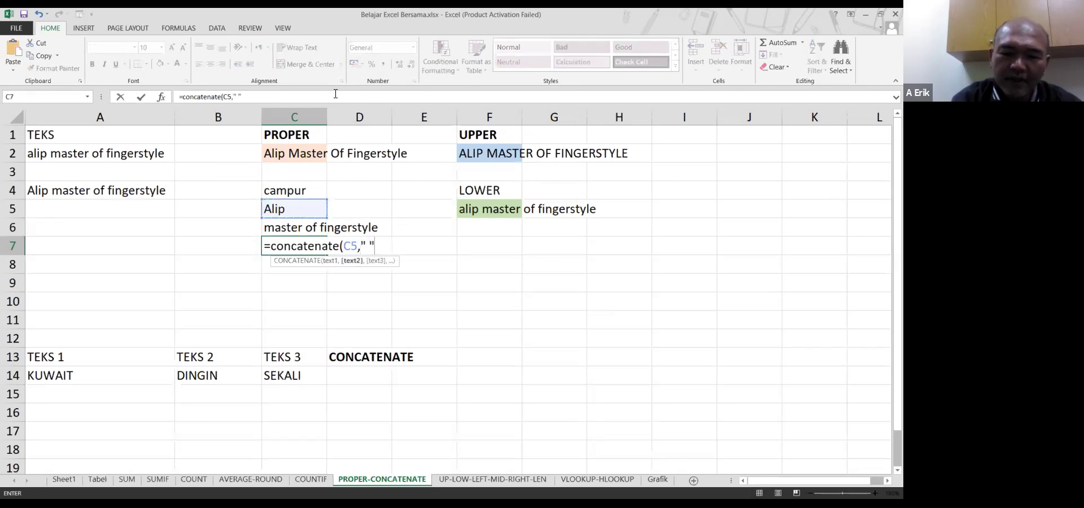
{"action": "type", "text": ","}
{"action": "key", "text": "Up"}
{"action": "key", "text": "Return"}
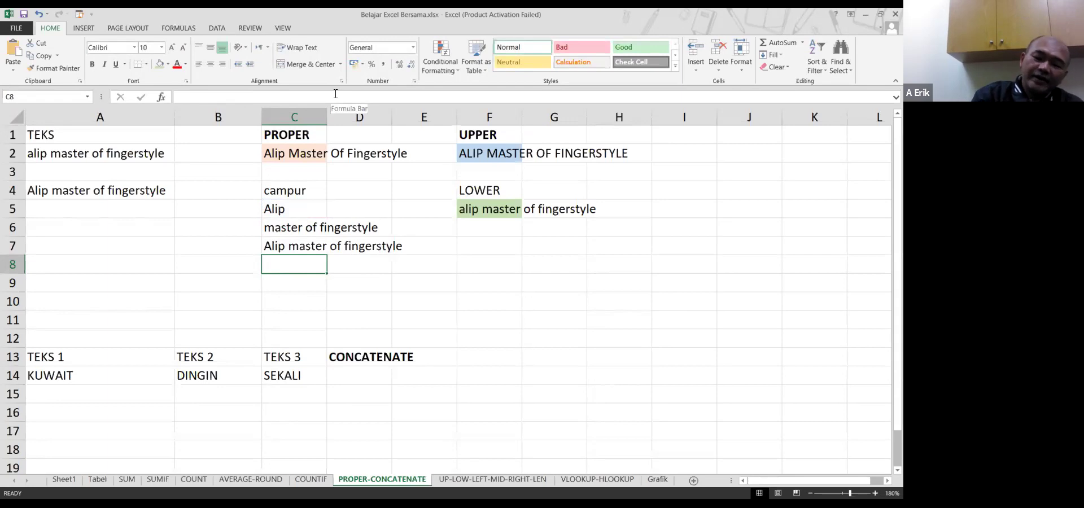
{"action": "key", "text": "Up"}
{"action": "key", "text": "Up"}
{"action": "key", "text": "Down"}
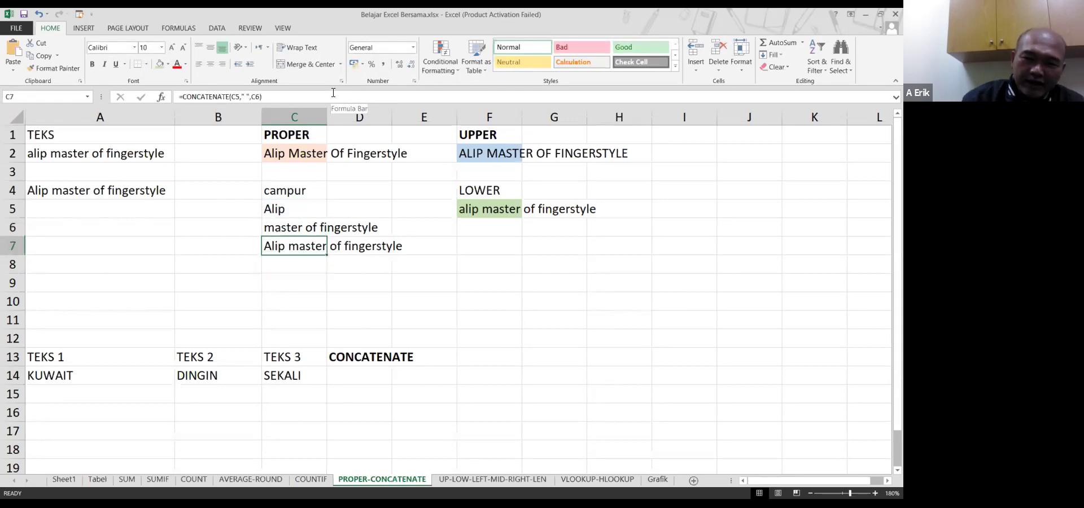
Give cell C7 a light blue fill
{"action": "left_click", "coordinate": [168, 64]}
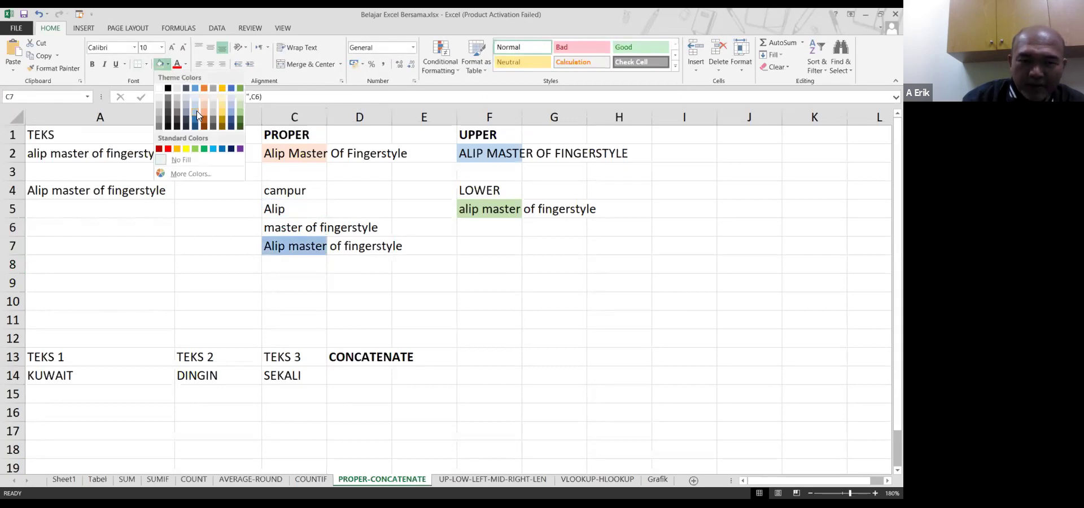
{"action": "left_click", "coordinate": [214, 244]}
{"action": "left_click", "coordinate": [290, 246]}
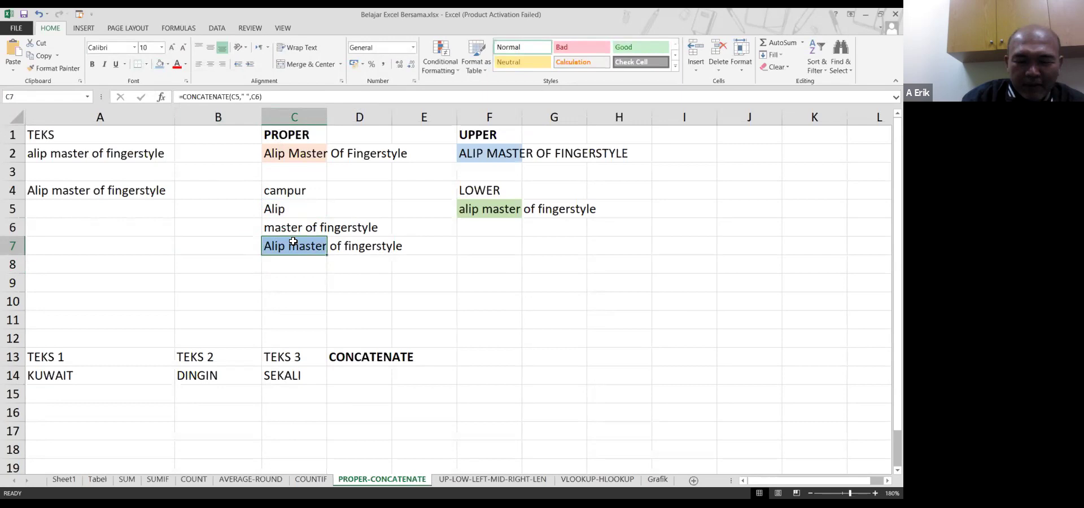
{"action": "left_click", "coordinate": [293, 209]}
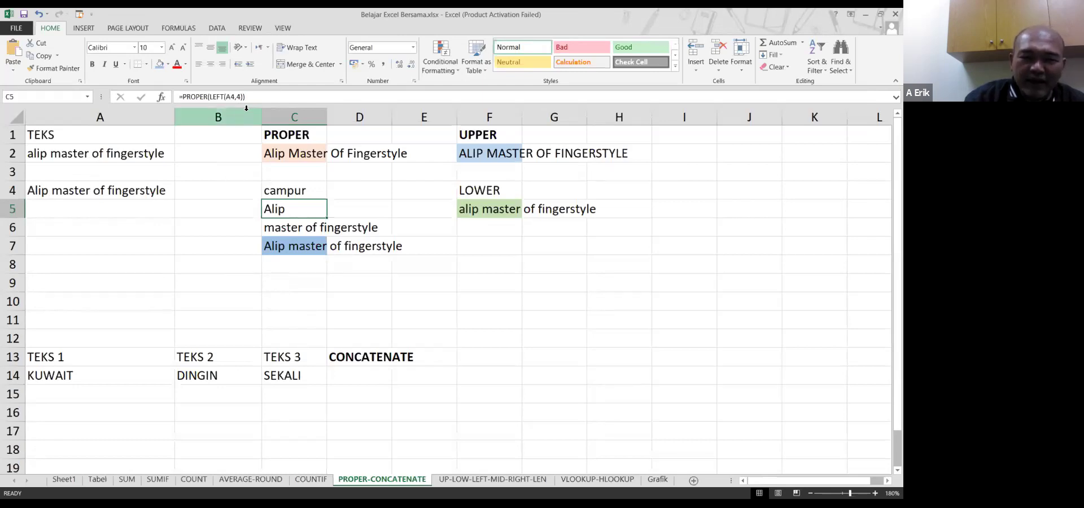
{"action": "left_click_drag", "start_coordinate": [211, 95], "coordinate": [226, 97]}
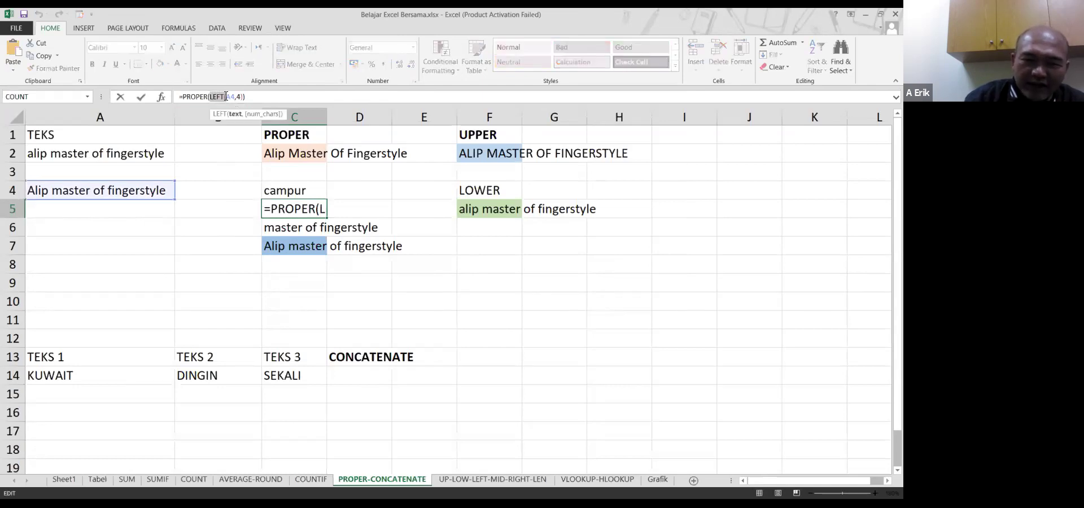
{"action": "left_click", "coordinate": [244, 228]}
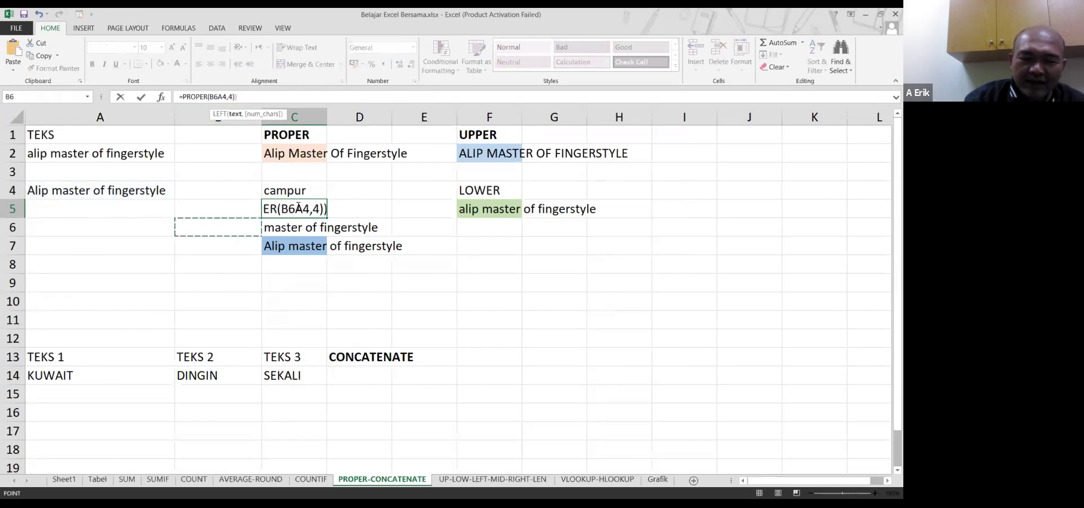
{"action": "key", "text": "Escape"}
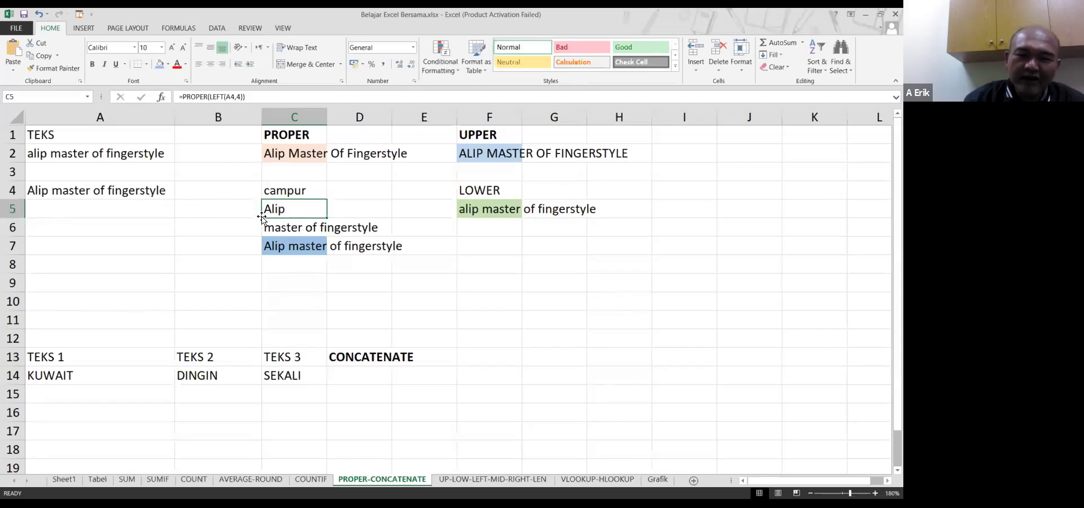
{"action": "left_click", "coordinate": [280, 229]}
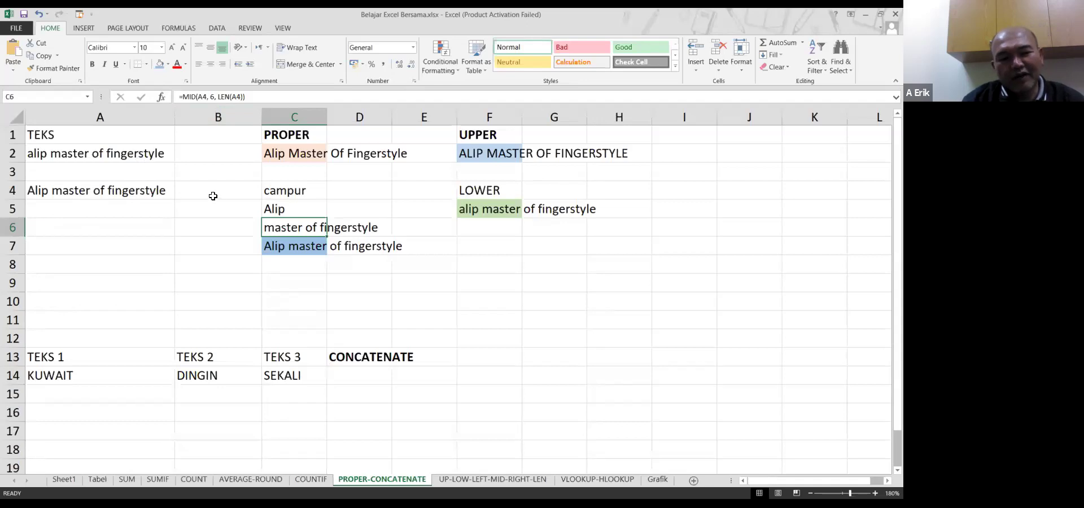
Enter =LEN(A4) in A6, returning 26, and compare it with A4 and C6
{"action": "left_click", "coordinate": [107, 230]}
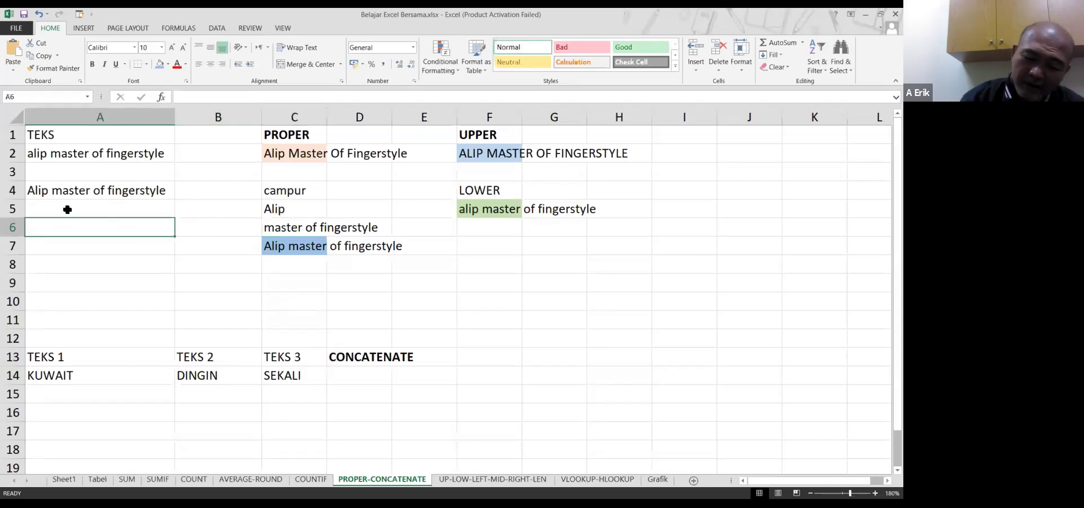
{"action": "type", "text": "="}
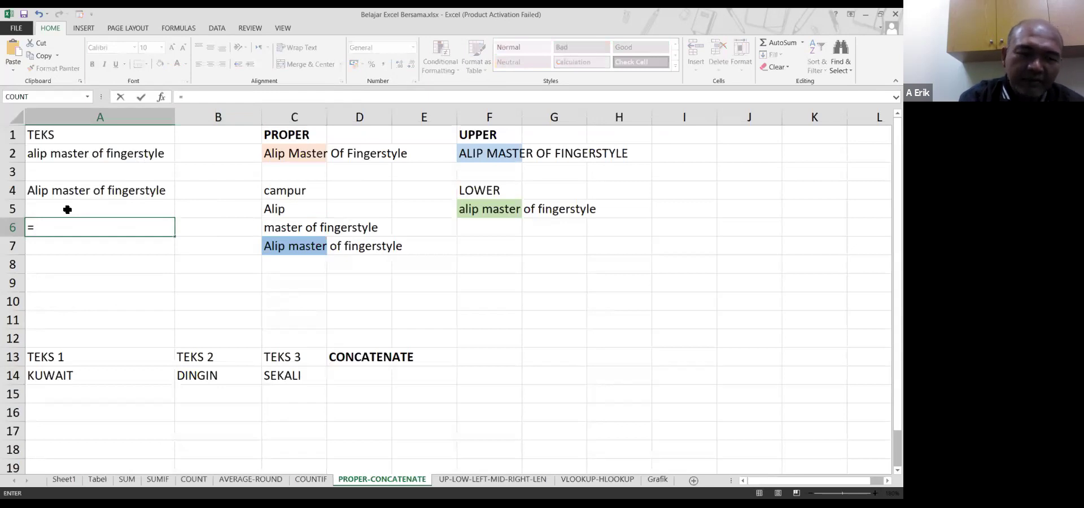
{"action": "type", "text": "LEN(A4)"}
{"action": "key", "text": "Return"}
{"action": "key", "text": "Up"}
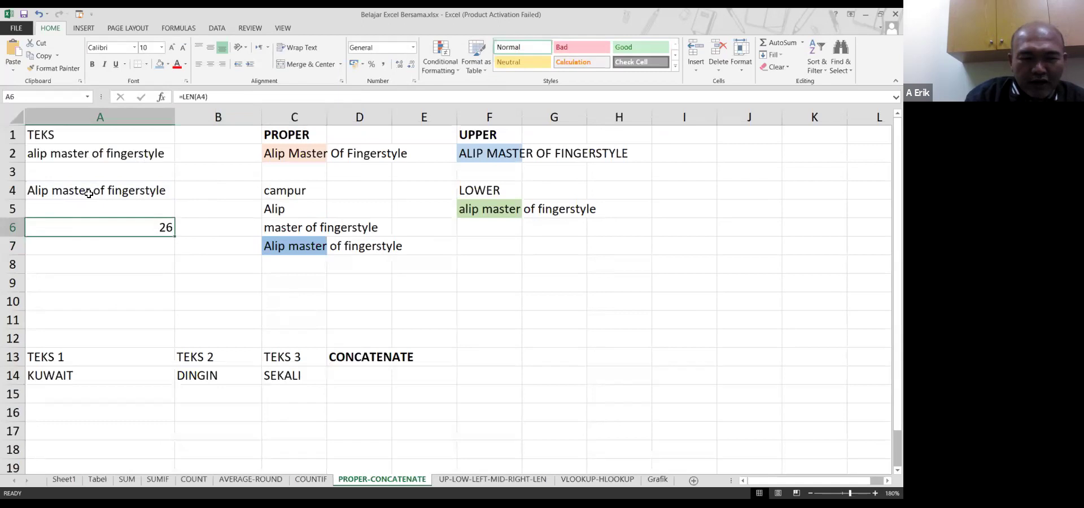
{"action": "left_click", "coordinate": [89, 194]}
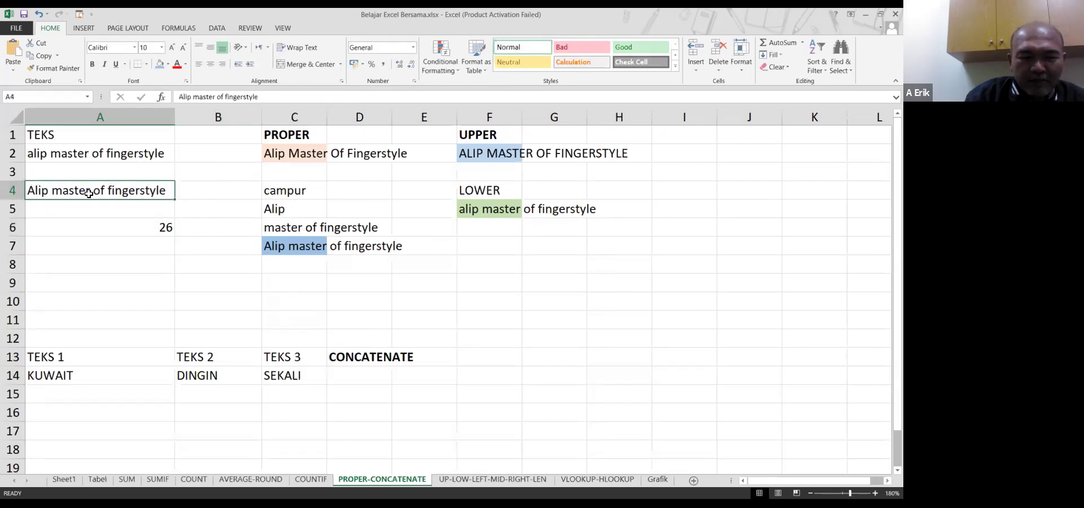
{"action": "left_click", "coordinate": [139, 227]}
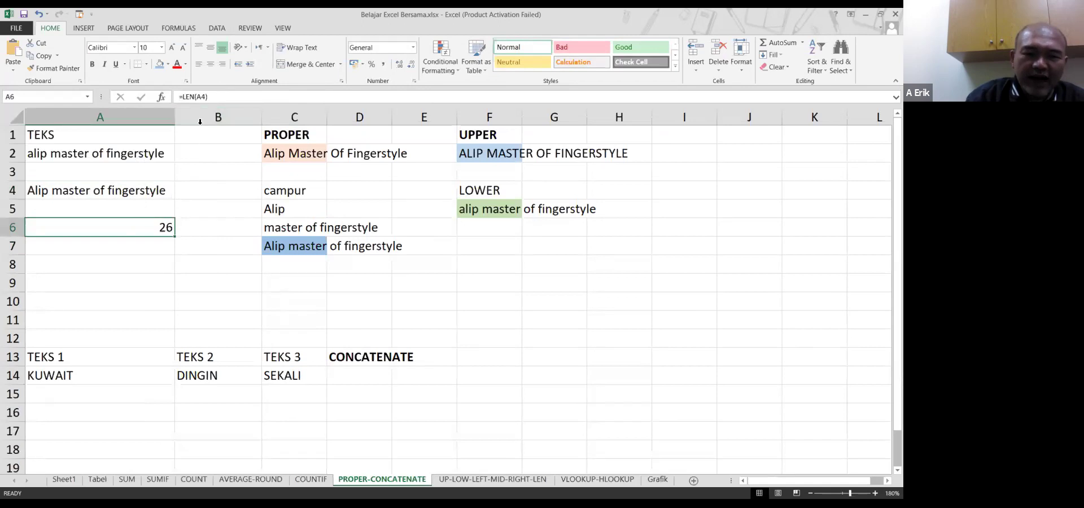
{"action": "left_click", "coordinate": [94, 193]}
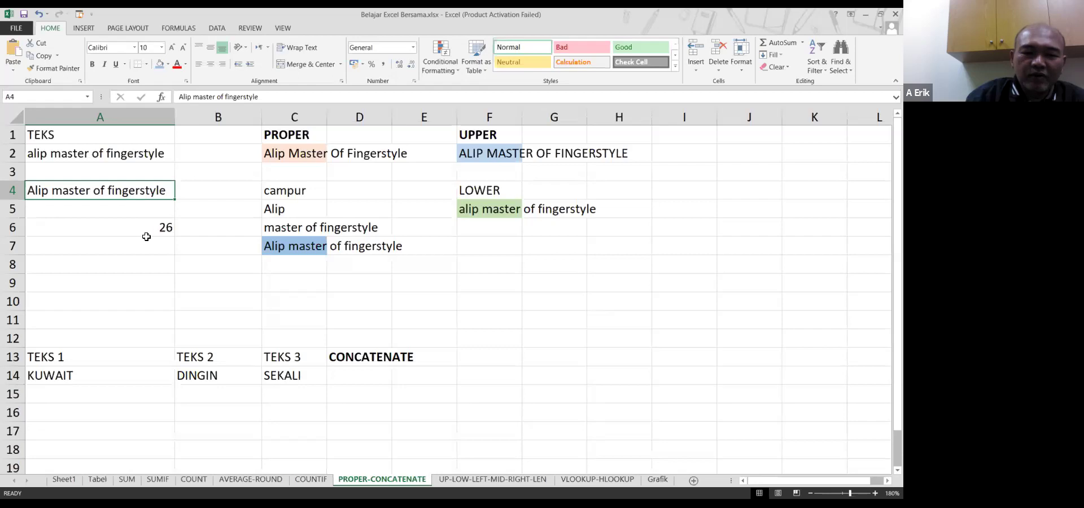
{"action": "left_click", "coordinate": [310, 228]}
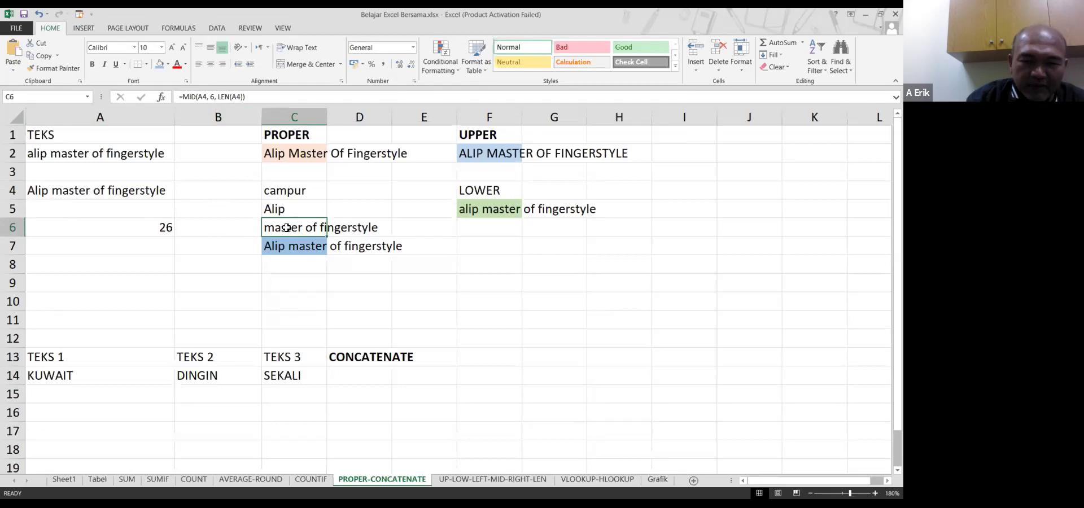
Extend the light blue fill from C7 across to D7
{"action": "left_click", "coordinate": [320, 244]}
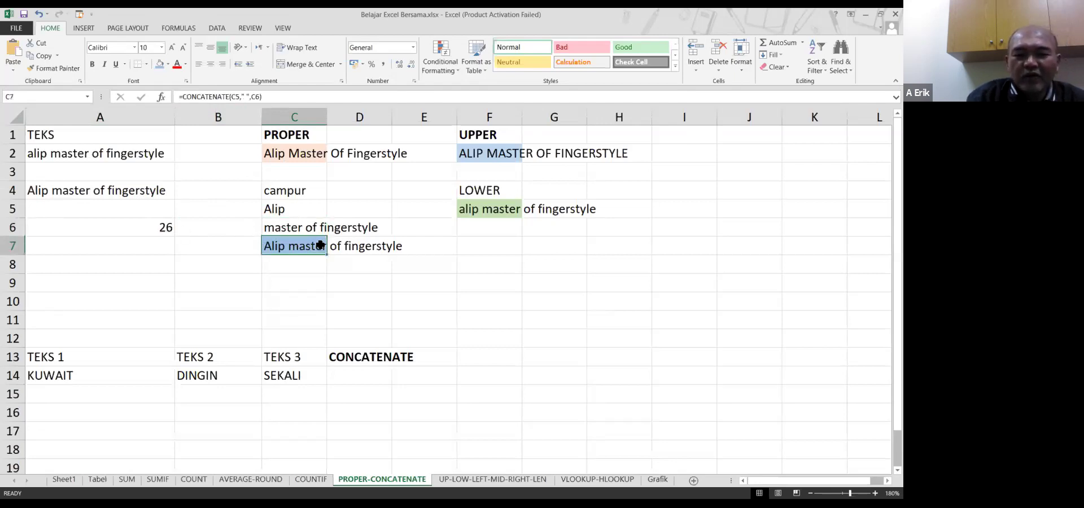
{"action": "left_click_drag", "start_coordinate": [320, 244], "coordinate": [390, 247]}
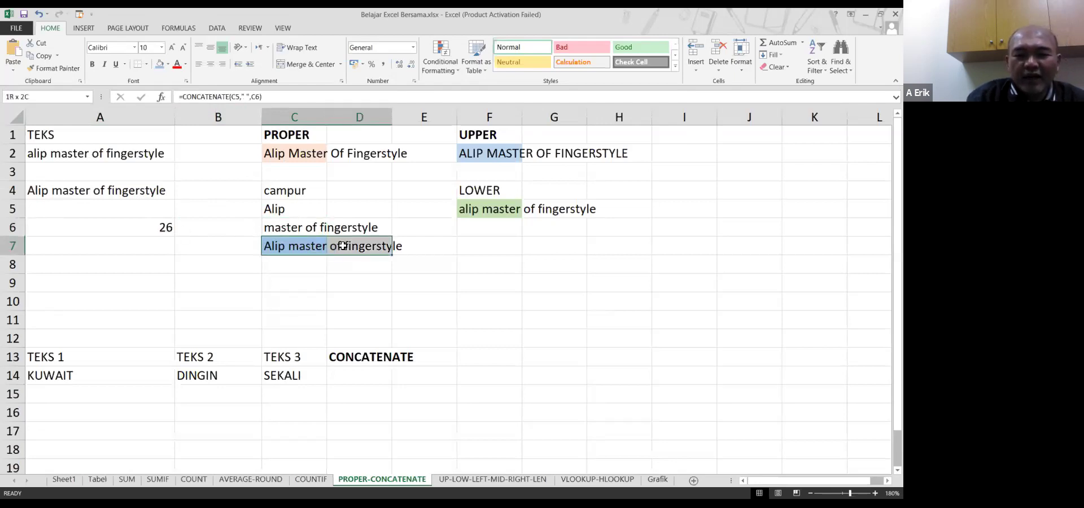
{"action": "left_click", "coordinate": [160, 64]}
{"action": "left_click", "coordinate": [318, 245]}
{"action": "left_click", "coordinate": [311, 272]}
{"action": "left_click", "coordinate": [310, 246]}
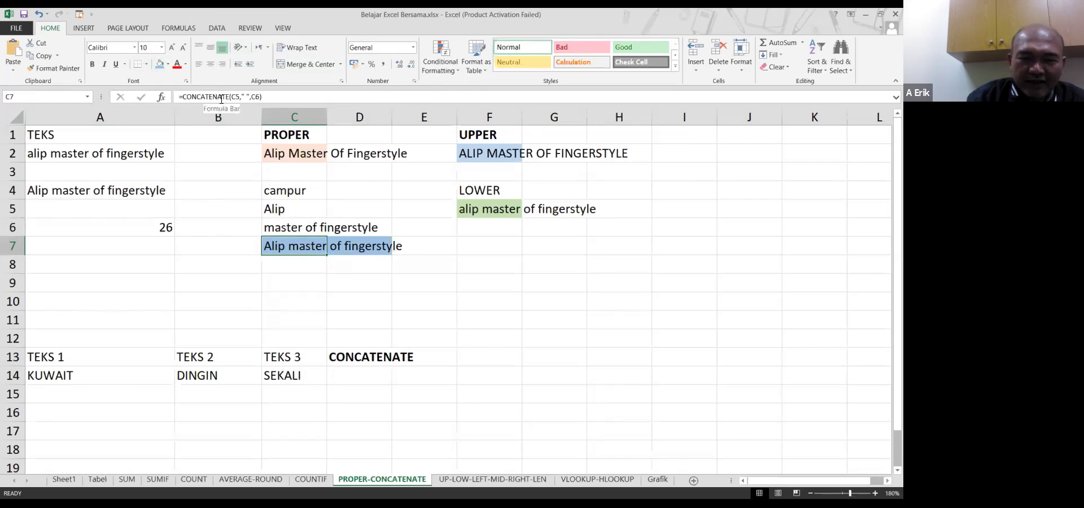
Remove the space separator from C7's CONCATENATE formula
{"action": "double_click", "coordinate": [291, 245]}
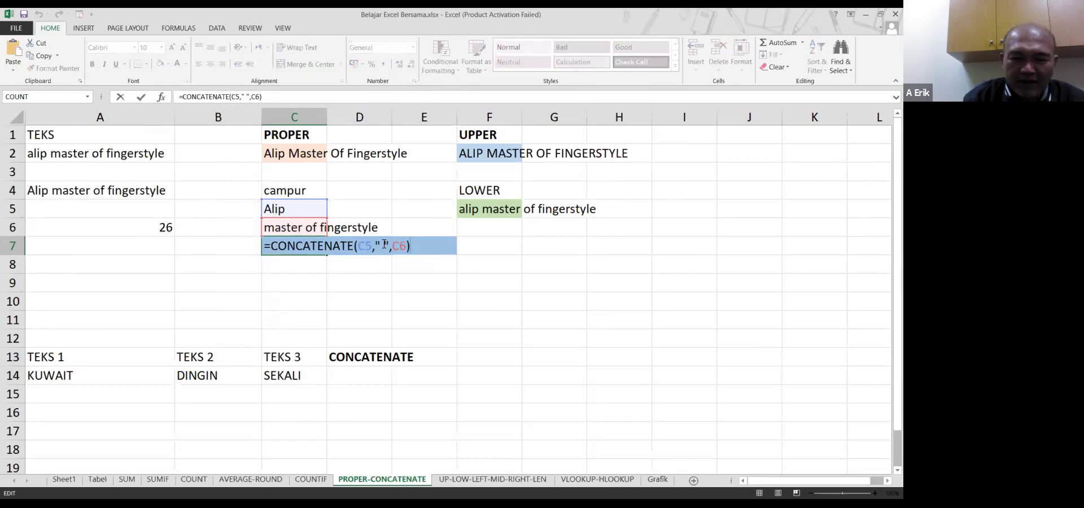
{"action": "left_click", "coordinate": [360, 255]}
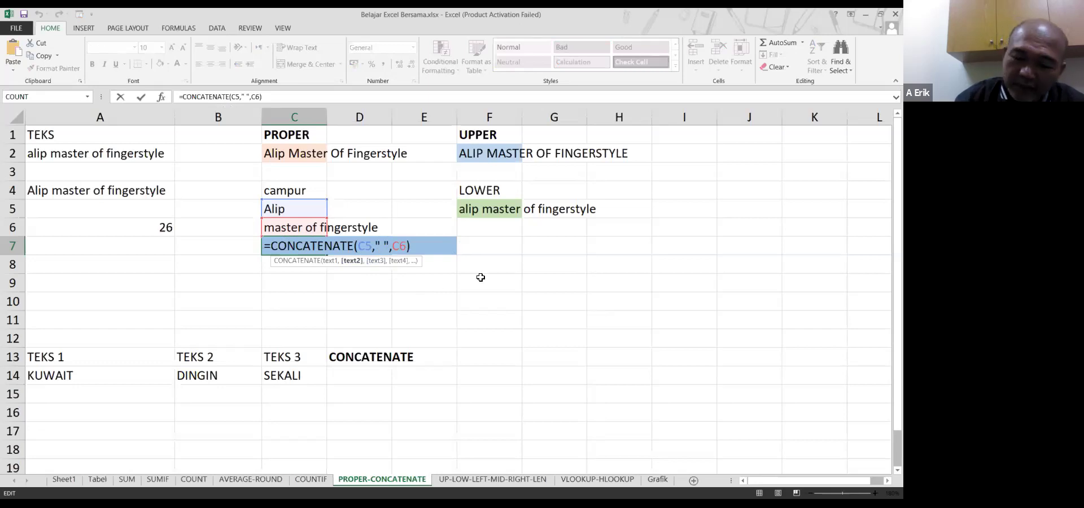
{"action": "key", "text": "Delete"}
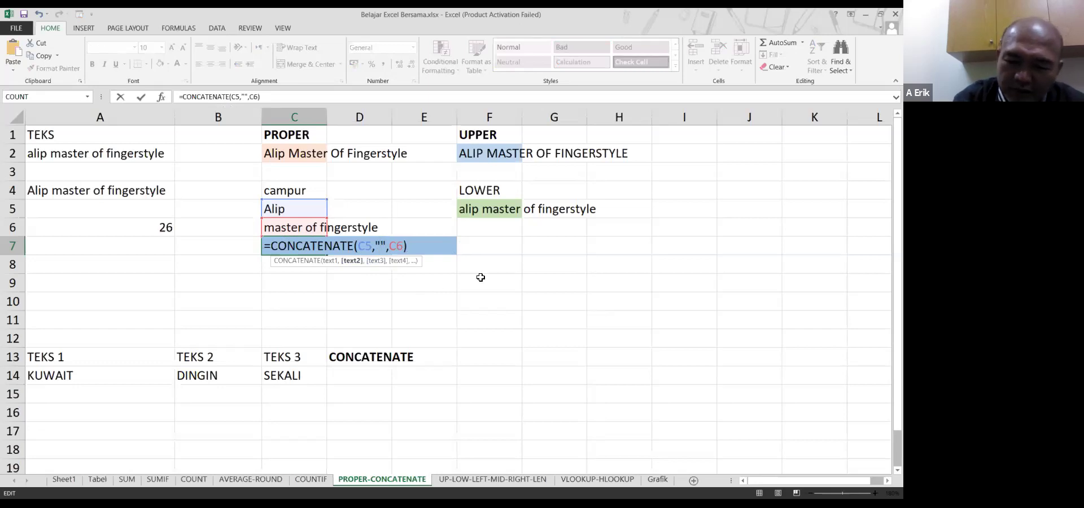
{"action": "key", "text": "Delete"}
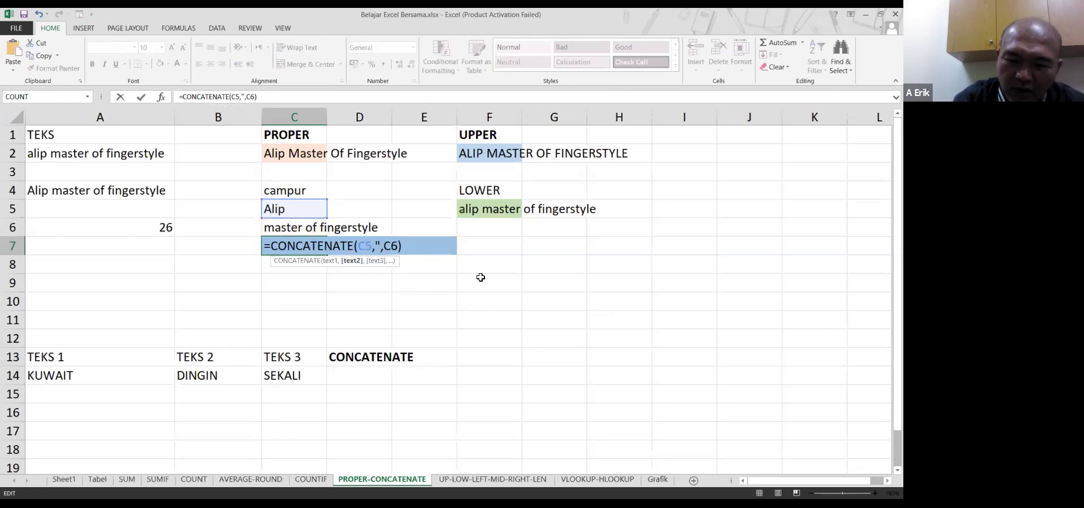
{"action": "key", "text": "Delete"}
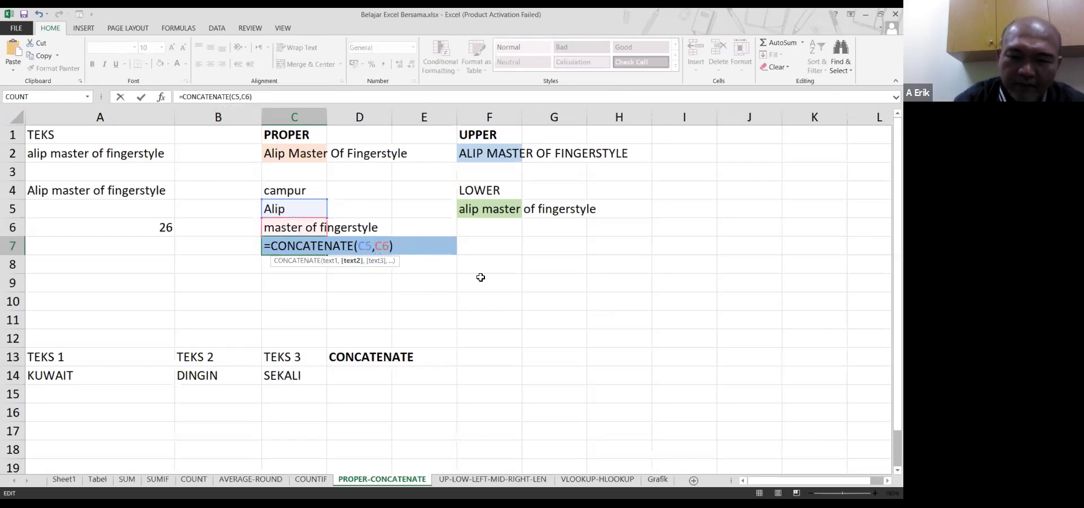
{"action": "key", "text": "Return"}
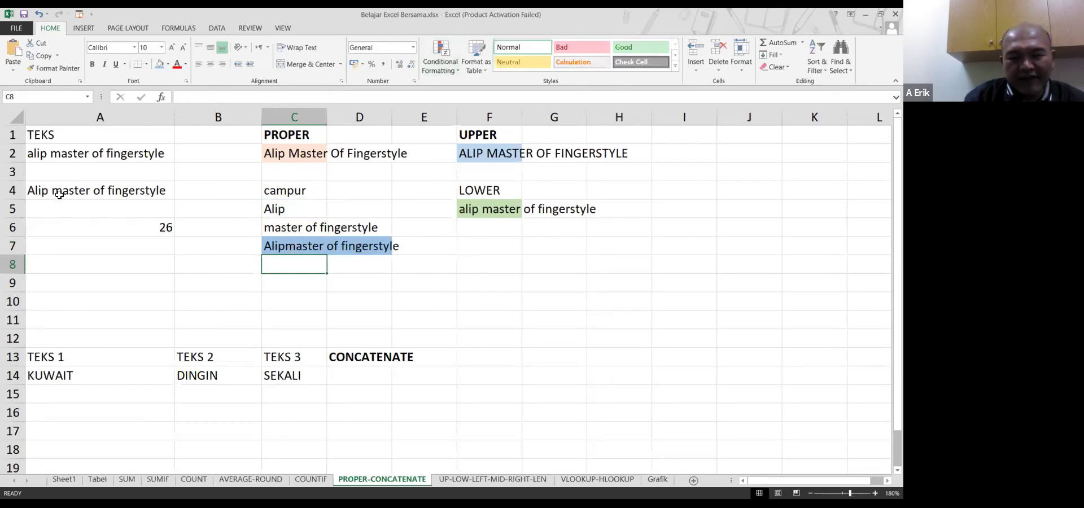
Restore the " " separator in C7's CONCATENATE formula
{"action": "left_click", "coordinate": [292, 249]}
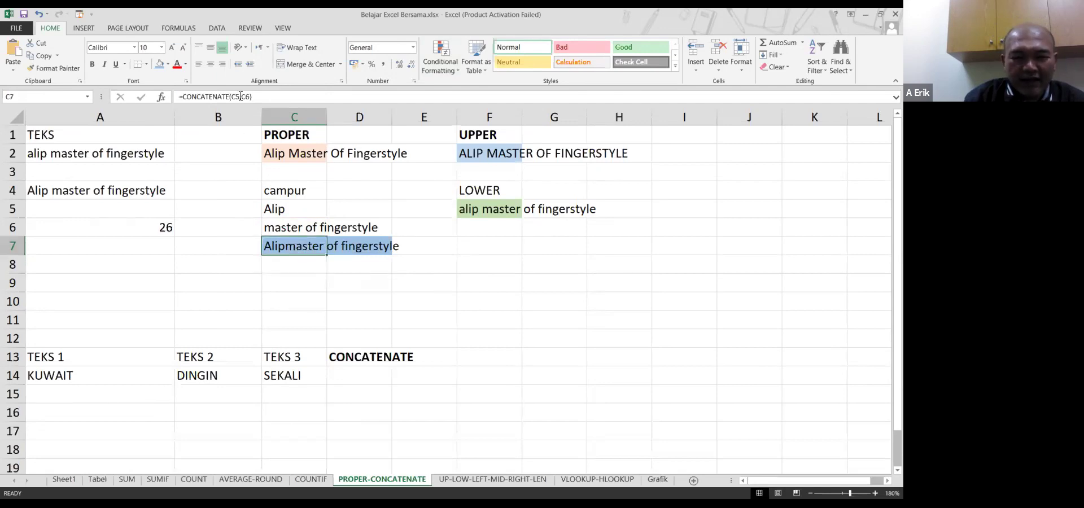
{"action": "double_click", "coordinate": [302, 246]}
{"action": "key", "text": "Escape"}
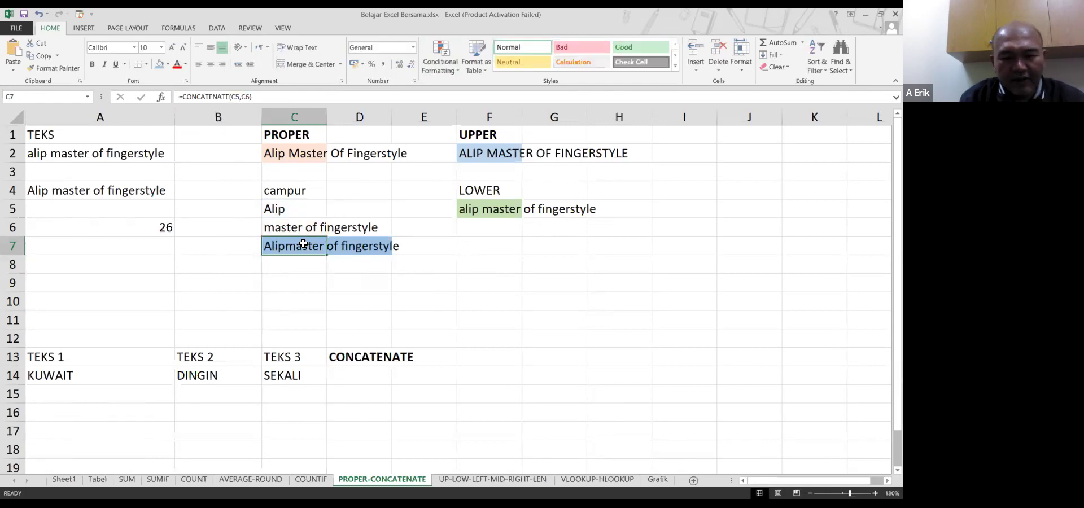
{"action": "key", "text": "F2"}
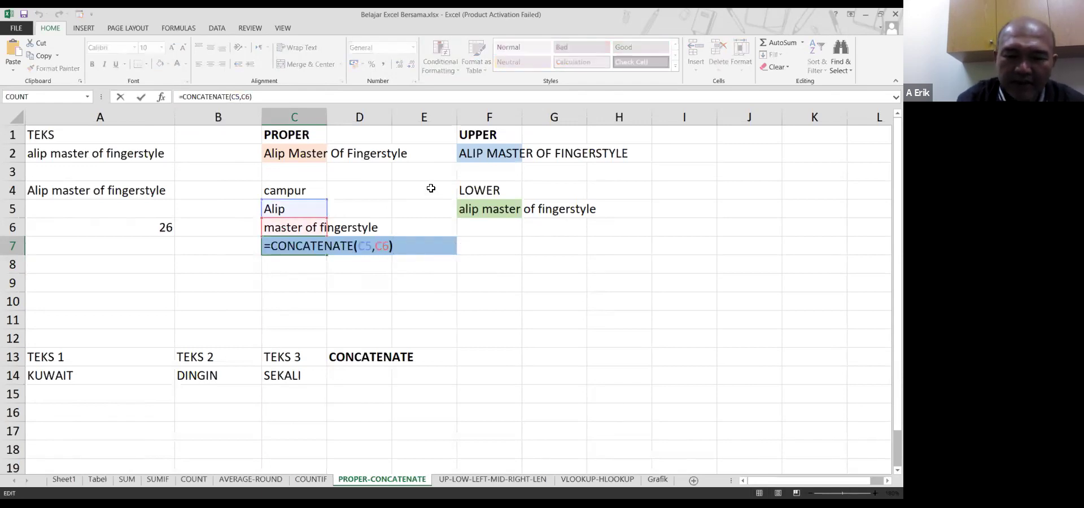
{"action": "key", "text": "Left"}
{"action": "key", "text": "Left"}
{"action": "key", "text": "Left"}
{"action": "type", "text": "\" \""}
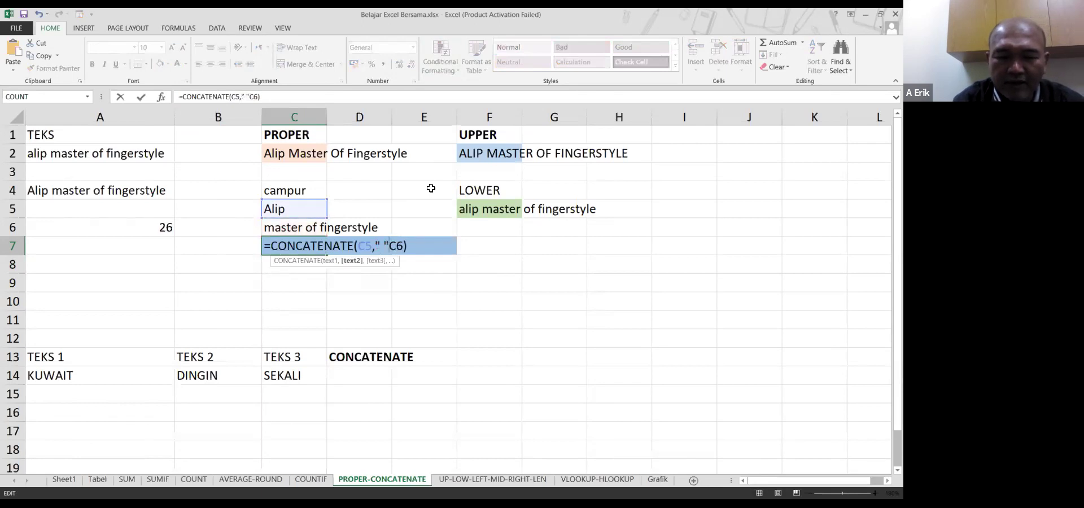
{"action": "type", "text": ","}
{"action": "key", "text": "Return"}
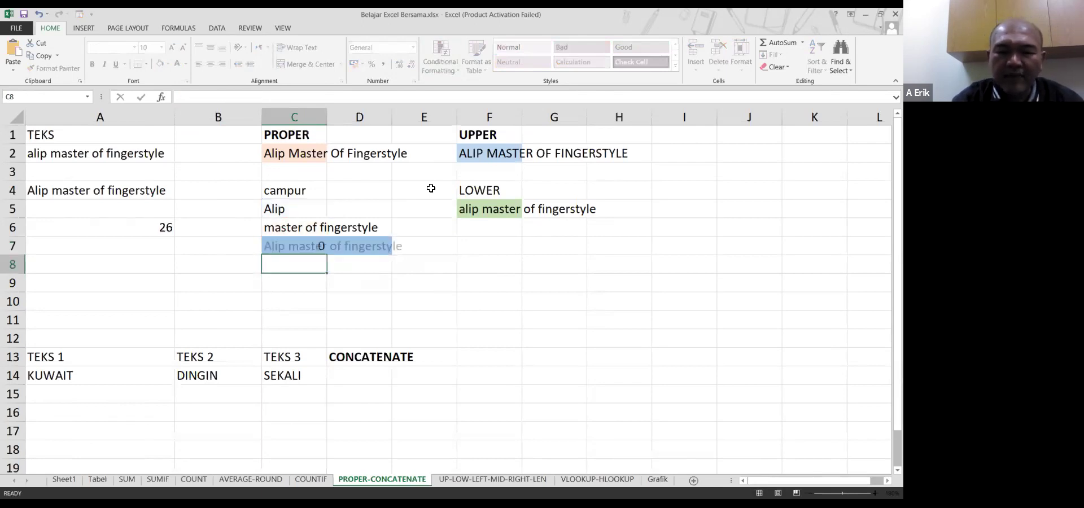
{"action": "key", "text": "Up"}
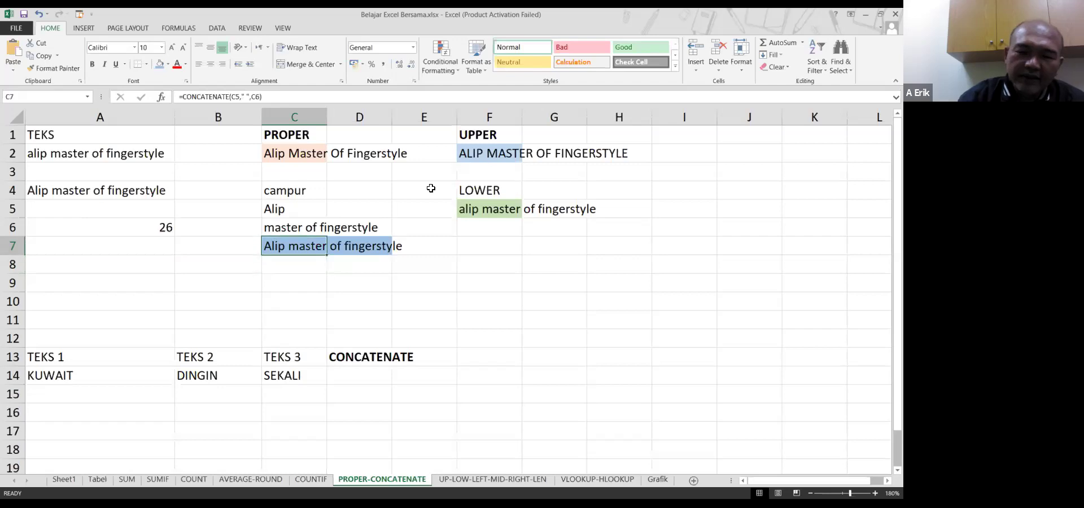
Change C7's separator to "---", giving =CONCATENATE(C5,"---",C6)
{"action": "double_click", "coordinate": [314, 245]}
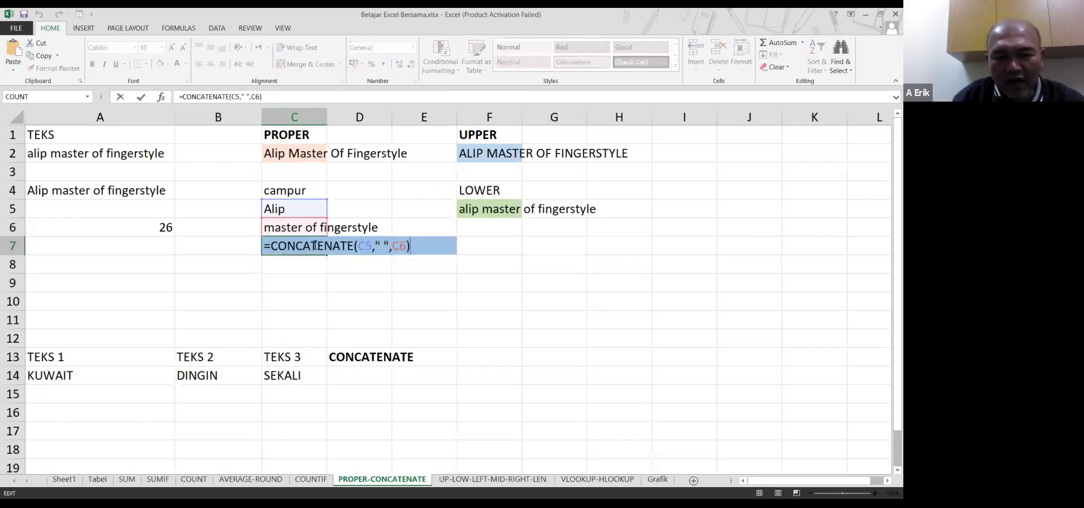
{"action": "left_click", "coordinate": [381, 248]}
{"action": "type", "text": "-"}
{"action": "key", "text": "Delete"}
{"action": "type", "text": "--"}
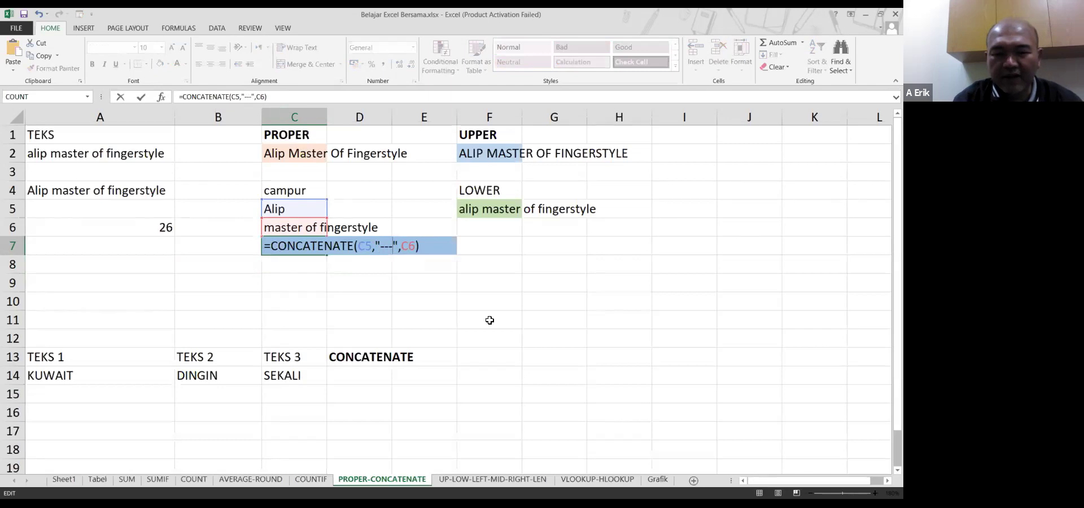
{"action": "key", "text": "Return"}
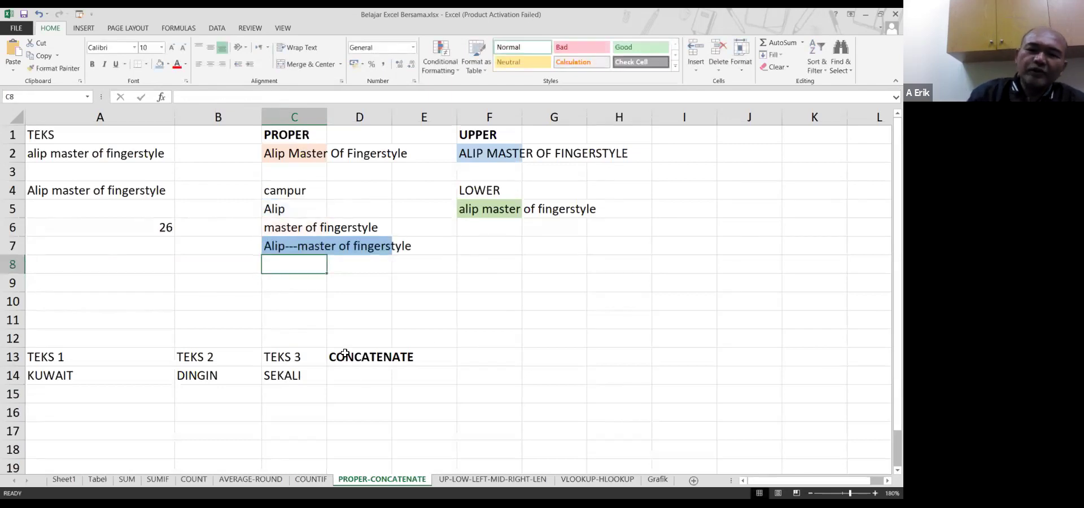
Inspect C7's dashed CONCATENATE formula without changing it
{"action": "left_click", "coordinate": [277, 240]}
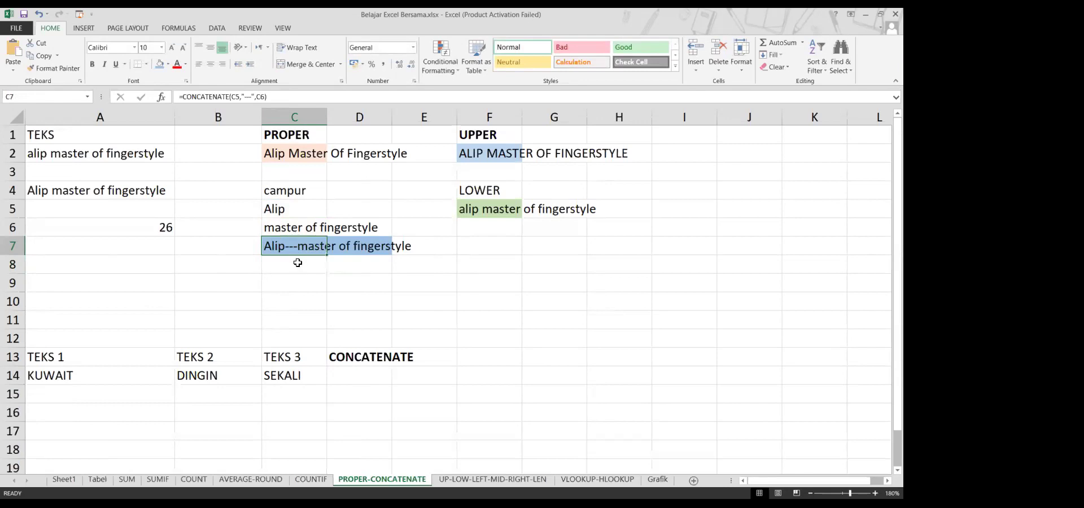
{"action": "left_click", "coordinate": [297, 261]}
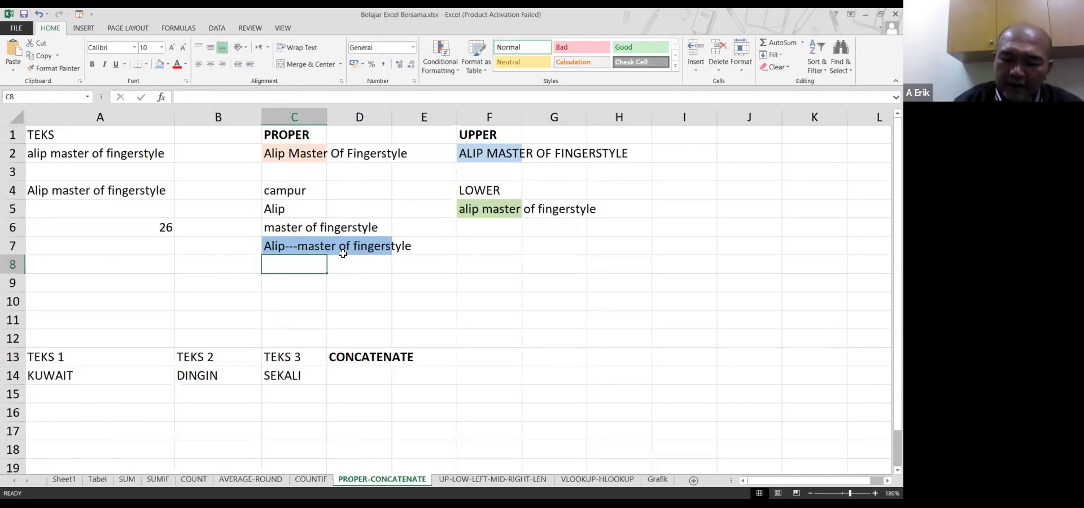
{"action": "left_click", "coordinate": [343, 254]}
{"action": "double_click", "coordinate": [344, 254]}
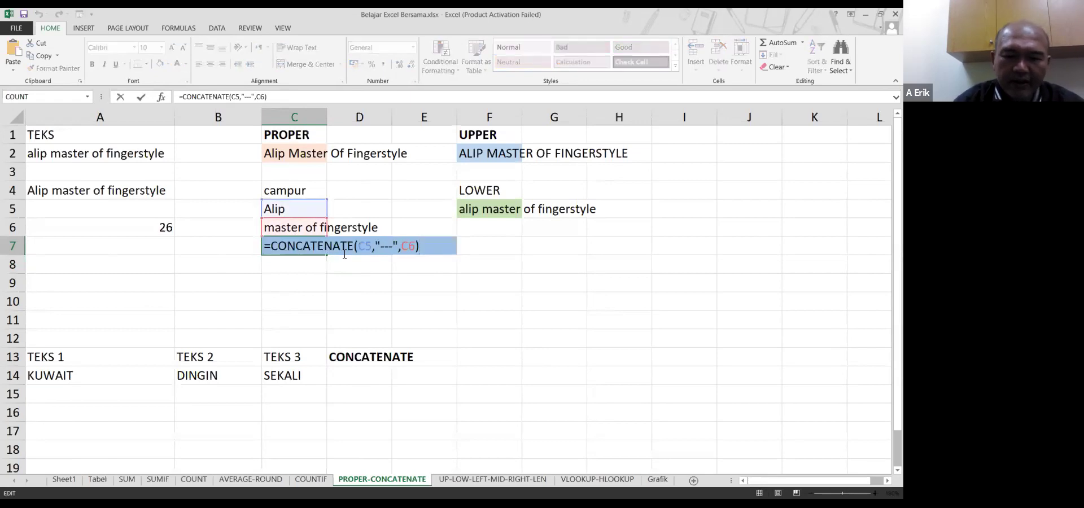
{"action": "key", "text": "Escape"}
Fill cells C7 through E7 with yellow
{"action": "left_click_drag", "start_coordinate": [303, 245], "coordinate": [406, 242]}
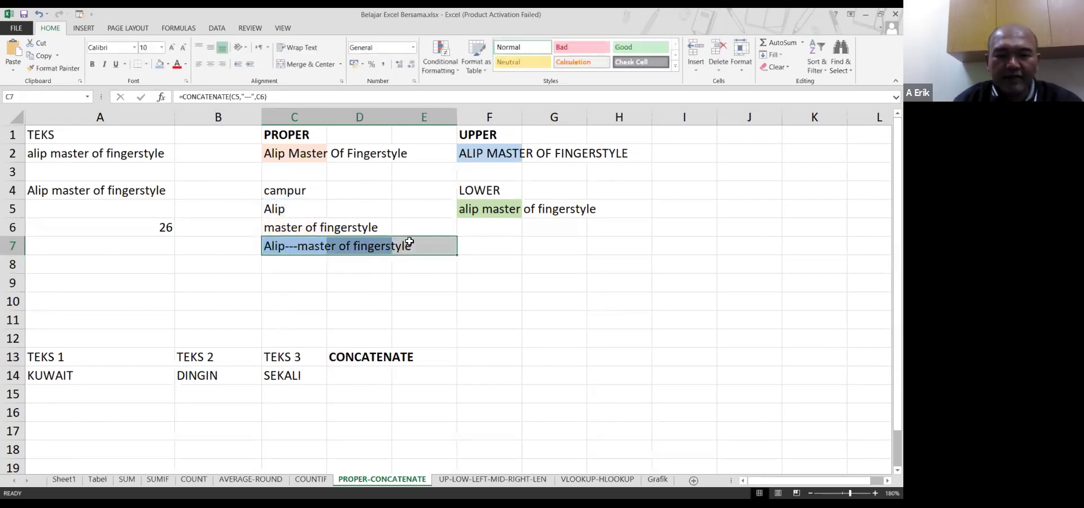
{"action": "left_click", "coordinate": [461, 224]}
{"action": "left_click", "coordinate": [479, 310]}
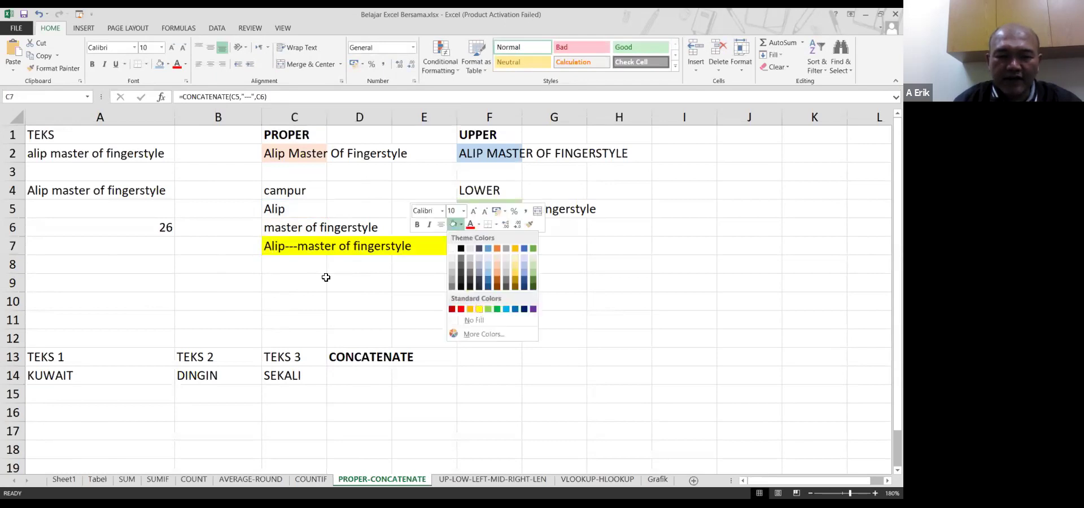
{"action": "left_click", "coordinate": [326, 278]}
{"action": "left_click", "coordinate": [291, 245]}
{"action": "double_click", "coordinate": [296, 245]}
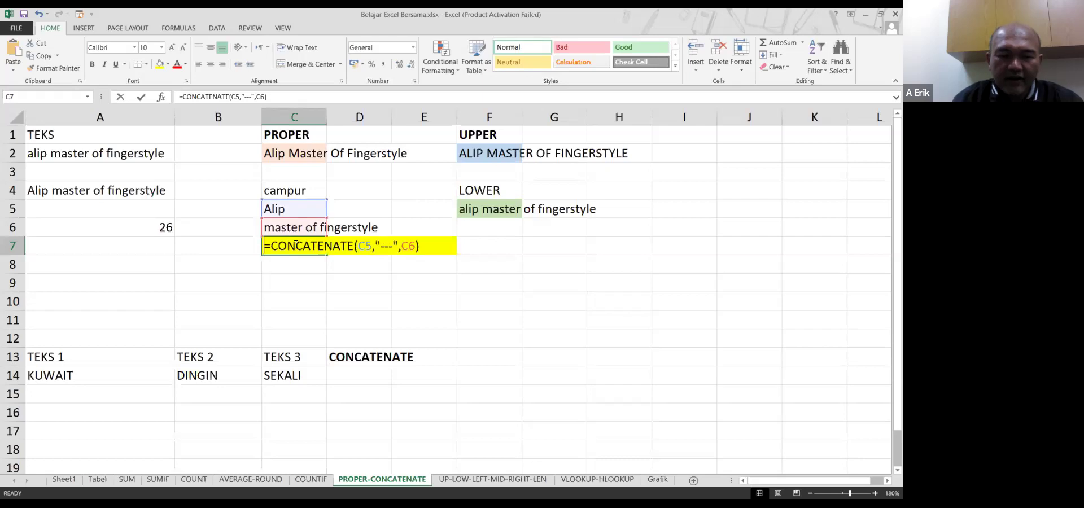
Replace the hyphen separator in C7's CONCATENATE formula with several spaces
{"action": "left_click", "coordinate": [378, 247]}
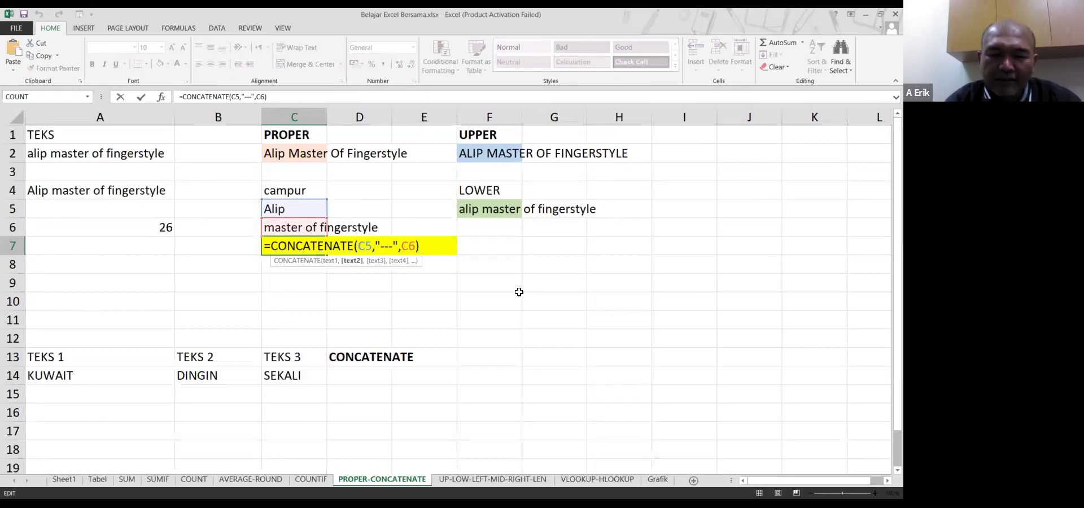
{"action": "key", "text": "Left"}
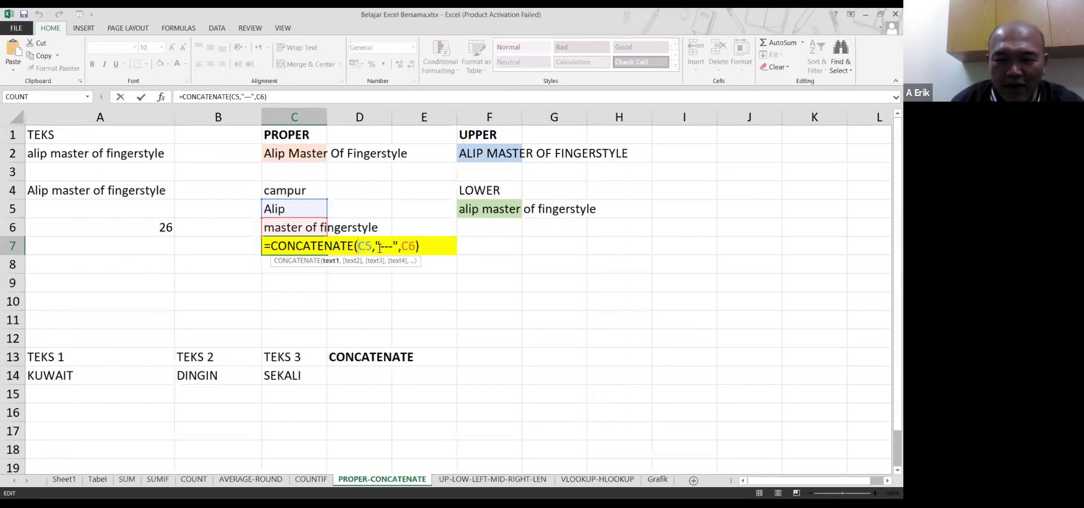
{"action": "key", "text": "Right"}
{"action": "key", "text": "Right"}
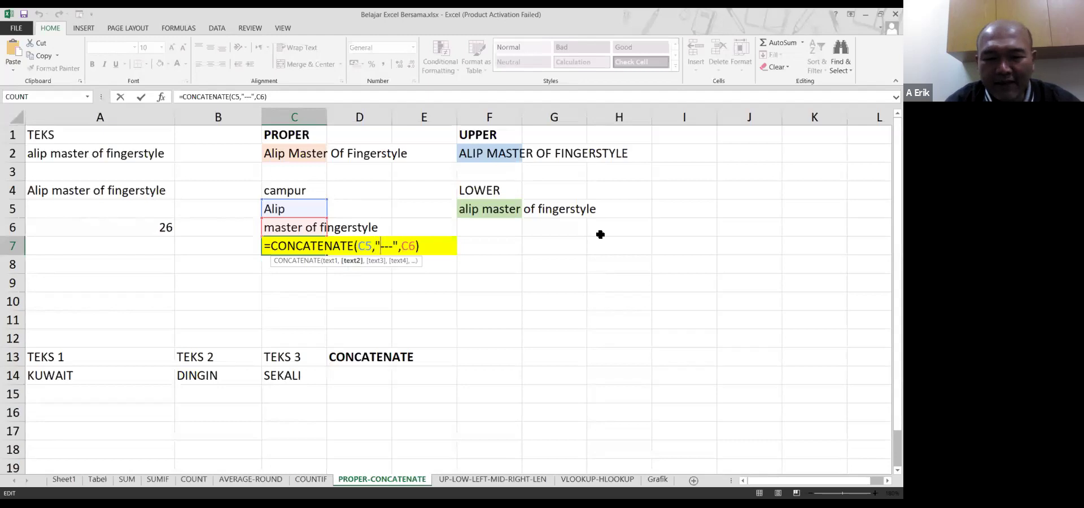
{"action": "key", "text": "shift+Right"}
{"action": "key", "text": "shift+Right"}
{"action": "key", "text": "shift+Right"}
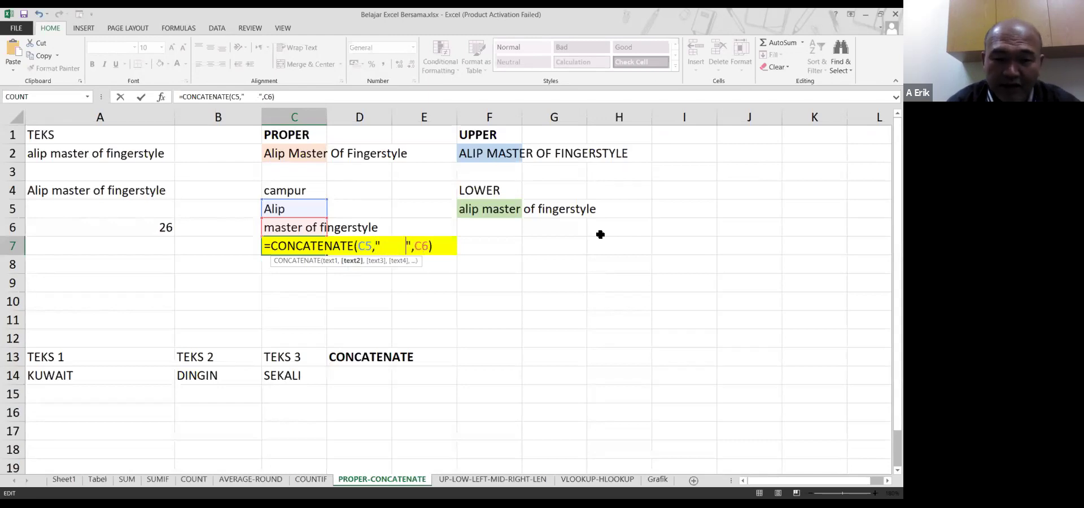
{"action": "key", "text": "Return"}
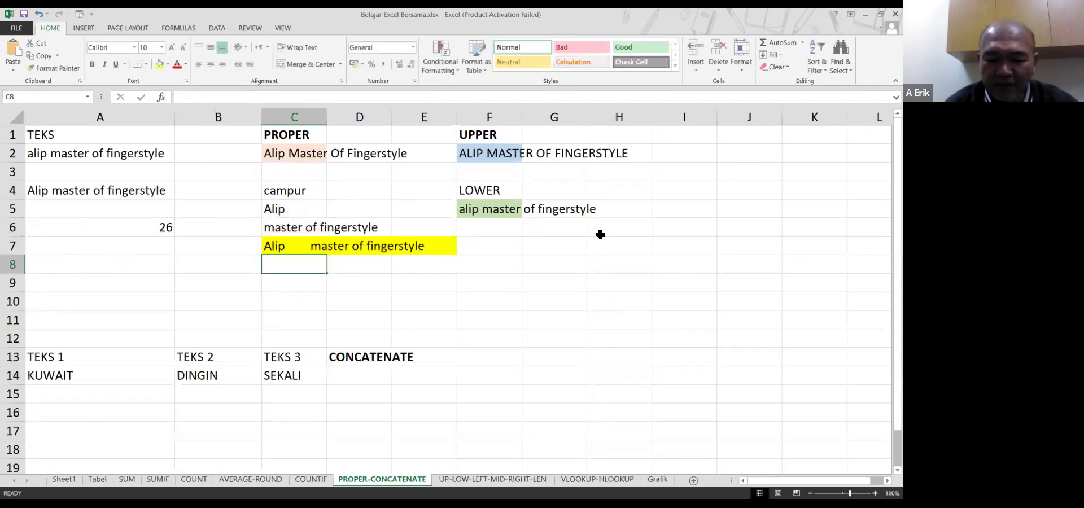
Change C7's separator to empty quotes so C5 and C6 run together
{"action": "key", "text": "Up"}
{"action": "key", "text": "F2"}
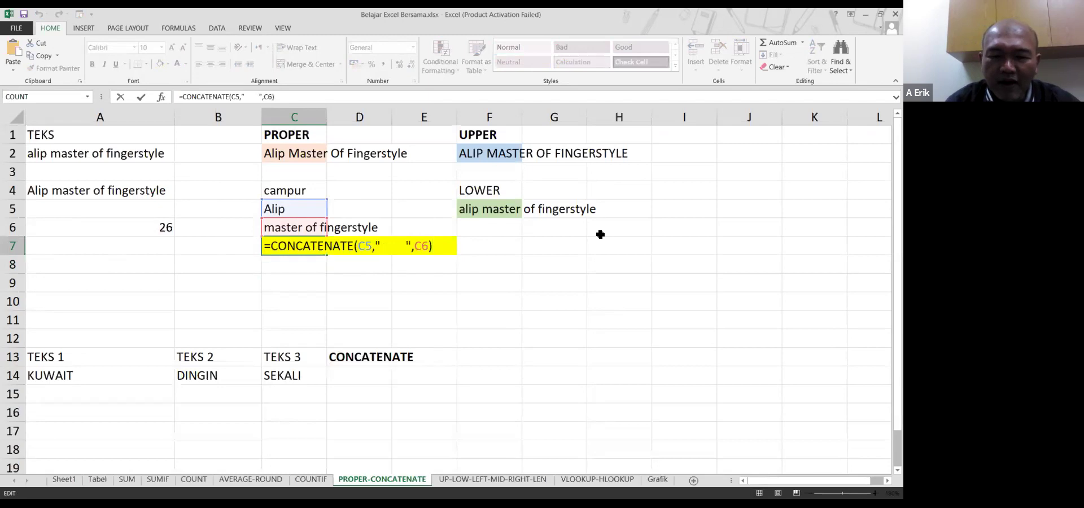
{"action": "key", "text": "Left"}
{"action": "key", "text": "Left"}
{"action": "key", "text": "Left"}
{"action": "key", "text": "Left"}
{"action": "key", "text": "Left"}
{"action": "key", "text": "BackSpace"}
{"action": "key", "text": "BackSpace"}
{"action": "key", "text": "BackSpace"}
{"action": "key", "text": "BackSpace"}
{"action": "key", "text": "BackSpace"}
{"action": "key", "text": "BackSpace"}
{"action": "key", "text": "BackSpace"}
{"action": "key", "text": "BackSpace"}
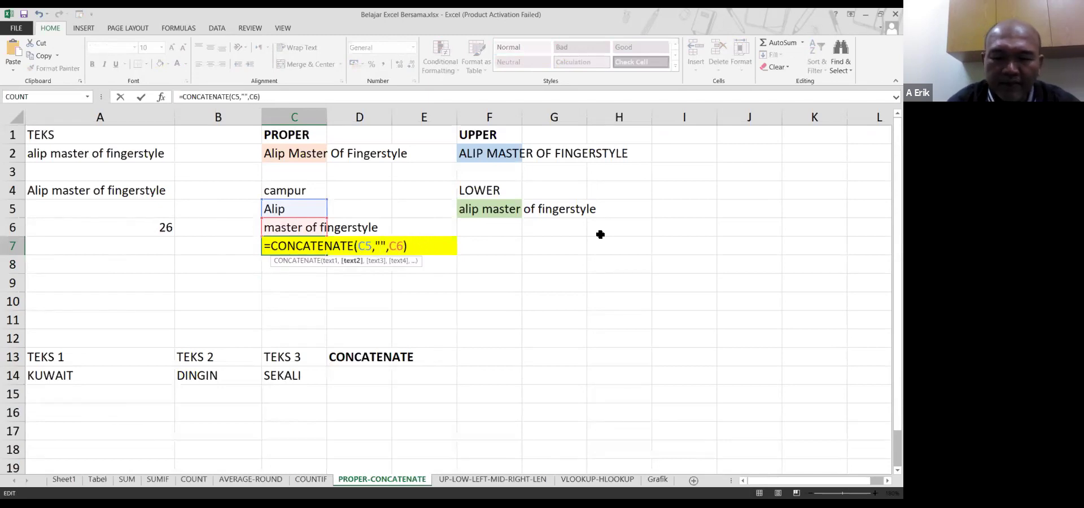
{"action": "key", "text": "Return"}
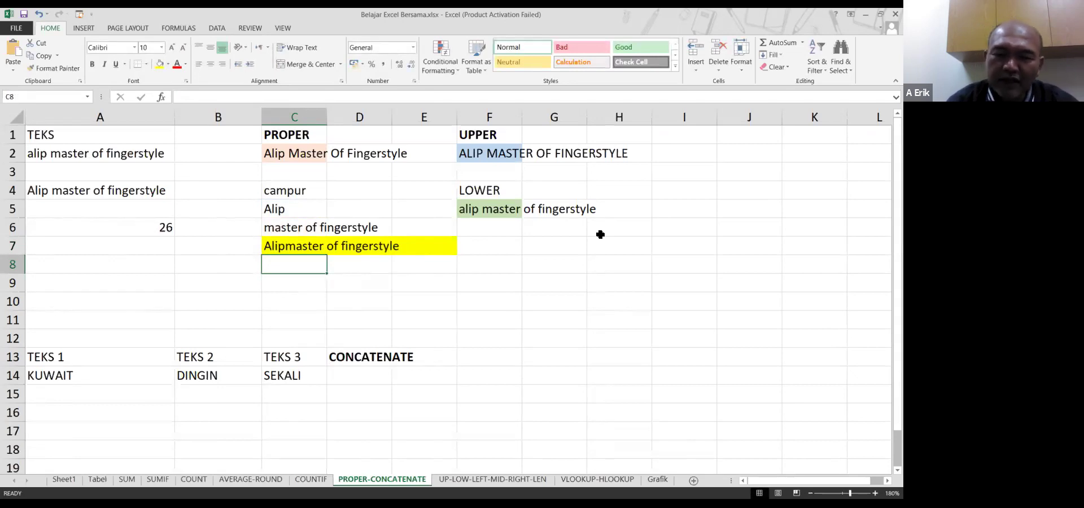
Try "ooo" as the middle argument of C7's CONCATENATE formula
{"action": "key", "text": "Up"}
{"action": "key", "text": "Up"}
{"action": "key", "text": "Up"}
{"action": "key", "text": "Down"}
{"action": "key", "text": "Down"}
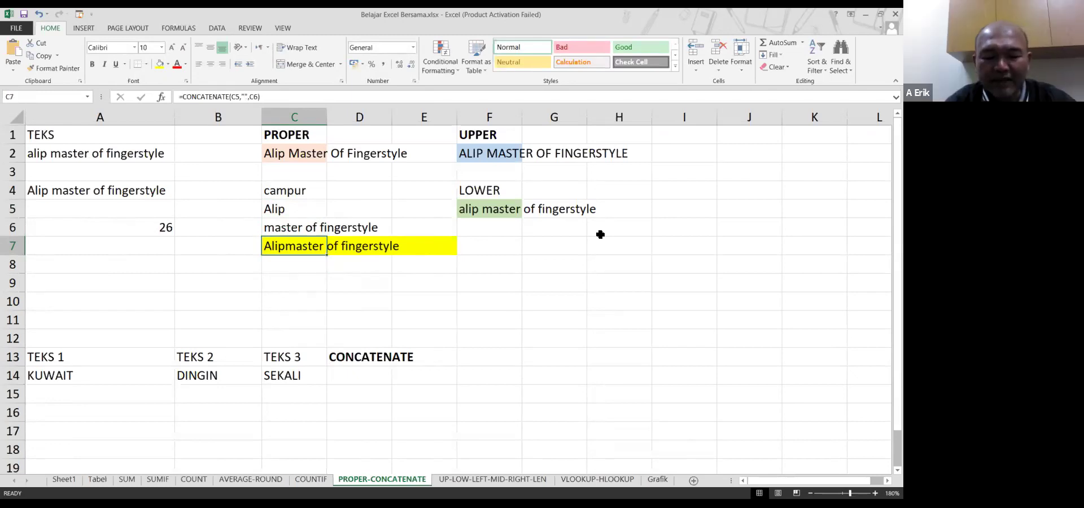
{"action": "key", "text": "F2"}
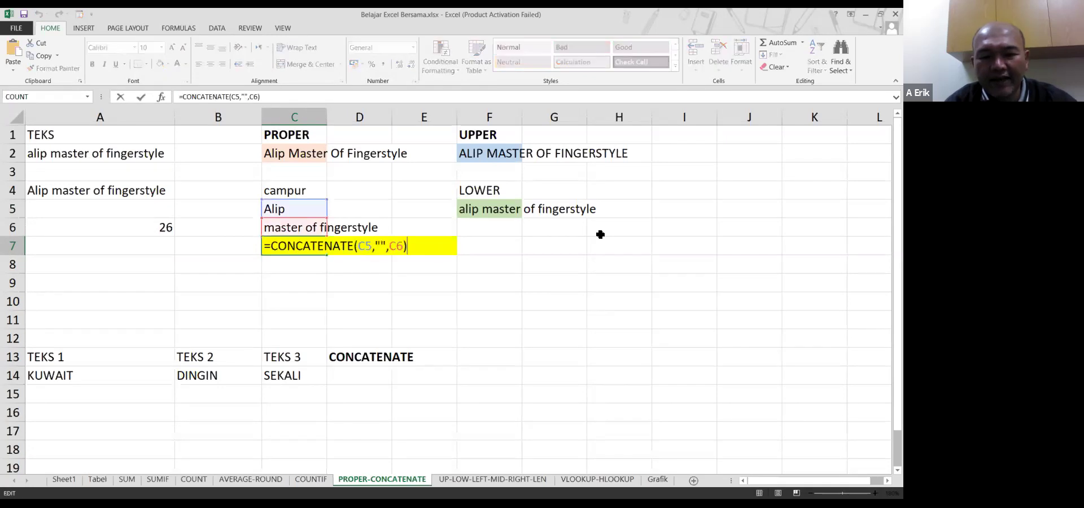
{"action": "key", "text": "Left"}
{"action": "key", "text": "Left"}
{"action": "key", "text": "Left"}
{"action": "key", "text": "Left"}
{"action": "key", "text": "Left"}
{"action": "type", "text": "ooo"}
{"action": "key", "text": "Return"}
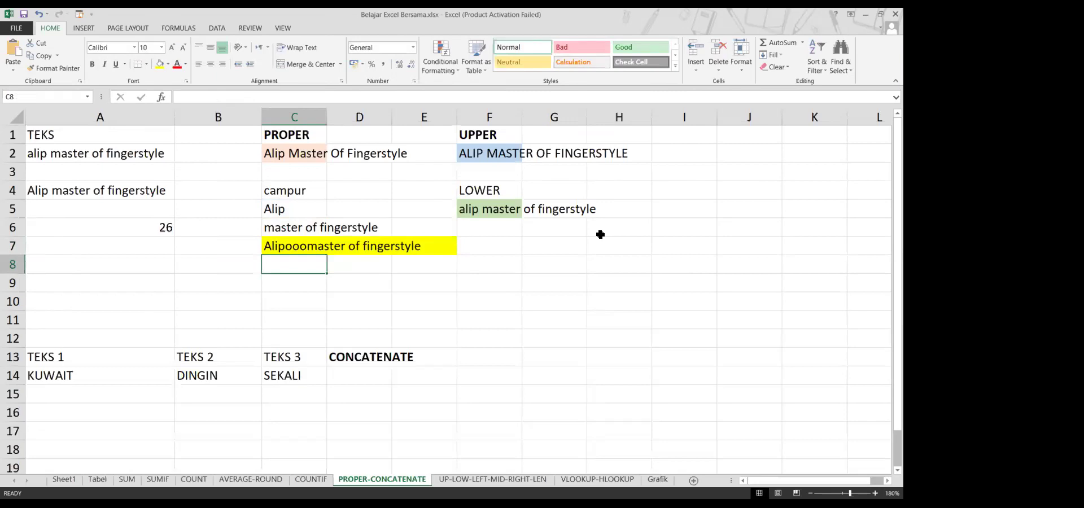
Make C7's separator a single space: =CONCATENATE(C5," ",C6)
{"action": "key", "text": "Up"}
{"action": "key", "text": "F2"}
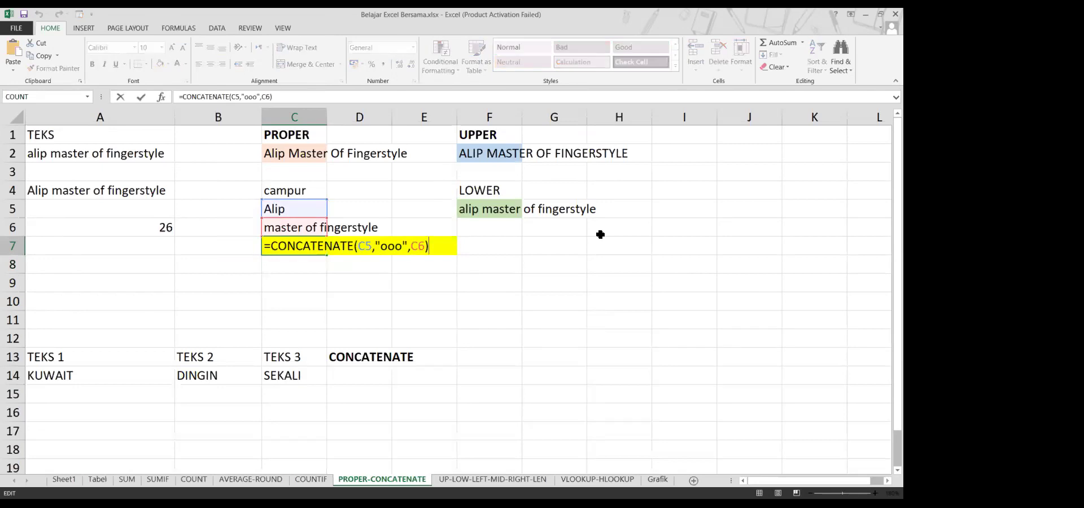
{"action": "key", "text": "Left"}
{"action": "key", "text": "Left"}
{"action": "key", "text": "Left"}
{"action": "key", "text": "Left"}
{"action": "key", "text": "Left"}
{"action": "key", "text": "BackSpace"}
{"action": "key", "text": "BackSpace"}
{"action": "key", "text": "BackSpace"}
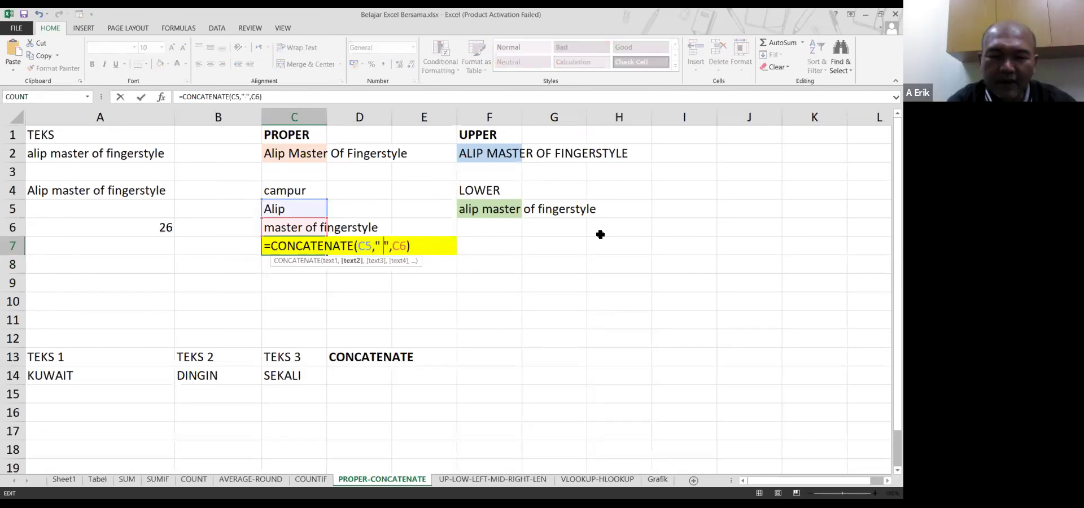
{"action": "key", "text": "Return"}
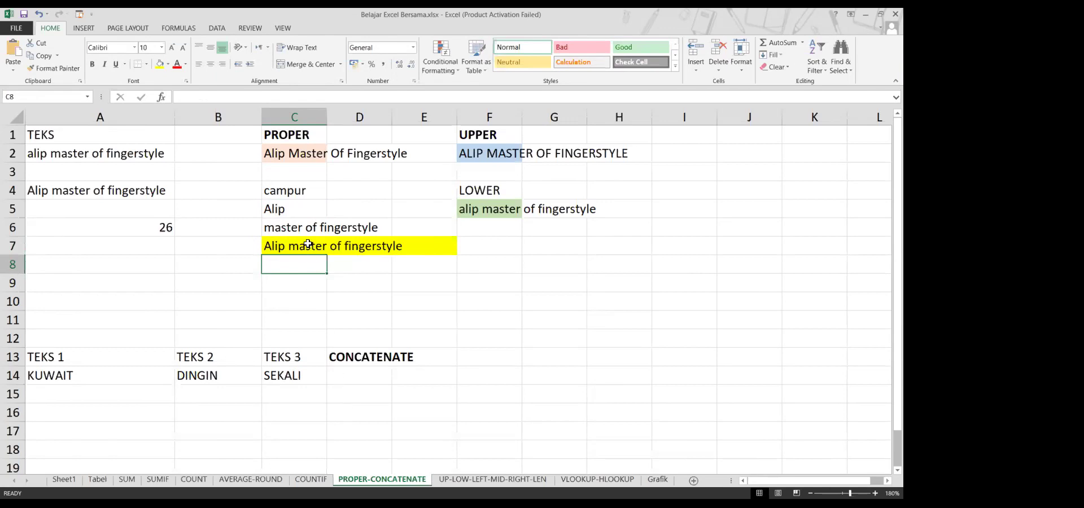
Review the formulas in C5, C6 and the finished C7
{"action": "left_click", "coordinate": [272, 209]}
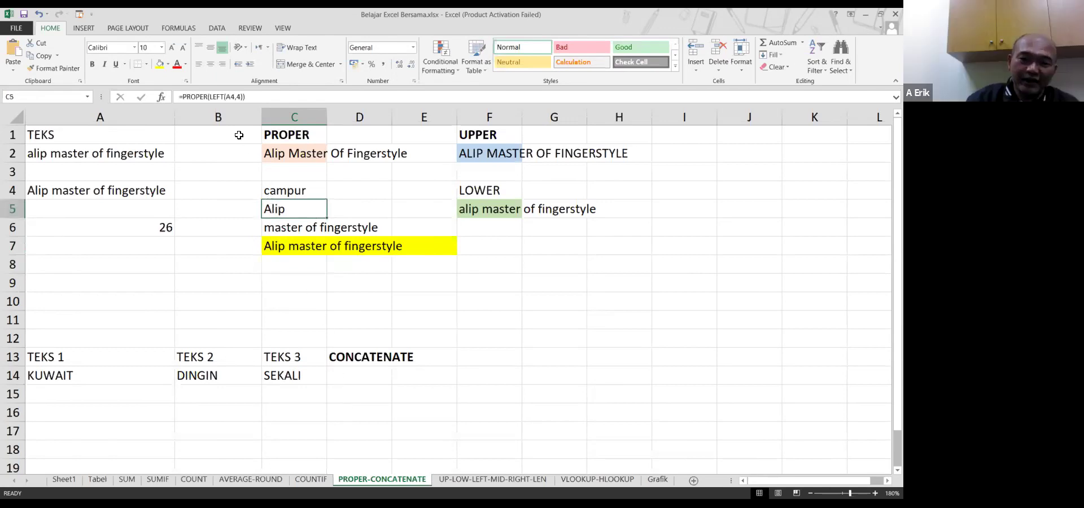
{"action": "left_click", "coordinate": [308, 227]}
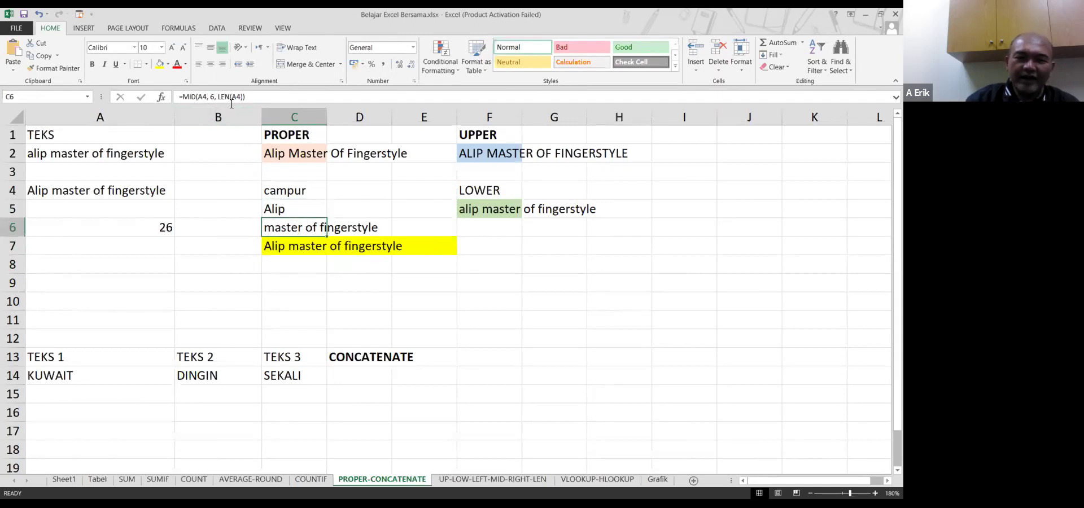
{"action": "left_click", "coordinate": [300, 248]}
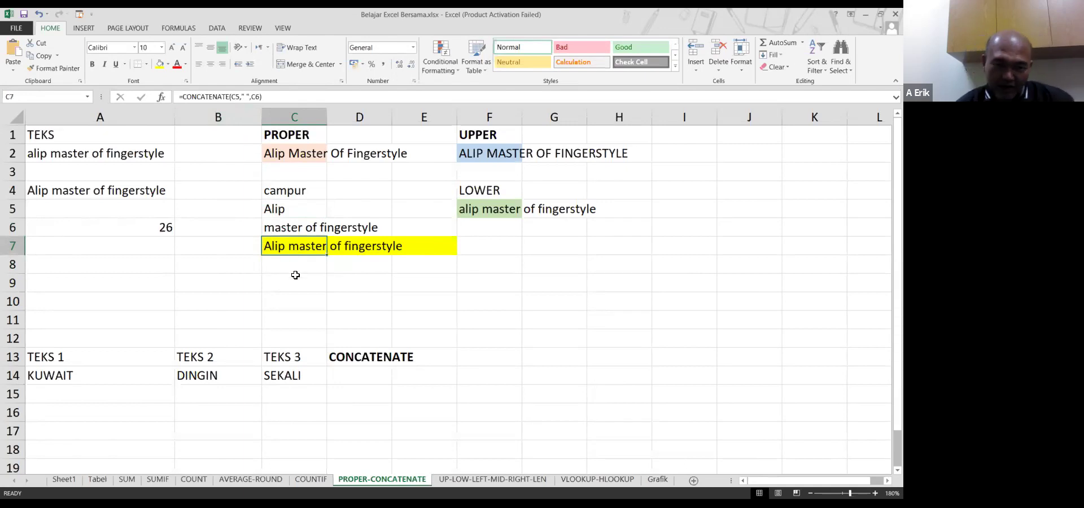
{"action": "left_click", "coordinate": [295, 277]}
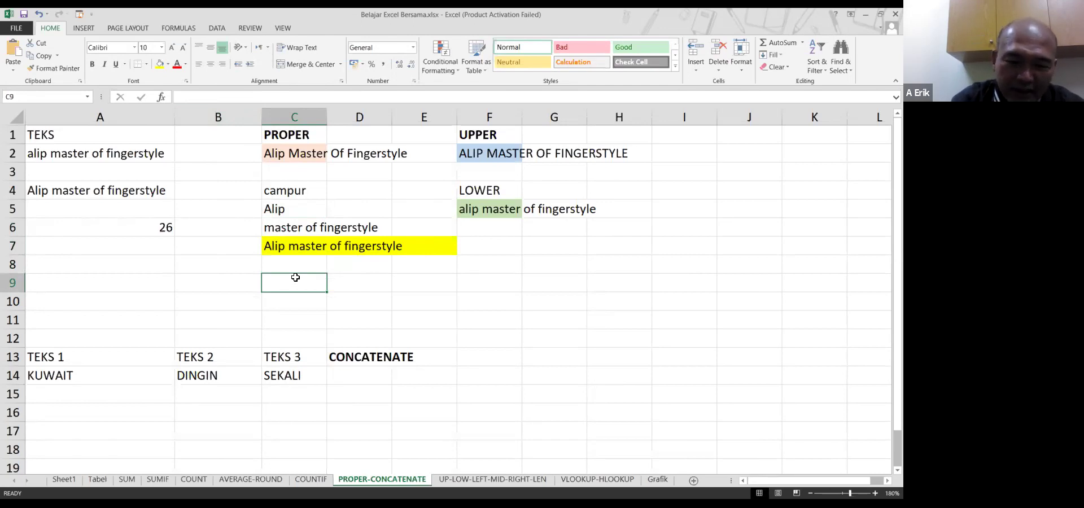
Start a formula in C9 and pick MID from Insert Function's Text category
{"action": "type", "text": "="}
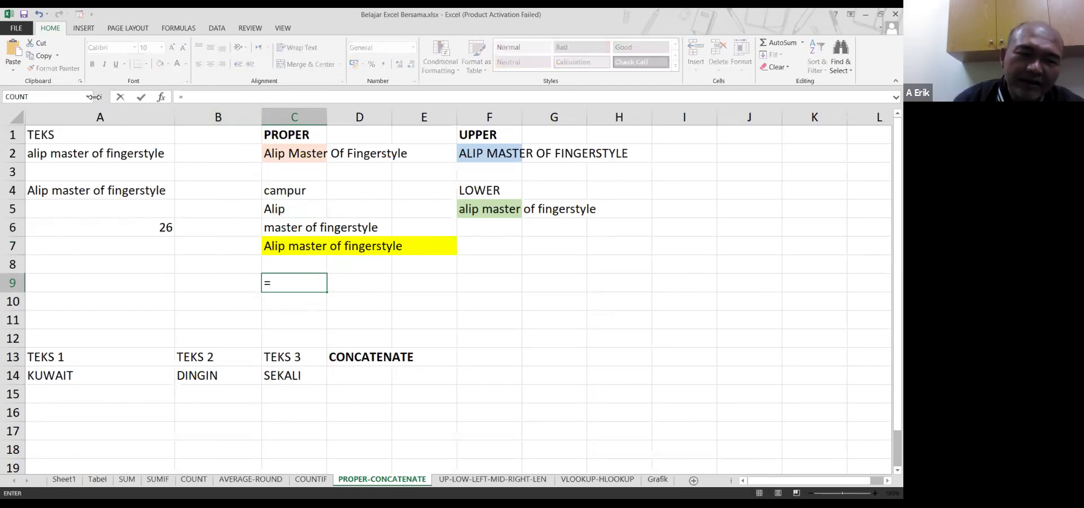
{"action": "left_click", "coordinate": [88, 97]}
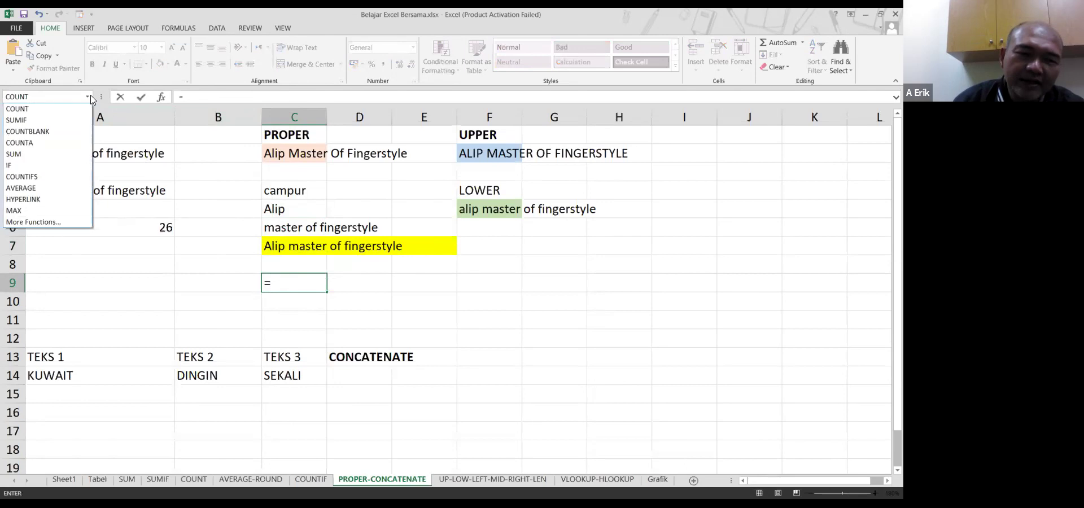
{"action": "left_click", "coordinate": [58, 222]}
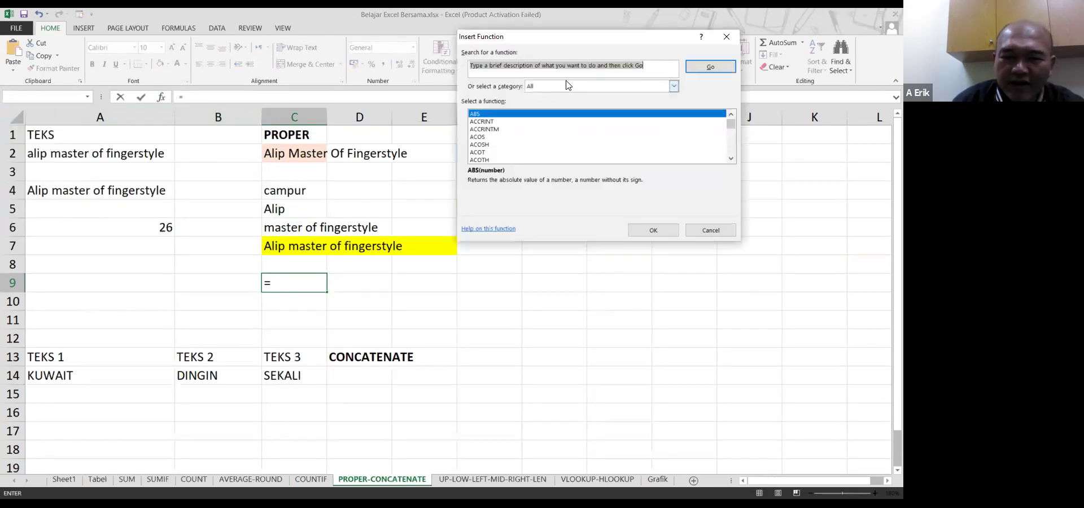
{"action": "left_click", "coordinate": [568, 86]}
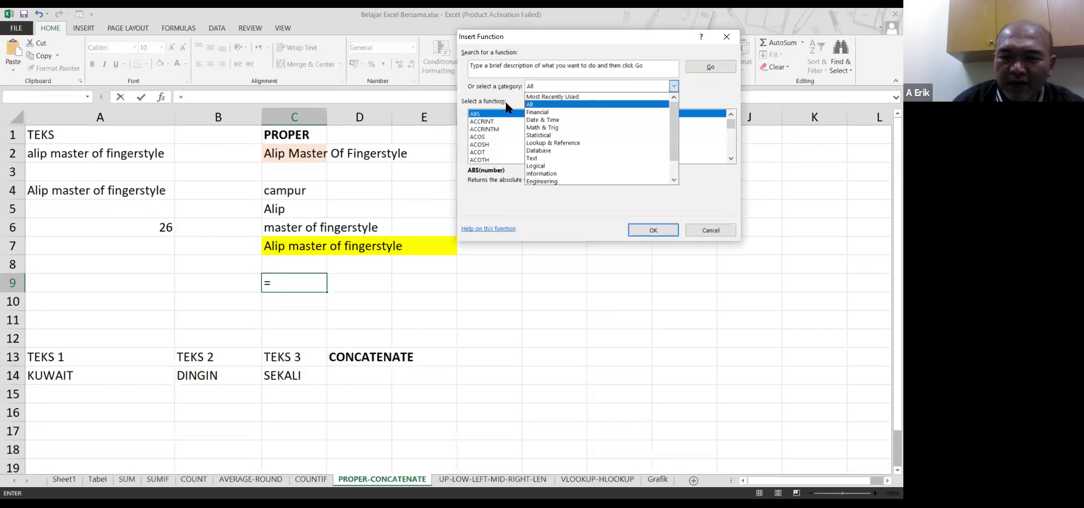
{"action": "left_click_drag", "start_coordinate": [675, 115], "coordinate": [676, 135]}
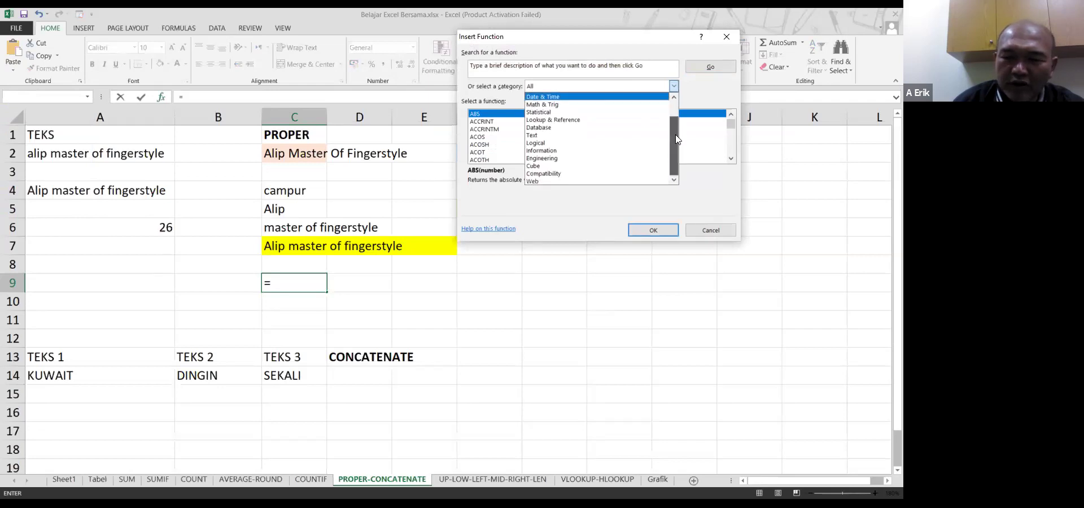
{"action": "left_click", "coordinate": [569, 137]}
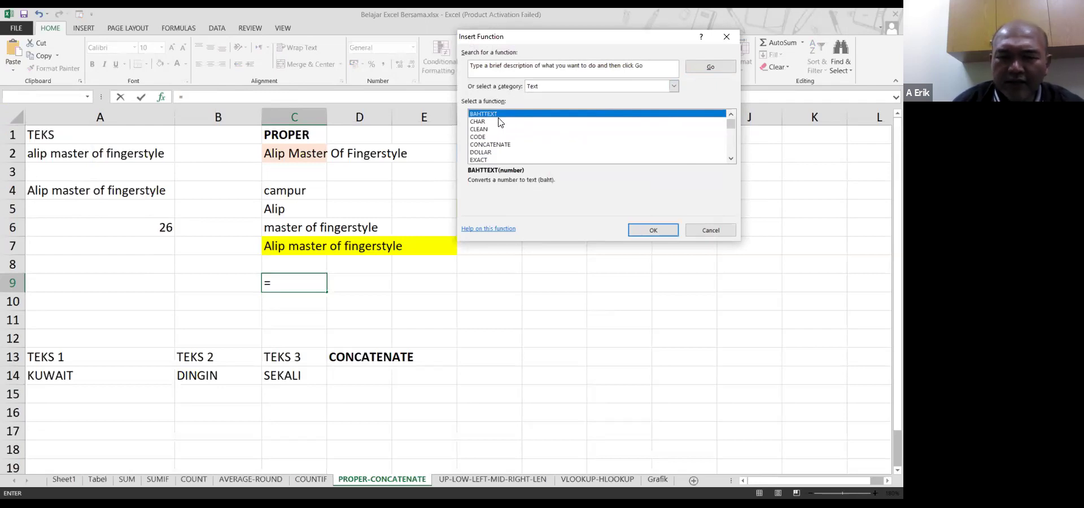
{"action": "key", "text": "Down"}
{"action": "key", "text": "Down"}
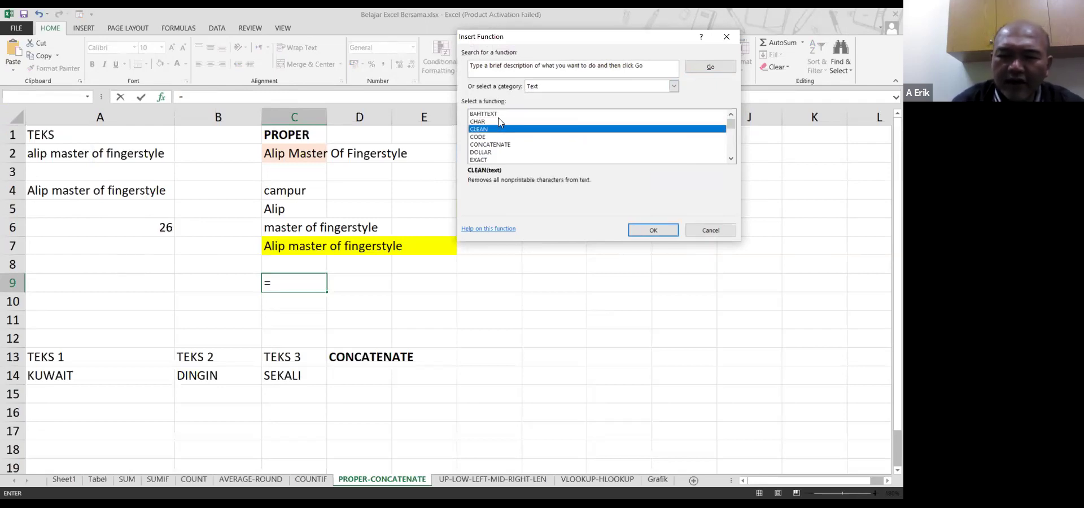
{"action": "key", "text": "Down"}
{"action": "key", "text": "Down"}
{"action": "key", "text": "Down"}
{"action": "key", "text": "Down"}
{"action": "key", "text": "Down"}
{"action": "key", "text": "Down"}
{"action": "key", "text": "Down"}
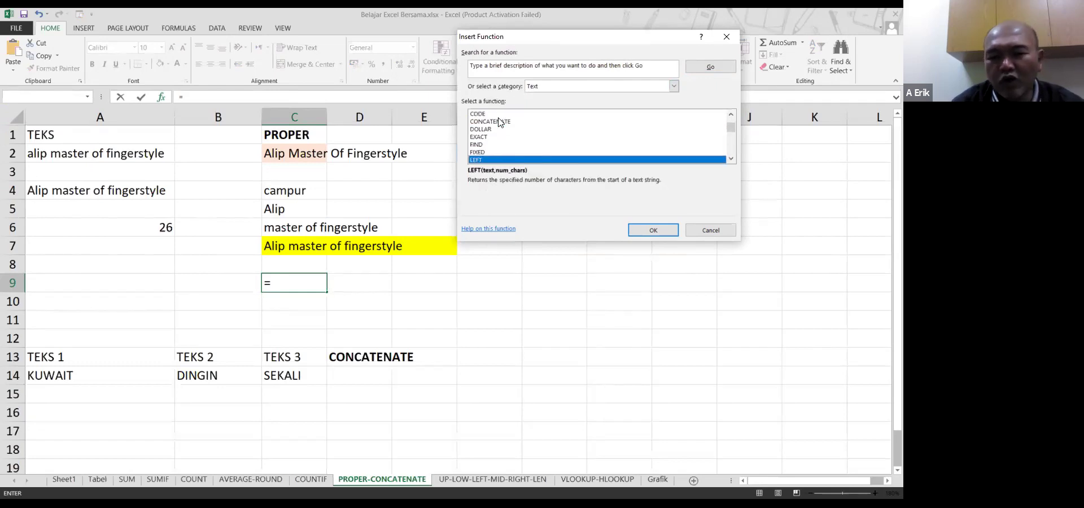
{"action": "key", "text": "Down"}
{"action": "key", "text": "Down"}
{"action": "key", "text": "Up"}
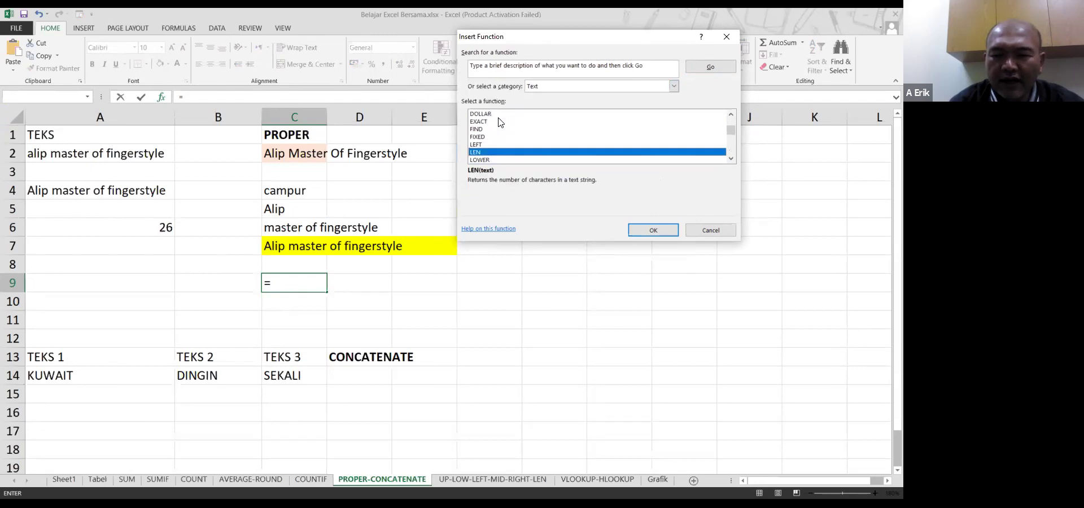
{"action": "key", "text": "Down"}
{"action": "key", "text": "Down"}
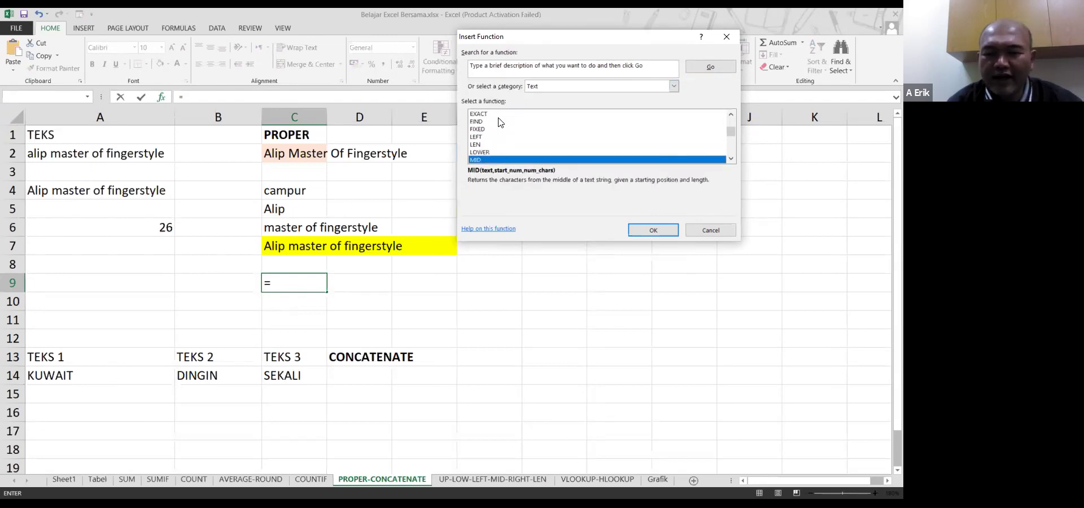
{"action": "key", "text": "Return"}
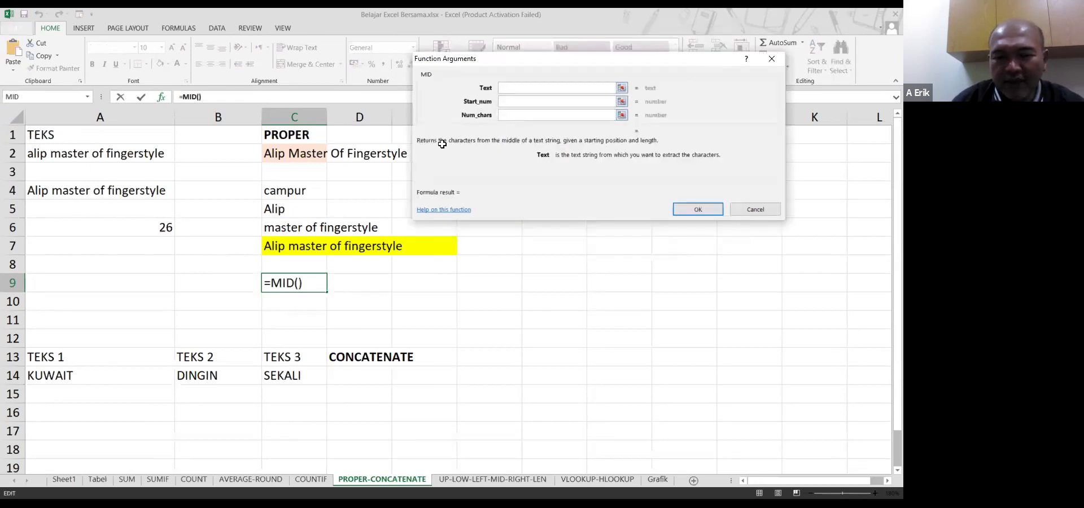
Give MID the arguments A4, 10 and 5 so C9 shows 'er of'
{"action": "left_click", "coordinate": [43, 189]}
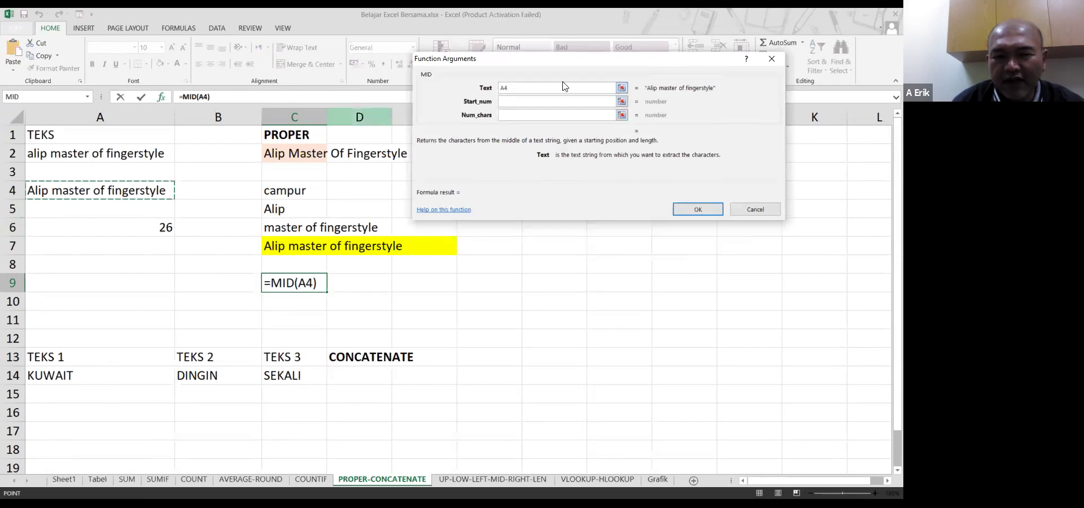
{"action": "left_click", "coordinate": [569, 102]}
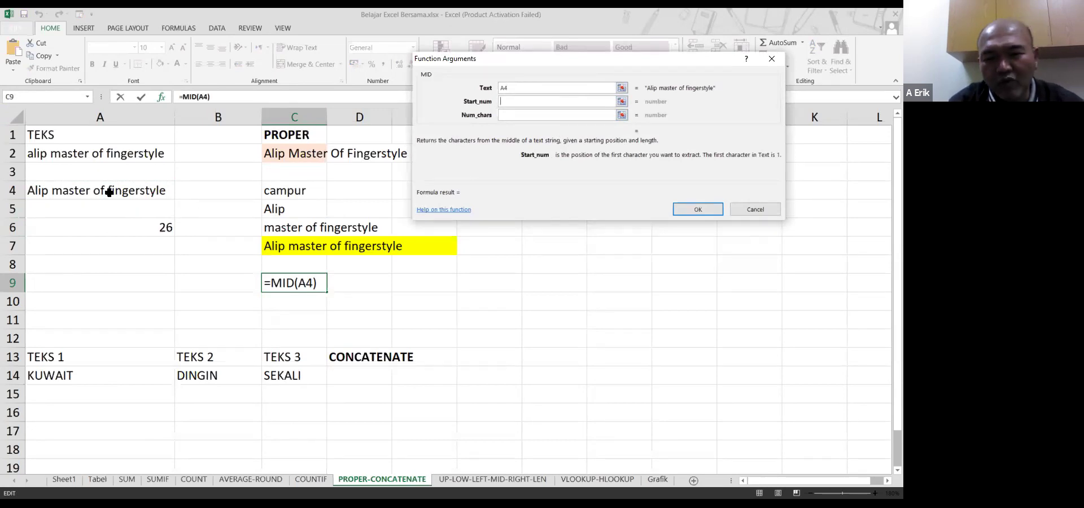
{"action": "type", "text": "10"}
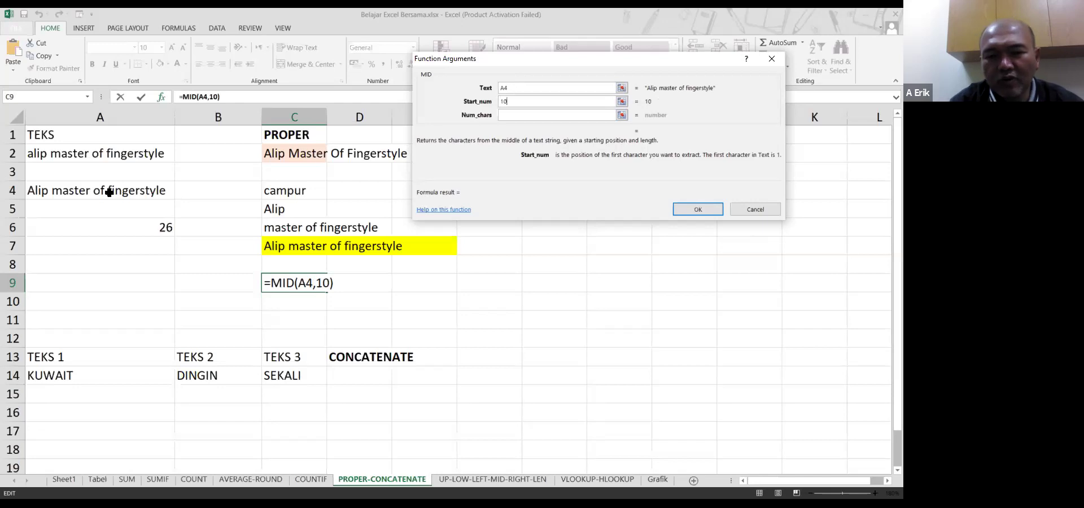
{"action": "left_click", "coordinate": [530, 116]}
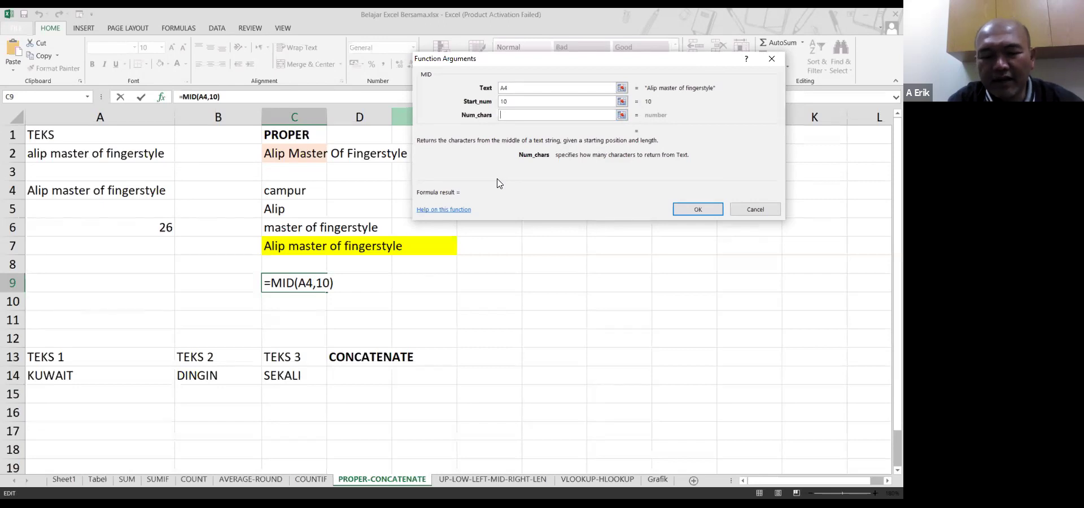
{"action": "type", "text": "5"}
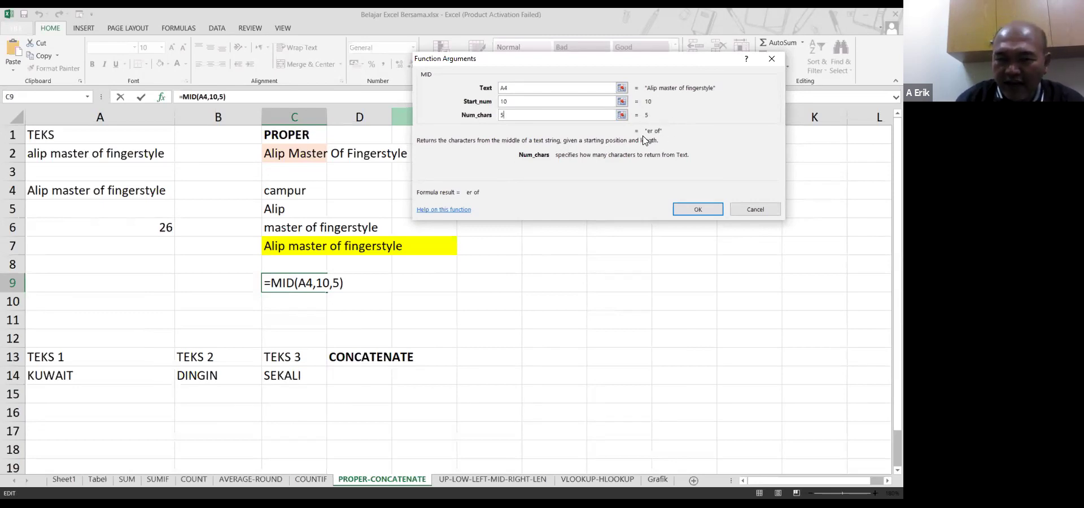
{"action": "left_click", "coordinate": [686, 210]}
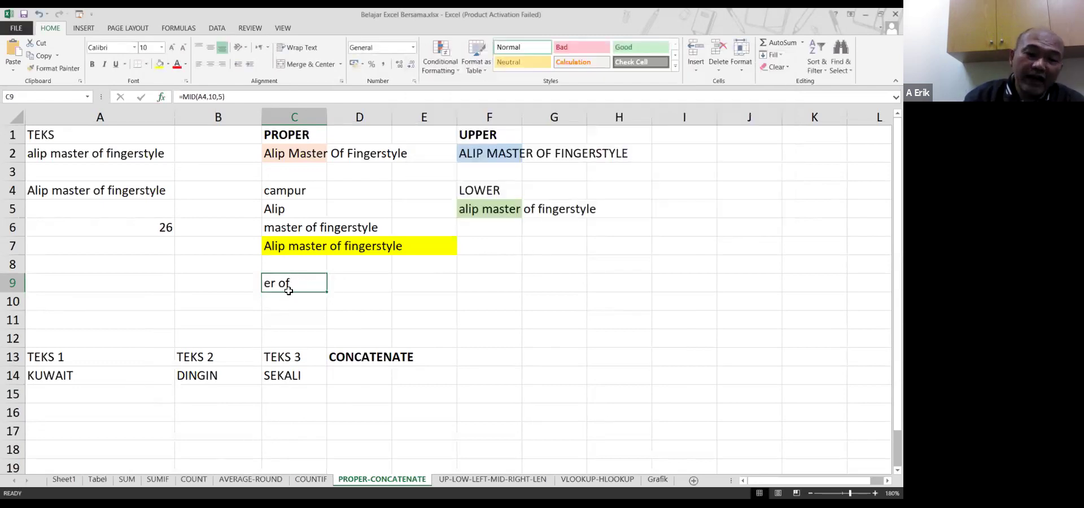
Insert a space after 'A4,' in C9's formula, giving =MID(A4, 10,5)
{"action": "left_click", "coordinate": [239, 96]}
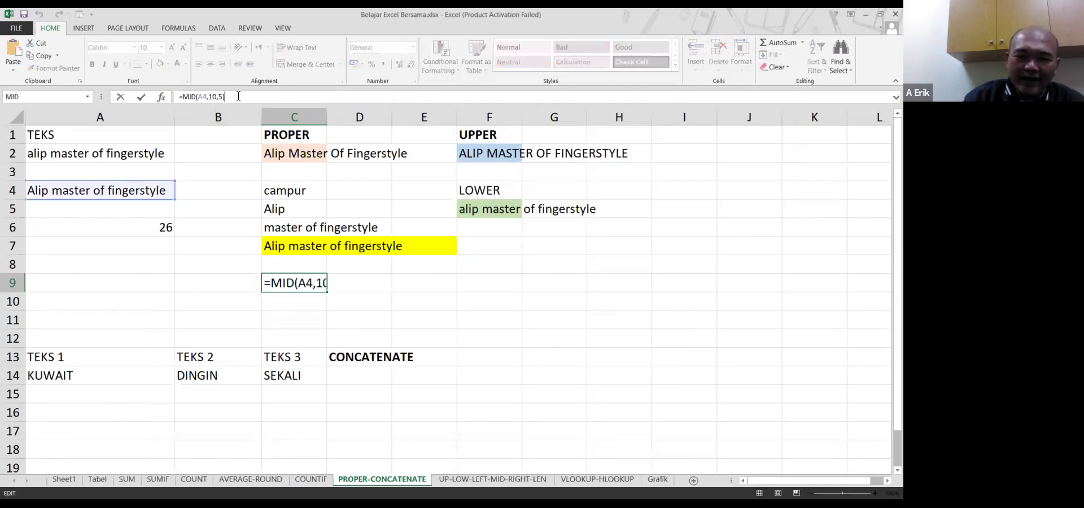
{"action": "left_click", "coordinate": [292, 282]}
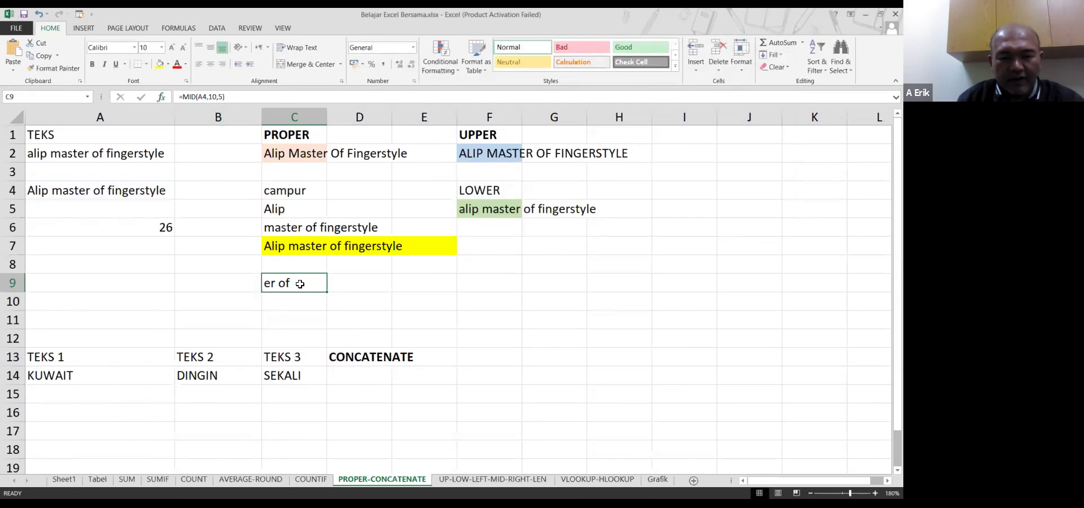
{"action": "double_click", "coordinate": [308, 282]}
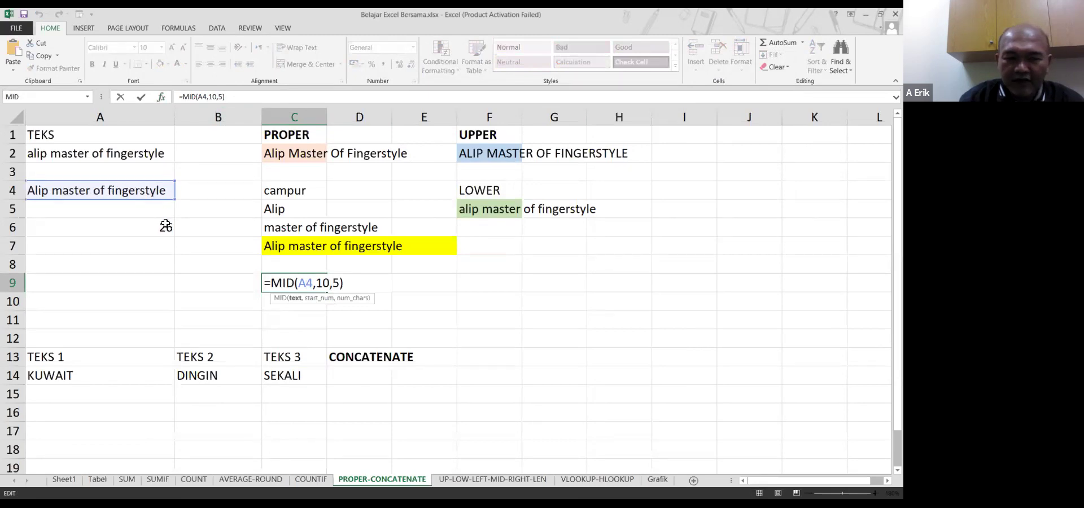
{"action": "left_click", "coordinate": [320, 282]}
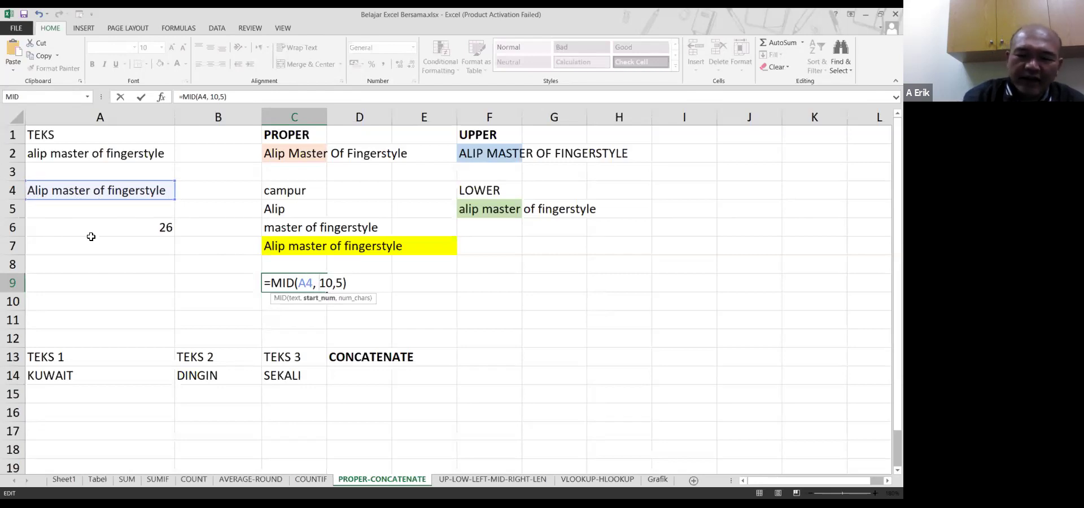
{"action": "key", "text": "Return"}
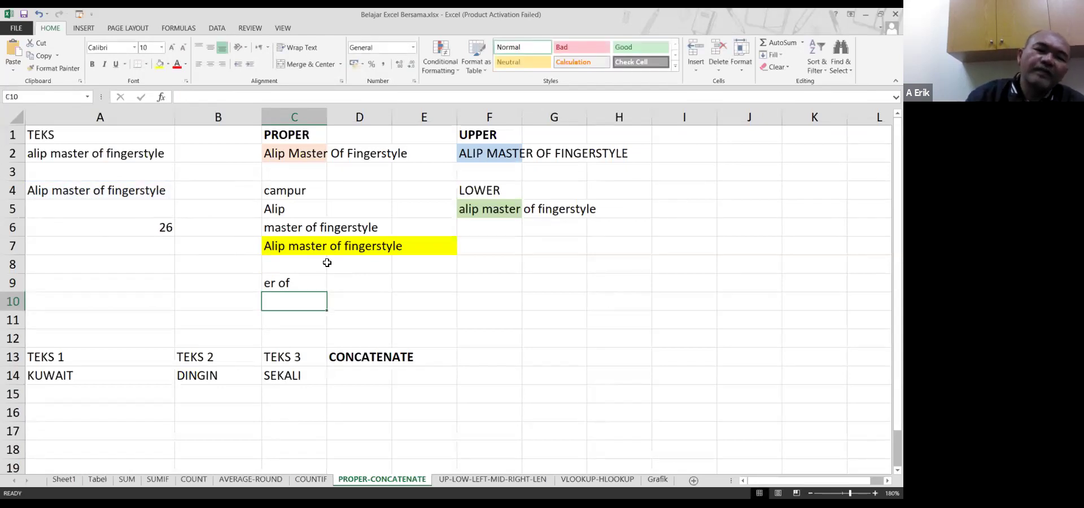
Add a space before the 5 in C9's formula so it reads =MID(A4, 10, 5)
{"action": "left_click", "coordinate": [320, 283]}
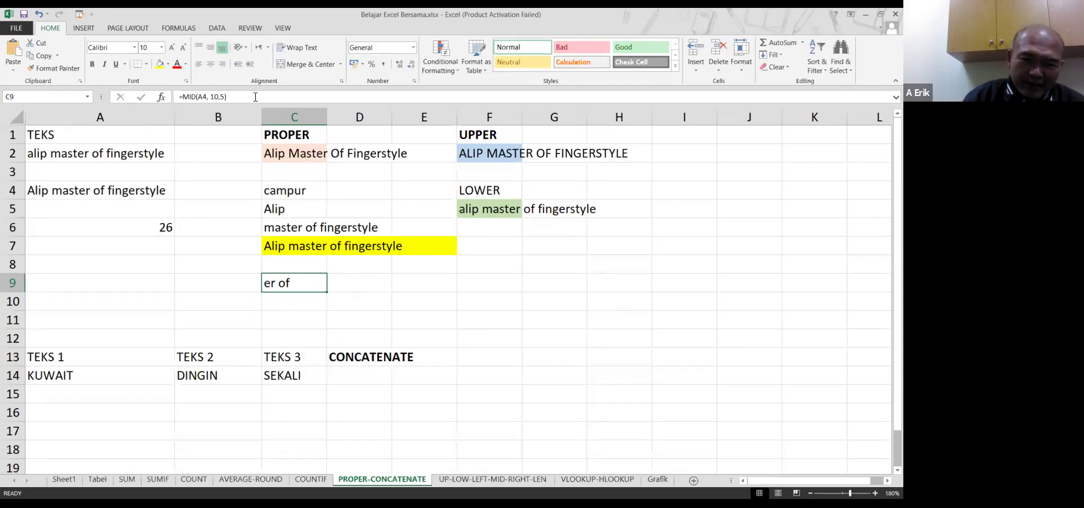
{"action": "left_click", "coordinate": [270, 96]}
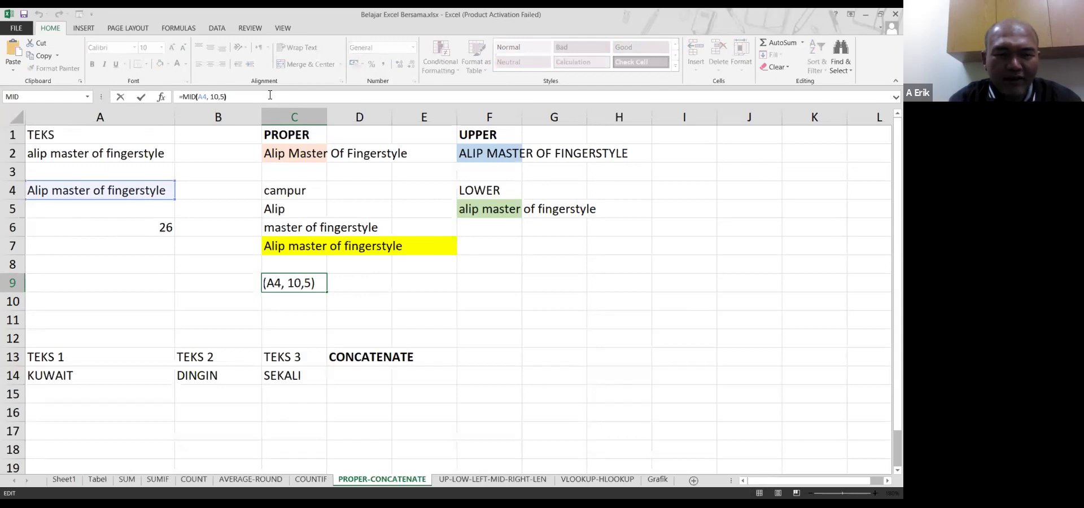
{"action": "type", "text": "v"}
{"action": "key", "text": "BackSpace"}
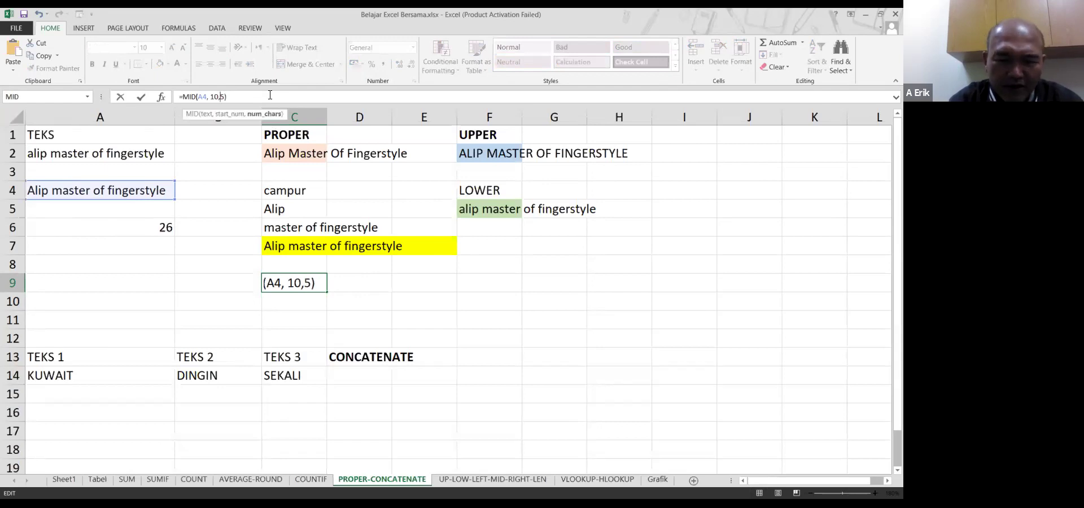
{"action": "key", "text": "Return"}
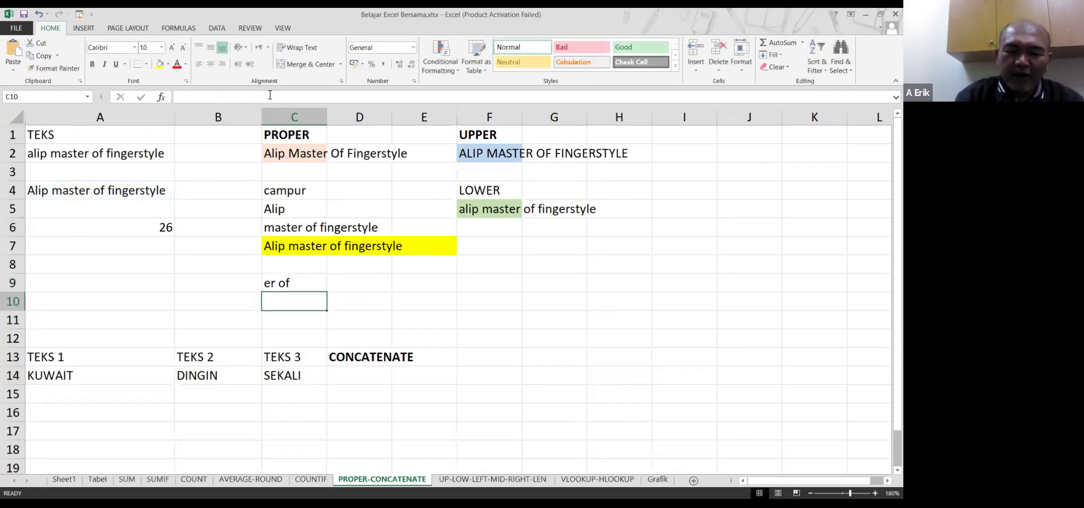
{"action": "key", "text": "Up"}
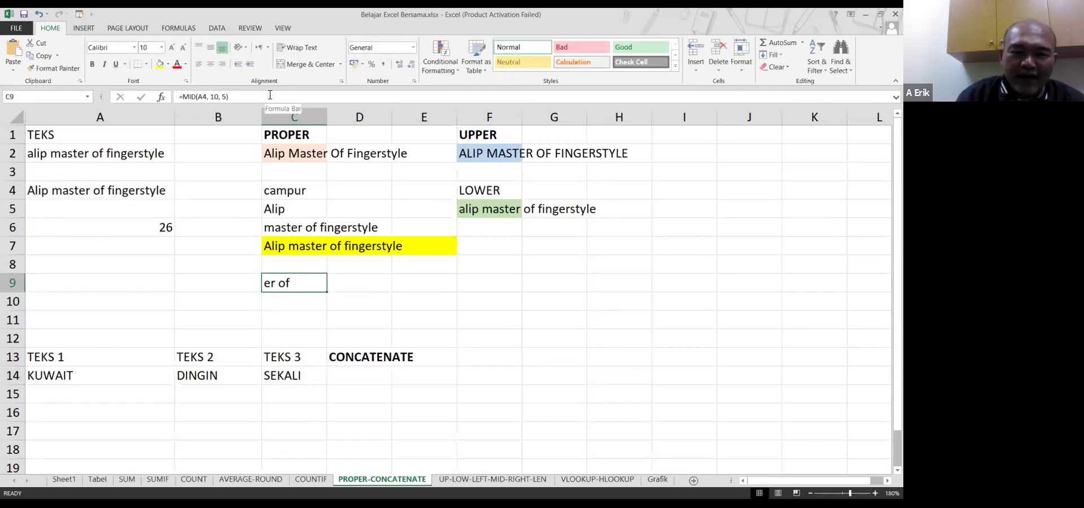
{"action": "left_click", "coordinate": [270, 94]}
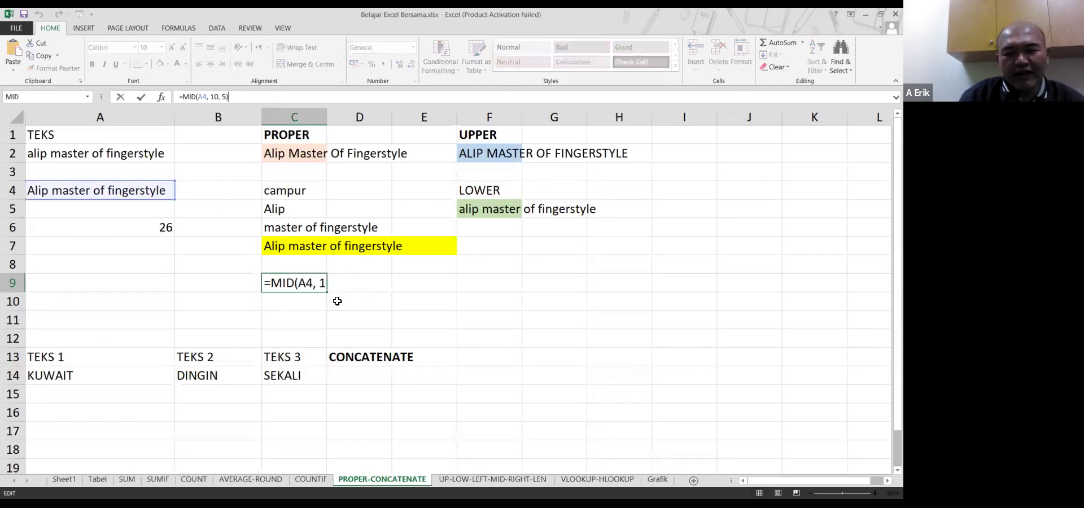
{"action": "key", "text": "Return"}
{"action": "left_click", "coordinate": [310, 287]}
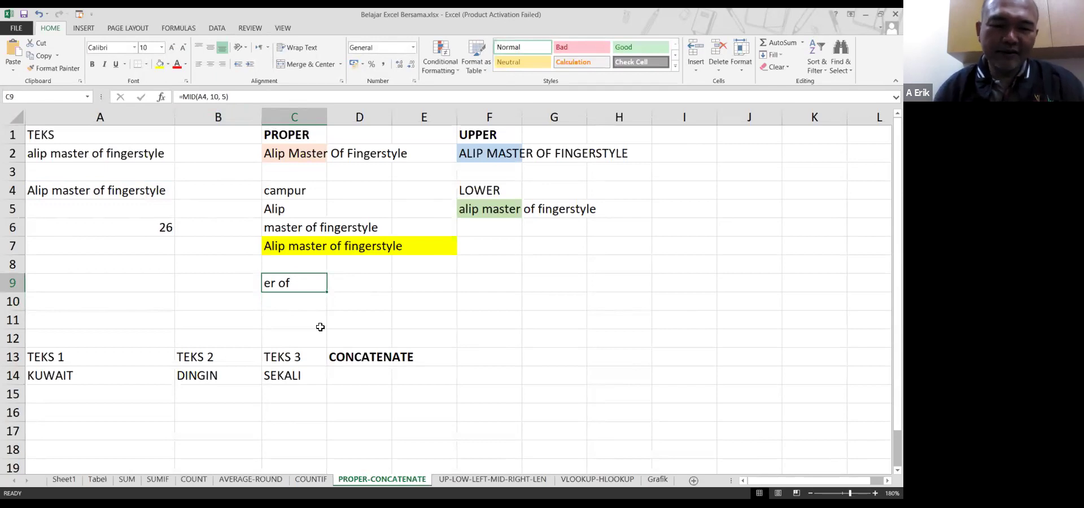
{"action": "left_click", "coordinate": [154, 233]}
Delete the 26 from A6 and check C7's =CONCATENATE(C5," ",C6) formula
{"action": "key", "text": "Delete"}
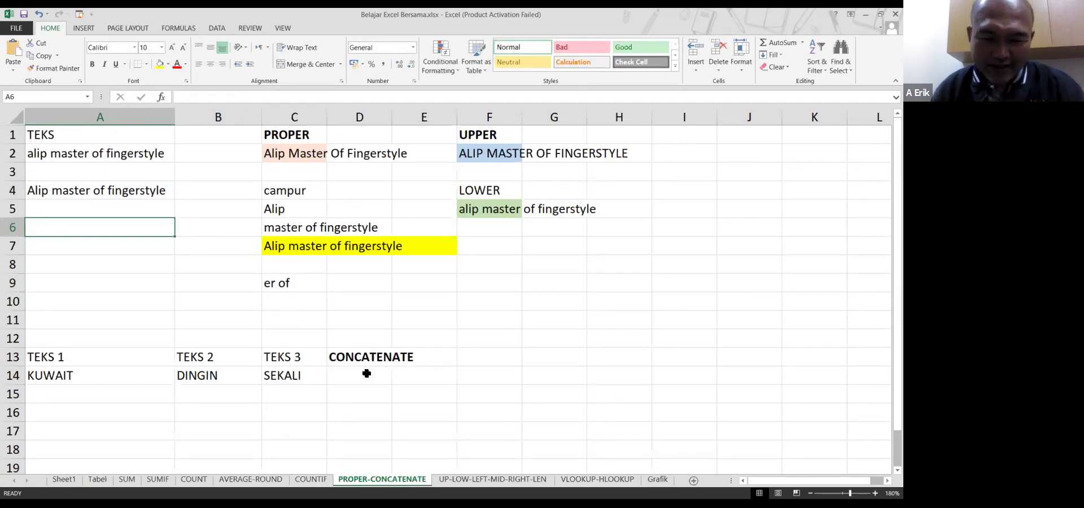
{"action": "left_click", "coordinate": [365, 369]}
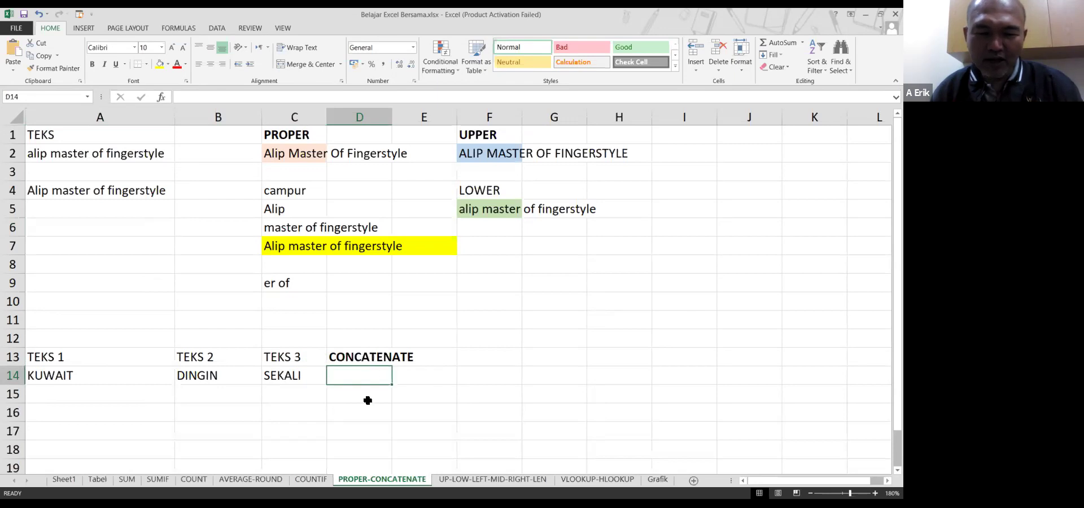
{"action": "left_click", "coordinate": [286, 244]}
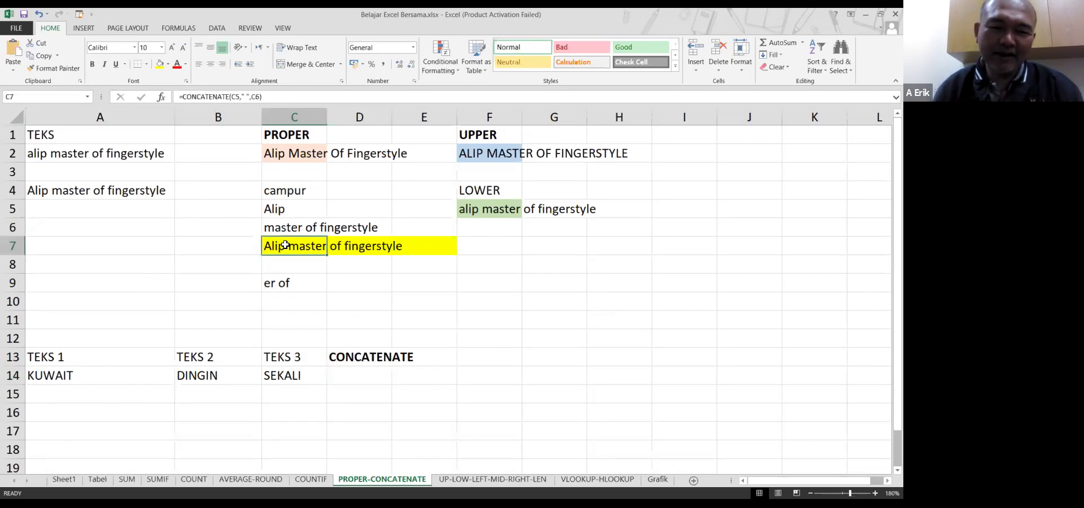
{"action": "left_click", "coordinate": [366, 375]}
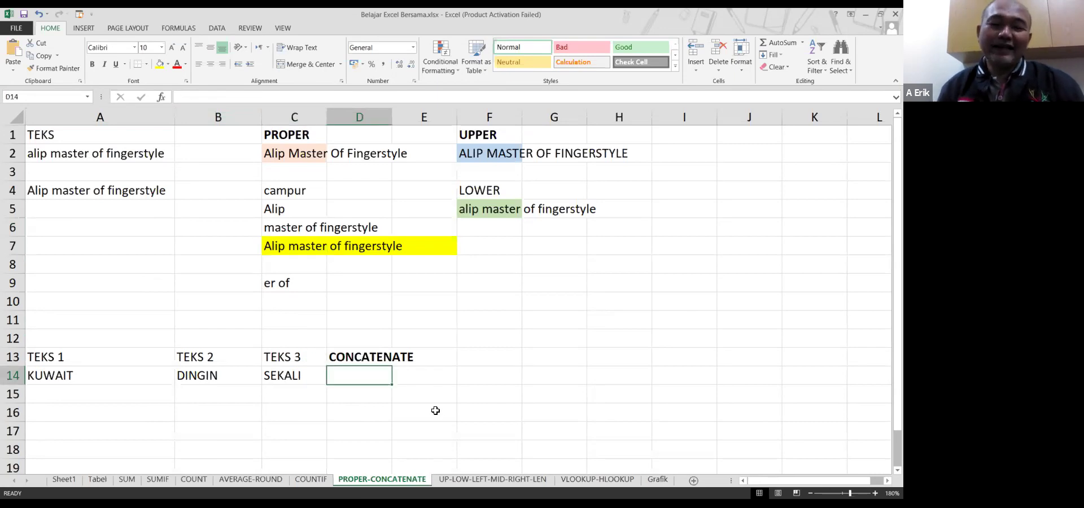
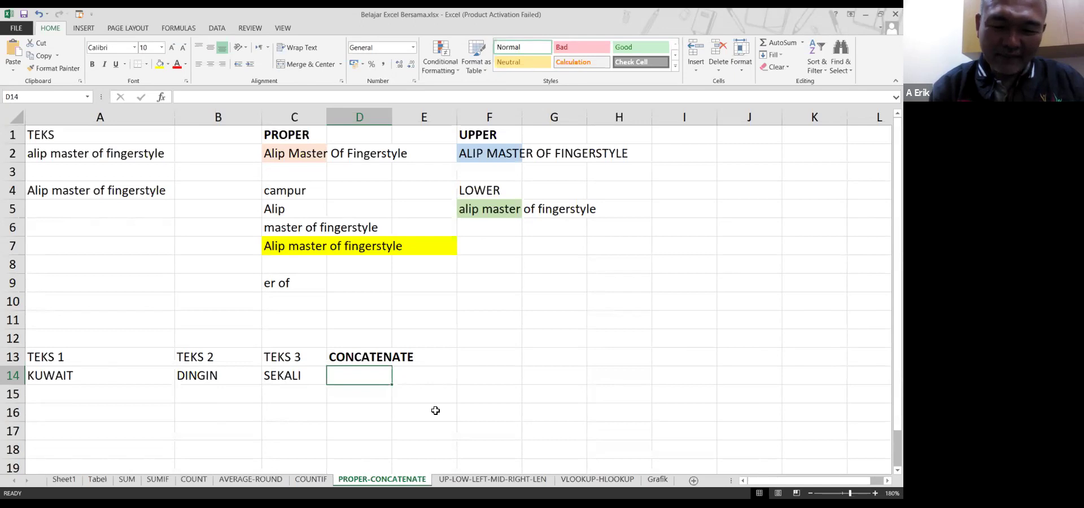
Enter =CONCATENATE(A14,B14,C14) in D14 so it shows KUWAITDINGINSEKALI
{"action": "type", "text": "=concatenate"}
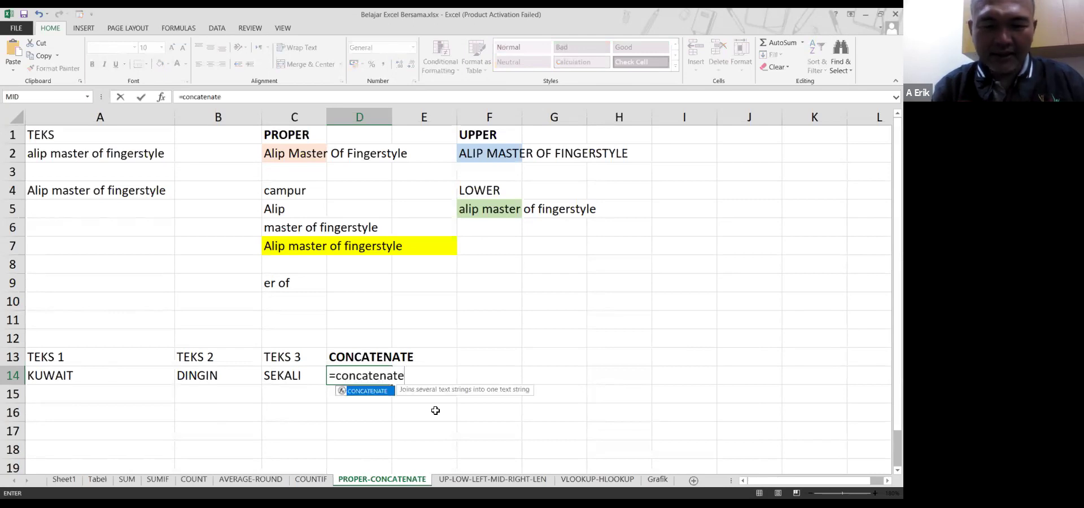
{"action": "type", "text": "("}
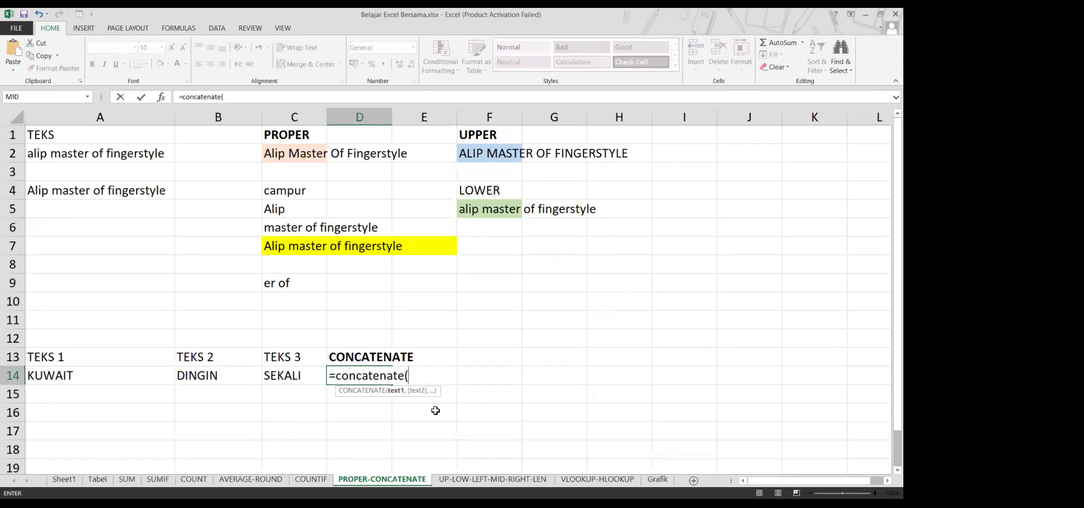
{"action": "left_click", "coordinate": [68, 377]}
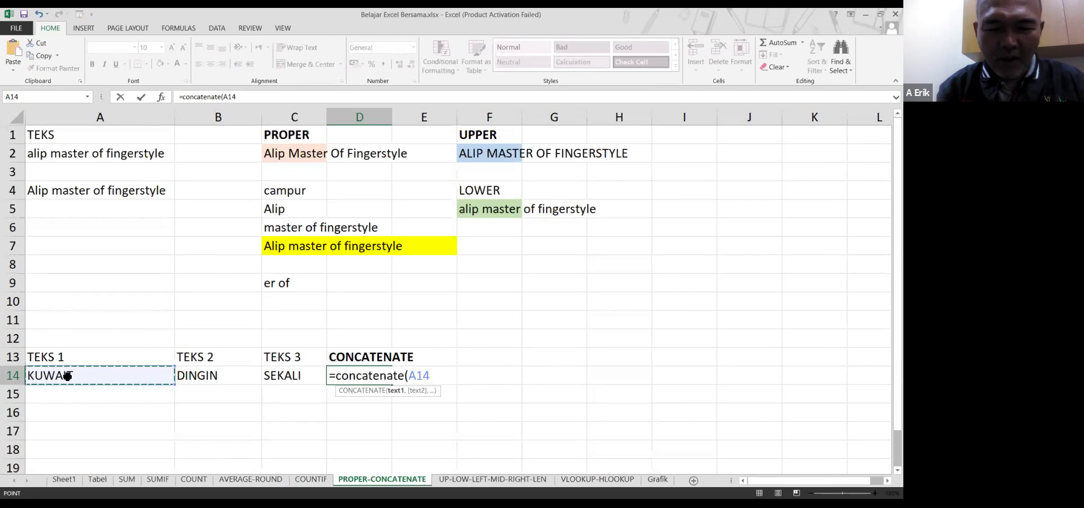
{"action": "type", "text": ","}
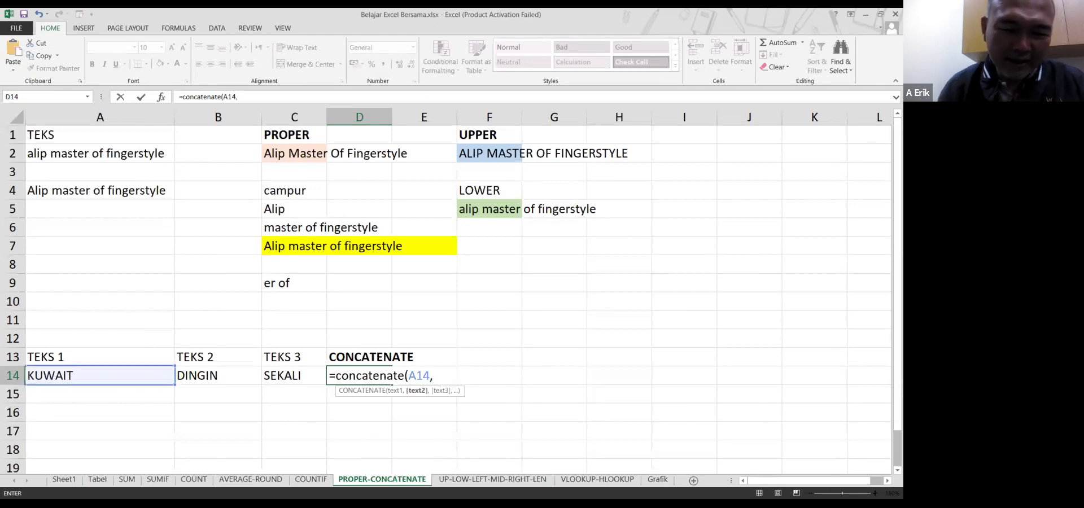
{"action": "left_click", "coordinate": [214, 376]}
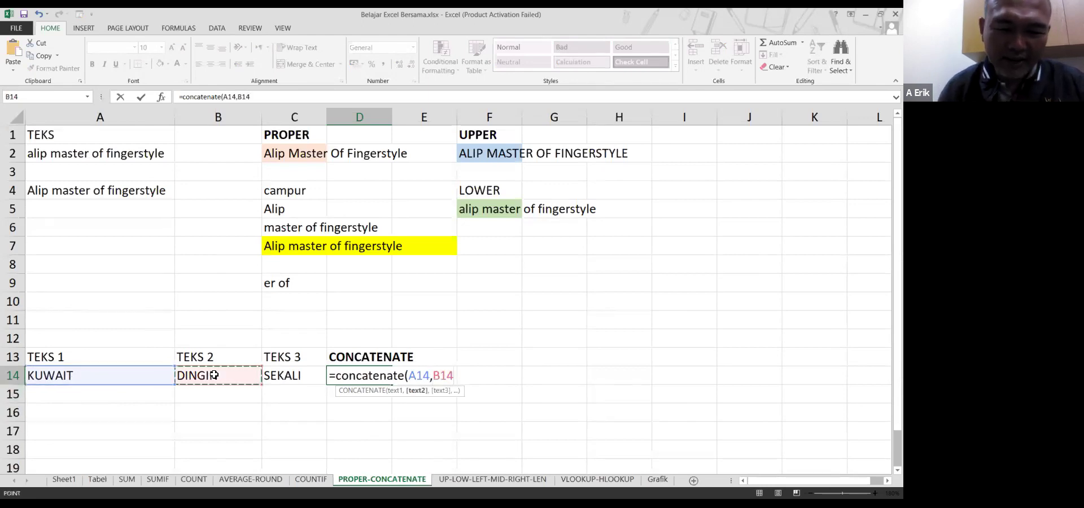
{"action": "type", "text": ","}
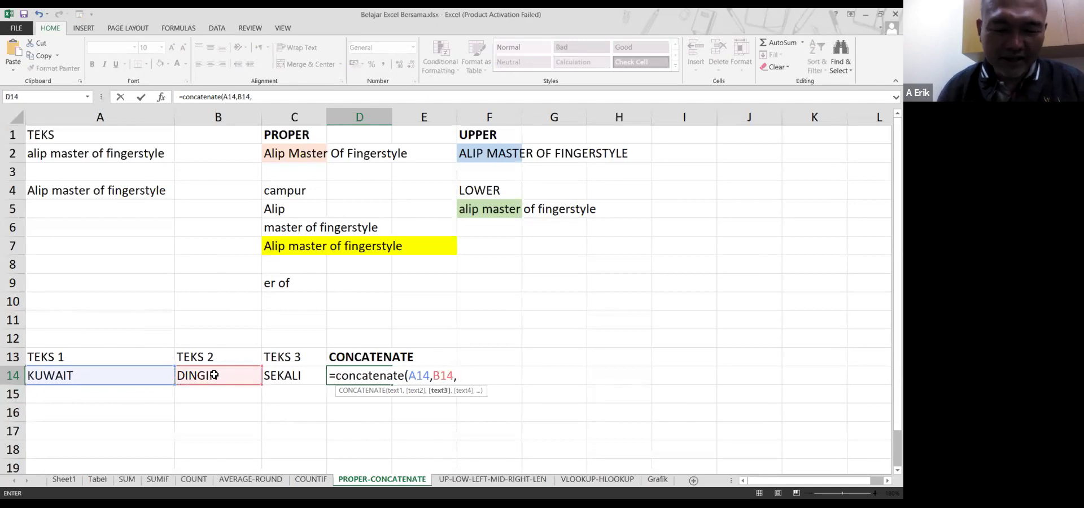
{"action": "left_click", "coordinate": [306, 380]}
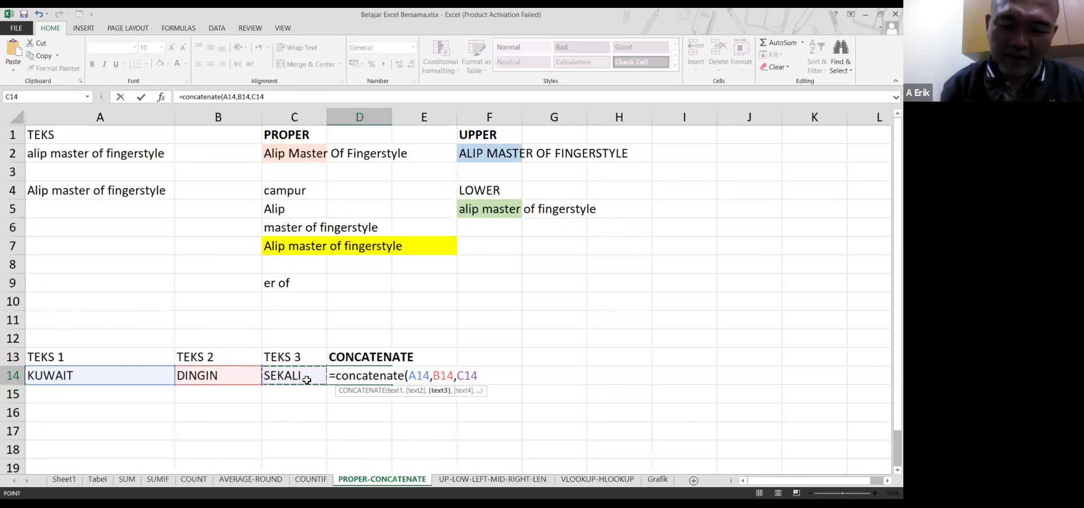
{"action": "type", "text": ")"}
{"action": "key", "text": "Return"}
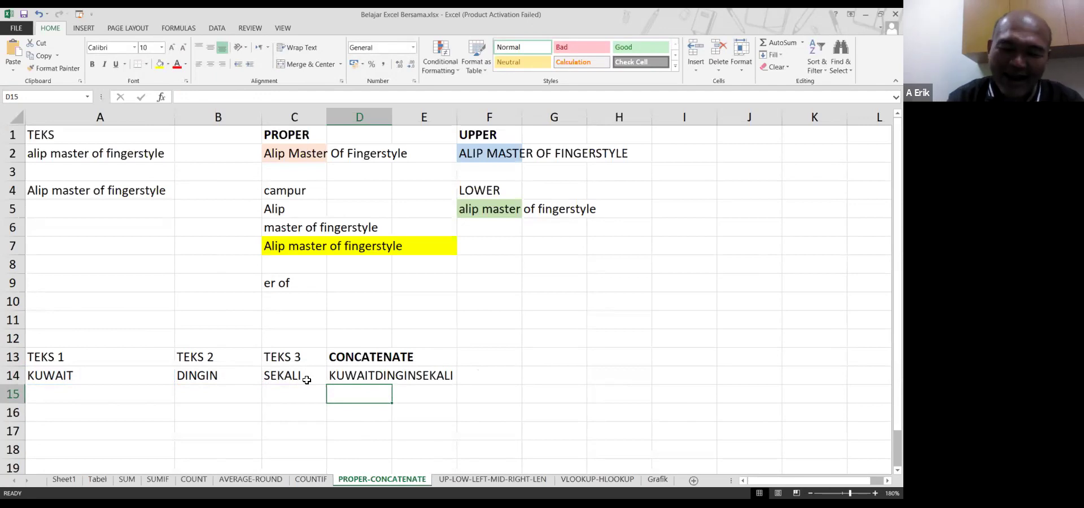
{"action": "key", "text": "Up"}
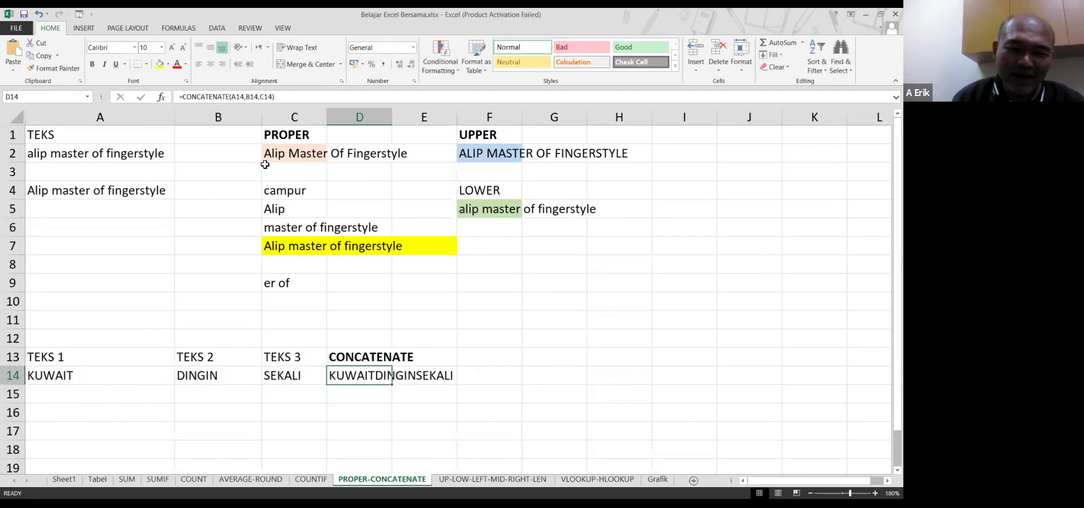
Insert " " separator arguments between A14, B14 and C14 in D14's CONCATENATE formula
{"action": "double_click", "coordinate": [371, 378]}
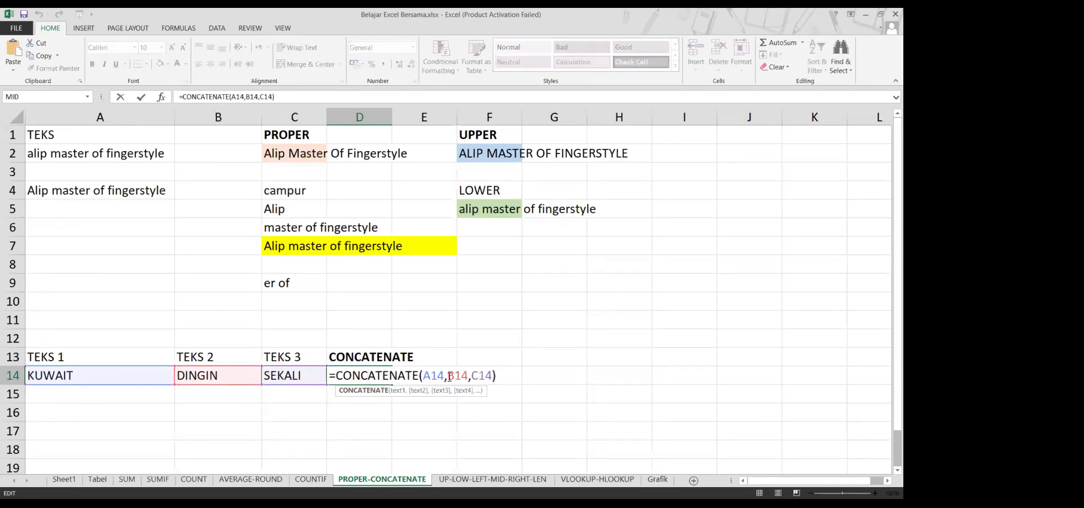
{"action": "left_click", "coordinate": [448, 376]}
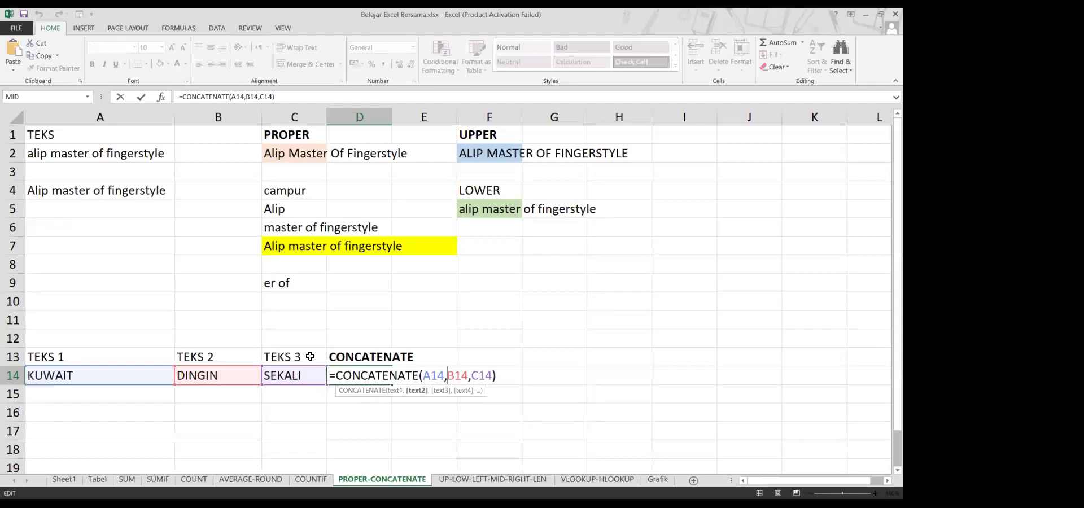
{"action": "type", "text": "\" "}
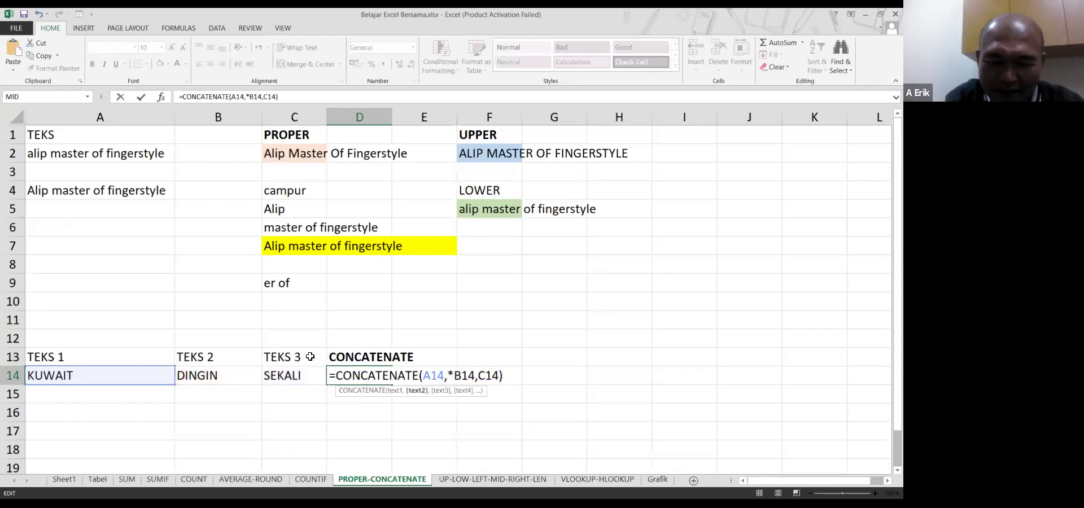
{"action": "type", "text": "\""}
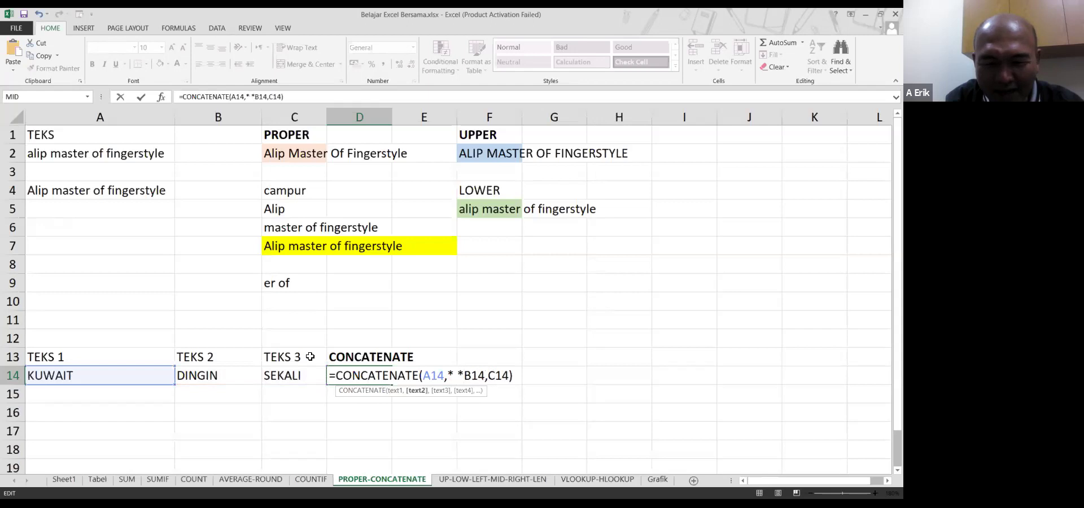
{"action": "type", "text": ","}
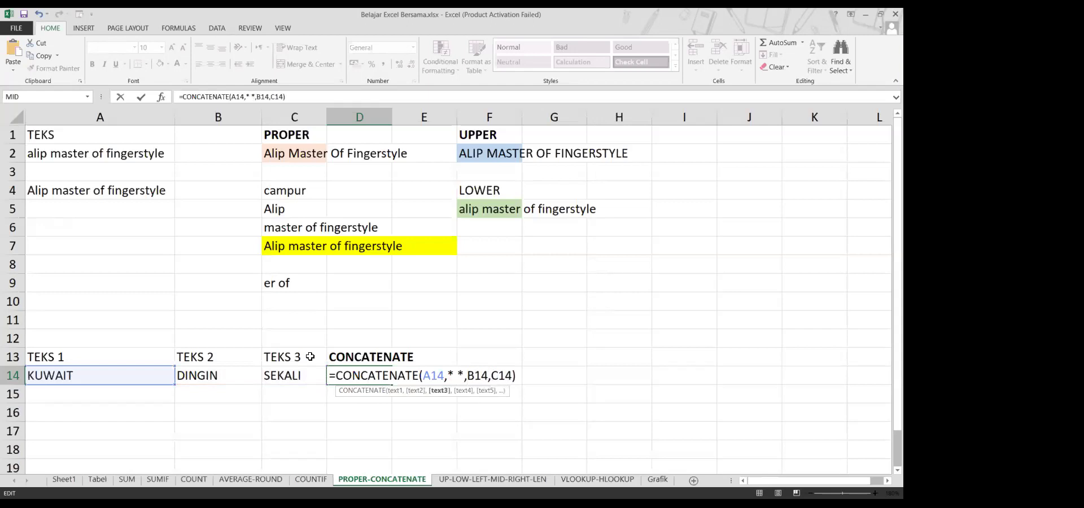
{"action": "key", "text": "Right"}
{"action": "key", "text": "Right"}
{"action": "type", "text": "\" \""}
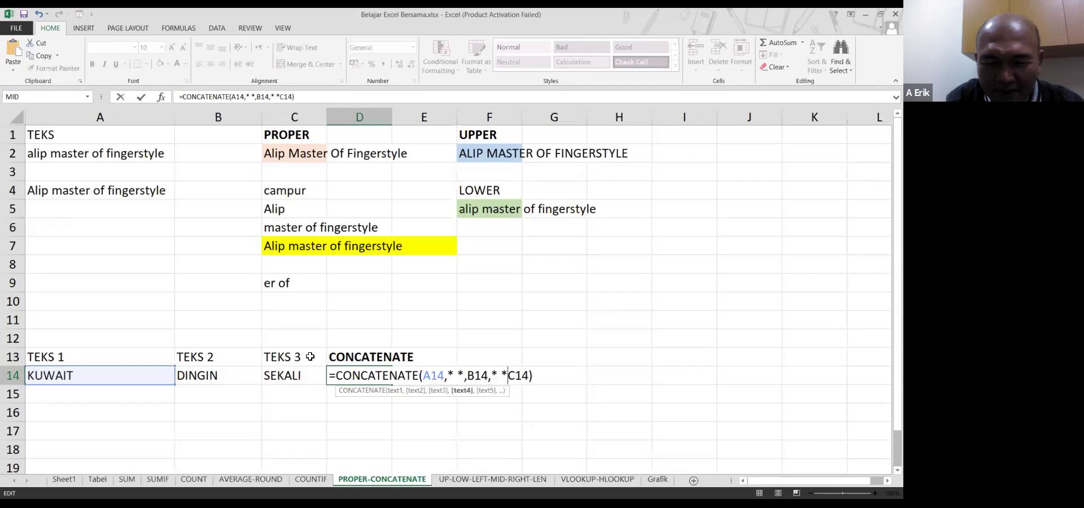
{"action": "type", "text": ","}
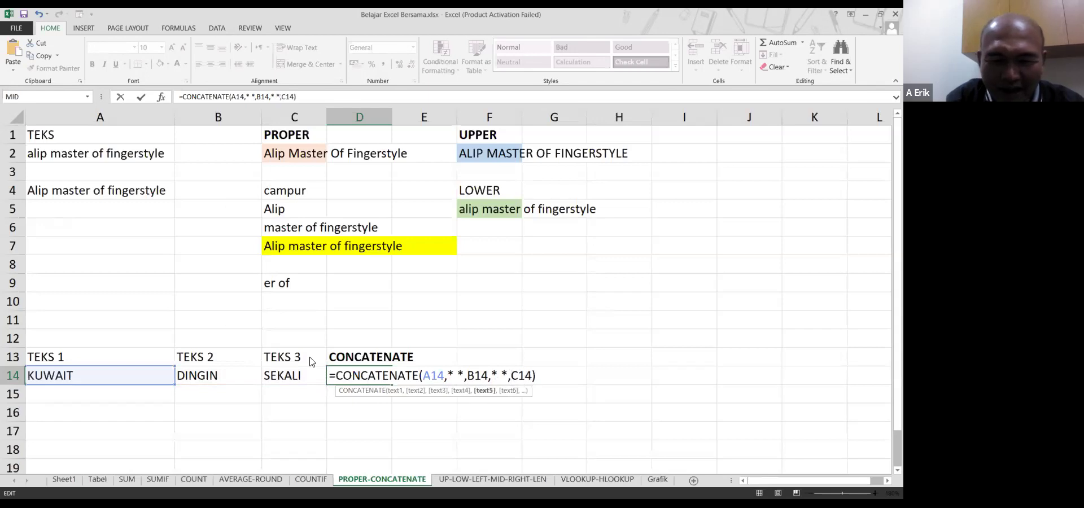
{"action": "key", "text": "Return"}
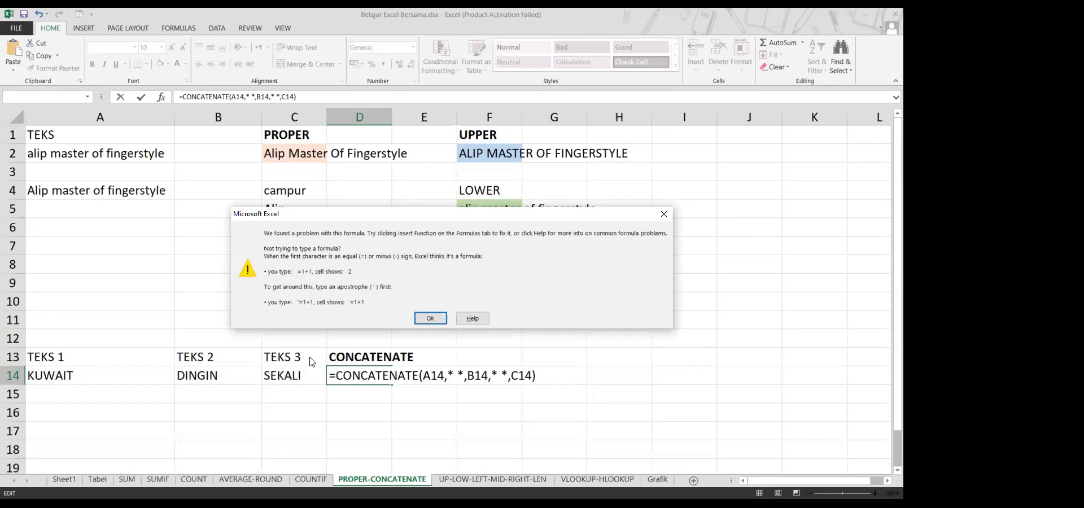
Dismiss the formula error and retype the faulty quote characters so D14 reads KUWAIT DINGIN SEKALI
{"action": "key", "text": "Return"}
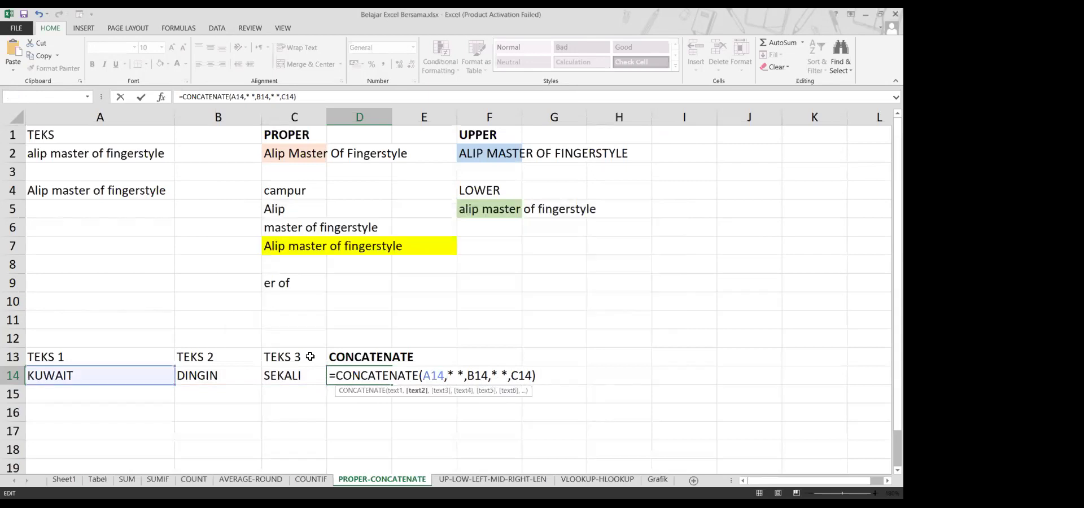
{"action": "key", "text": "shift+Right"}
{"action": "type", "text": "\""}
{"action": "key", "text": "shift+Right"}
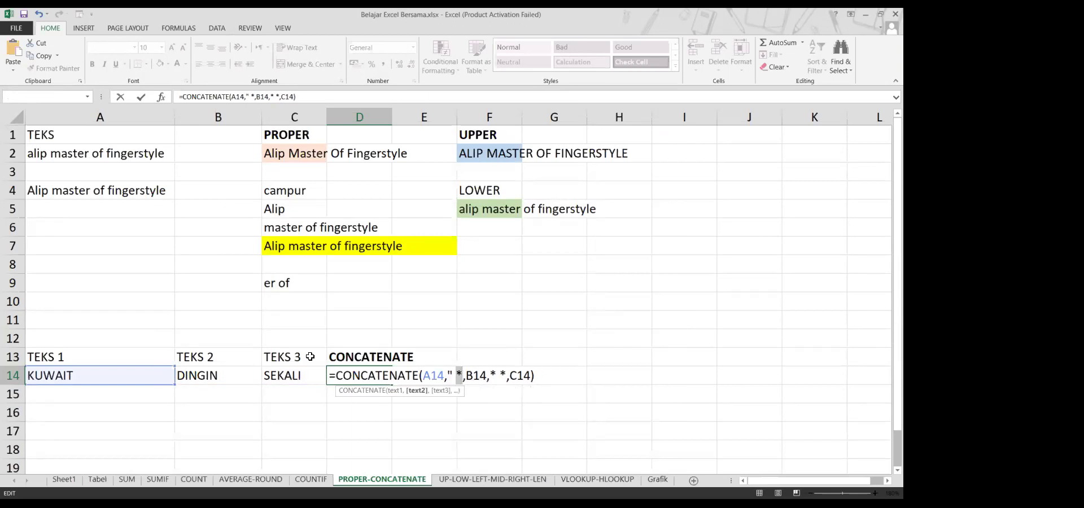
{"action": "type", "text": "\""}
{"action": "key", "text": "Right"}
{"action": "key", "text": "shift+Right"}
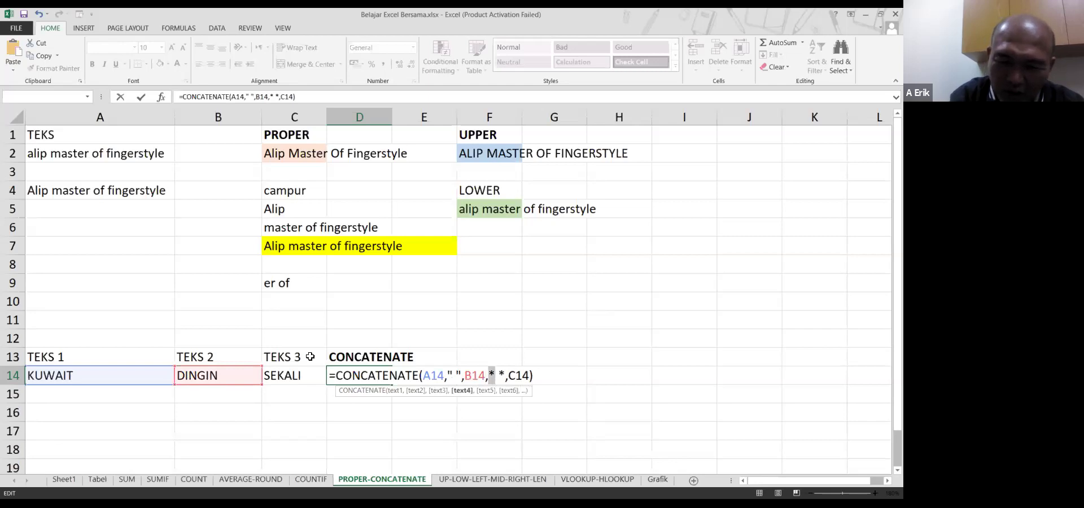
{"action": "type", "text": "\""}
{"action": "key", "text": "shift+Right"}
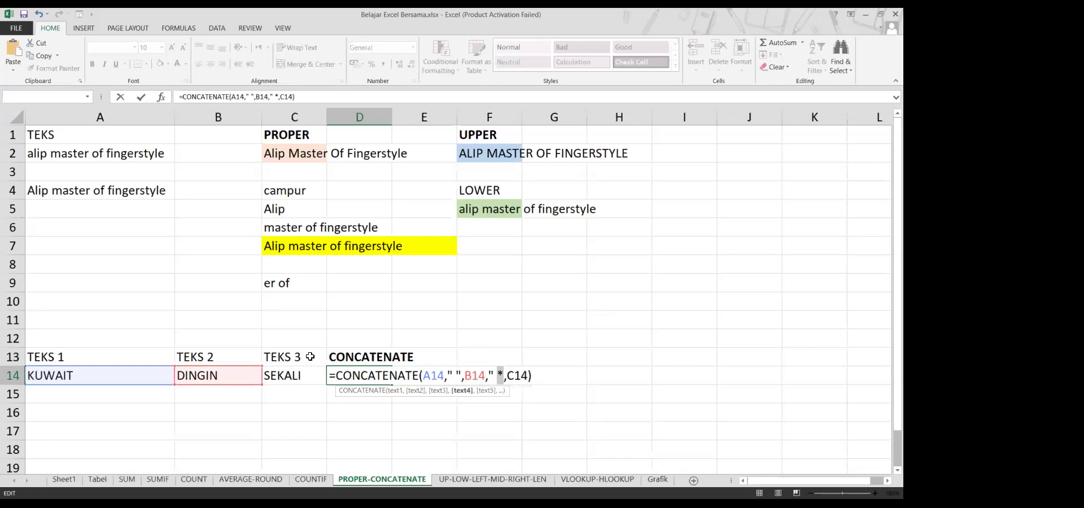
{"action": "type", "text": "\""}
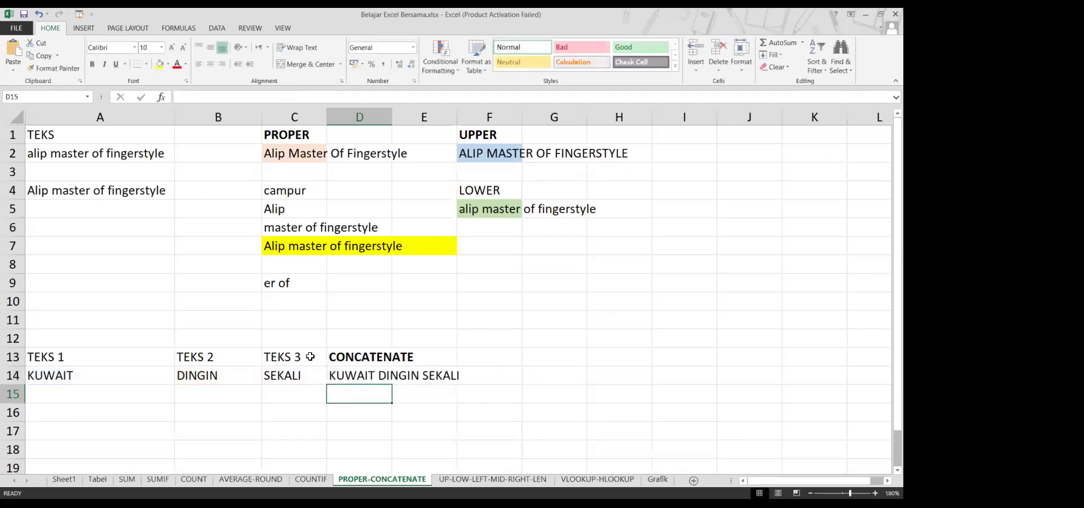
{"action": "key", "text": "Up"}
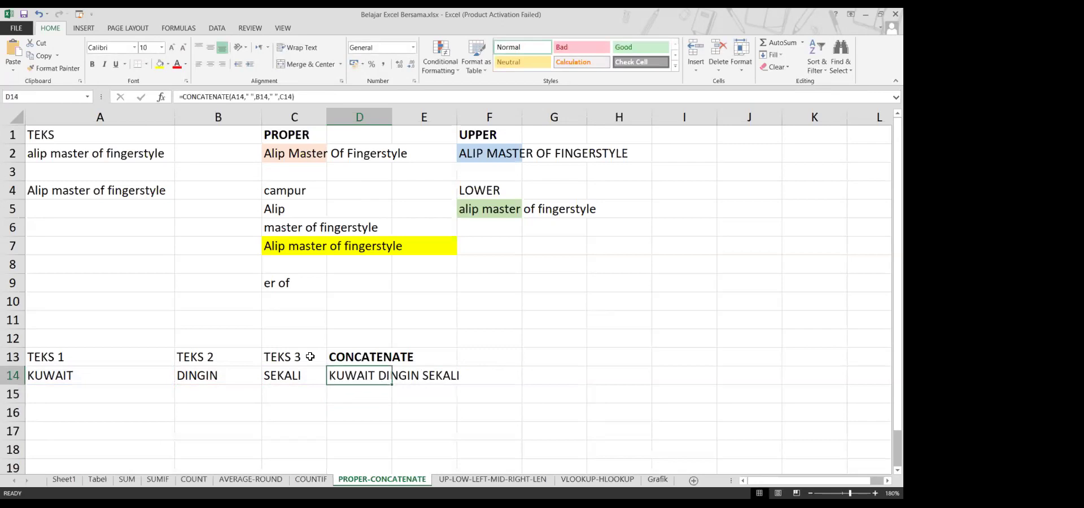
Put D14's =CONCATENATE(A14," ",B14," ",C14) formula into edit mode
{"action": "key", "text": "F2"}
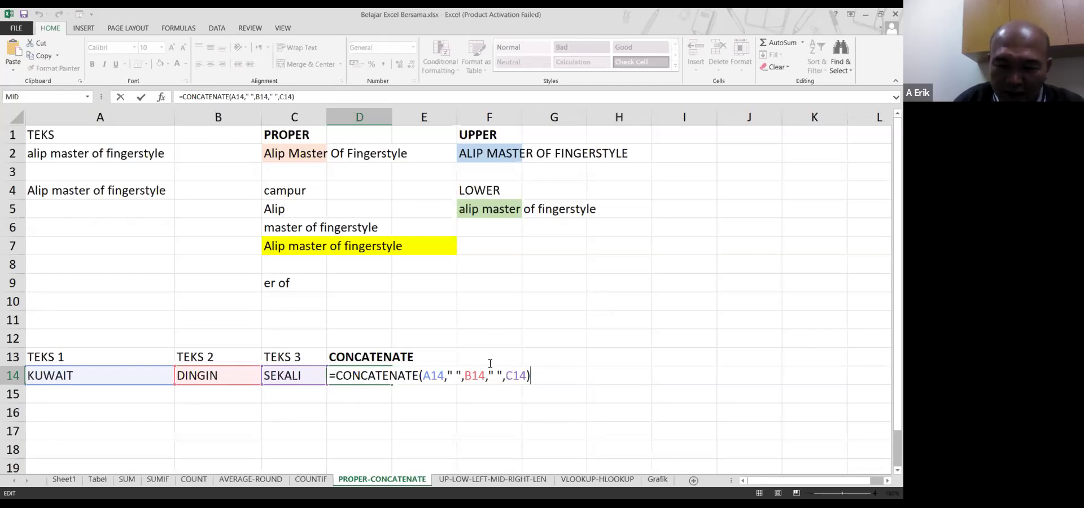
Change D14's separators to "_" and "+" and append "###", giving KUWAIT_DINGIN+SEKALI###
{"action": "left_click", "coordinate": [458, 376]}
{"action": "key", "text": "BackSpace"}
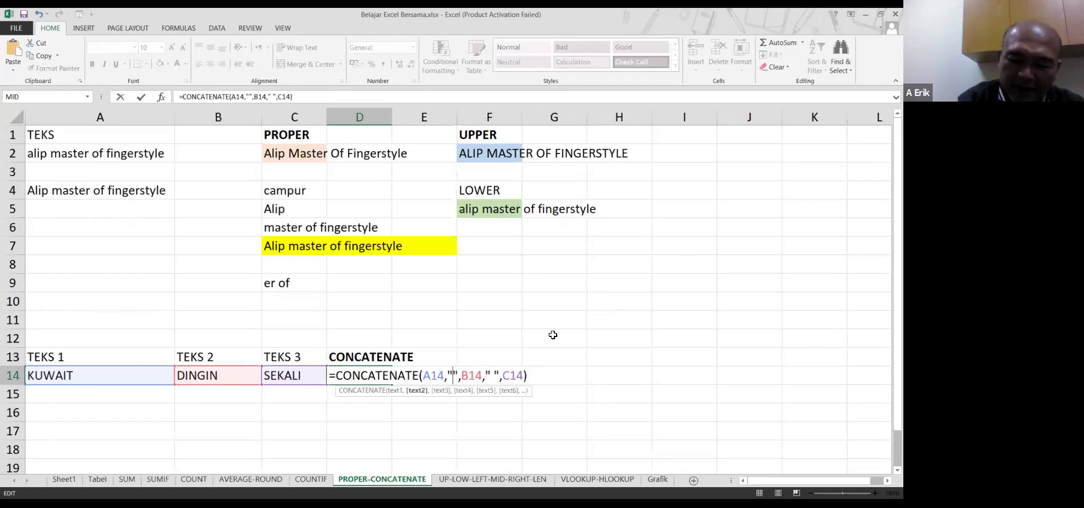
{"action": "type", "text": "_"}
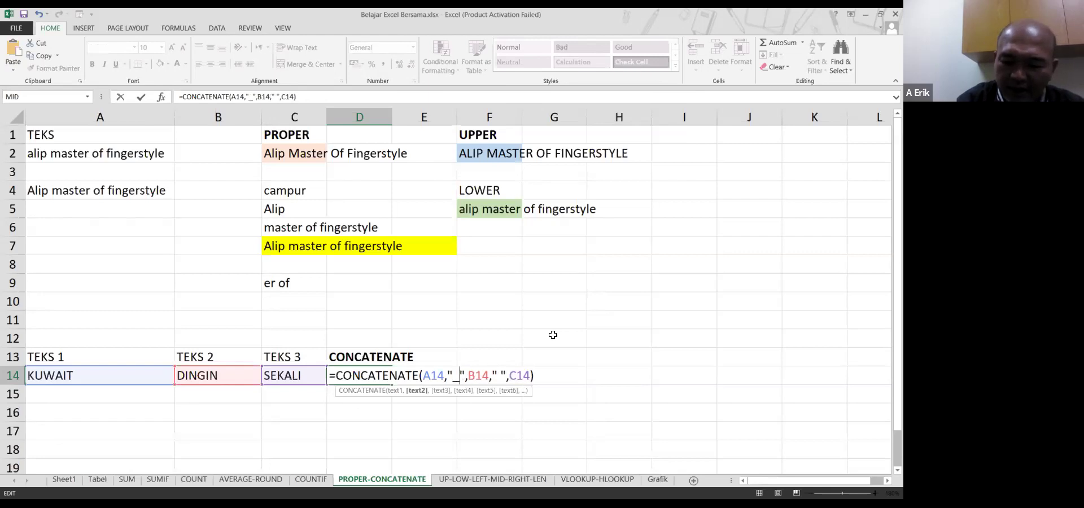
{"action": "key", "text": "Right"}
{"action": "key", "text": "Right"}
{"action": "key", "text": "Right"}
{"action": "key", "text": "Right"}
{"action": "key", "text": "Right"}
{"action": "key", "text": "Delete"}
{"action": "type", "text": "+"}
{"action": "key", "text": "Right"}
{"action": "key", "text": "Right"}
{"action": "key", "text": "Right"}
{"action": "key", "text": "Right"}
{"action": "key", "text": "Right"}
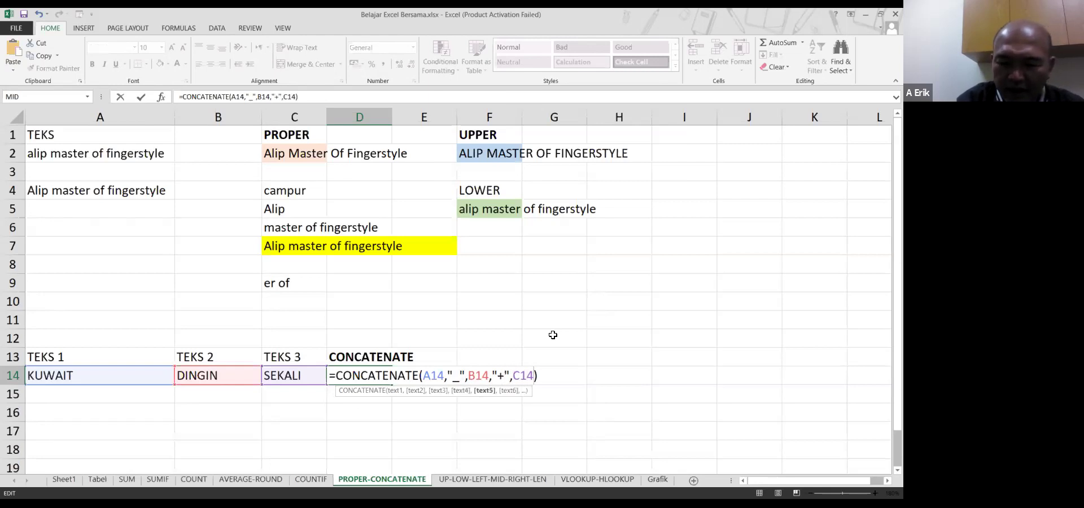
{"action": "type", "text": ",\""}
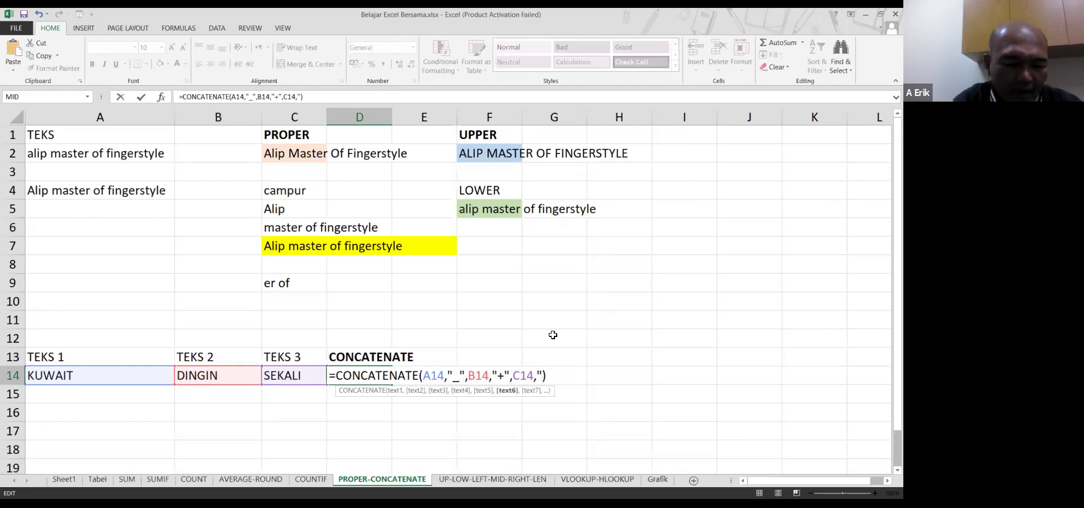
{"action": "type", "text": "###\""}
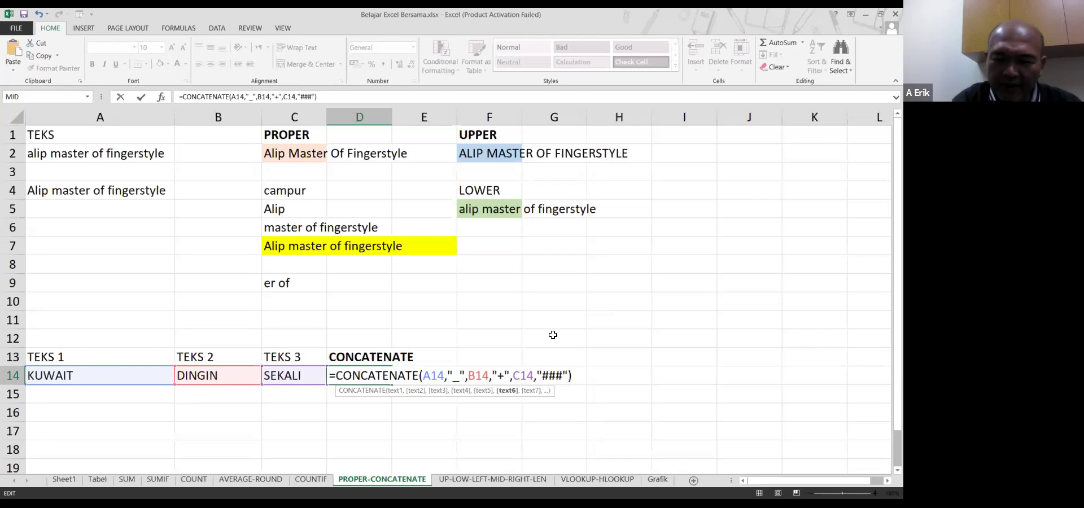
{"action": "key", "text": "Return"}
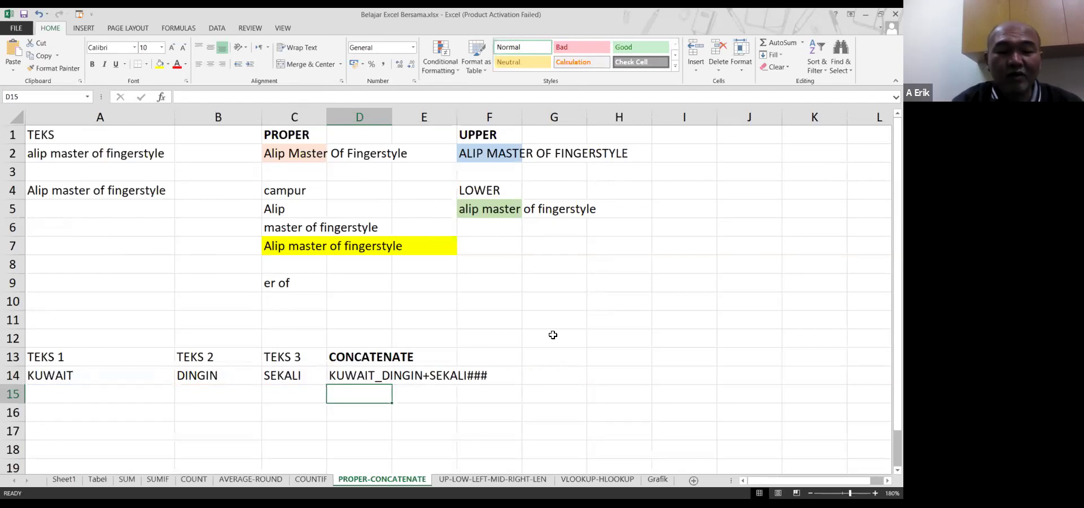
{"action": "key", "text": "Up"}
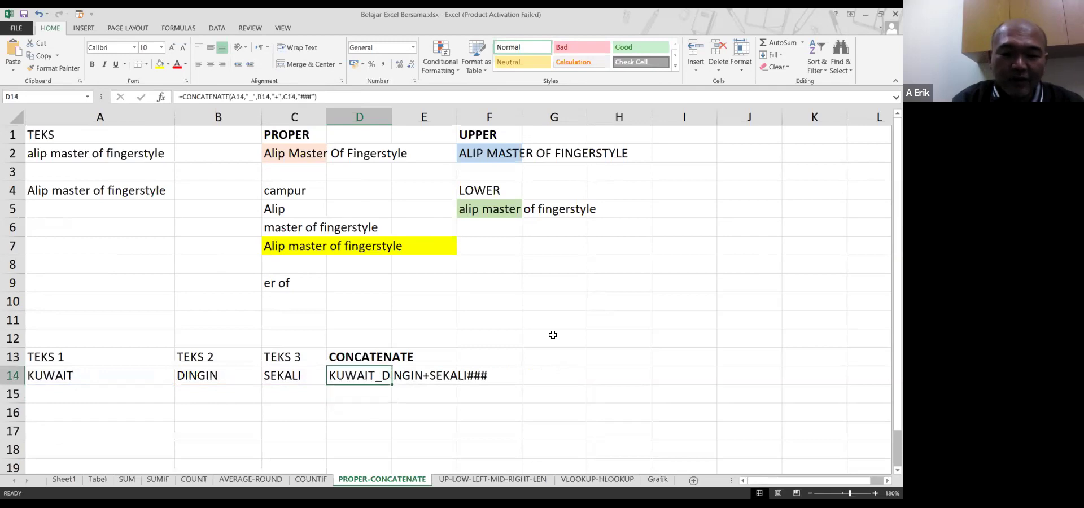
Append A2, a " " space and C2 to the end of D14's CONCATENATE formula
{"action": "key", "text": "F2"}
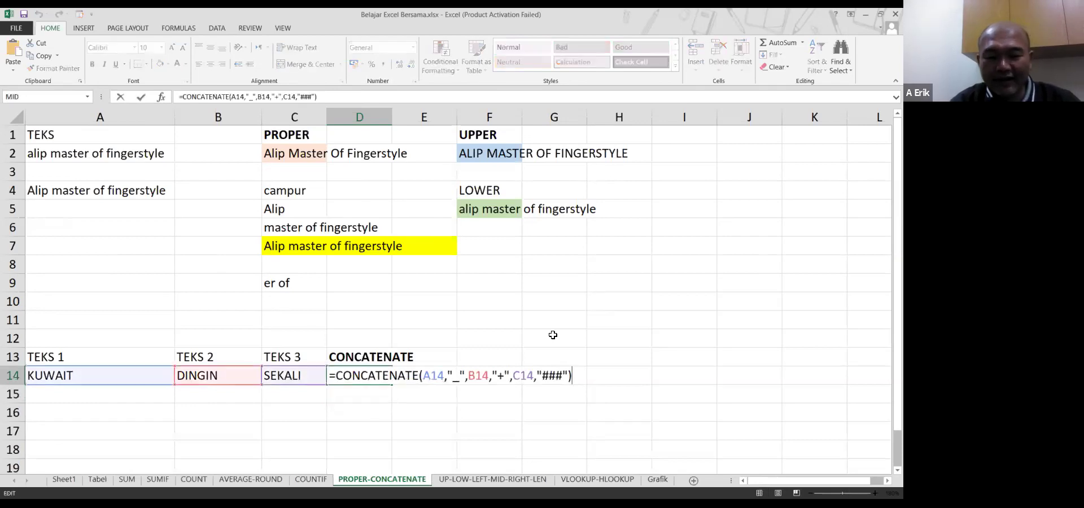
{"action": "key", "text": "Left"}
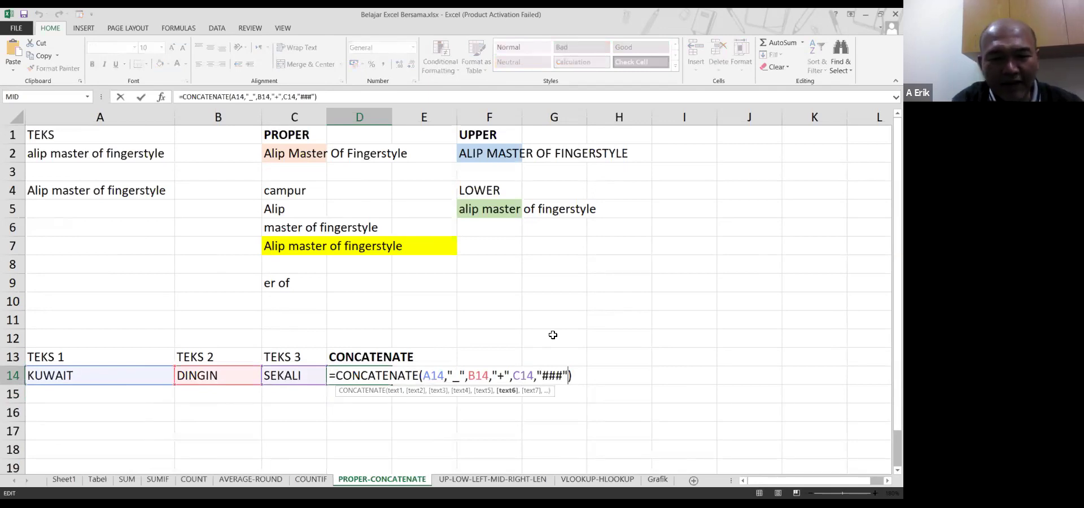
{"action": "type", "text": ",a2"}
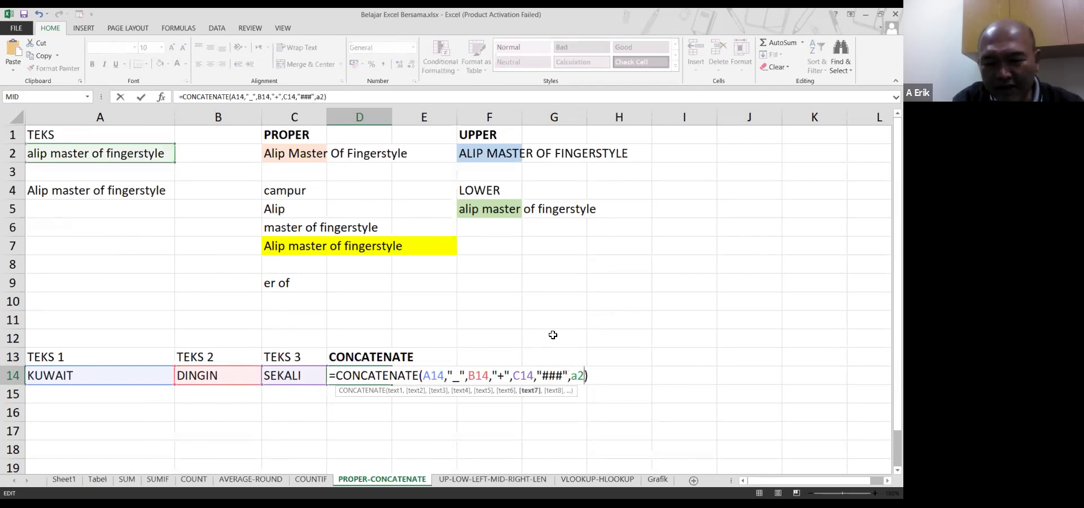
{"action": "type", "text": ",\" \""}
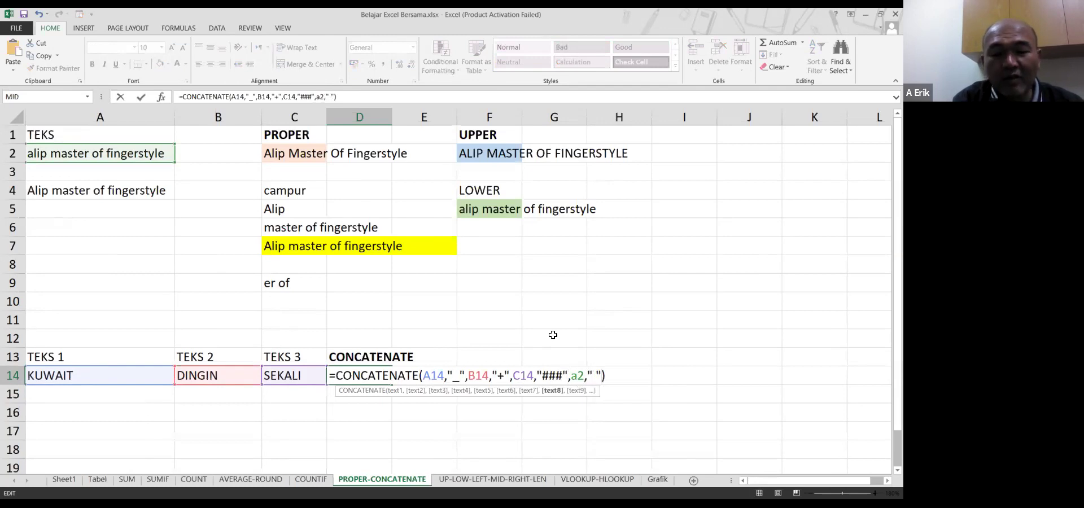
{"action": "type", "text": ","}
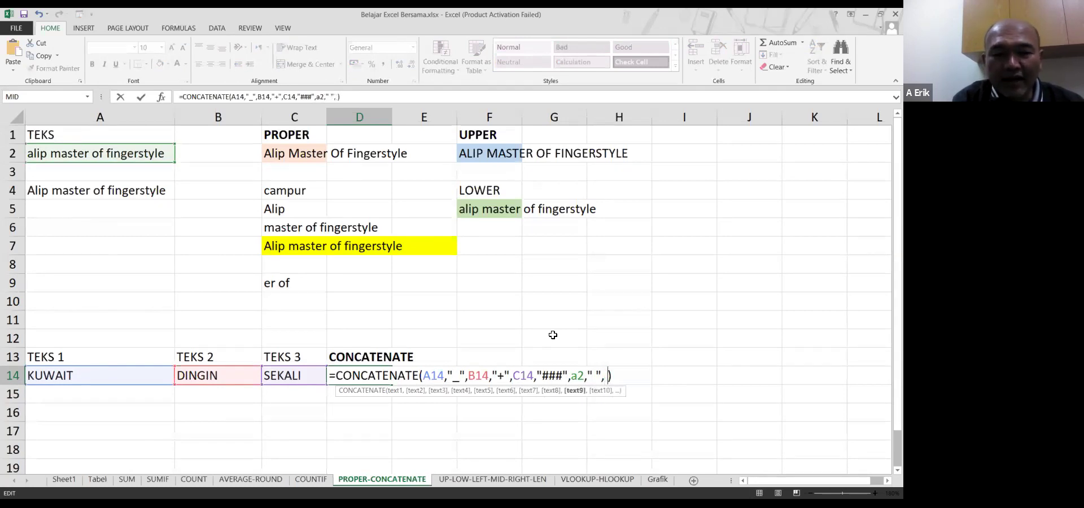
{"action": "key", "text": "BackSpace"}
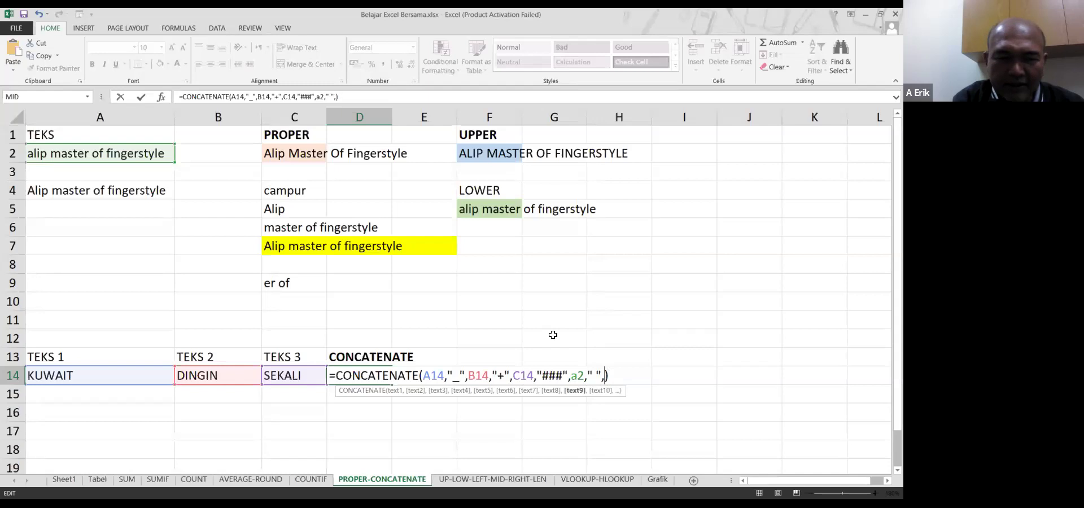
{"action": "type", "text": "c2"}
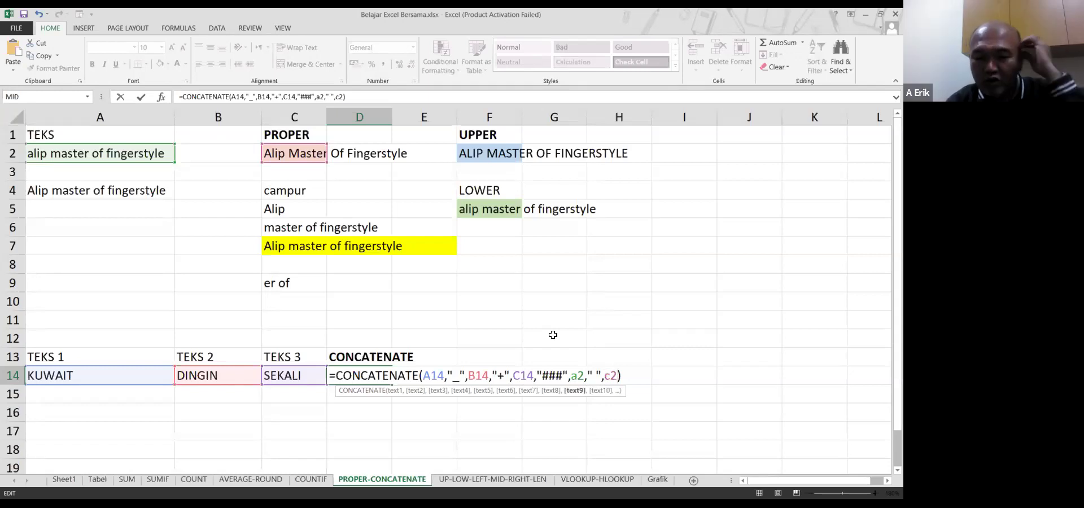
{"action": "key", "text": "Return"}
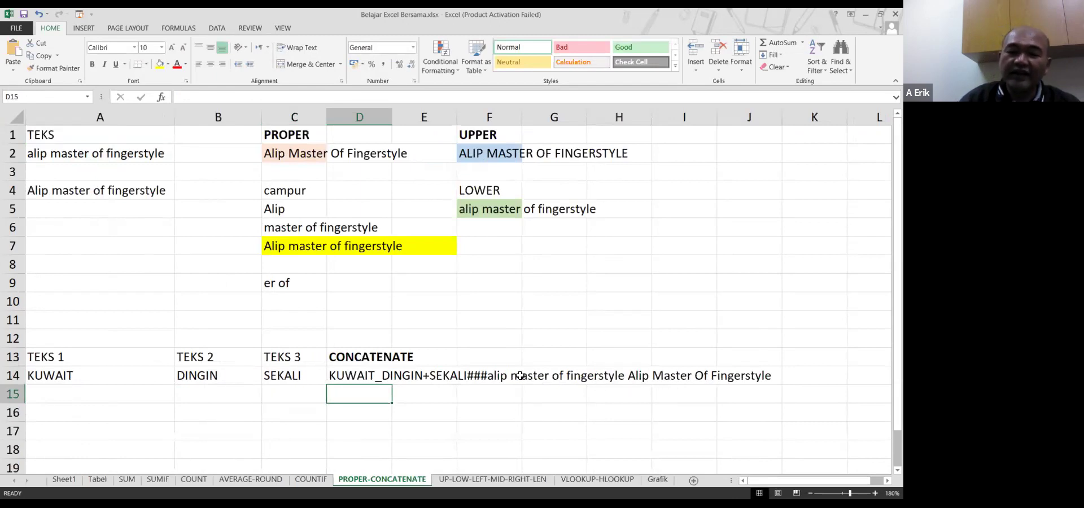
Replace the space between A2 and C2 in D14's formula with "===="
{"action": "left_click", "coordinate": [348, 377]}
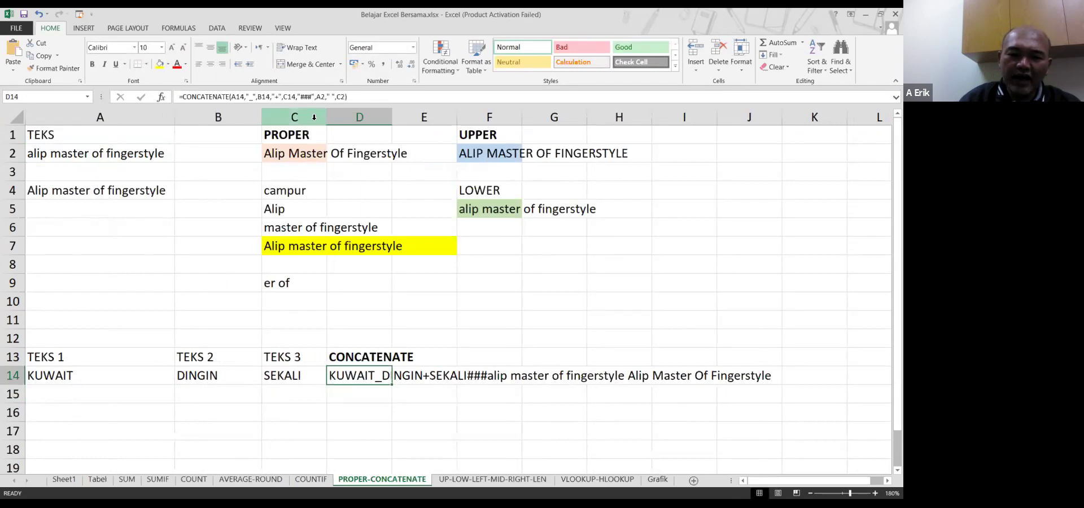
{"action": "key", "text": "F2"}
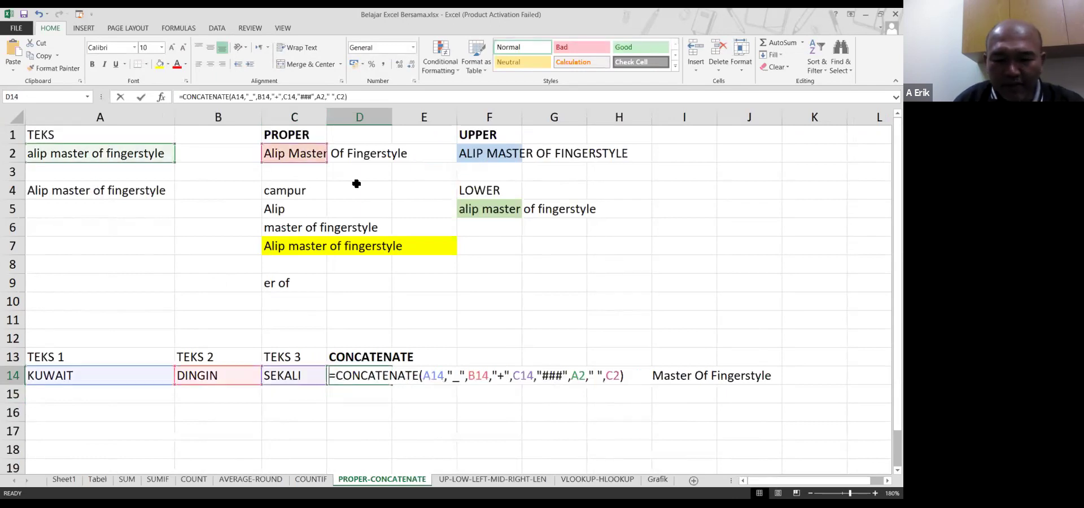
{"action": "left_click", "coordinate": [599, 376]}
{"action": "key", "text": "BackSpace"}
{"action": "type", "text": "===="}
{"action": "key", "text": "Return"}
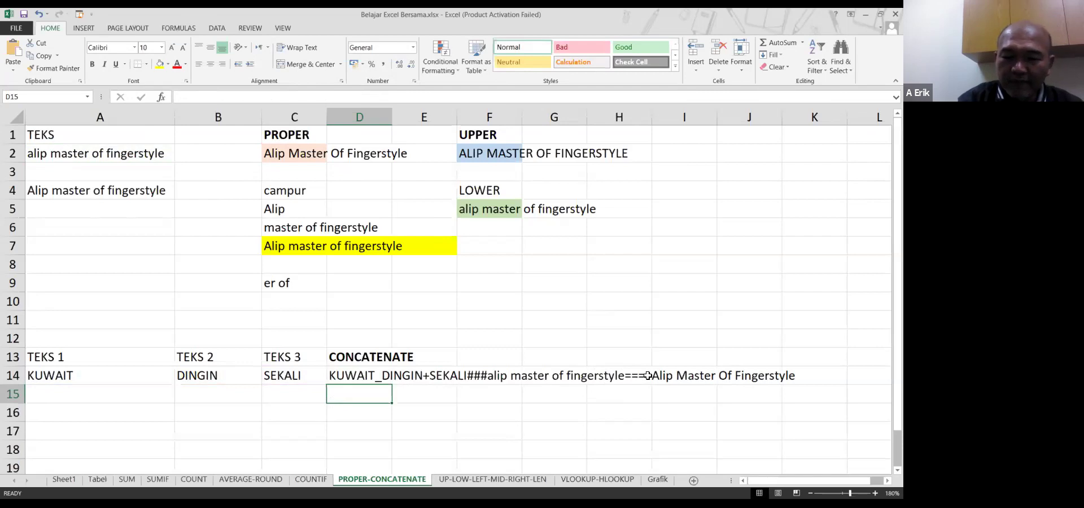
{"action": "key", "text": "Home"}
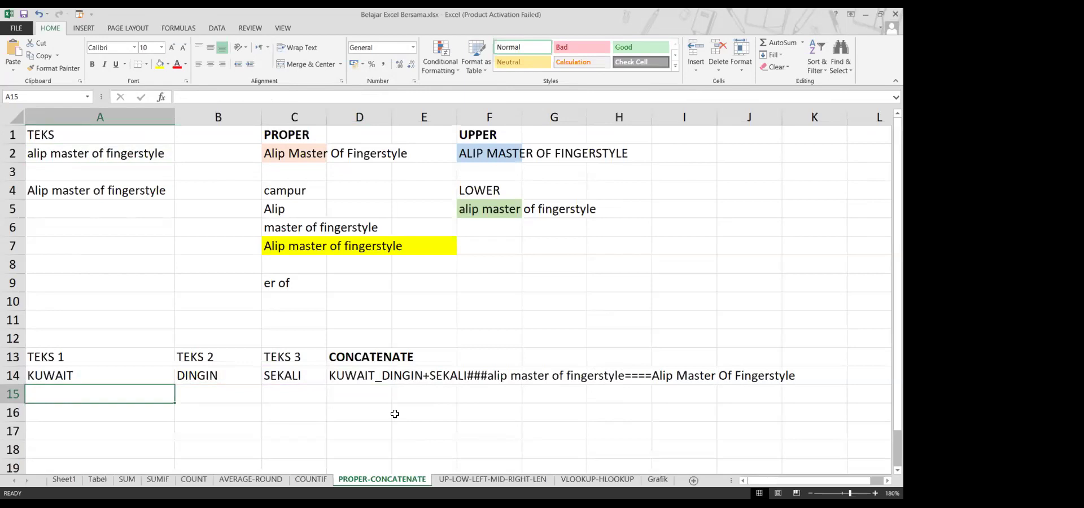
{"action": "right_click", "coordinate": [363, 376]}
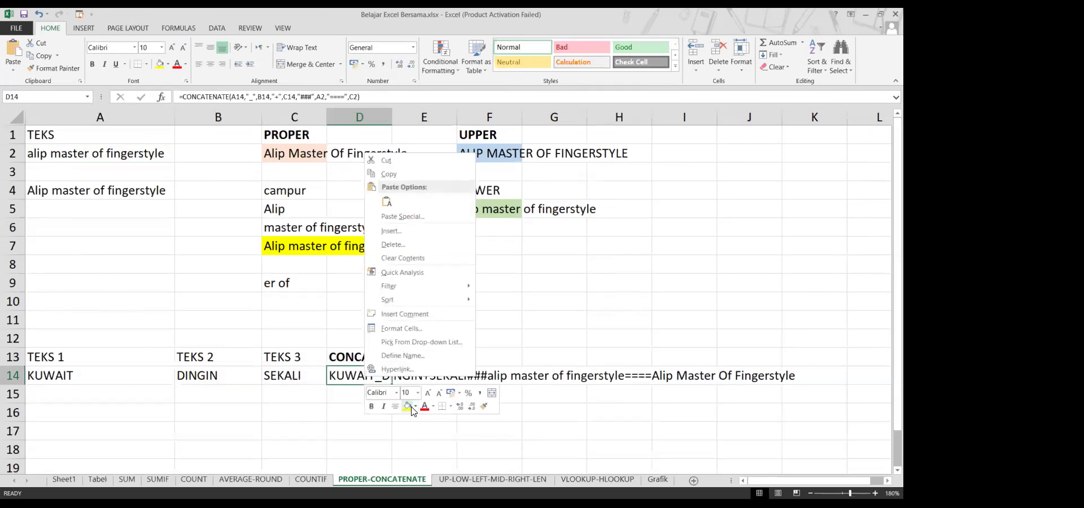
Fill D14 yellow and enter 'saya pergi', 'ke pasar' and 'hari ini' into A15, B15 and C15
{"action": "left_click", "coordinate": [408, 407]}
{"action": "left_click", "coordinate": [223, 413]}
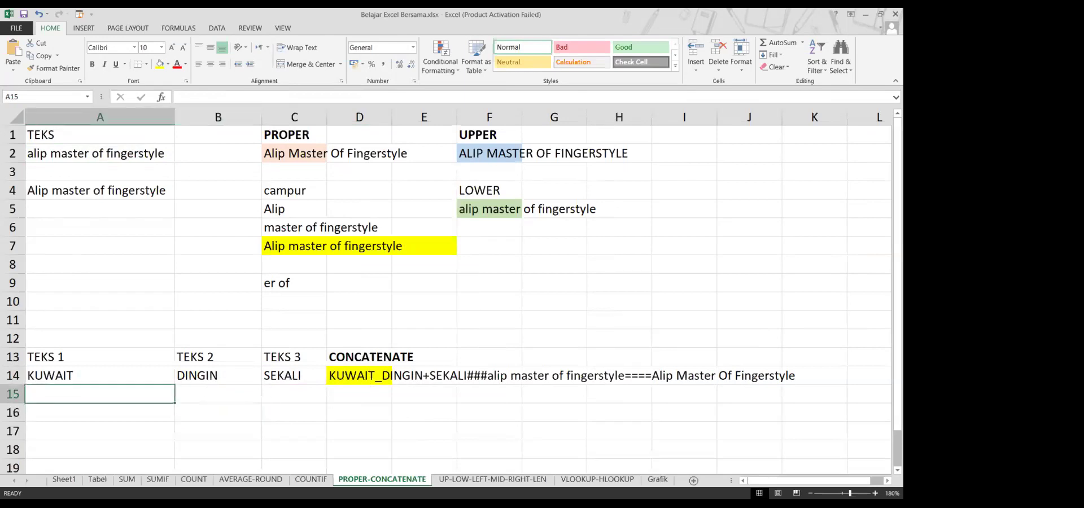
{"action": "type", "text": "saya pergi"}
{"action": "key", "text": "Tab"}
{"action": "type", "text": "ke pasar"}
{"action": "key", "text": "Tab"}
{"action": "type", "text": "hari ini"}
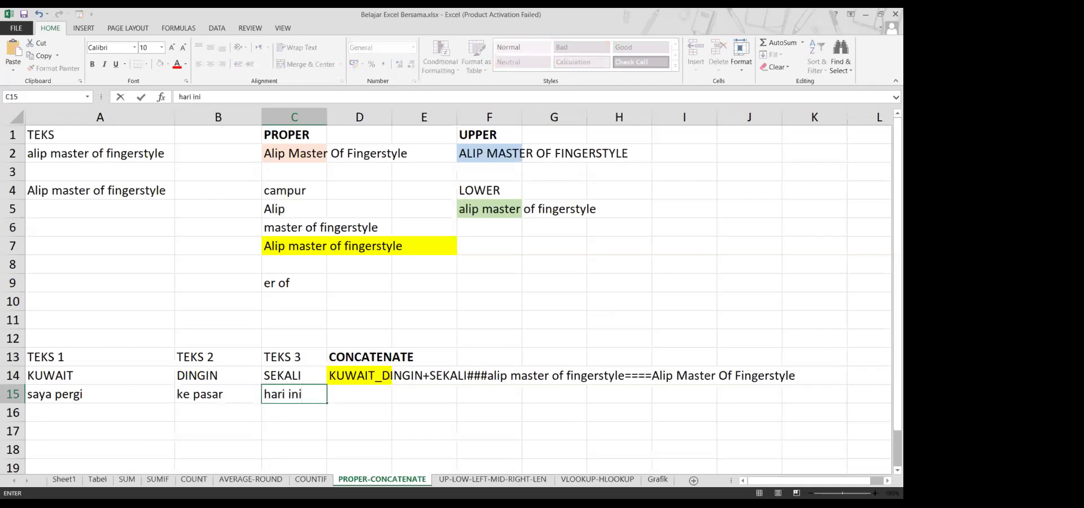
{"action": "key", "text": "Return"}
{"action": "key", "text": "Up"}
{"action": "key", "text": "Right"}
{"action": "key", "text": "Right"}
{"action": "key", "text": "Right"}
{"action": "key", "text": "Left"}
{"action": "key", "text": "Left"}
{"action": "key", "text": "Left"}
{"action": "key", "text": "Right"}
{"action": "key", "text": "Right"}
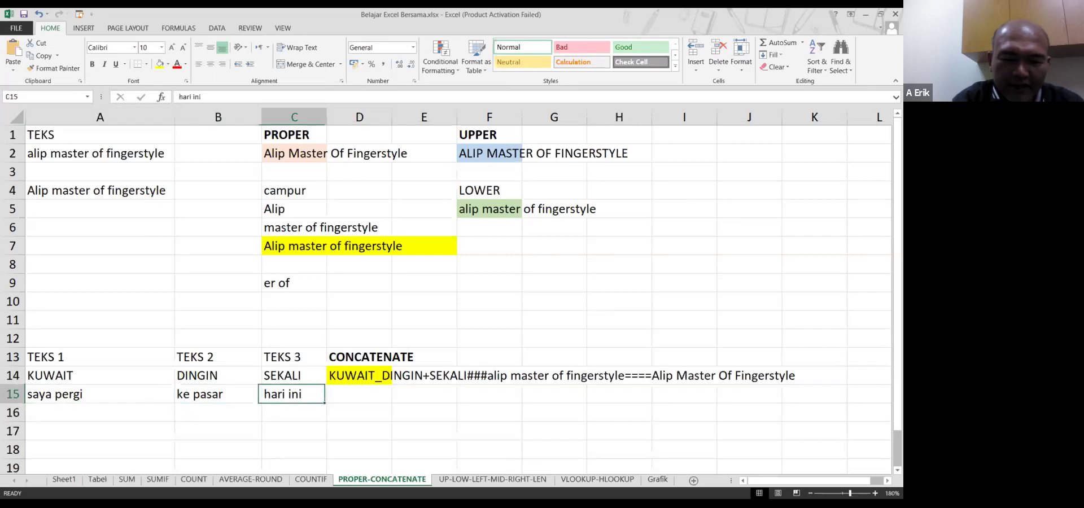
{"action": "key", "text": "Right"}
Enter =CONCATENATE(A15,B15,C15) in D15, correcting the mistyped third reference to C15
{"action": "type", "text": "=c"}
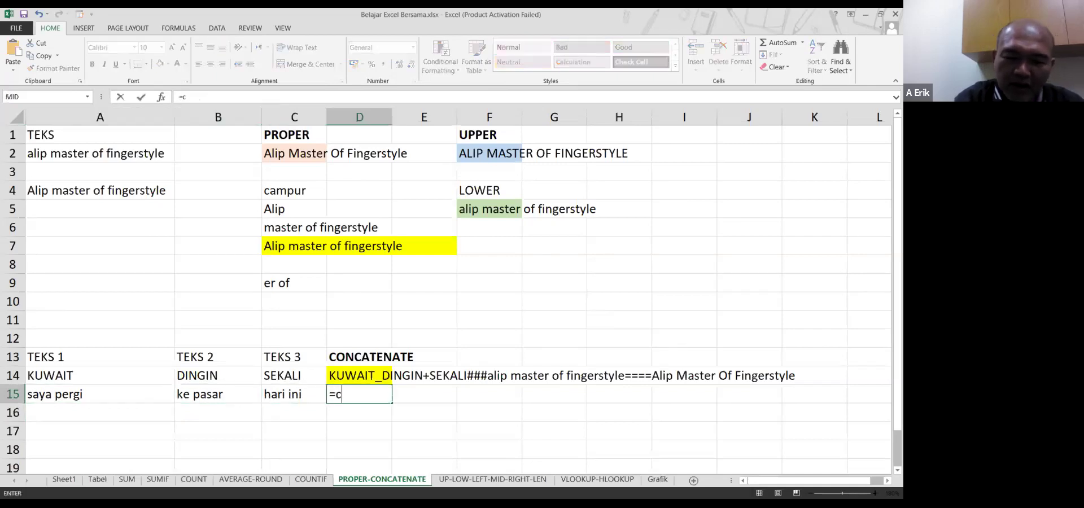
{"action": "type", "text": "oncatenate"}
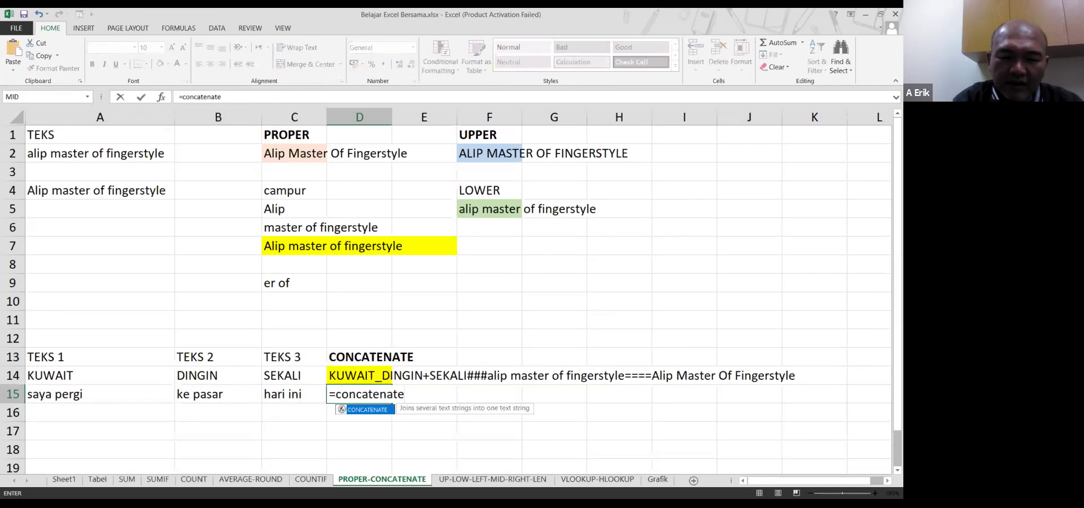
{"action": "type", "text": "(a"}
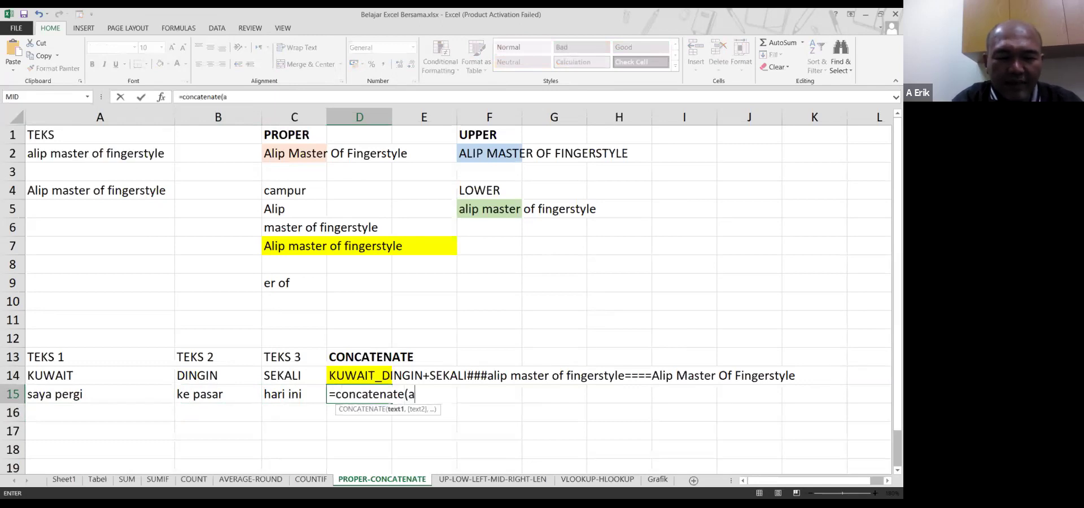
{"action": "type", "text": "15"}
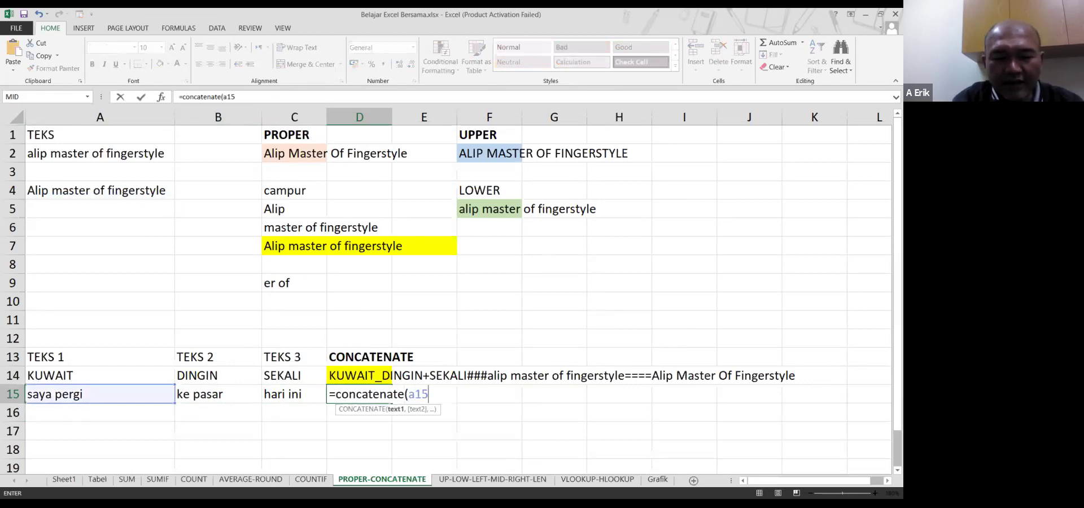
{"action": "type", "text": ","}
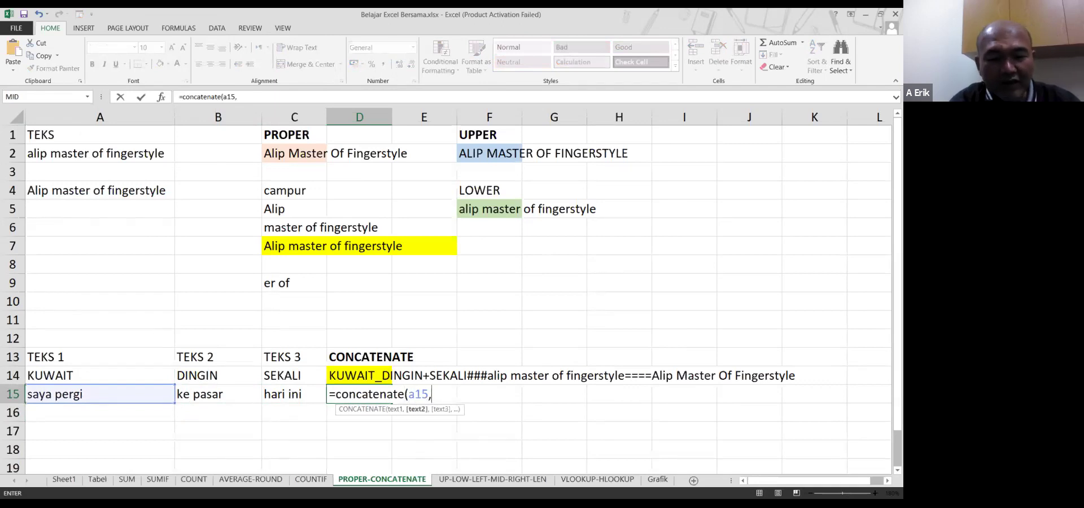
{"action": "type", "text": "b15"}
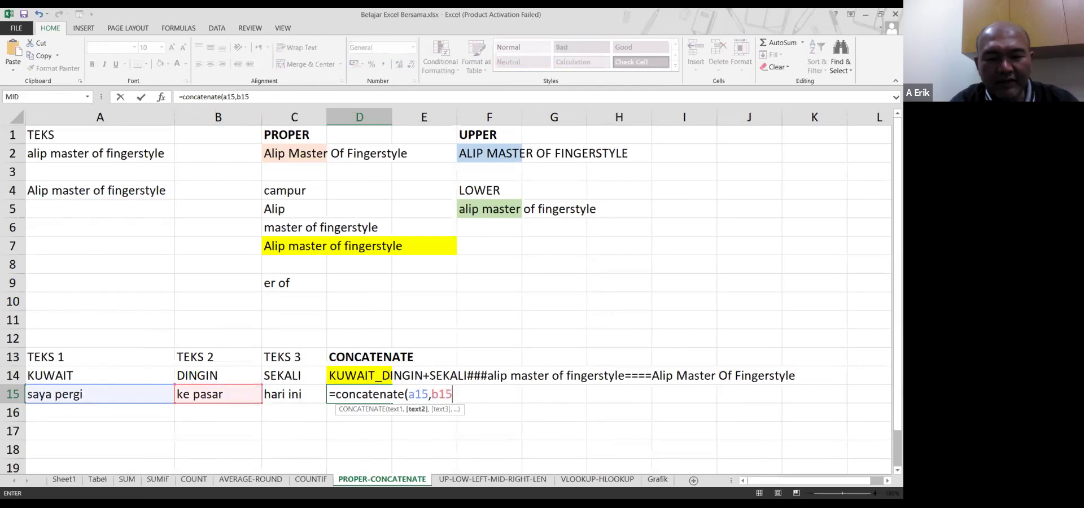
{"action": "type", "text": ","}
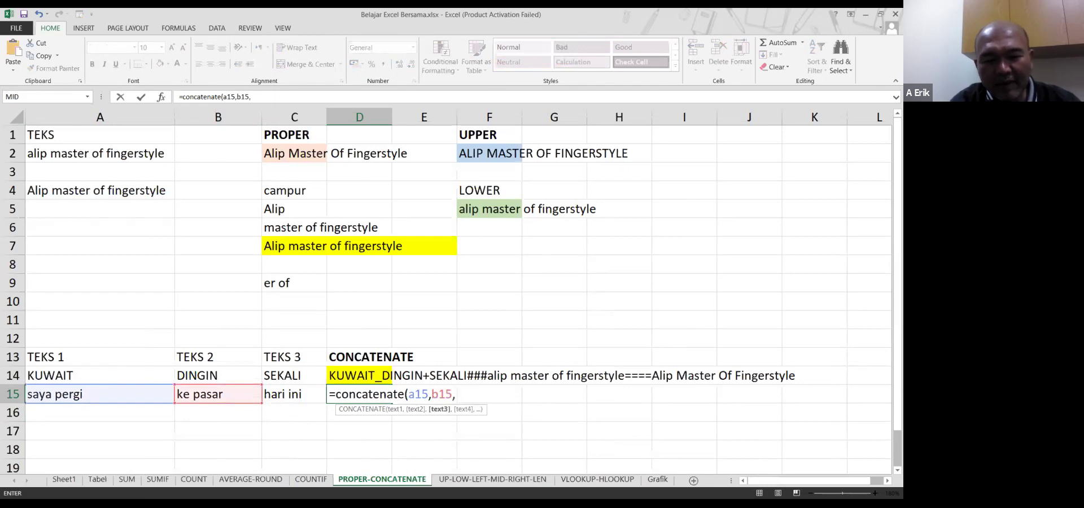
{"action": "type", "text": "15)"}
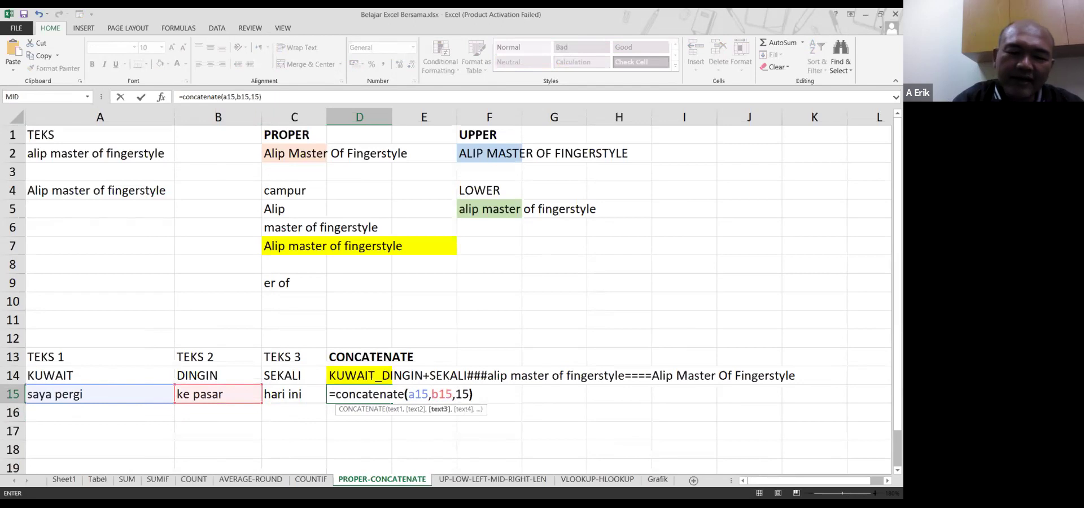
{"action": "key", "text": "Return"}
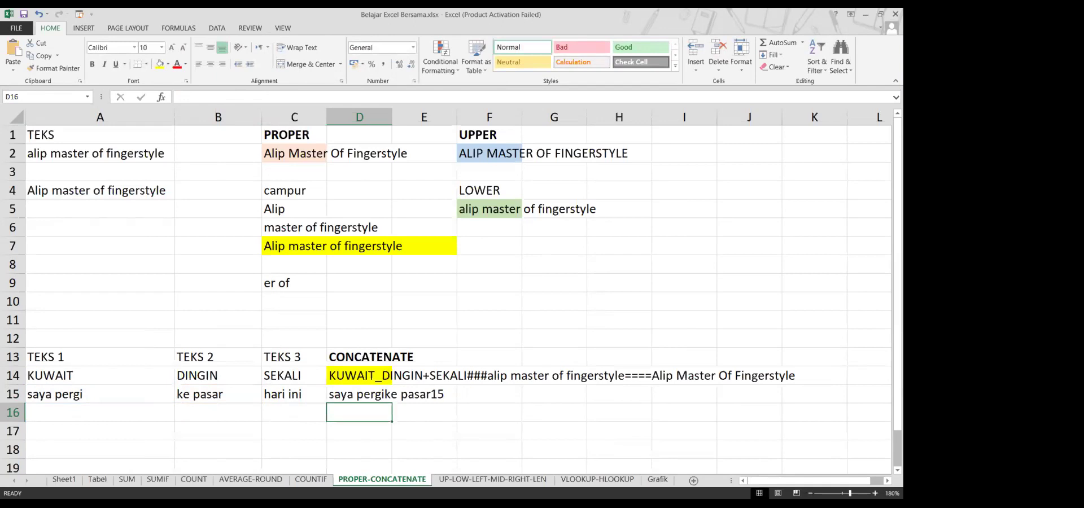
{"action": "left_click", "coordinate": [359, 394]}
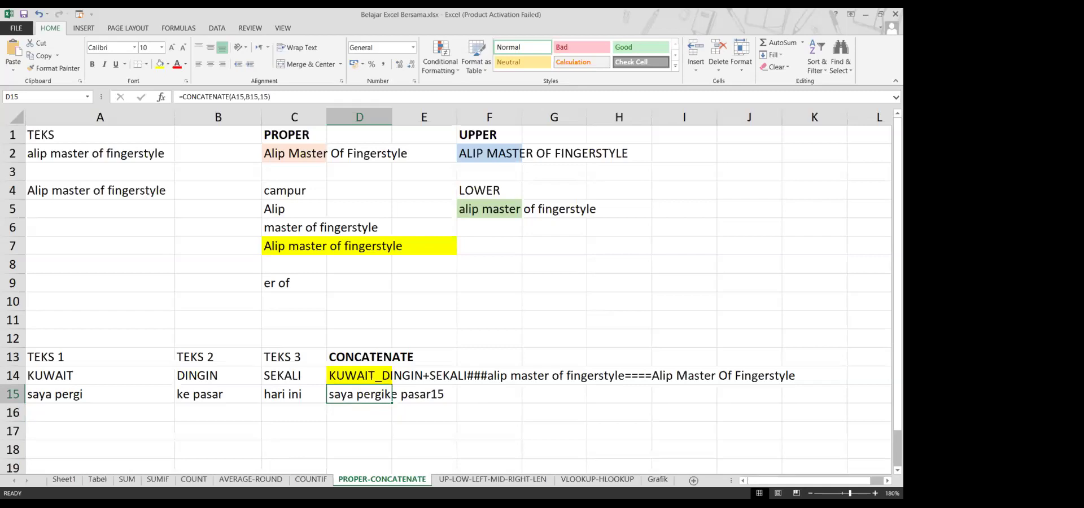
{"action": "key", "text": "F2"}
{"action": "type", "text": "c"}
{"action": "key", "text": "ctrl+Return"}
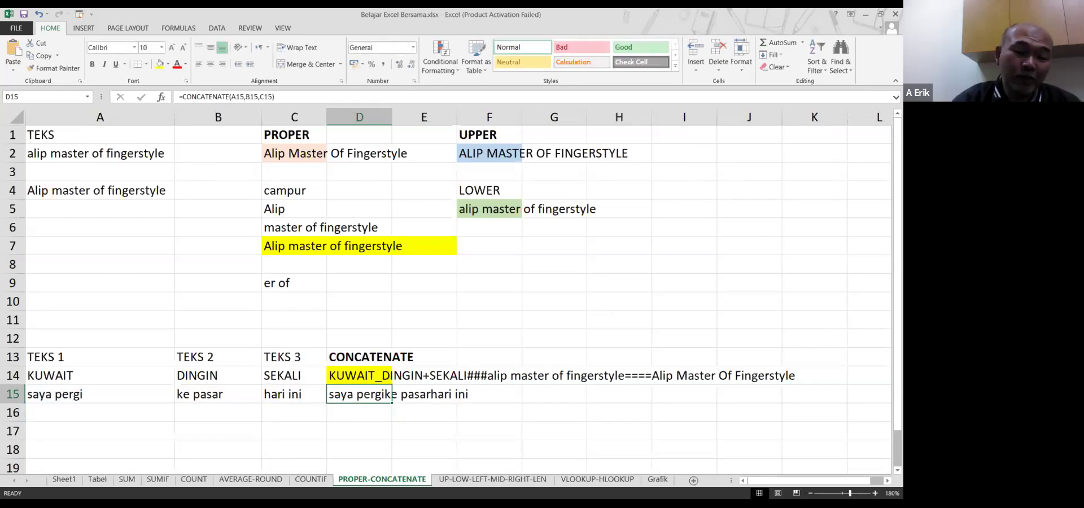
Add a " " separator after A15 so D15 shows 'saya pergi ke pasarhari ini'
{"action": "key", "text": "F2"}
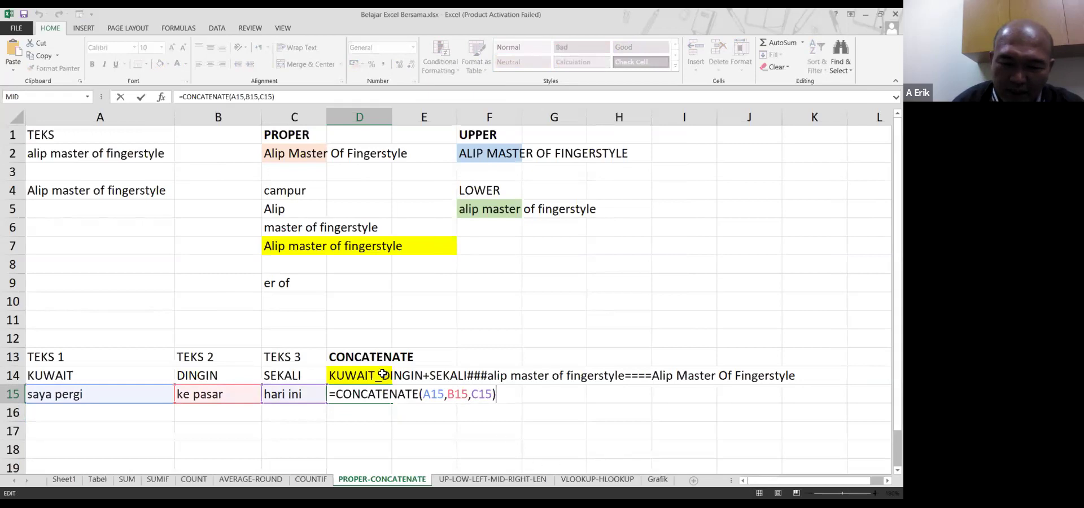
{"action": "left_click", "coordinate": [446, 397]}
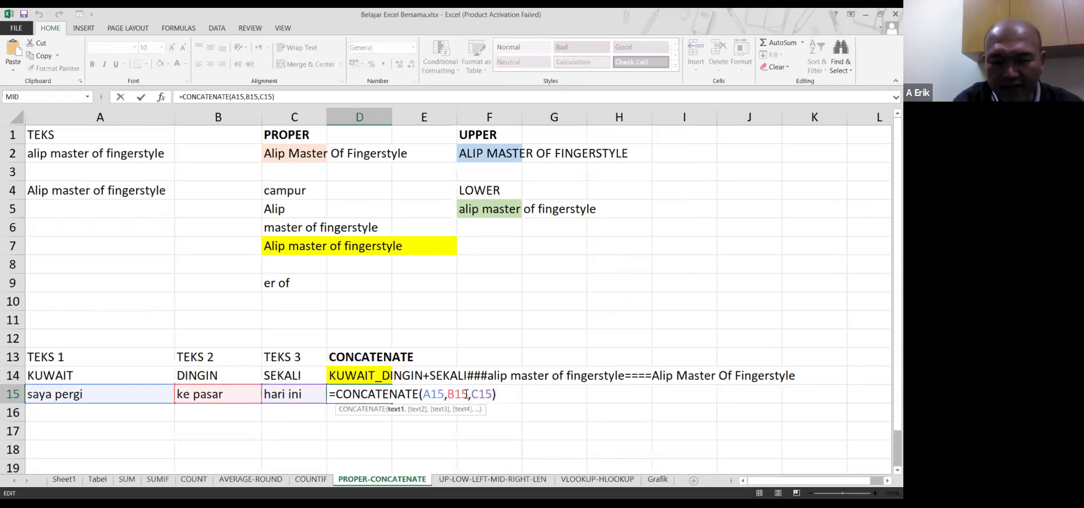
{"action": "type", "text": ",\" \""}
{"action": "key", "text": "Return"}
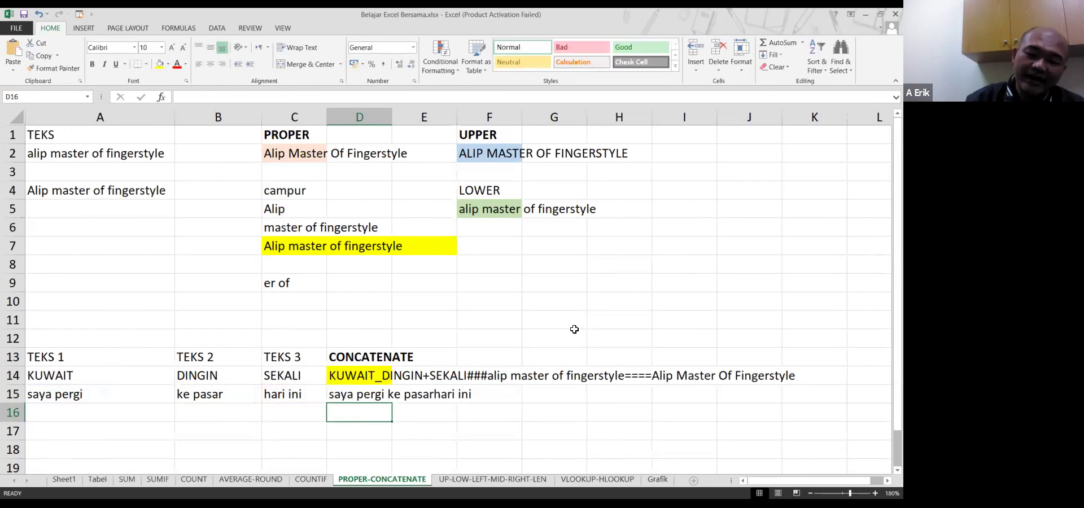
Insert a " " separator before C15 so D15 reads 'saya pergi ke pasar hari ini'
{"action": "key", "text": "Up"}
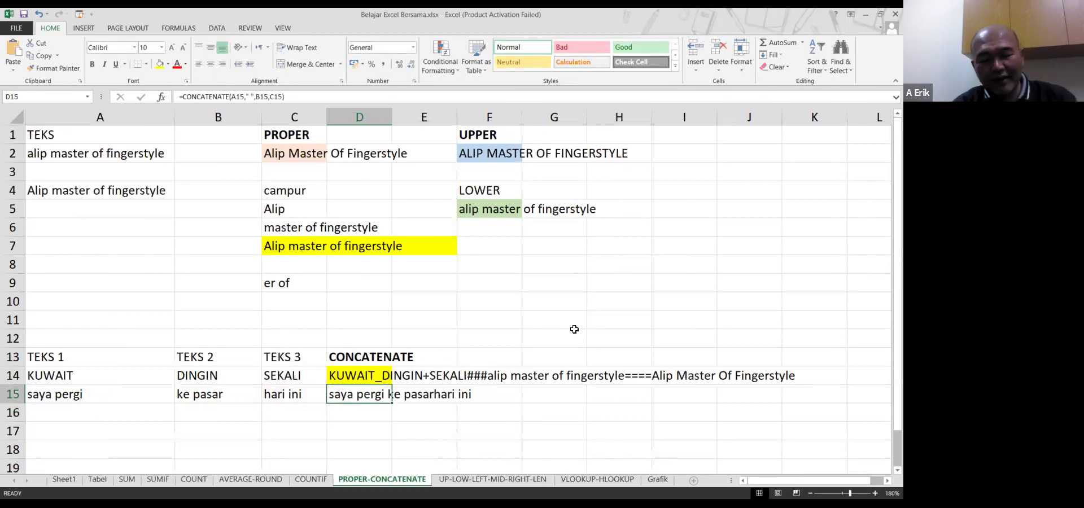
{"action": "key", "text": "F2"}
{"action": "key", "text": "Left"}
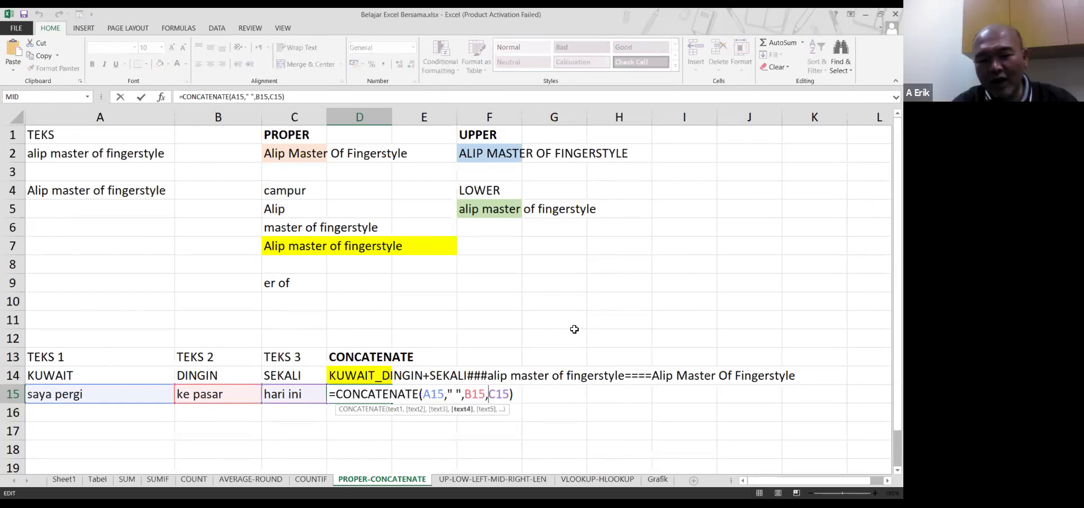
{"action": "type", "text": "\" \""}
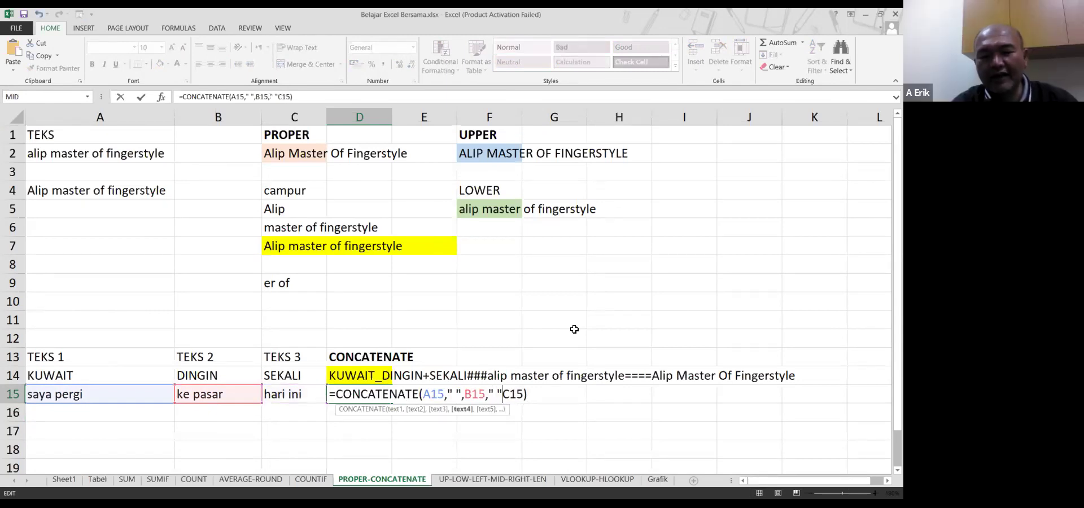
{"action": "type", "text": ","}
{"action": "key", "text": "Return"}
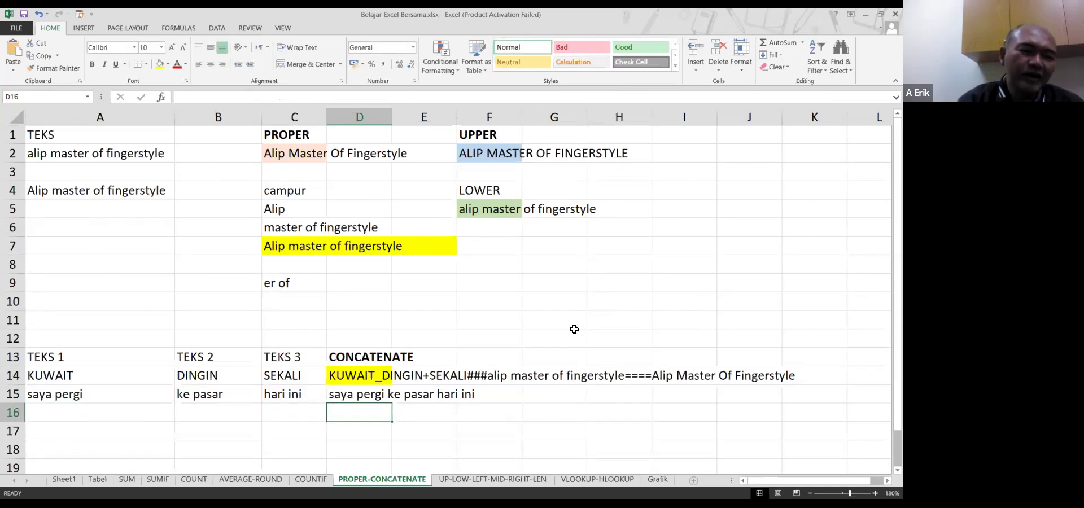
{"action": "key", "text": "Up"}
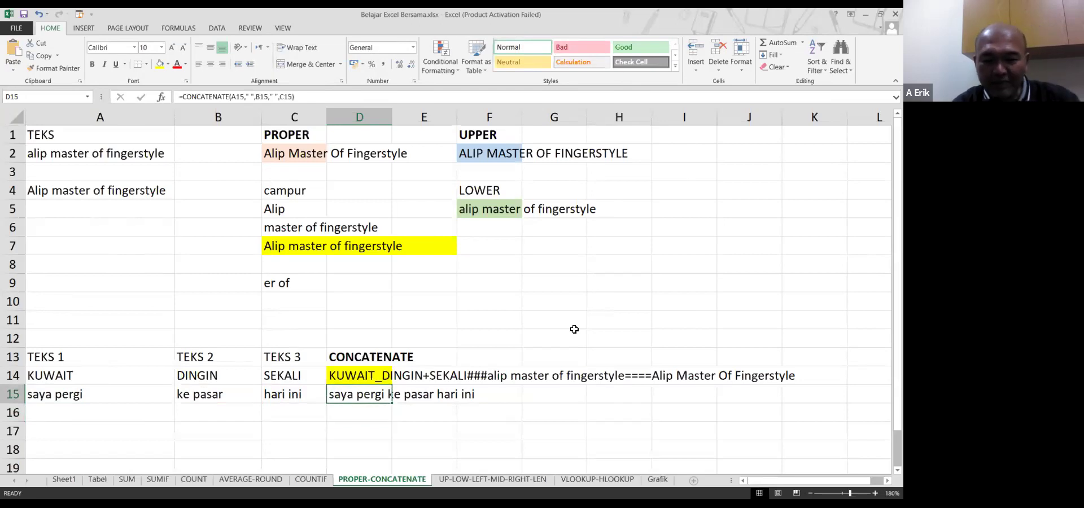
{"action": "key", "text": "Down"}
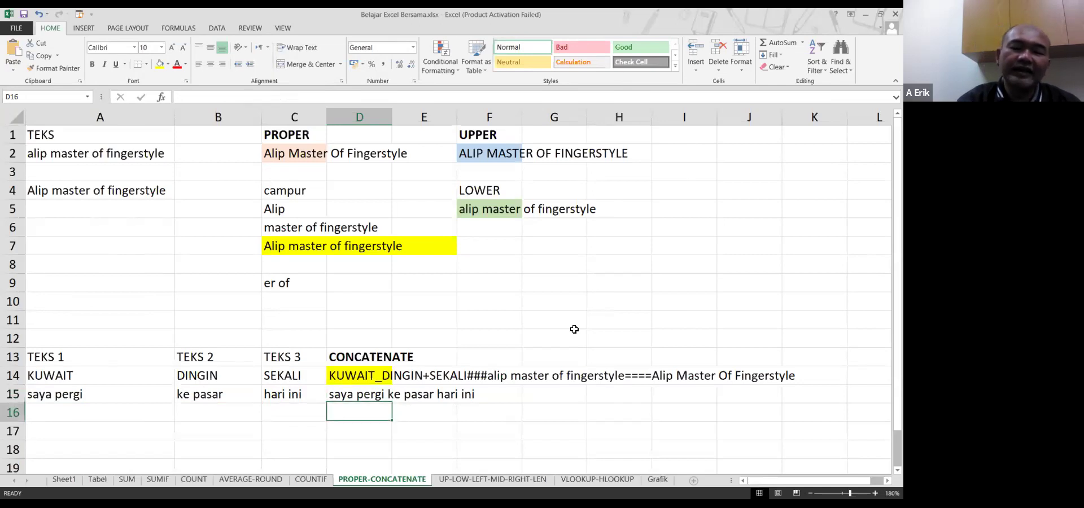
{"action": "key", "text": "Up"}
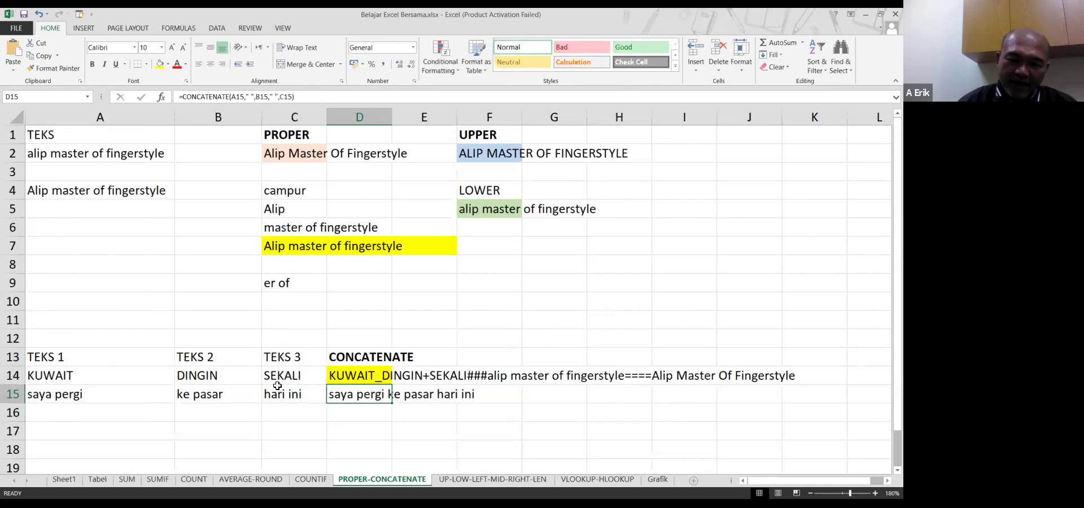
Fill cell D15 yellow from the mini toolbar
{"action": "right_click", "coordinate": [363, 404]}
{"action": "left_click", "coordinate": [390, 433]}
{"action": "left_click", "coordinate": [255, 409]}
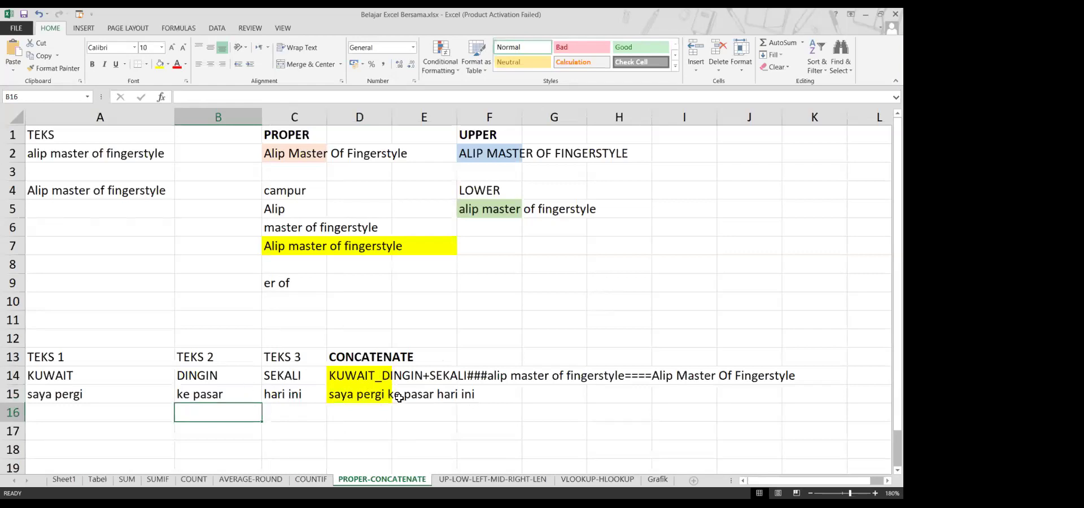
Switch to the UP-LOW-LEFT-MID-RIGHT-LEN sheet and zoom to 150%
{"action": "left_click", "coordinate": [457, 479]}
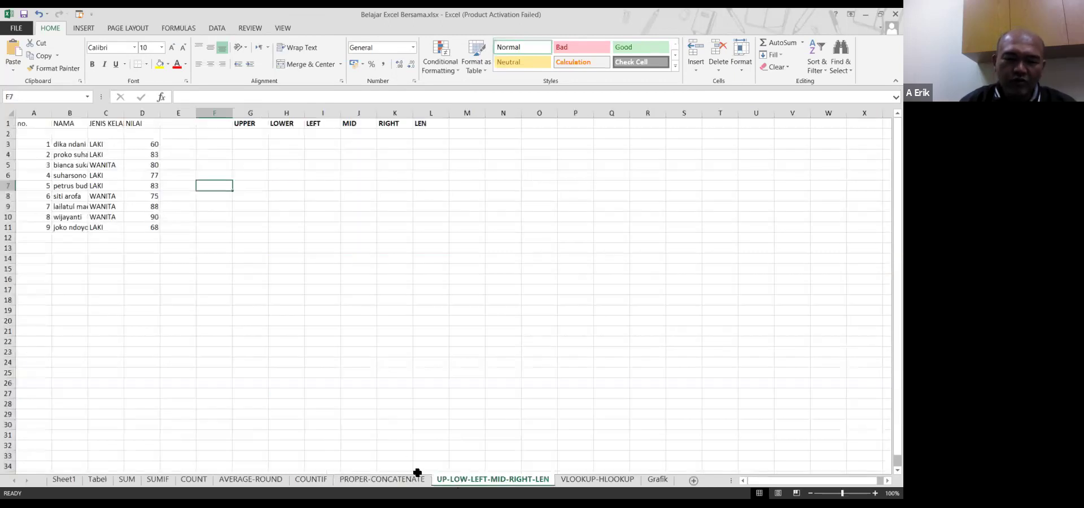
{"action": "left_click", "coordinate": [876, 493]}
{"action": "left_click", "coordinate": [875, 493]}
{"action": "left_click", "coordinate": [875, 493]}
{"action": "left_click", "coordinate": [875, 493]}
{"action": "left_click", "coordinate": [876, 493]}
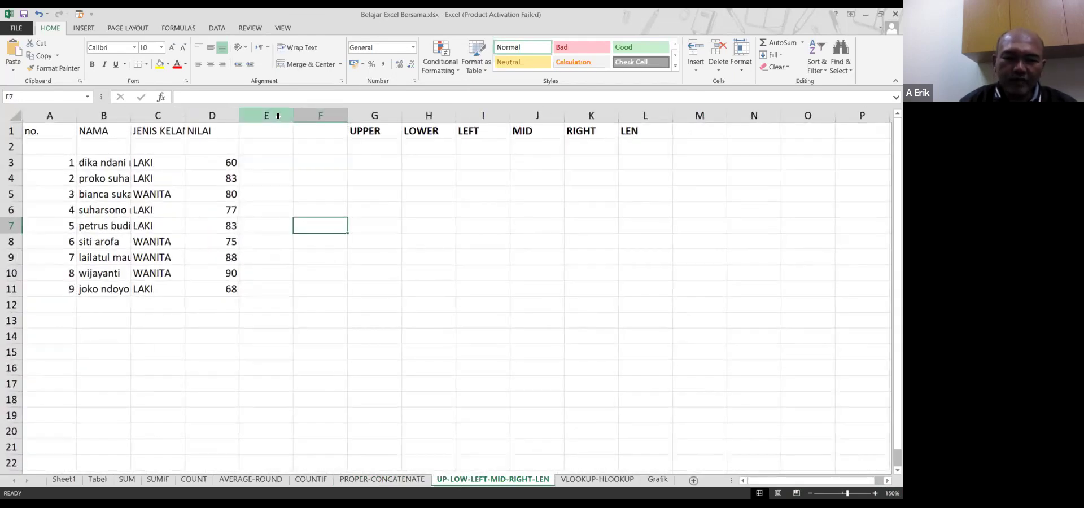
Delete the empty column E and autofit every column width to its contents
{"action": "right_click", "coordinate": [277, 116]}
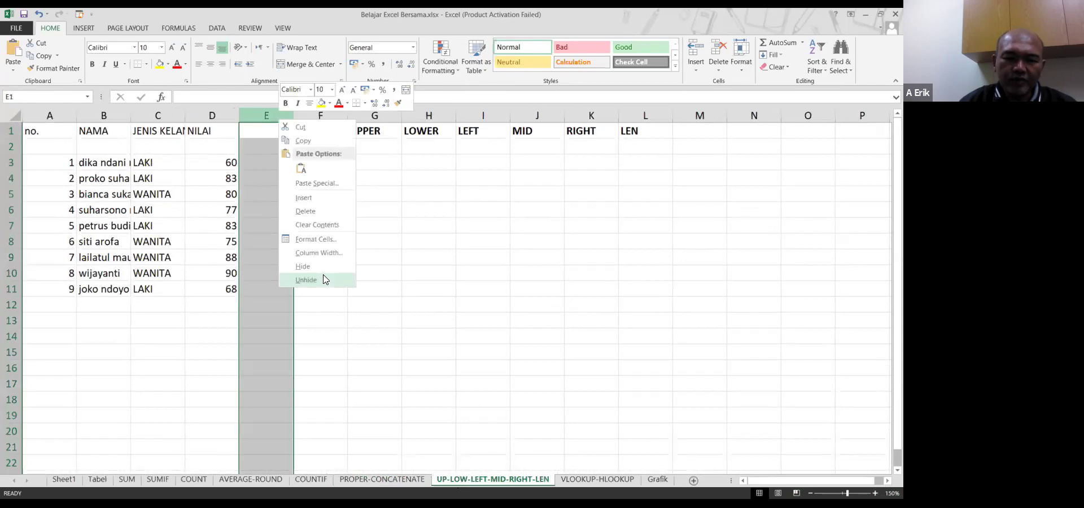
{"action": "left_click", "coordinate": [328, 212]}
{"action": "left_click", "coordinate": [329, 175]}
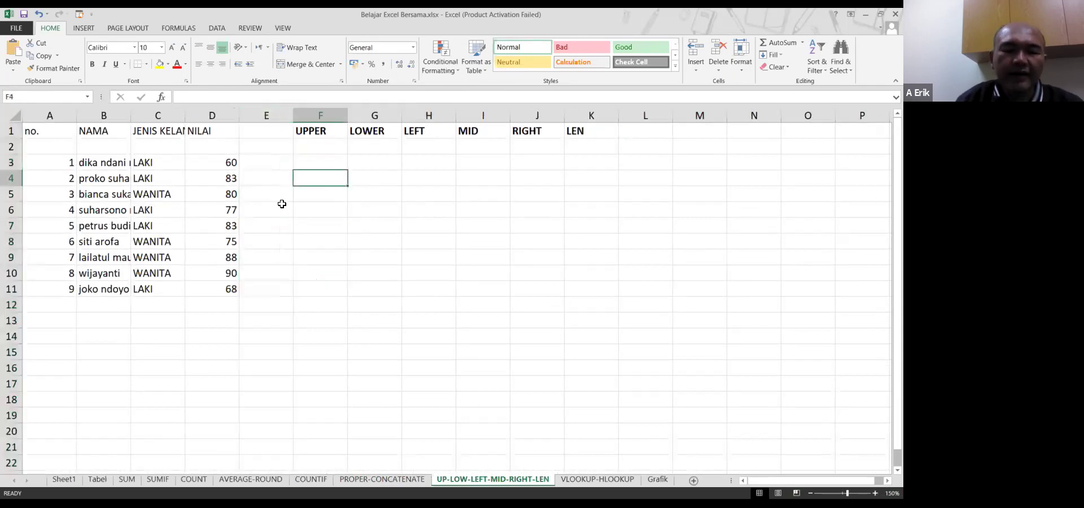
{"action": "left_click", "coordinate": [16, 114]}
{"action": "double_click", "coordinate": [77, 113]}
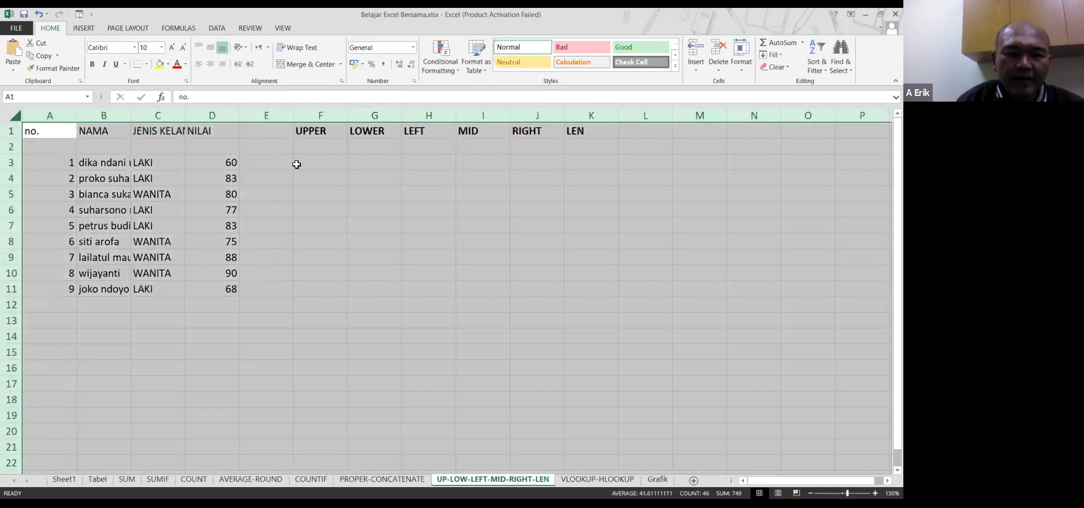
{"action": "left_click", "coordinate": [324, 161]}
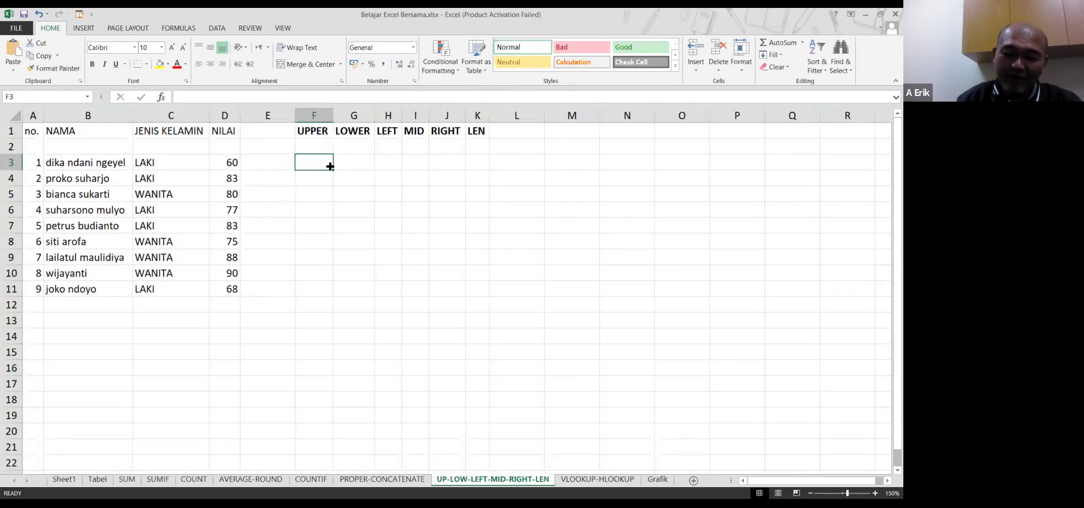
Enter =UPPER(B3) in F3 and =LOWER(B3) in G3, widening both columns to fit
{"action": "type", "text": "="}
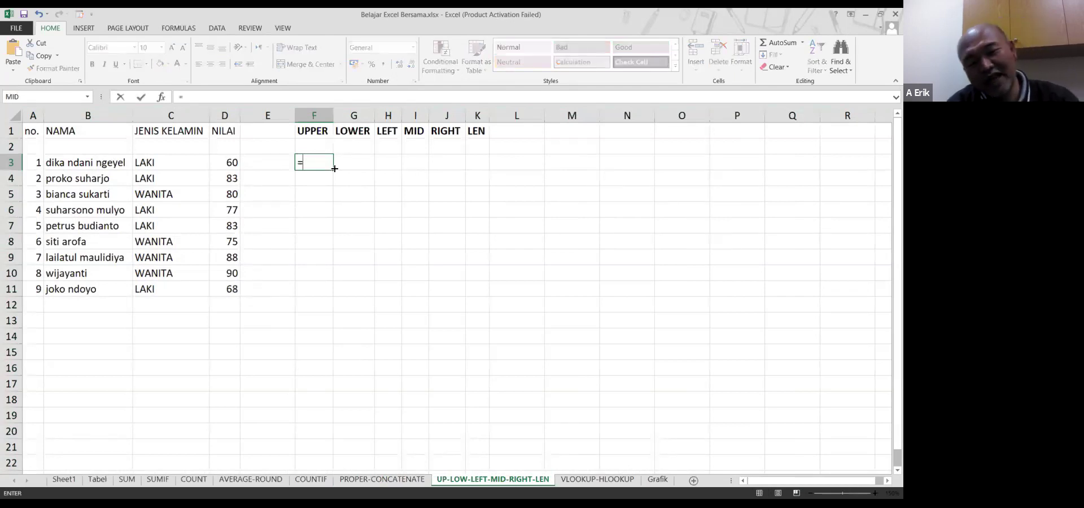
{"action": "type", "text": "u"}
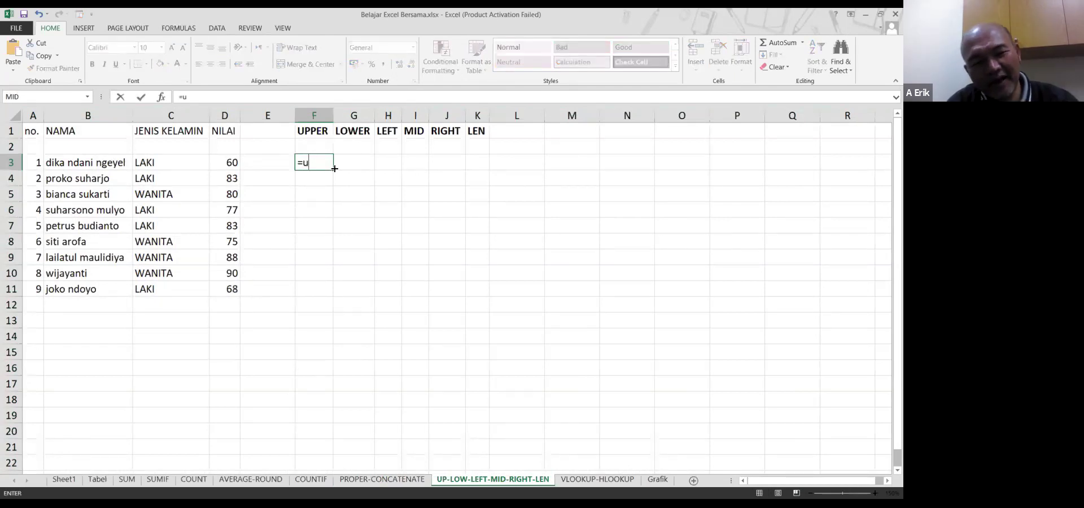
{"action": "type", "text": "pper("}
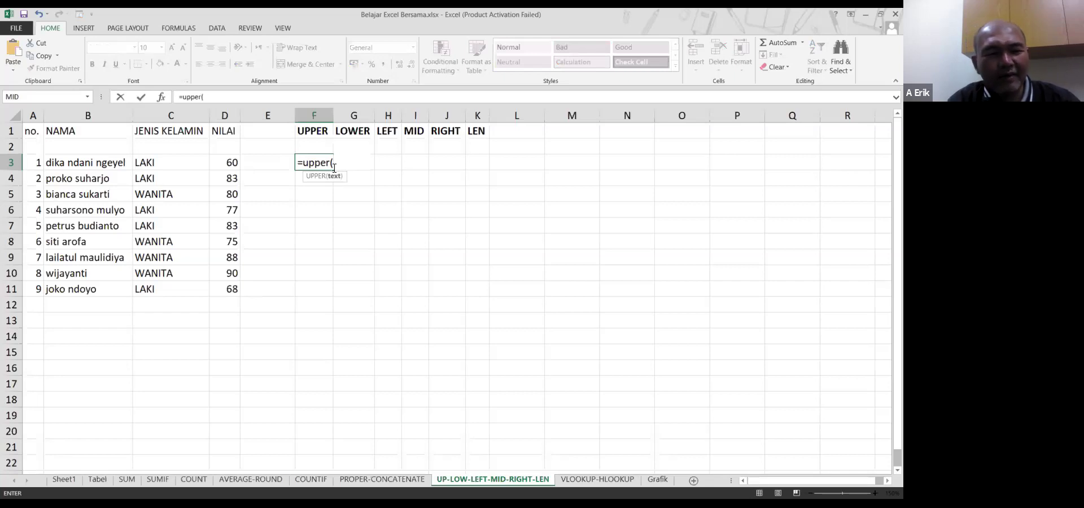
{"action": "type", "text": "b3"}
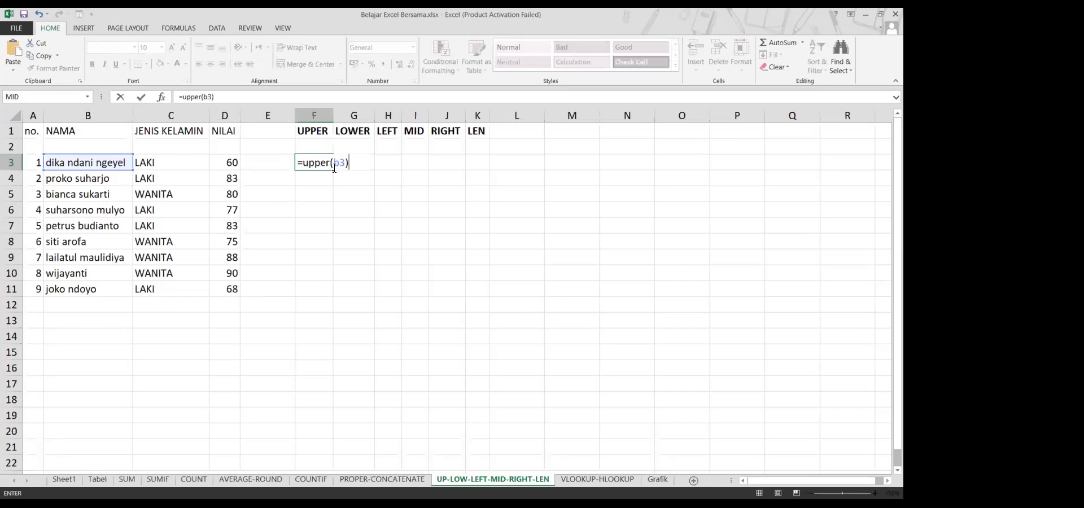
{"action": "key", "text": "Return"}
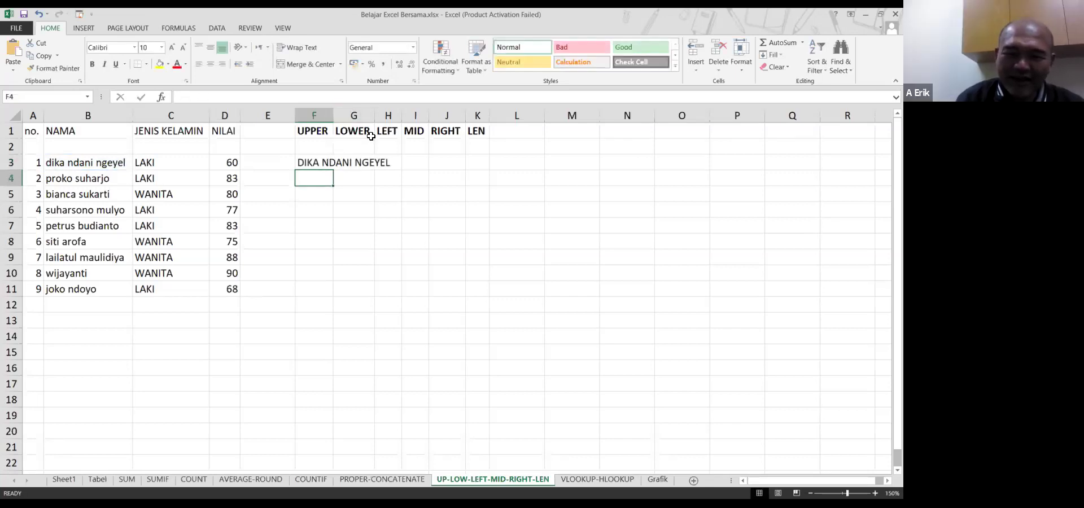
{"action": "left_click_drag", "start_coordinate": [332, 118], "coordinate": [396, 118]}
{"action": "left_click", "coordinate": [419, 164]}
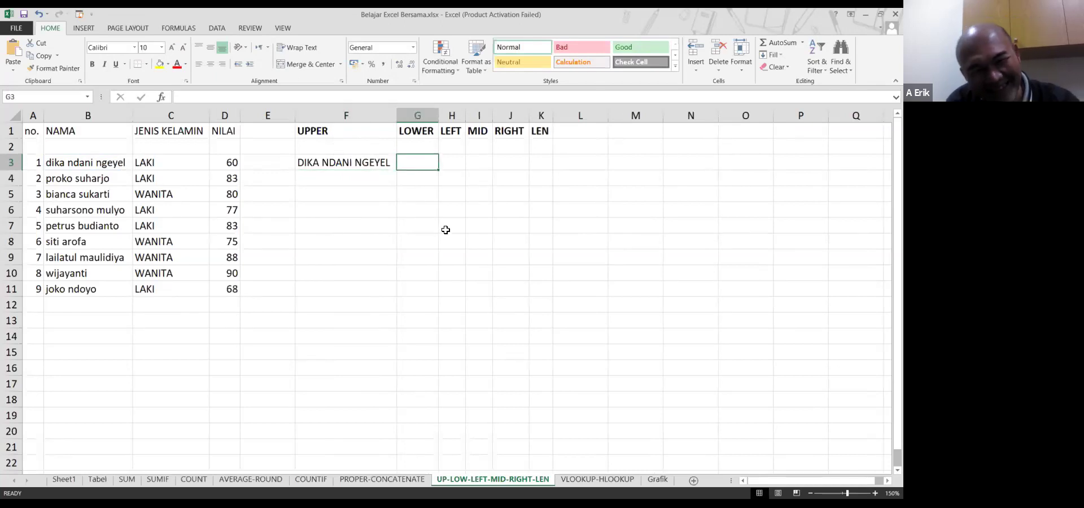
{"action": "type", "text": "="}
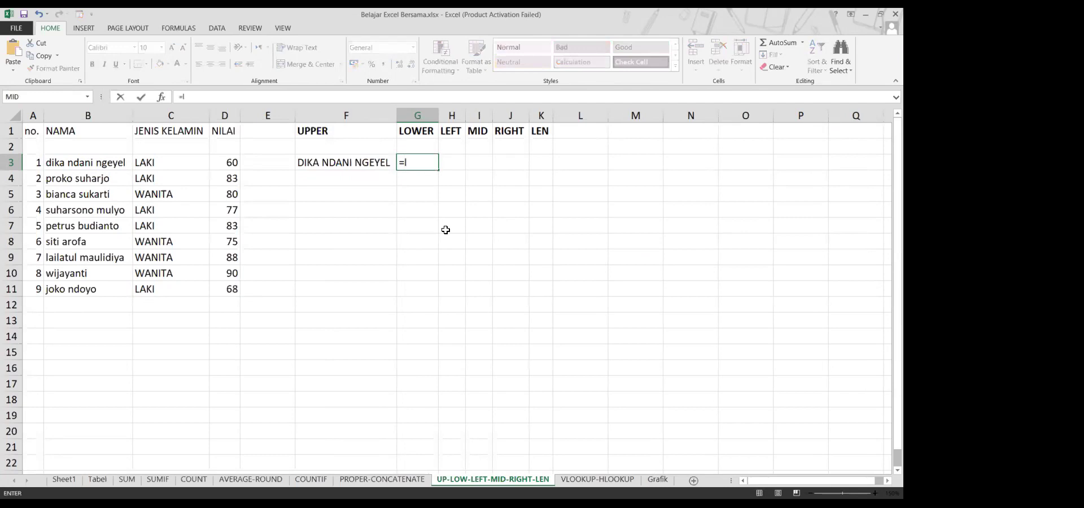
{"action": "type", "text": "lower(b3)"}
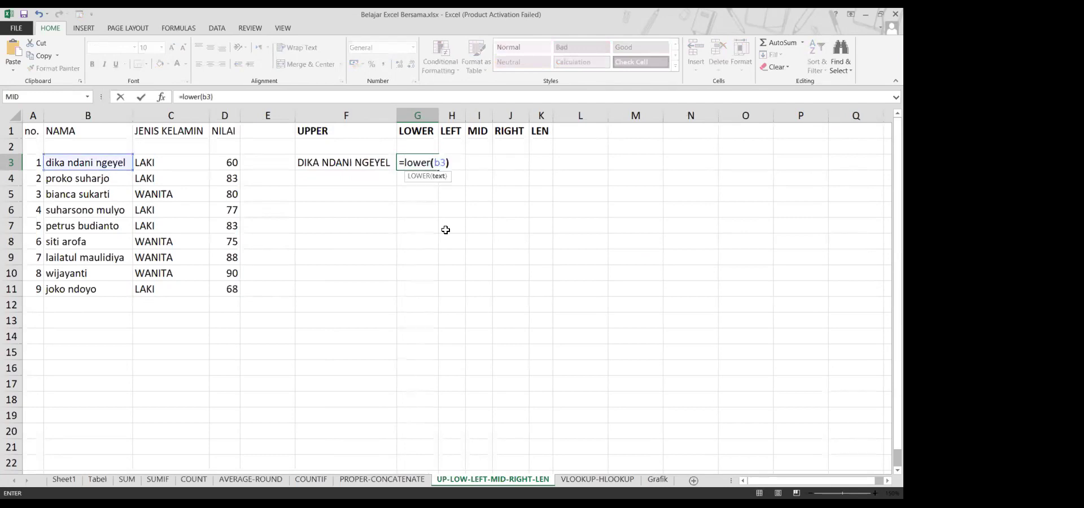
{"action": "key", "text": "Return"}
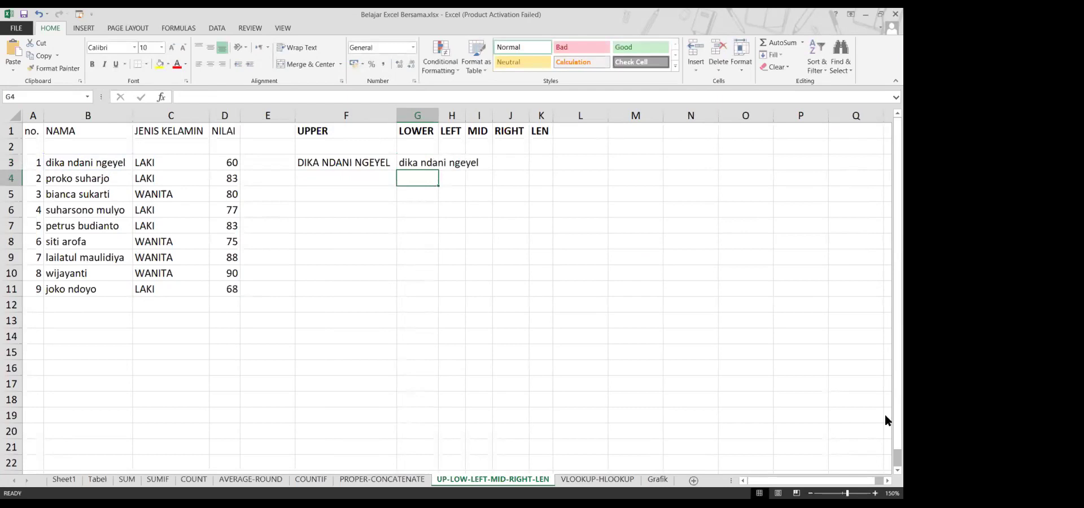
{"action": "double_click", "coordinate": [438, 116]}
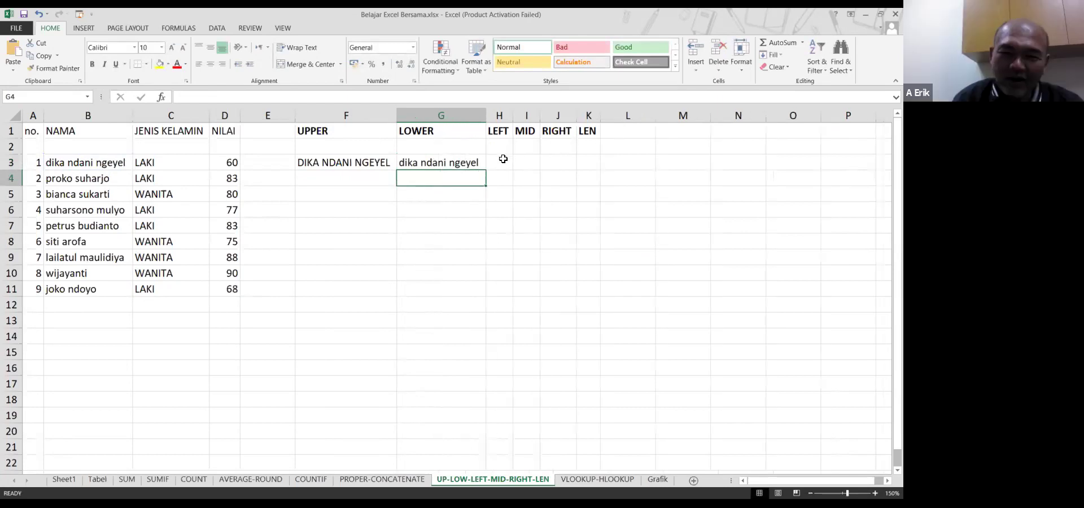
{"action": "left_click", "coordinate": [502, 163]}
{"action": "type", "text": "="}
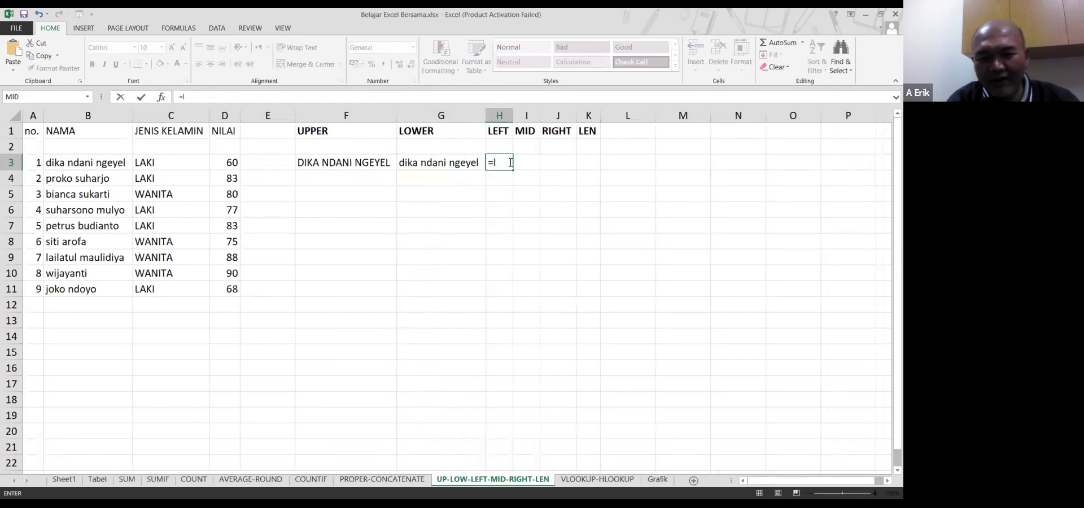
{"action": "type", "text": "left("}
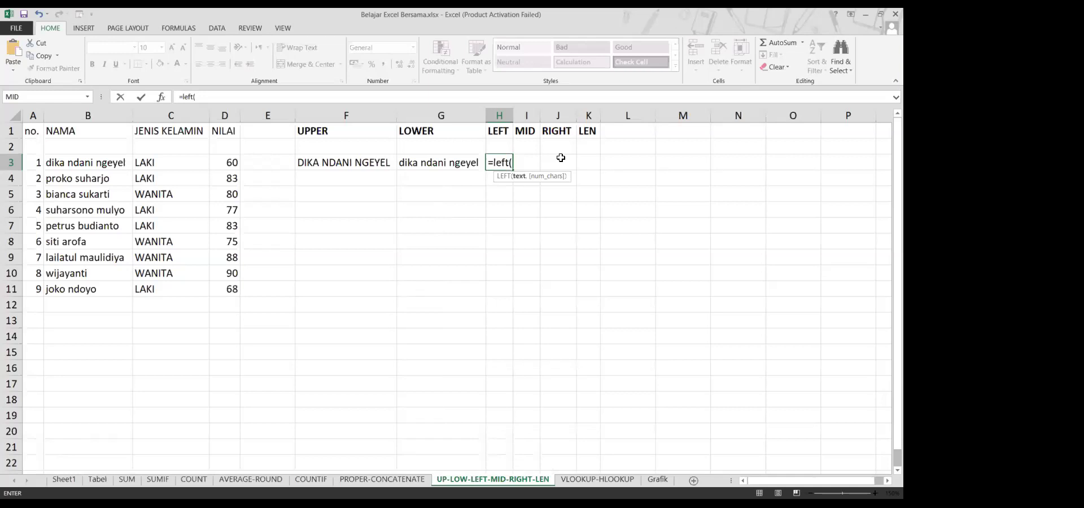
{"action": "type", "text": "b3,"}
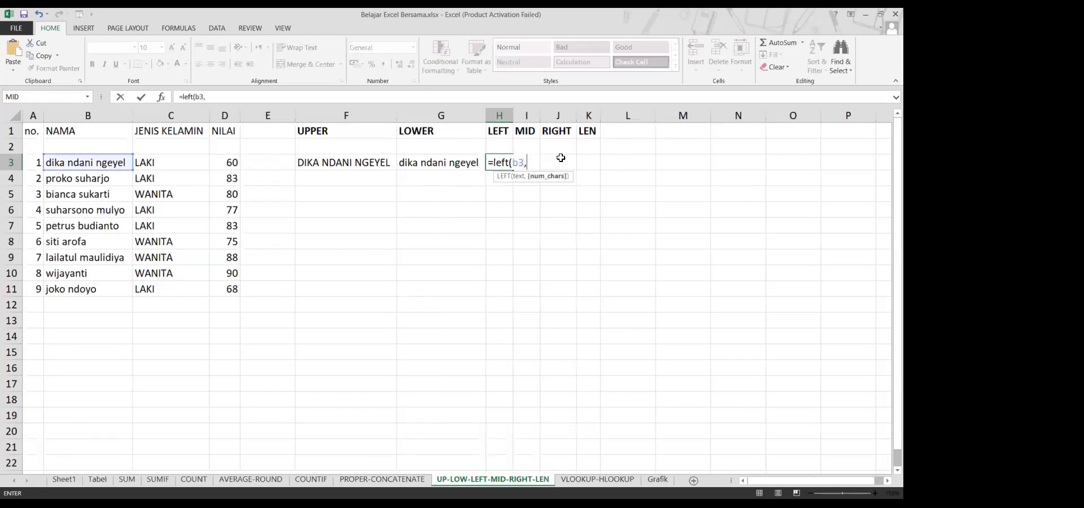
{"action": "type", "text": " 10)"}
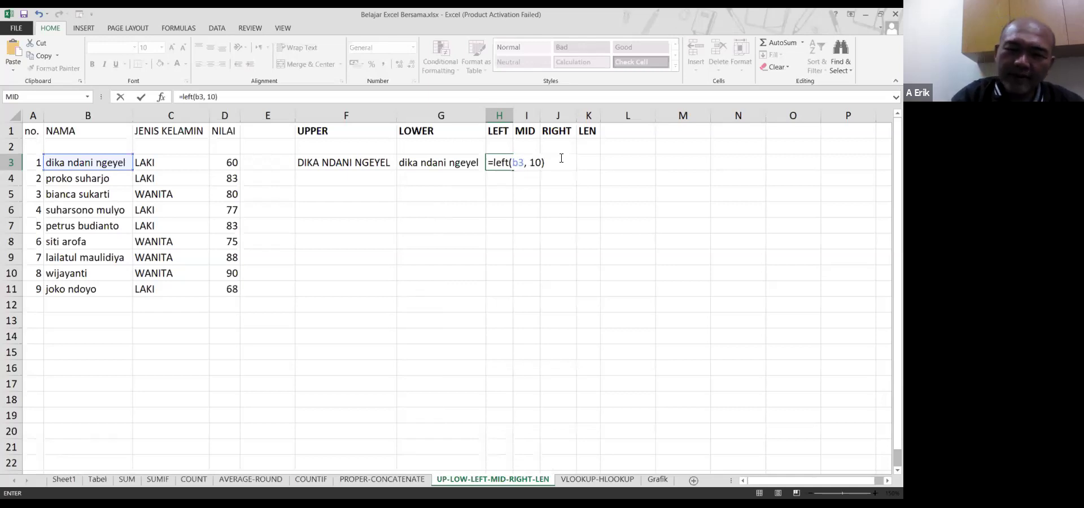
{"action": "key", "text": "Return"}
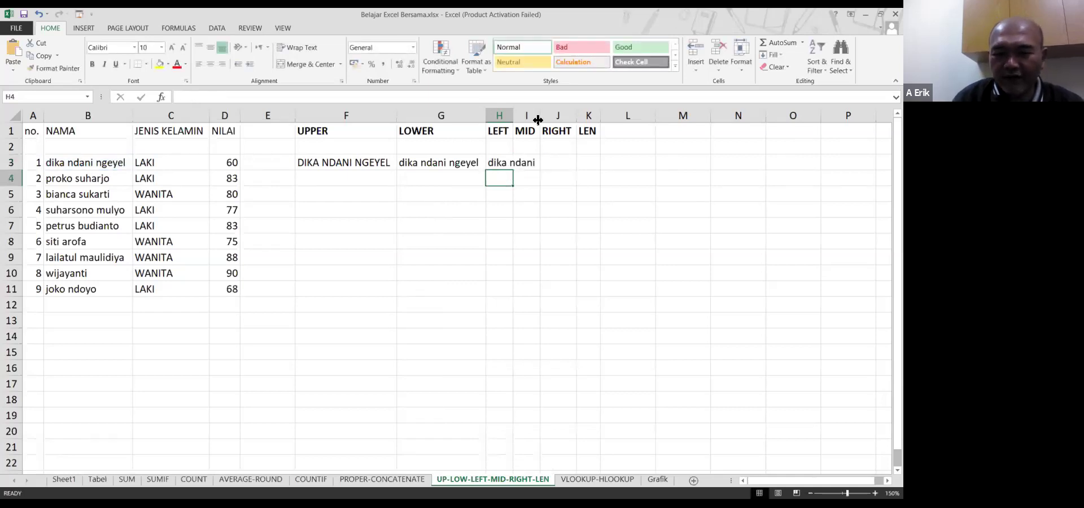
{"action": "double_click", "coordinate": [510, 119]}
{"action": "left_click", "coordinate": [555, 163]}
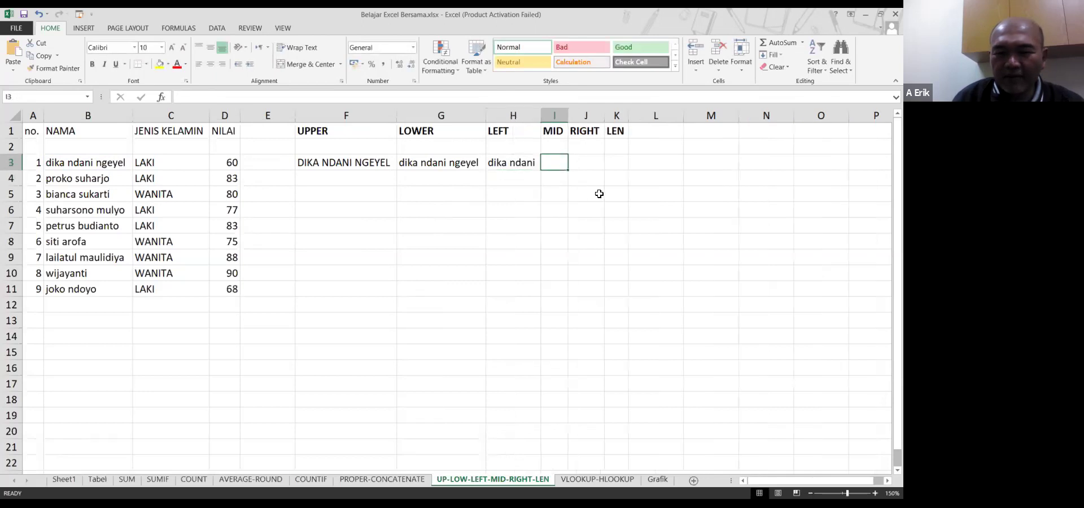
Enter =MID(B3, 3, 5) in I3 to show ka nd and widen column I
{"action": "type", "text": "="}
{"action": "type", "text": "m"}
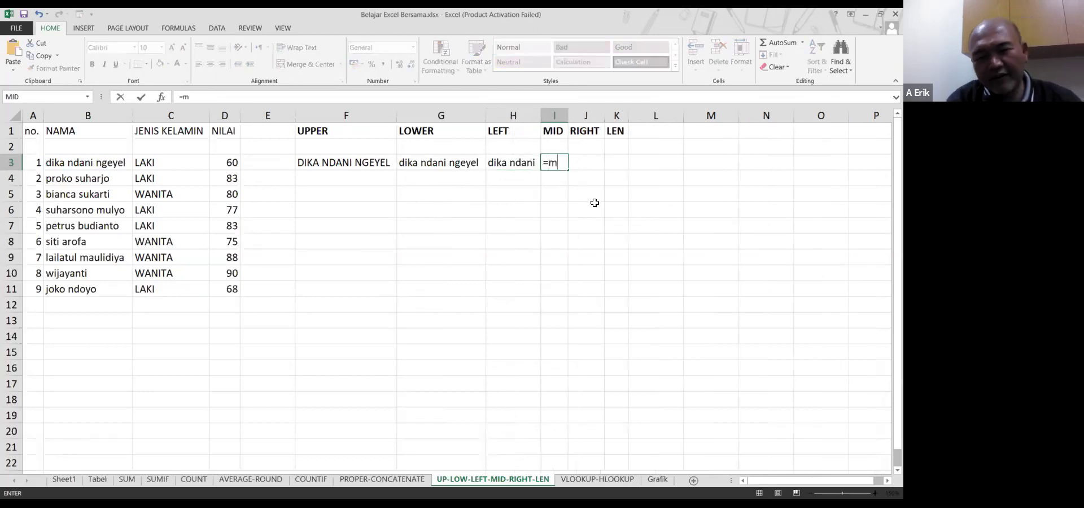
{"action": "type", "text": "id("}
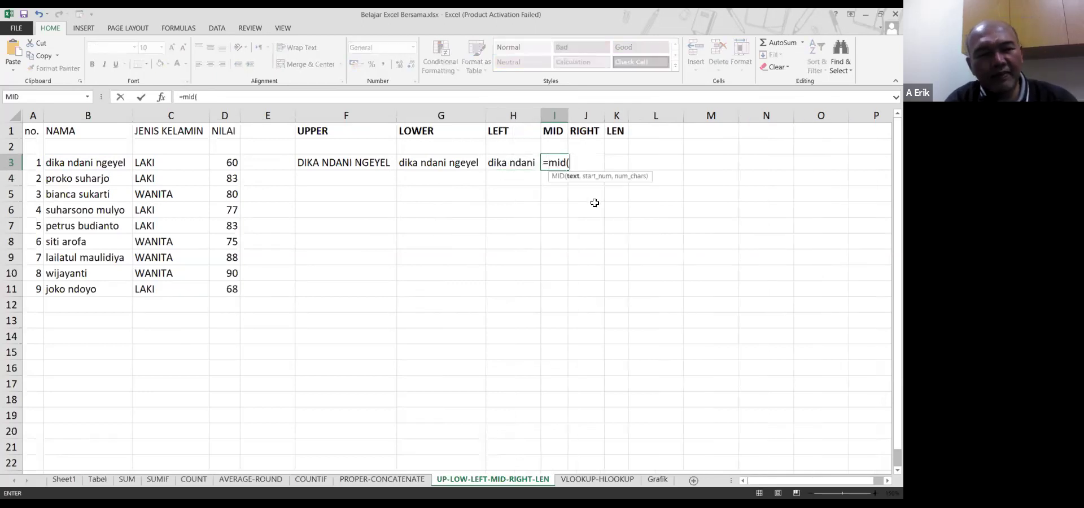
{"action": "type", "text": "b3,"}
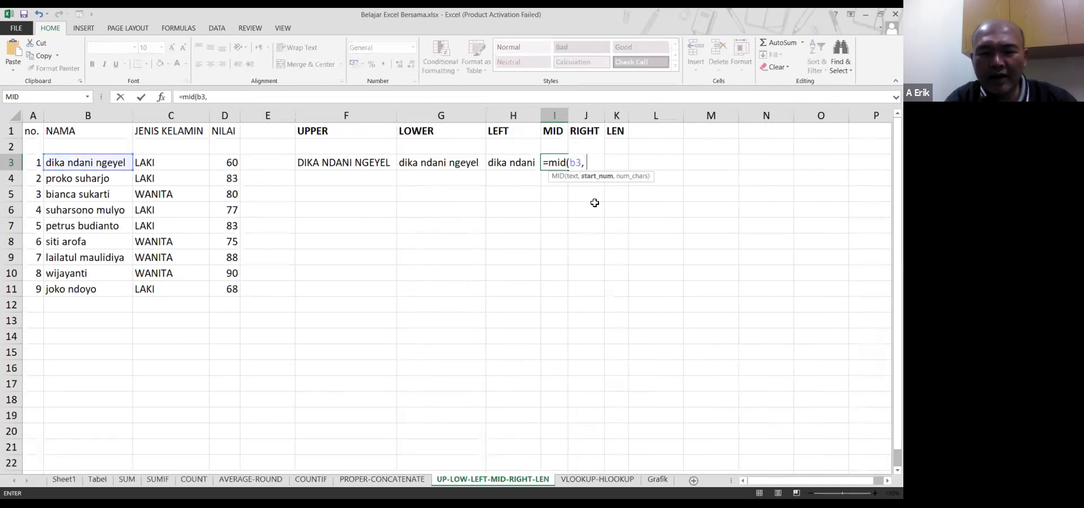
{"action": "type", "text": " 3"}
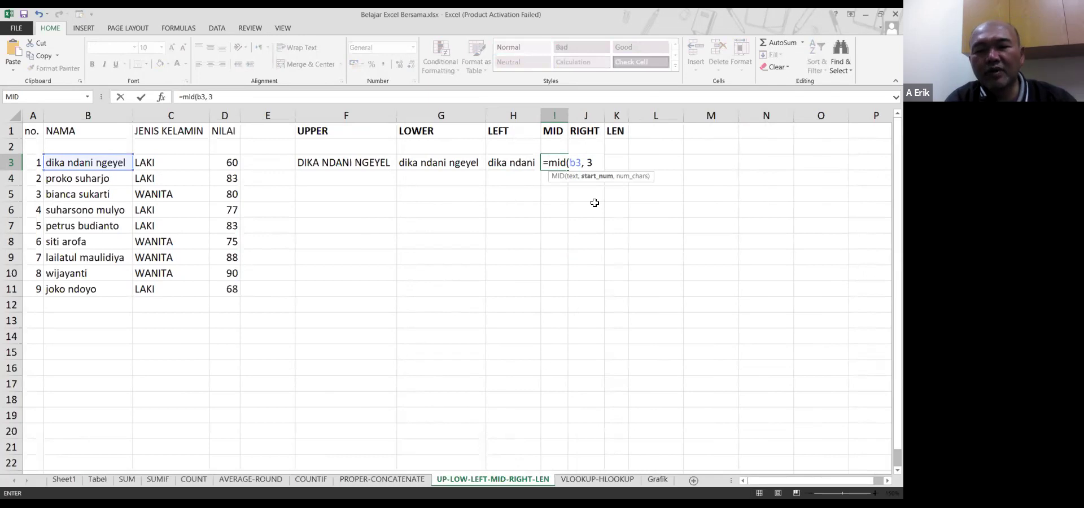
{"action": "type", "text": ", 5)"}
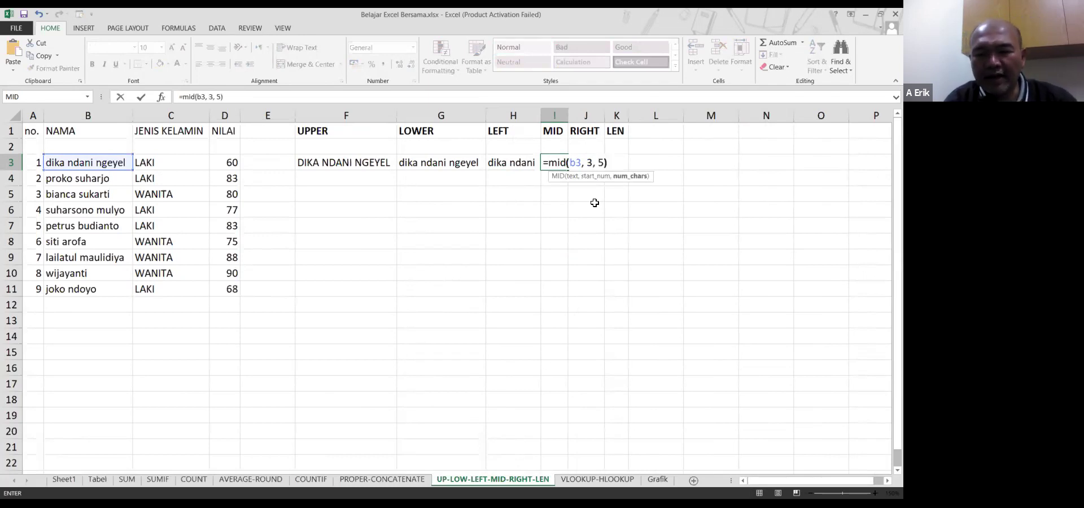
{"action": "key", "text": "Return"}
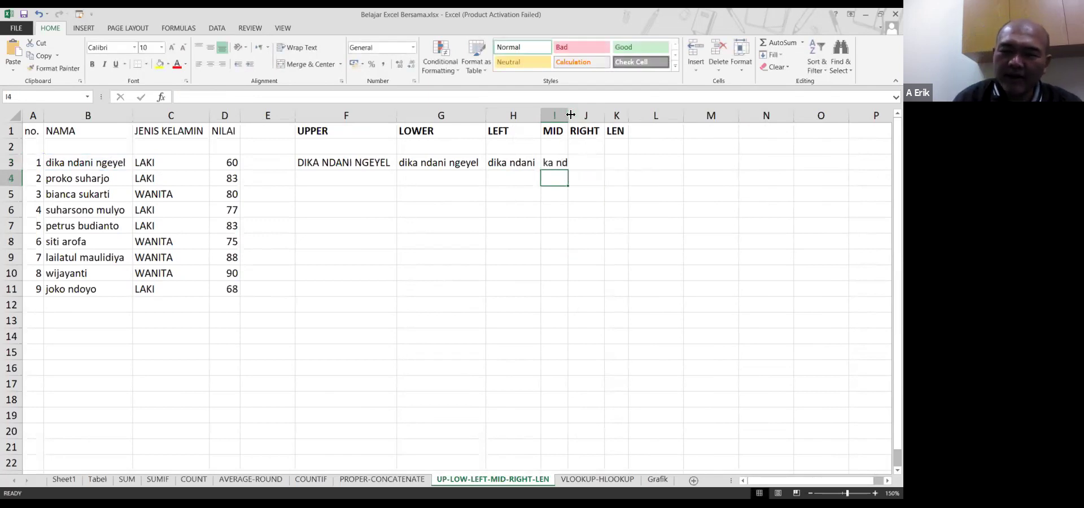
{"action": "left_click_drag", "start_coordinate": [571, 114], "coordinate": [575, 115]}
Enter =RIGHT(B3, 4) in J3 so it shows eyel
{"action": "left_click", "coordinate": [602, 161]}
{"action": "type", "text": "="}
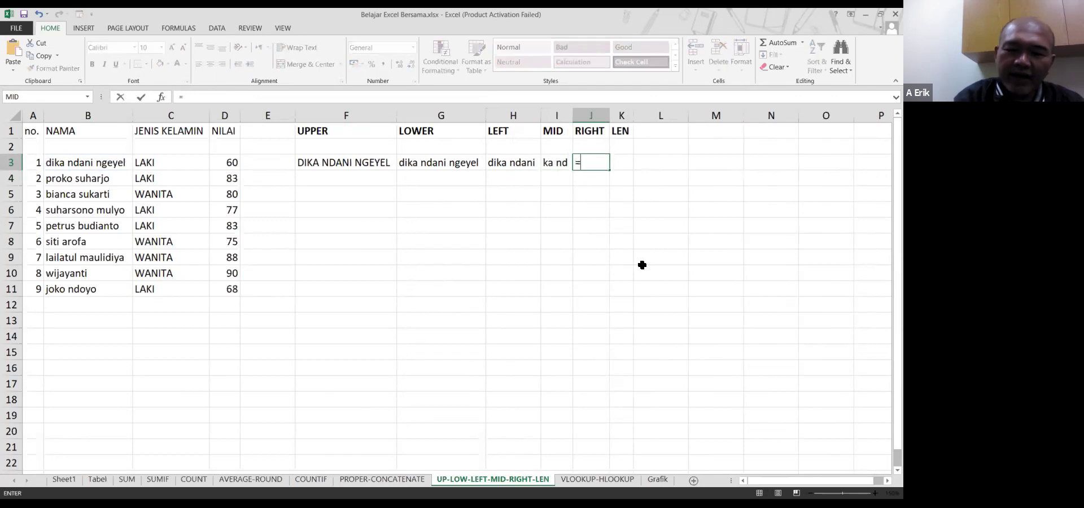
{"action": "type", "text": "right("}
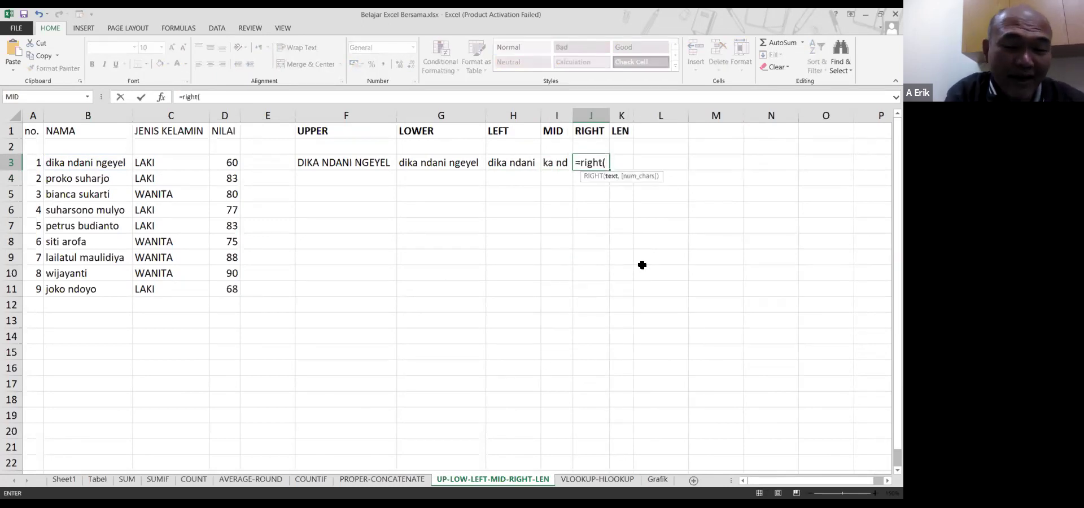
{"action": "type", "text": "b3"}
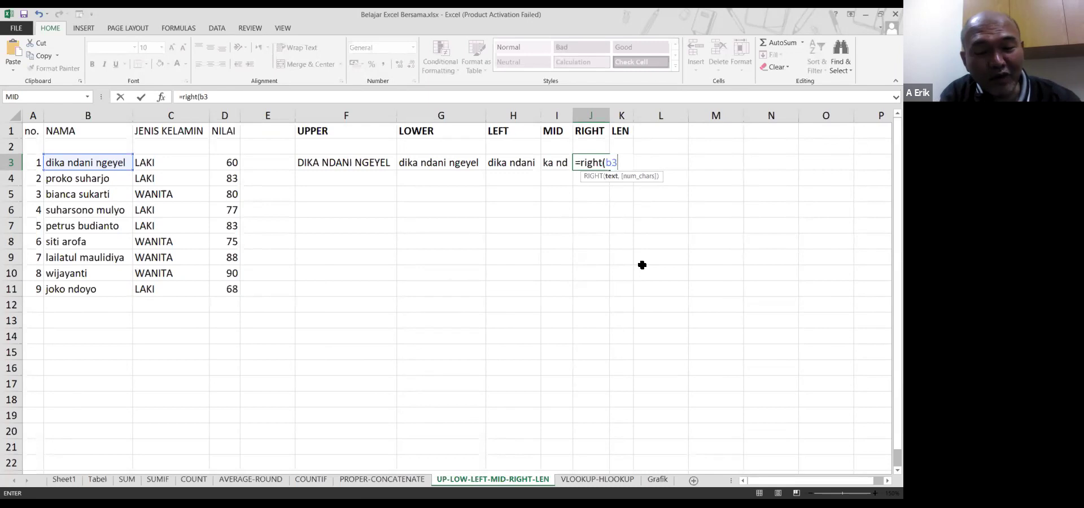
{"action": "type", "text": ","}
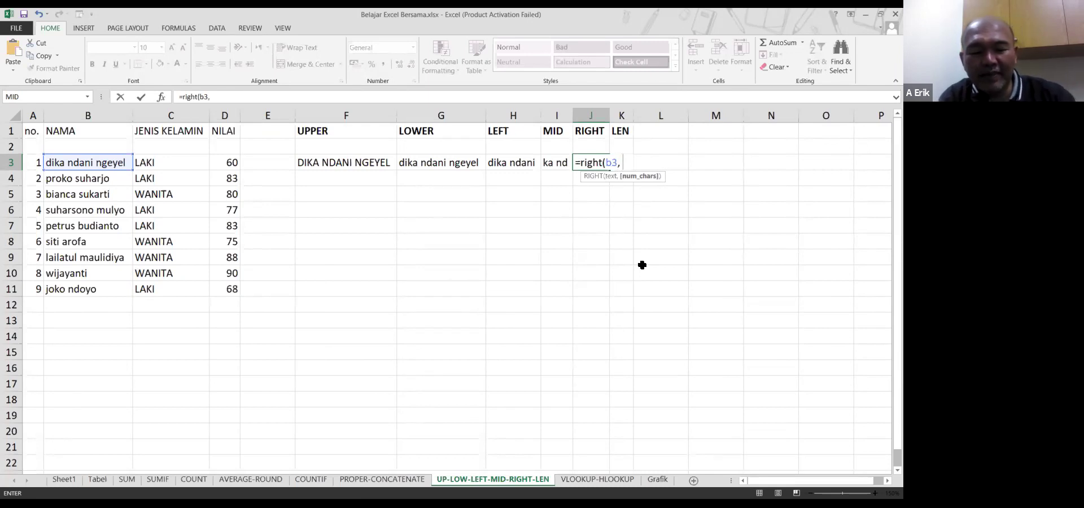
{"action": "type", "text": " 4)"}
{"action": "key", "text": "Return"}
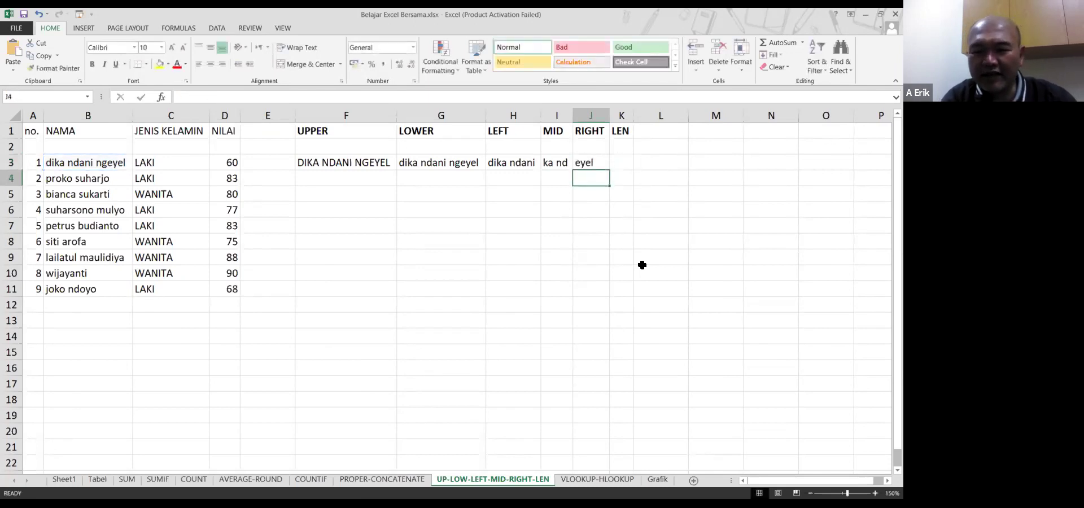
{"action": "key", "text": "Up"}
{"action": "key", "text": "Right"}
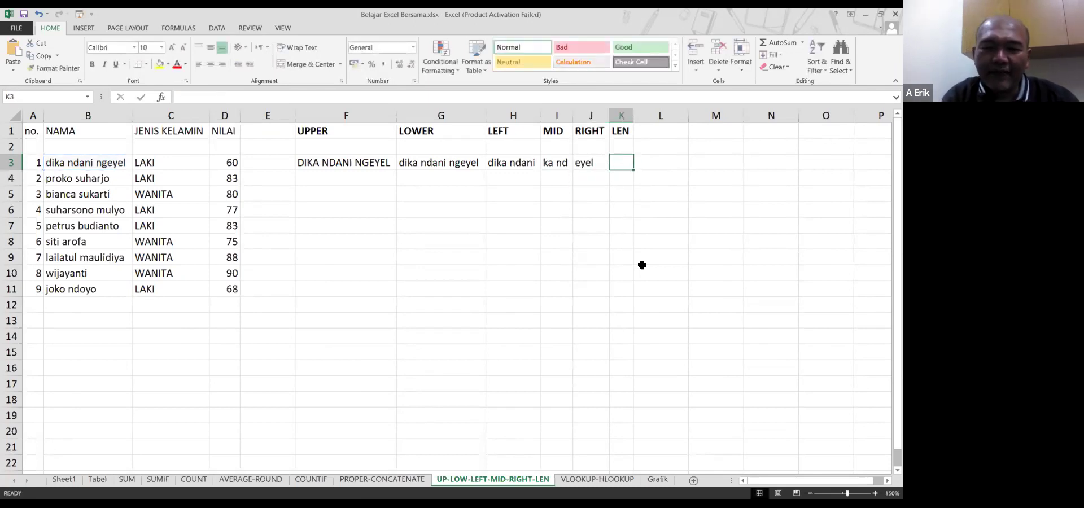
Enter =LEN(B3) in K3 so it counts the name's 17 characters
{"action": "type", "text": "="}
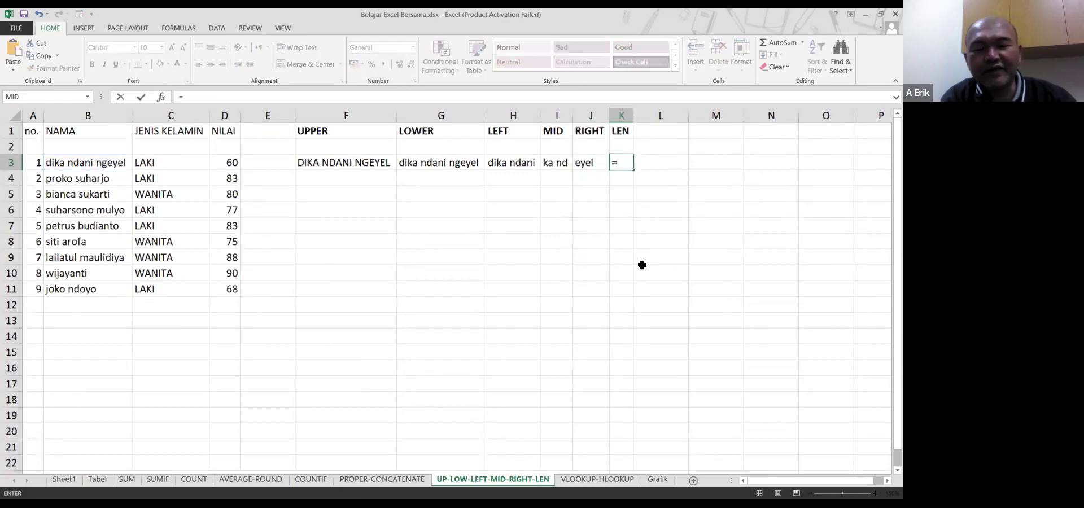
{"action": "type", "text": "len("}
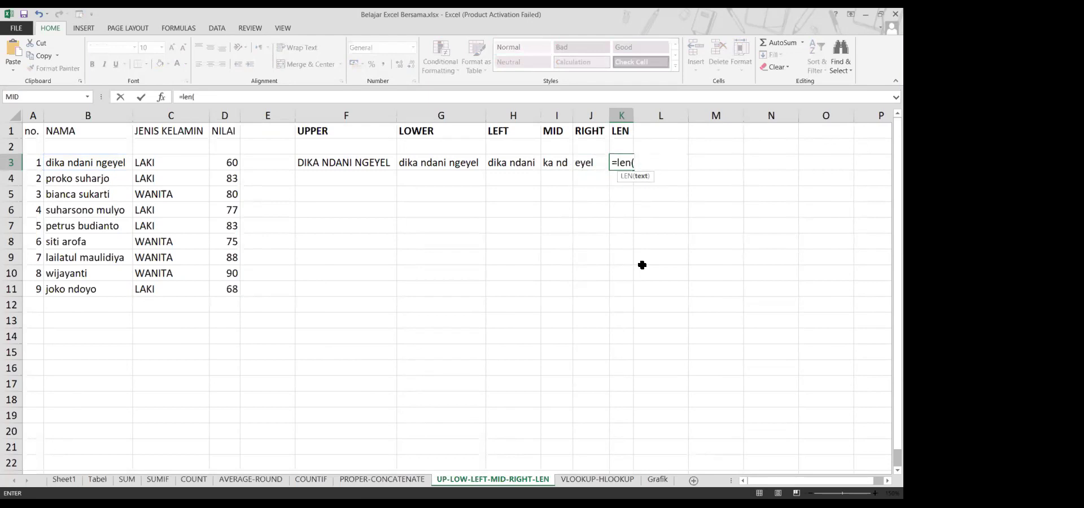
{"action": "type", "text": "b3"}
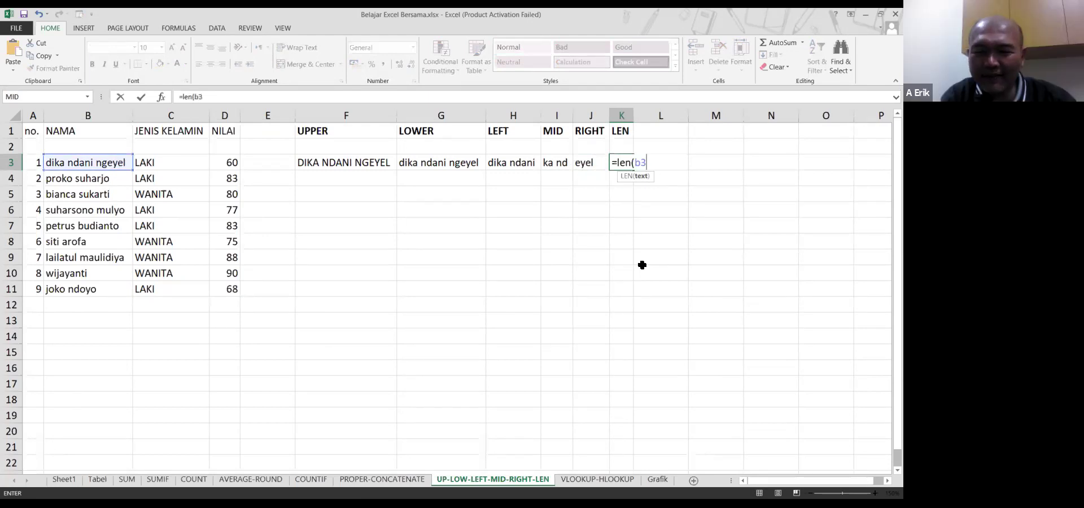
{"action": "type", "text": ")"}
{"action": "key", "text": "BackSpace"}
{"action": "key", "text": "BackSpace"}
{"action": "key", "text": "BackSpace"}
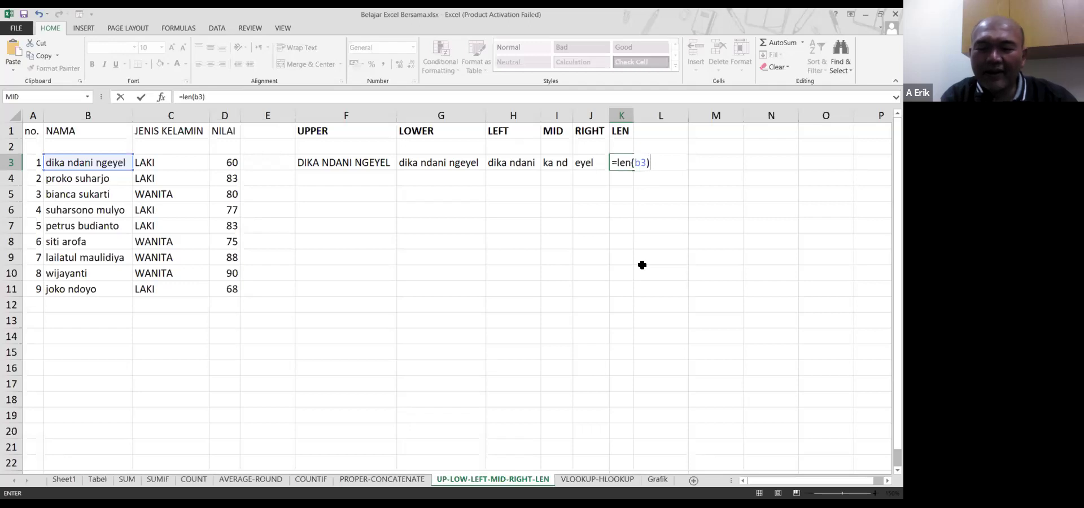
{"action": "key", "text": "BackSpace"}
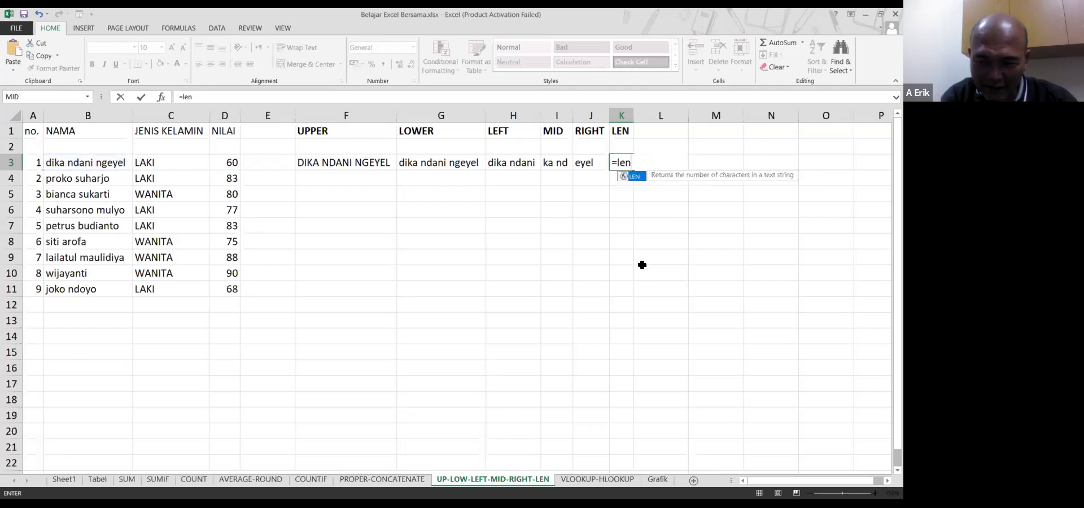
{"action": "type", "text": "("}
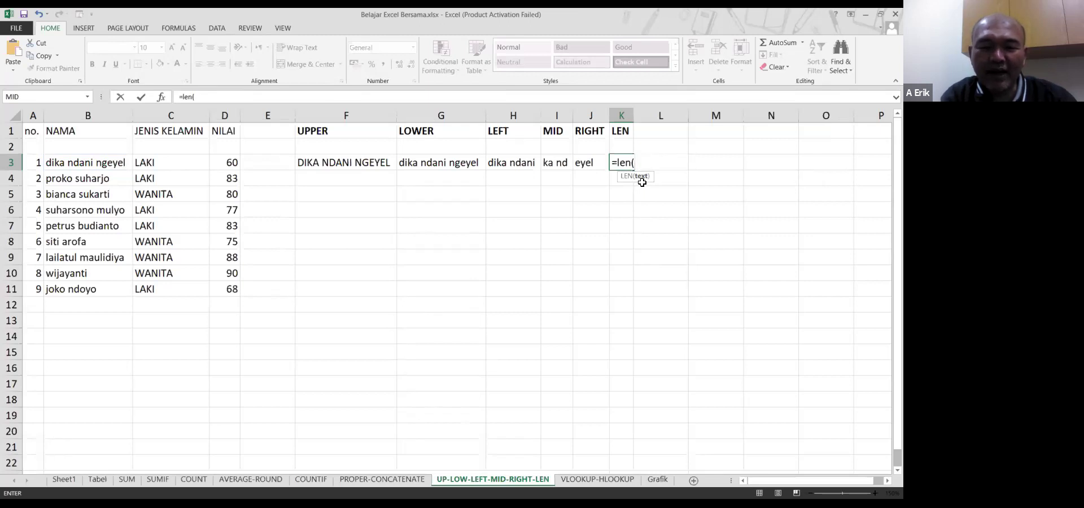
{"action": "type", "text": "b3)"}
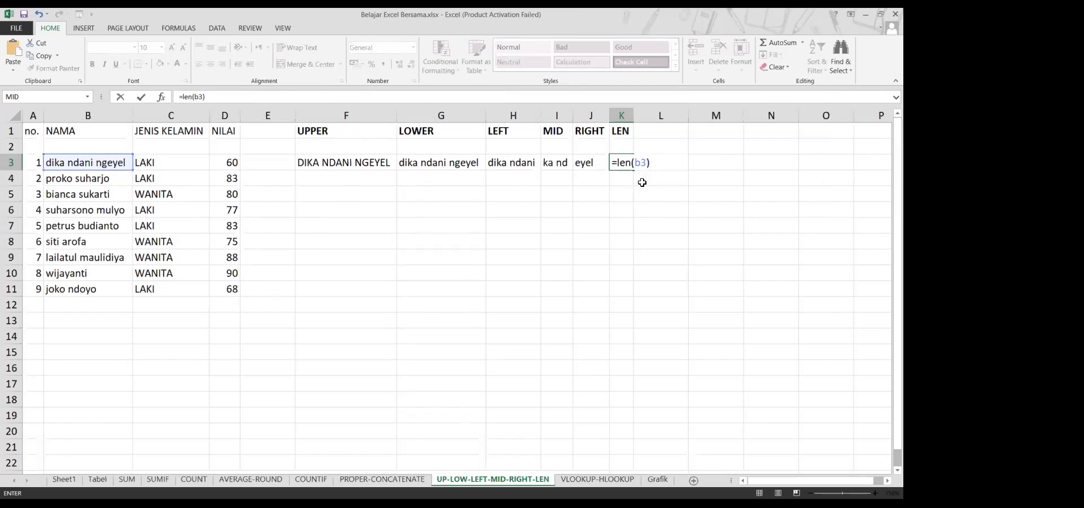
{"action": "key", "text": "Return"}
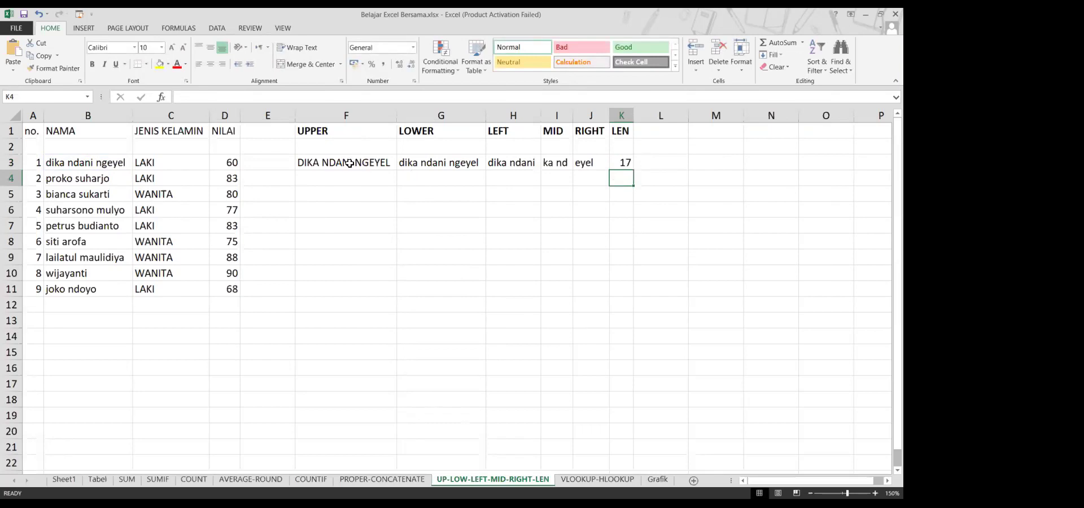
Change H3's LEFT formula to take 3 characters, showing dik, and narrow column H
{"action": "left_click", "coordinate": [355, 164]}
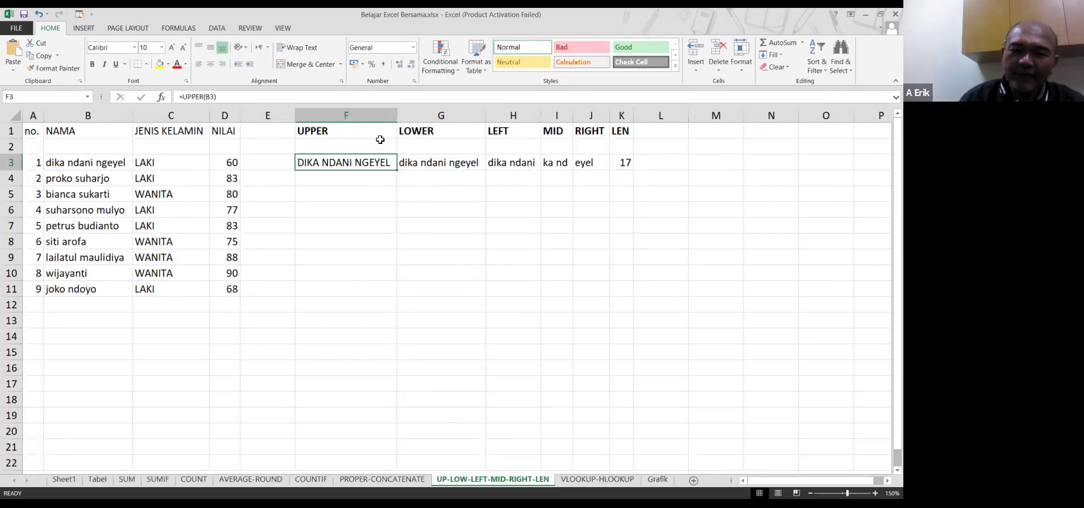
{"action": "left_click", "coordinate": [420, 163]}
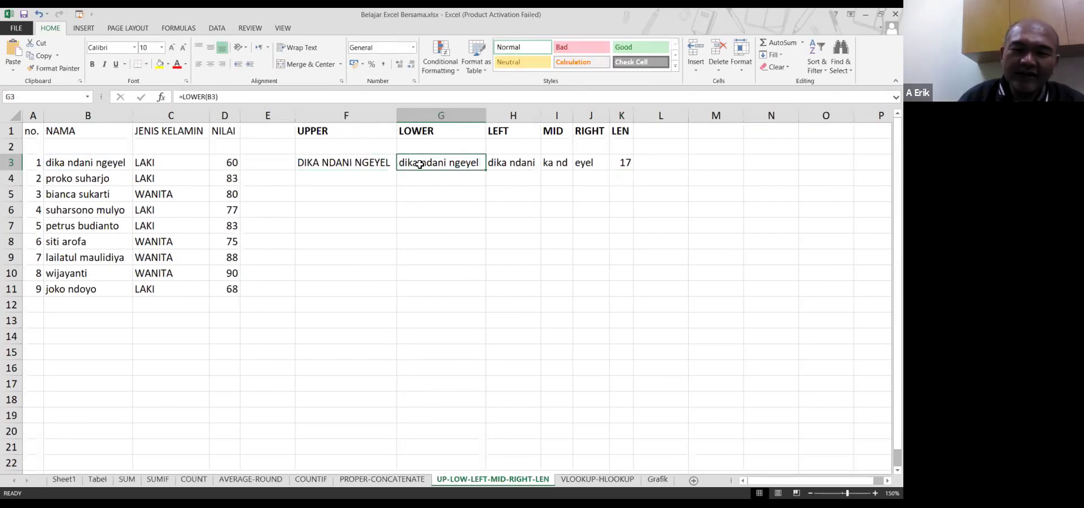
{"action": "left_click", "coordinate": [505, 166]}
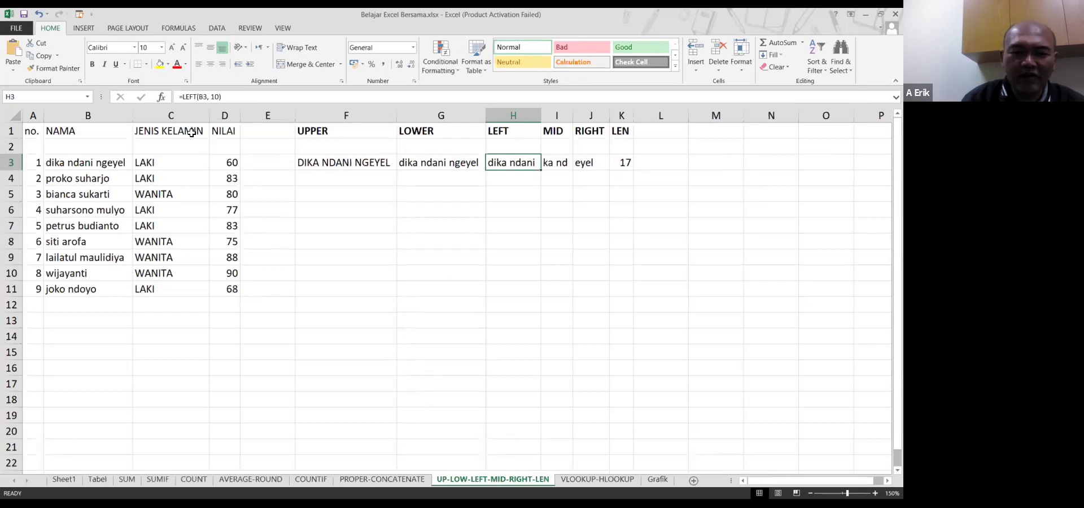
{"action": "left_click", "coordinate": [218, 97]}
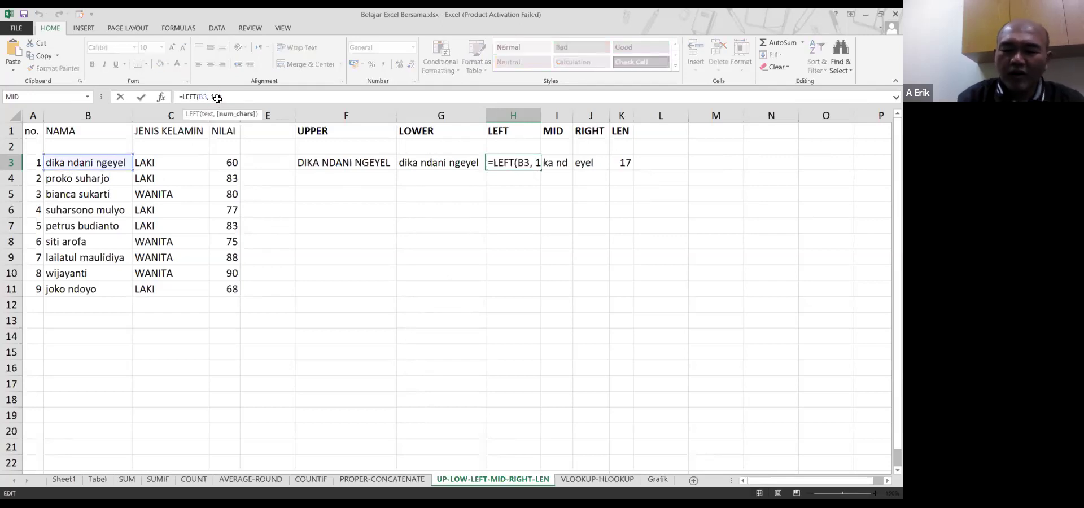
{"action": "key", "text": "BackSpace"}
{"action": "type", "text": "3"}
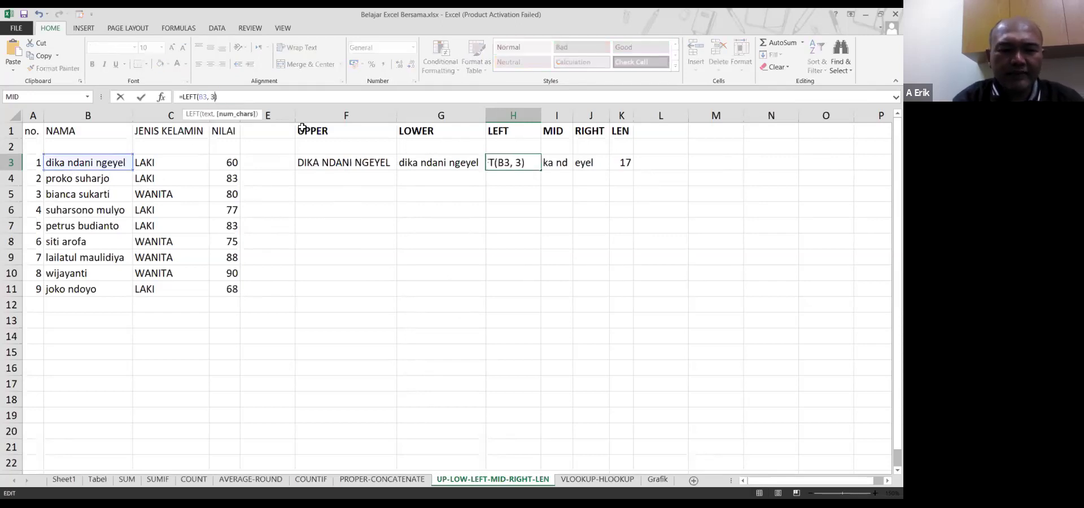
{"action": "key", "text": "Return"}
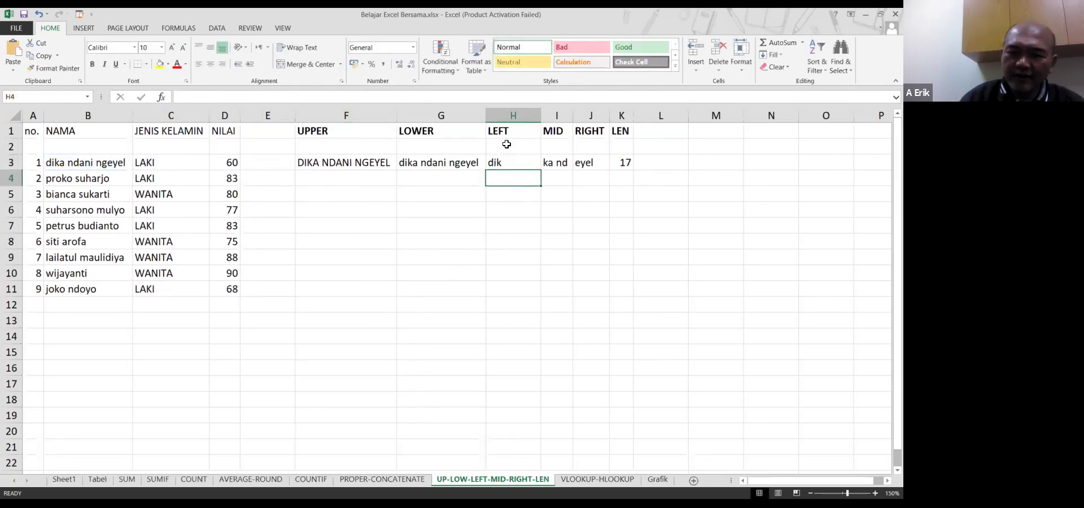
{"action": "left_click_drag", "start_coordinate": [542, 114], "coordinate": [513, 152]}
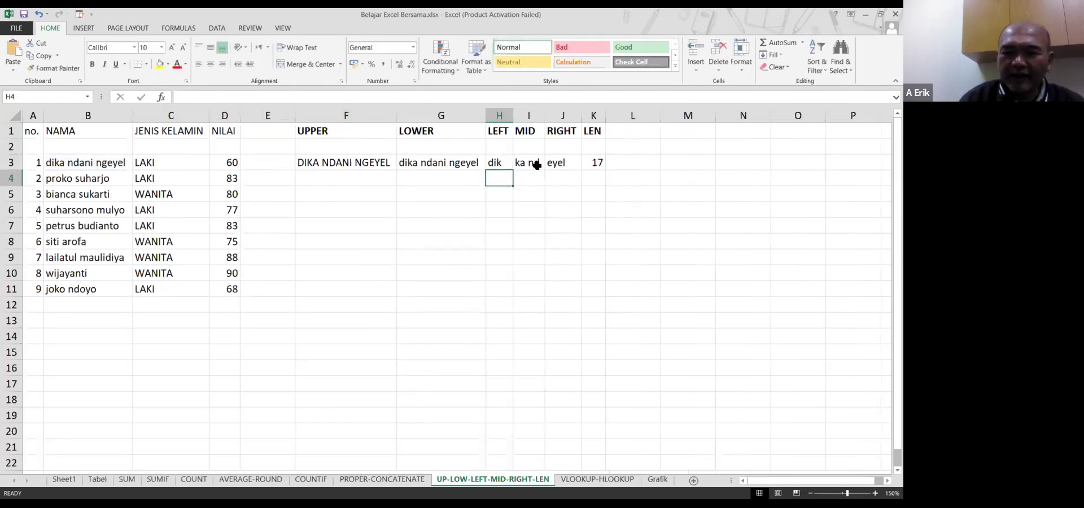
Edit I3's formula to =MID(B3,7,5) so it shows dani
{"action": "left_click", "coordinate": [534, 164]}
{"action": "left_click", "coordinate": [243, 97]}
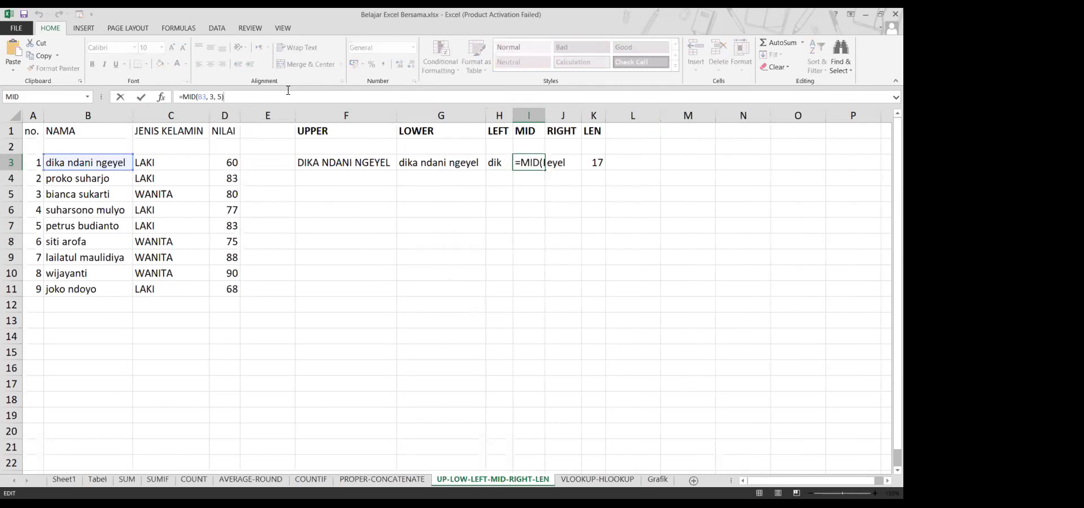
{"action": "key", "text": "Left"}
{"action": "key", "text": "Left"}
{"action": "key", "text": "Left"}
{"action": "key", "text": "Left"}
{"action": "key", "text": "Left"}
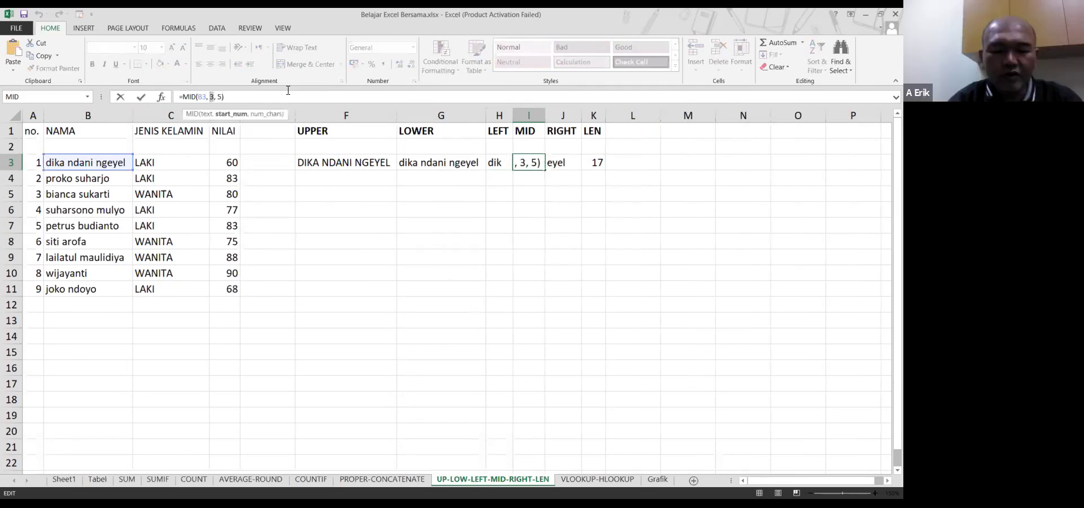
{"action": "key", "text": "Delete"}
{"action": "type", "text": "7"}
{"action": "key", "text": "Right"}
{"action": "key", "text": "Right"}
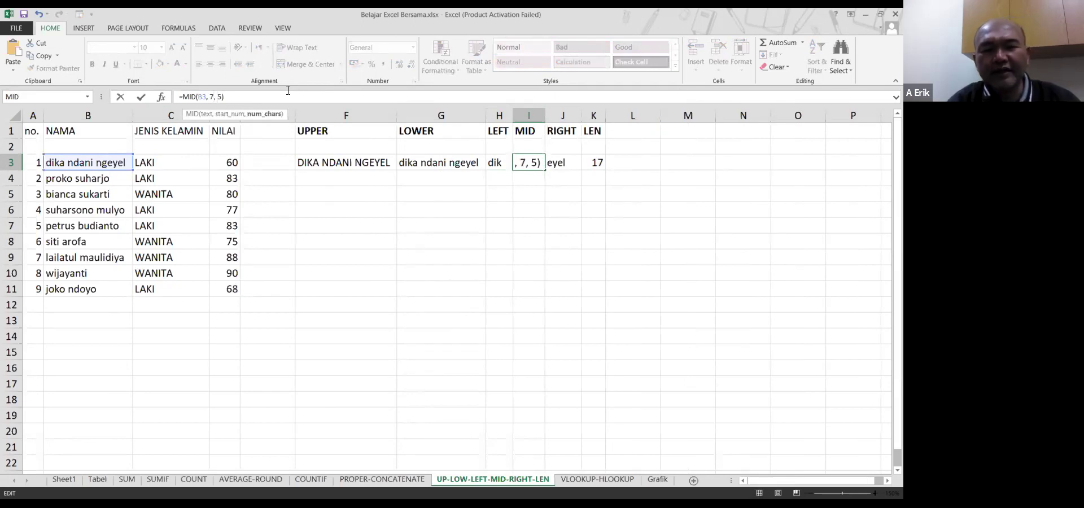
{"action": "key", "text": "Return"}
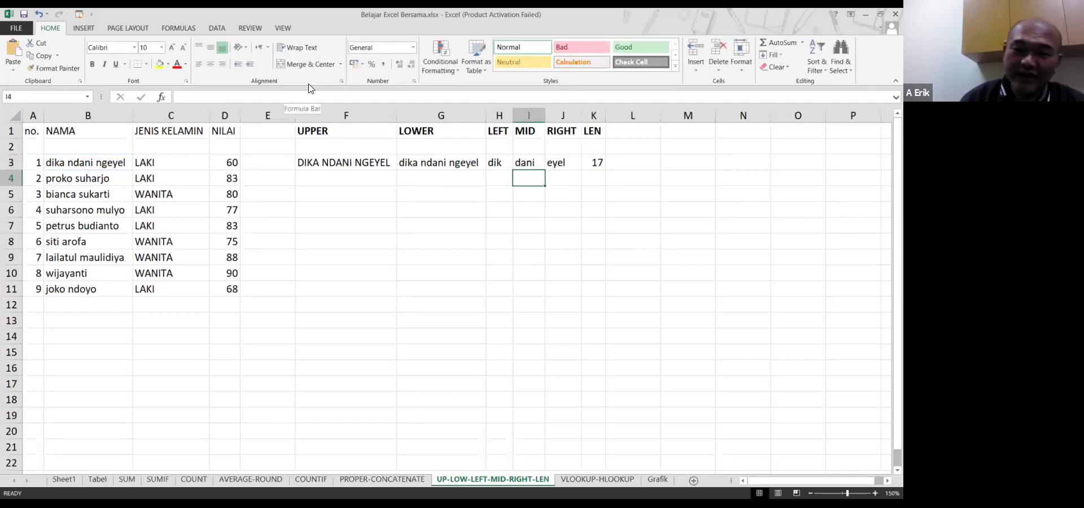
{"action": "left_click", "coordinate": [561, 162]}
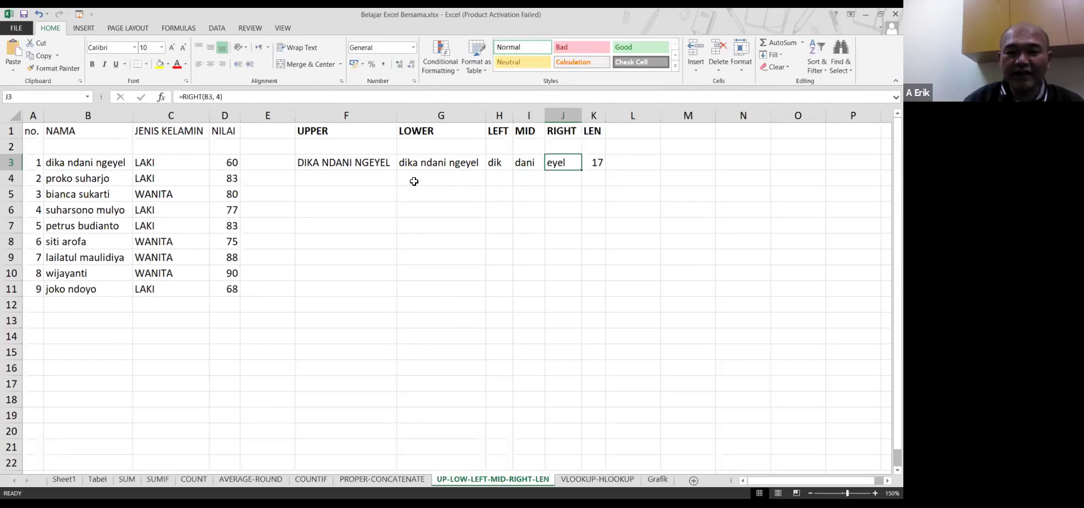
{"action": "left_click", "coordinate": [92, 163]}
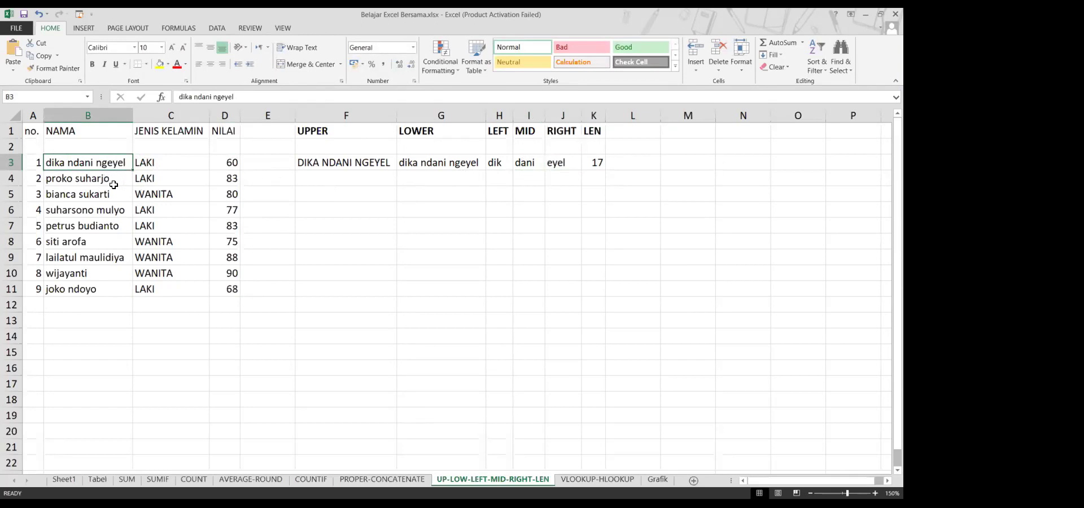
{"action": "left_click", "coordinate": [108, 181]}
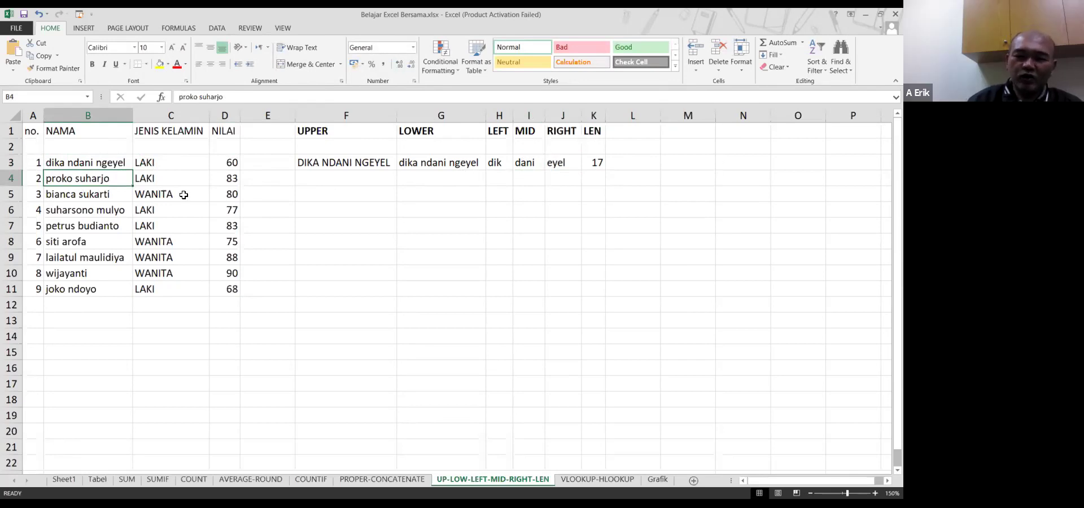
{"action": "left_click", "coordinate": [602, 163]}
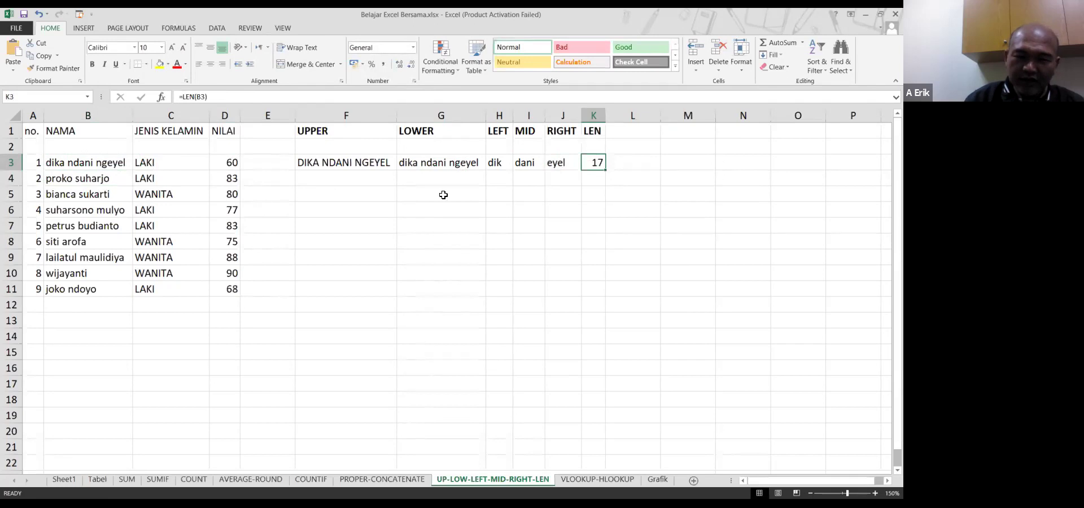
{"action": "left_click", "coordinate": [54, 163]}
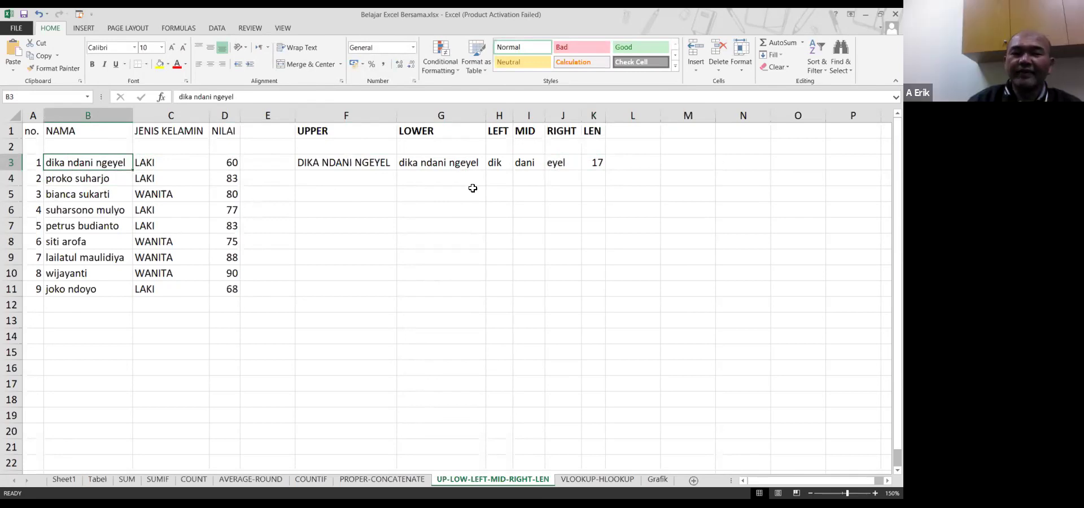
{"action": "left_click", "coordinate": [359, 161]}
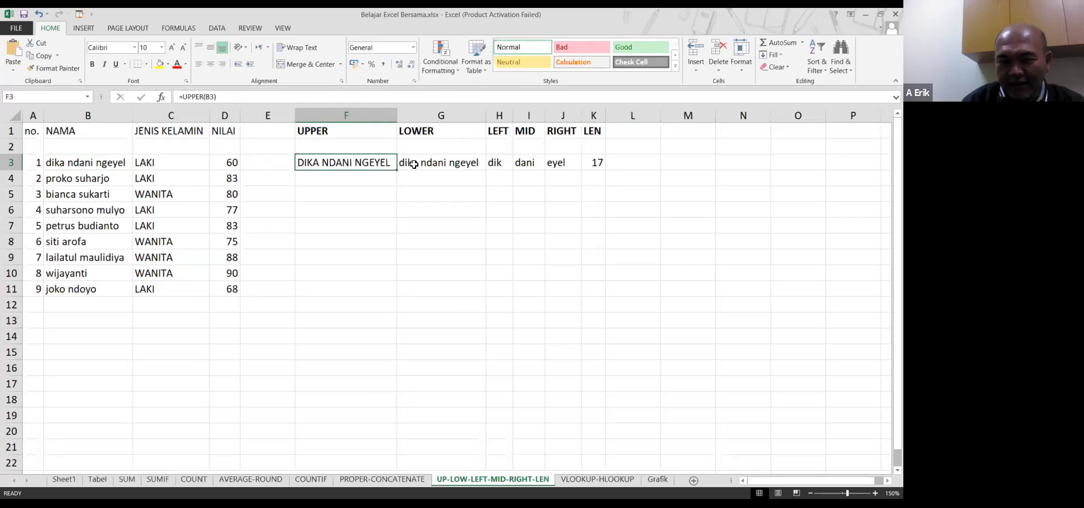
{"action": "mouse_move", "coordinate": [381, 161]}
{"action": "left_mouse_down"}
{"action": "mouse_move", "coordinate": [435, 150]}
{"action": "mouse_move", "coordinate": [432, 164]}
{"action": "left_mouse_up"}
{"action": "left_click", "coordinate": [389, 167]}
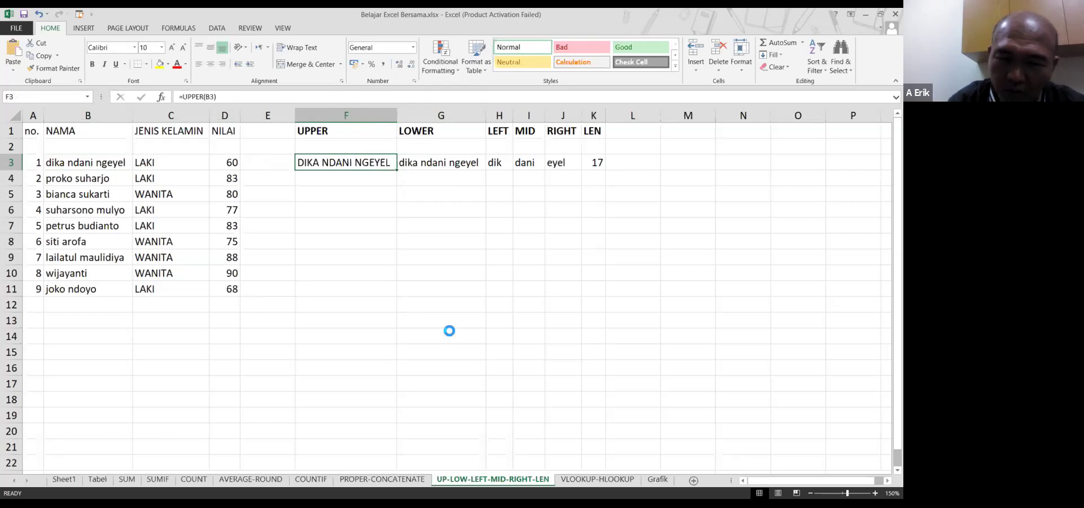
Copy the UPPER formula from F3 into F4:F11 for all nine names
{"action": "key", "text": "ctrl+c"}
{"action": "key", "text": "Down"}
{"action": "key", "text": "shift+Down"}
{"action": "key", "text": "shift+Down"}
{"action": "key", "text": "shift+Down"}
{"action": "key", "text": "shift+Down"}
{"action": "key", "text": "shift+Down"}
{"action": "key", "text": "shift+Down"}
{"action": "key", "text": "shift+Down"}
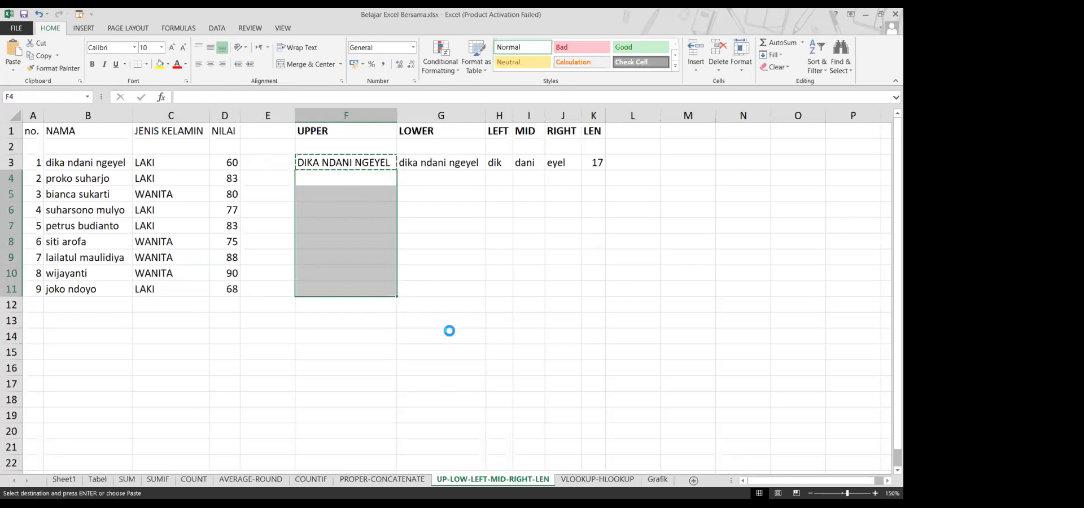
{"action": "key", "text": "ctrl+v"}
{"action": "key", "text": "Down"}
{"action": "key", "text": "Down"}
{"action": "key", "text": "Down"}
{"action": "key", "text": "Down"}
{"action": "key", "text": "Down"}
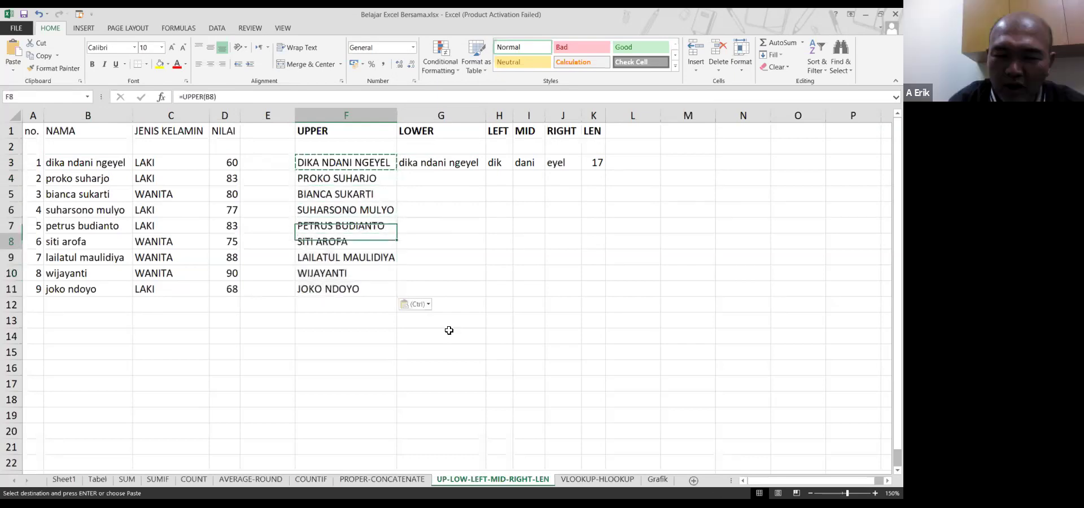
{"action": "key", "text": "Escape"}
{"action": "key", "text": "Right"}
{"action": "key", "text": "ctrl+Up"}
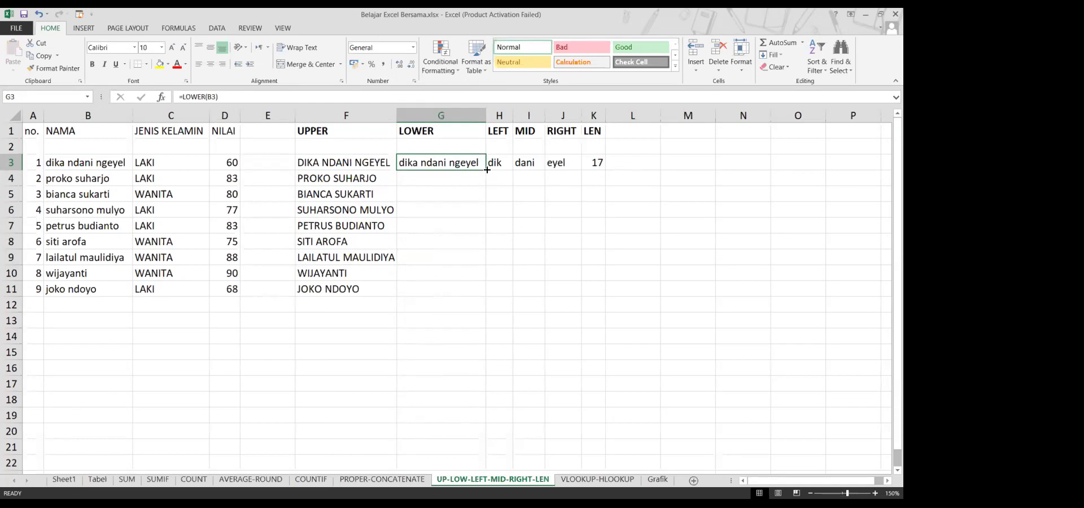
Fill the G3:K3 formulas down to row 11
{"action": "mouse_move", "coordinate": [487, 170]}
{"action": "left_mouse_down"}
{"action": "mouse_move", "coordinate": [488, 291]}
{"action": "mouse_move", "coordinate": [505, 201]}
{"action": "mouse_move", "coordinate": [500, 170]}
{"action": "mouse_move", "coordinate": [486, 171]}
{"action": "left_mouse_up"}
{"action": "left_click_drag", "start_coordinate": [469, 164], "coordinate": [594, 164]}
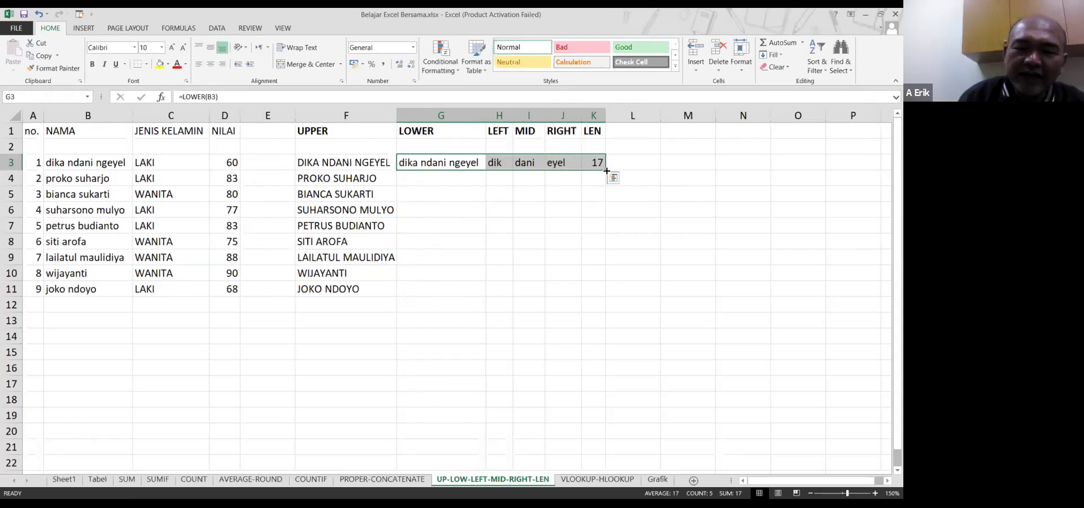
{"action": "left_click_drag", "start_coordinate": [606, 169], "coordinate": [593, 293]}
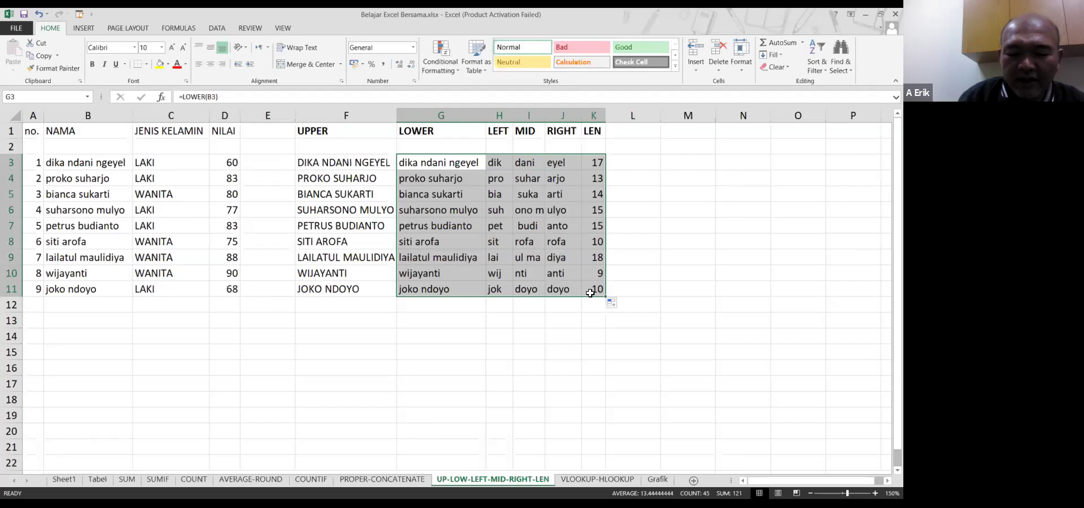
{"action": "key", "text": "ctrl+z"}
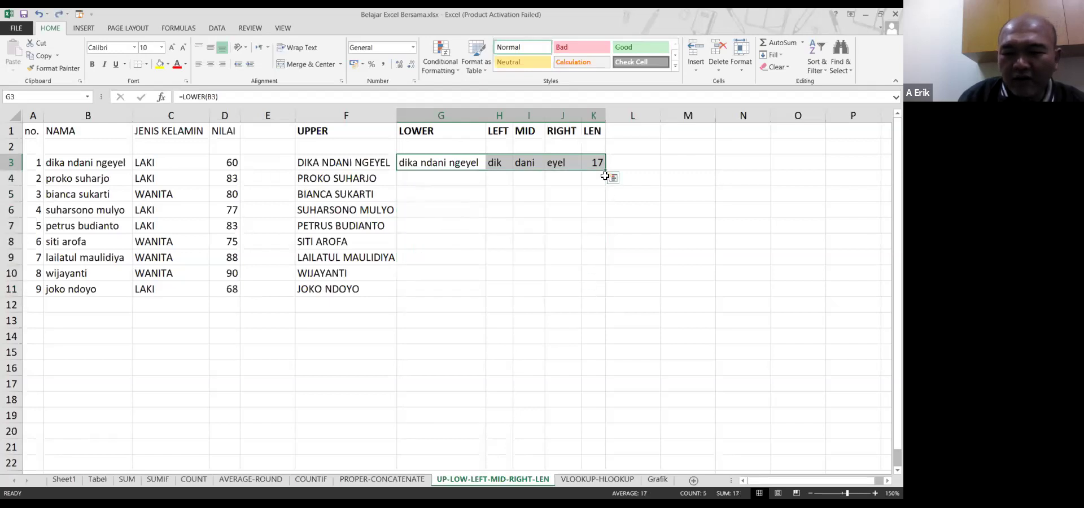
{"action": "key", "text": "ctrl+y"}
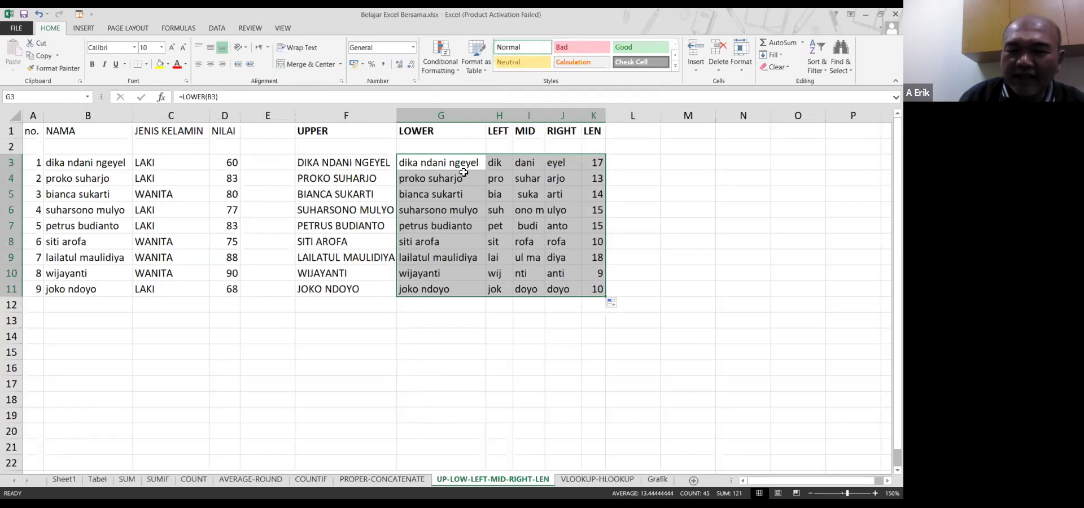
AutoFit columns F through L to their contents
{"action": "left_click_drag", "start_coordinate": [460, 164], "coordinate": [598, 164]}
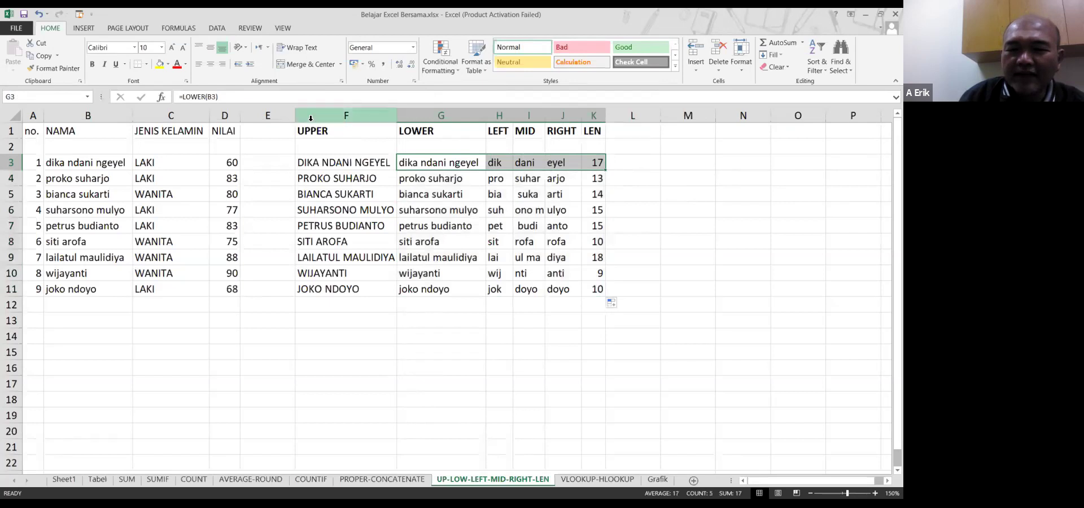
{"action": "left_click_drag", "start_coordinate": [389, 116], "coordinate": [607, 115]}
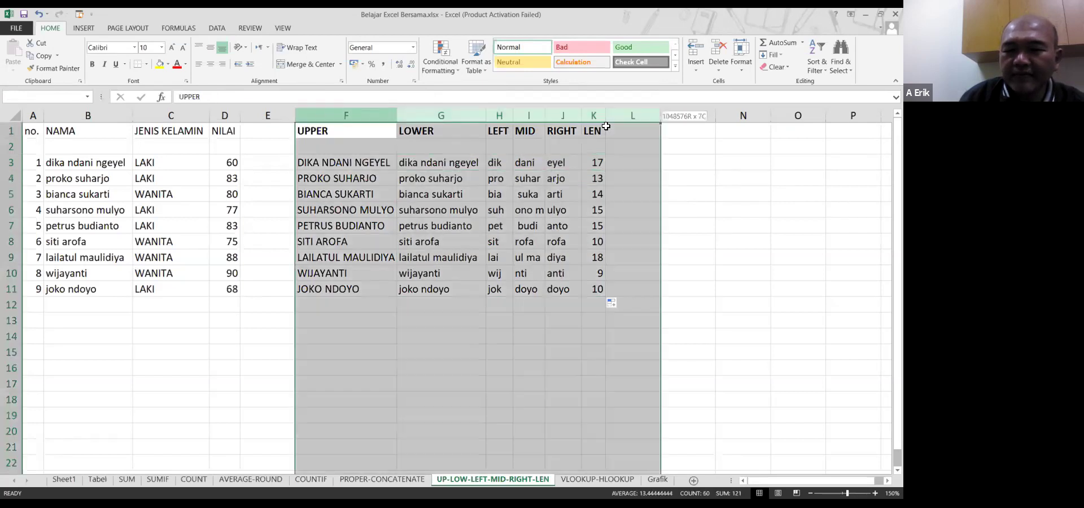
{"action": "double_click", "coordinate": [607, 114]}
{"action": "left_click", "coordinate": [556, 177]}
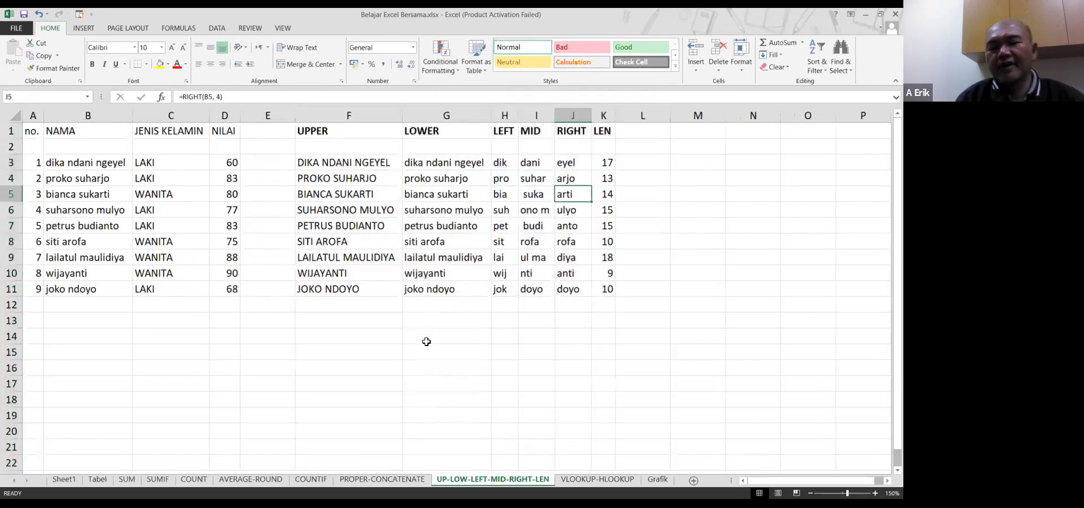
Switch to the VLOOKUP-HLOOKUP sheet
{"action": "left_click", "coordinate": [427, 339]}
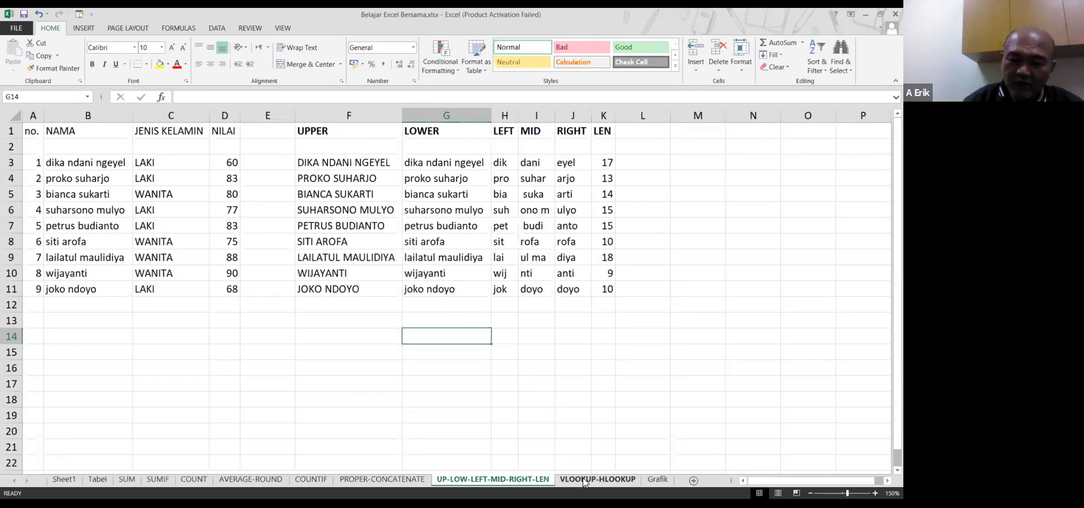
{"action": "left_click", "coordinate": [583, 478]}
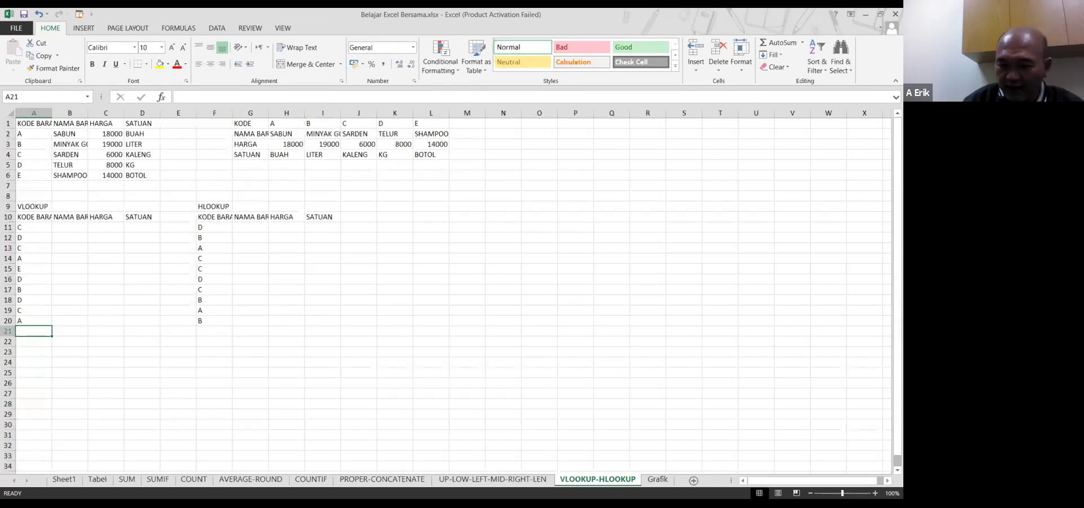
Zoom to 150% and AutoFit columns A–D so items like SHAMPOO SUNSILK show fully
{"action": "left_click", "coordinate": [875, 493]}
{"action": "left_click", "coordinate": [876, 494]}
{"action": "left_click", "coordinate": [876, 494]}
{"action": "left_click", "coordinate": [876, 494]}
{"action": "left_click", "coordinate": [875, 494]}
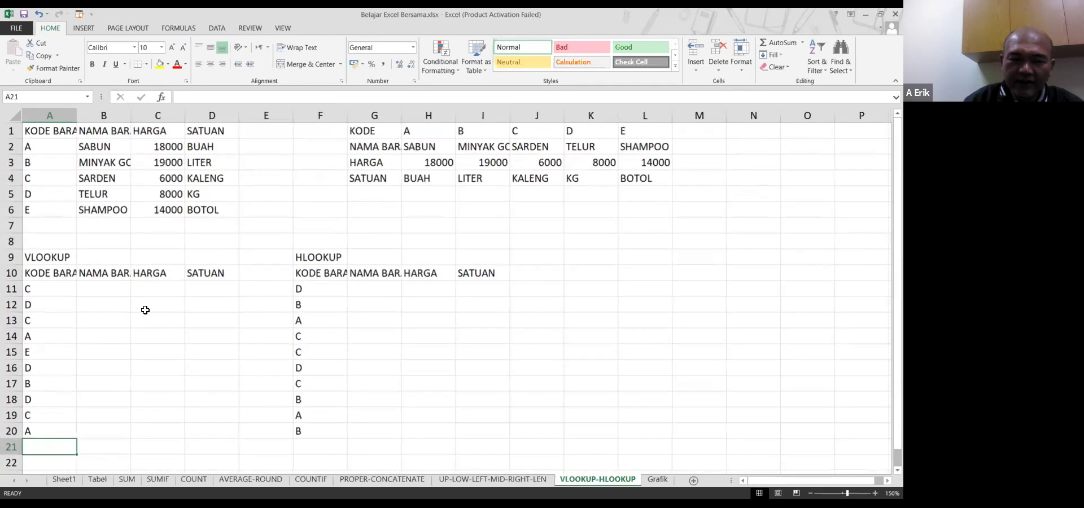
{"action": "left_click", "coordinate": [48, 288]}
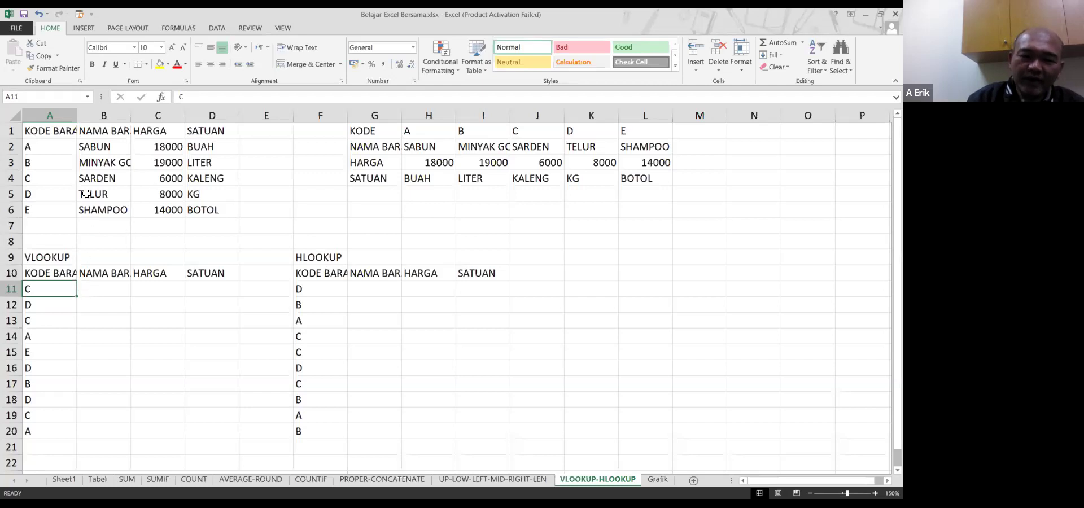
{"action": "left_click", "coordinate": [48, 130]}
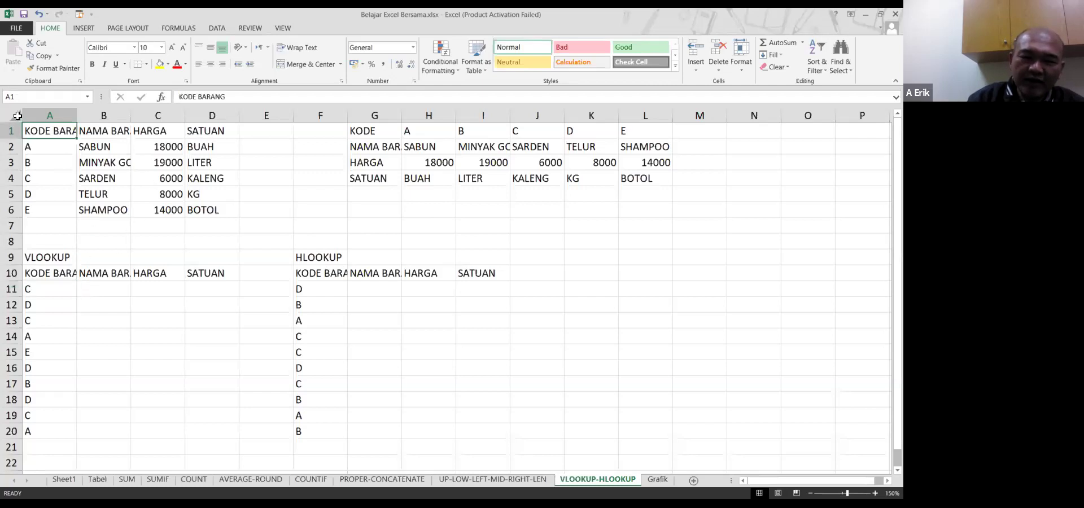
{"action": "left_click_drag", "start_coordinate": [40, 131], "coordinate": [110, 162]}
{"action": "left_click_drag", "start_coordinate": [184, 181], "coordinate": [235, 214]}
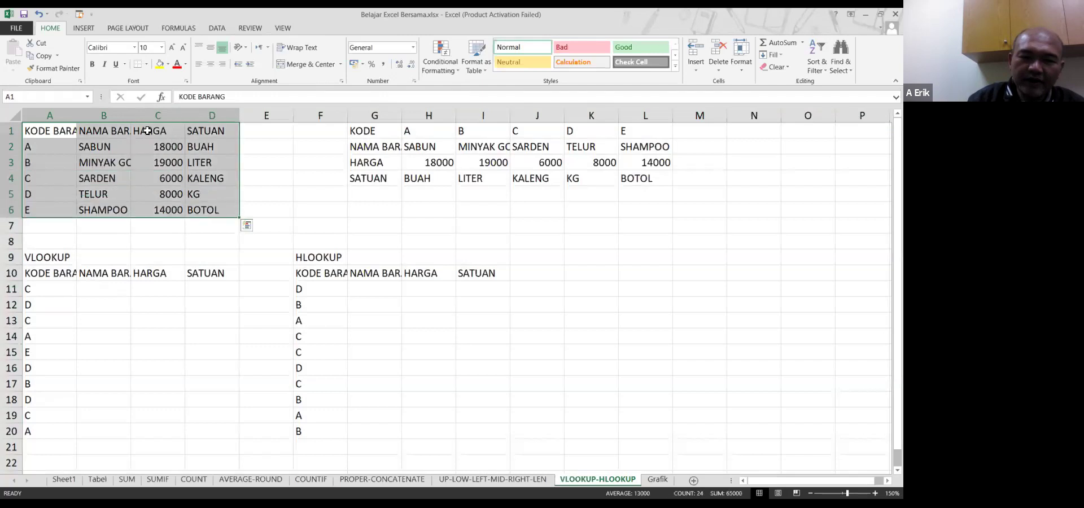
{"action": "double_click", "coordinate": [74, 115]}
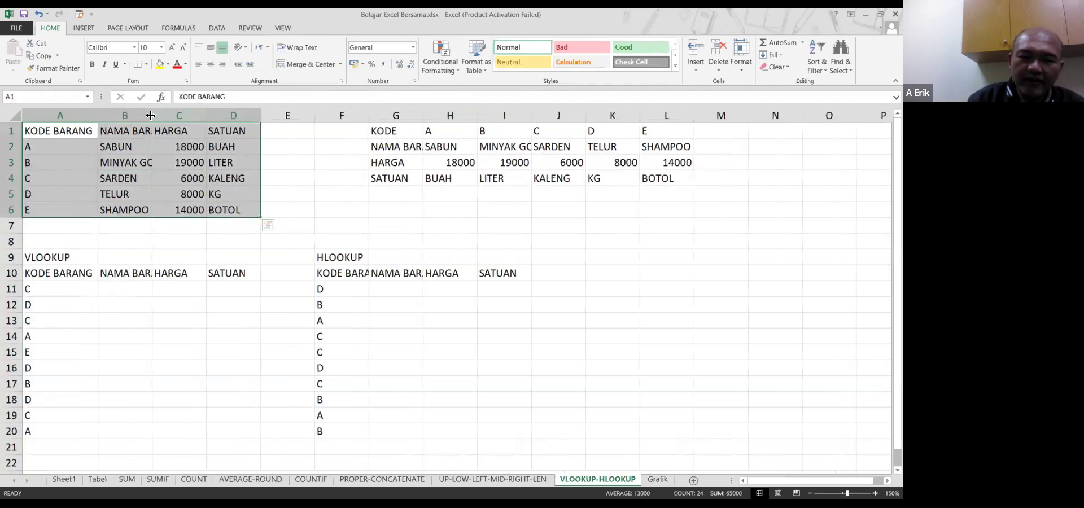
{"action": "double_click", "coordinate": [151, 115]}
{"action": "double_click", "coordinate": [254, 116]}
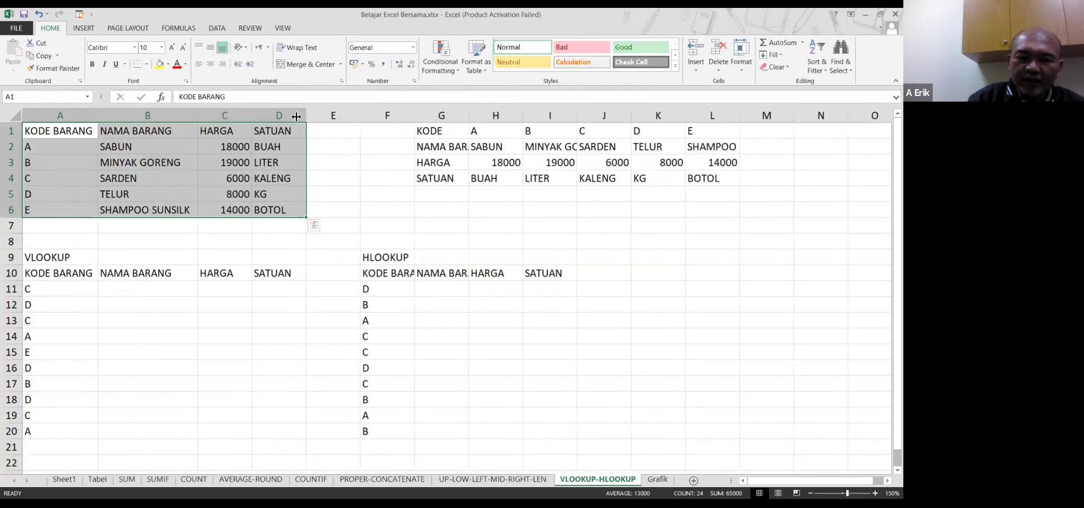
{"action": "double_click", "coordinate": [295, 116]}
{"action": "left_click", "coordinate": [259, 240]}
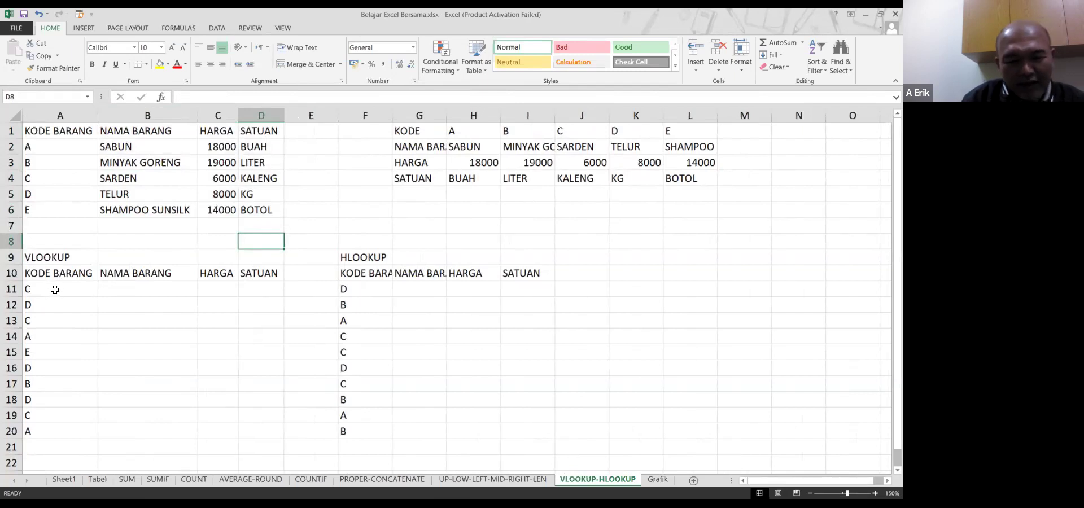
{"action": "left_click", "coordinate": [55, 289]}
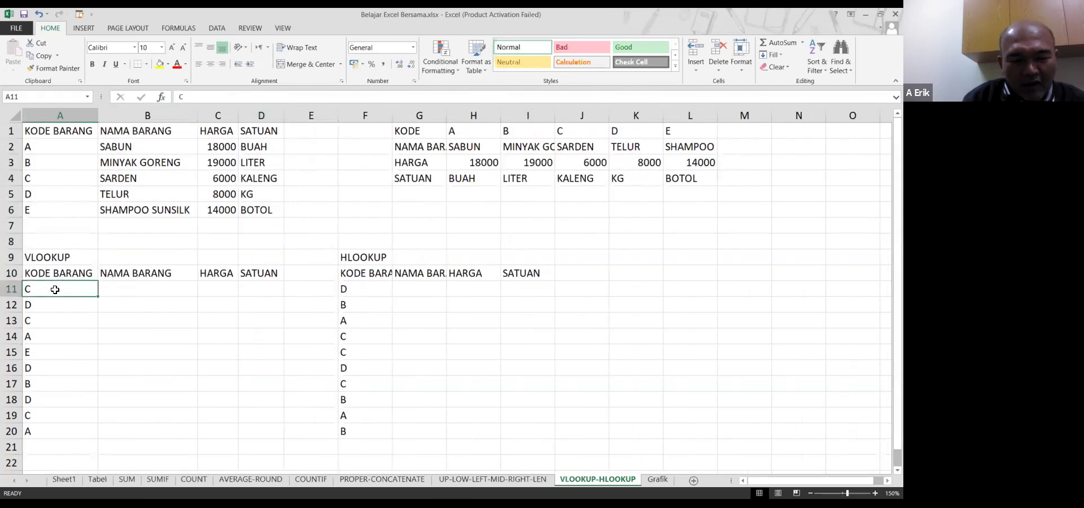
{"action": "left_click", "coordinate": [62, 305]}
{"action": "left_click", "coordinate": [62, 333]}
{"action": "left_click", "coordinate": [58, 364]}
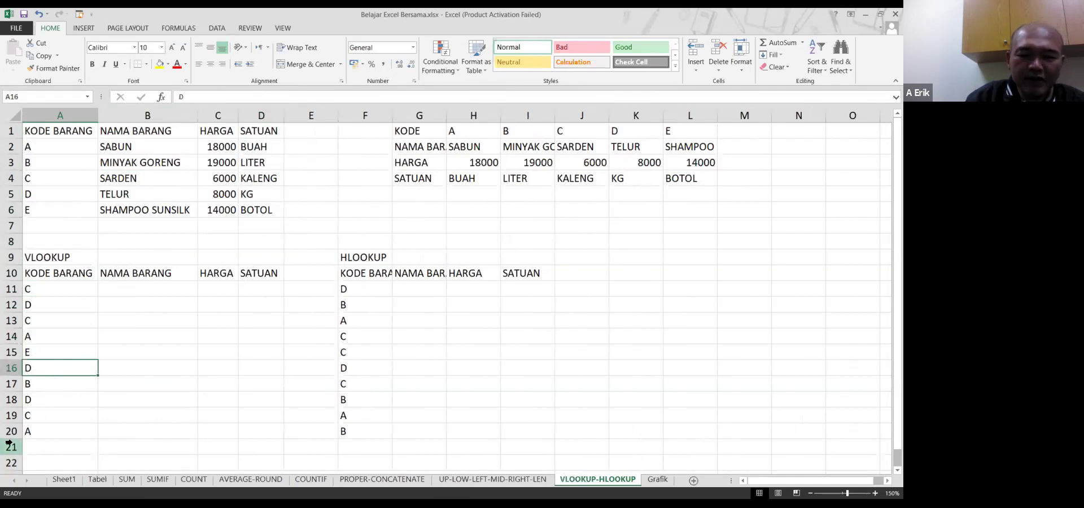
{"action": "key", "text": "Up"}
{"action": "key", "text": "Up"}
{"action": "key", "text": "Up"}
{"action": "key", "text": "Up"}
{"action": "key", "text": "Up"}
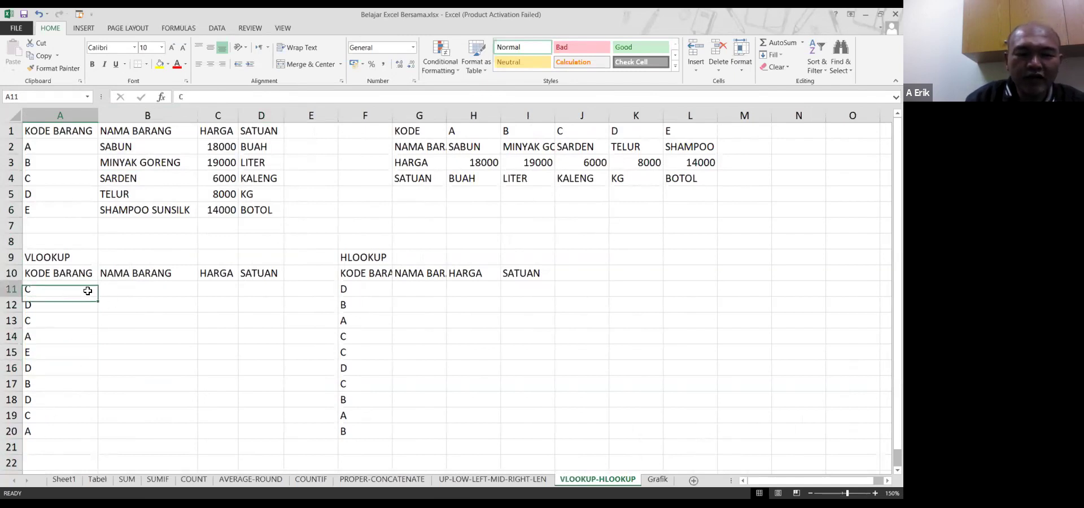
{"action": "left_click", "coordinate": [133, 291]}
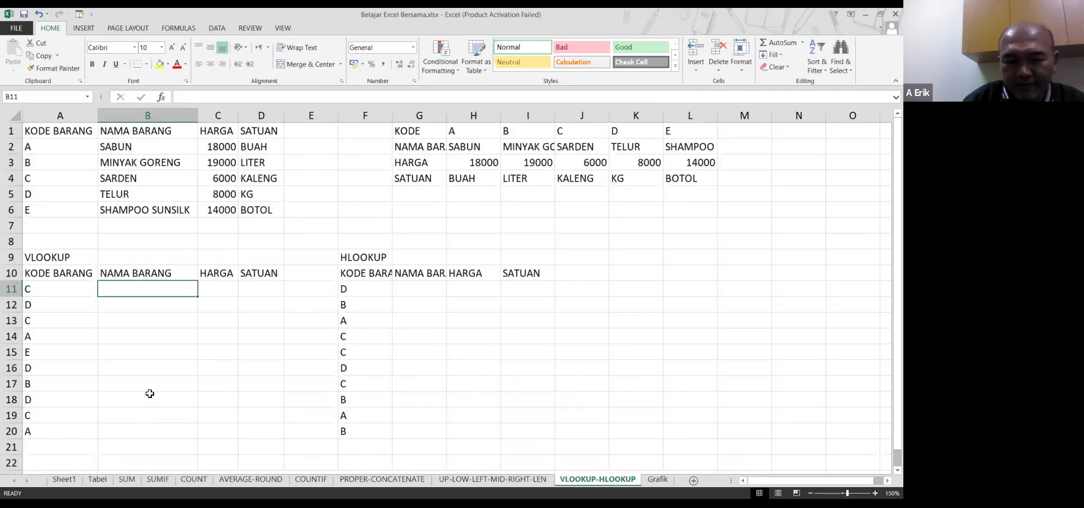
{"action": "left_click", "coordinate": [220, 286]}
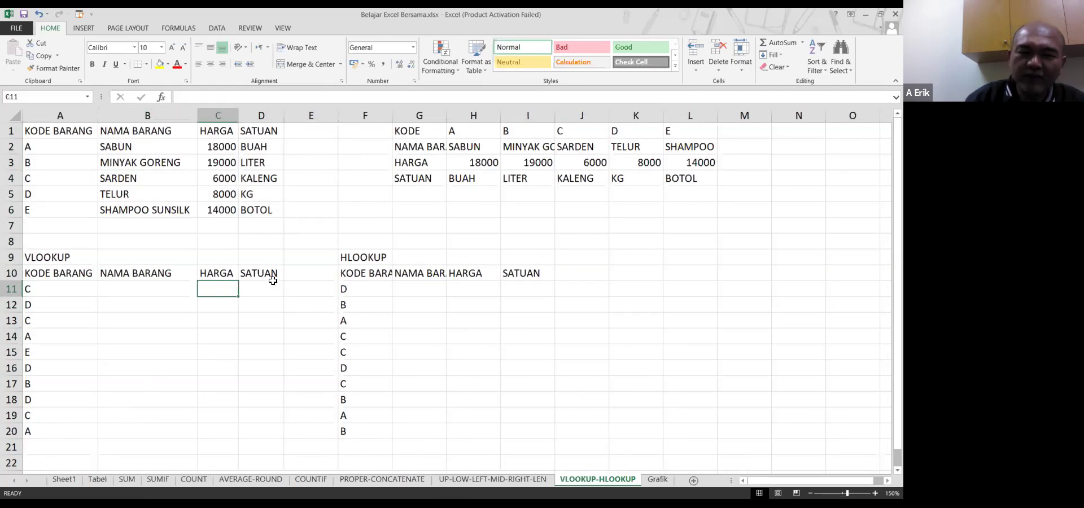
{"action": "left_click", "coordinate": [272, 285]}
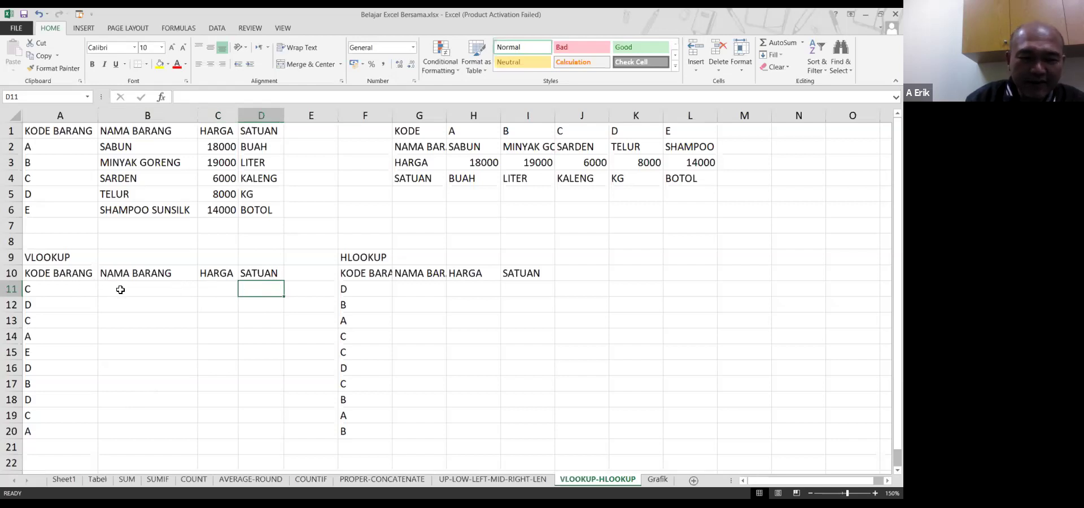
{"action": "left_click", "coordinate": [123, 288]}
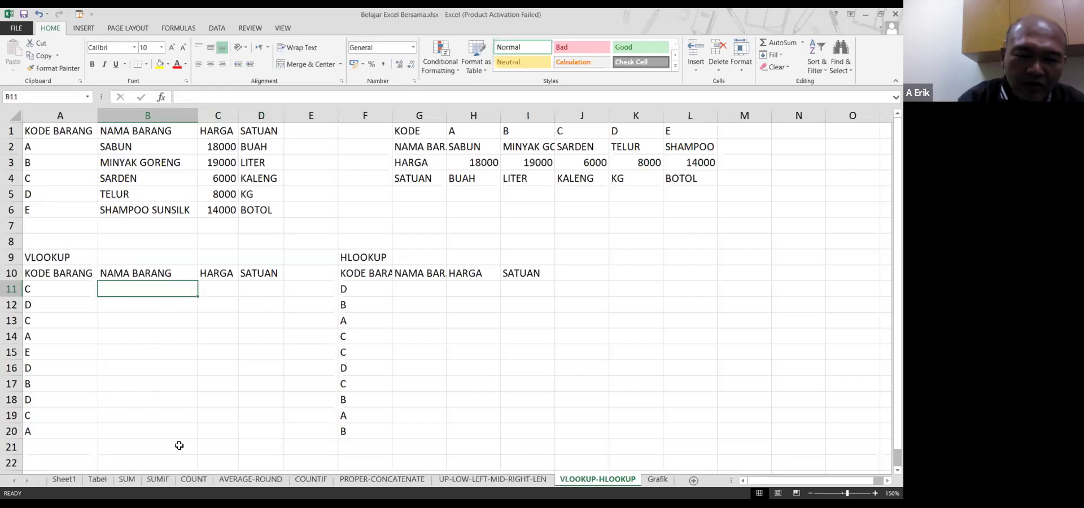
{"action": "key", "text": "Left"}
{"action": "key", "text": "Up"}
{"action": "key", "text": "Up"}
{"action": "key", "text": "Down"}
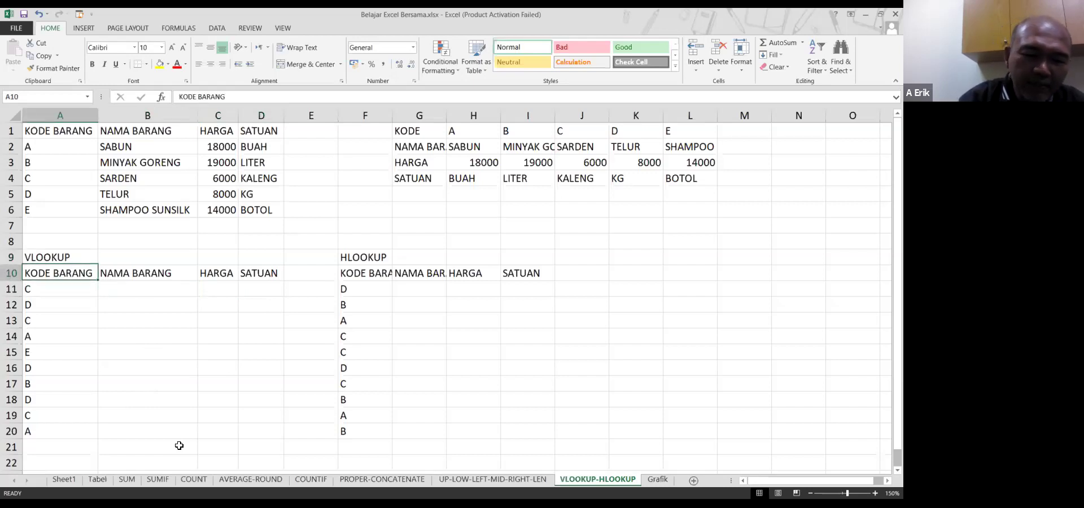
{"action": "key", "text": "Right"}
{"action": "key", "text": "Down"}
Start =VLOOKUP in B11 with A11 as lookup value and A2:B6 as table array
{"action": "type", "text": "=v"}
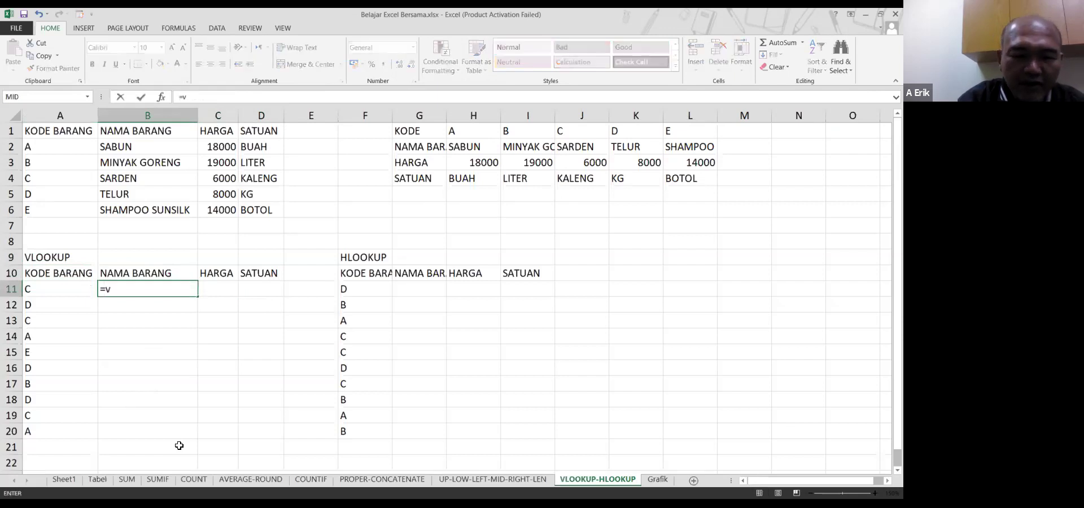
{"action": "type", "text": "lookup"}
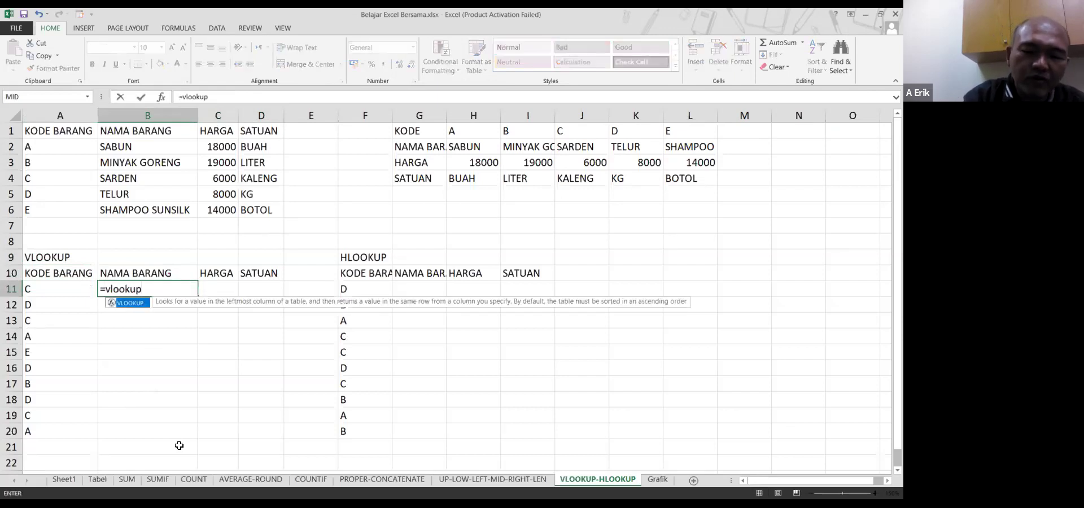
{"action": "type", "text": "("}
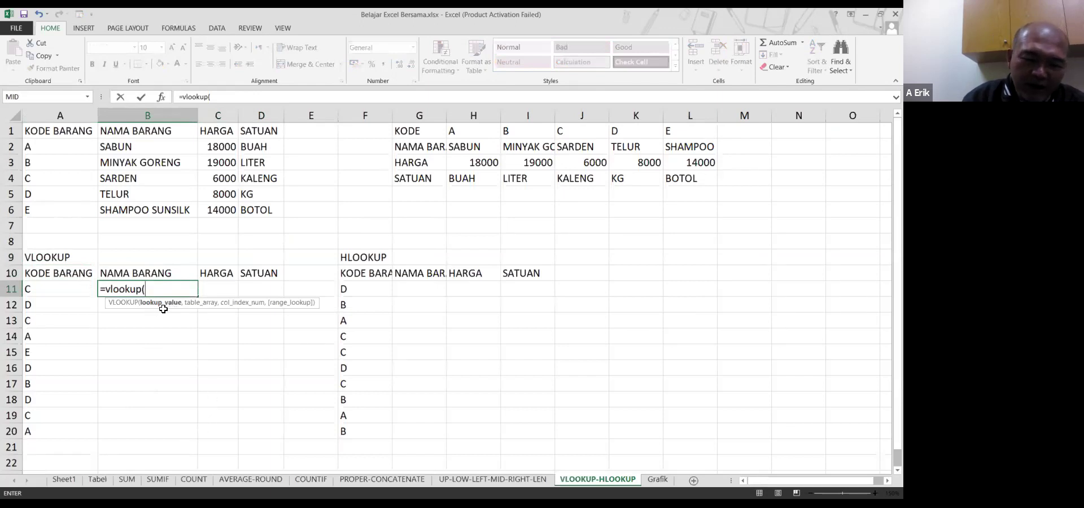
{"action": "left_click", "coordinate": [60, 289]}
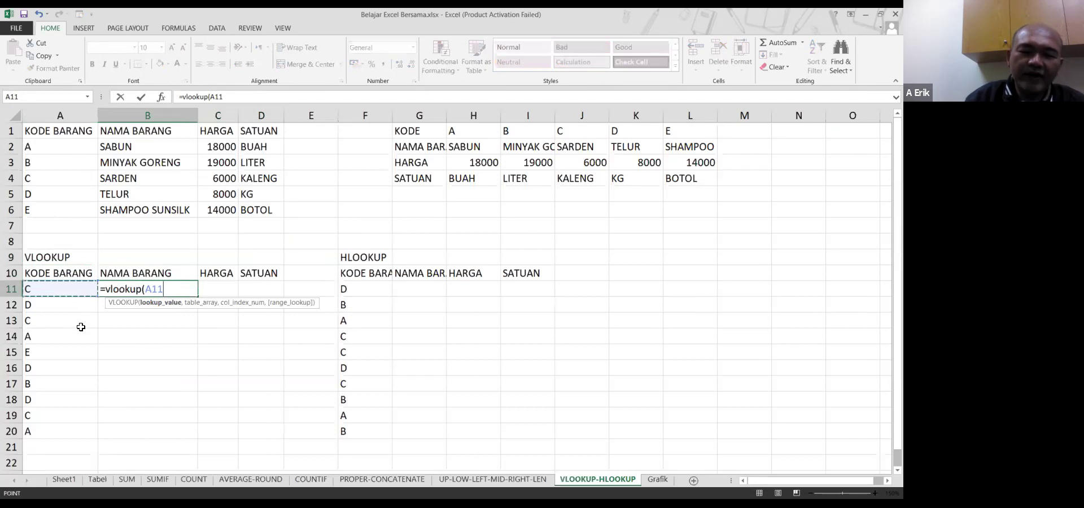
{"action": "type", "text": ","}
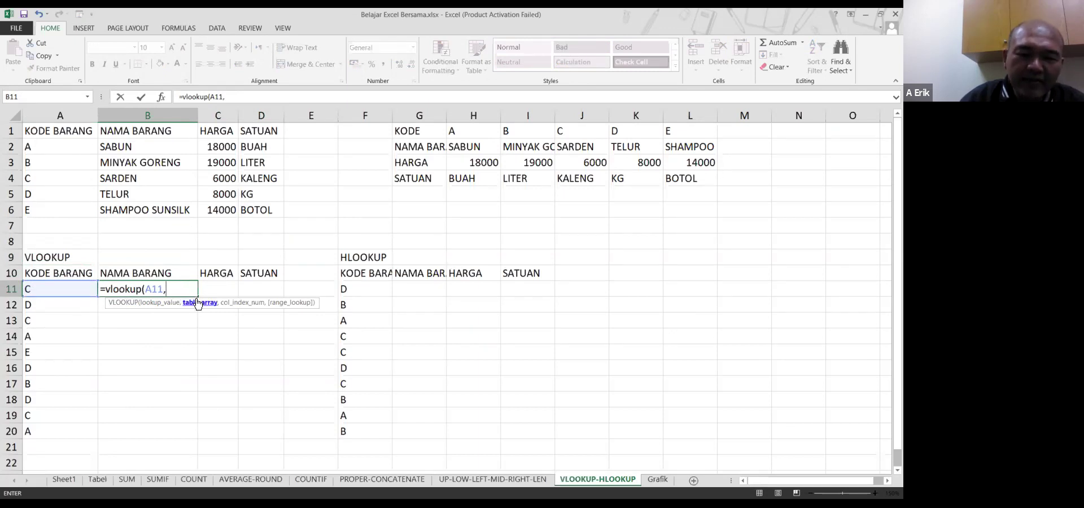
{"action": "left_click", "coordinate": [45, 146]}
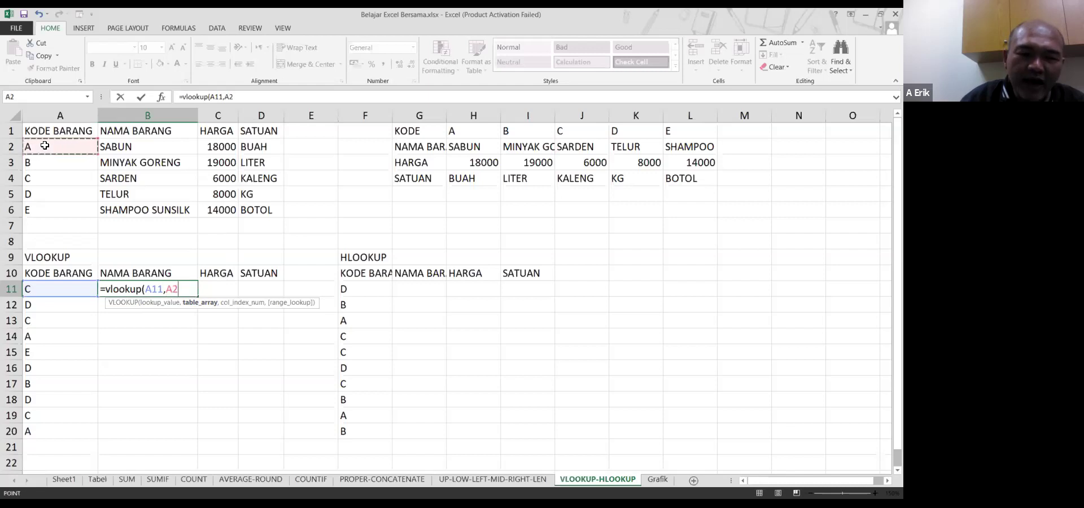
{"action": "left_click_drag", "start_coordinate": [45, 161], "coordinate": [253, 203]}
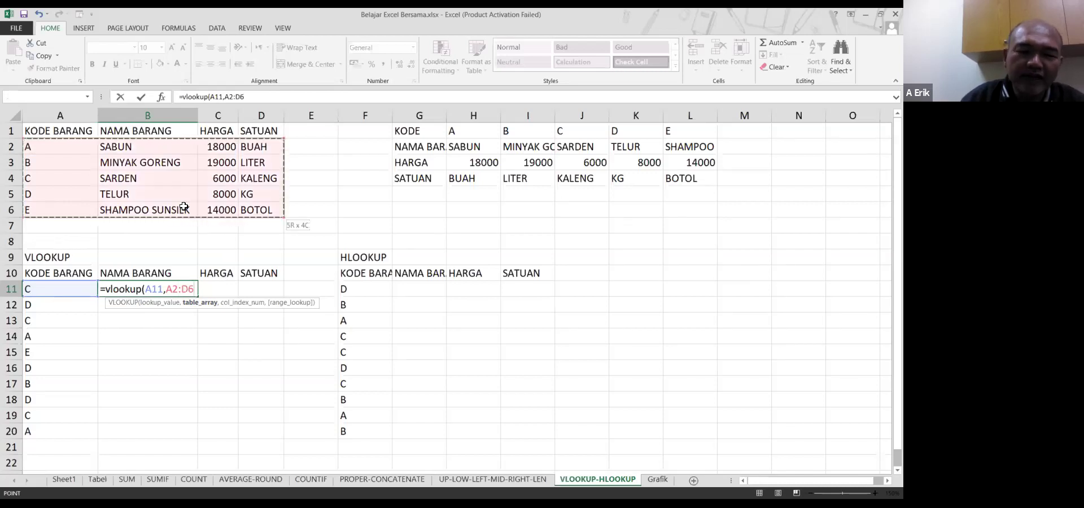
{"action": "left_click_drag", "start_coordinate": [184, 207], "coordinate": [148, 206]}
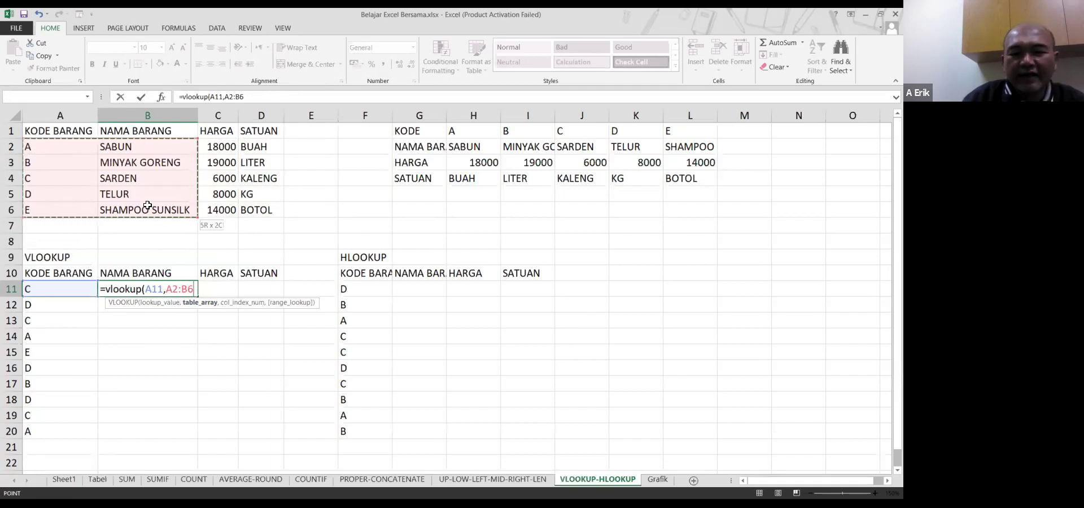
{"action": "left_click_drag", "start_coordinate": [203, 211], "coordinate": [169, 209]}
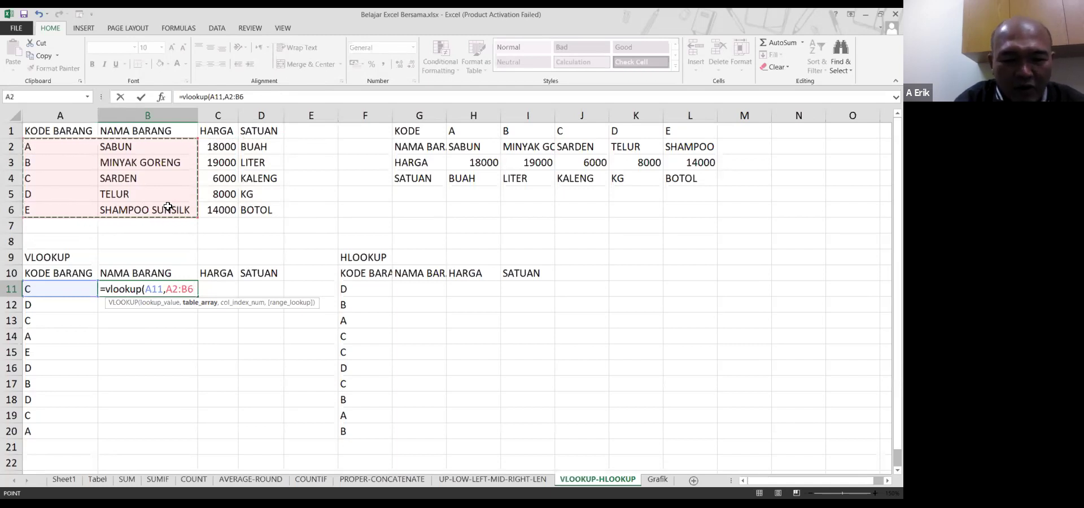
Finish B11's VLOOKUP with column index 2 and FALSE exact match, returning SARDEN
{"action": "type", "text": ",2"}
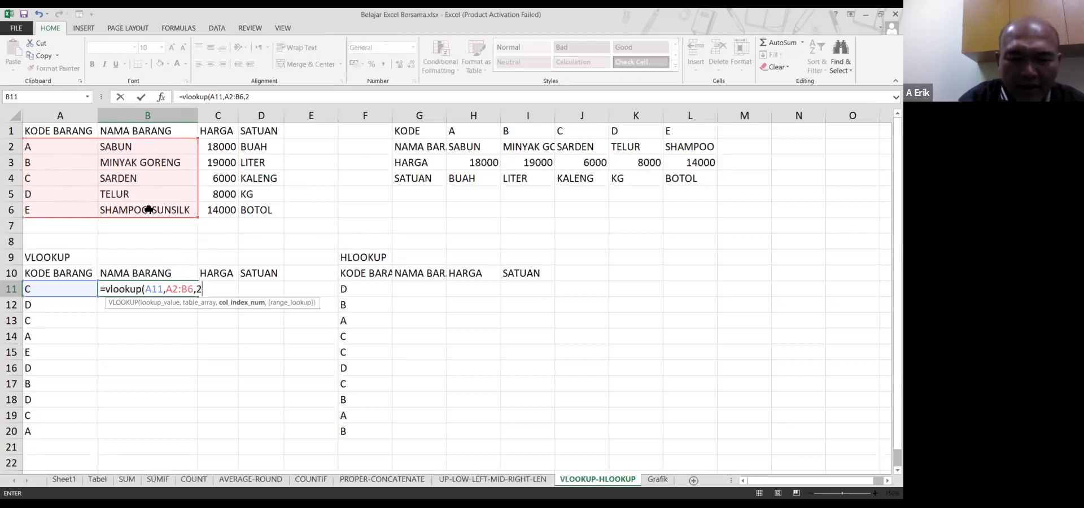
{"action": "type", "text": ","}
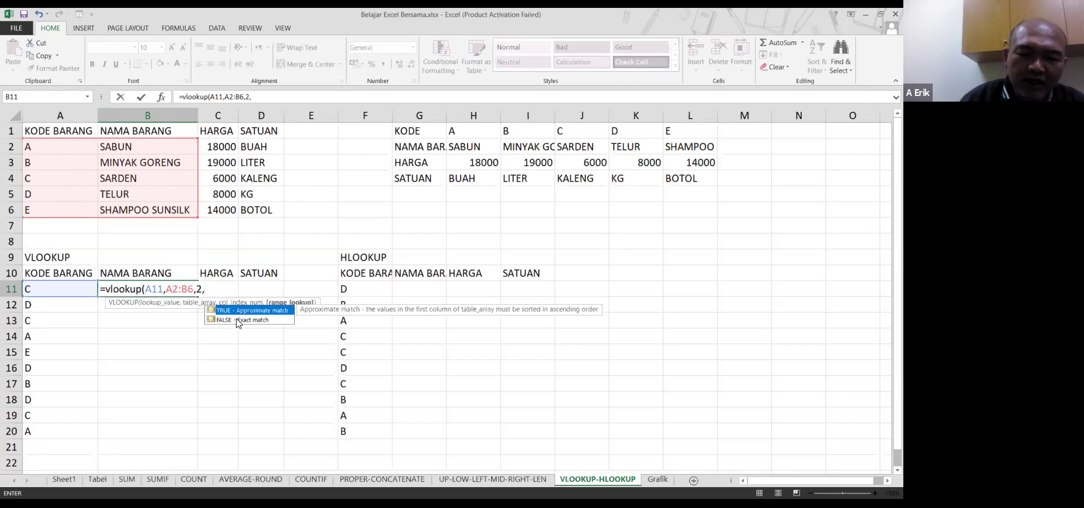
{"action": "left_click", "coordinate": [236, 321]}
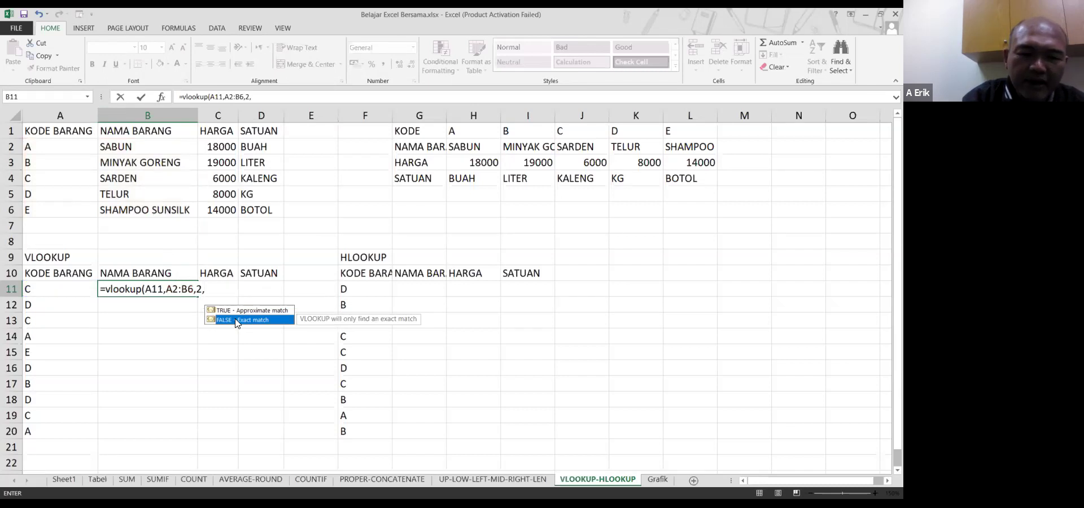
{"action": "key", "text": "Return"}
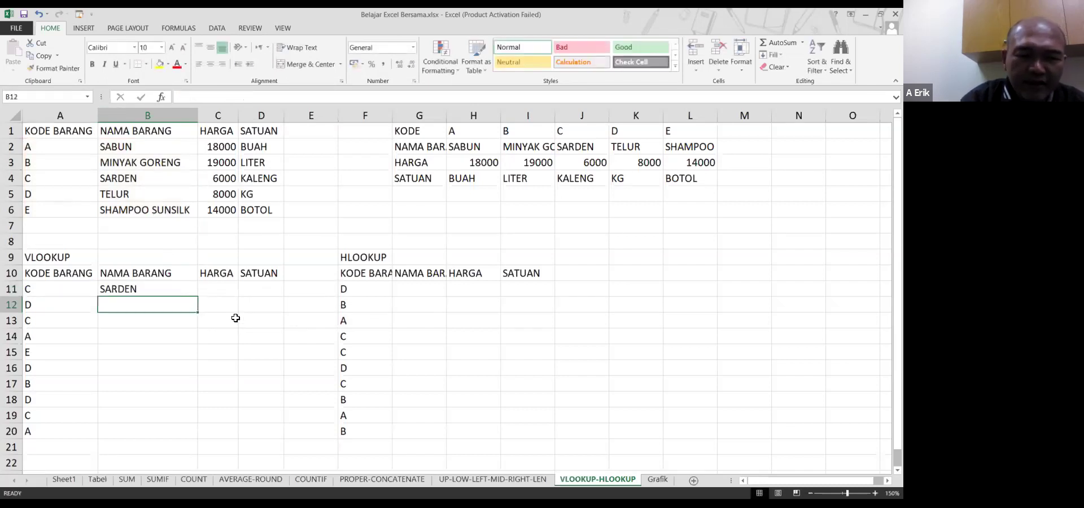
Trace item code C in A11 to its row in the item table, then return to C11
{"action": "key", "text": "Up"}
{"action": "key", "text": "Left"}
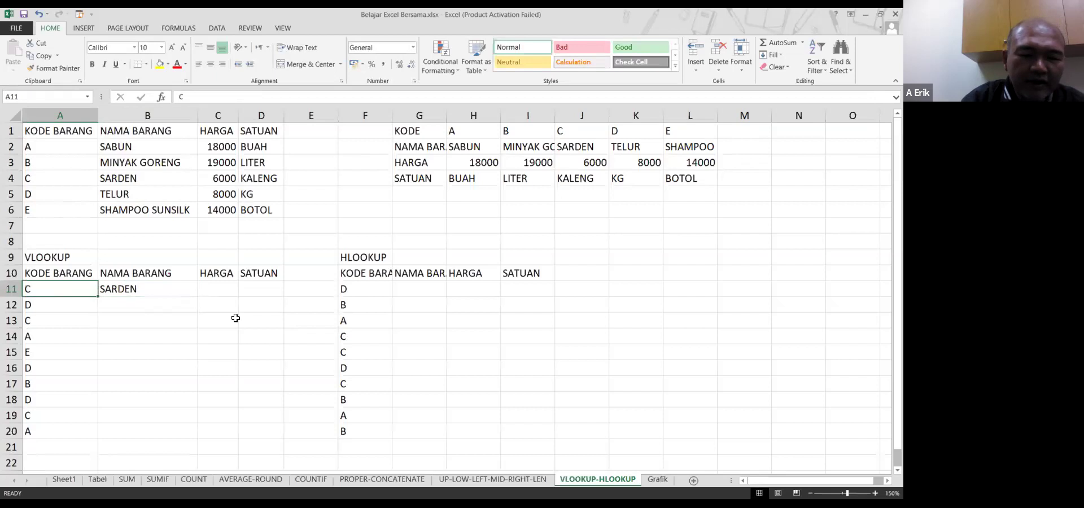
{"action": "key", "text": "Up"}
{"action": "key", "text": "Up"}
{"action": "key", "text": "Up"}
{"action": "key", "text": "Up"}
{"action": "key", "text": "Up"}
{"action": "key", "text": "Up"}
{"action": "key", "text": "Up"}
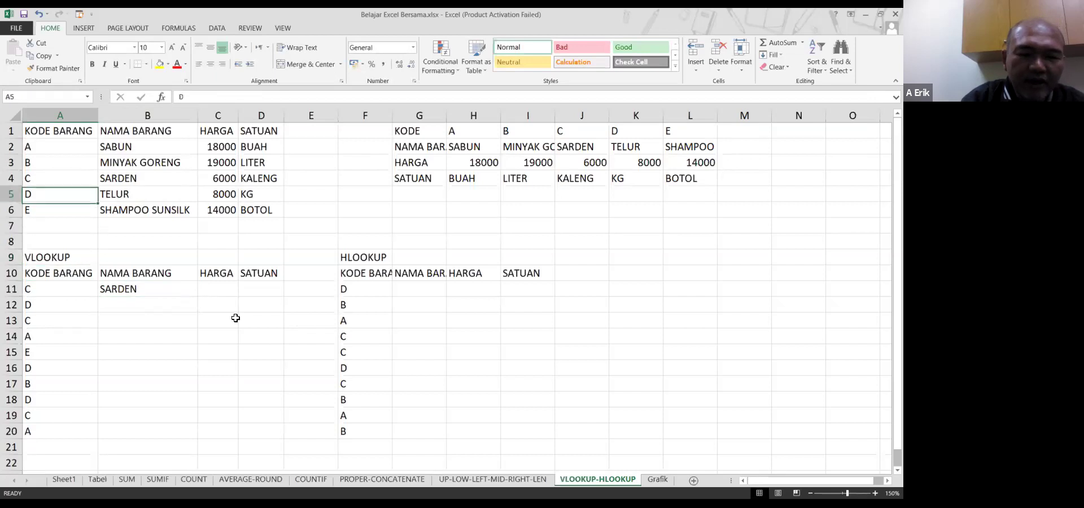
{"action": "key", "text": "Right"}
{"action": "key", "text": "Down"}
{"action": "key", "text": "Down"}
{"action": "key", "text": "Down"}
{"action": "key", "text": "Down"}
{"action": "key", "text": "Down"}
{"action": "key", "text": "Down"}
{"action": "key", "text": "Down"}
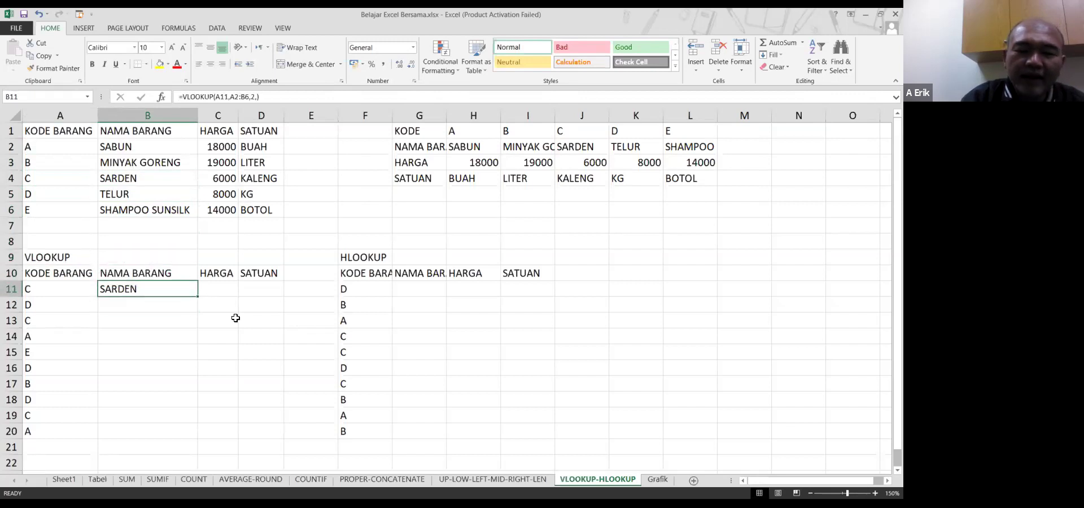
{"action": "key", "text": "Right"}
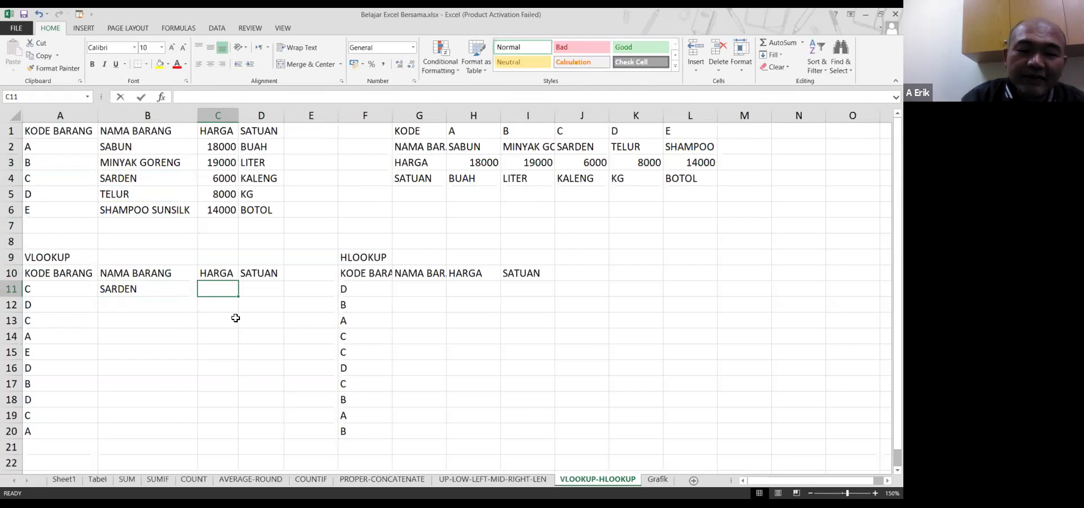
Enter =vlookup(A11,A2:C6,3,false) in C11 so the HARGA shows 6000
{"action": "type", "text": "="}
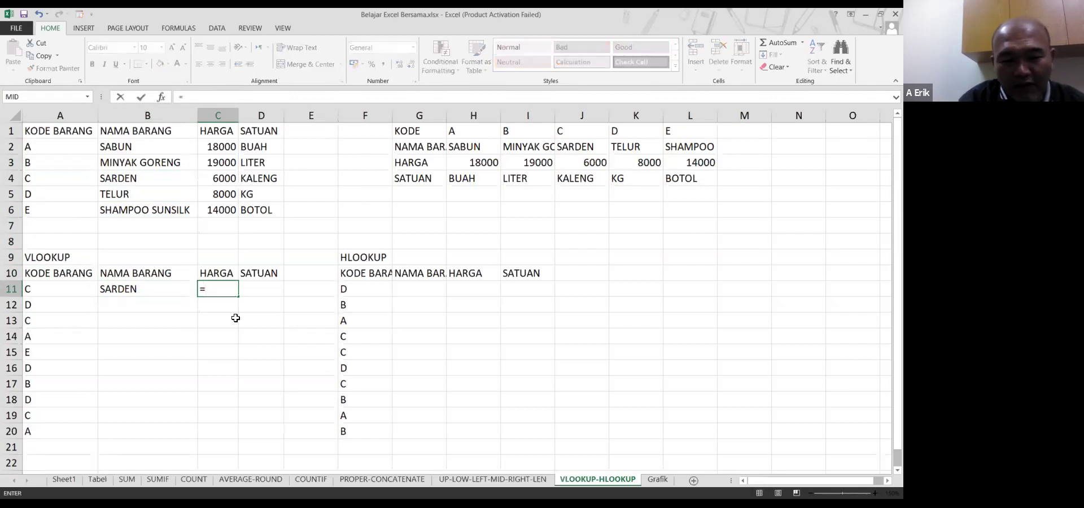
{"action": "type", "text": "vlookup"}
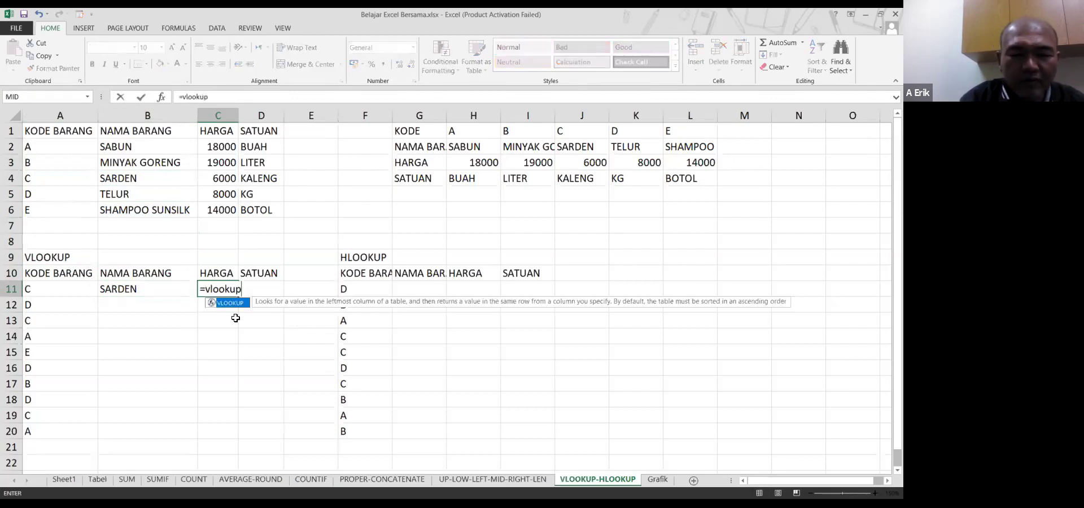
{"action": "type", "text": "("}
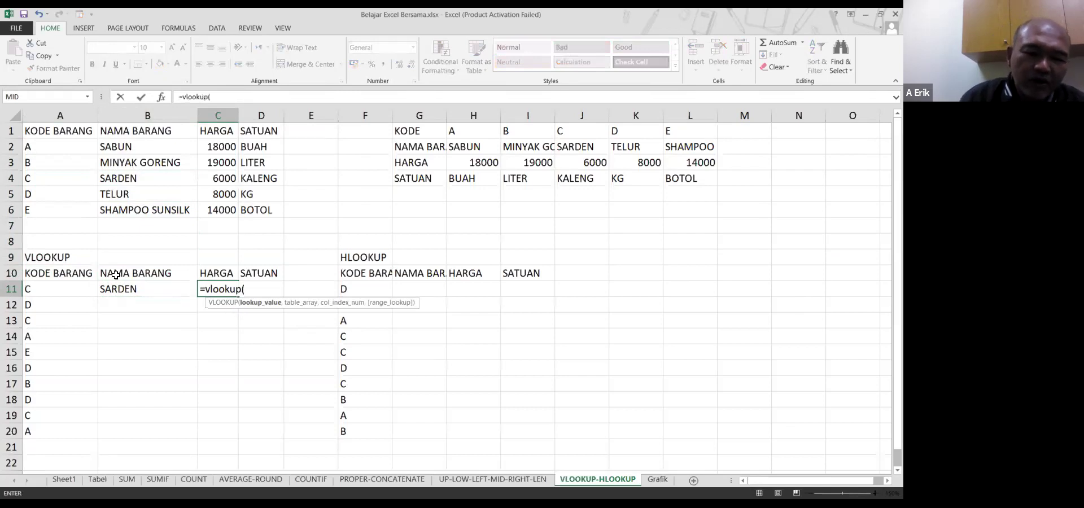
{"action": "left_click", "coordinate": [60, 288]}
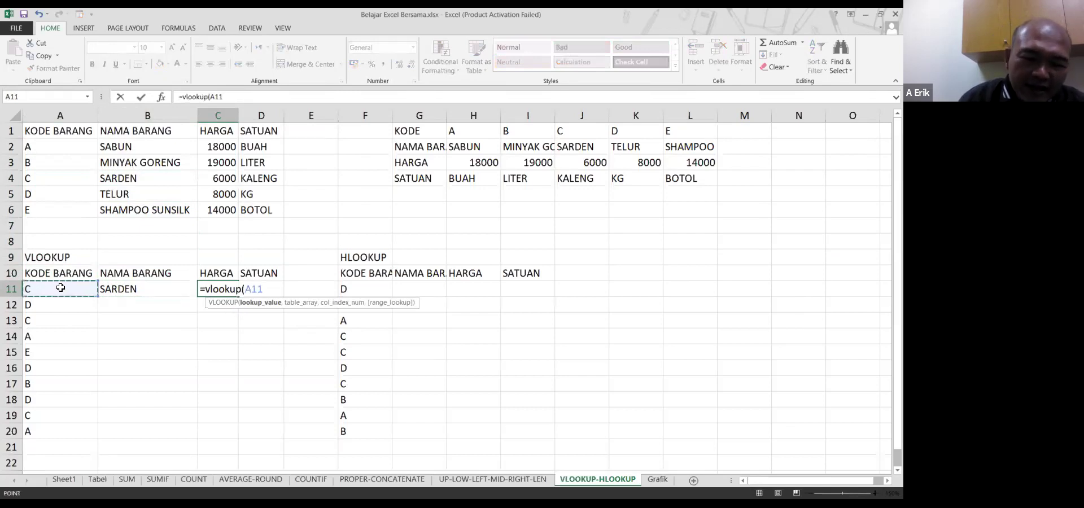
{"action": "type", "text": ","}
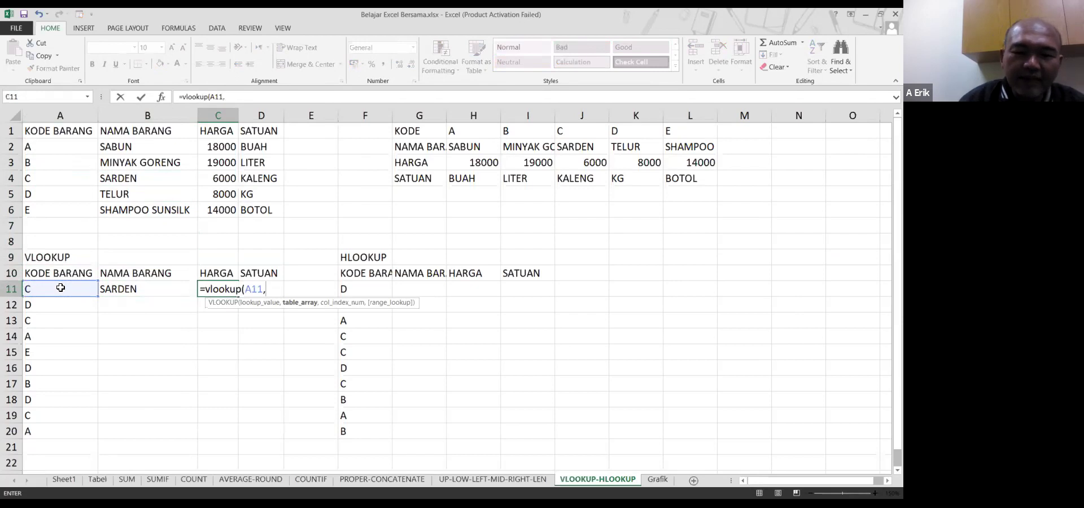
{"action": "left_click", "coordinate": [68, 147]}
{"action": "left_click_drag", "start_coordinate": [70, 168], "coordinate": [235, 210]}
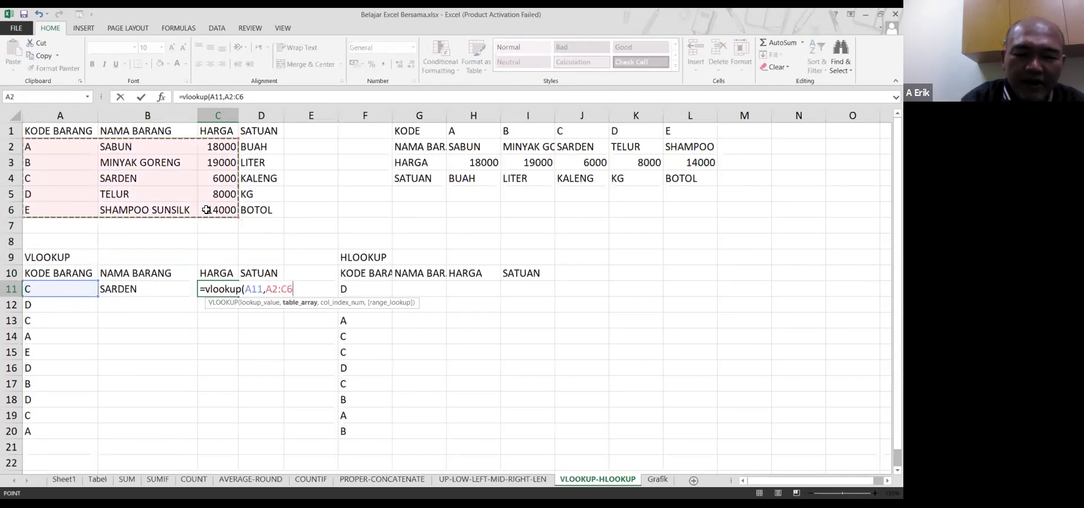
{"action": "type", "text": ","}
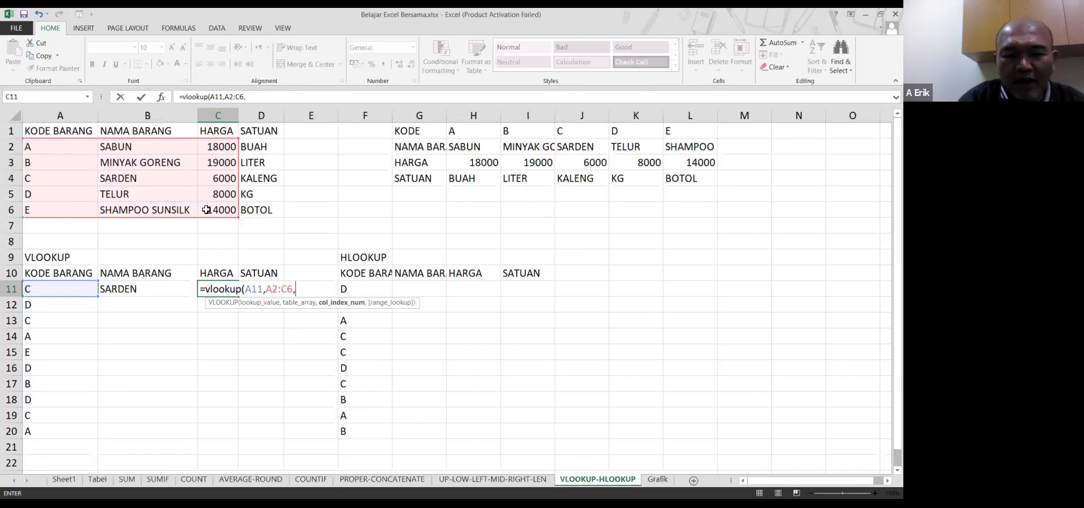
{"action": "type", "text": "3"}
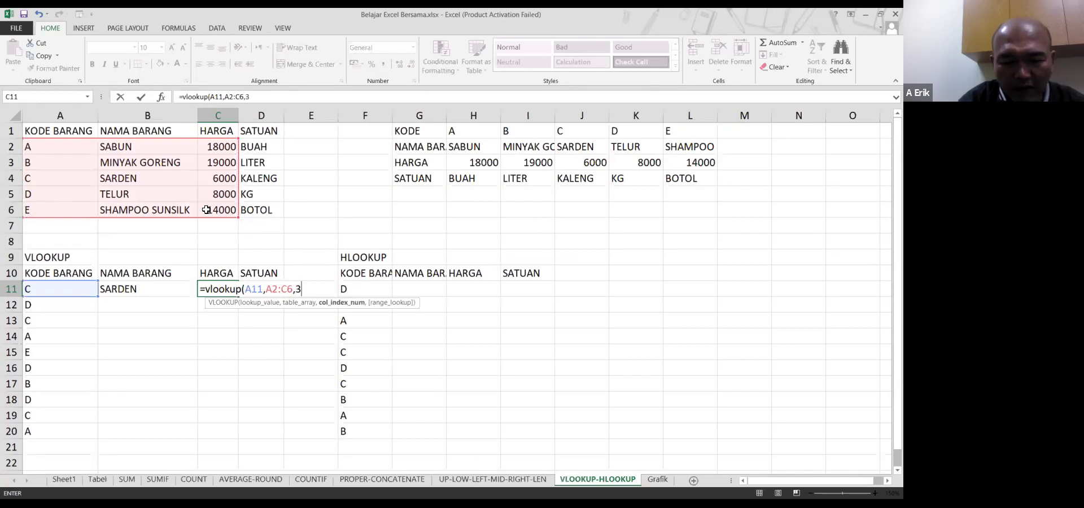
{"action": "type", "text": ",false"}
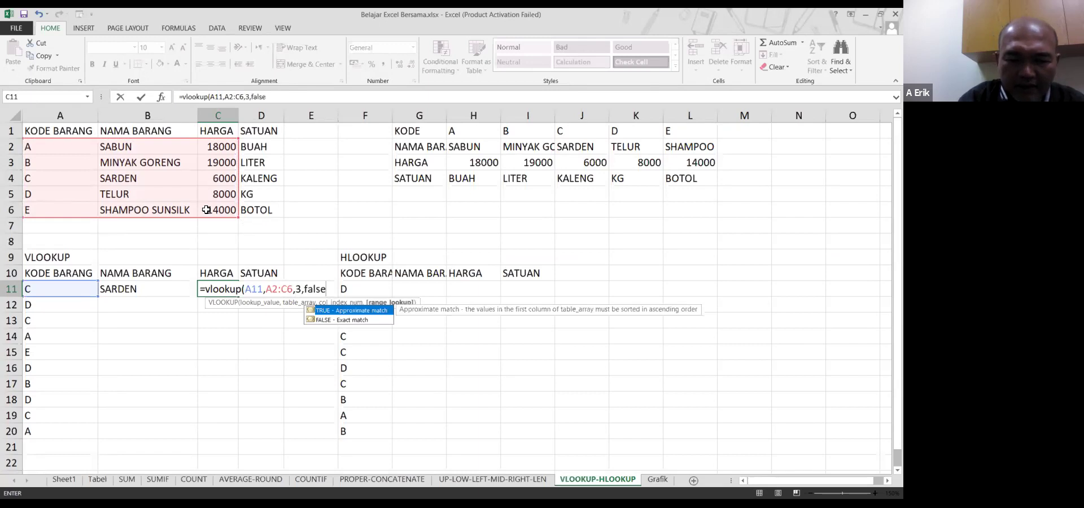
{"action": "type", "text": ")"}
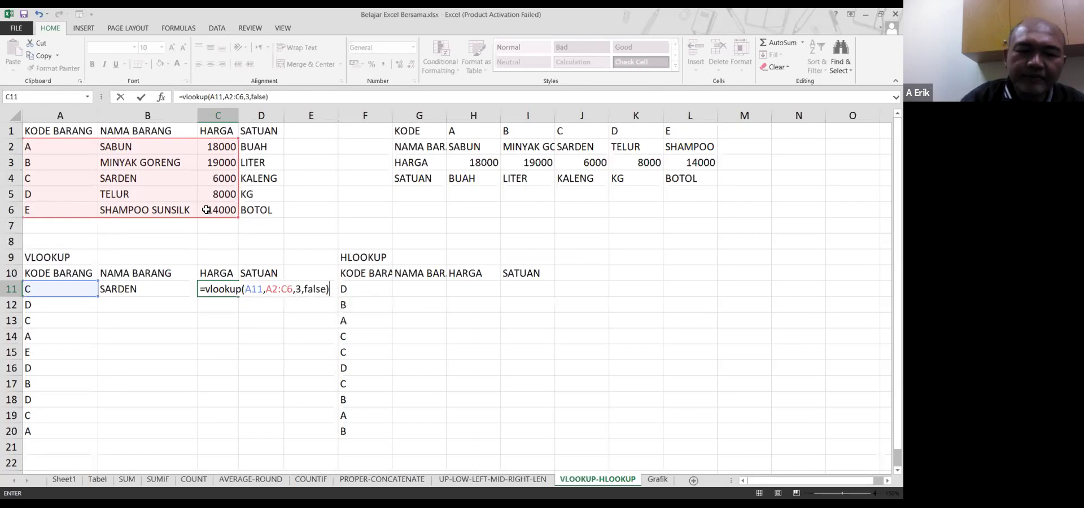
{"action": "key", "text": "Return"}
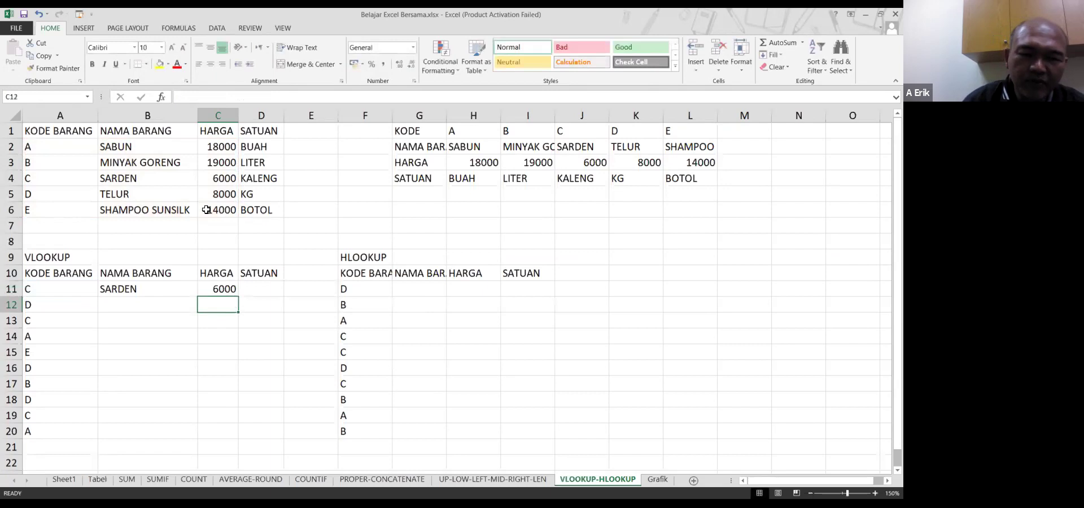
{"action": "left_click", "coordinate": [69, 178]}
Enter =vlookup(A11,A2:D6,4,false) in D11 so the SATUAN shows KALENG
{"action": "left_click_drag", "start_coordinate": [94, 179], "coordinate": [221, 182]}
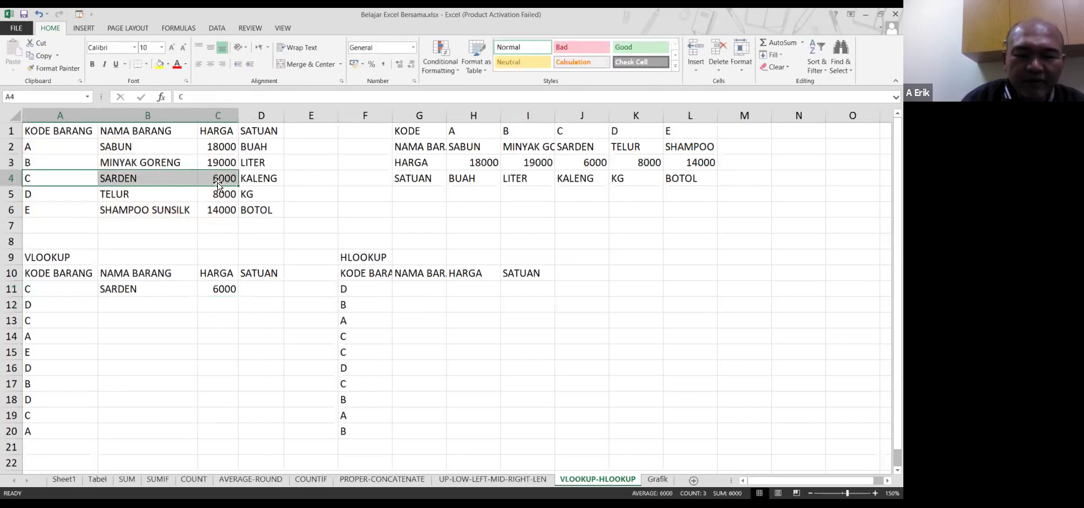
{"action": "left_click", "coordinate": [267, 287]}
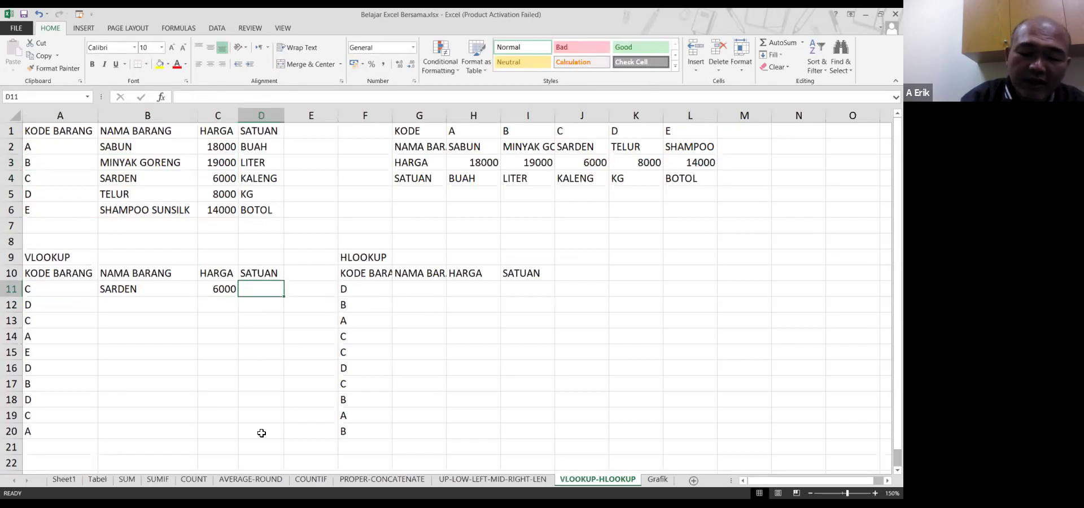
{"action": "type", "text": "="}
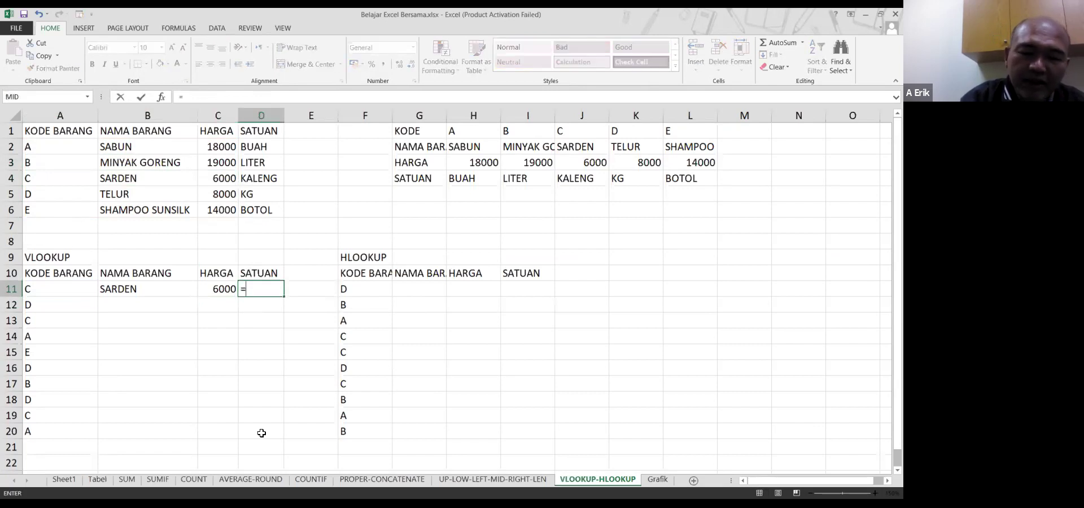
{"action": "type", "text": "vlookup"}
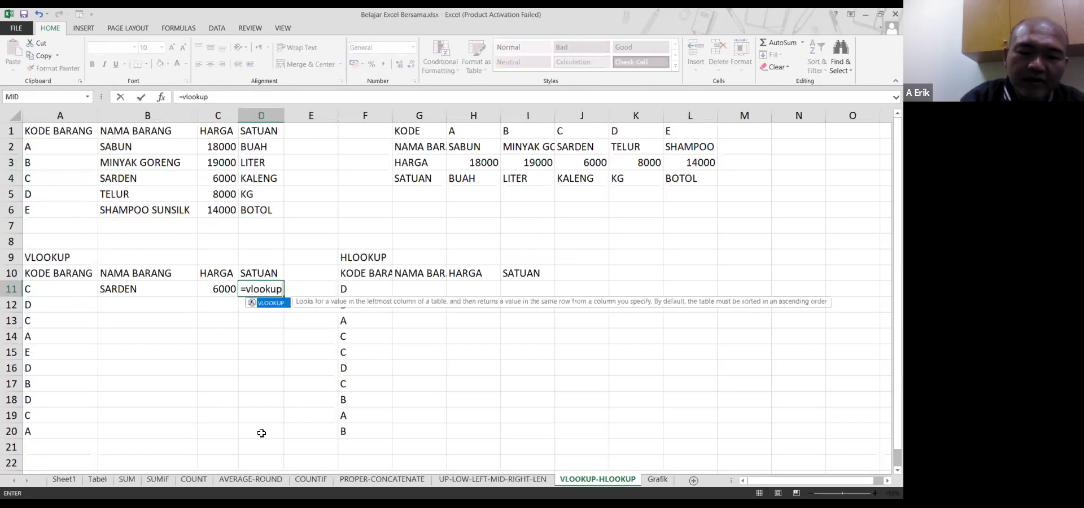
{"action": "type", "text": "("}
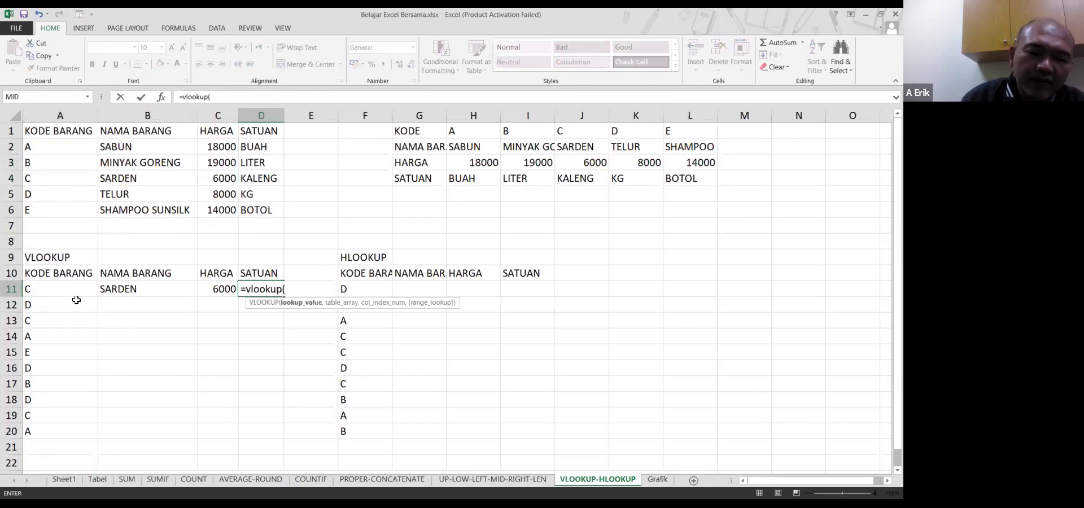
{"action": "left_click", "coordinate": [72, 291]}
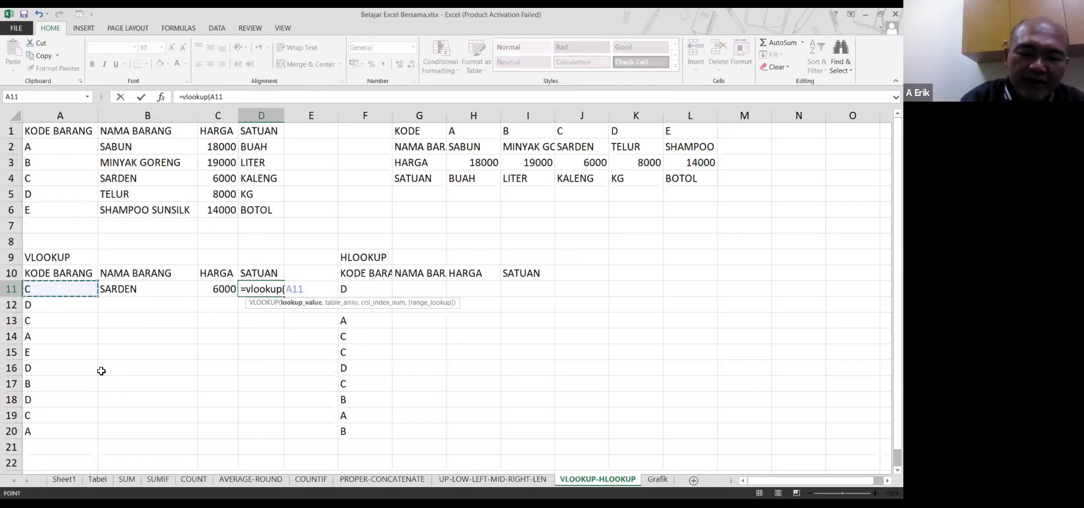
{"action": "type", "text": ","}
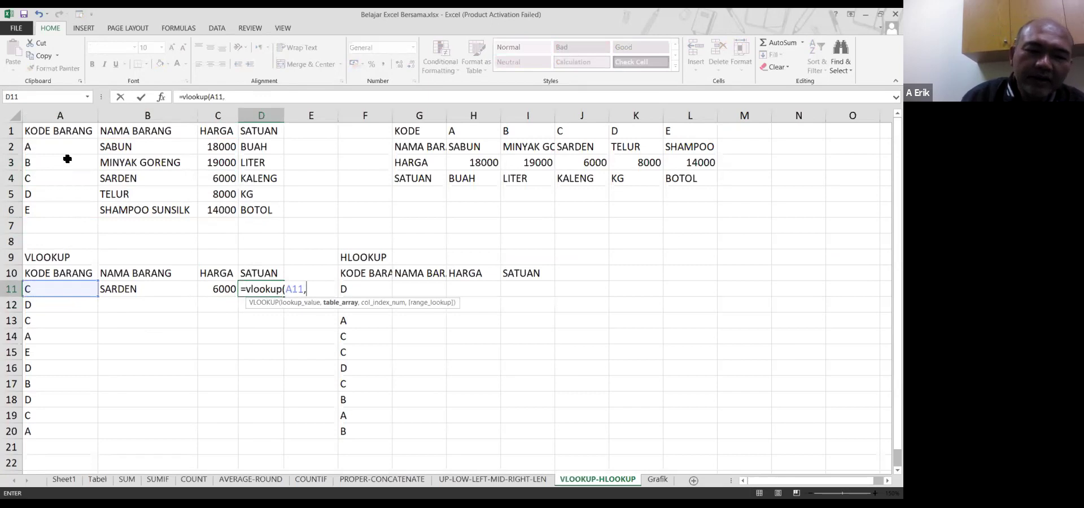
{"action": "left_click", "coordinate": [72, 143]}
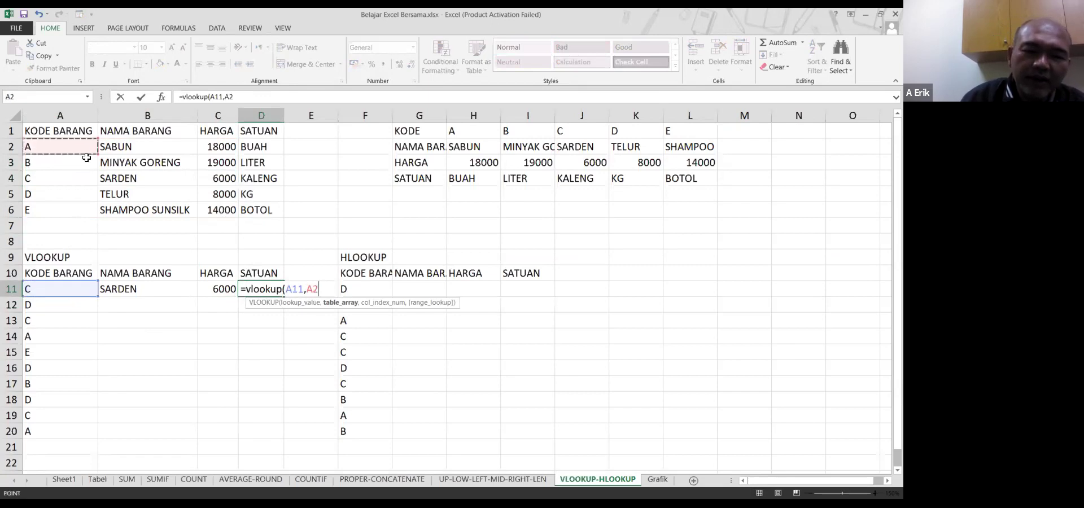
{"action": "left_click_drag", "start_coordinate": [87, 158], "coordinate": [270, 209]}
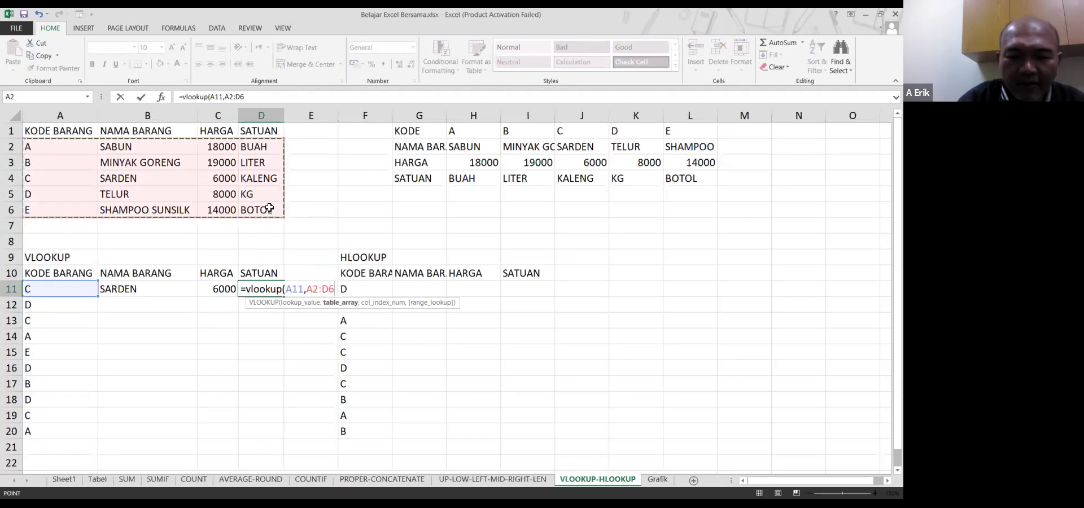
{"action": "type", "text": ","}
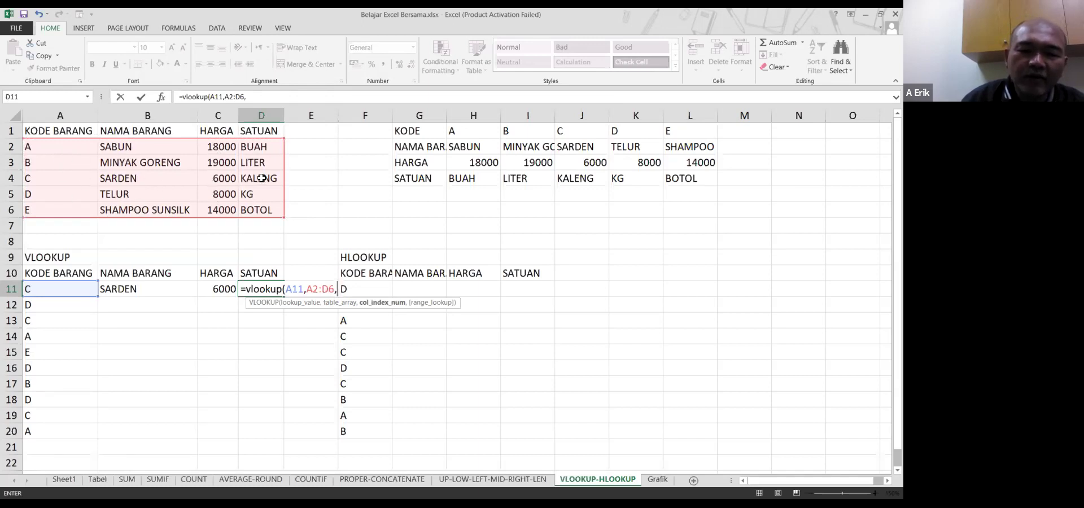
{"action": "type", "text": "4"}
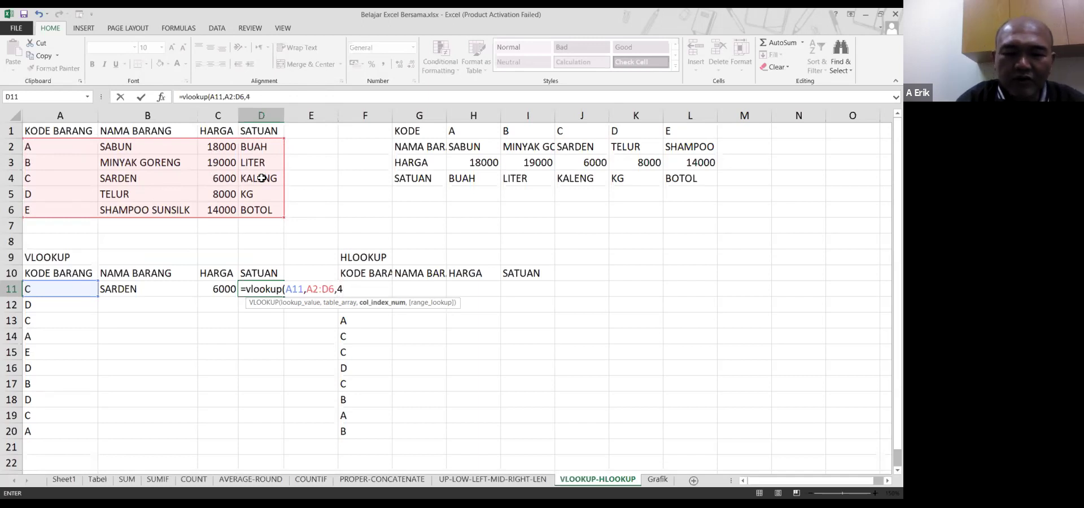
{"action": "type", "text": ",false)"}
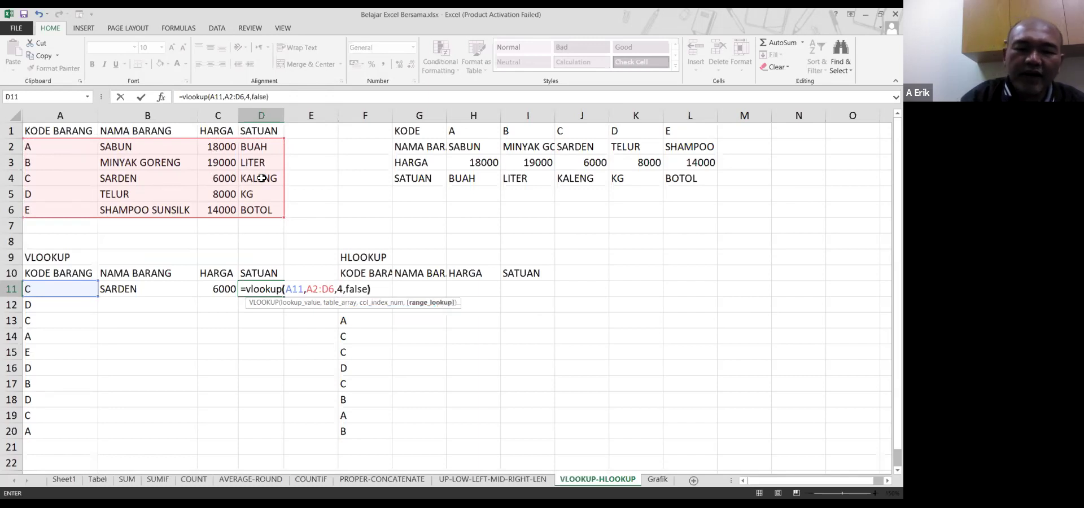
{"action": "key", "text": "Return"}
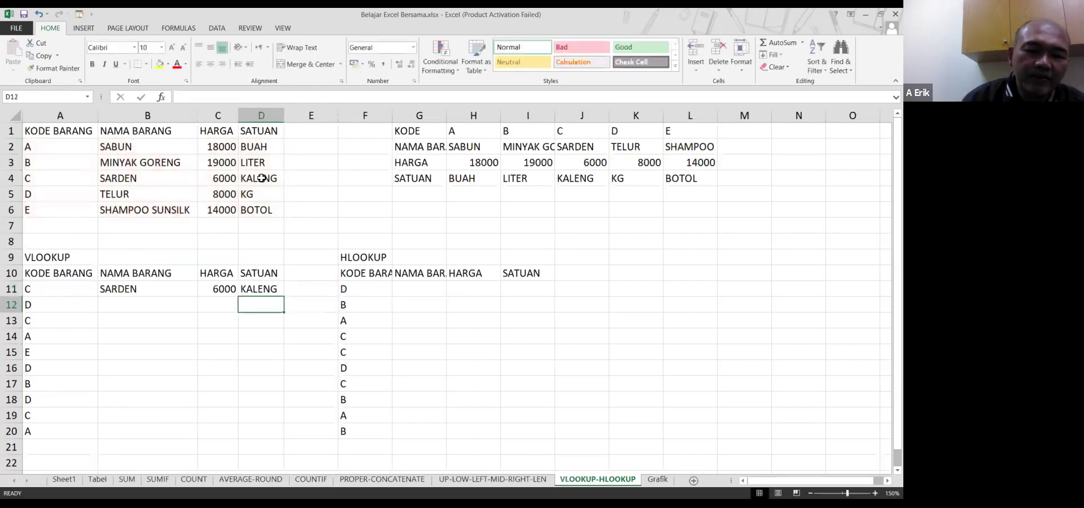
Fill B11:D11's lookups down to row 20, leaving #N/A in rows 14, 16, 17 and 20
{"action": "left_click_drag", "start_coordinate": [85, 178], "coordinate": [262, 175]}
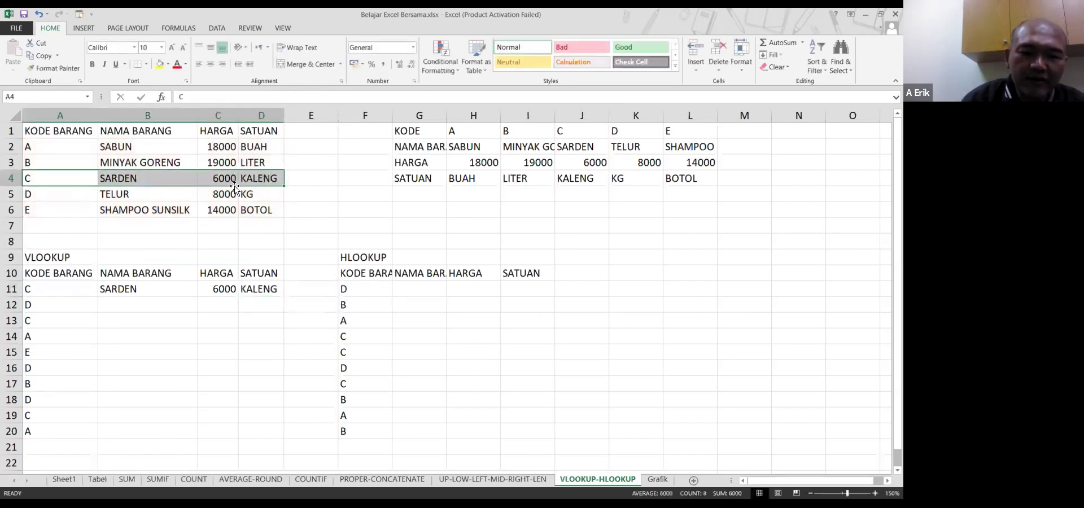
{"action": "left_click", "coordinate": [150, 294]}
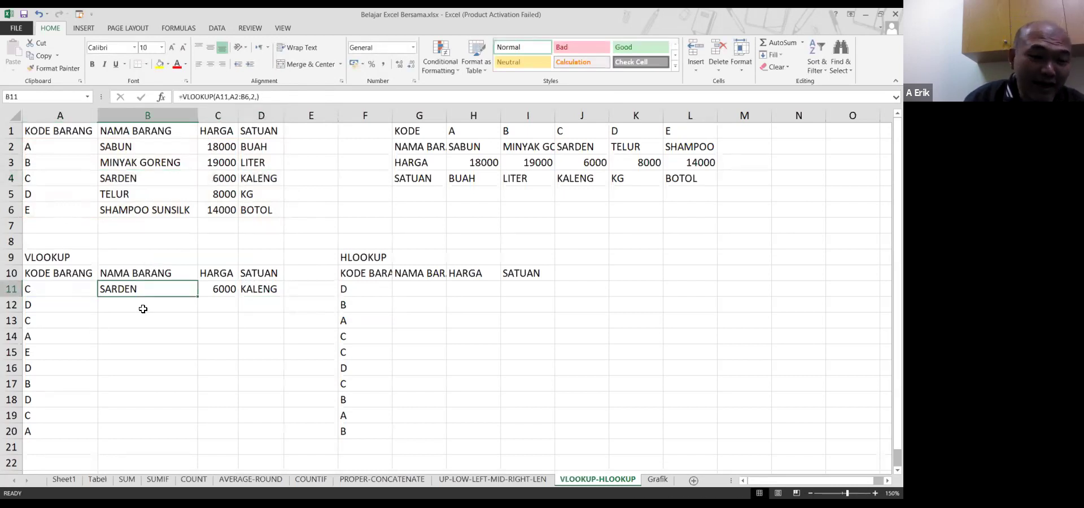
{"action": "left_click_drag", "start_coordinate": [160, 288], "coordinate": [261, 290]}
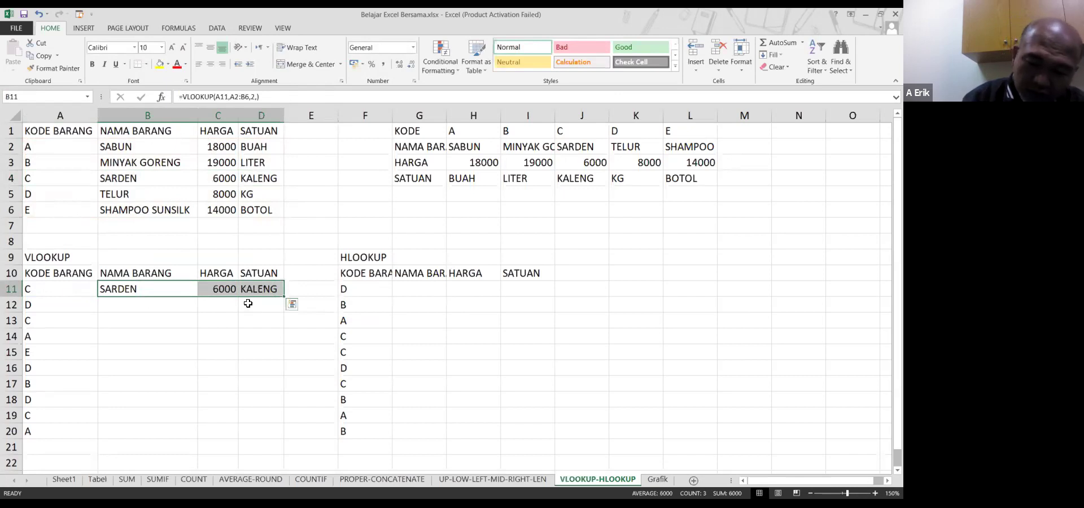
{"action": "double_click", "coordinate": [285, 298]}
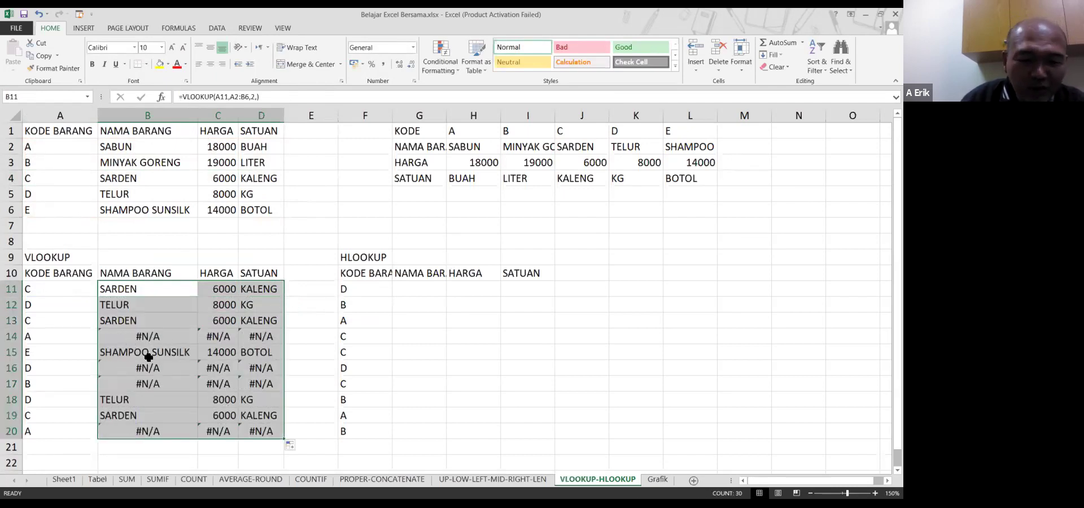
{"action": "left_click", "coordinate": [154, 336]}
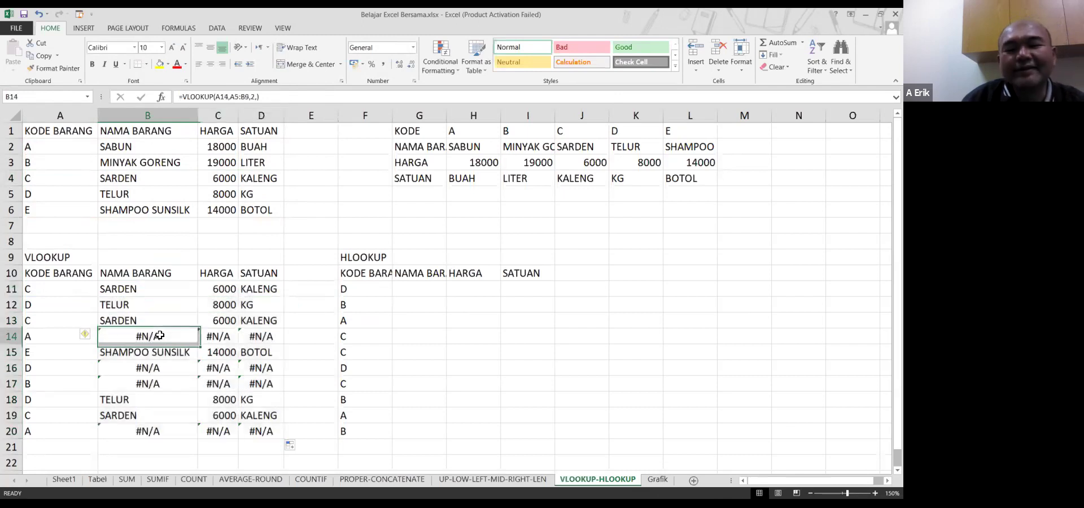
{"action": "left_click", "coordinate": [79, 304]}
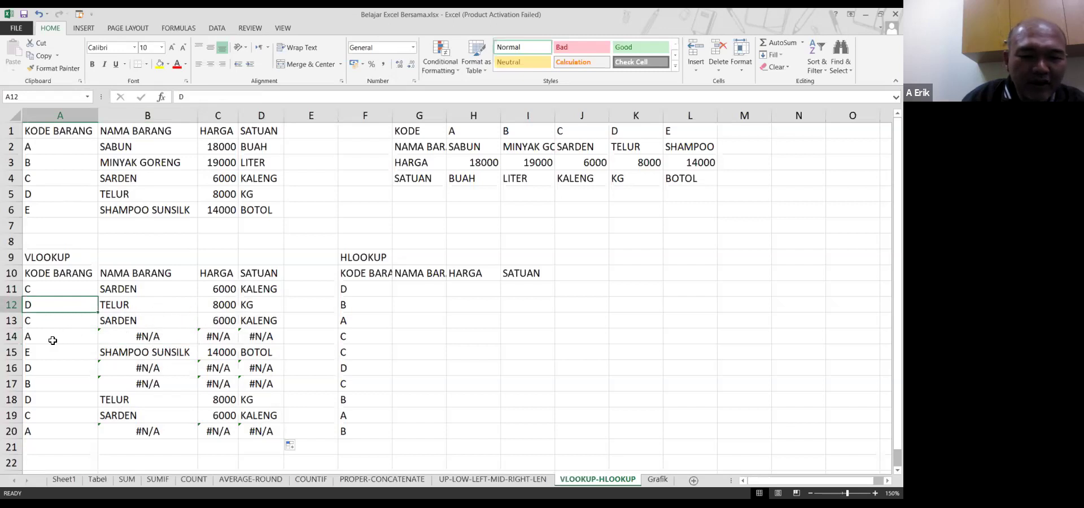
{"action": "left_click", "coordinate": [61, 339]}
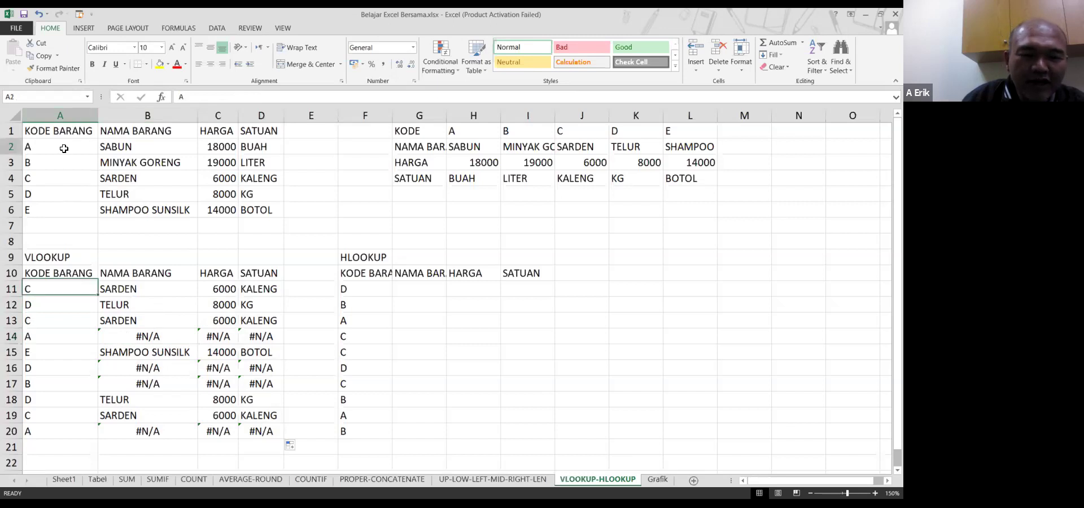
{"action": "left_click", "coordinate": [139, 339]}
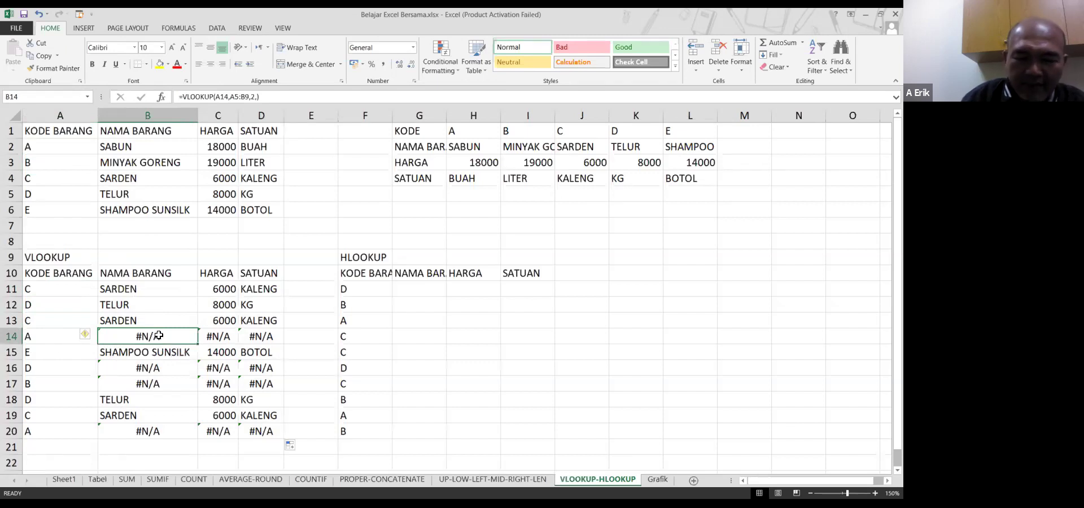
{"action": "left_click", "coordinate": [164, 289]}
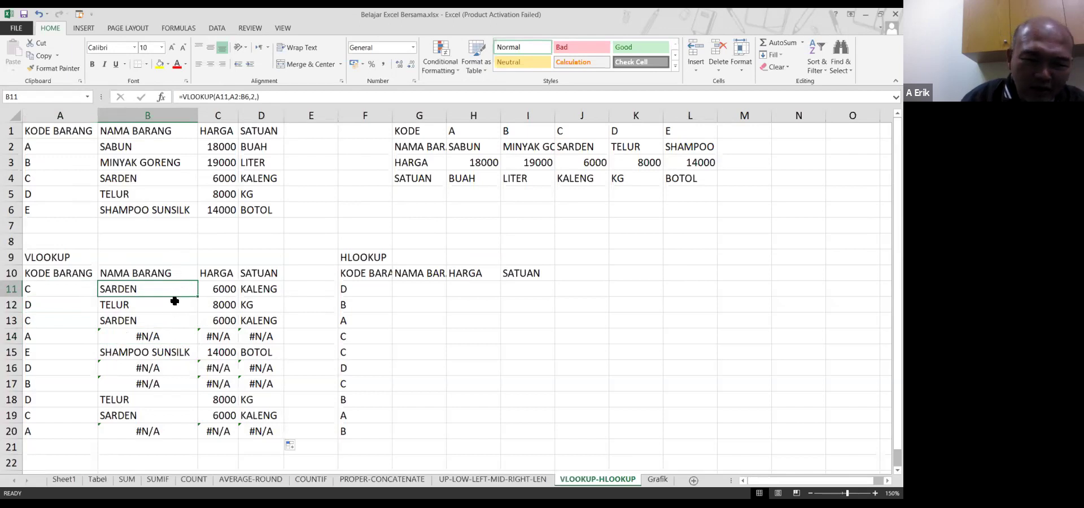
{"action": "left_click", "coordinate": [175, 305]}
{"action": "left_click", "coordinate": [176, 319]}
{"action": "left_click", "coordinate": [145, 295]}
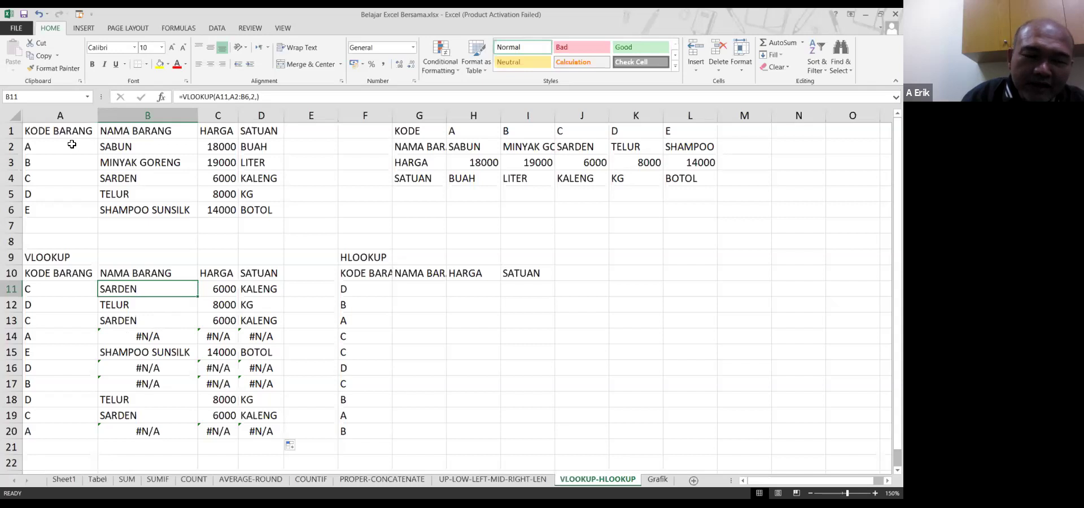
{"action": "left_click_drag", "start_coordinate": [72, 145], "coordinate": [245, 212]}
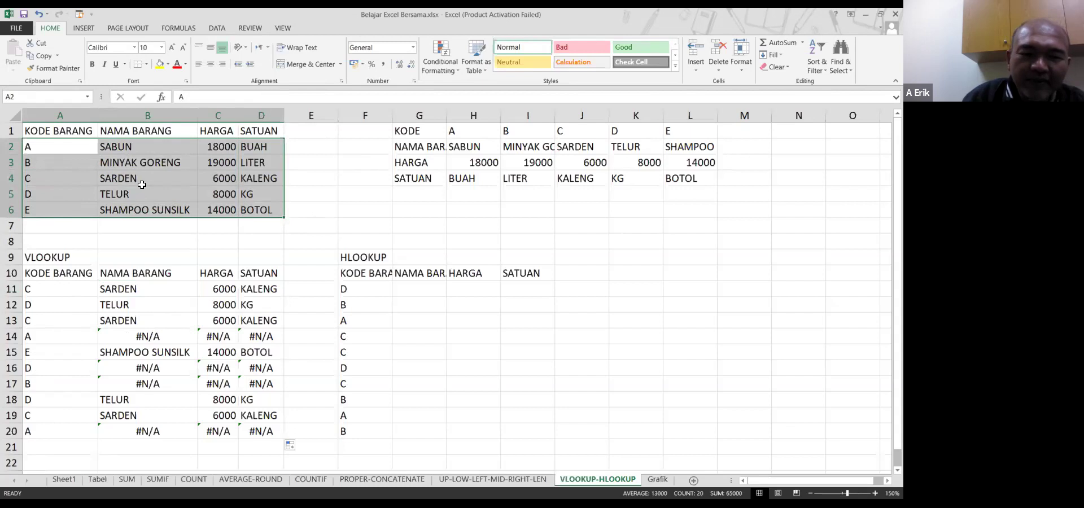
{"action": "left_click", "coordinate": [136, 298]}
{"action": "left_click", "coordinate": [140, 290]}
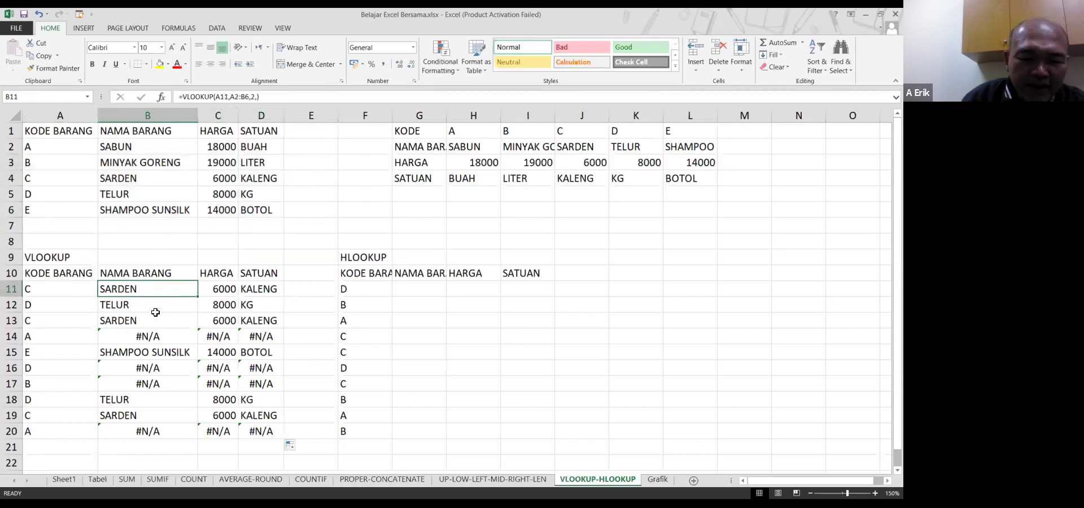
Make the table range in B11's NAMA BARANG lookup absolute with $ signs
{"action": "key", "text": "F2"}
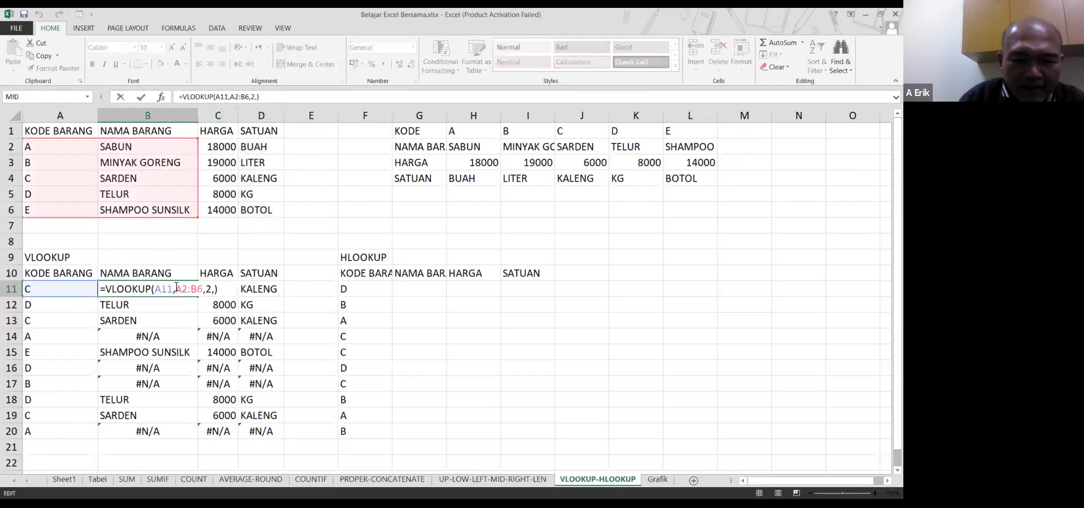
{"action": "left_click", "coordinate": [176, 288]}
{"action": "type", "text": "$"}
{"action": "key", "text": "Right"}
{"action": "type", "text": "$A$"}
{"action": "key", "text": "Right"}
{"action": "type", "text": "$"}
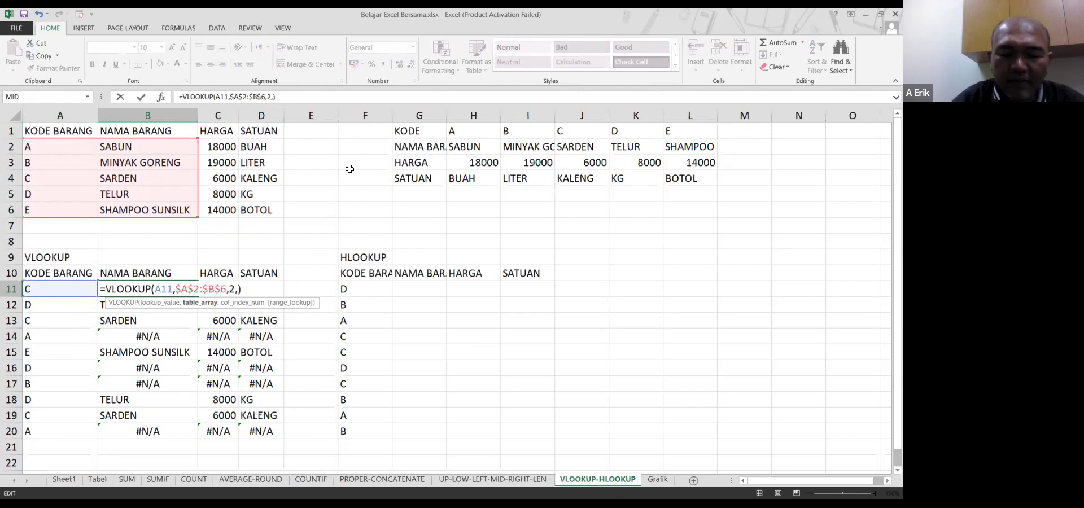
{"action": "key", "text": "Return"}
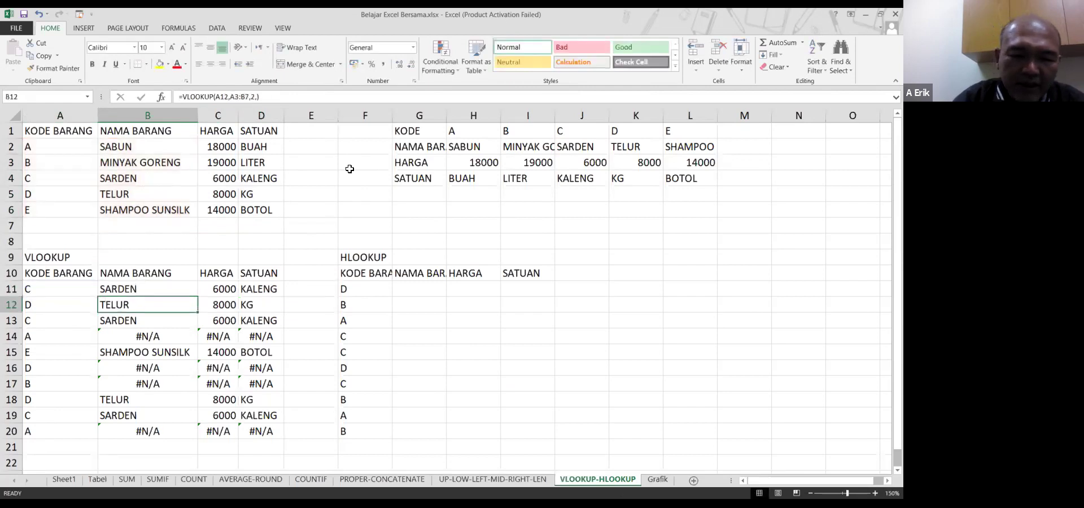
Make the table range in C11's HARGA lookup absolute
{"action": "key", "text": "Up"}
{"action": "key", "text": "Right"}
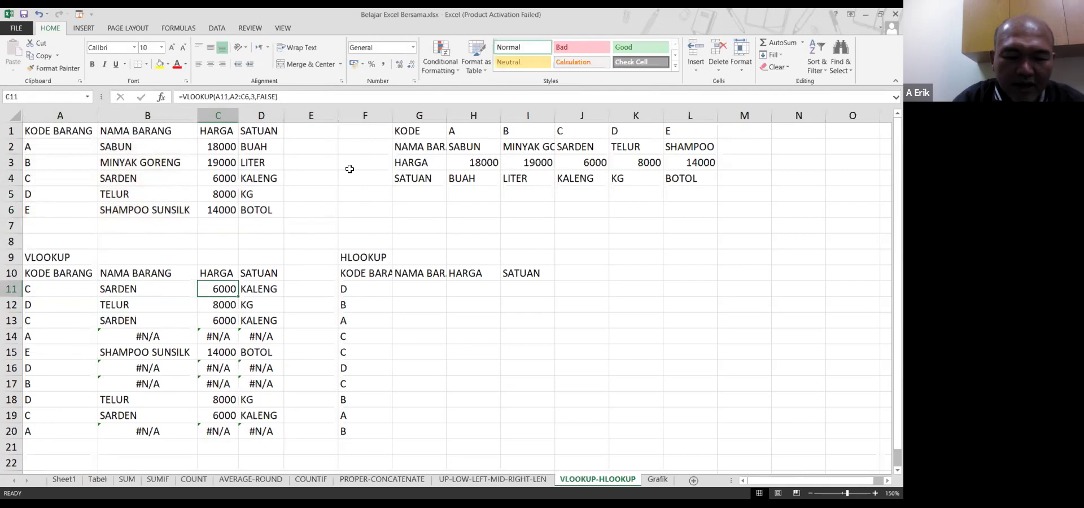
{"action": "key", "text": "F2"}
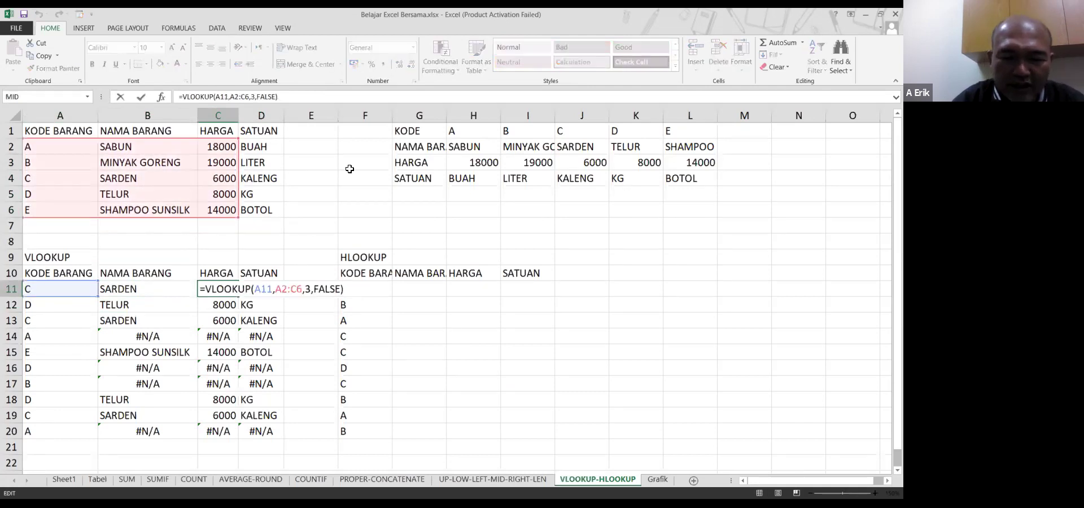
{"action": "left_click", "coordinate": [277, 290]}
{"action": "type", "text": "$"}
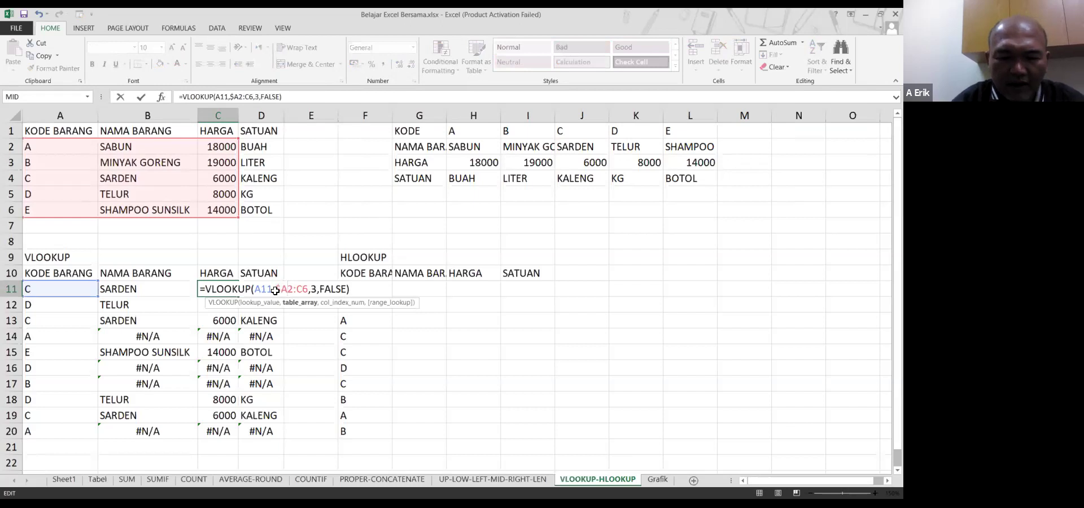
{"action": "key", "text": "Right"}
{"action": "type", "text": "$"}
{"action": "key", "text": "Right"}
{"action": "key", "text": "Right"}
{"action": "type", "text": "$$"}
{"action": "key", "text": "Tab"}
Make the table range in D11's SATUAN lookup absolute, as $A$2:$D$6
{"action": "key", "text": "F2"}
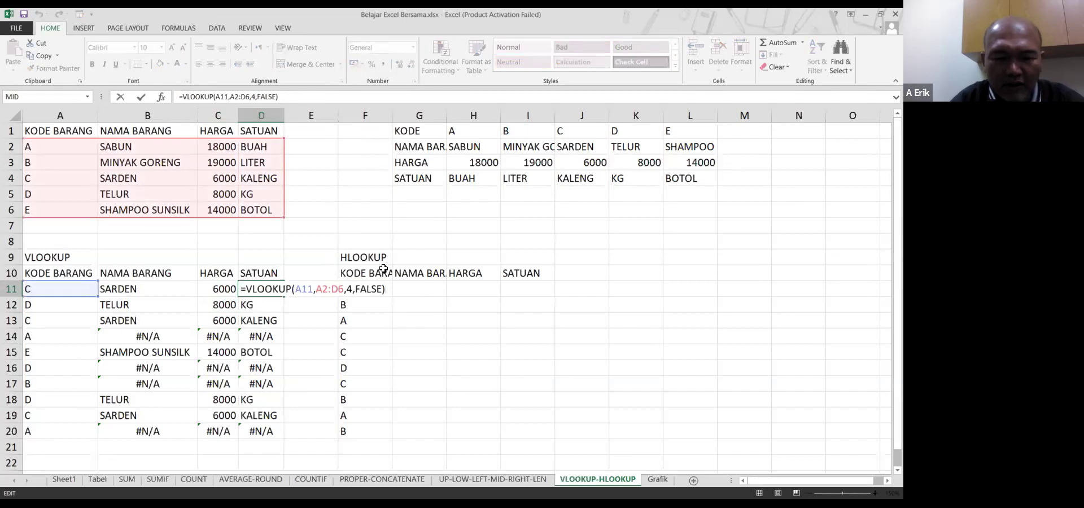
{"action": "type", "text": "$"}
{"action": "key", "text": "Right"}
{"action": "type", "text": "$"}
{"action": "key", "text": "Right"}
{"action": "key", "text": "Right"}
{"action": "type", "text": "$"}
{"action": "key", "text": "Right"}
{"action": "type", "text": "$"}
{"action": "key", "text": "Return"}
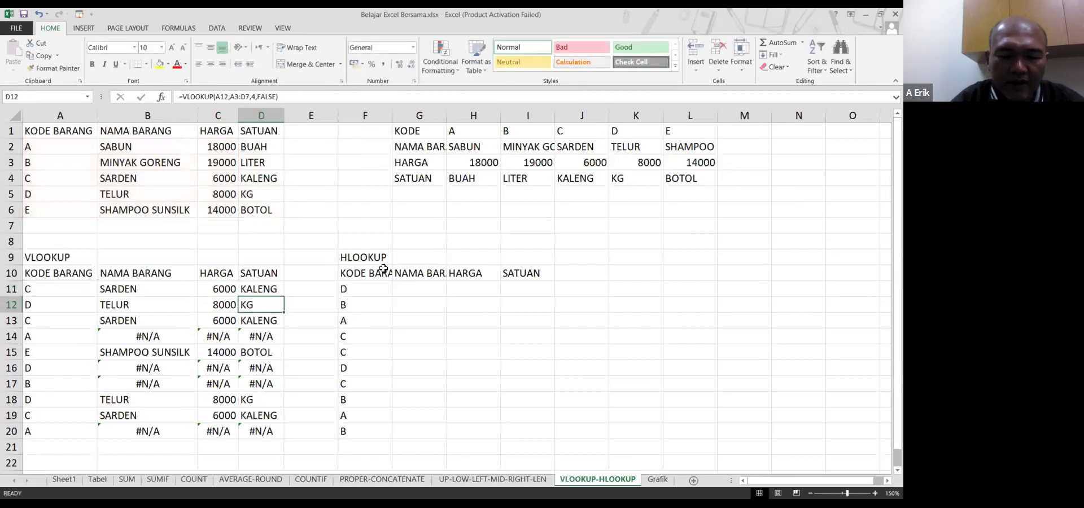
Fill the absolute-range formulas in B11:D11 down to row 20, clearing every #N/A
{"action": "key", "text": "Up"}
{"action": "key", "text": "Left"}
{"action": "key", "text": "Left"}
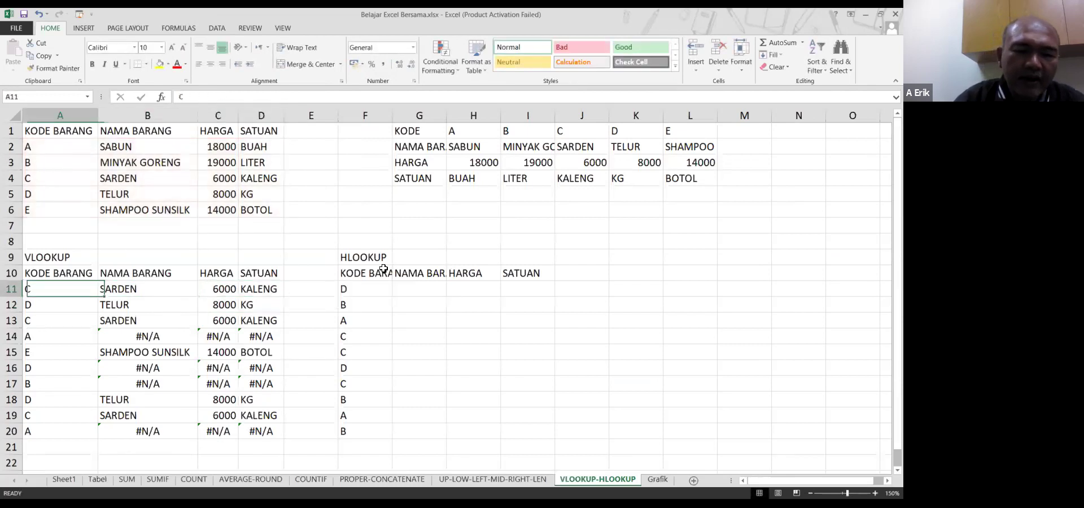
{"action": "key", "text": "shift+Right"}
{"action": "key", "text": "shift+Right"}
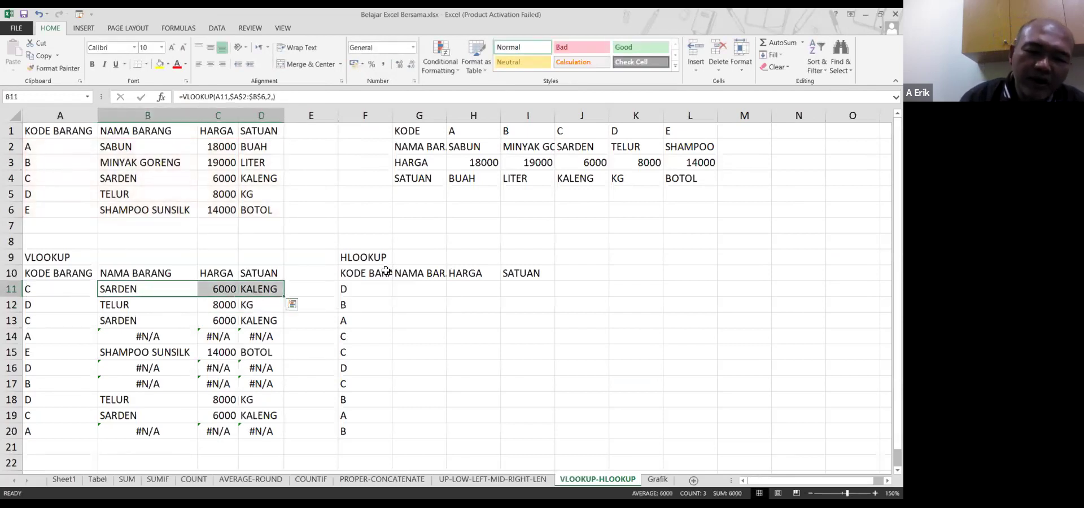
{"action": "double_click", "coordinate": [283, 297]}
{"action": "left_click", "coordinate": [271, 364]}
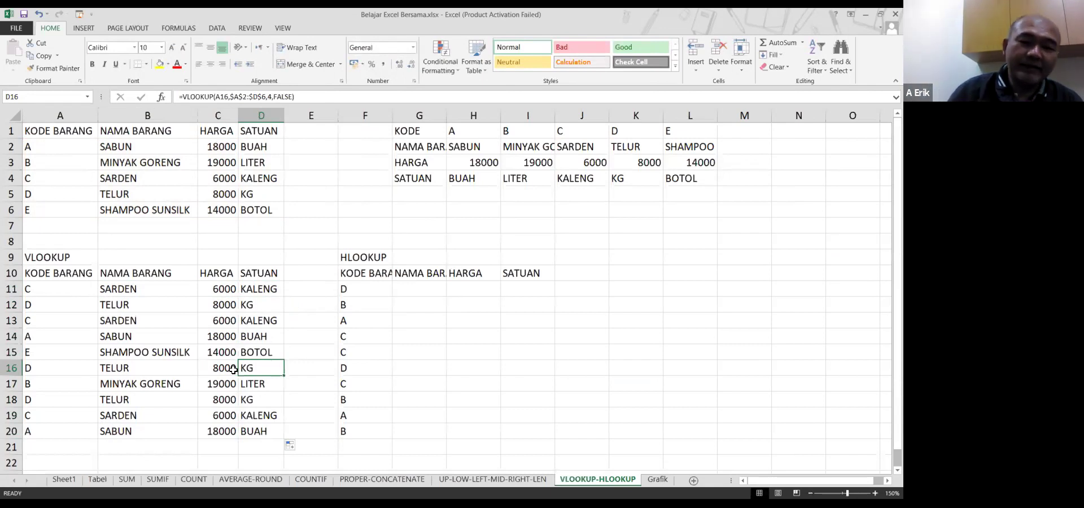
{"action": "left_click", "coordinate": [218, 332]}
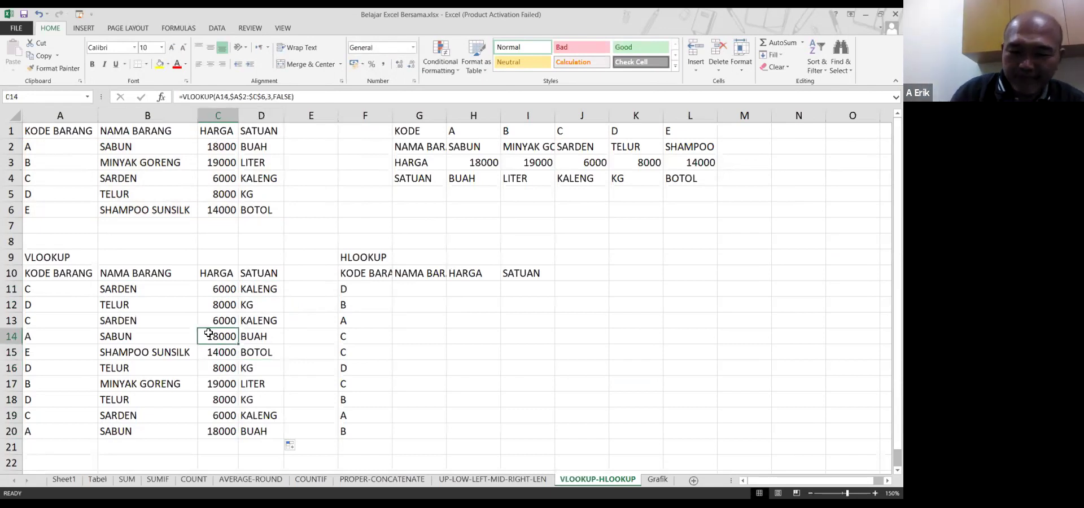
{"action": "left_click", "coordinate": [148, 370]}
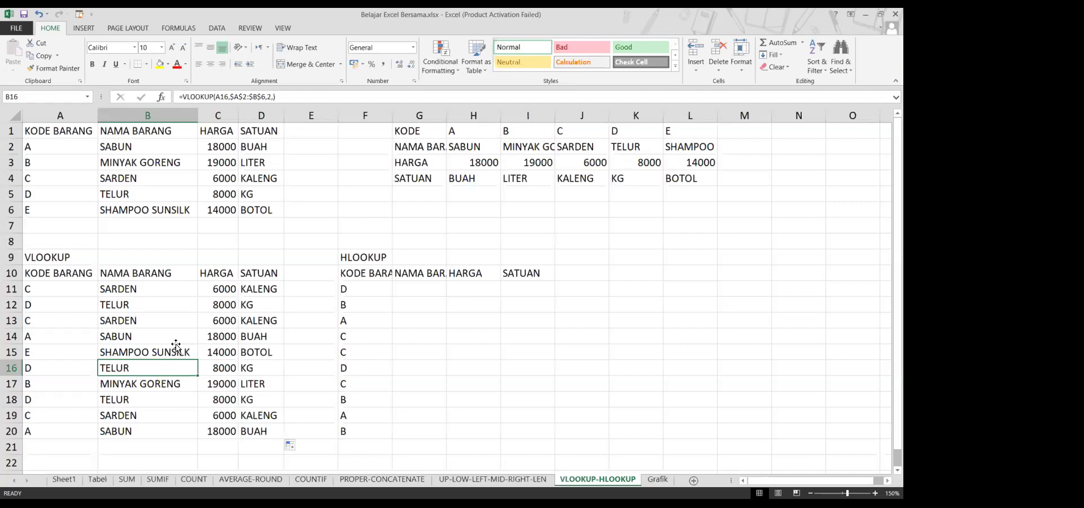
{"action": "left_click", "coordinate": [145, 289]}
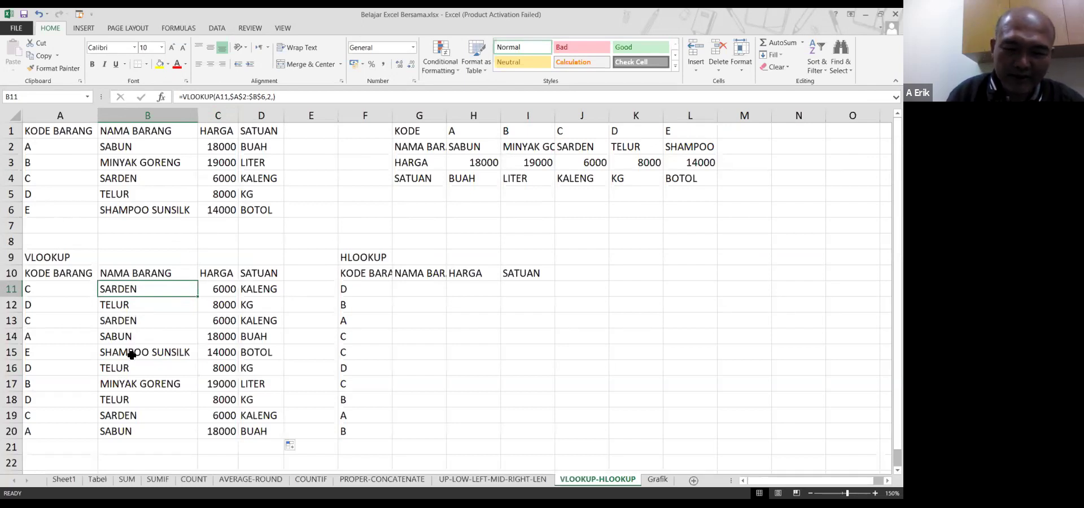
Undo the fill-down and inspect B14's shifted range =VLOOKUP(A14,A5:B9,2,)
{"action": "key", "text": "ctrl+z"}
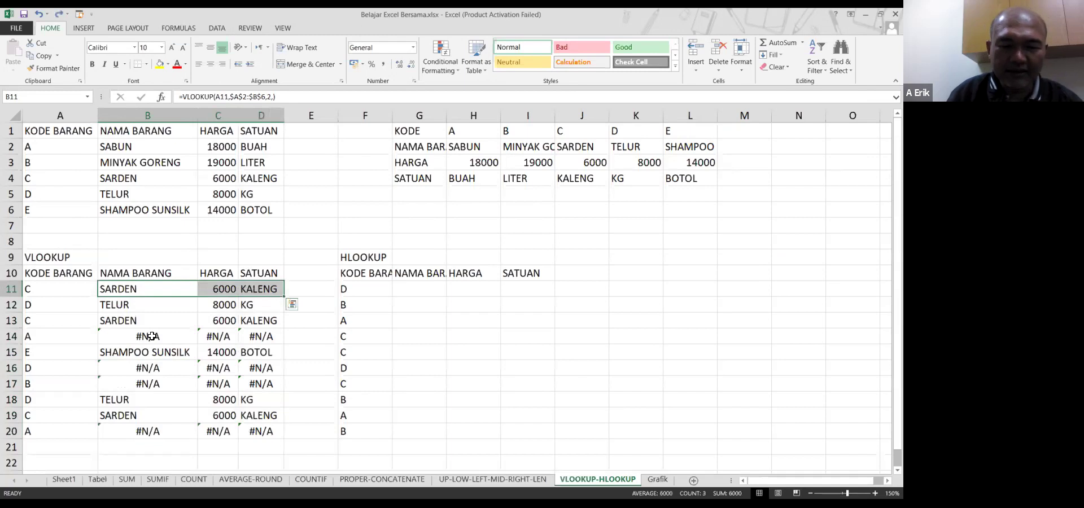
{"action": "left_click", "coordinate": [152, 338]}
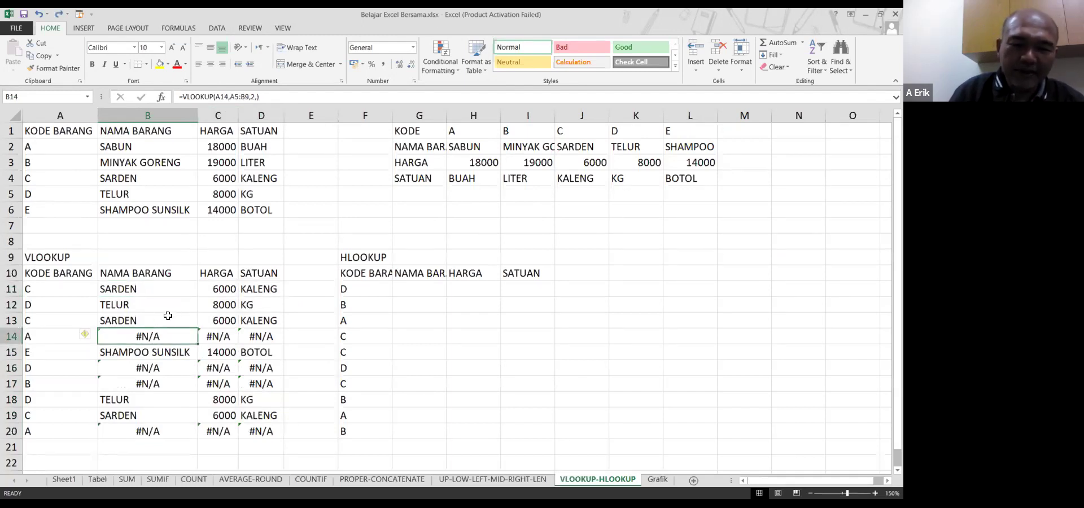
{"action": "left_click", "coordinate": [235, 97]}
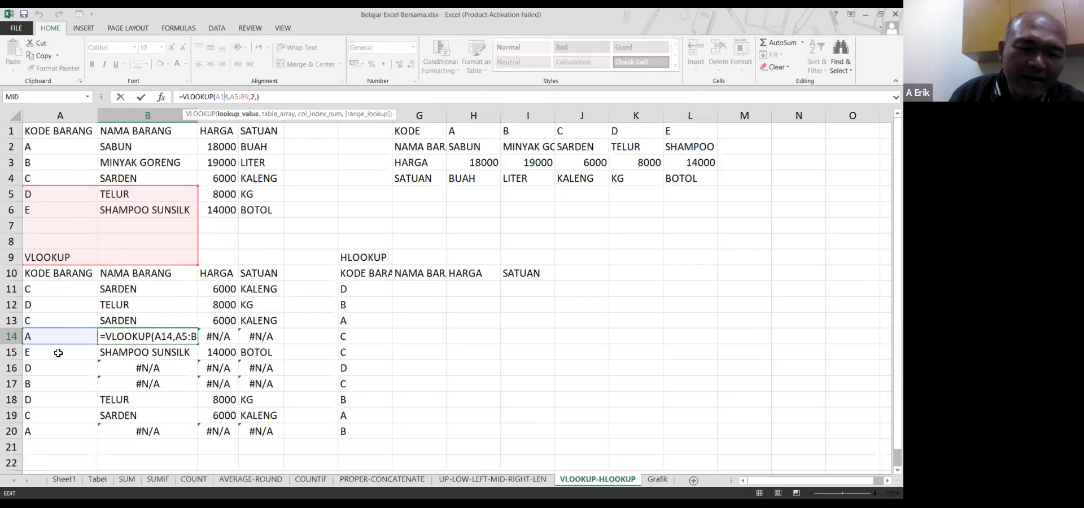
{"action": "left_click", "coordinate": [58, 353]}
Move from the A11 item code back to the #N/A formula in B14
{"action": "key", "text": "Down"}
{"action": "key", "text": "Down"}
{"action": "key", "text": "Down"}
{"action": "key", "text": "Down"}
{"action": "key", "text": "Up"}
{"action": "key", "text": "Up"}
{"action": "key", "text": "Up"}
{"action": "key", "text": "Up"}
{"action": "key", "text": "Up"}
{"action": "key", "text": "Up"}
{"action": "key", "text": "Up"}
{"action": "key", "text": "Up"}
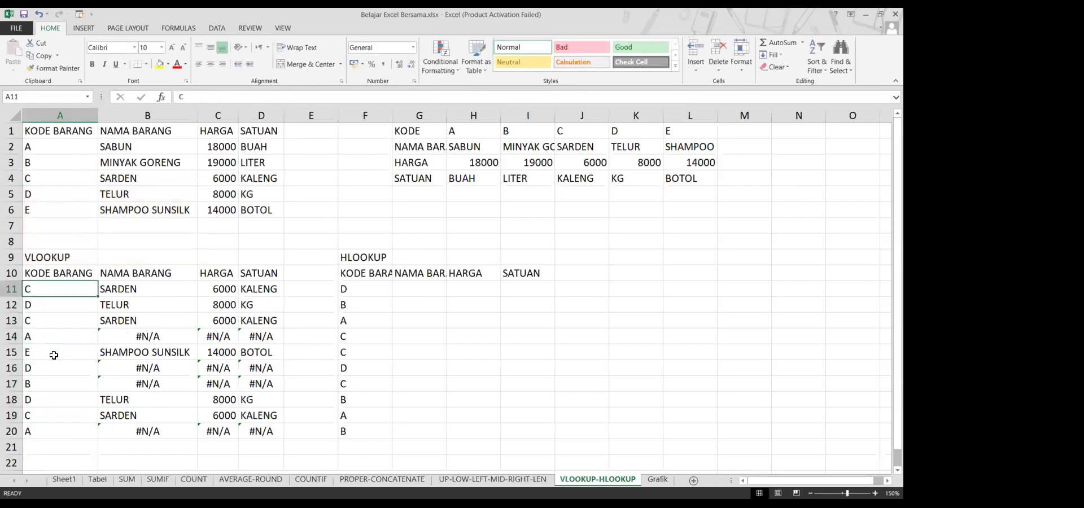
{"action": "key", "text": "Down"}
{"action": "key", "text": "Right"}
{"action": "key", "text": "Down"}
{"action": "key", "text": "Down"}
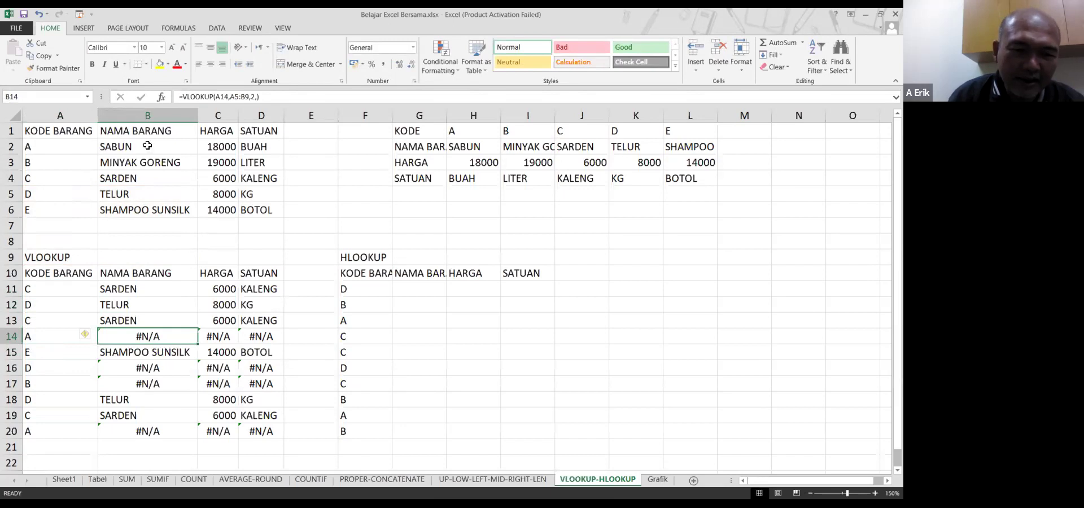
{"action": "double_click", "coordinate": [165, 339]}
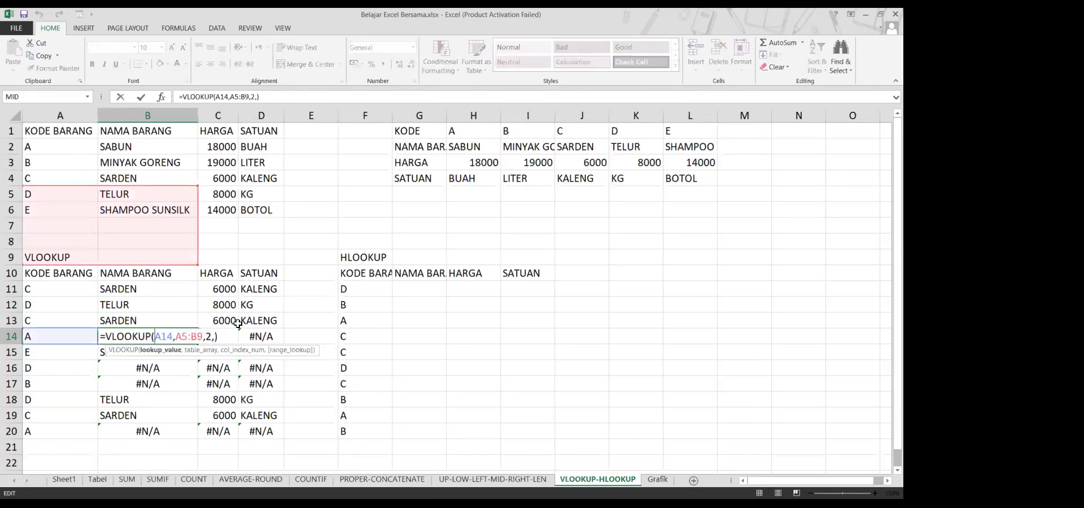
{"action": "type", "text": "$A"}
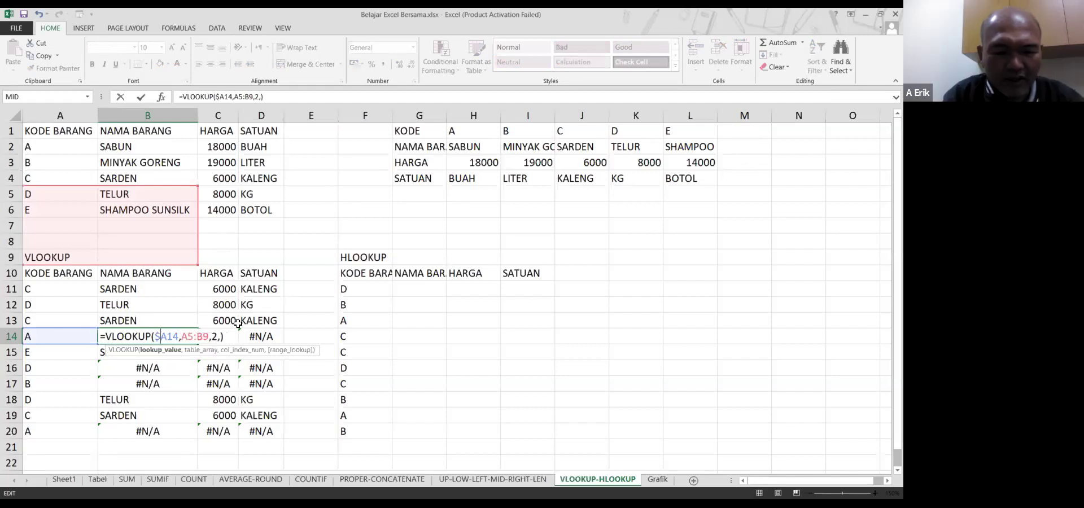
{"action": "type", "text": "$"}
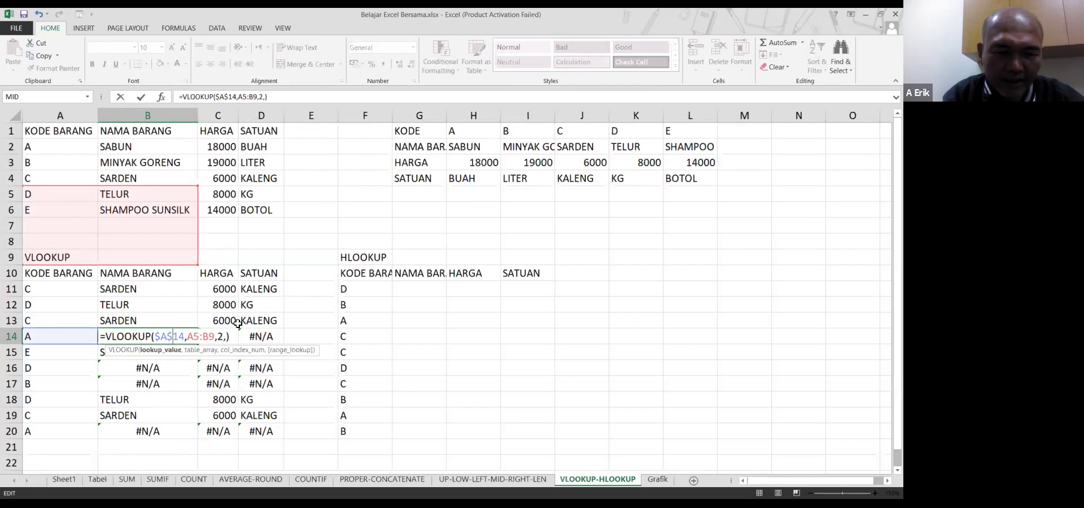
{"action": "key", "text": "Return"}
{"action": "key", "text": "Up"}
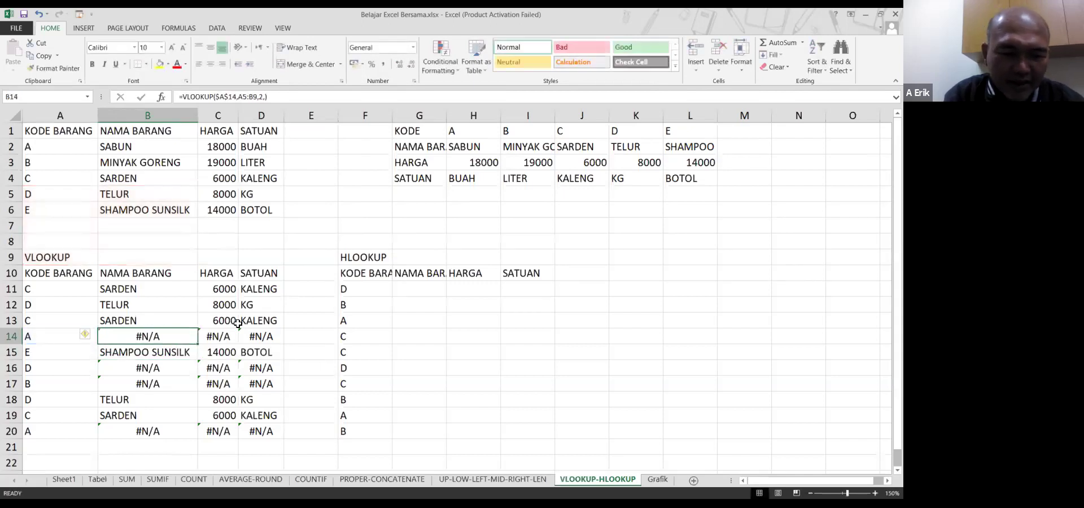
{"action": "key", "text": "shift+Down"}
{"action": "key", "text": "ctrl+c"}
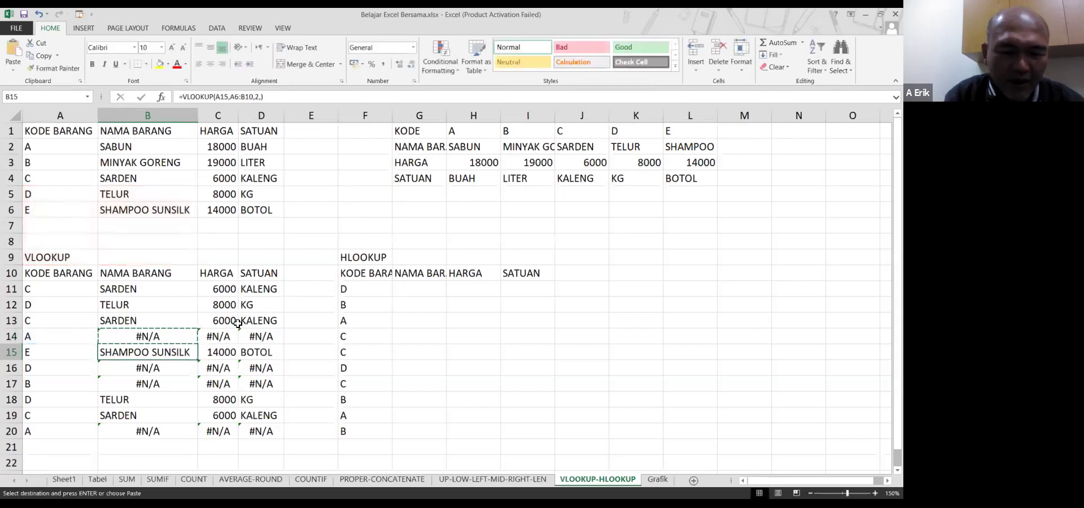
{"action": "key", "text": "Escape"}
{"action": "left_click_drag", "start_coordinate": [195, 345], "coordinate": [189, 433]}
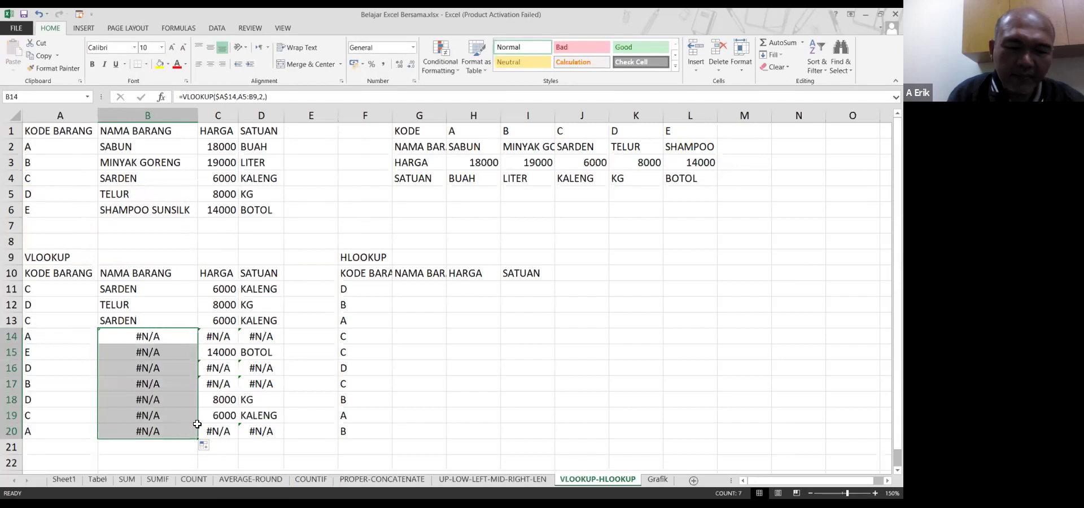
{"action": "left_click", "coordinate": [175, 336]}
{"action": "left_click", "coordinate": [178, 350]}
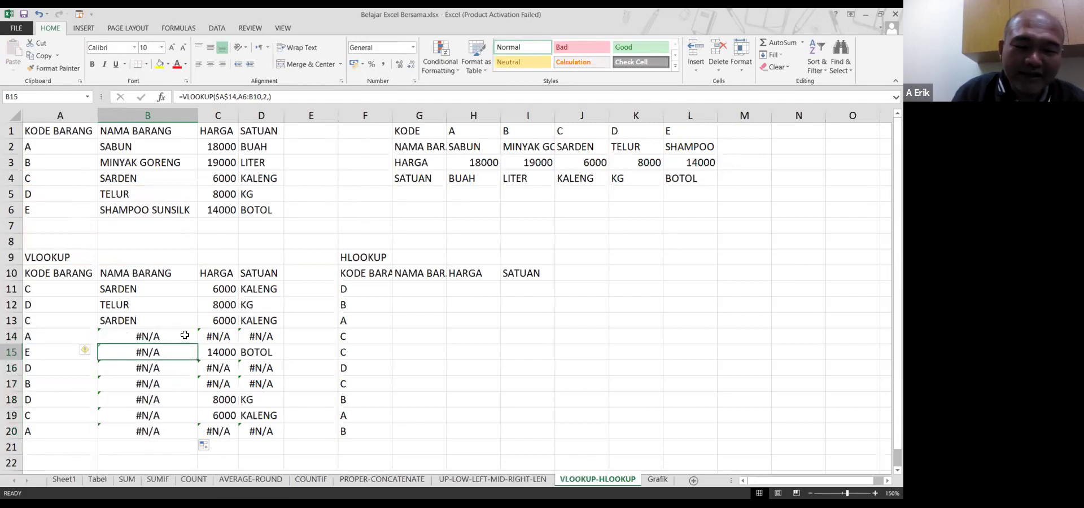
{"action": "key", "text": "Up"}
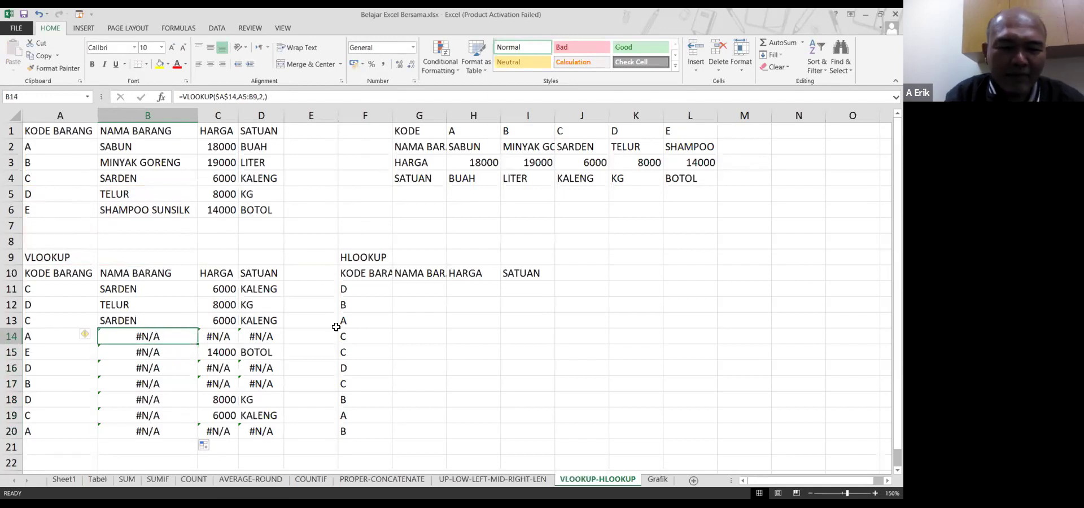
{"action": "key", "text": "F2"}
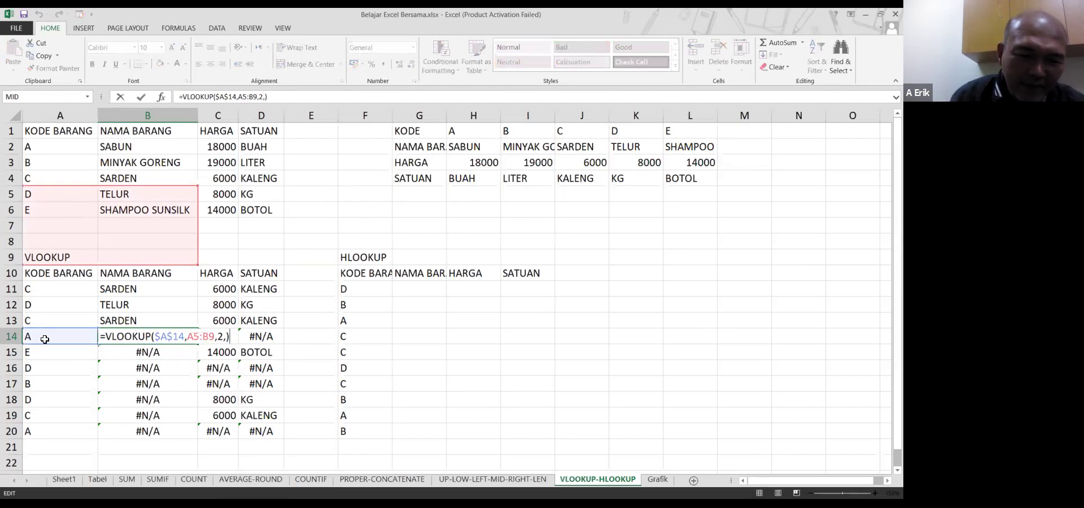
{"action": "key", "text": "Return"}
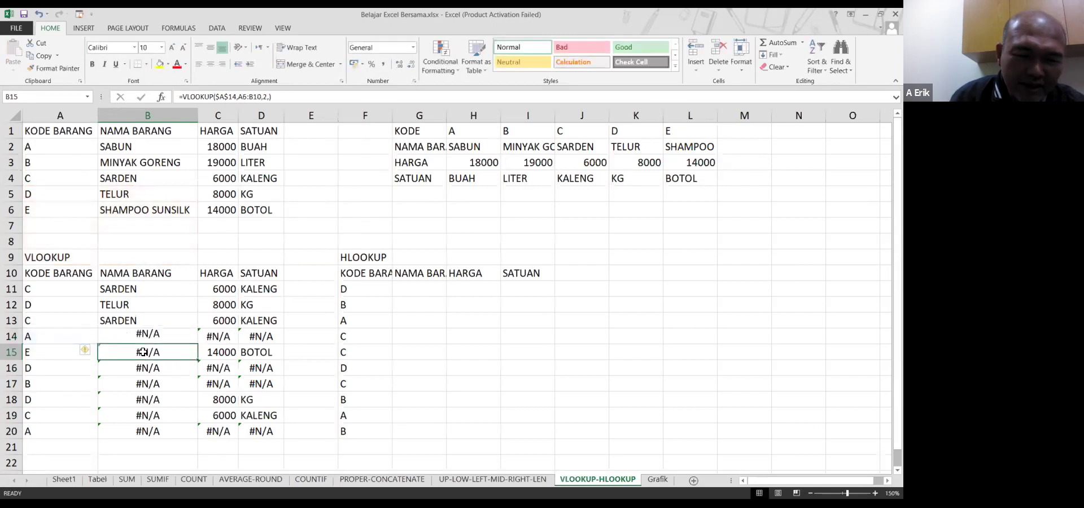
{"action": "key", "text": "F2"}
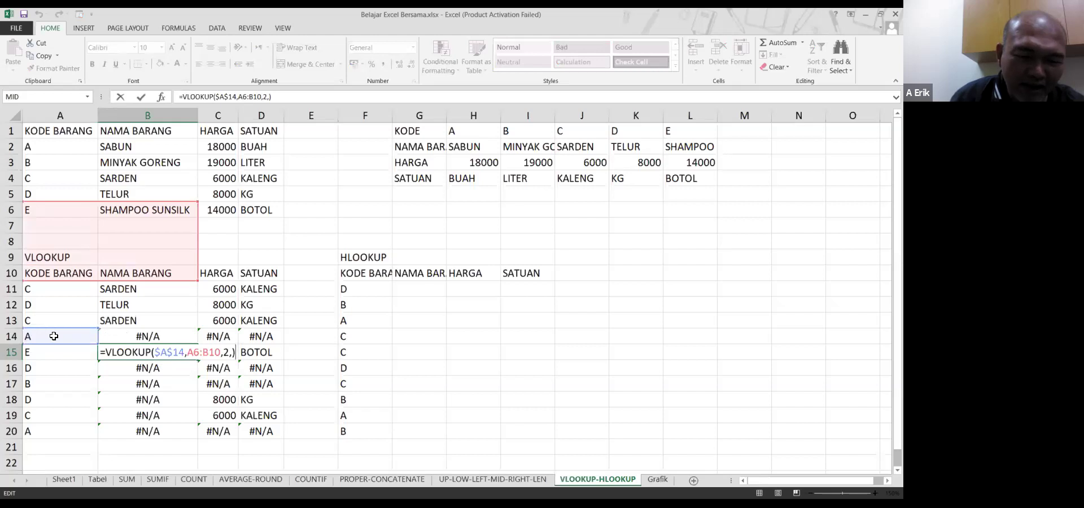
{"action": "key", "text": "Return"}
{"action": "key", "text": "F2"}
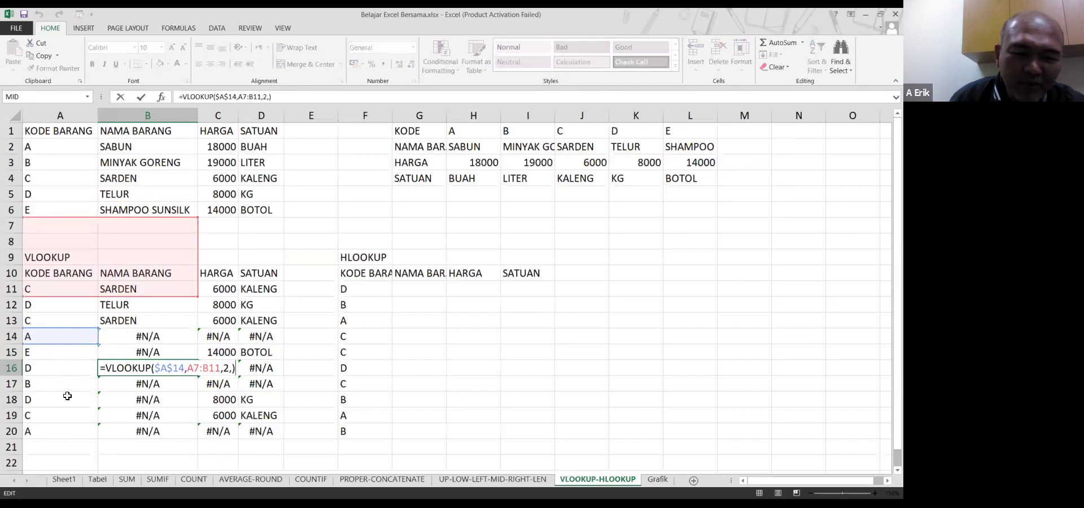
{"action": "key", "text": "Return"}
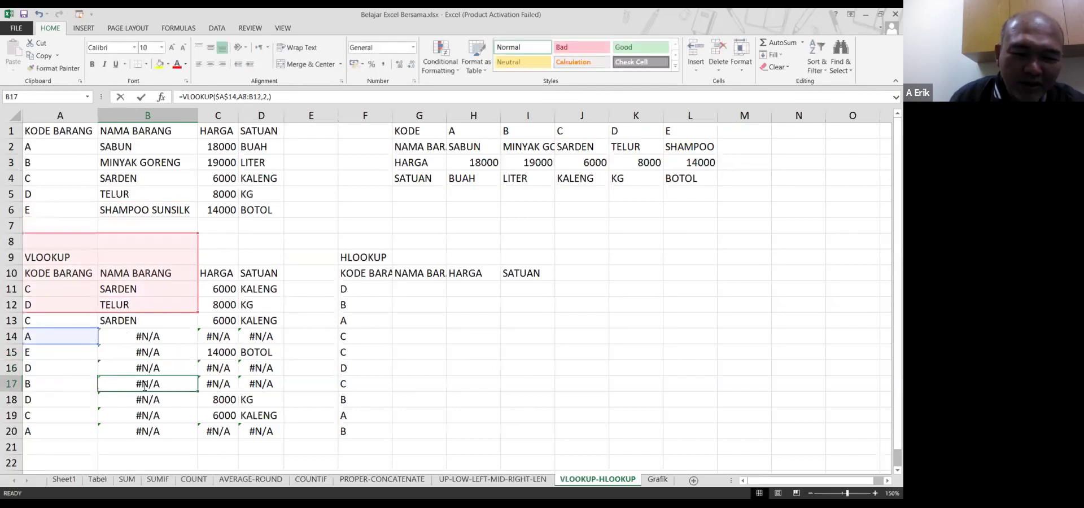
{"action": "double_click", "coordinate": [144, 385]}
{"action": "key", "text": "Return"}
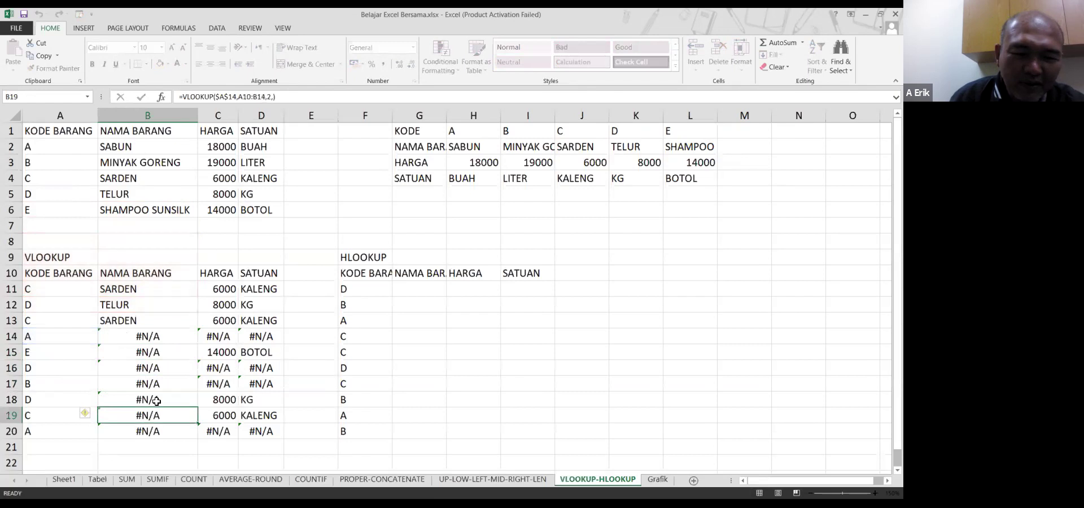
{"action": "key", "text": "F2"}
{"action": "key", "text": "Escape"}
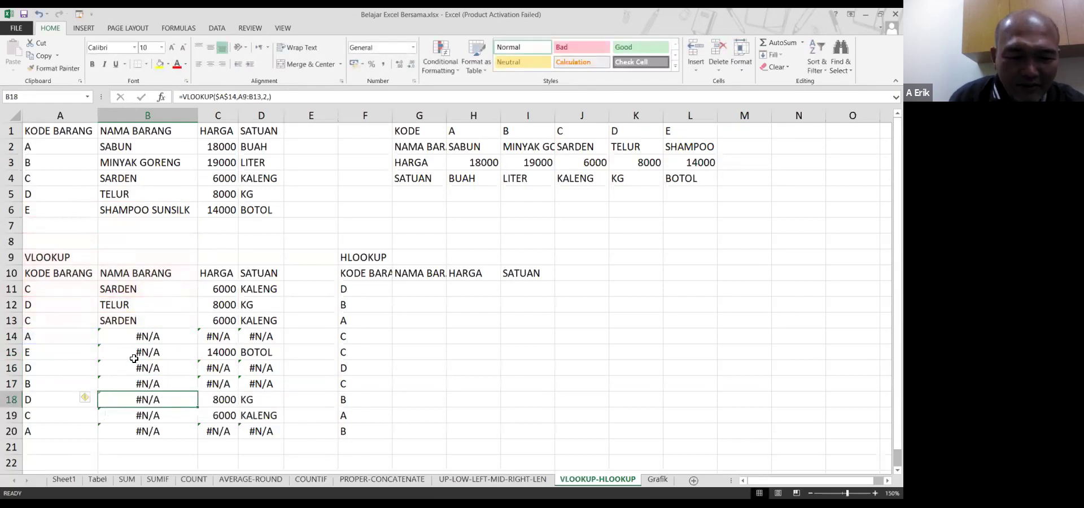
{"action": "left_click", "coordinate": [145, 338]}
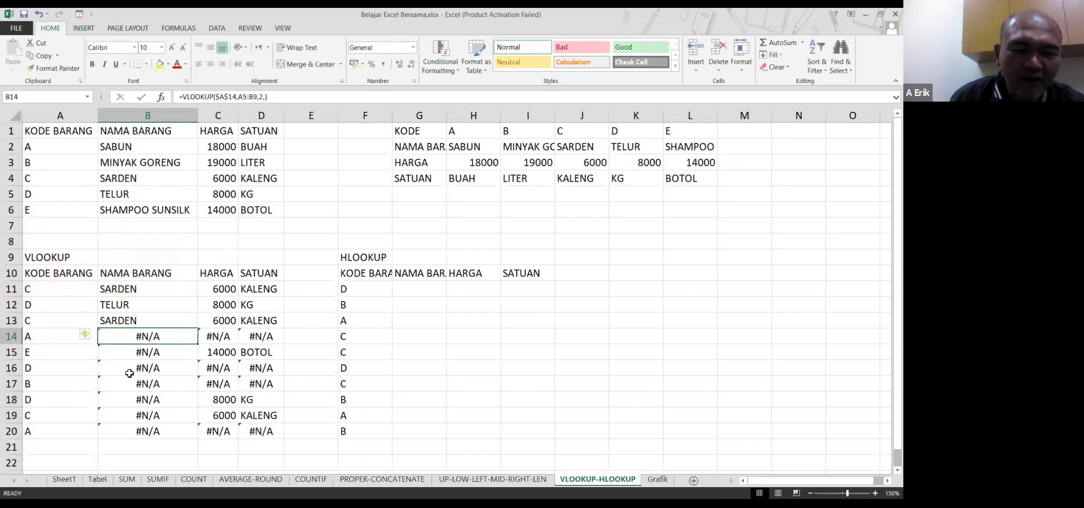
{"action": "left_click", "coordinate": [147, 288]}
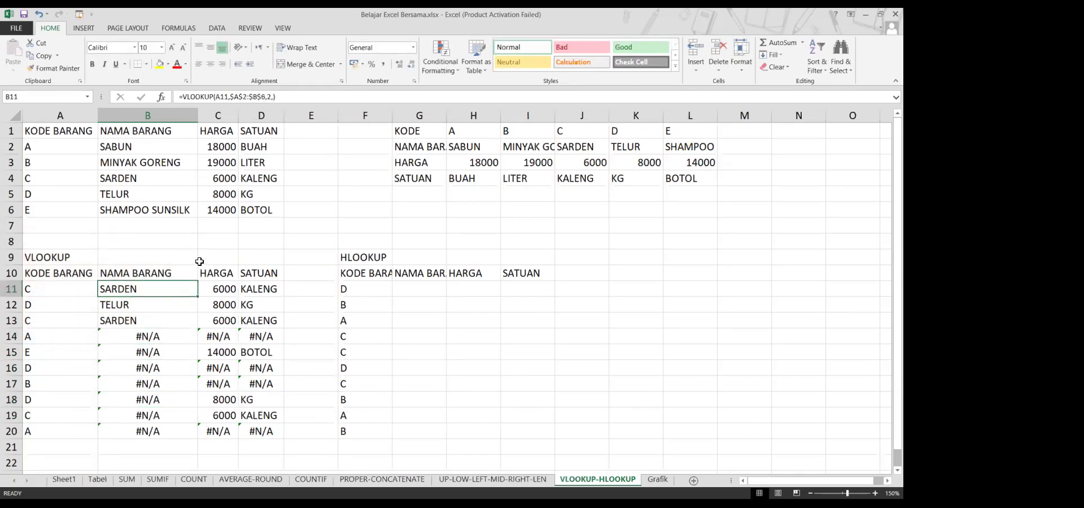
Compare B11's fixed $A$2:$B$6 table range with B12's shifting-range formula
{"action": "left_click", "coordinate": [82, 289]}
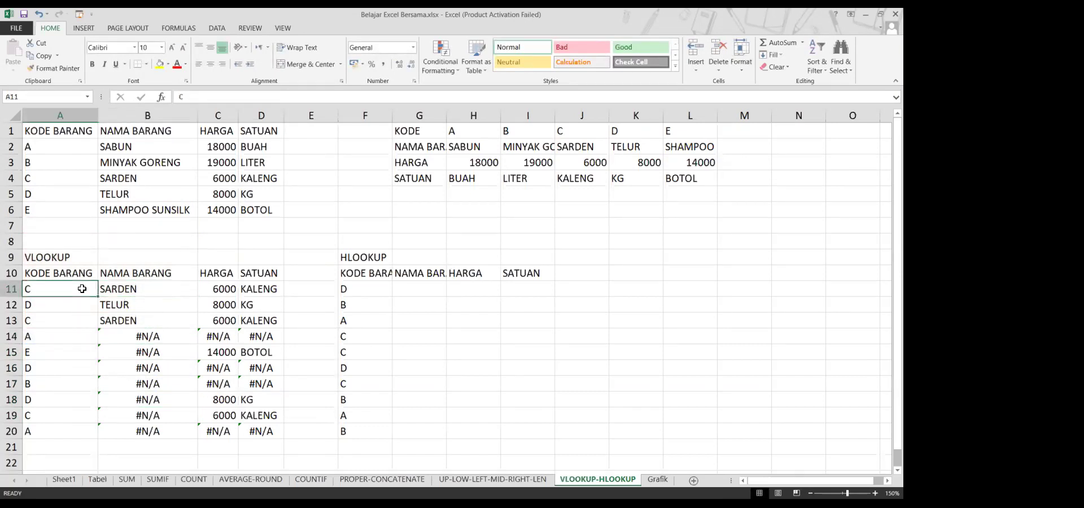
{"action": "left_click_drag", "start_coordinate": [78, 288], "coordinate": [66, 431]}
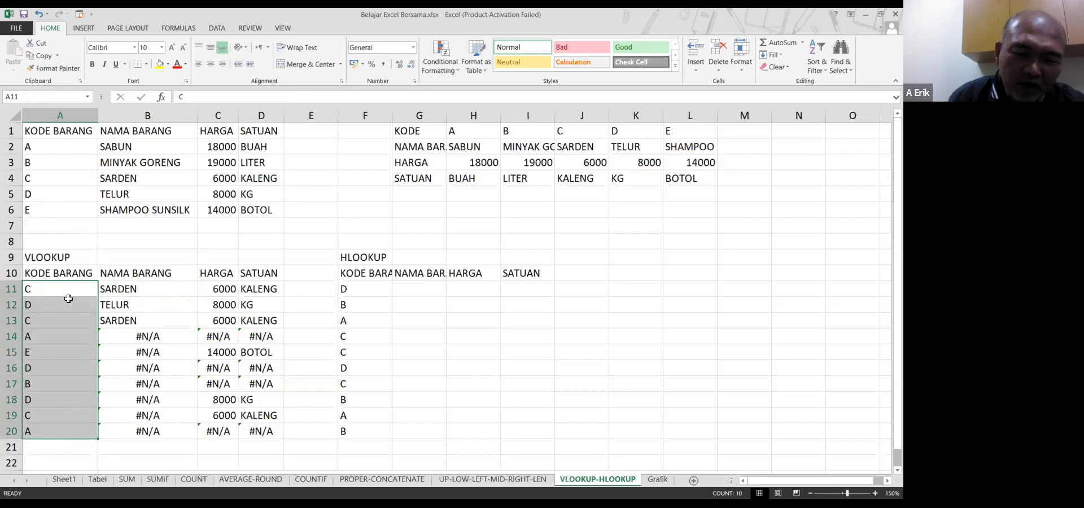
{"action": "left_click", "coordinate": [119, 289]}
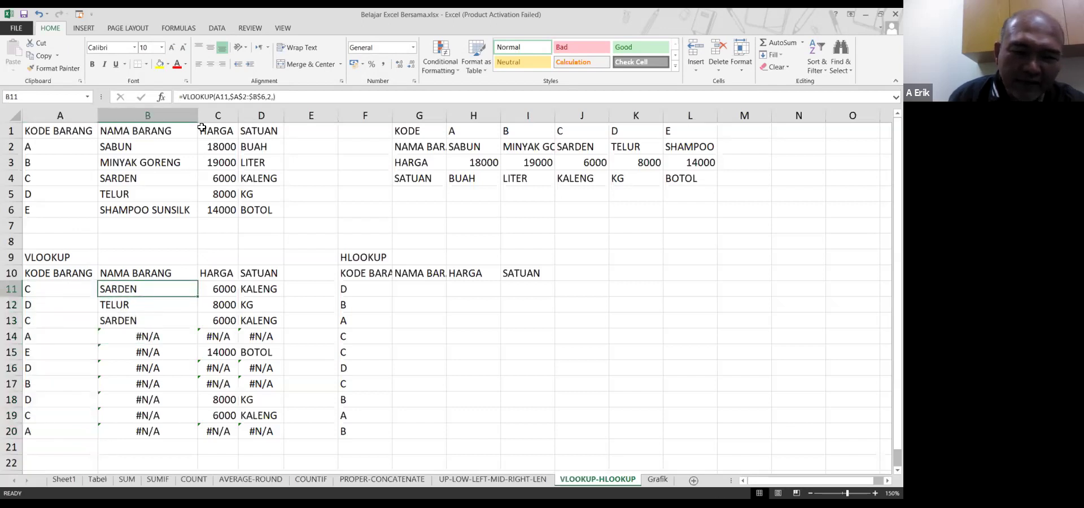
{"action": "double_click", "coordinate": [160, 291]}
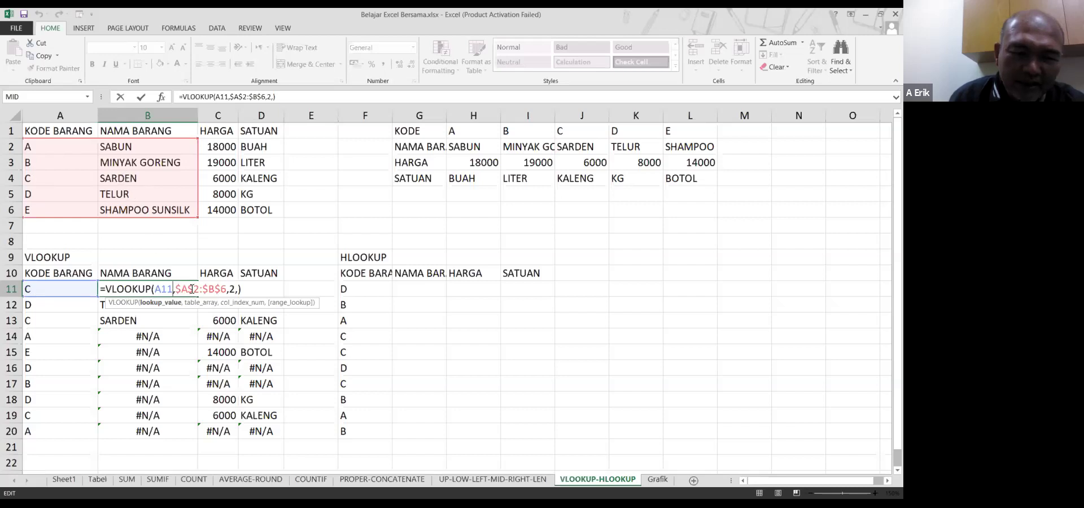
{"action": "left_click_drag", "start_coordinate": [196, 288], "coordinate": [224, 289]}
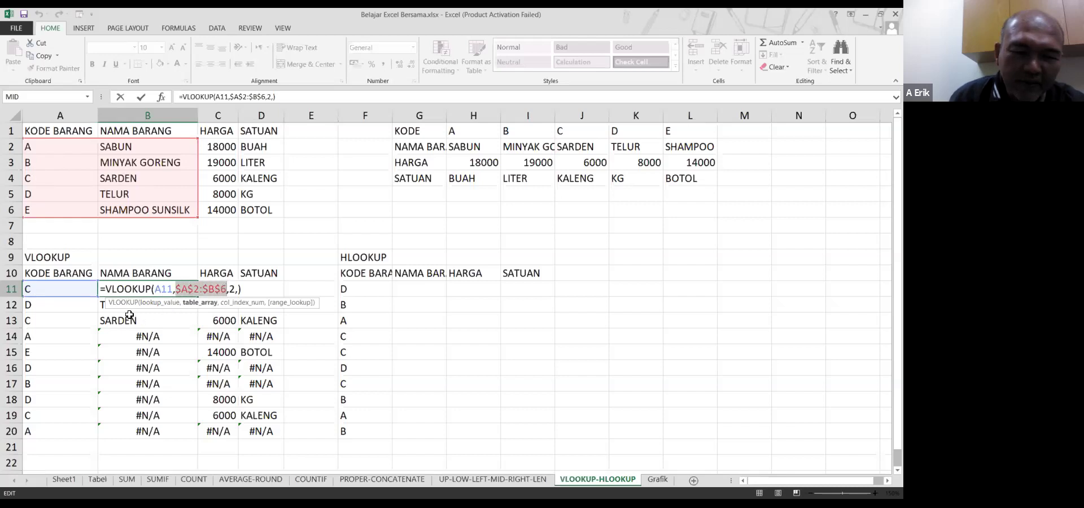
{"action": "left_click", "coordinate": [92, 306]}
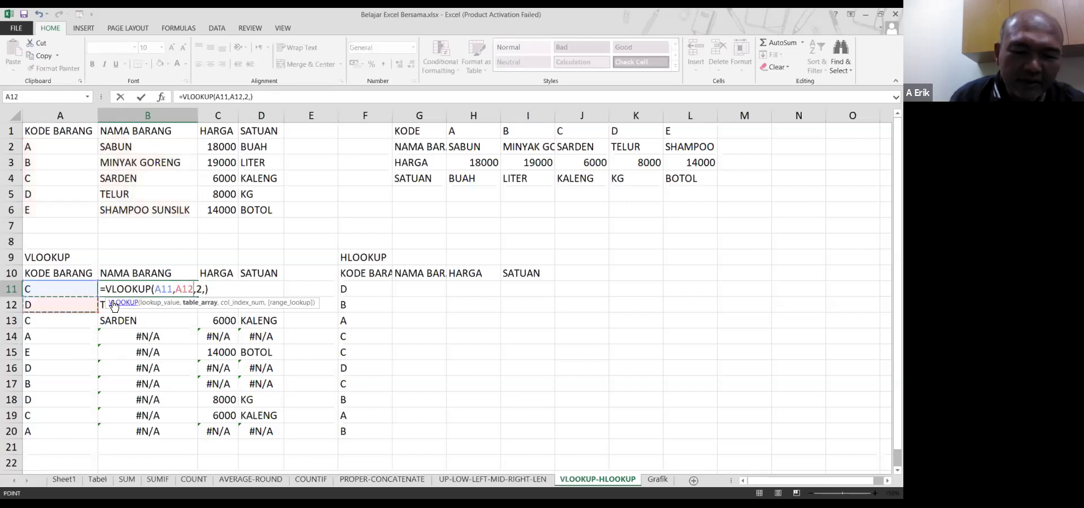
{"action": "key", "text": "Escape"}
{"action": "left_click", "coordinate": [153, 305]}
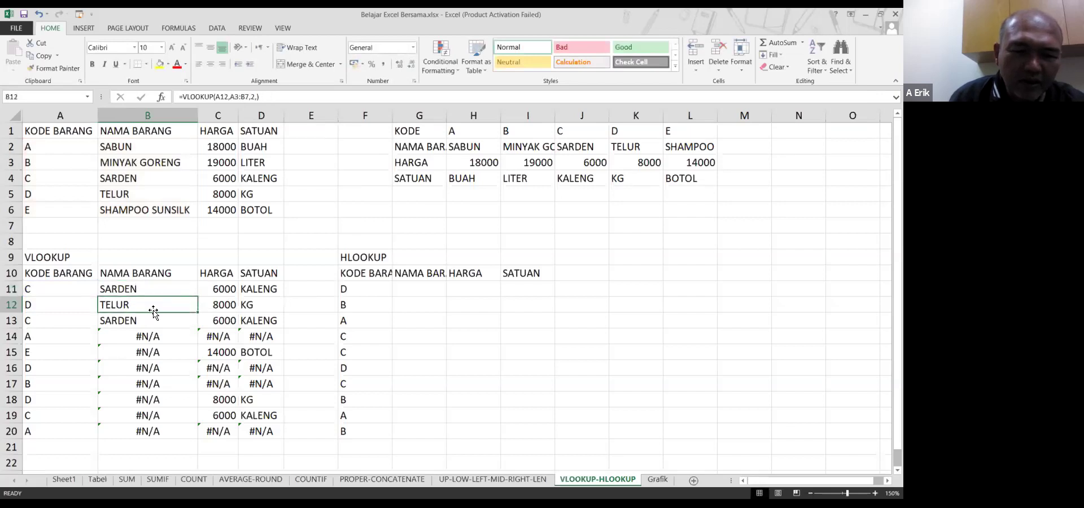
{"action": "key", "text": "Up"}
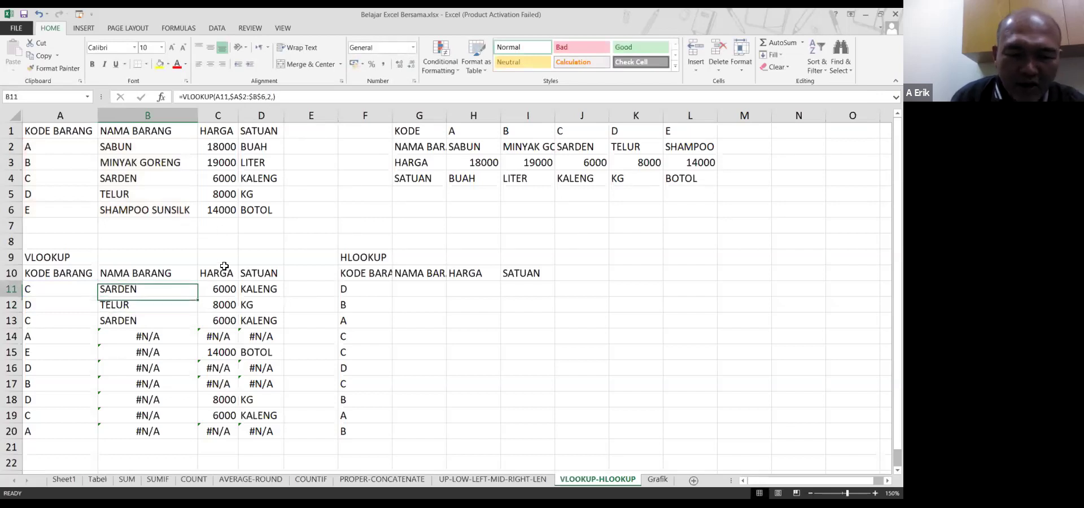
Copy B11's fixed-range lookup into B12 through B20, showing names like SABUN and SHAMPOO SUNSILK
{"action": "key", "text": "ctrl+c"}
{"action": "key", "text": "Down"}
{"action": "key", "text": "Return"}
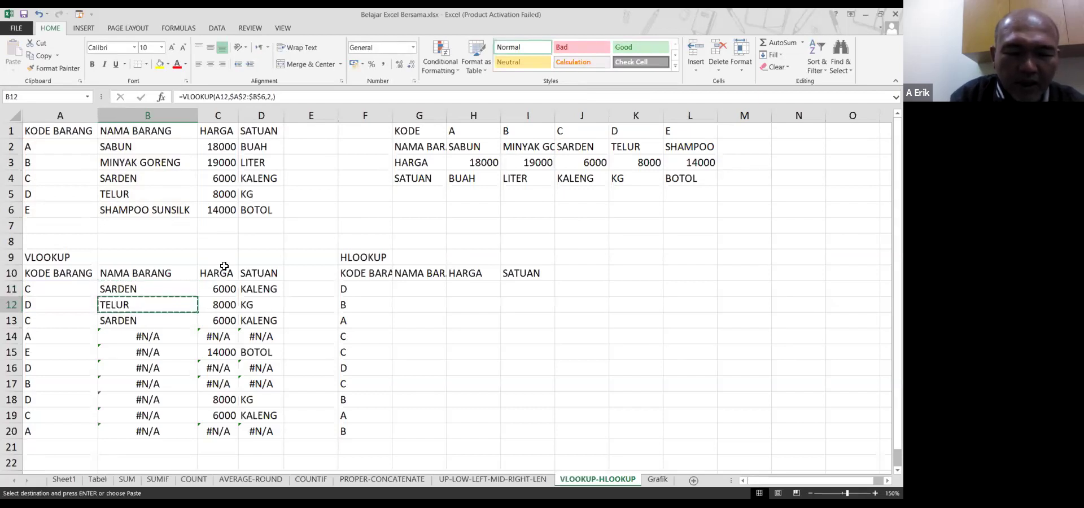
{"action": "key", "text": "Down"}
{"action": "key", "text": "ctrl+c"}
{"action": "key", "text": "Down"}
{"action": "key", "text": "Return"}
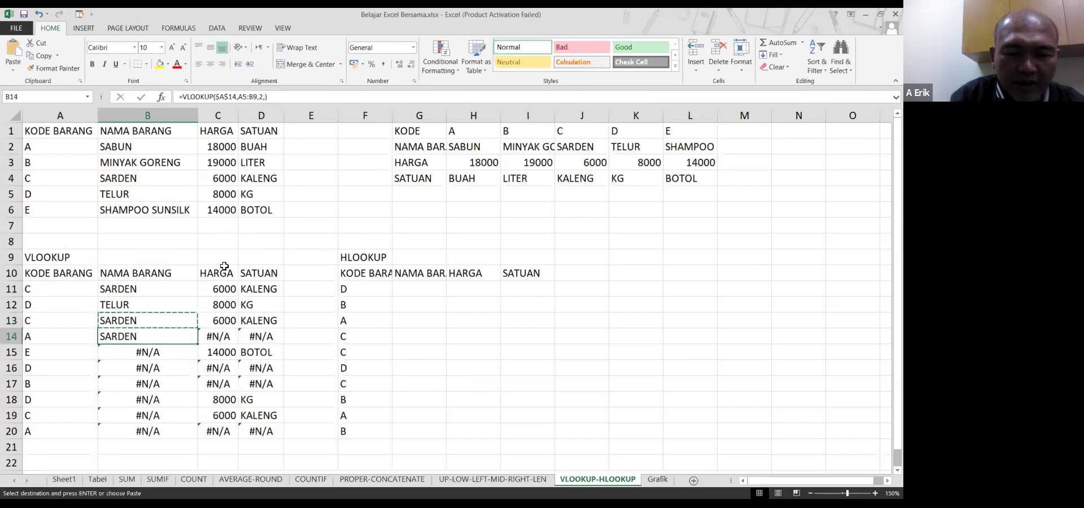
{"action": "key", "text": "ctrl+c"}
{"action": "key", "text": "Down"}
{"action": "key", "text": "shift+Down"}
{"action": "key", "text": "shift+Down"}
{"action": "key", "text": "shift+Down"}
{"action": "key", "text": "shift+Down"}
{"action": "key", "text": "shift+Down"}
{"action": "key", "text": "Return"}
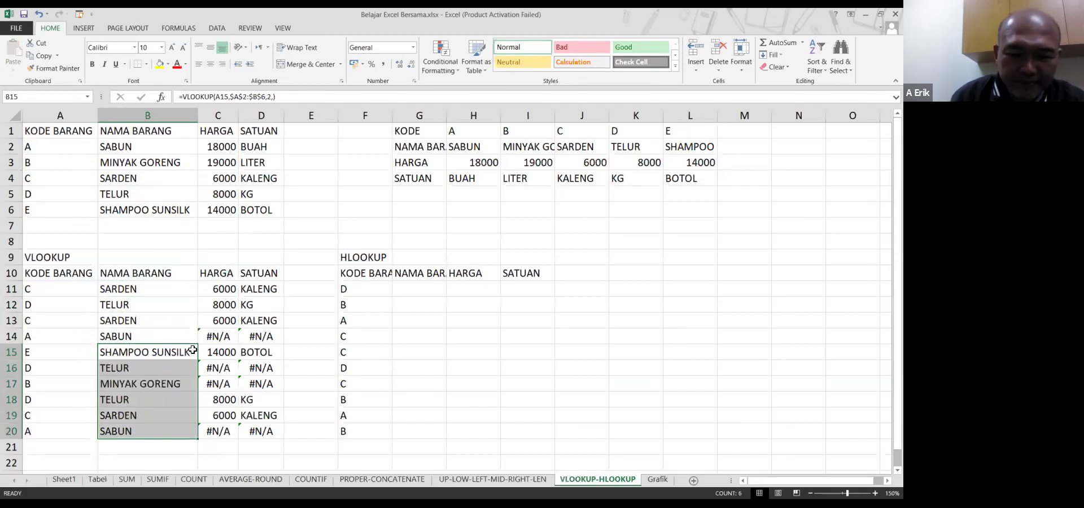
Copy C11:D11's HARGA and SATUAN formulas into C12:D20
{"action": "left_click", "coordinate": [219, 290]}
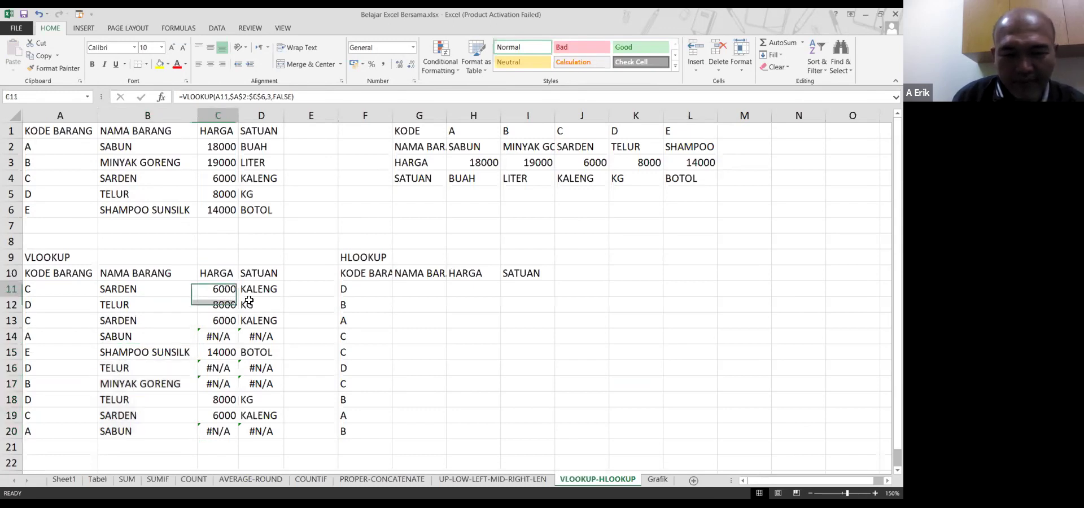
{"action": "key", "text": "ctrl+c"}
{"action": "key", "text": "shift+Right"}
{"action": "key", "text": "shift+Right"}
{"action": "key", "text": "ctrl+c"}
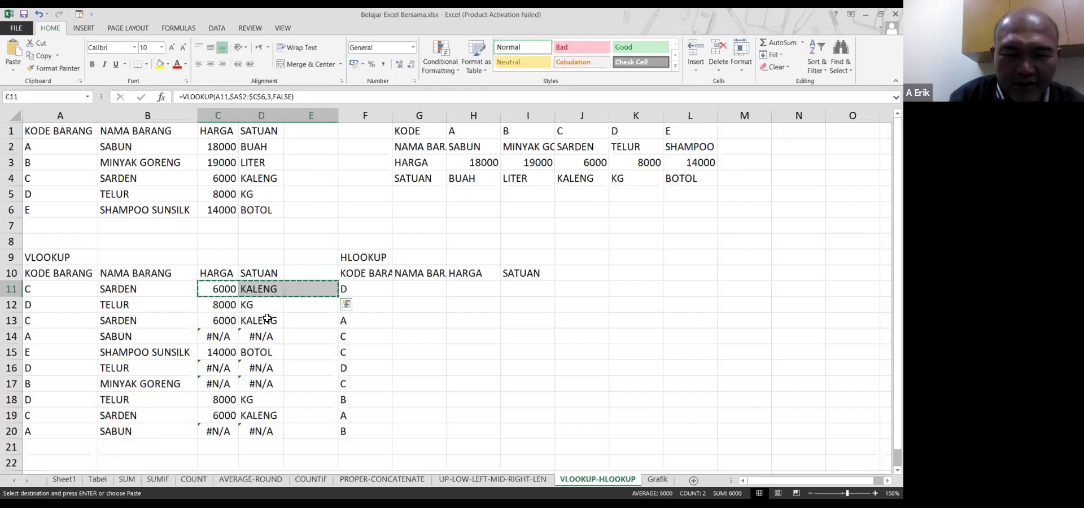
{"action": "key", "text": "shift+Left"}
{"action": "key", "text": "shift+Left"}
{"action": "key", "text": "shift+Right"}
{"action": "key", "text": "ctrl+c"}
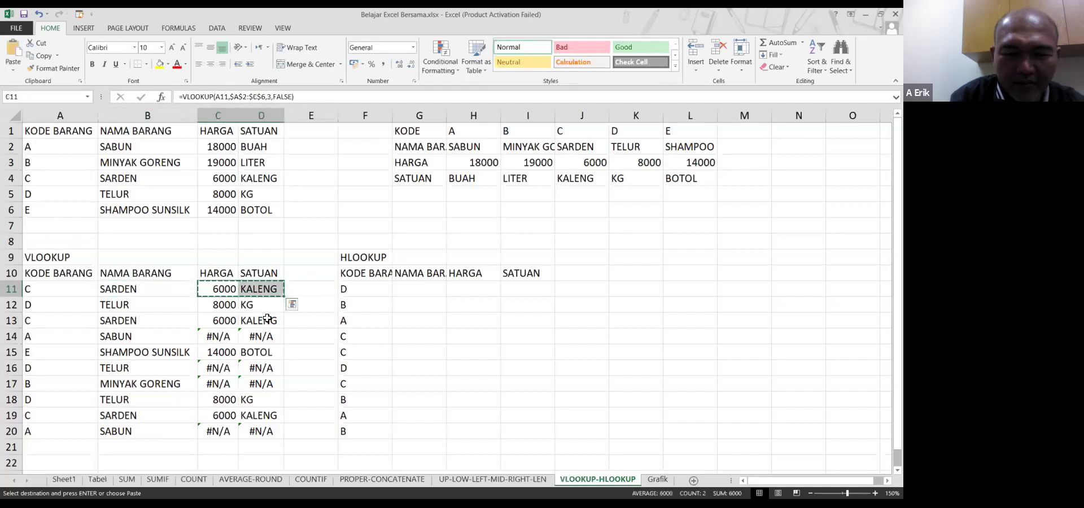
{"action": "key", "text": "Down"}
{"action": "key", "text": "ctrl+shift+Down"}
{"action": "key", "text": "shift+Right"}
{"action": "key", "text": "Return"}
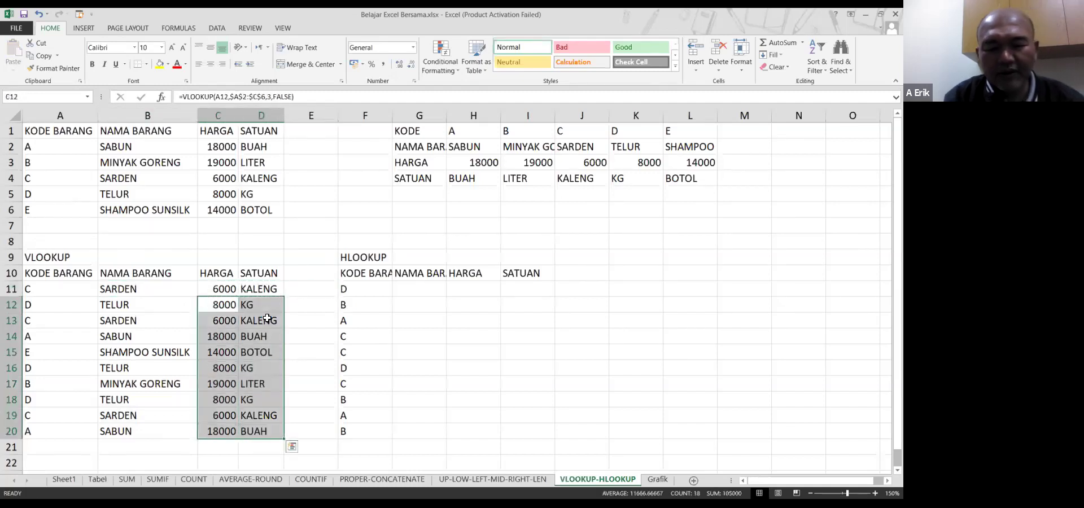
Review the column A item codes against the A2:D6 source table
{"action": "left_click", "coordinate": [299, 293]}
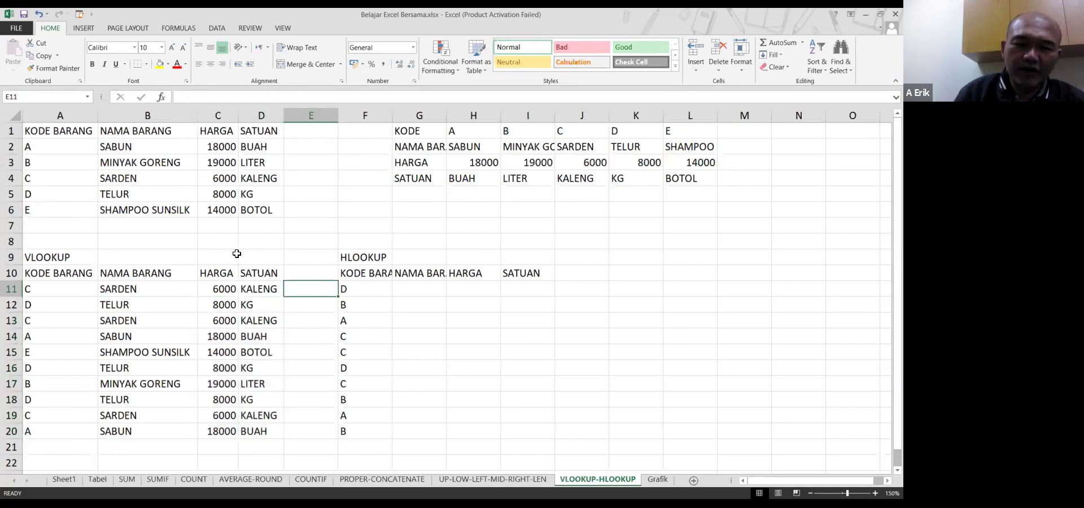
{"action": "key", "text": "Left"}
{"action": "key", "text": "Left"}
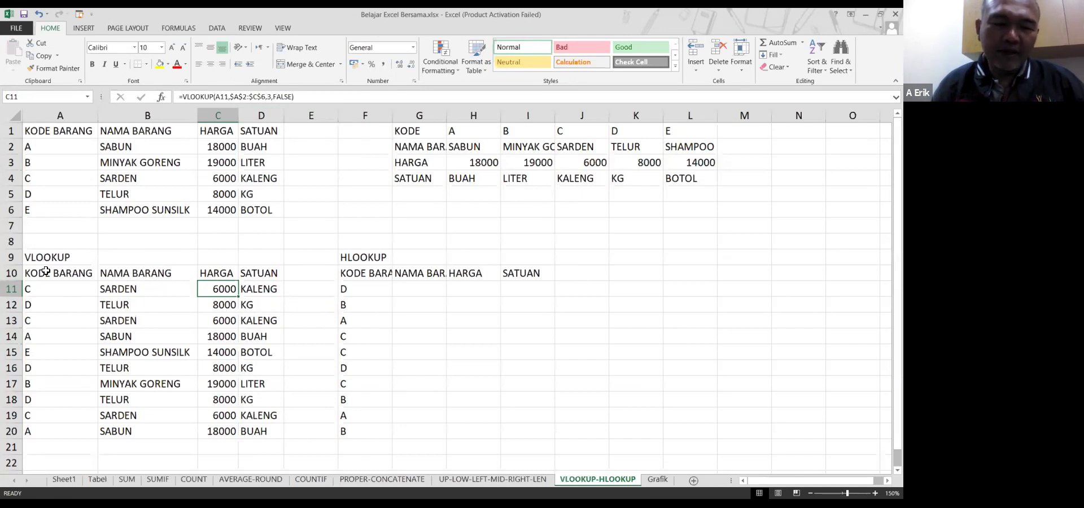
{"action": "left_click_drag", "start_coordinate": [45, 297], "coordinate": [31, 449]}
{"action": "left_click_drag", "start_coordinate": [65, 143], "coordinate": [263, 213]}
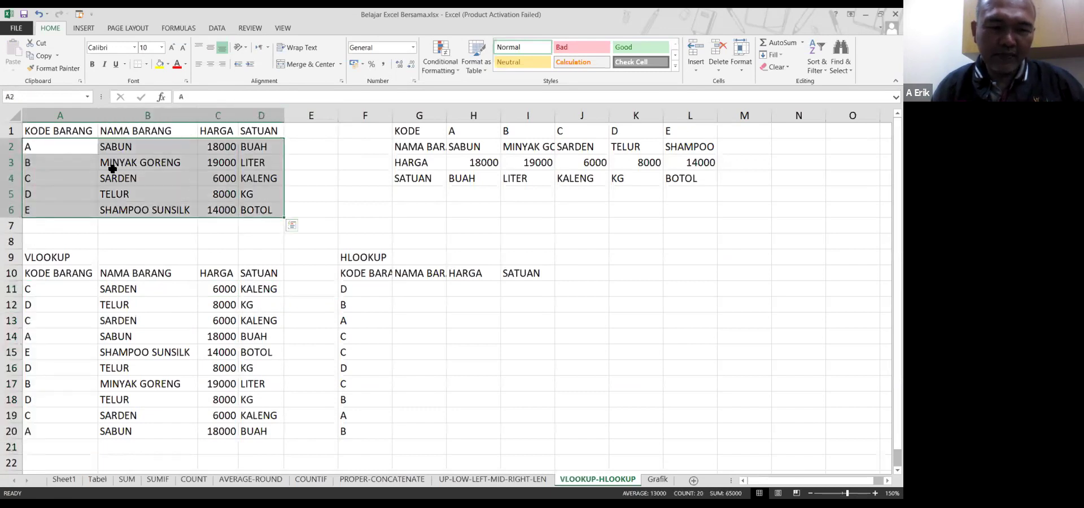
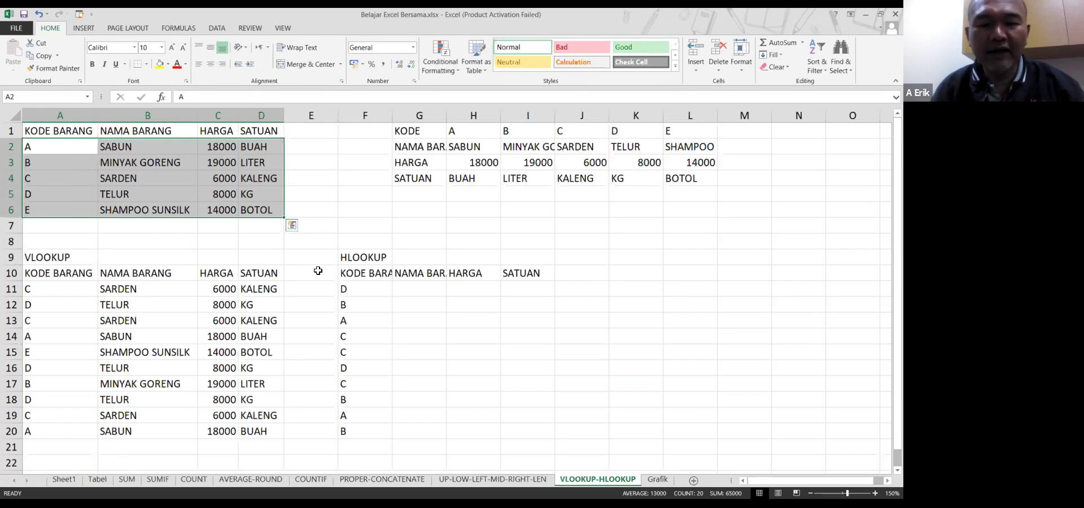
Label cell B21 'total' below the VLOOKUP table
{"action": "left_click", "coordinate": [146, 291]}
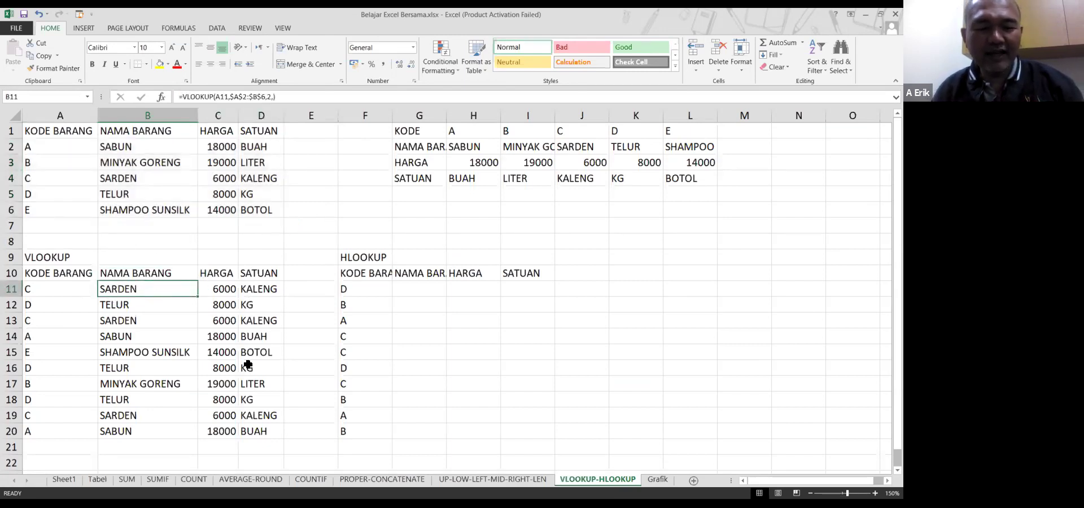
{"action": "left_click", "coordinate": [220, 451]}
{"action": "left_click", "coordinate": [172, 450]}
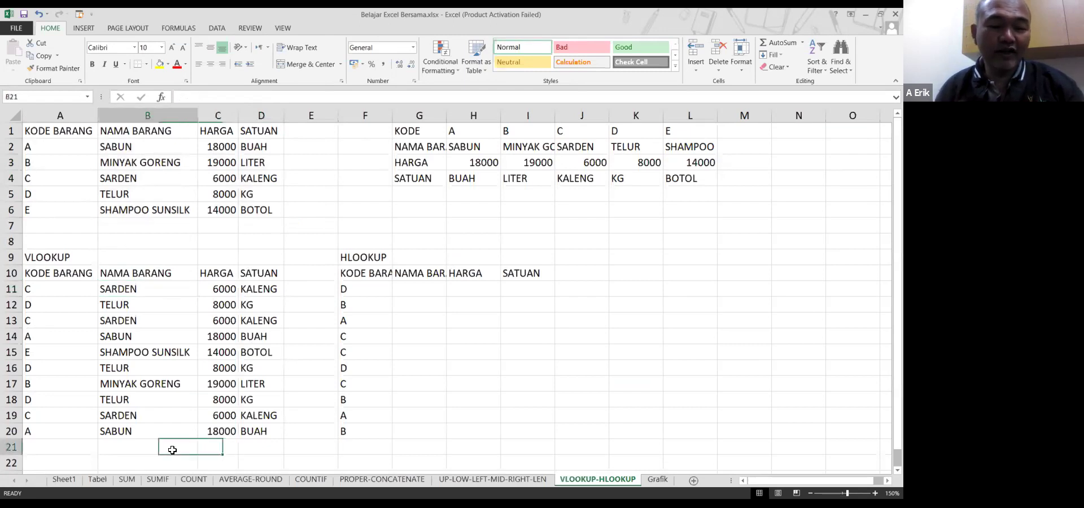
{"action": "type", "text": "total"}
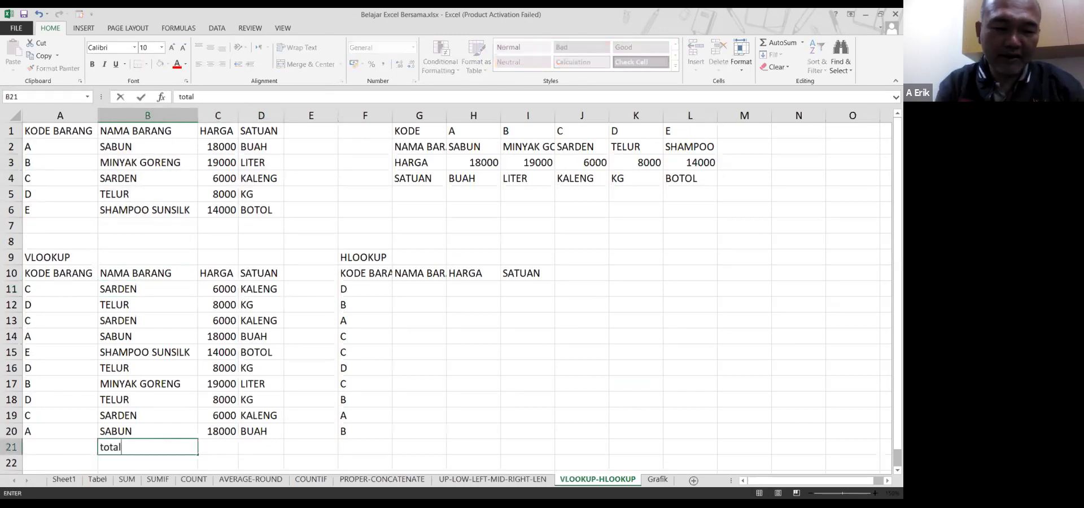
{"action": "key", "text": "Tab"}
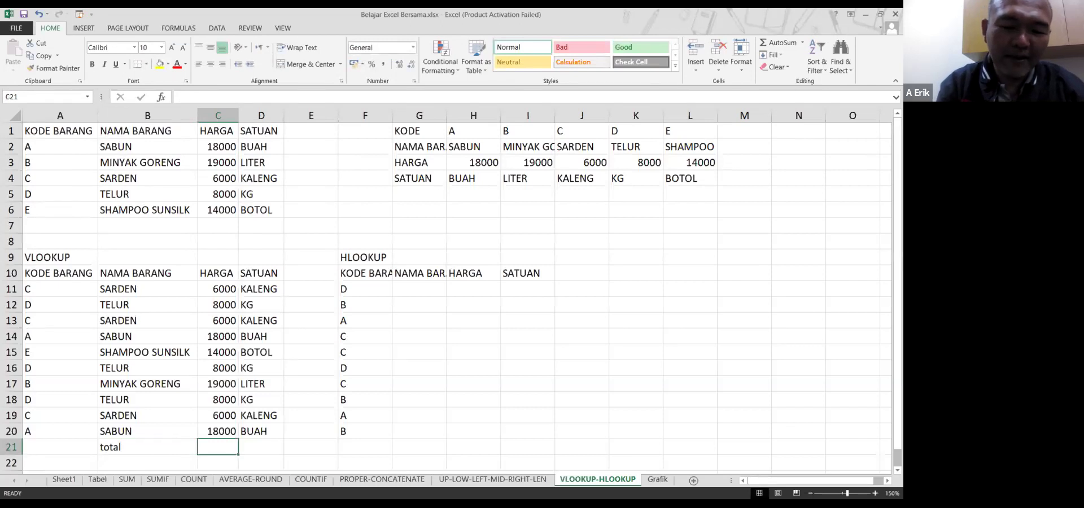
Enter =SUM(C11:C20) in C21 to total the HARGA column at 111000
{"action": "type", "text": "=sum("}
{"action": "key", "text": "Up"}
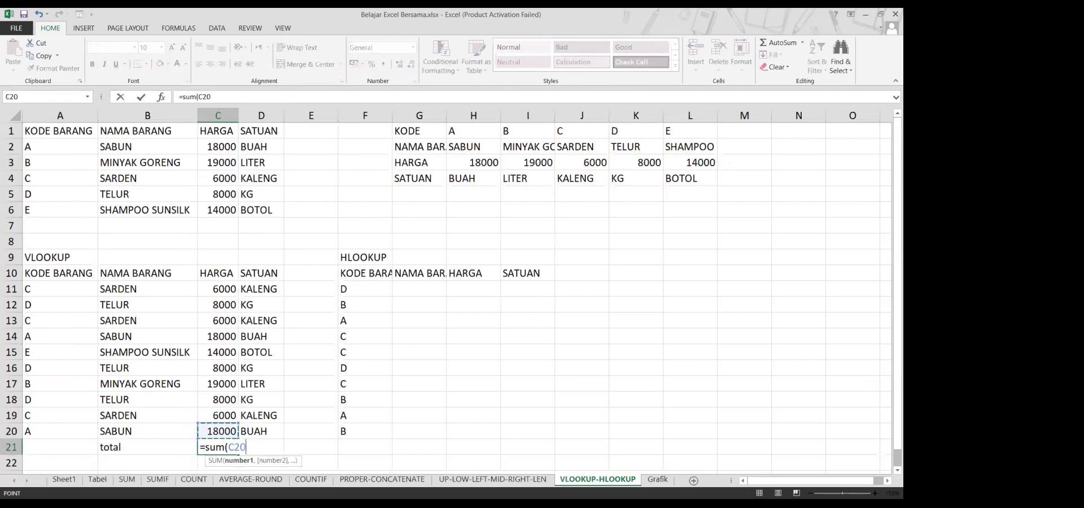
{"action": "key", "text": "shift+Up"}
{"action": "key", "text": "shift+Up"}
{"action": "key", "text": "shift+Up"}
{"action": "key", "text": "shift+Up"}
{"action": "key", "text": "shift+Up"}
{"action": "key", "text": "shift+Up"}
{"action": "key", "text": "shift+Up"}
{"action": "key", "text": "shift+Up"}
{"action": "key", "text": "shift+Up"}
{"action": "key", "text": "Return"}
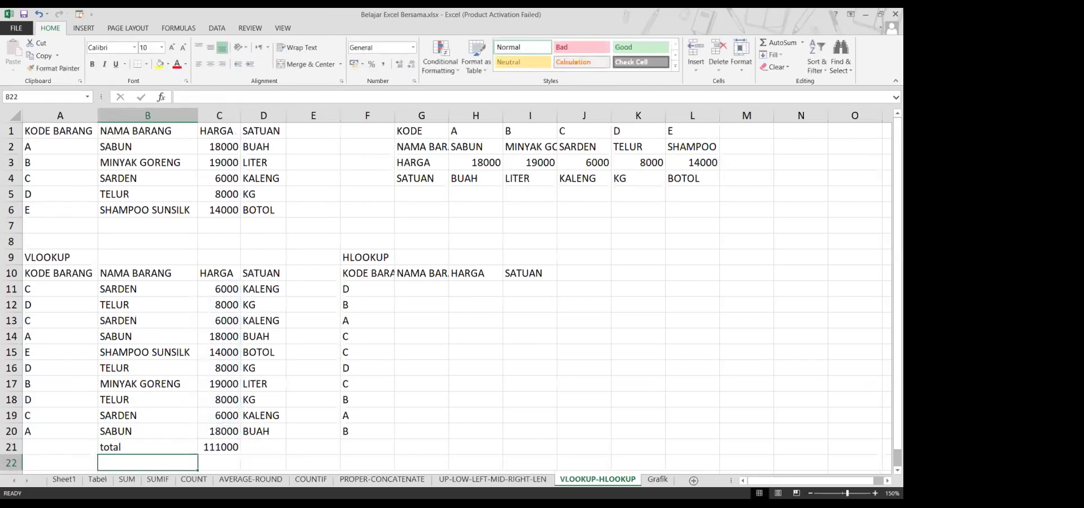
{"action": "left_click", "coordinate": [221, 448]}
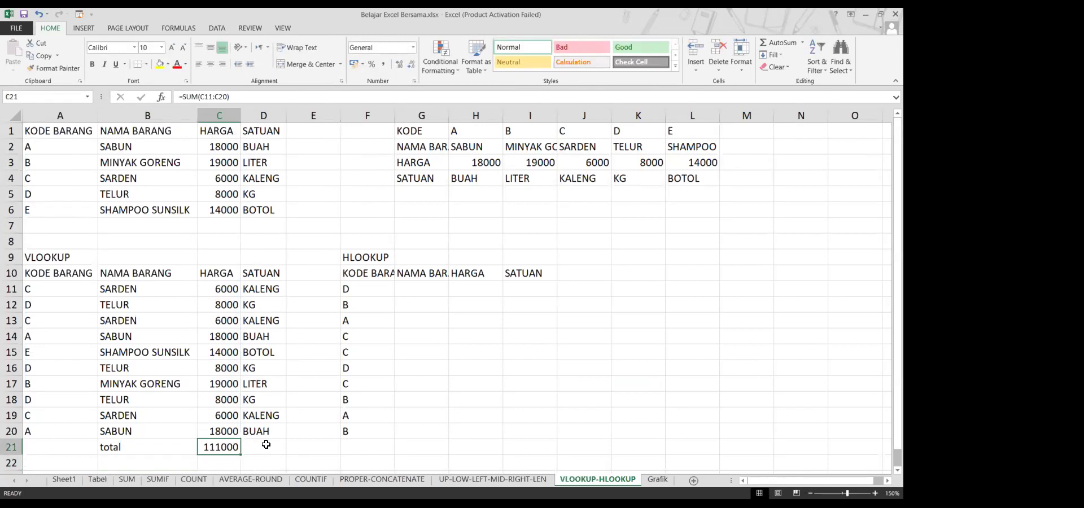
{"action": "left_click", "coordinate": [266, 445]}
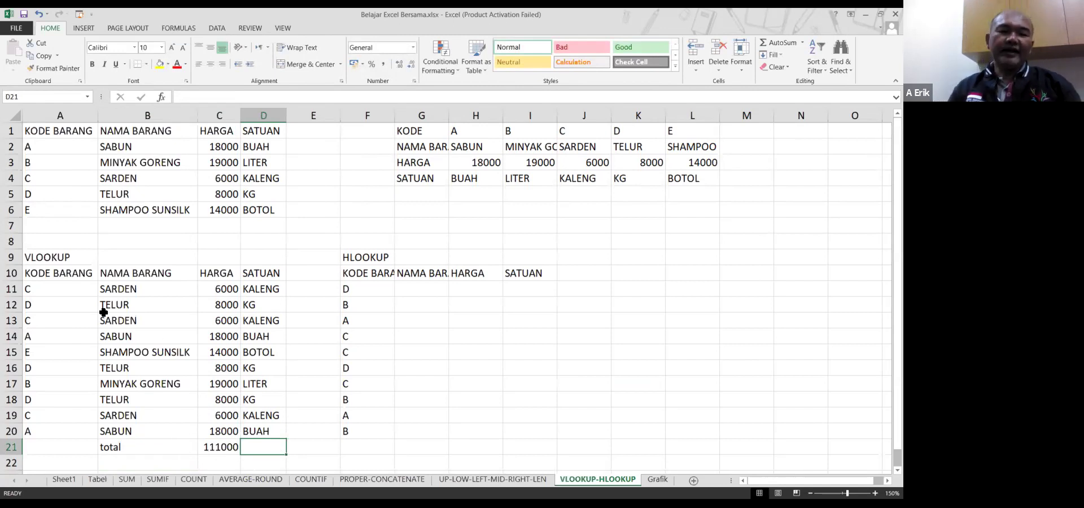
Bold the VLOOKUP (A9) and HLOOKUP (F9) headings and autofit column F for KODE BARANG
{"action": "left_click", "coordinate": [45, 255]}
{"action": "key", "text": "ctrl+b"}
{"action": "left_click", "coordinate": [288, 307]}
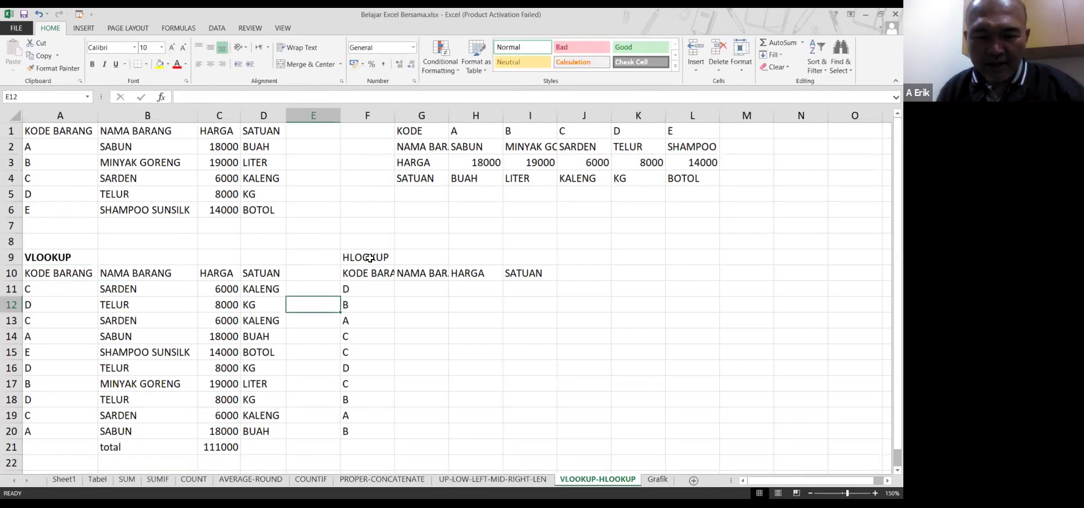
{"action": "left_click", "coordinate": [369, 257]}
{"action": "key", "text": "ctrl+b"}
{"action": "left_click", "coordinate": [372, 302]}
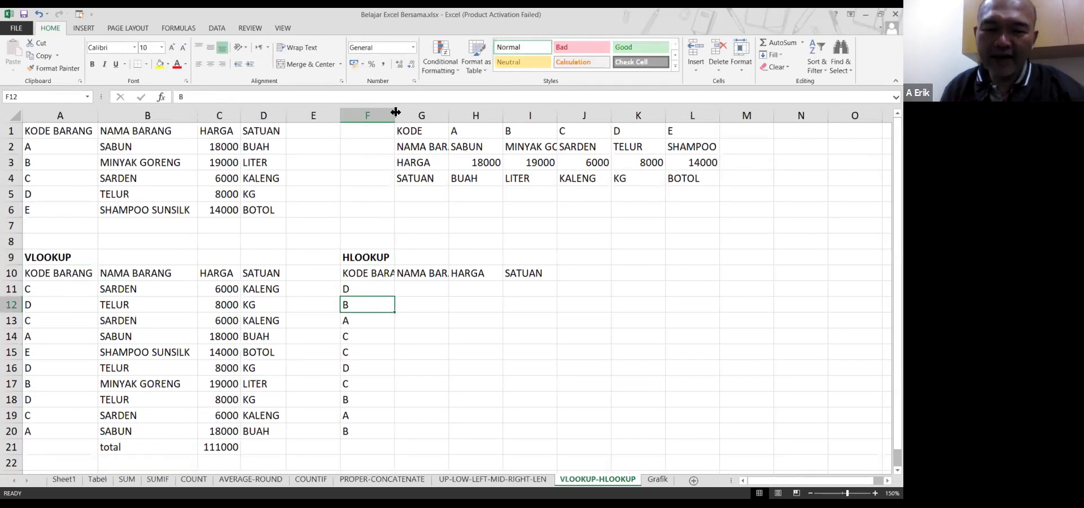
{"action": "double_click", "coordinate": [395, 112]}
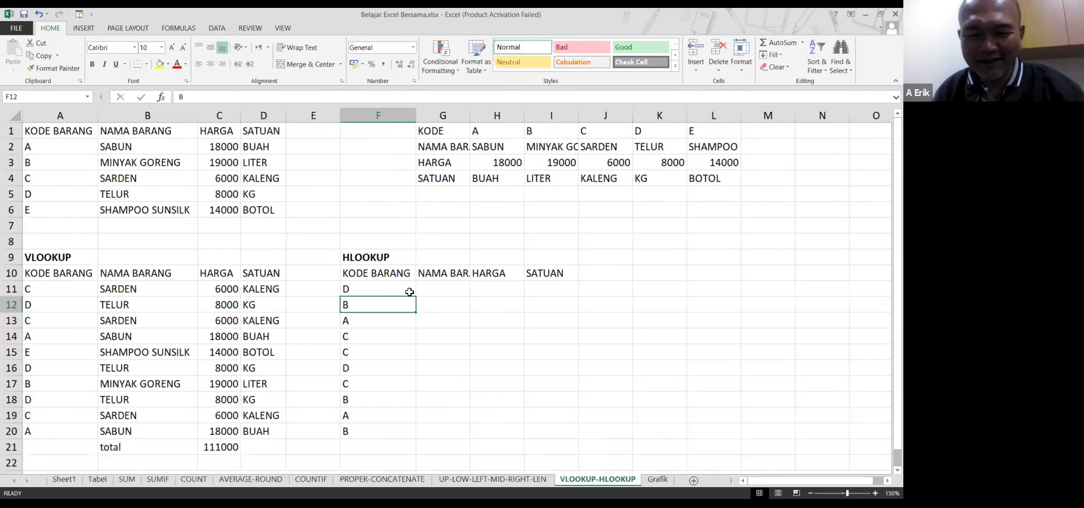
Enter =HLOOKUP(F11,H1:L4,2,FALSE) in G11, returning TELUR for code D
{"action": "left_click", "coordinate": [434, 289]}
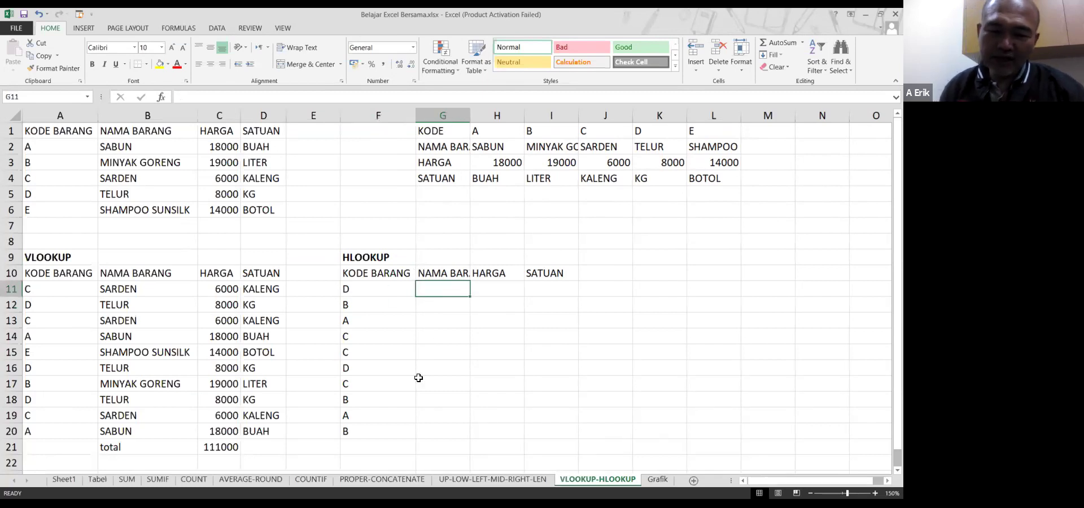
{"action": "type", "text": "=hlookup"}
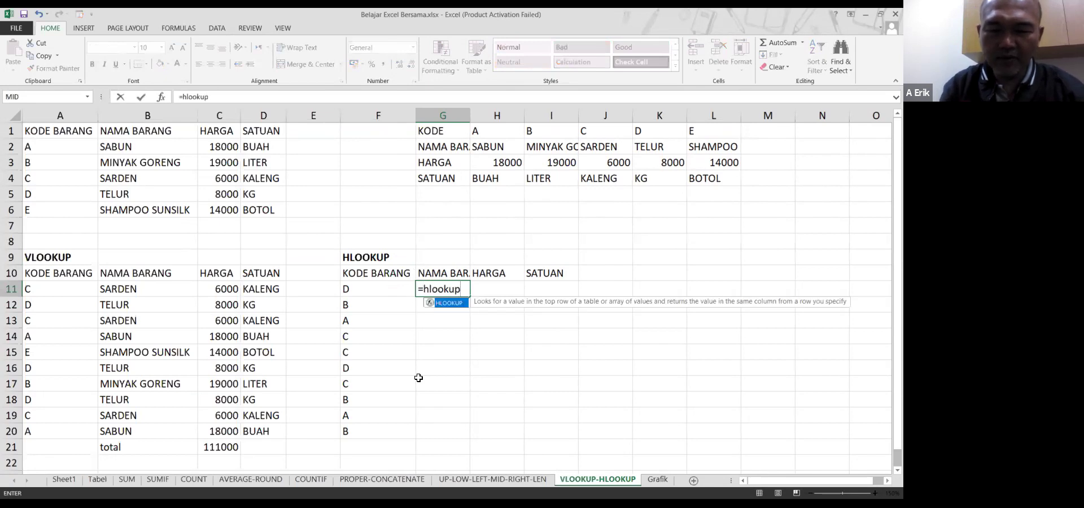
{"action": "type", "text": "("}
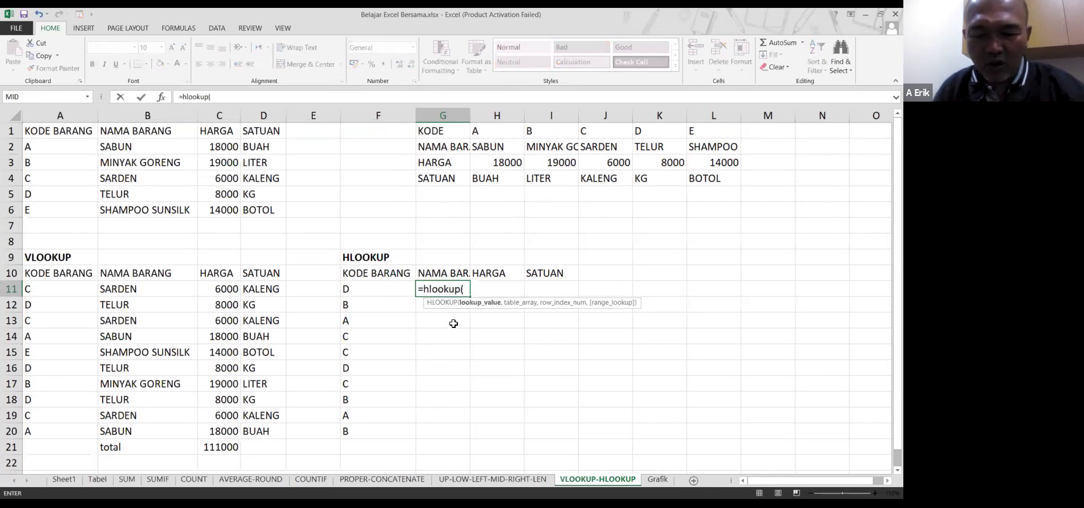
{"action": "left_click", "coordinate": [396, 291]}
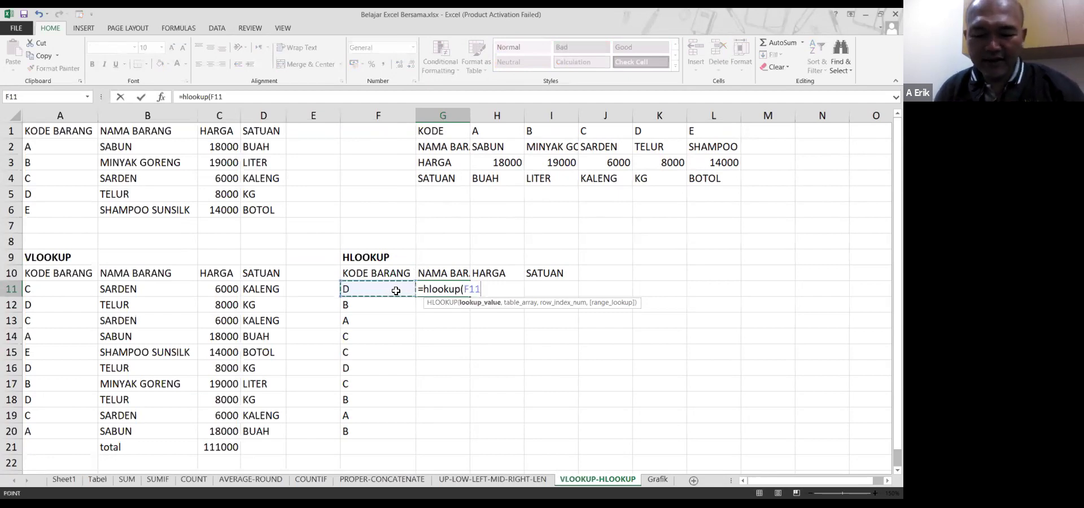
{"action": "type", "text": ","}
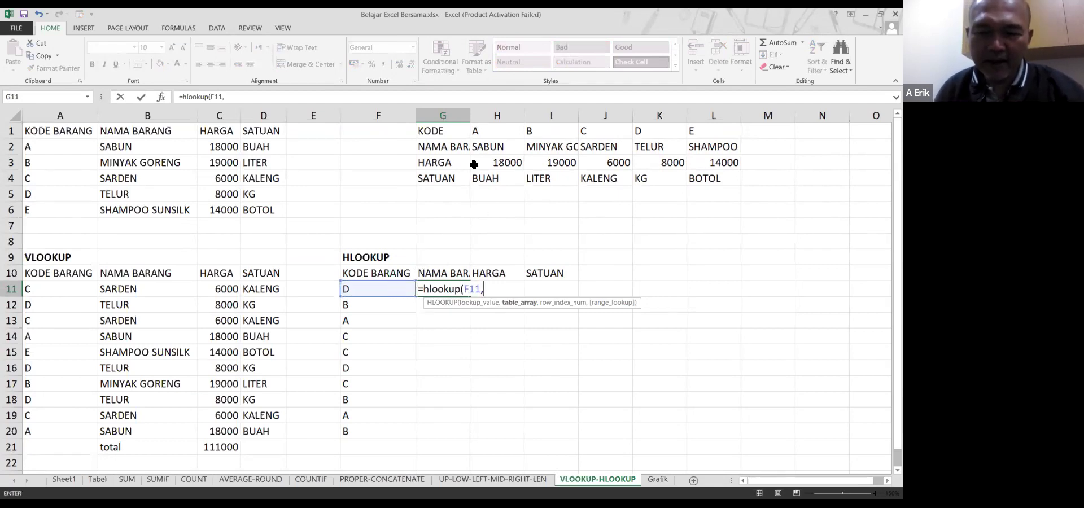
{"action": "left_click", "coordinate": [484, 129]}
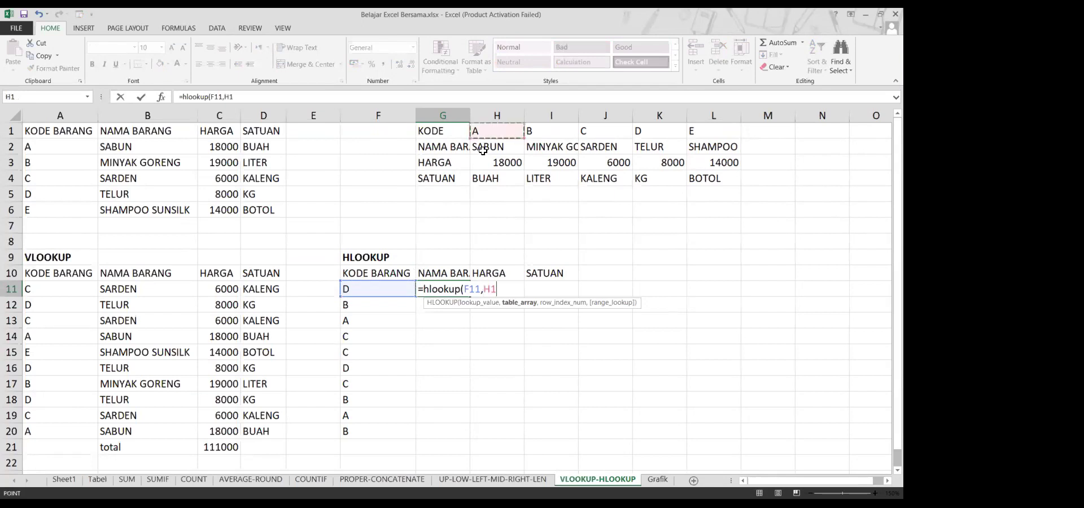
{"action": "left_click_drag", "start_coordinate": [483, 151], "coordinate": [690, 182]}
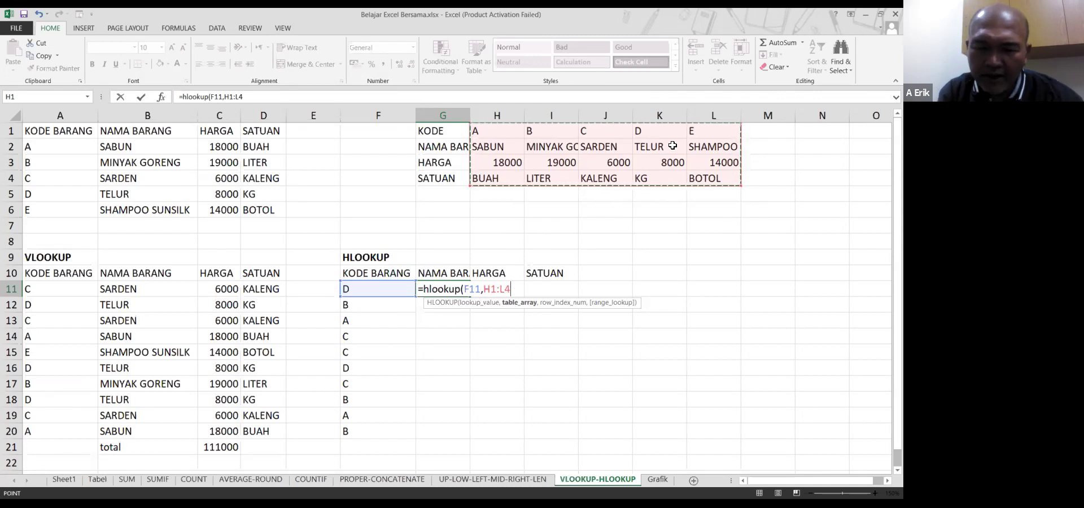
{"action": "type", "text": ","}
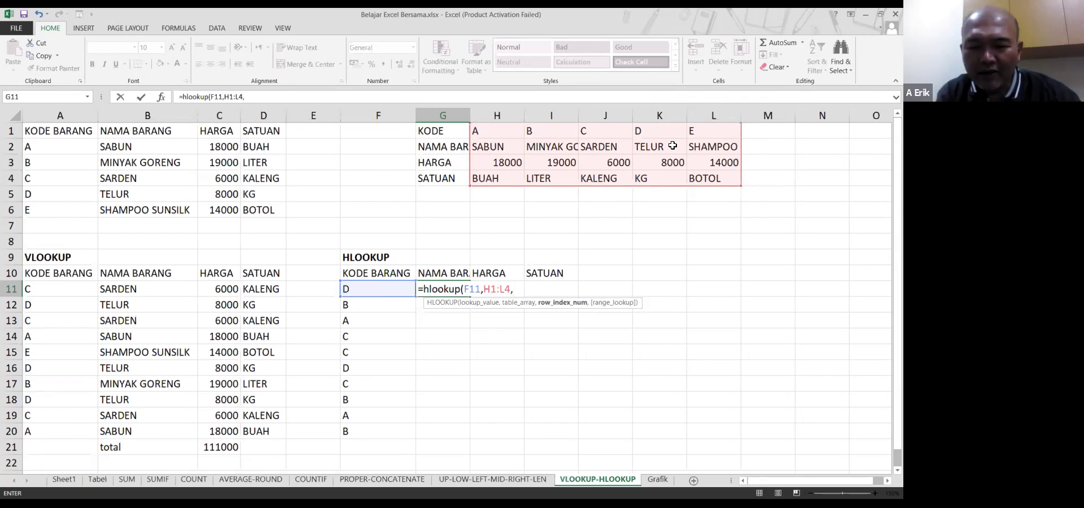
{"action": "type", "text": "2"}
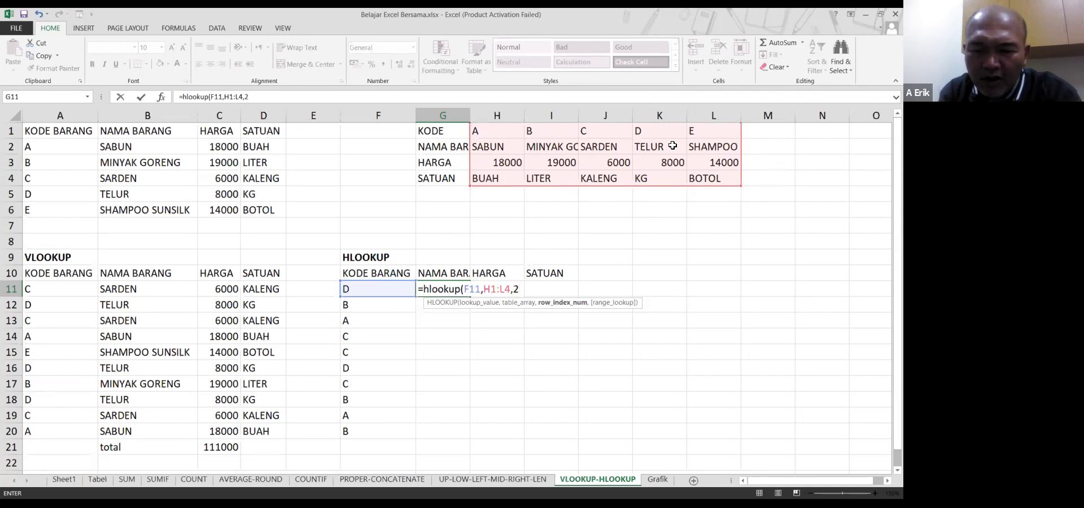
{"action": "type", "text": ","}
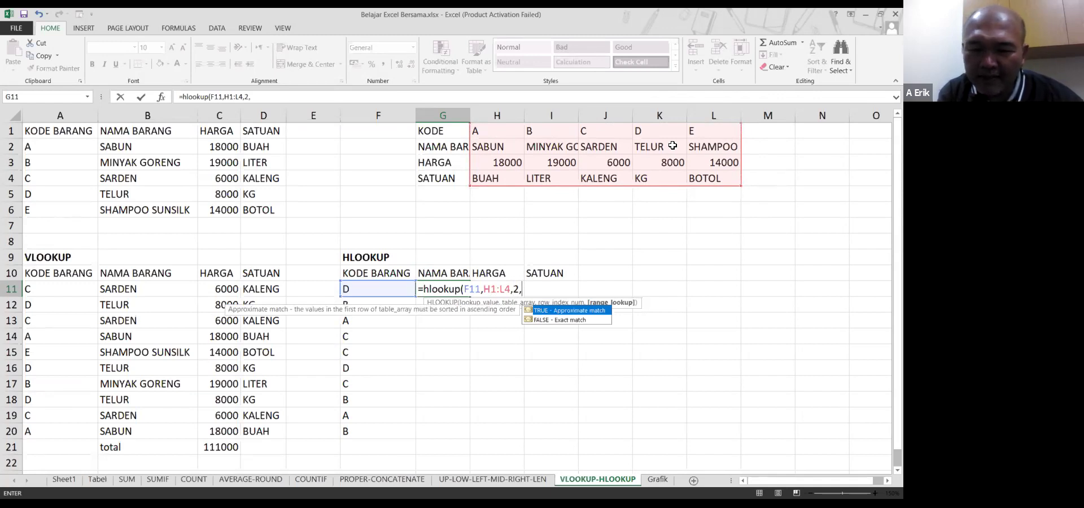
{"action": "type", "text": "false"}
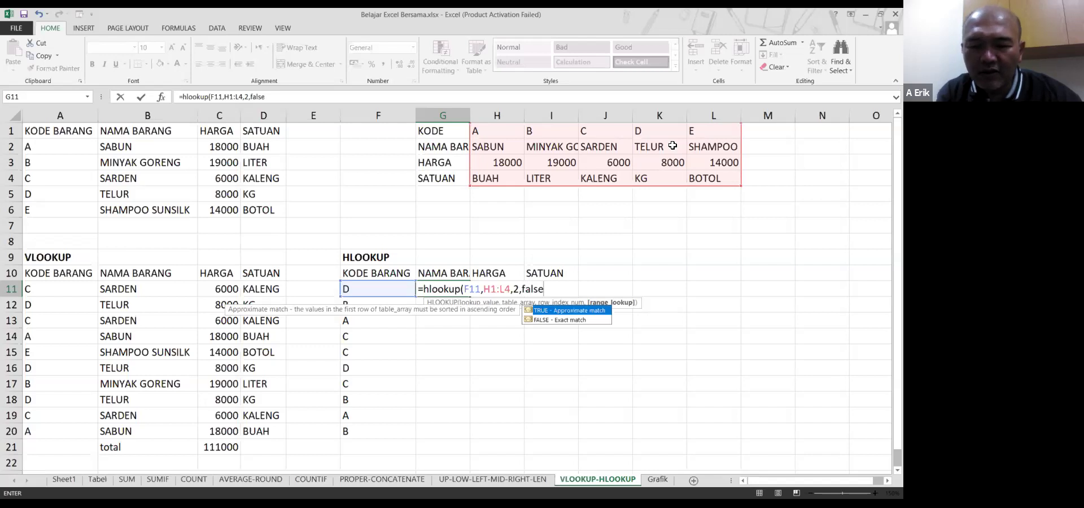
{"action": "type", "text": ")"}
{"action": "key", "text": "Return"}
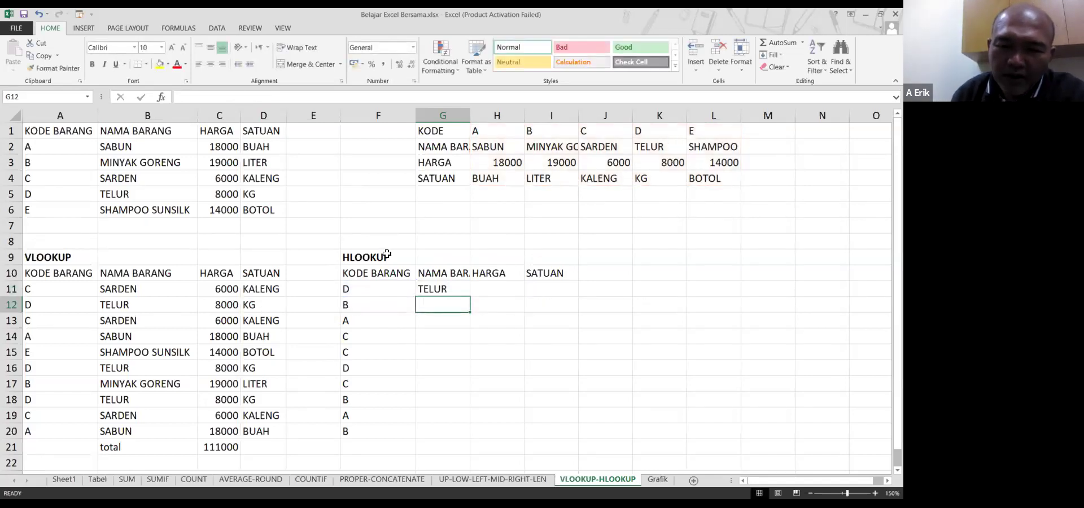
{"action": "left_click", "coordinate": [639, 136]}
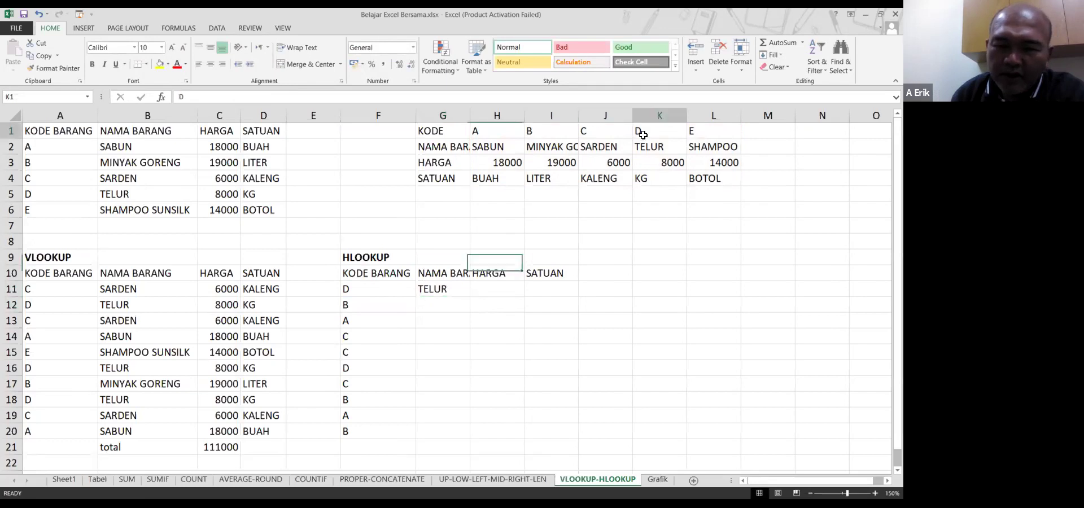
{"action": "left_click", "coordinate": [637, 142]}
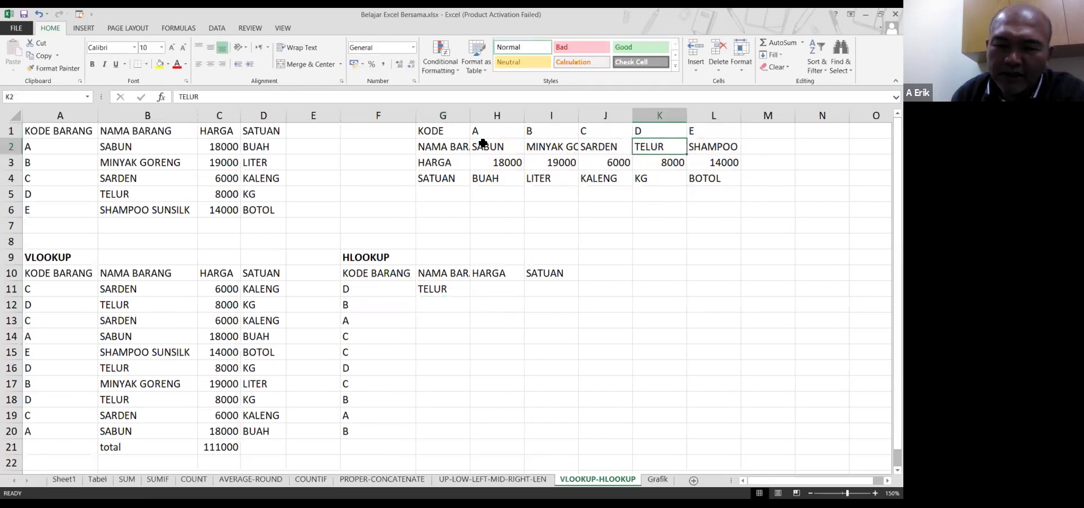
{"action": "left_click", "coordinate": [354, 292]}
{"action": "left_click_drag", "start_coordinate": [486, 131], "coordinate": [694, 132]}
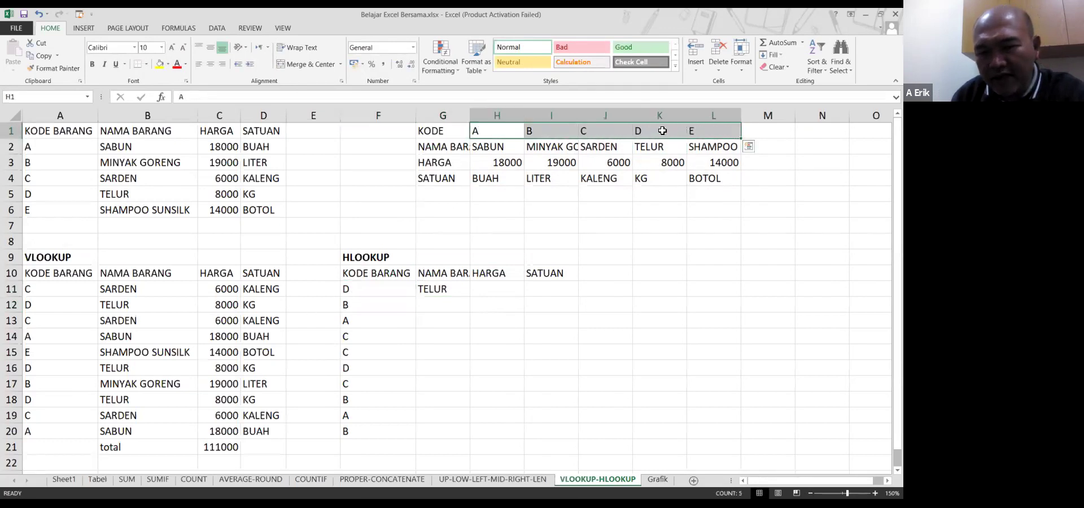
{"action": "left_click", "coordinate": [664, 132]}
{"action": "left_click", "coordinate": [421, 297]}
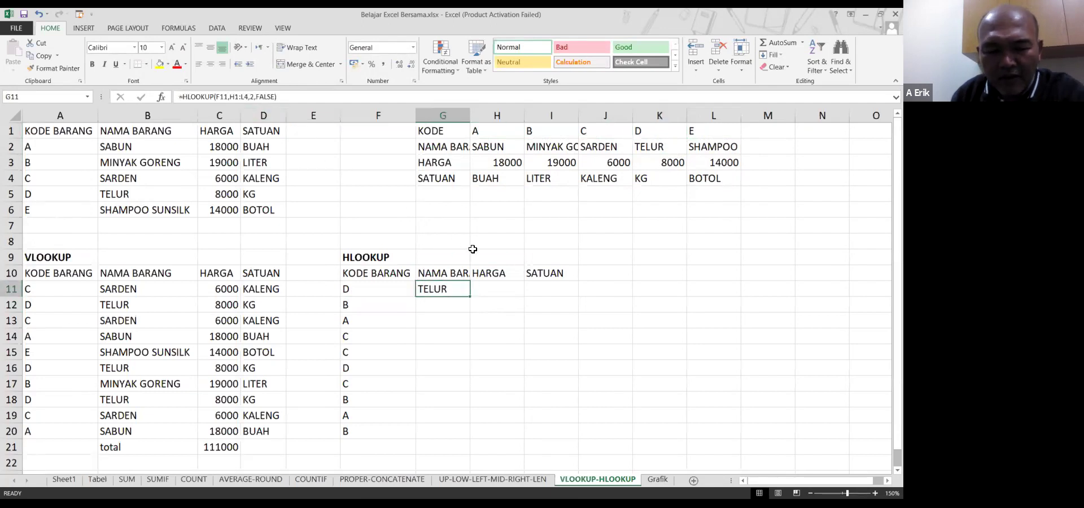
{"action": "key", "text": "F2"}
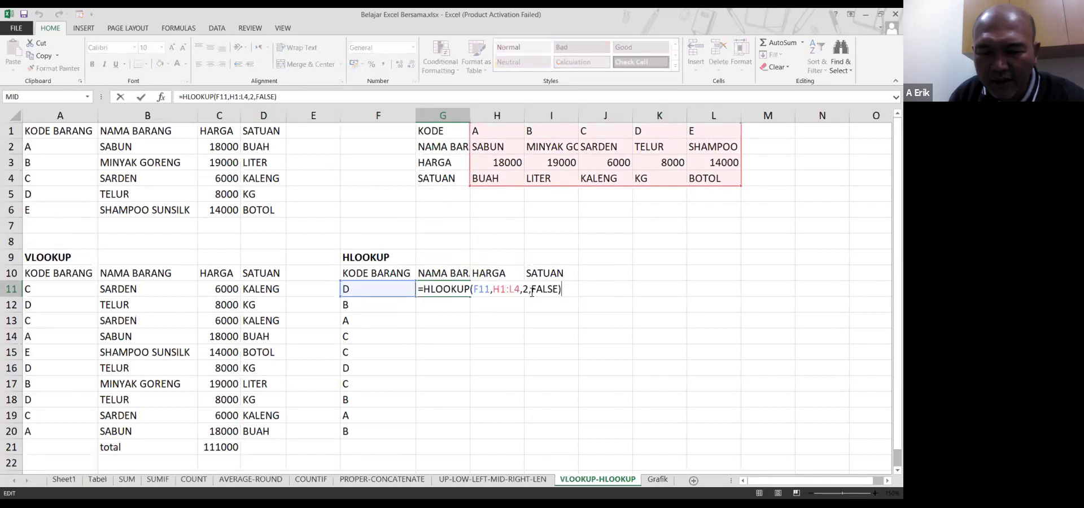
{"action": "double_click", "coordinate": [526, 290]}
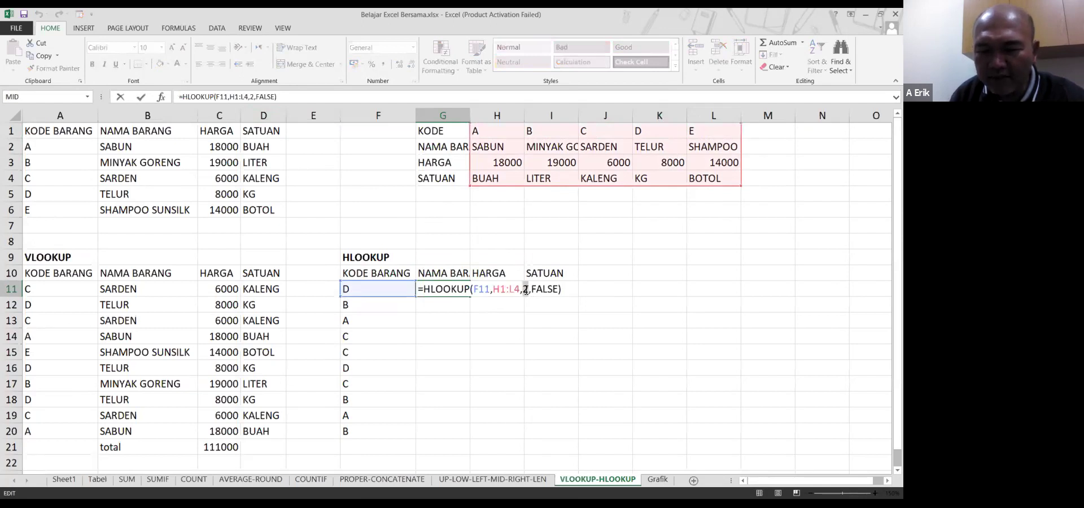
{"action": "left_click", "coordinate": [665, 143]}
{"action": "key", "text": "Escape"}
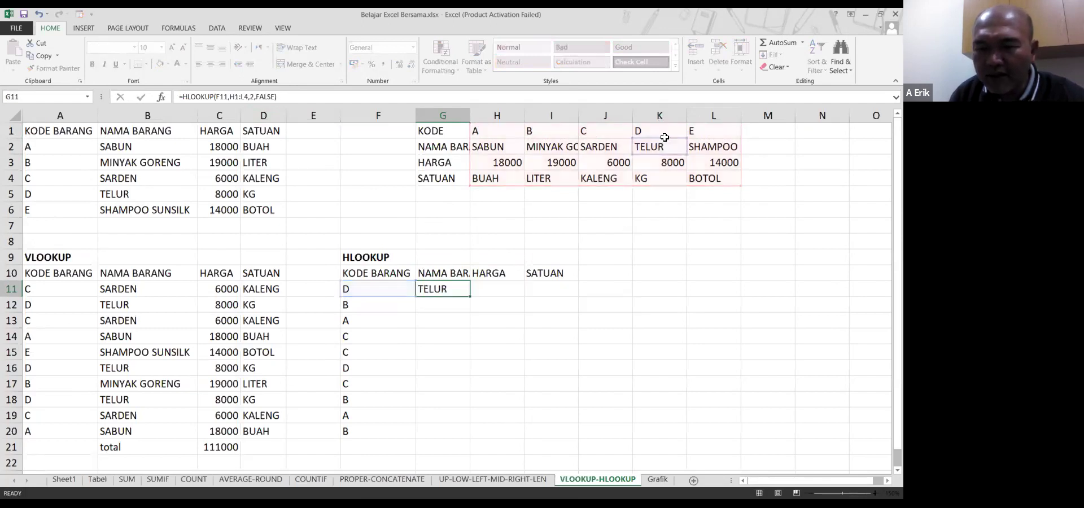
{"action": "left_click", "coordinate": [665, 137]}
{"action": "left_click", "coordinate": [666, 147]}
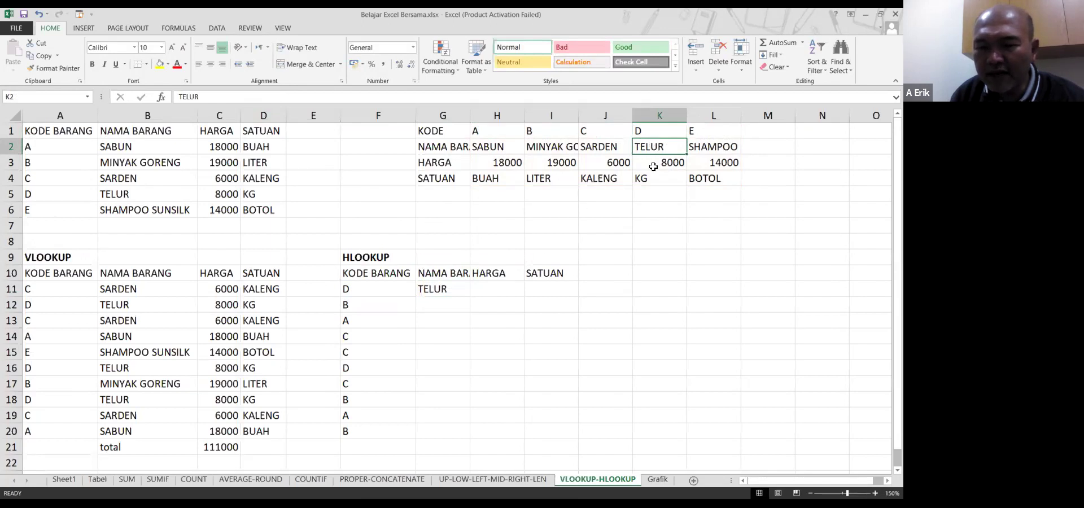
{"action": "left_click", "coordinate": [446, 289]}
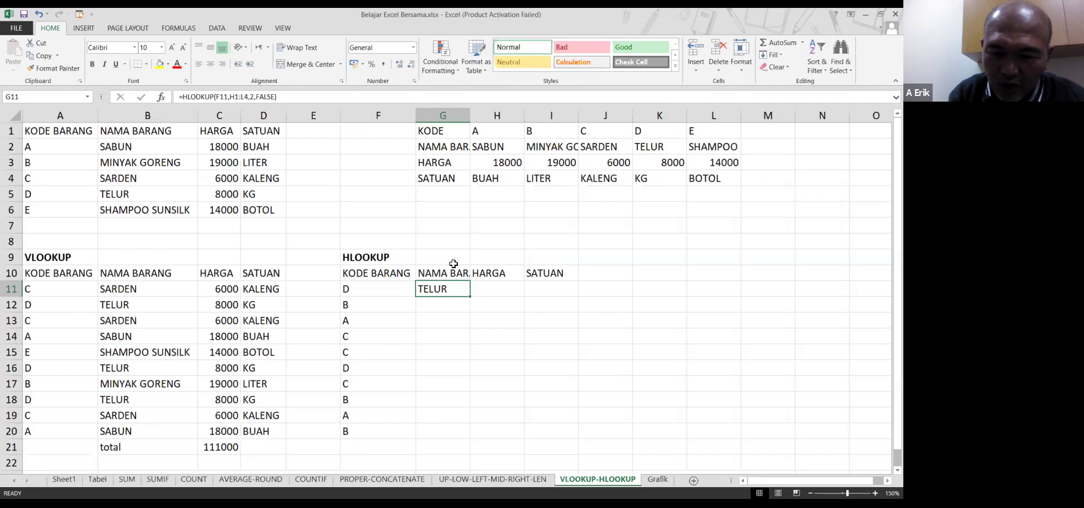
Enter =HLOOKUP(F11,H1:L4,3,FALSE) in H11, returning price 8000 for code D
{"action": "key", "text": "Right"}
{"action": "type", "text": "="}
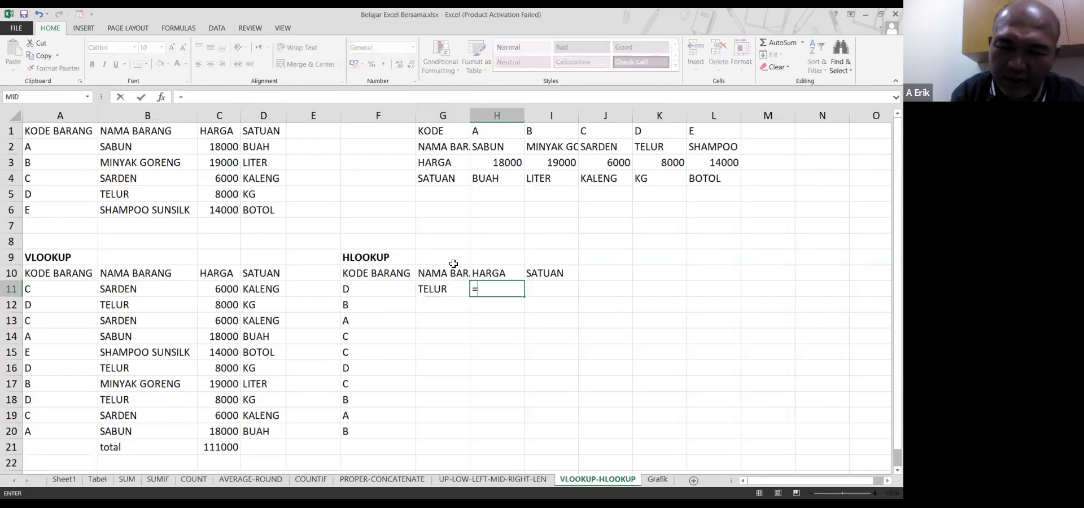
{"action": "type", "text": "hlookup"}
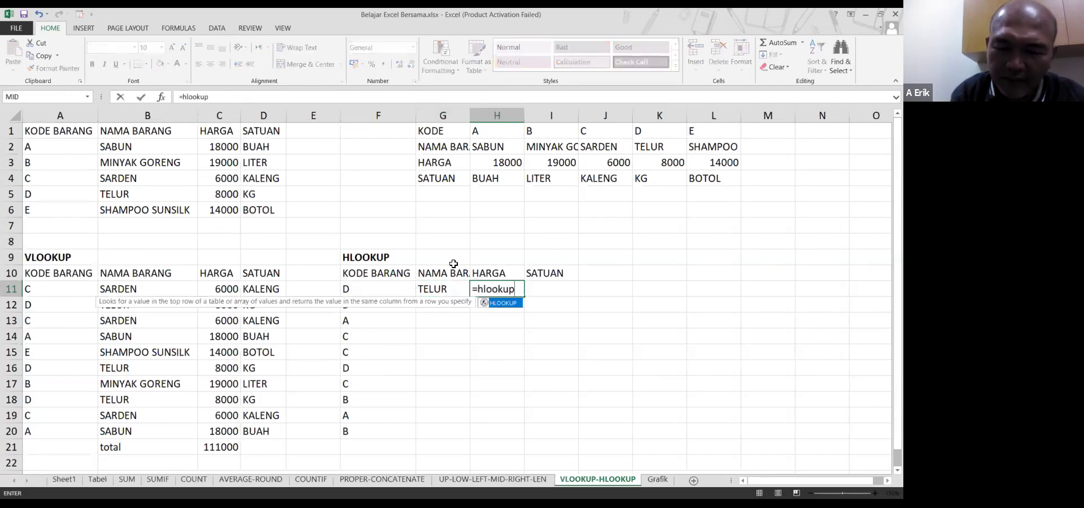
{"action": "type", "text": "("}
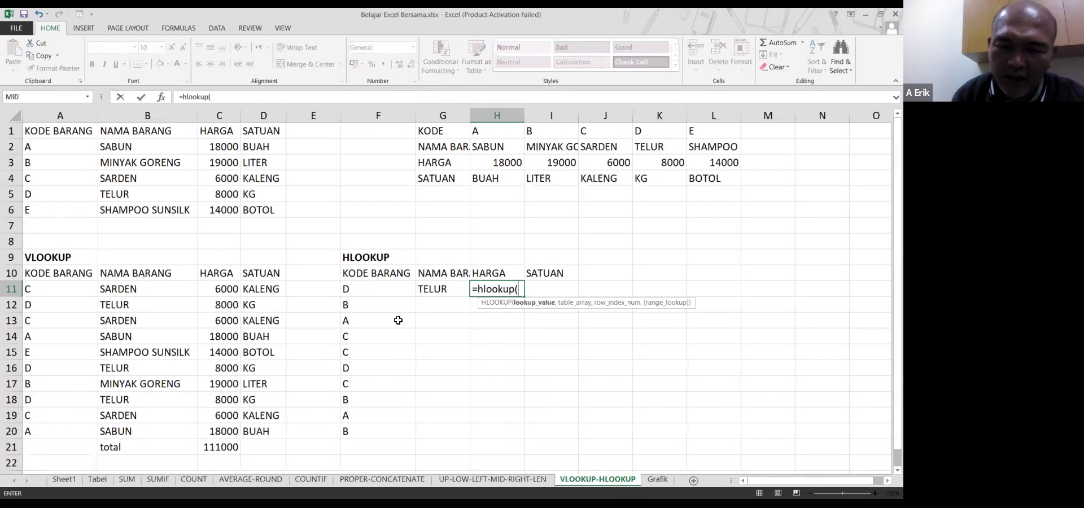
{"action": "left_click", "coordinate": [386, 291]}
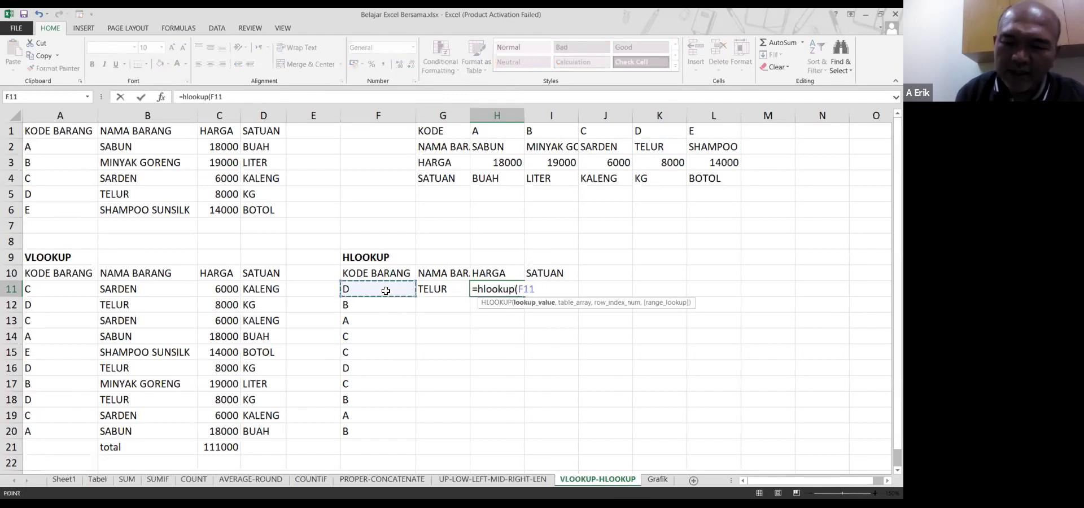
{"action": "type", "text": ","}
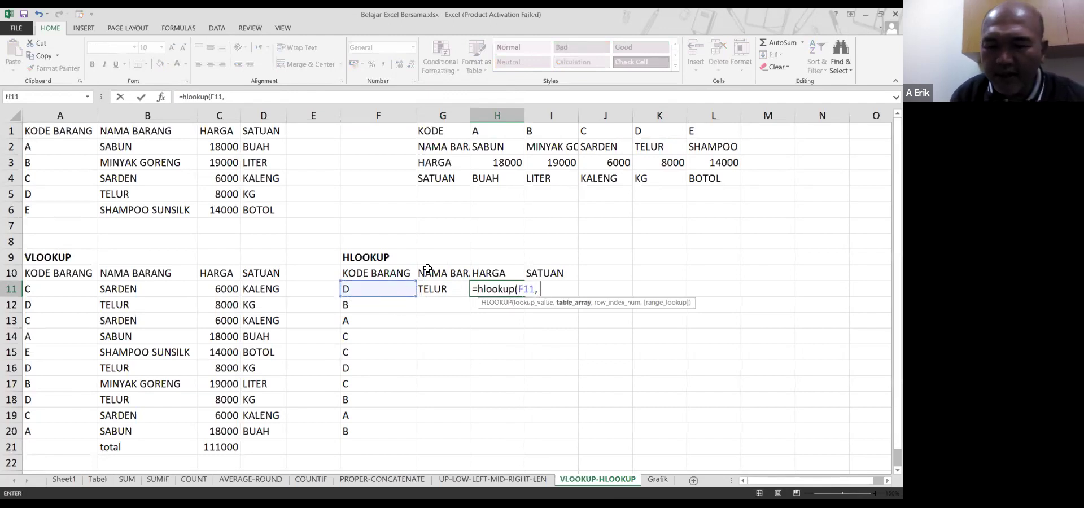
{"action": "left_click", "coordinate": [497, 142]}
{"action": "left_click_drag", "start_coordinate": [497, 142], "coordinate": [719, 175]}
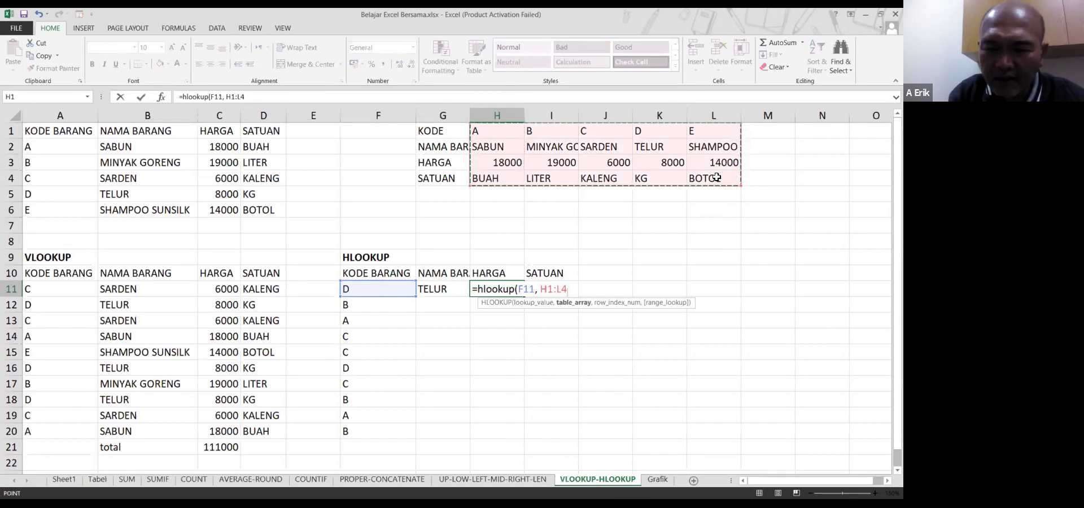
{"action": "type", "text": ","}
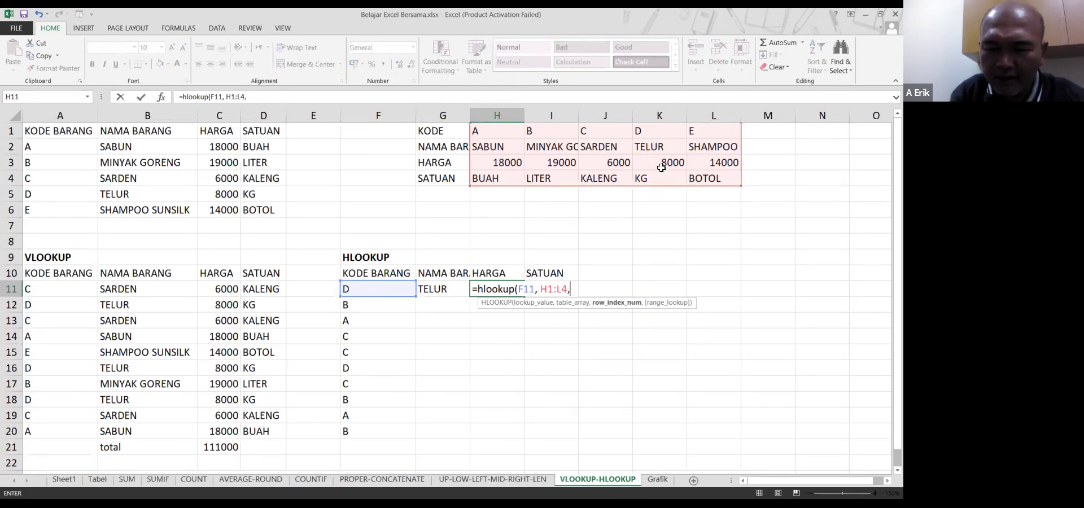
{"action": "type", "text": "3,"}
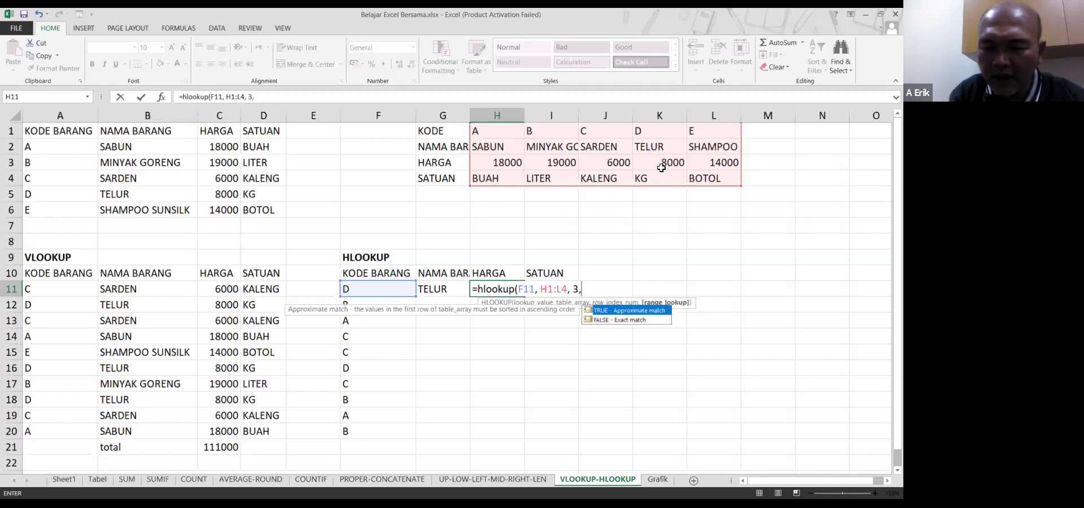
{"action": "type", "text": " false"}
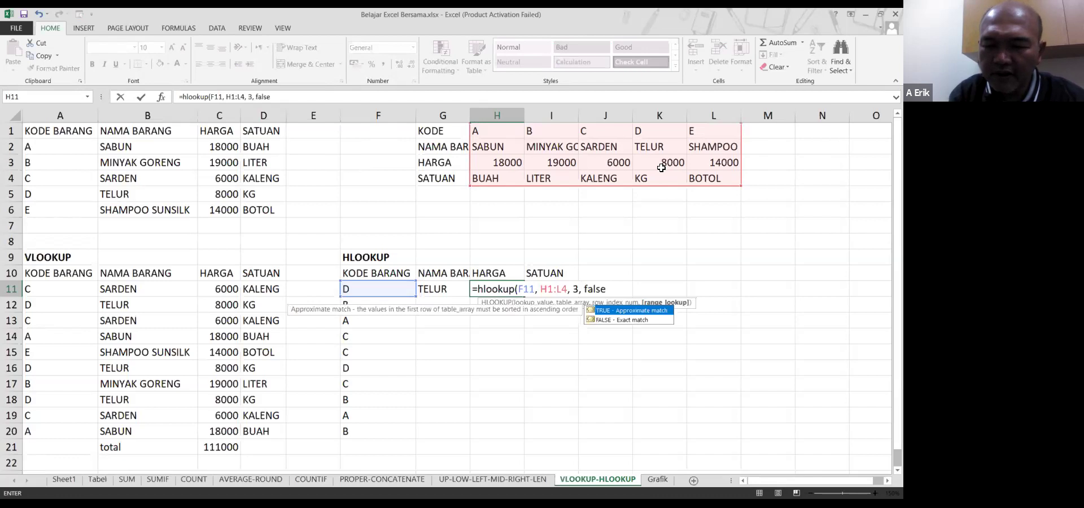
{"action": "type", "text": ")"}
{"action": "key", "text": "Return"}
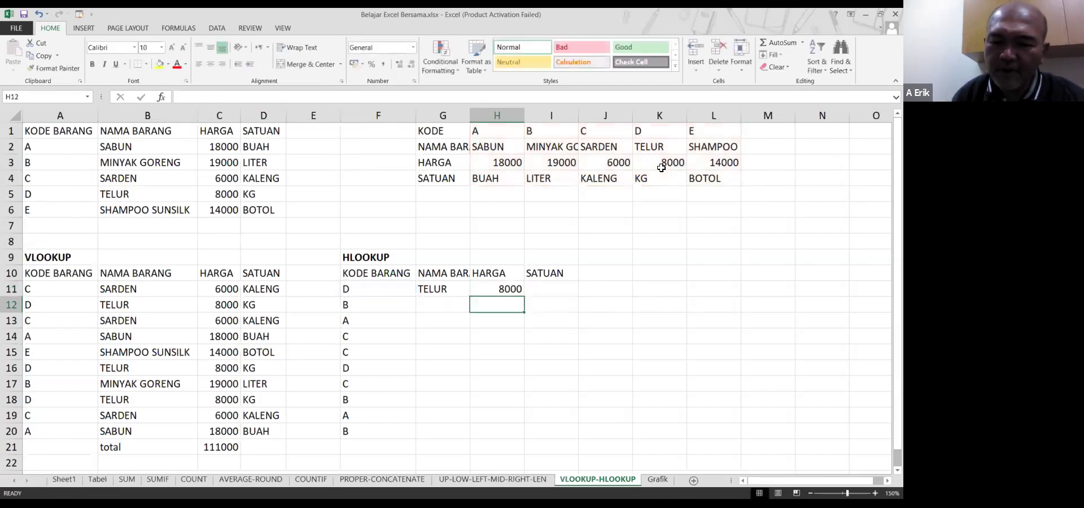
{"action": "left_click_drag", "start_coordinate": [654, 145], "coordinate": [662, 177]}
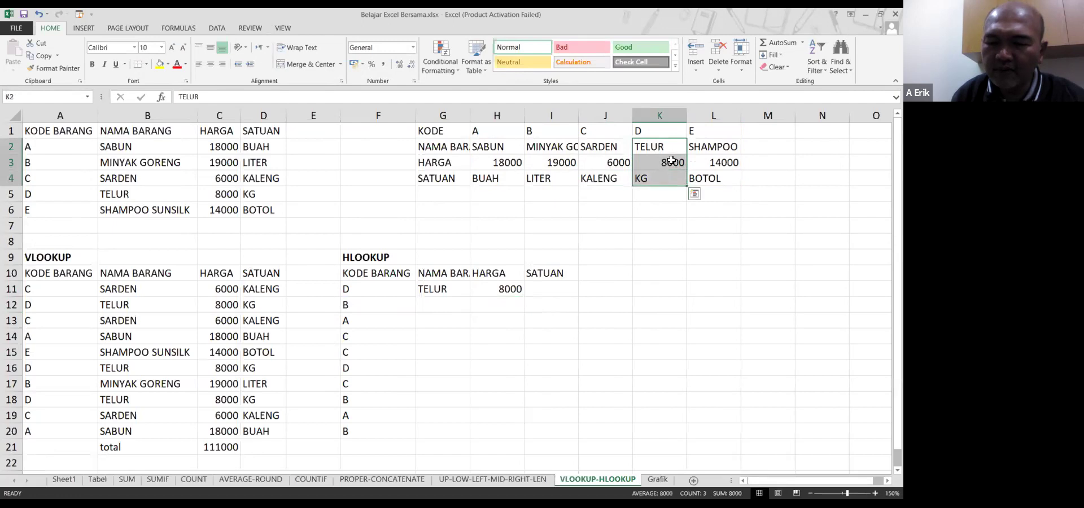
{"action": "left_click", "coordinate": [671, 161]}
{"action": "left_click", "coordinate": [531, 291]}
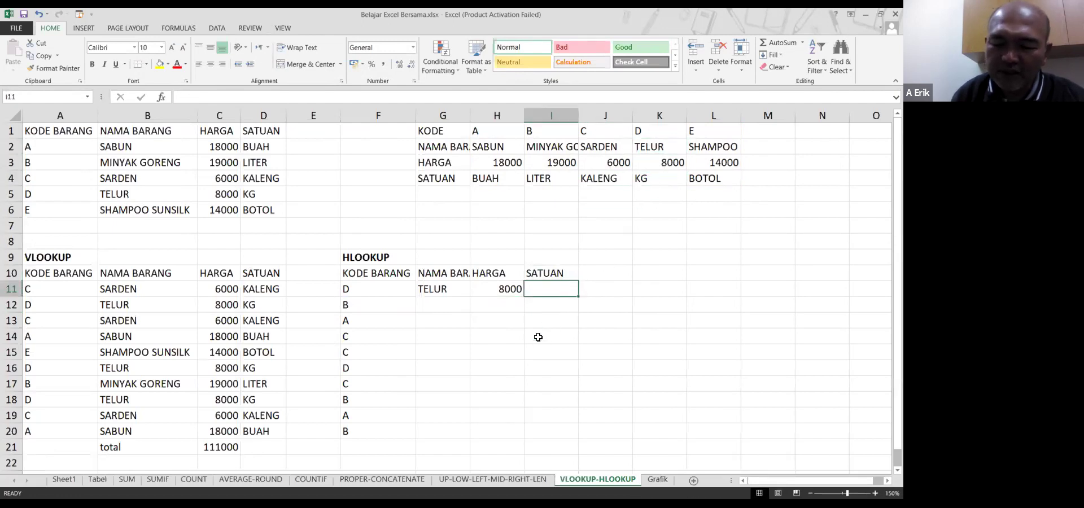
Enter =HLOOKUP(F11,H1:L4,4,FALSE) in I11, returning unit KG for code D
{"action": "type", "text": "=hlookup"}
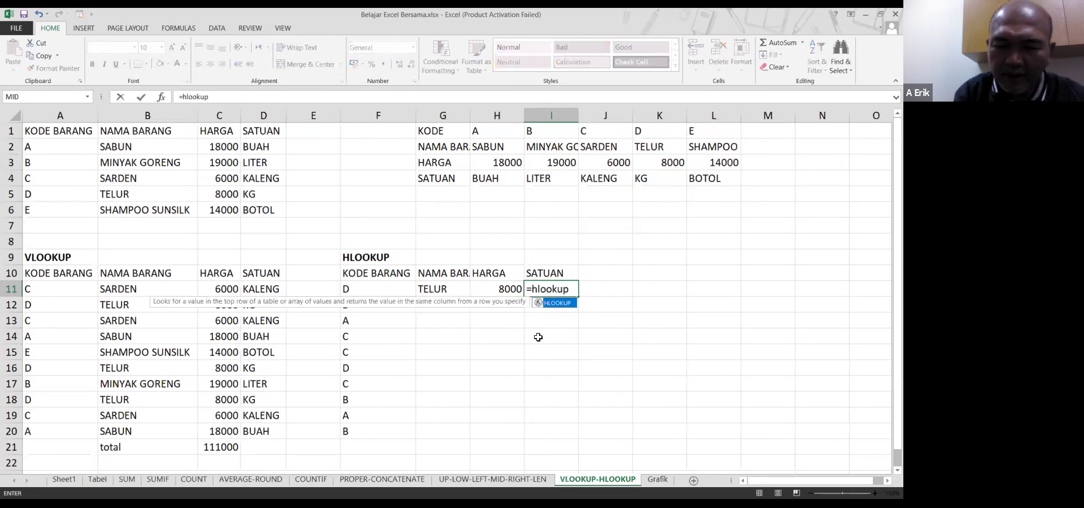
{"action": "type", "text": "("}
{"action": "left_click", "coordinate": [395, 290]}
{"action": "type", "text": ","}
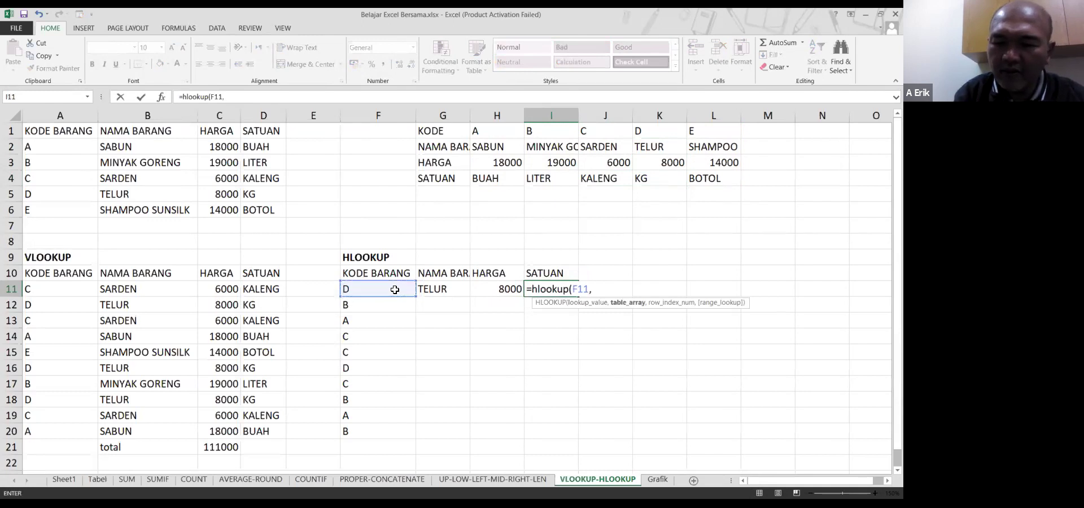
{"action": "left_click", "coordinate": [502, 135]}
{"action": "left_click_drag", "start_coordinate": [511, 144], "coordinate": [699, 195]}
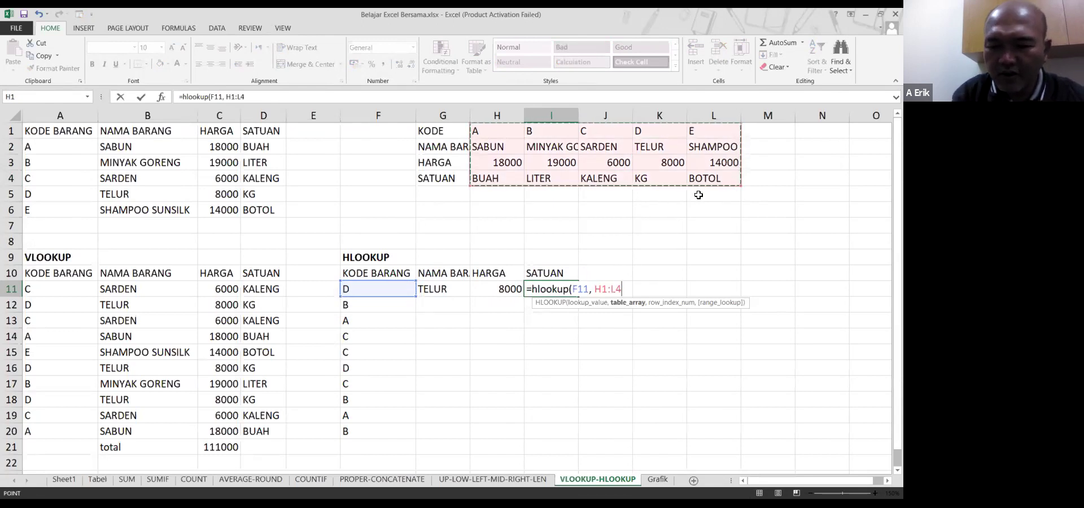
{"action": "type", "text": ","}
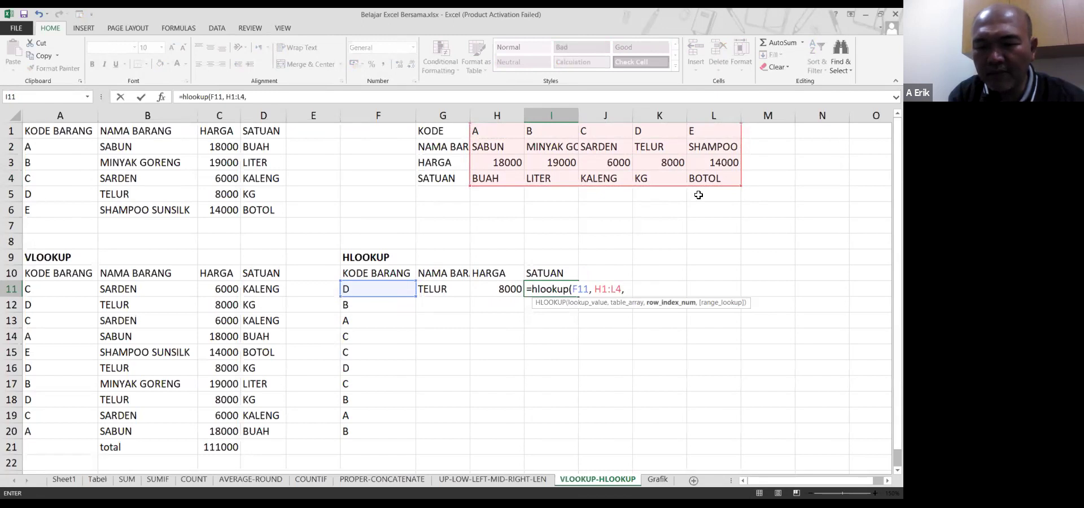
{"action": "type", "text": " 4"}
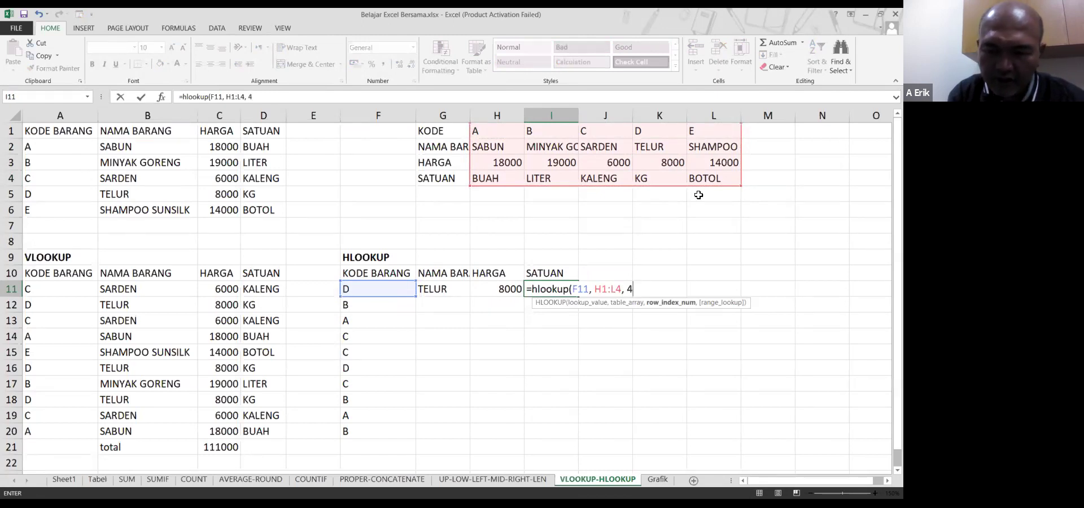
{"action": "type", "text": ", false)"}
{"action": "key", "text": "Return"}
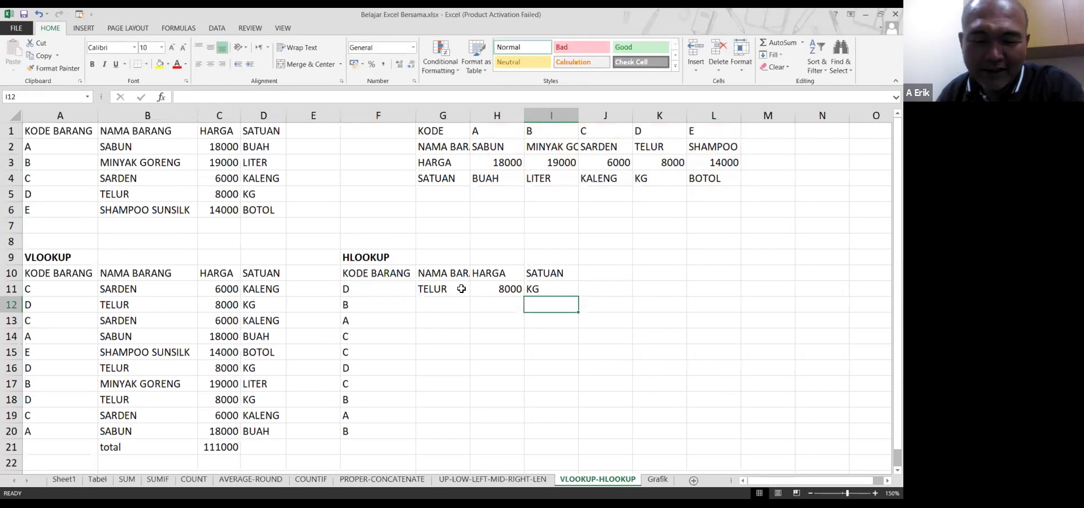
Copy the G11:I11 lookup formulas showing TELUR, 8000 and KG
{"action": "left_click_drag", "start_coordinate": [459, 287], "coordinate": [546, 285]}
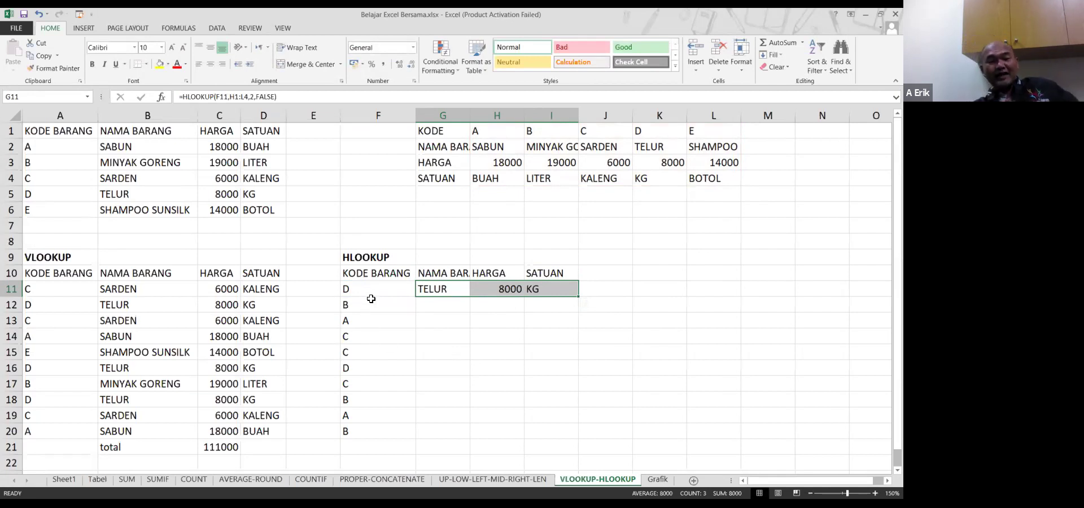
{"action": "left_click_drag", "start_coordinate": [374, 301], "coordinate": [387, 431]}
{"action": "left_click_drag", "start_coordinate": [444, 289], "coordinate": [527, 288]}
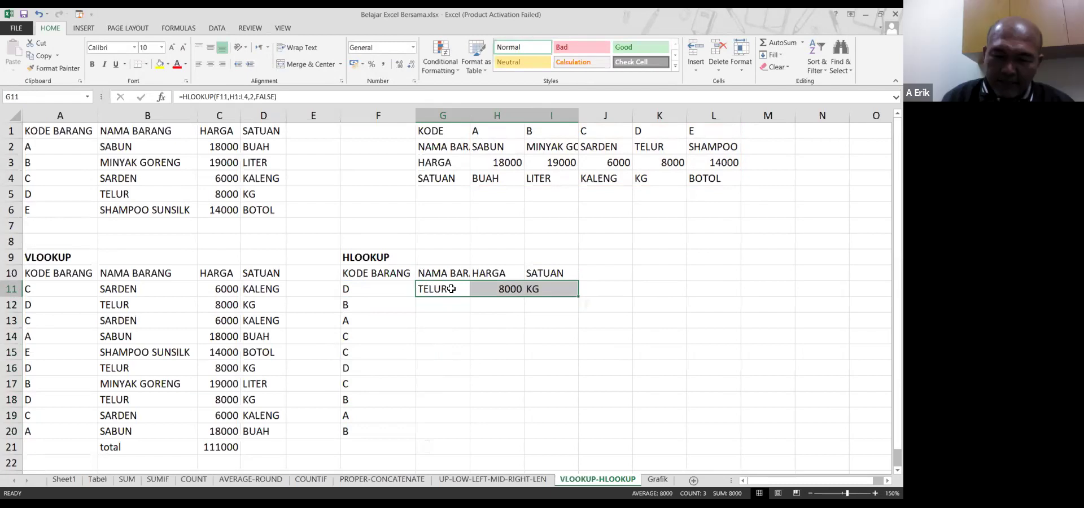
{"action": "left_click", "coordinate": [451, 289]}
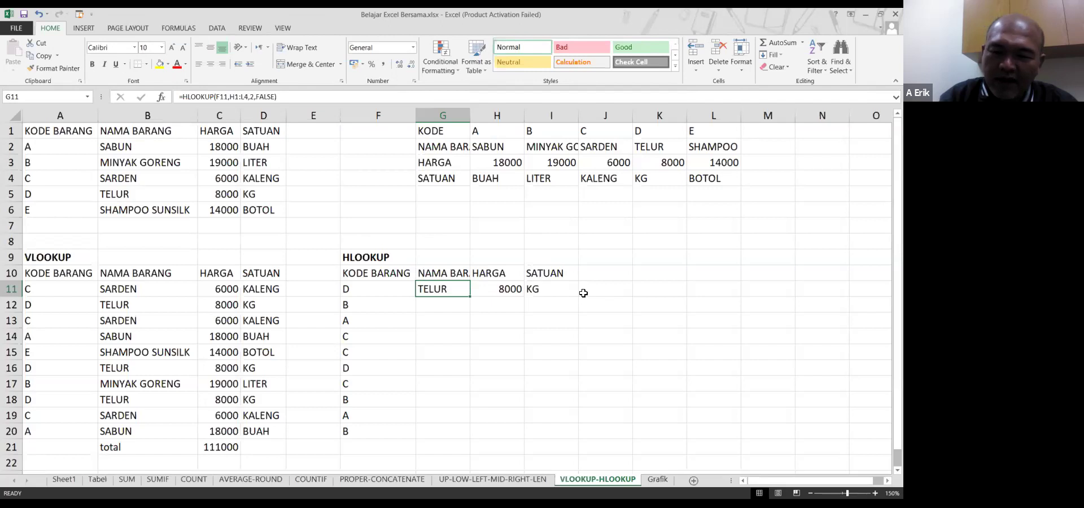
{"action": "key", "text": "shift+Right"}
{"action": "key", "text": "shift+Right"}
{"action": "key", "text": "ctrl+c"}
{"action": "key", "text": "Down"}
{"action": "key", "text": "shift+Down"}
{"action": "key", "text": "shift+Down"}
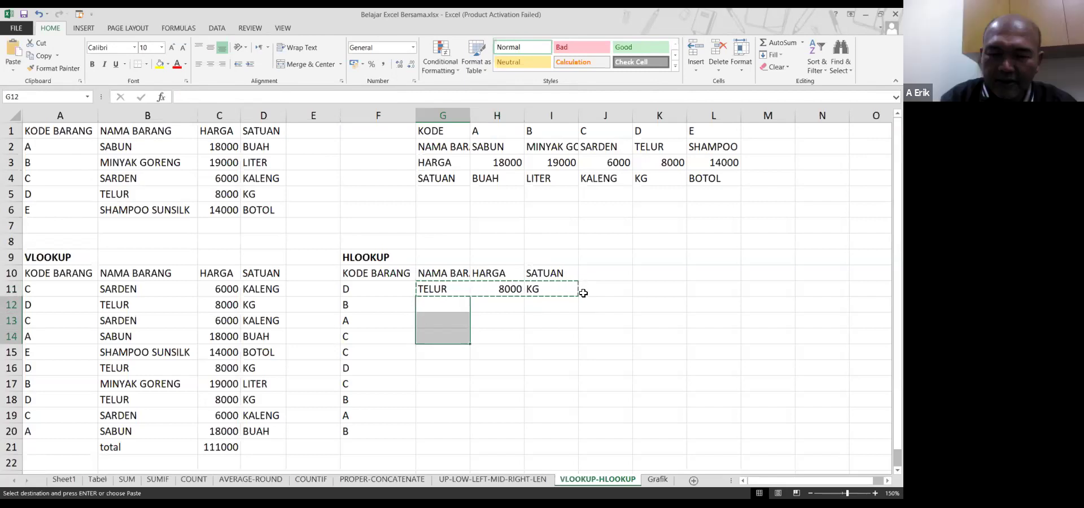
Paste the lookups into G12:I14 and inspect G12's shifted H2:L5 range causing #N/A
{"action": "key", "text": "shift+Right"}
{"action": "key", "text": "shift+Right"}
{"action": "key", "text": "Return"}
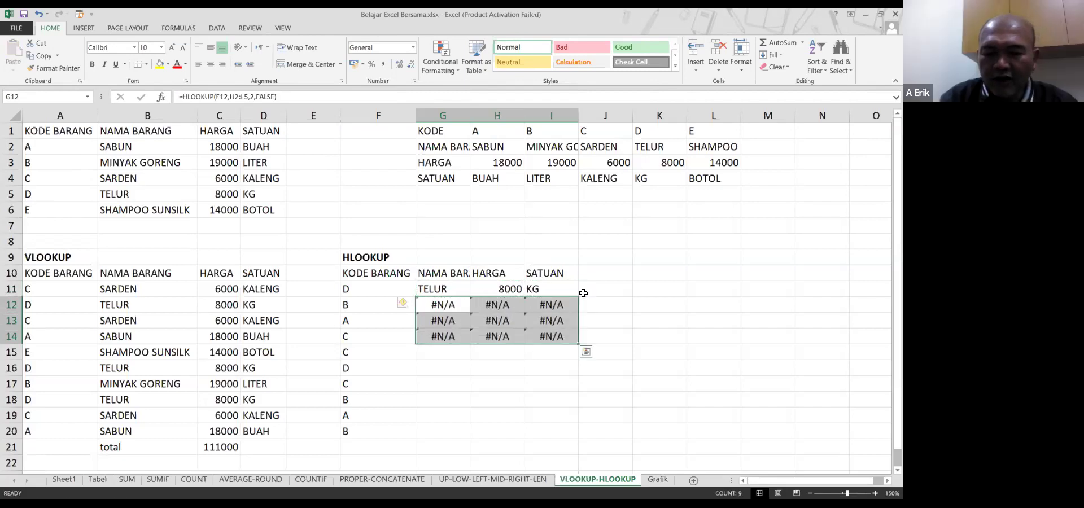
{"action": "key", "text": "Left"}
{"action": "key", "text": "Right"}
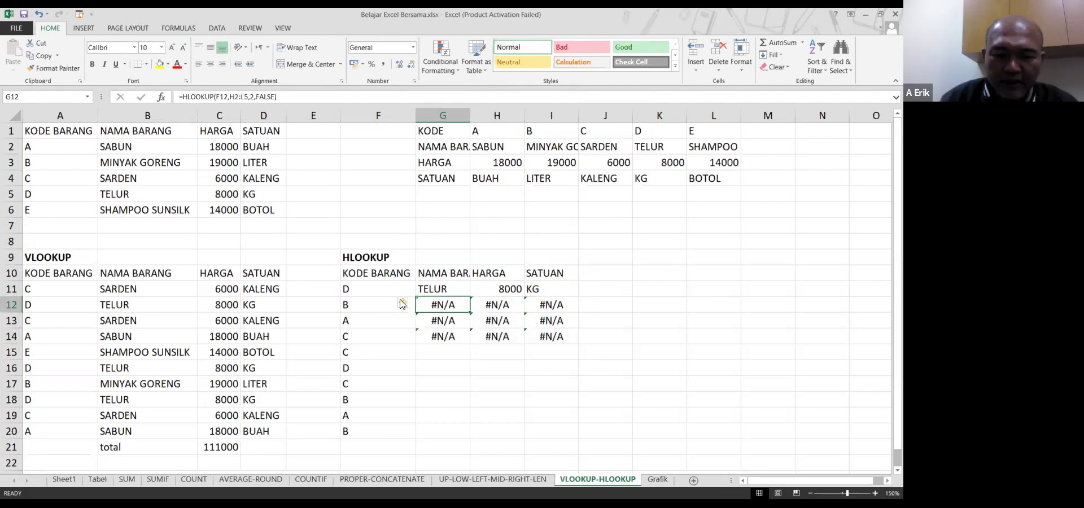
{"action": "double_click", "coordinate": [436, 304]}
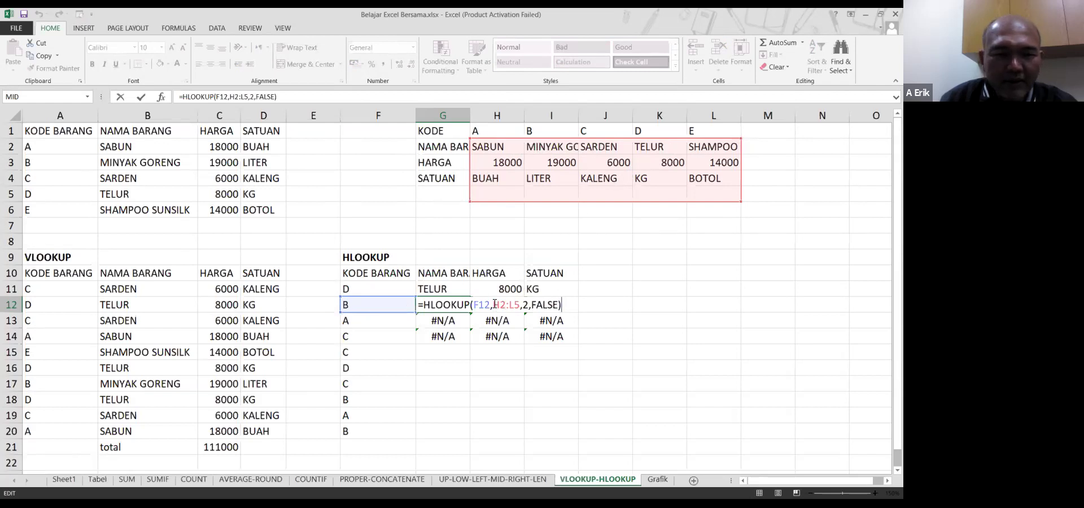
Make G11's HLOOKUP table range absolute as $H$1:$L$4
{"action": "key", "text": "Escape"}
{"action": "left_click", "coordinate": [453, 288]}
{"action": "left_click_drag", "start_coordinate": [453, 289], "coordinate": [537, 289]}
{"action": "left_click", "coordinate": [441, 289]}
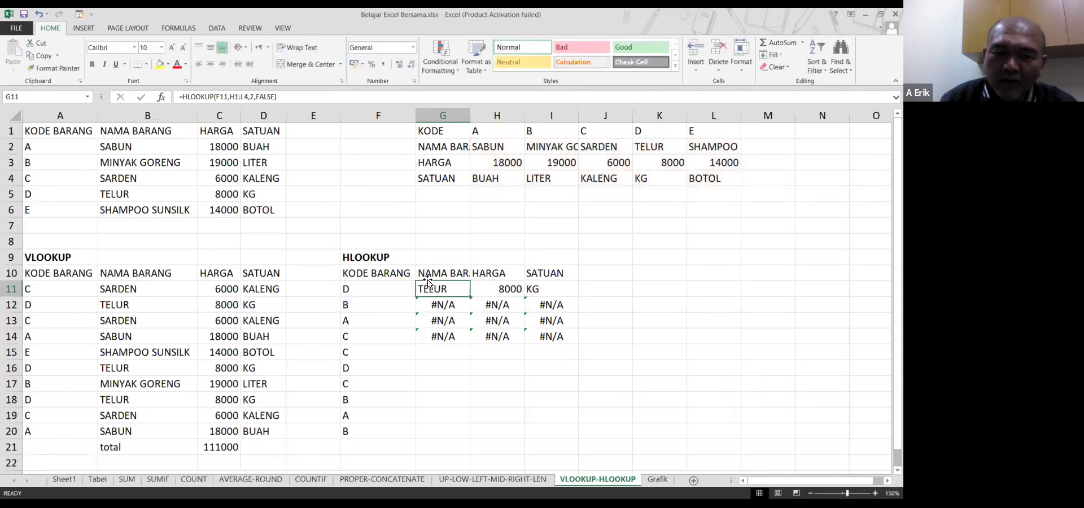
{"action": "double_click", "coordinate": [440, 283]}
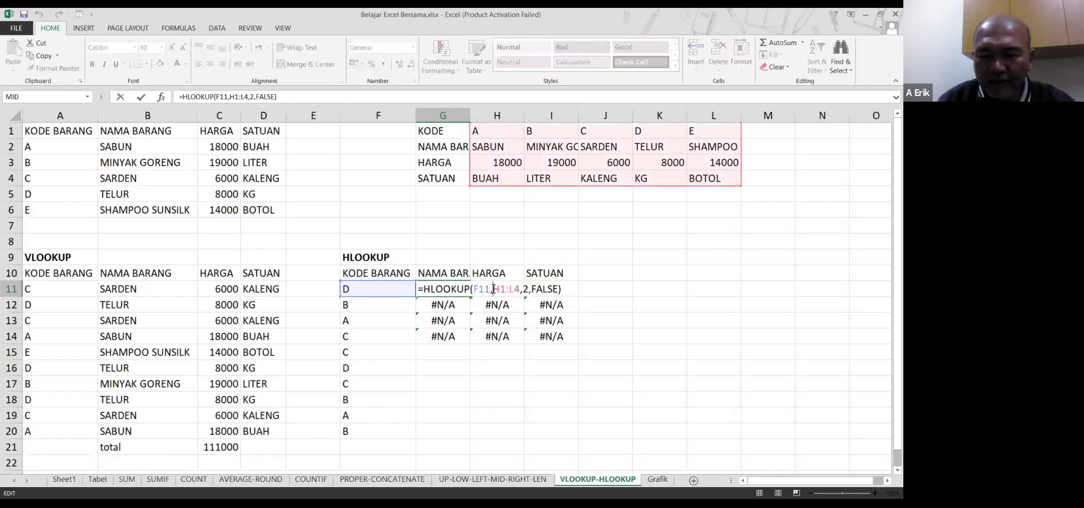
{"action": "left_click", "coordinate": [494, 289]}
{"action": "type", "text": "$"}
{"action": "key", "text": "Right"}
{"action": "type", "text": "$"}
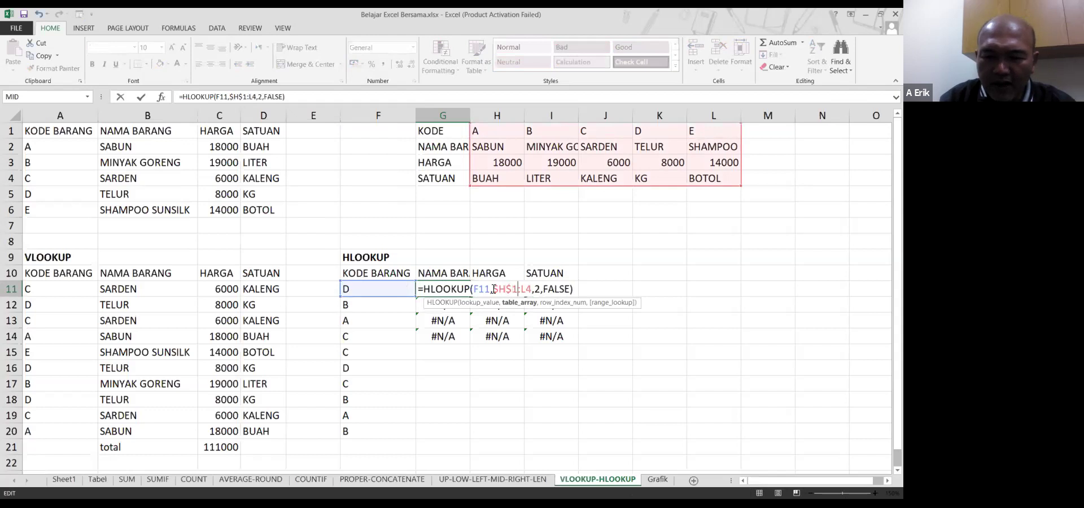
{"action": "key", "text": "Right"}
{"action": "key", "text": "Right"}
{"action": "type", "text": "$"}
{"action": "key", "text": "Right"}
{"action": "type", "text": "$"}
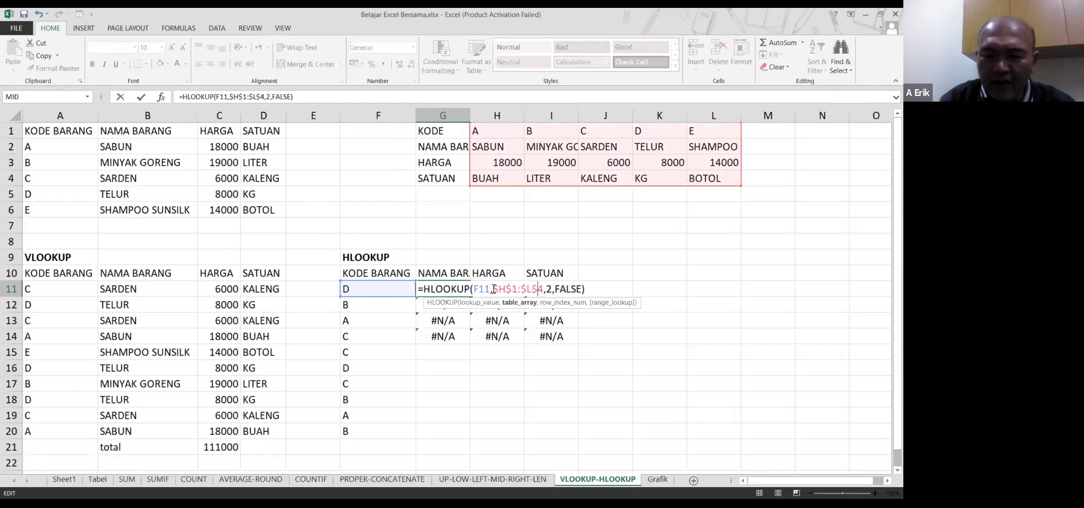
{"action": "key", "text": "Return"}
Copy G11:I11 into G12:I14, so G12:G14 show MINYAK GORENG, SABUN, SARDEN
{"action": "key", "text": "Up"}
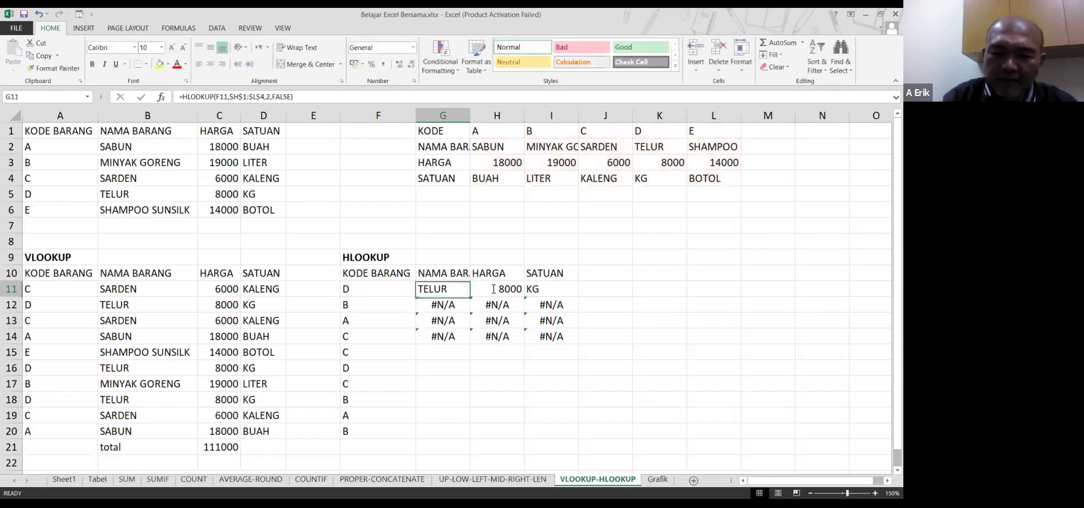
{"action": "key", "text": "shift+Right"}
{"action": "key", "text": "shift+Right"}
{"action": "key", "text": "ctrl+c"}
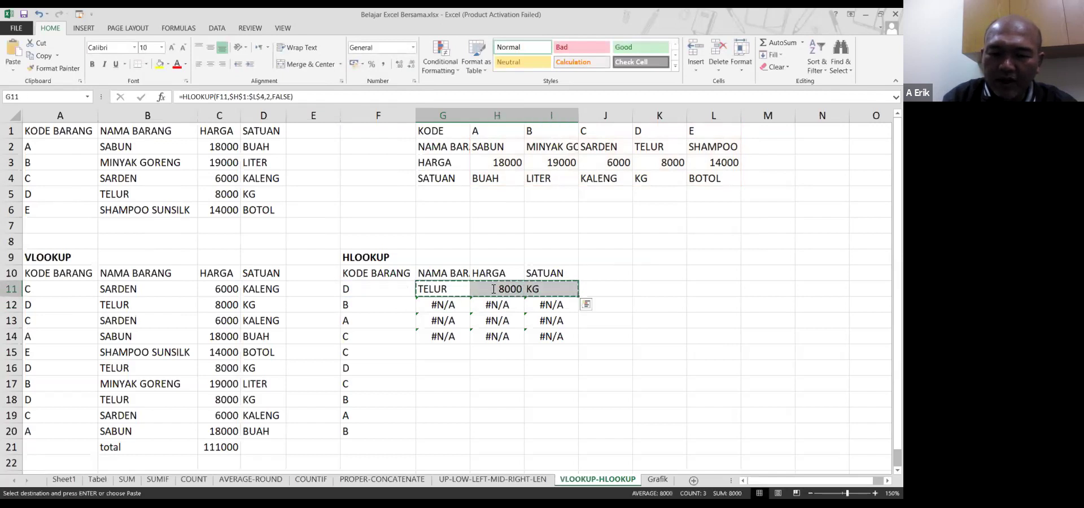
{"action": "key", "text": "Down"}
{"action": "key", "text": "shift+Down"}
{"action": "key", "text": "shift+Down"}
{"action": "key", "text": "shift+Right"}
{"action": "key", "text": "shift+Right"}
{"action": "key", "text": "ctrl+v"}
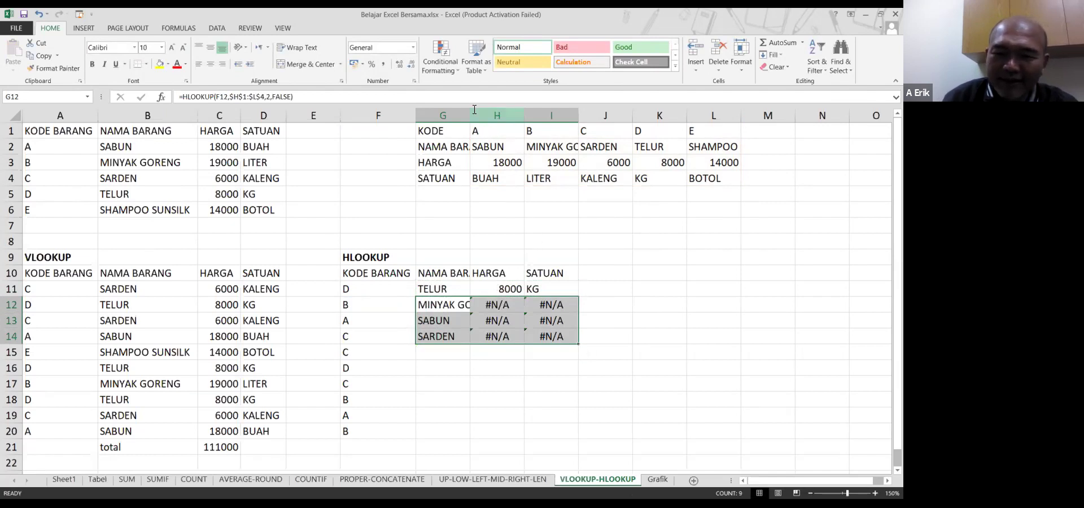
Autofit column G and lock H11's HARGA lookup range as $H$1:$L$4
{"action": "double_click", "coordinate": [471, 115]}
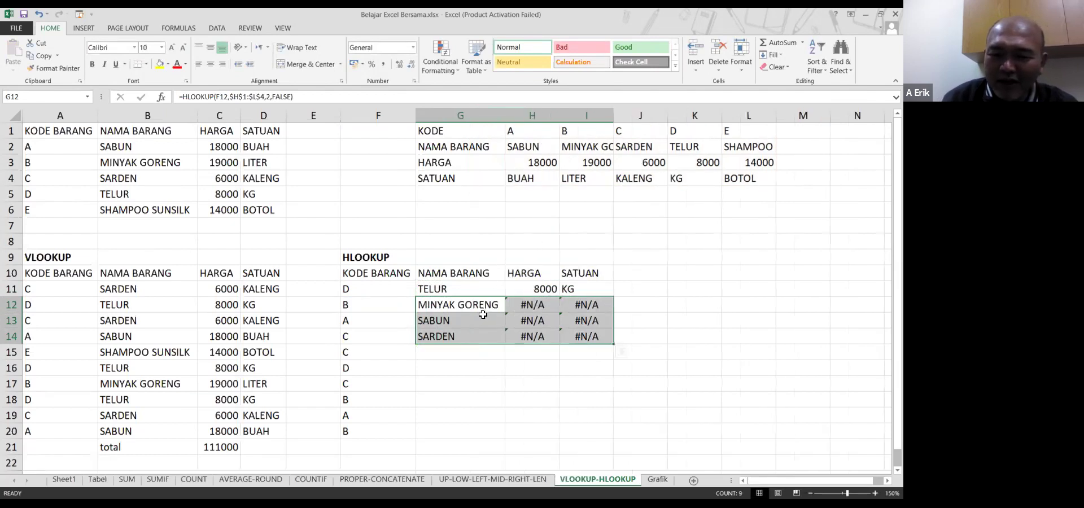
{"action": "left_click", "coordinate": [528, 305]}
{"action": "left_click", "coordinate": [542, 290]}
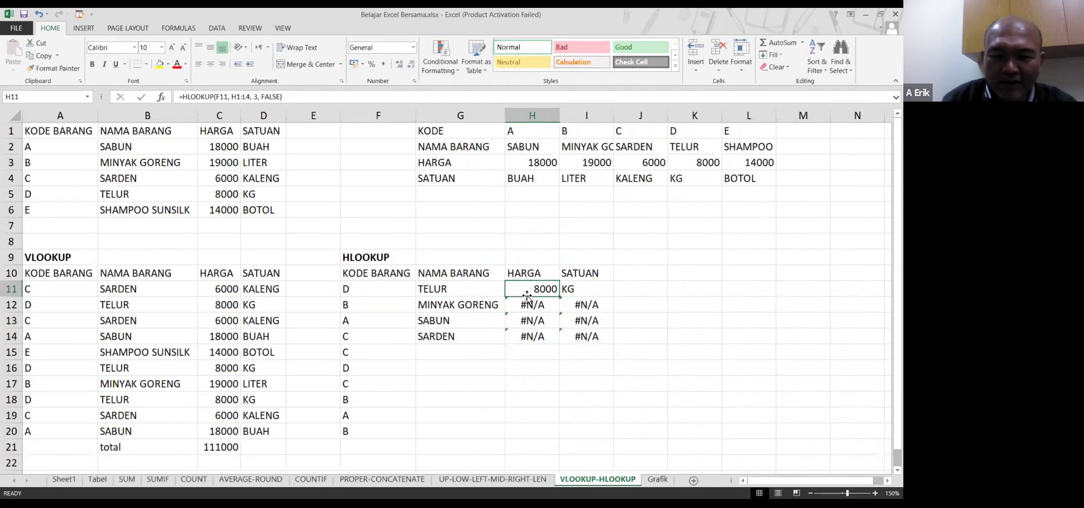
{"action": "double_click", "coordinate": [521, 286]}
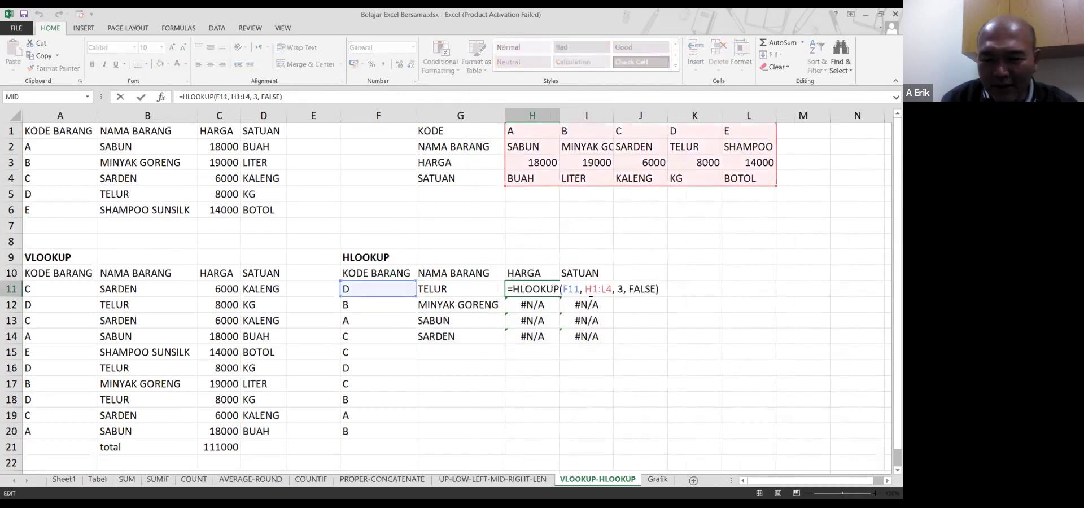
{"action": "key", "text": "F4"}
{"action": "type", "text": "$H$"}
{"action": "key", "text": "Right"}
{"action": "type", "text": "$"}
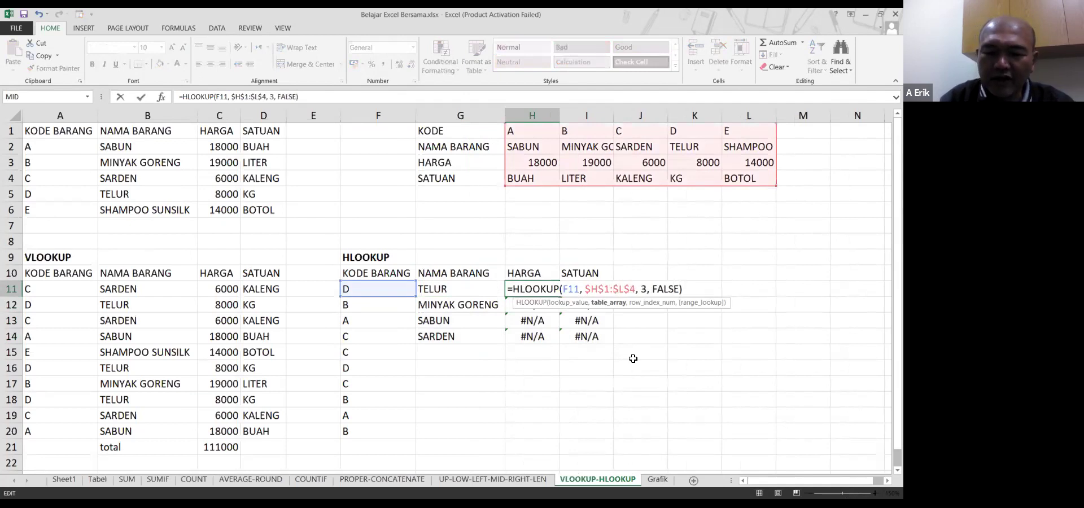
{"action": "key", "text": "Return"}
Lock I11's SATUAN lookup range as $H$1:$L$4 and copy G11:I11
{"action": "key", "text": "Up"}
{"action": "key", "text": "Right"}
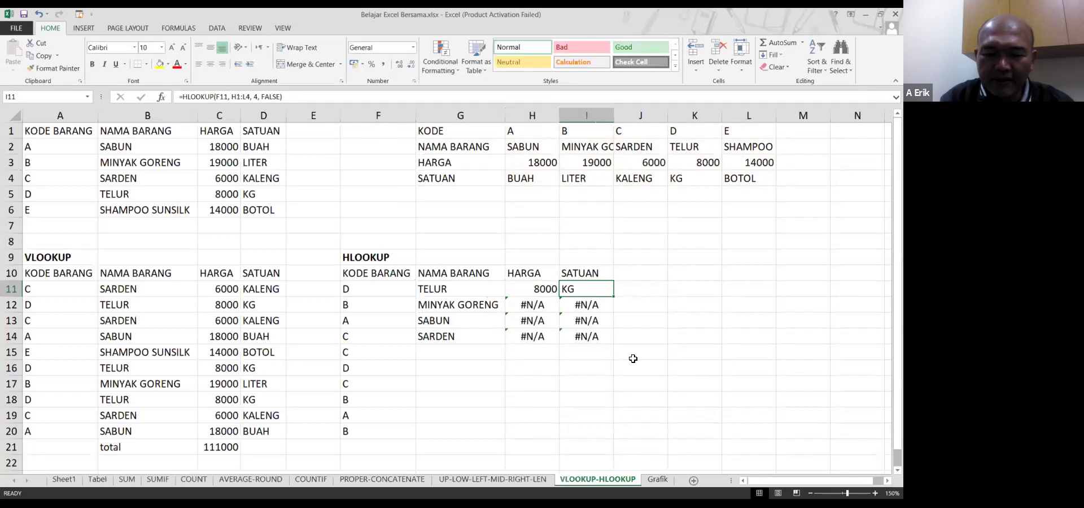
{"action": "key", "text": "F2"}
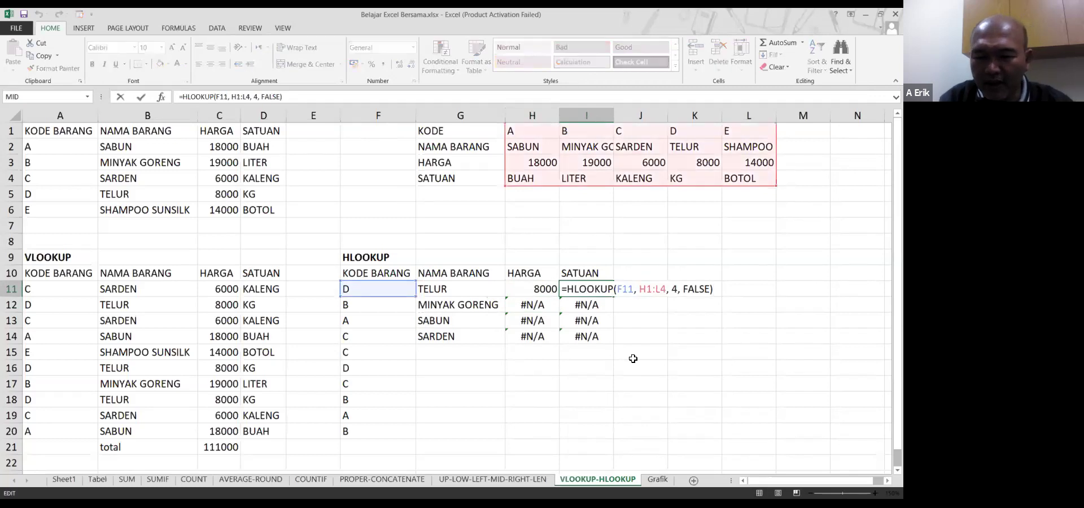
{"action": "type", "text": "$"}
{"action": "key", "text": "Right"}
{"action": "type", "text": "$"}
{"action": "key", "text": "Right"}
{"action": "key", "text": "Right"}
{"action": "type", "text": "$"}
{"action": "key", "text": "Right"}
{"action": "type", "text": "$"}
{"action": "key", "text": "Return"}
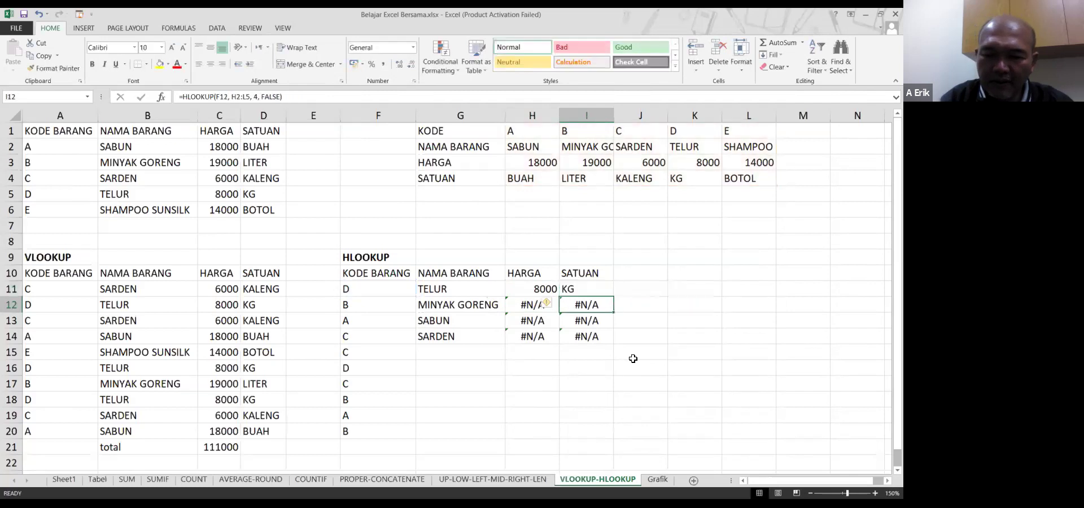
{"action": "key", "text": "Up"}
{"action": "key", "text": "Left"}
{"action": "key", "text": "Left"}
{"action": "key", "text": "shift+Right"}
{"action": "key", "text": "shift+Right"}
{"action": "key", "text": "ctrl+c"}
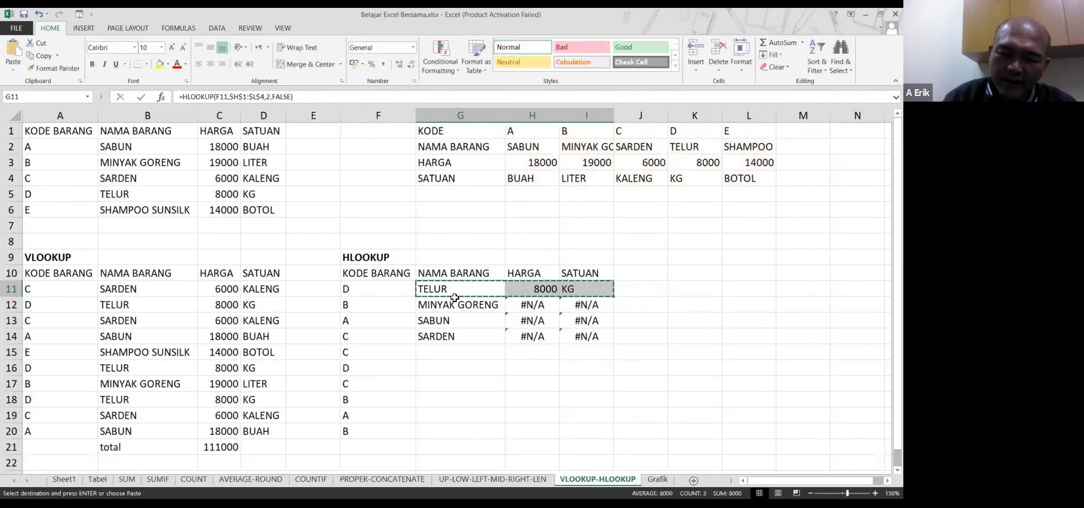
Paste row 11's lookups and fill them down to row 14
{"action": "left_click", "coordinate": [453, 305]}
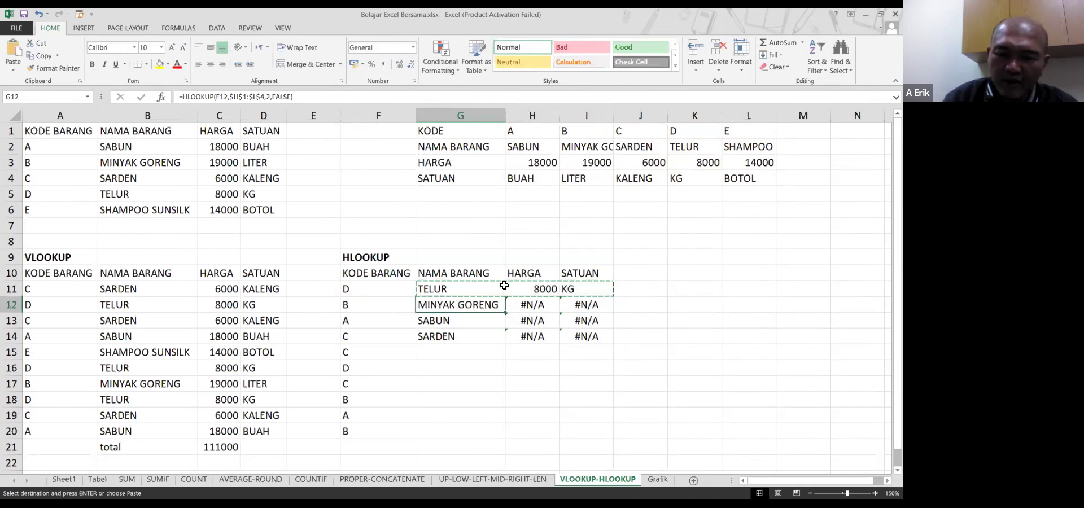
{"action": "left_click_drag", "start_coordinate": [468, 289], "coordinate": [583, 289]}
{"action": "key", "text": "ctrl+v"}
{"action": "key", "text": "Escape"}
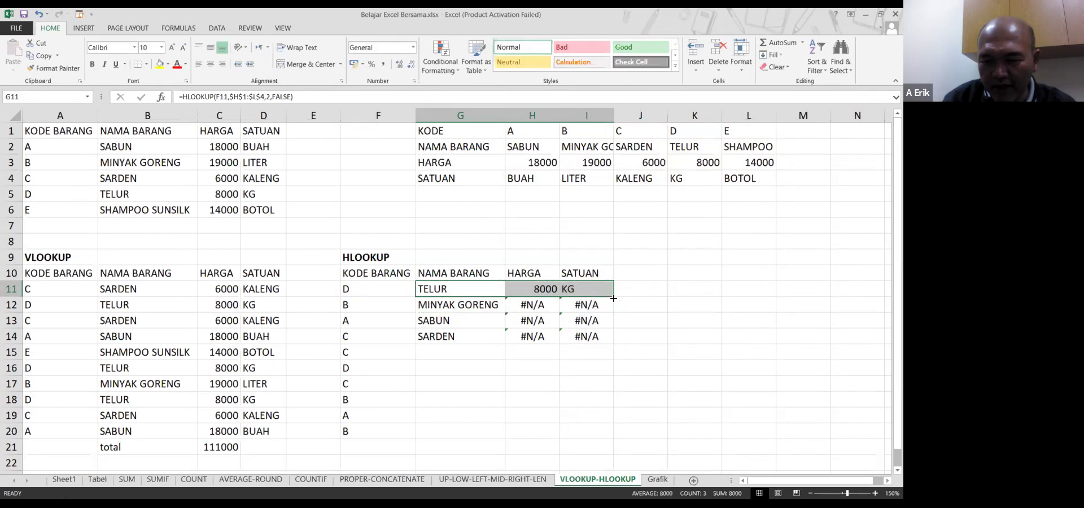
{"action": "left_click_drag", "start_coordinate": [613, 297], "coordinate": [615, 346]}
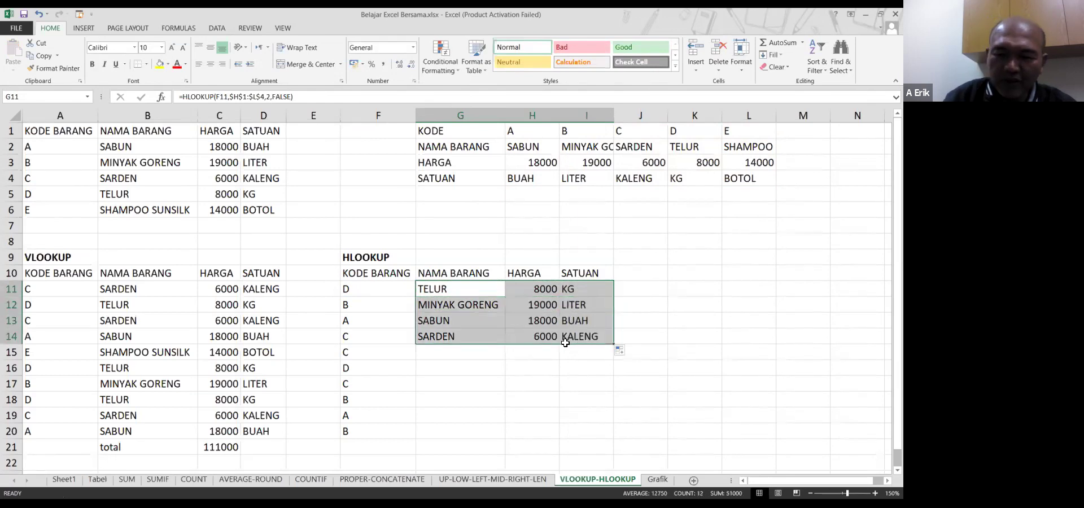
Fill the G14:I14 lookups down through row 20 and check I18's formula
{"action": "left_click", "coordinate": [459, 337]}
{"action": "left_click_drag", "start_coordinate": [497, 340], "coordinate": [614, 339]}
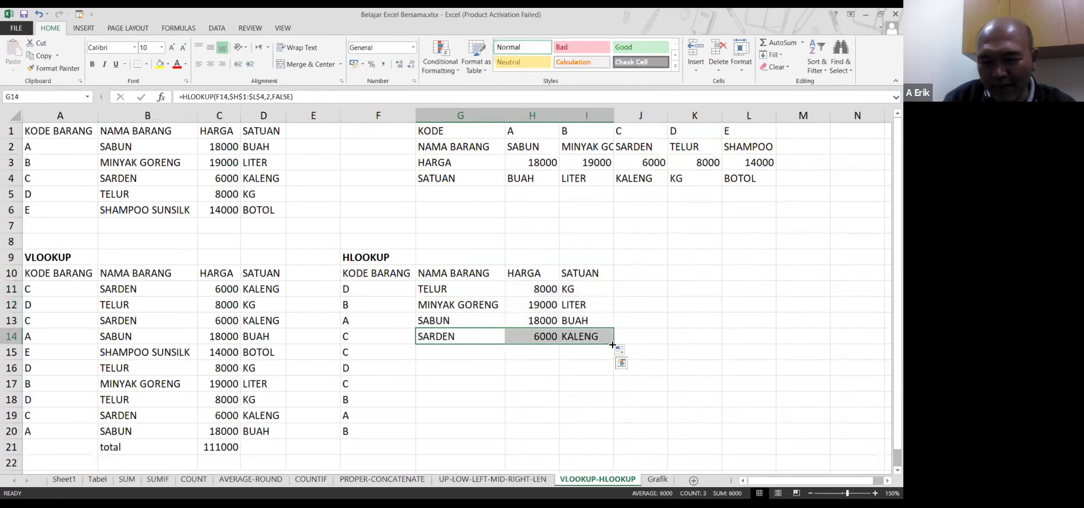
{"action": "left_click_drag", "start_coordinate": [613, 345], "coordinate": [613, 440]}
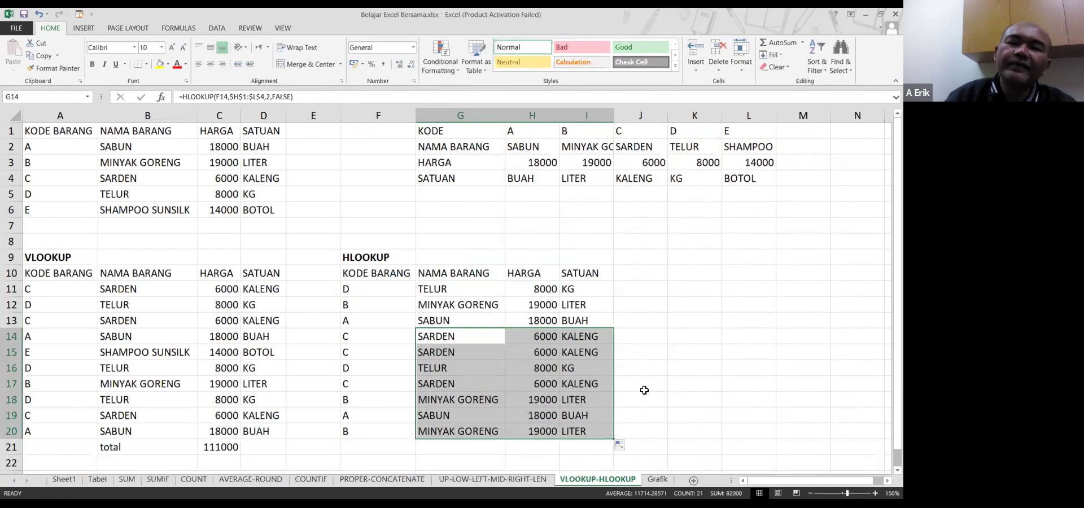
{"action": "left_click", "coordinate": [593, 398]}
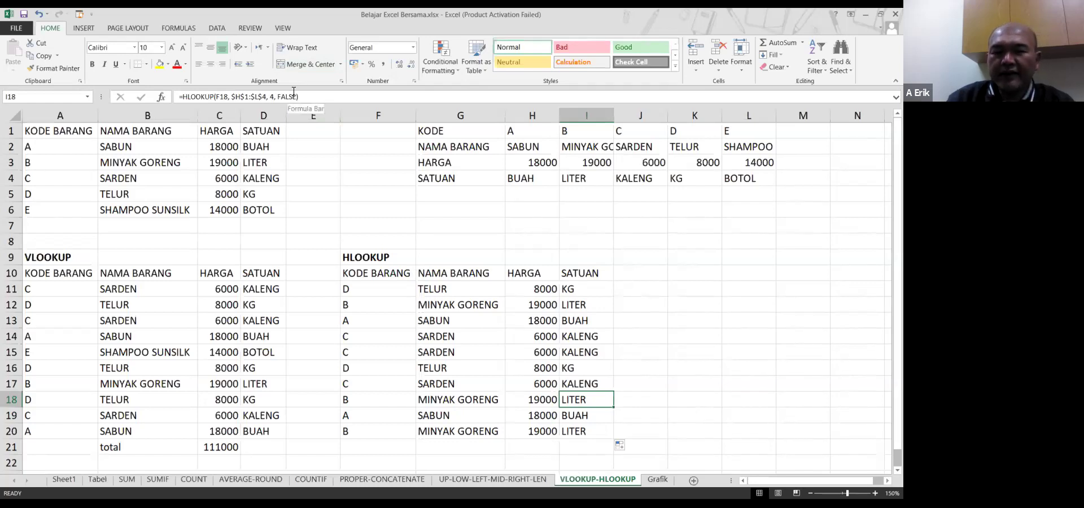
In the formula bar, replace I18's FALSE range_lookup argument with 0
{"action": "left_click", "coordinate": [311, 98]}
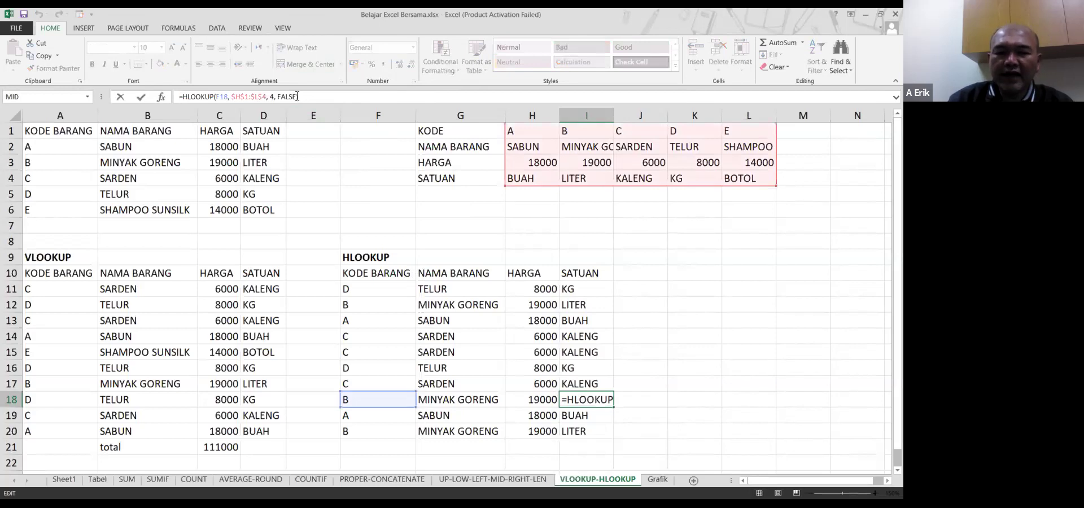
{"action": "left_click", "coordinate": [297, 97]}
{"action": "type", "text": ")"}
{"action": "key", "text": "BackSpace"}
{"action": "key", "text": "BackSpace"}
{"action": "key", "text": "BackSpace"}
{"action": "key", "text": "BackSpace"}
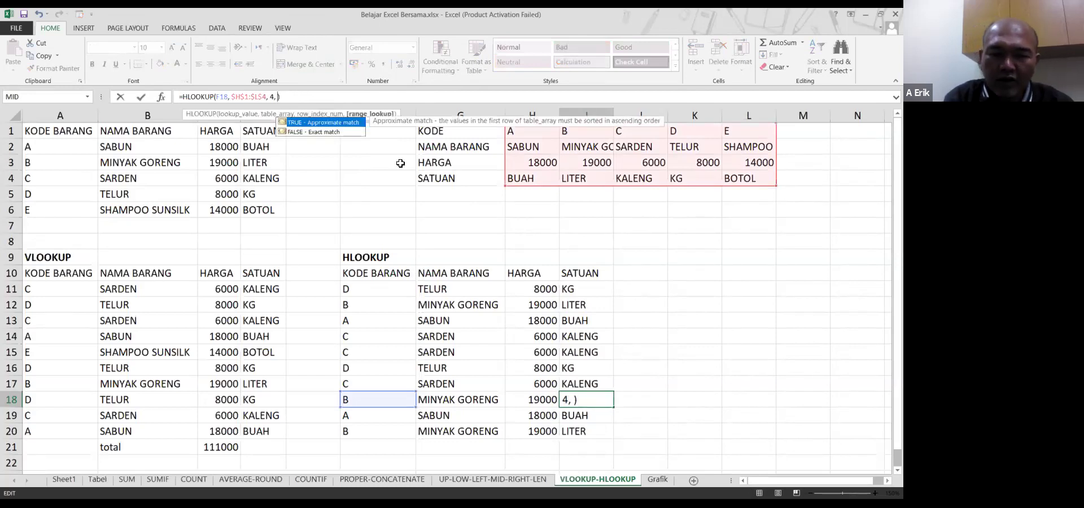
{"action": "type", "text": "0"}
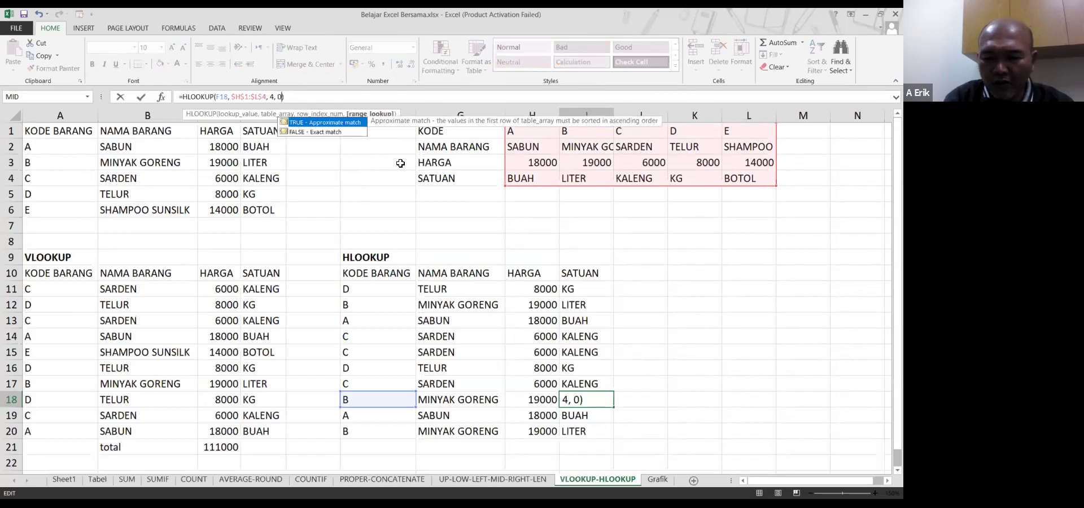
{"action": "key", "text": "Return"}
Restore the closing parenthesis of I18's HLOOKUP formula
{"action": "key", "text": "Up"}
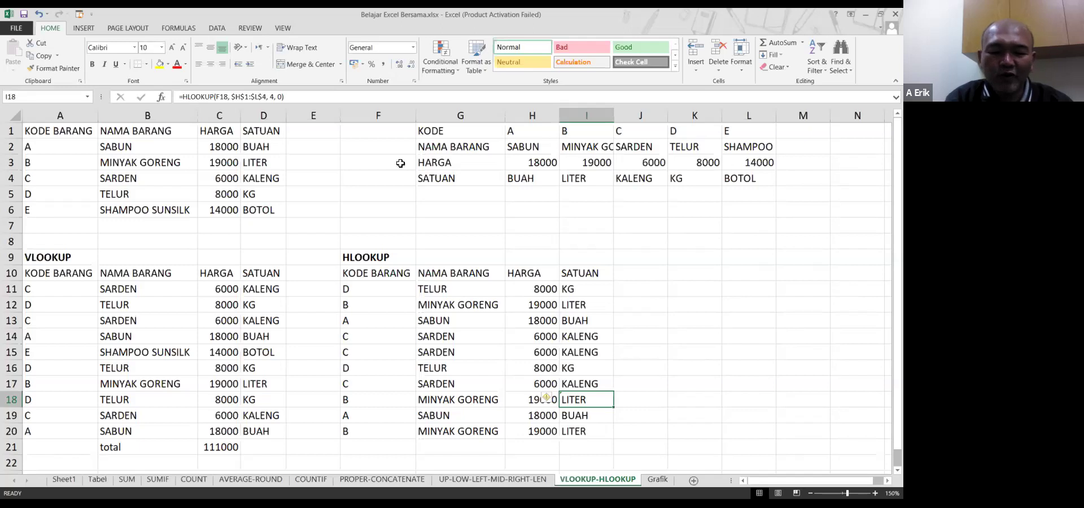
{"action": "key", "text": "F2"}
{"action": "key", "text": "BackSpace"}
{"action": "type", "text": ")"}
{"action": "key", "text": "Return"}
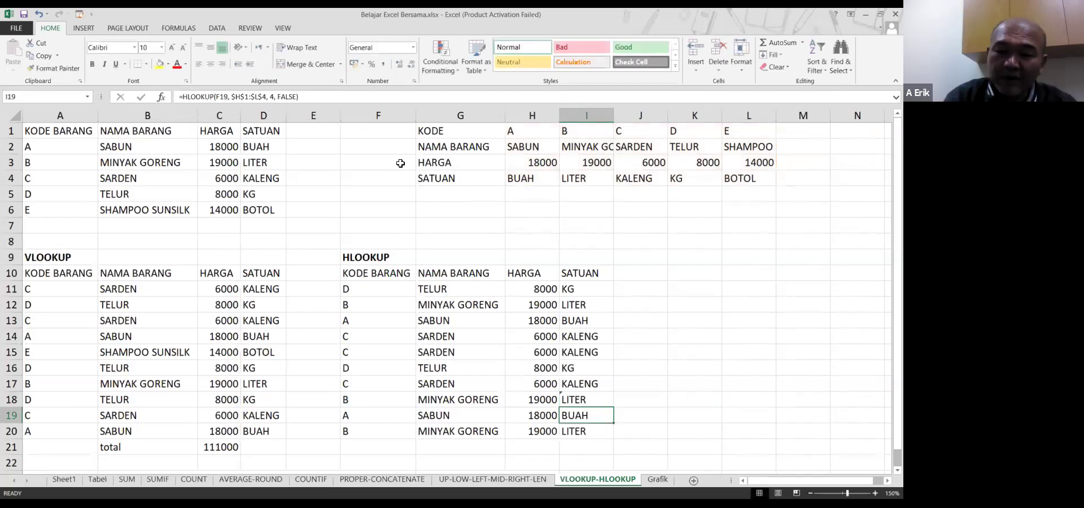
{"action": "key", "text": "Up"}
{"action": "key", "text": "Up"}
{"action": "key", "text": "Up"}
{"action": "key", "text": "Up"}
{"action": "key", "text": "Up"}
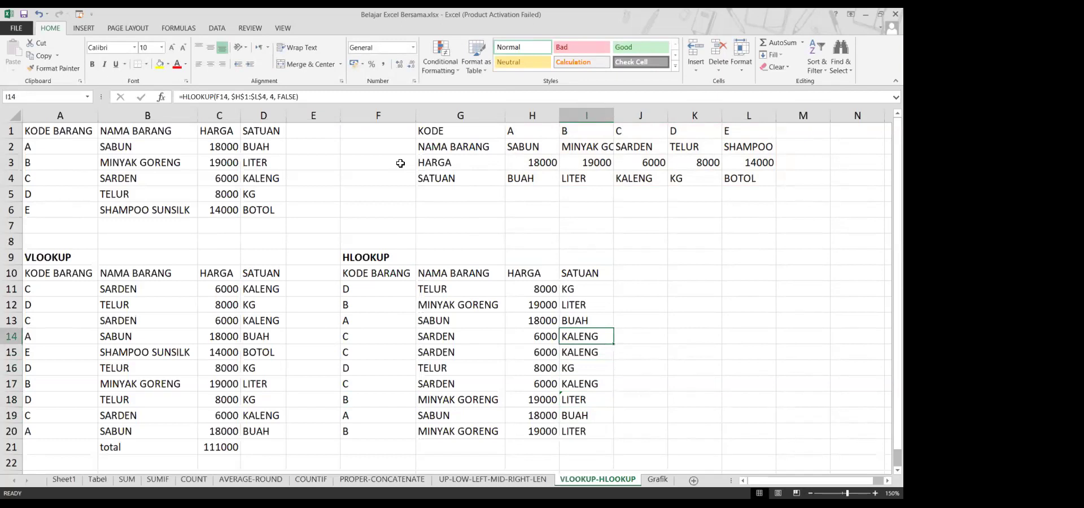
Swap I18's TRUE argument for 0, redoing the edit after an undo, so HLOOKUP returns LITER
{"action": "key", "text": "Down"}
{"action": "key", "text": "Down"}
{"action": "key", "text": "Down"}
{"action": "key", "text": "Down"}
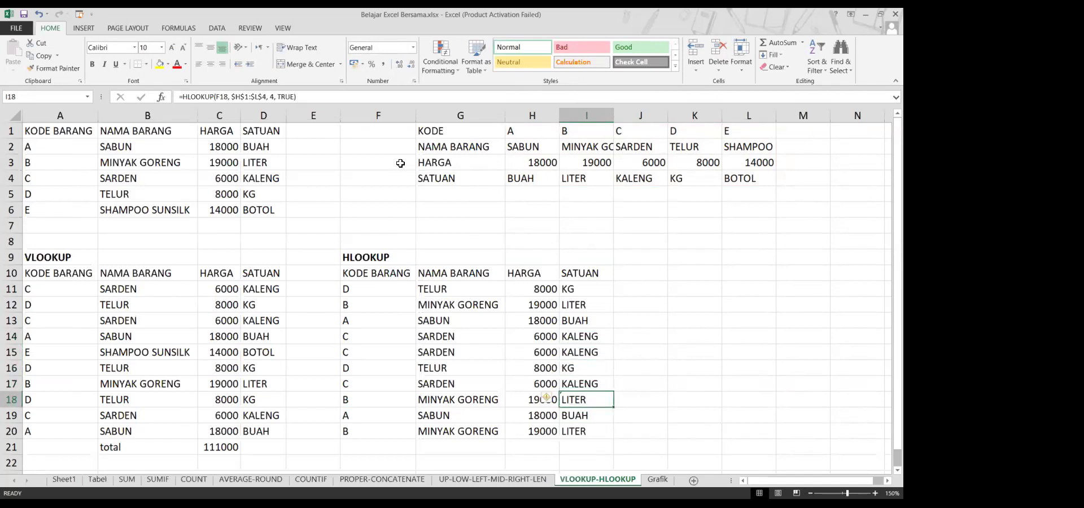
{"action": "key", "text": "F2"}
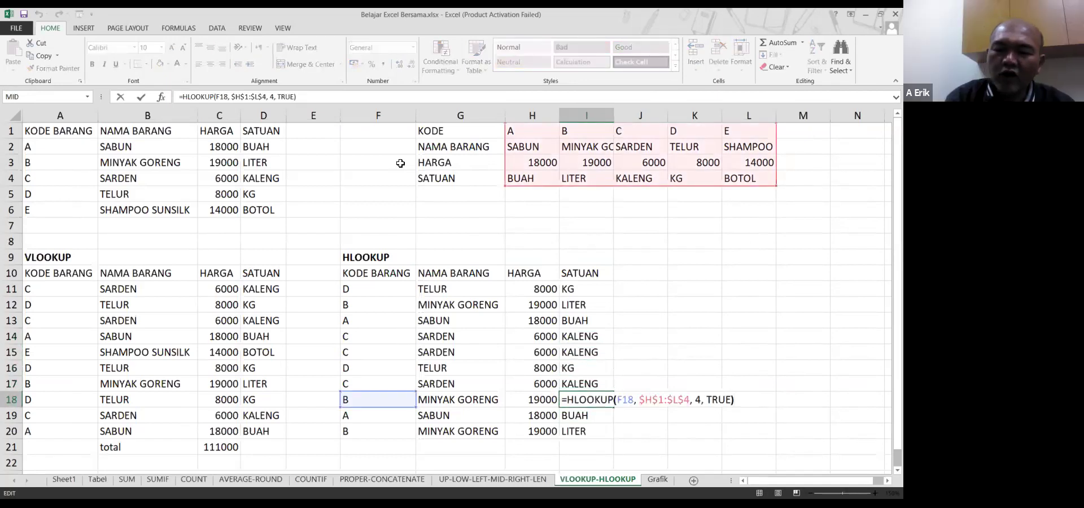
{"action": "key", "text": "Left"}
{"action": "key", "text": "BackSpace"}
{"action": "key", "text": "BackSpace"}
{"action": "key", "text": "BackSpace"}
{"action": "key", "text": "BackSpace"}
{"action": "key", "text": "BackSpace"}
{"action": "type", "text": "0"}
{"action": "key", "text": "Return"}
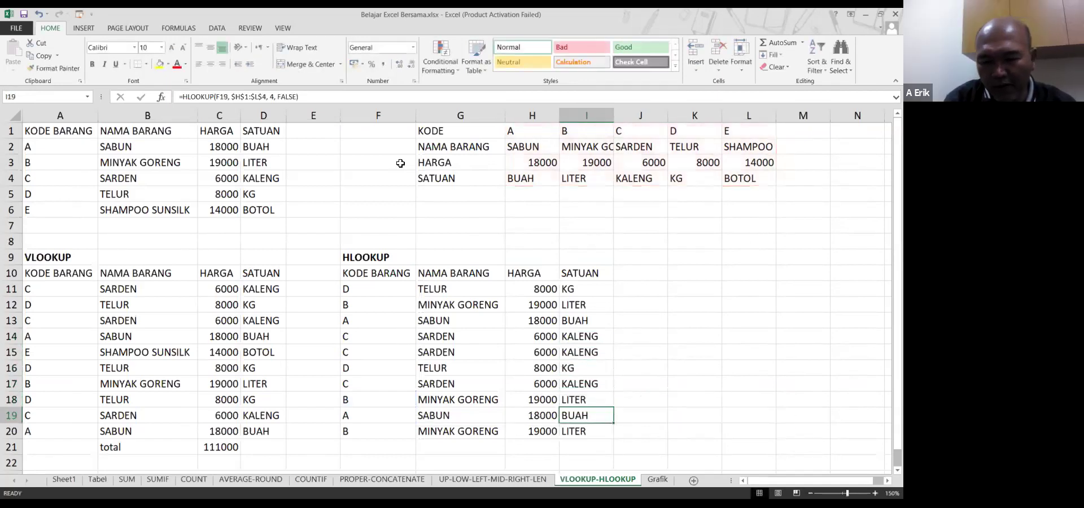
{"action": "key", "text": "ctrl+z"}
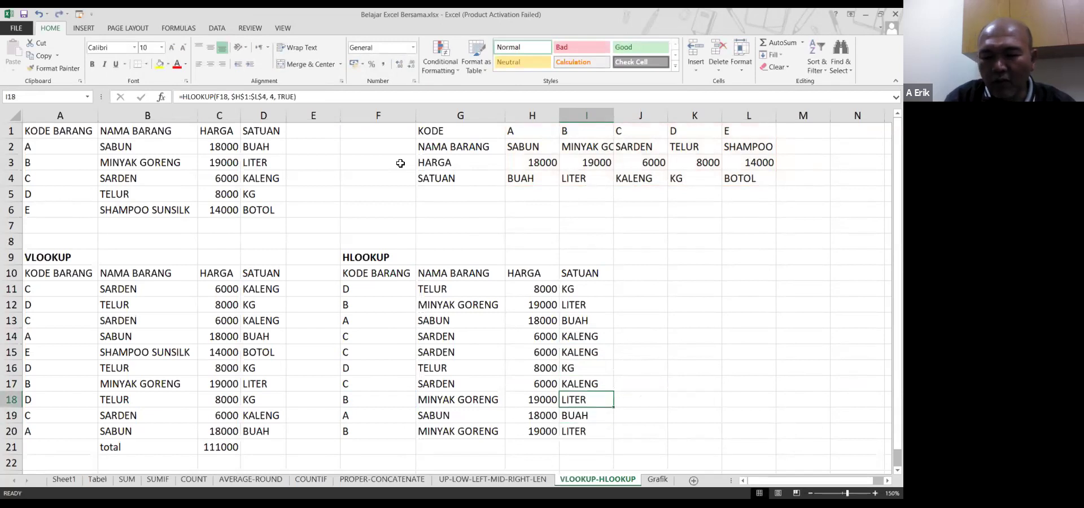
{"action": "key", "text": "F2"}
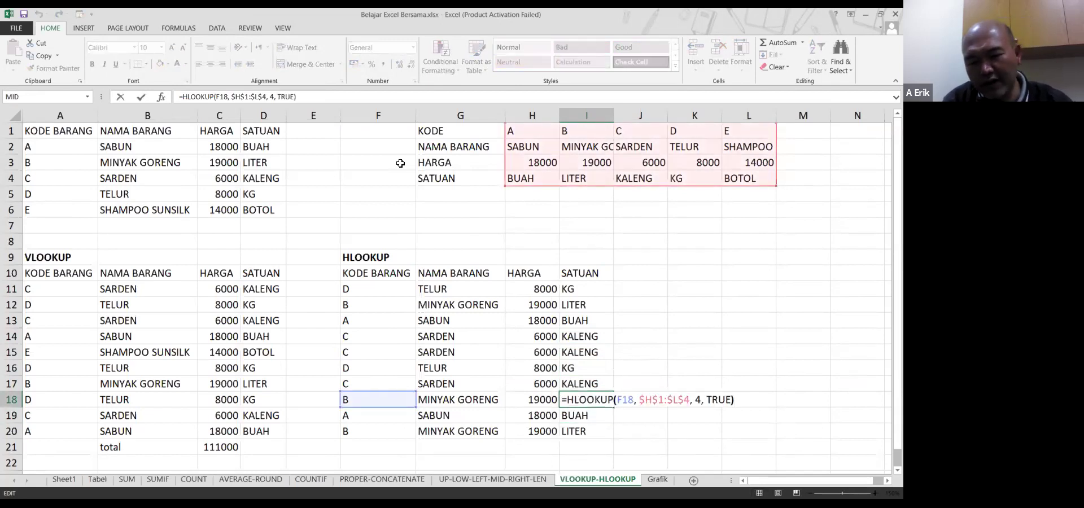
{"action": "key", "text": "Left"}
{"action": "key", "text": "BackSpace"}
{"action": "key", "text": "BackSpace"}
{"action": "key", "text": "BackSpace"}
{"action": "key", "text": "BackSpace"}
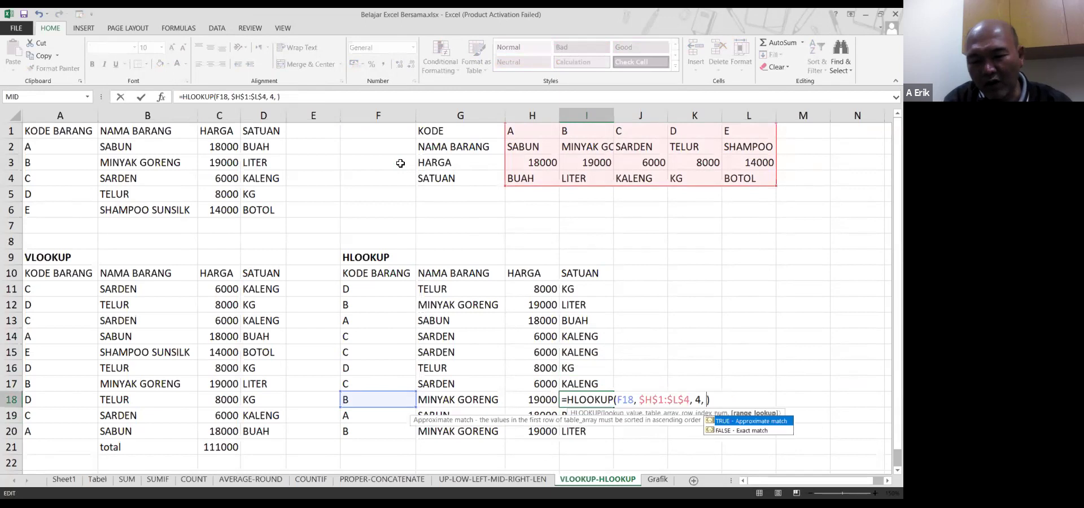
{"action": "type", "text": "0"}
{"action": "key", "text": "Return"}
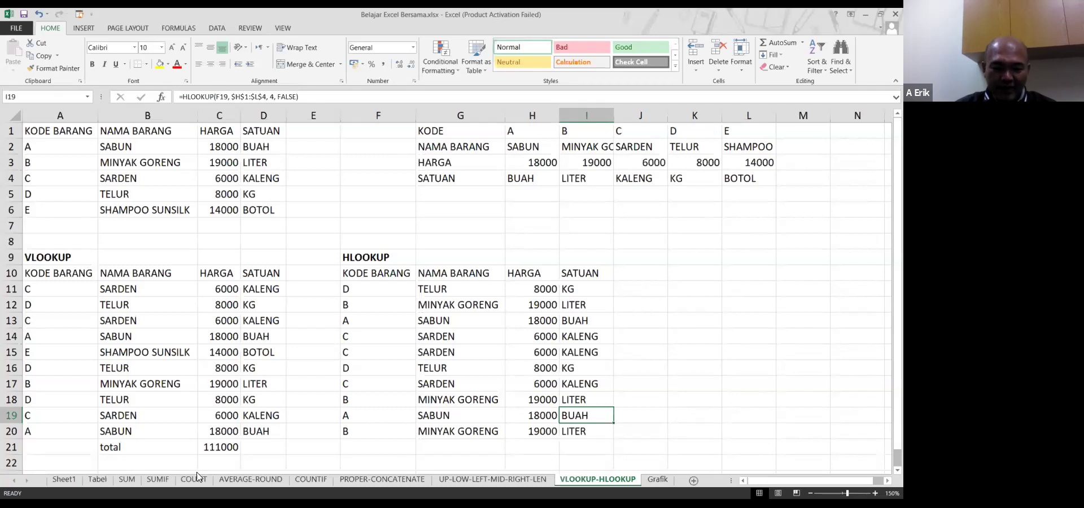
{"action": "left_click", "coordinate": [158, 479]}
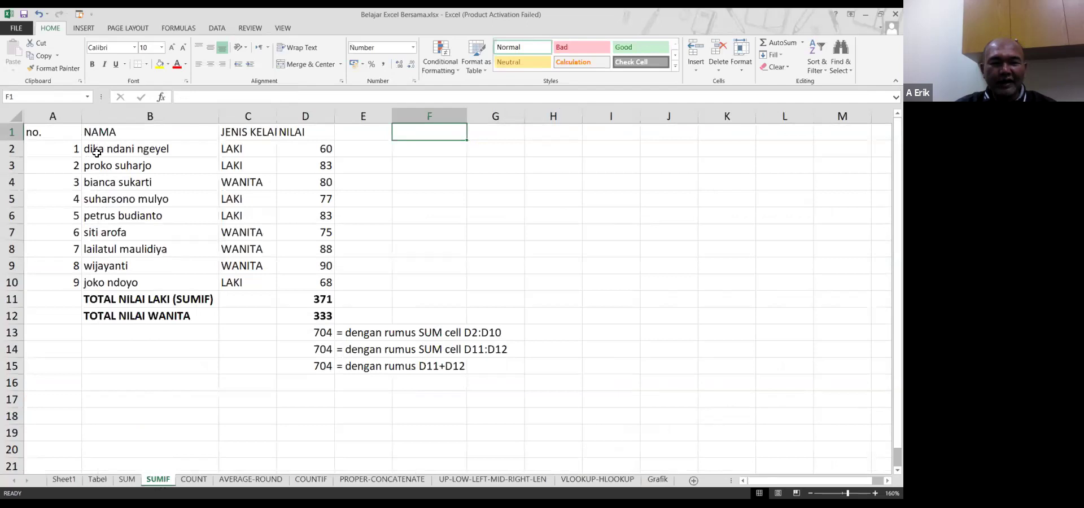
{"action": "left_click", "coordinate": [72, 149]}
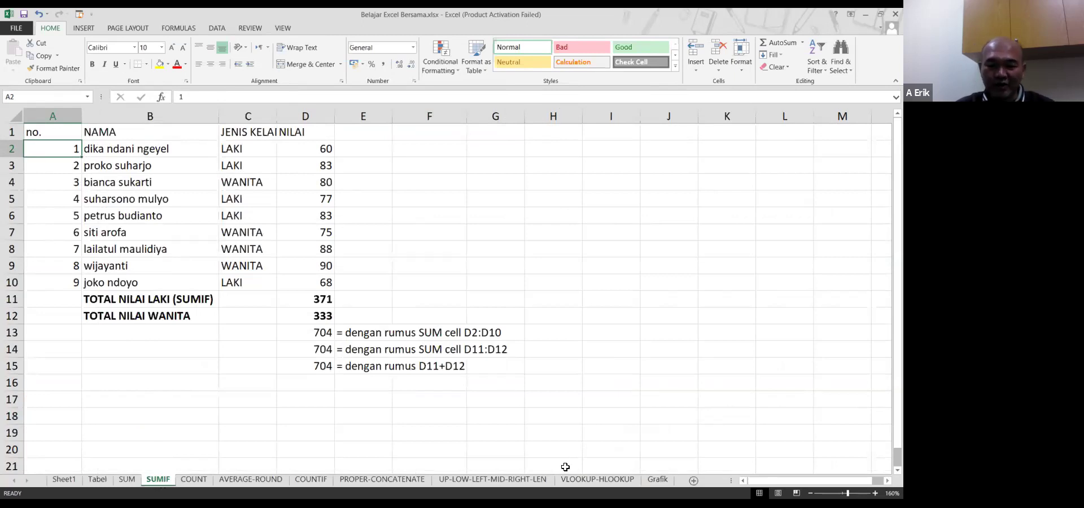
{"action": "left_click", "coordinate": [576, 482]}
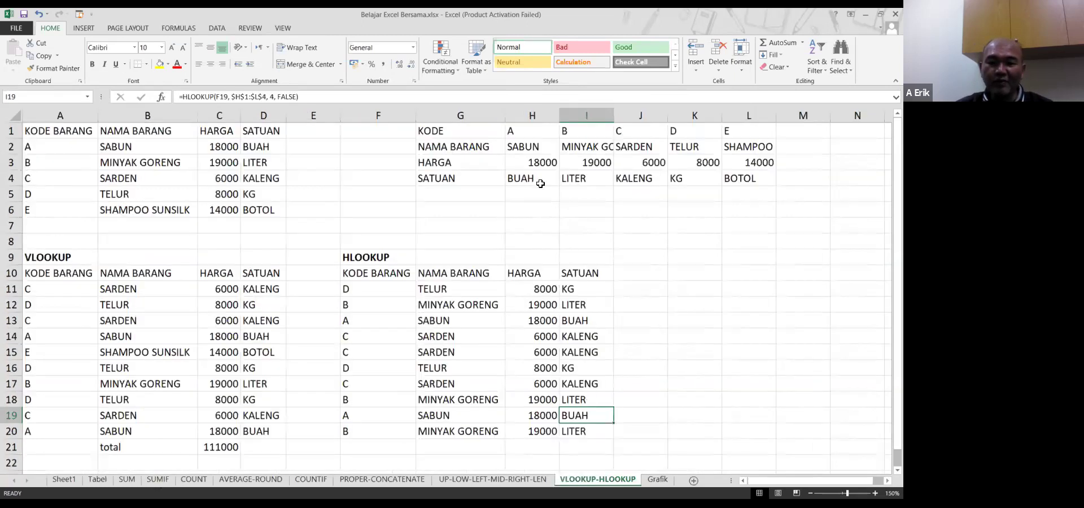
{"action": "left_click_drag", "start_coordinate": [472, 133], "coordinate": [727, 181]}
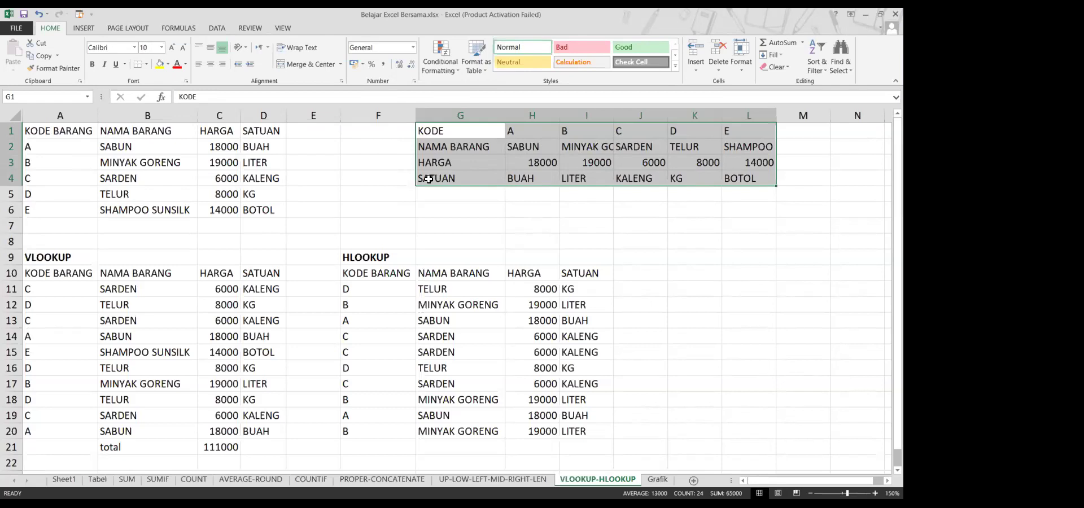
{"action": "left_click", "coordinate": [475, 300]}
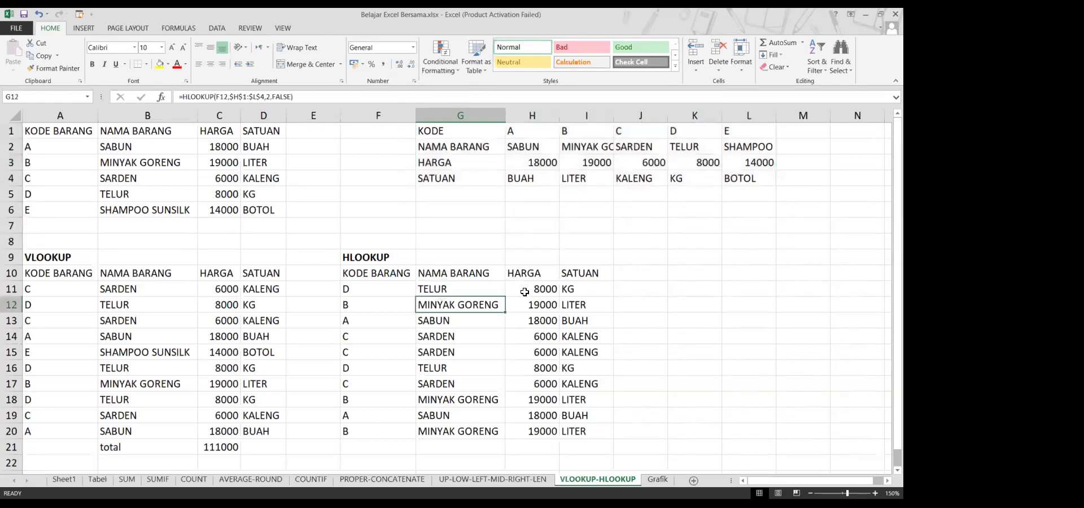
{"action": "left_click", "coordinate": [529, 292]}
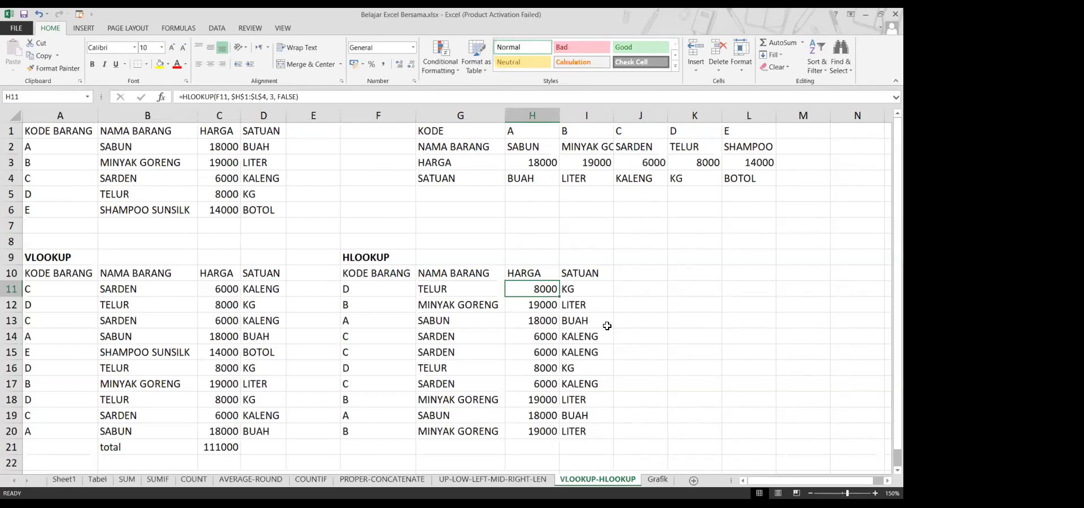
{"action": "scroll", "coordinate": [607, 326], "scroll_direction": "down", "scroll_amount": 3}
{"action": "scroll", "coordinate": [572, 289], "scroll_direction": "up", "scroll_amount": 1}
{"action": "scroll", "coordinate": [572, 289], "scroll_direction": "up", "scroll_amount": 3}
Scroll through the data on the Tabel sheet
{"action": "left_click", "coordinate": [111, 484]}
{"action": "scroll", "coordinate": [146, 386], "scroll_direction": "down", "scroll_amount": 4}
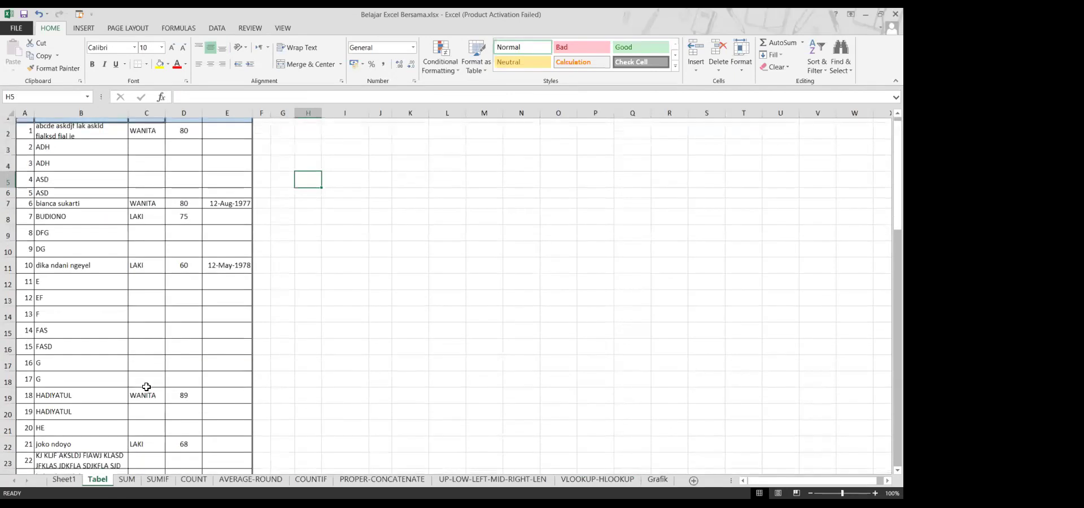
{"action": "scroll", "coordinate": [146, 386], "scroll_direction": "up", "scroll_amount": 4}
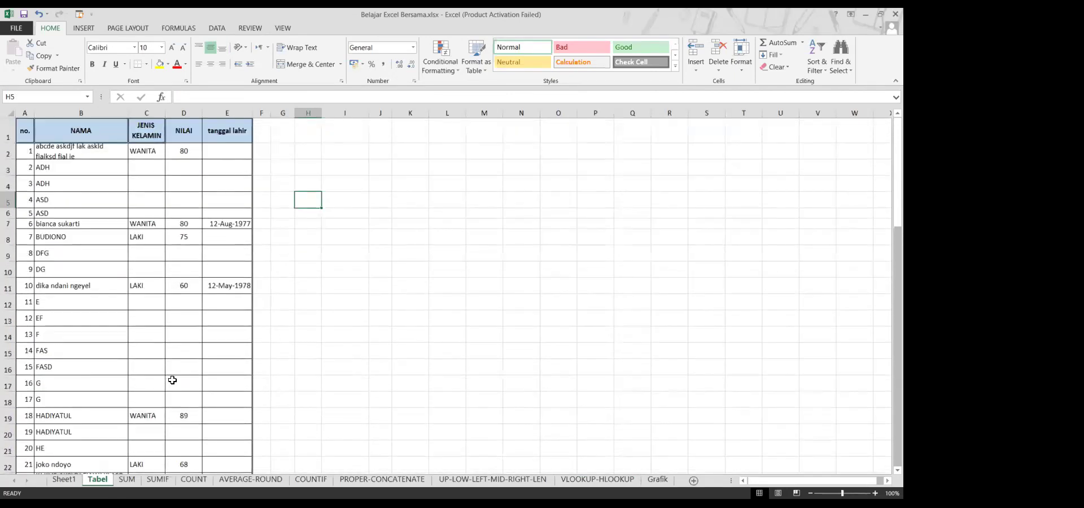
{"action": "scroll", "coordinate": [251, 409], "scroll_direction": "down", "scroll_amount": 1}
{"action": "scroll", "coordinate": [251, 408], "scroll_direction": "up", "scroll_amount": 1}
{"action": "scroll", "coordinate": [171, 339], "scroll_direction": "down", "scroll_amount": 6}
{"action": "scroll", "coordinate": [171, 340], "scroll_direction": "up", "scroll_amount": 4}
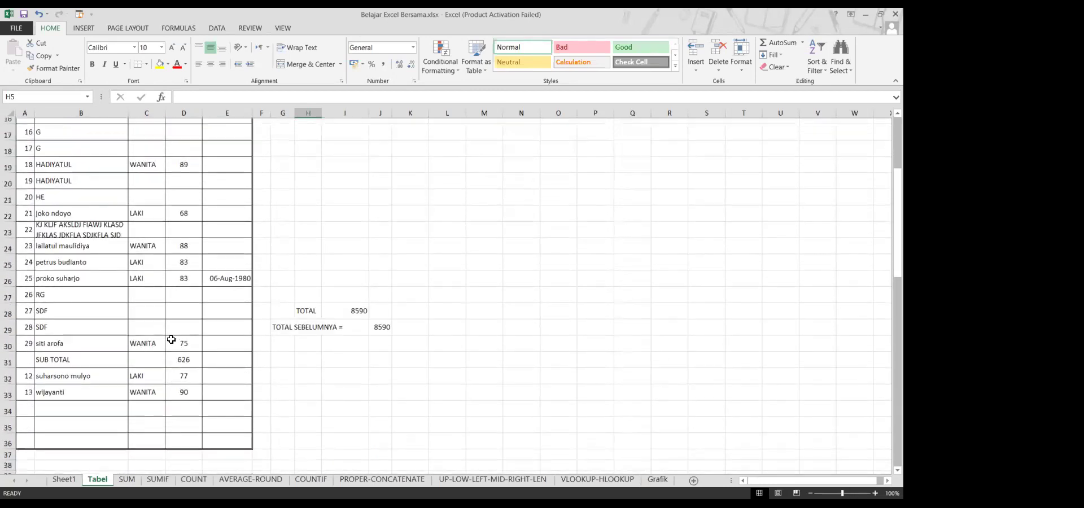
{"action": "scroll", "coordinate": [171, 340], "scroll_direction": "up", "scroll_amount": 2}
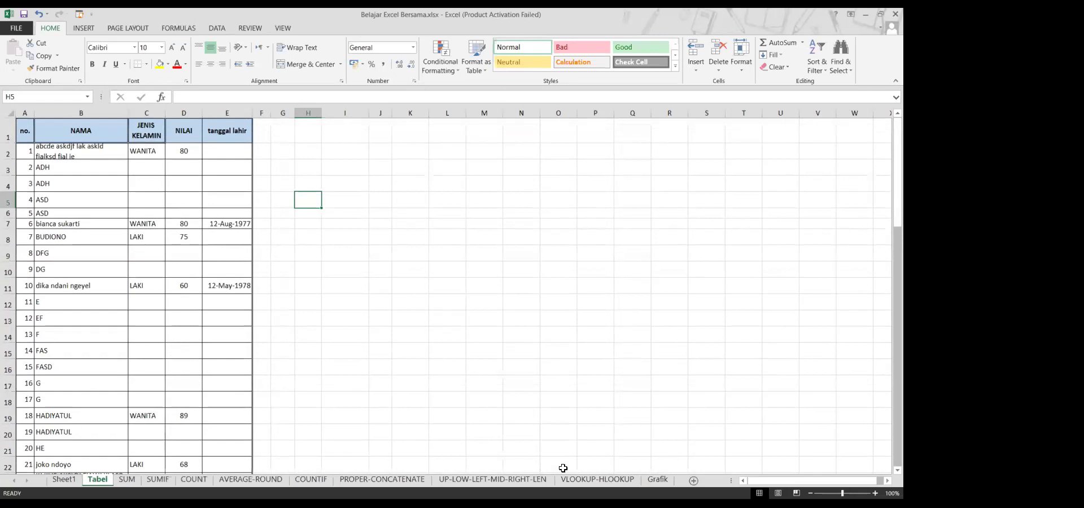
Pass through VLOOKUP-HLOOKUP and PROPER-CONCATENATE to the COUNTIF sheet's LAKI and WANITA counts
{"action": "left_click", "coordinate": [602, 479]}
{"action": "left_click", "coordinate": [368, 479]}
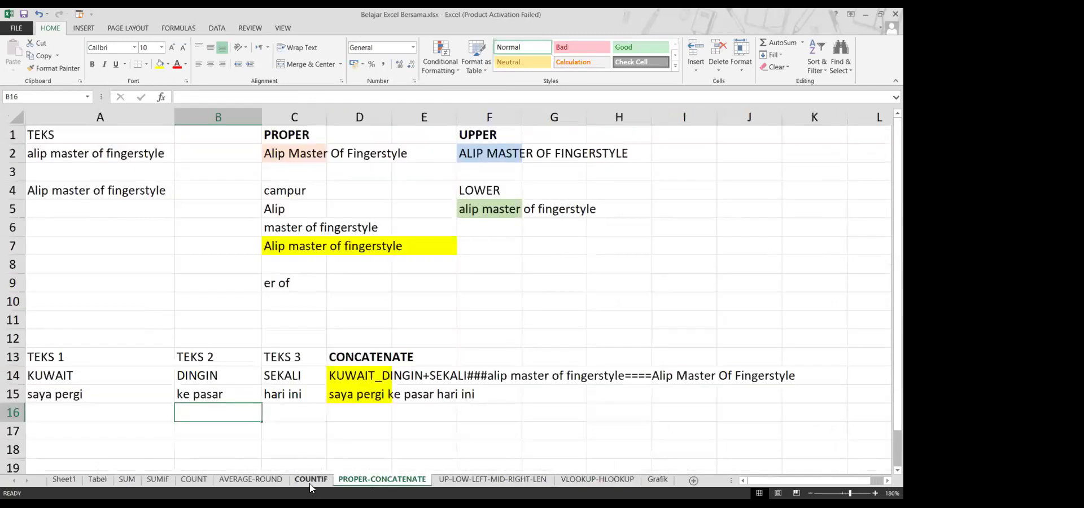
{"action": "left_click", "coordinate": [311, 483]}
{"action": "scroll", "coordinate": [128, 293], "scroll_direction": "down", "scroll_amount": 2}
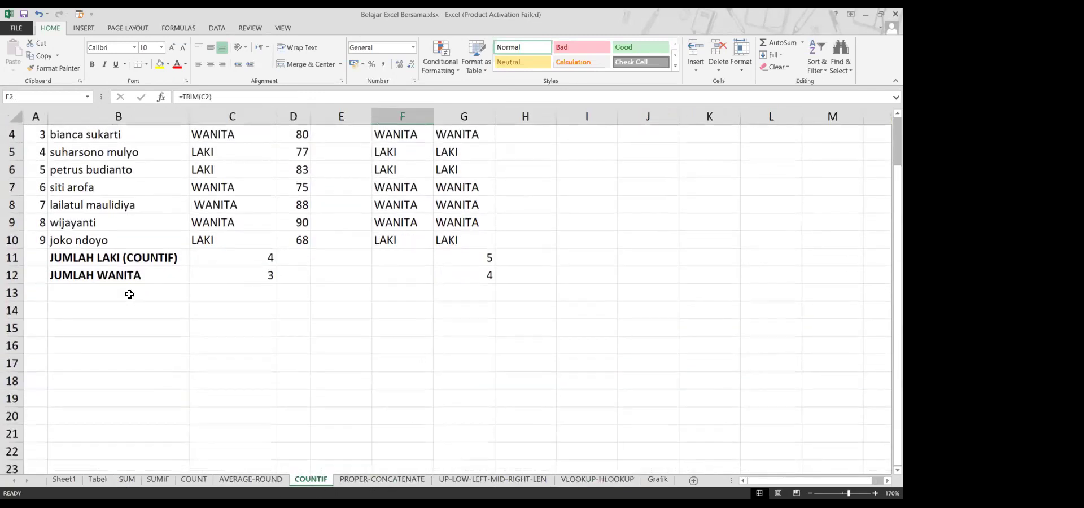
{"action": "scroll", "coordinate": [129, 295], "scroll_direction": "up", "scroll_amount": 2}
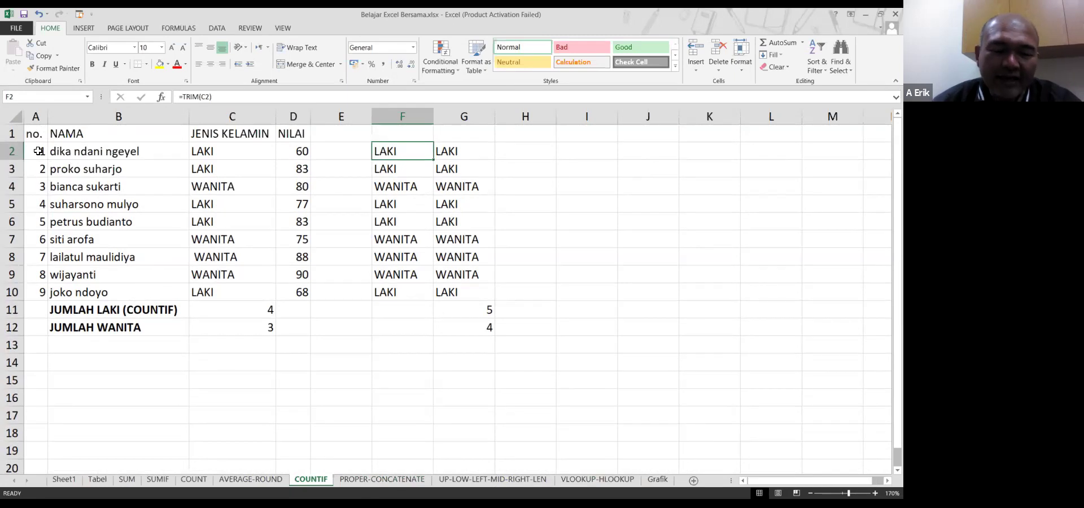
Switch to the Tabel sheet and select the whole header row 1
{"action": "left_click", "coordinate": [97, 479]}
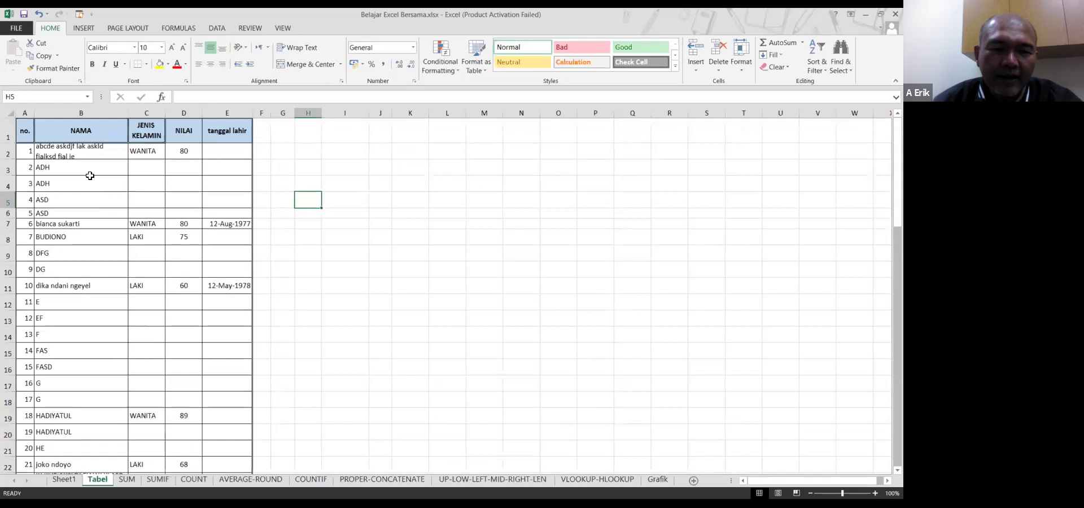
{"action": "scroll", "coordinate": [87, 176], "scroll_direction": "down", "scroll_amount": 6}
{"action": "scroll", "coordinate": [85, 176], "scroll_direction": "up", "scroll_amount": 6}
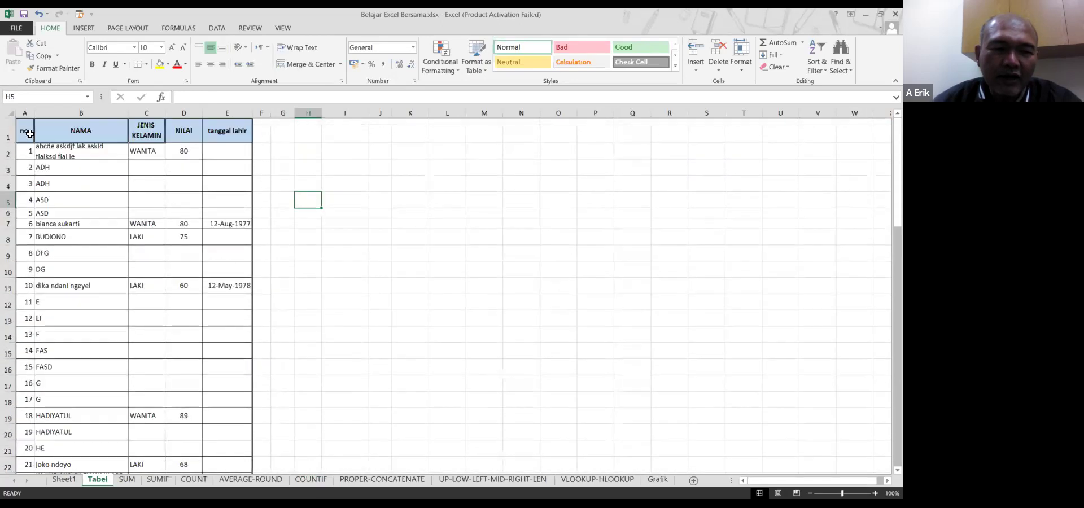
{"action": "left_click", "coordinate": [9, 123]}
{"action": "scroll", "coordinate": [61, 189], "scroll_direction": "down", "scroll_amount": 3}
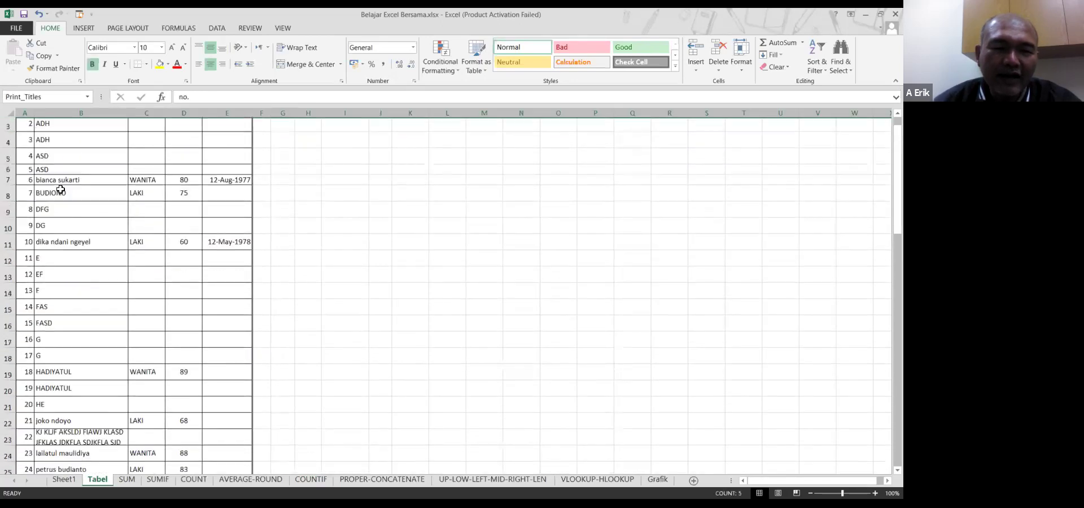
{"action": "scroll", "coordinate": [61, 189], "scroll_direction": "down", "scroll_amount": 2}
{"action": "scroll", "coordinate": [59, 191], "scroll_direction": "down", "scroll_amount": 4}
{"action": "scroll", "coordinate": [59, 192], "scroll_direction": "up", "scroll_amount": 9}
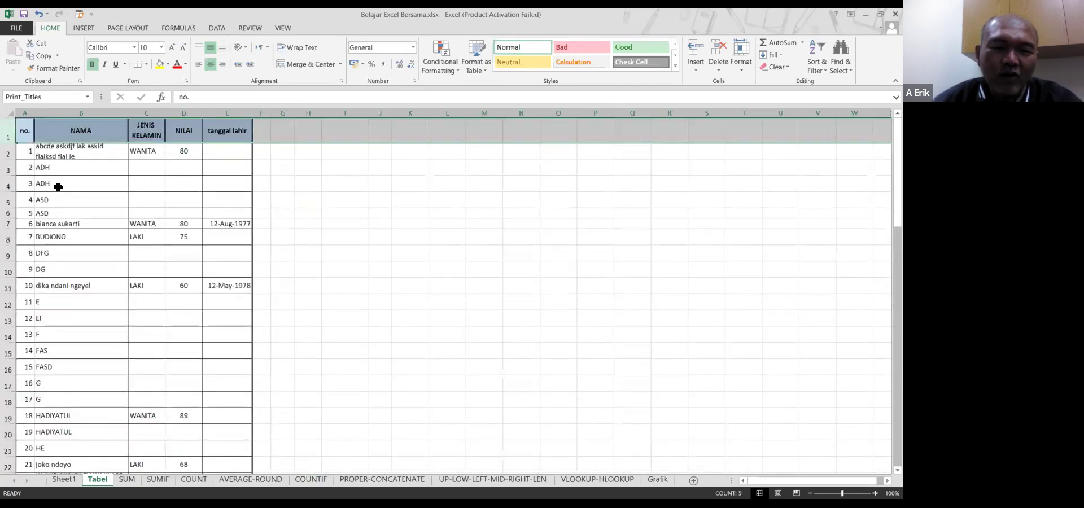
Select row 1's header cells, then settle on cell A2 just below the header
{"action": "left_click", "coordinate": [46, 154]}
{"action": "left_click_drag", "start_coordinate": [25, 130], "coordinate": [240, 127]}
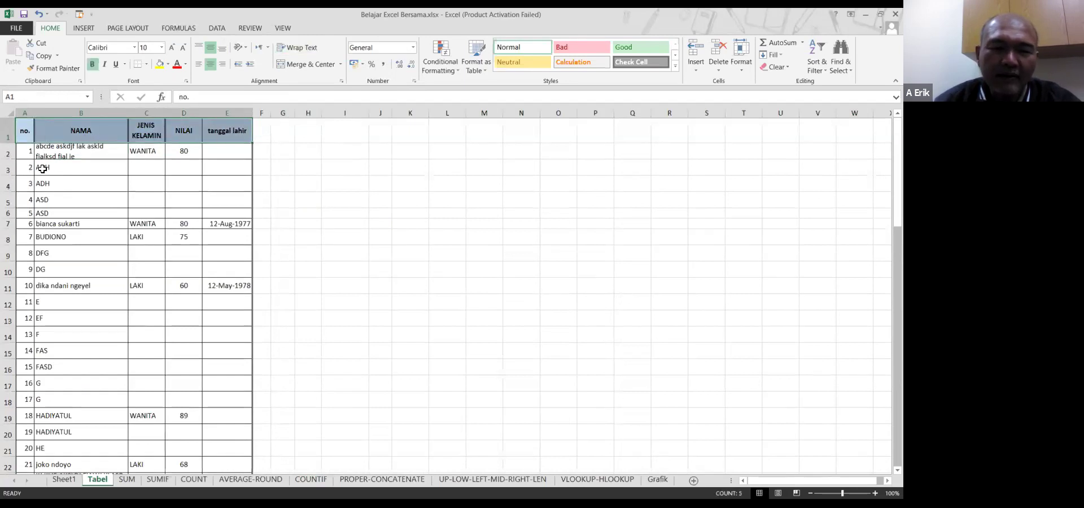
{"action": "left_click", "coordinate": [61, 158]}
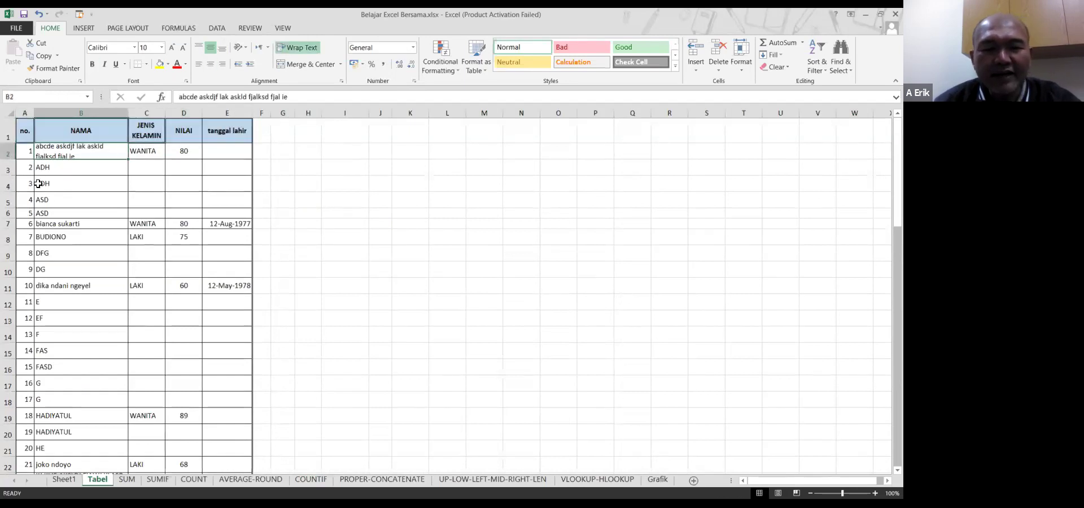
{"action": "left_click", "coordinate": [28, 152]}
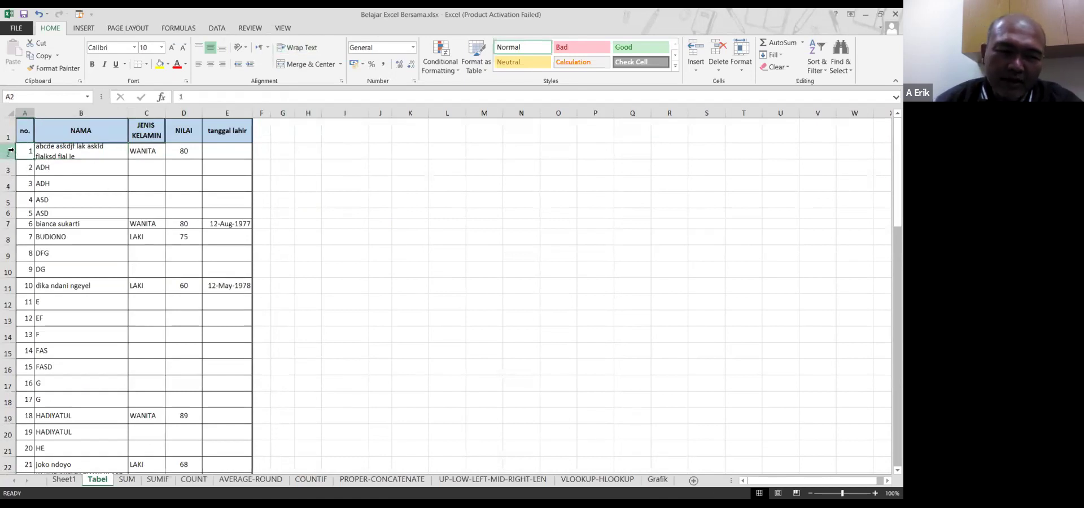
{"action": "left_click", "coordinate": [9, 150]}
{"action": "left_click", "coordinate": [24, 151]}
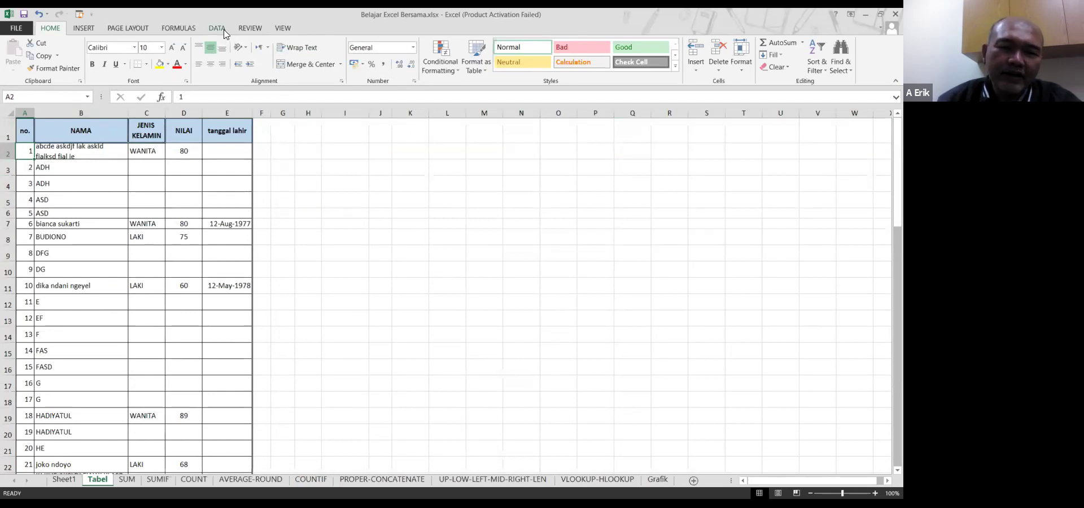
Freeze the panes above cell A2 using View > Freeze Panes
{"action": "left_click", "coordinate": [270, 30]}
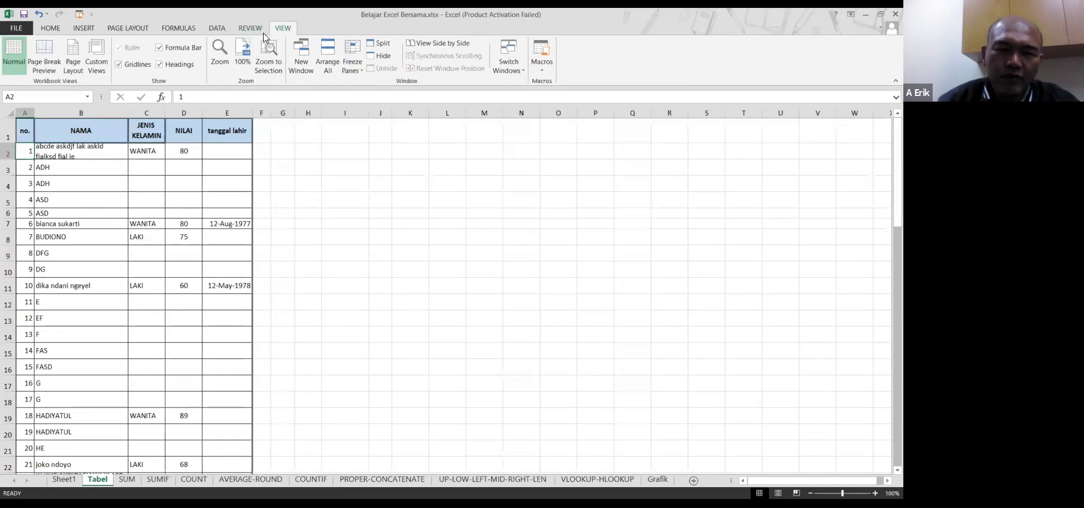
{"action": "left_click", "coordinate": [248, 28]}
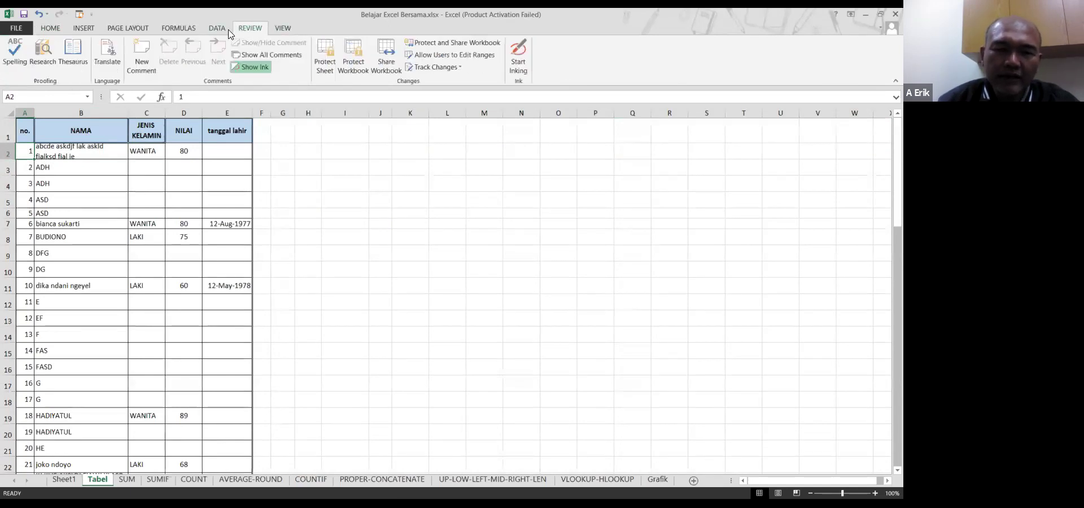
{"action": "left_click", "coordinate": [228, 34]}
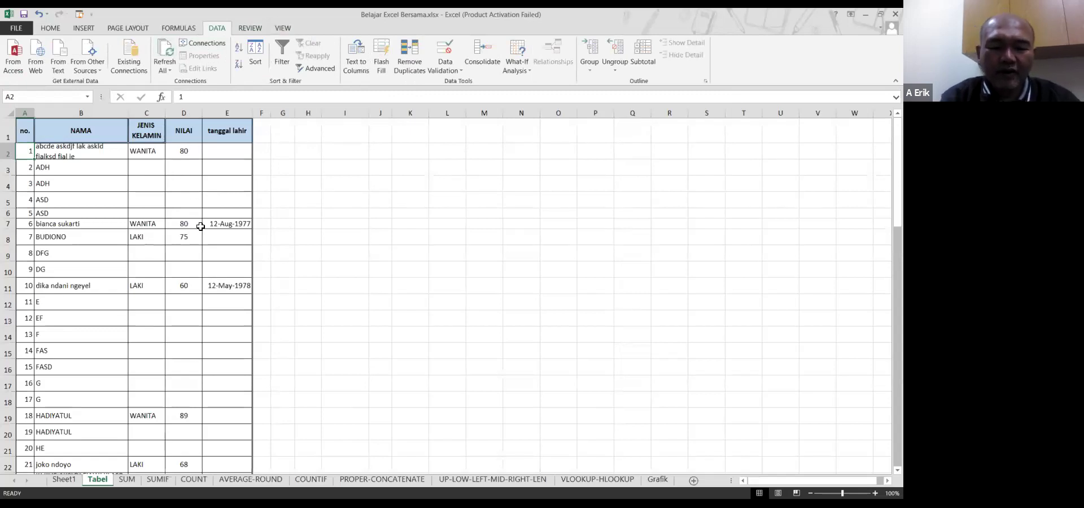
{"action": "key", "text": "alt+w"}
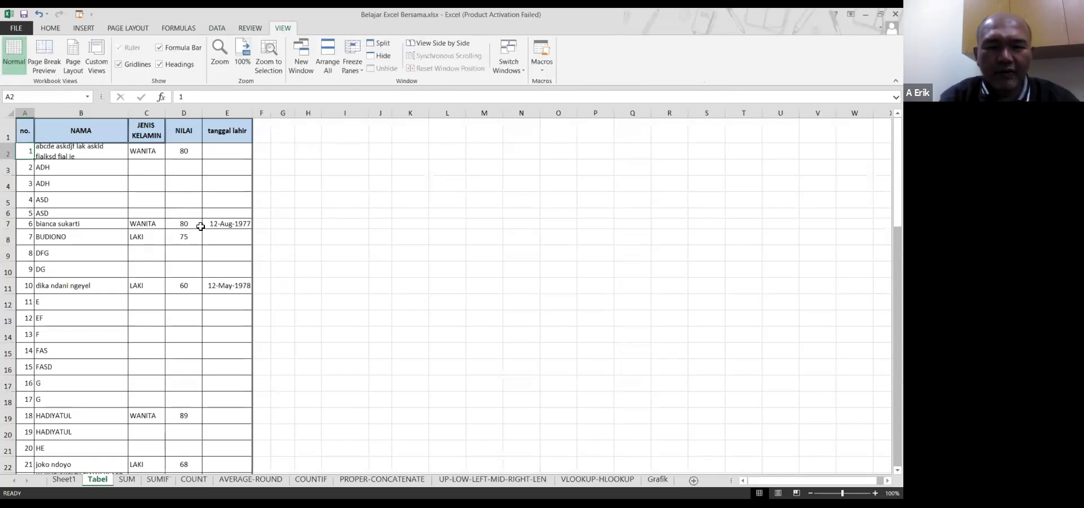
{"action": "key", "text": "f"}
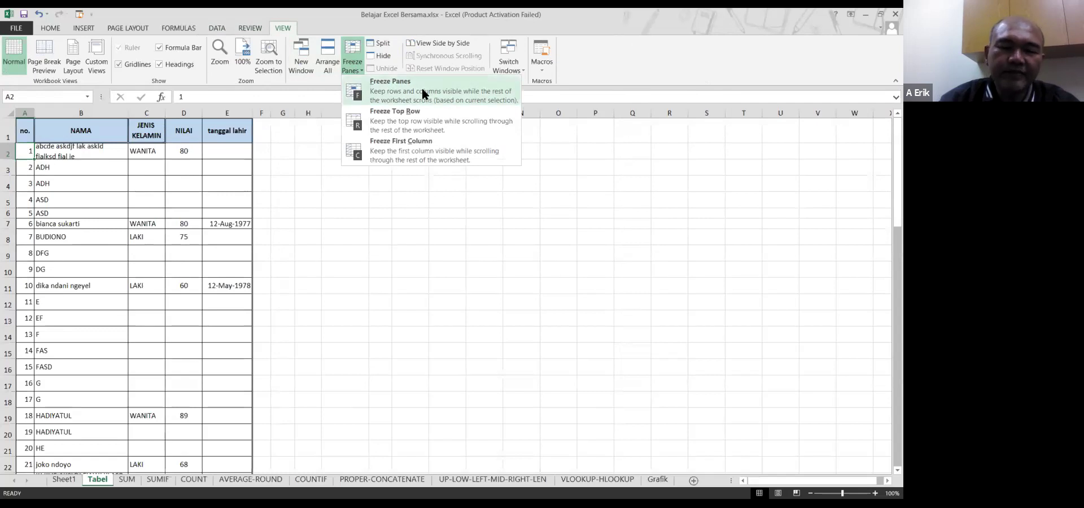
{"action": "left_click", "coordinate": [224, 164]}
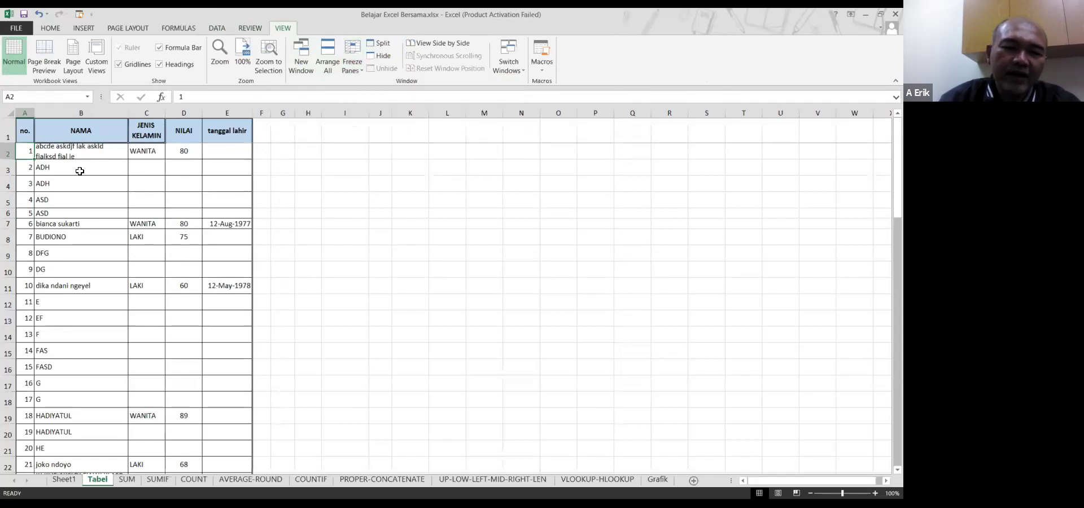
Scroll the data and select cells E11, E13, I10, N7 to confirm row 1 stays visible
{"action": "scroll", "coordinate": [82, 169], "scroll_direction": "down", "scroll_amount": 5}
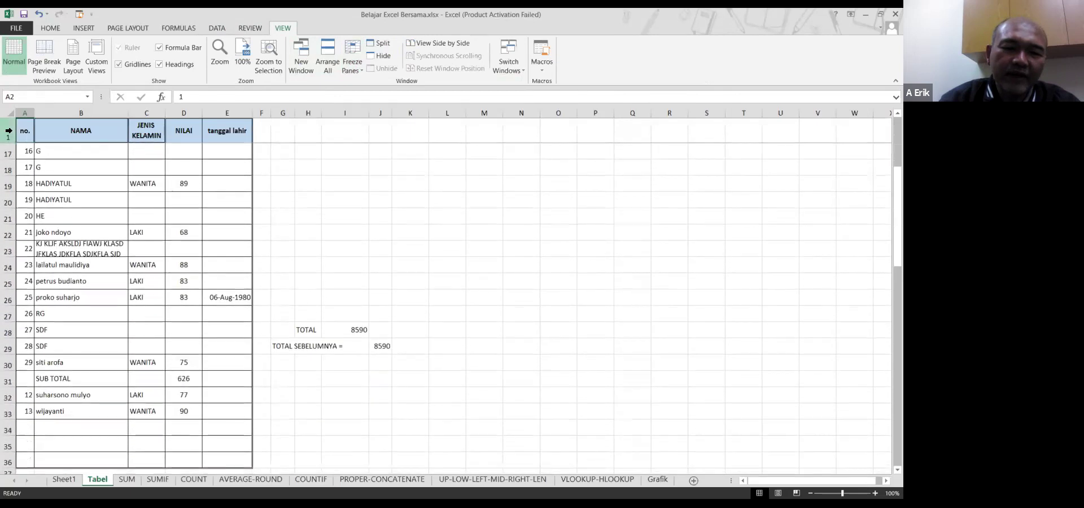
{"action": "scroll", "coordinate": [42, 175], "scroll_direction": "down", "scroll_amount": 5}
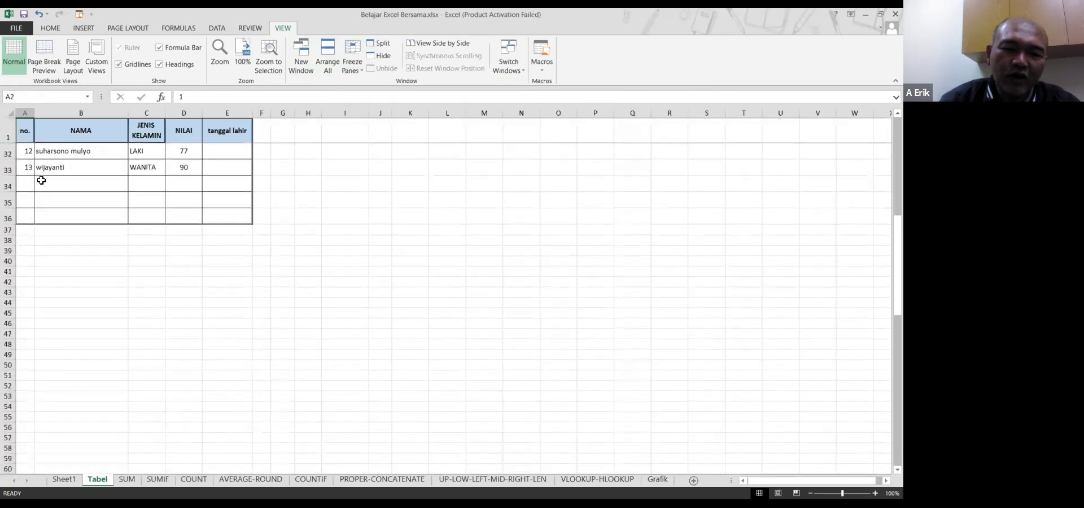
{"action": "scroll", "coordinate": [41, 180], "scroll_direction": "down", "scroll_amount": 3}
{"action": "scroll", "coordinate": [41, 180], "scroll_direction": "up", "scroll_amount": 13}
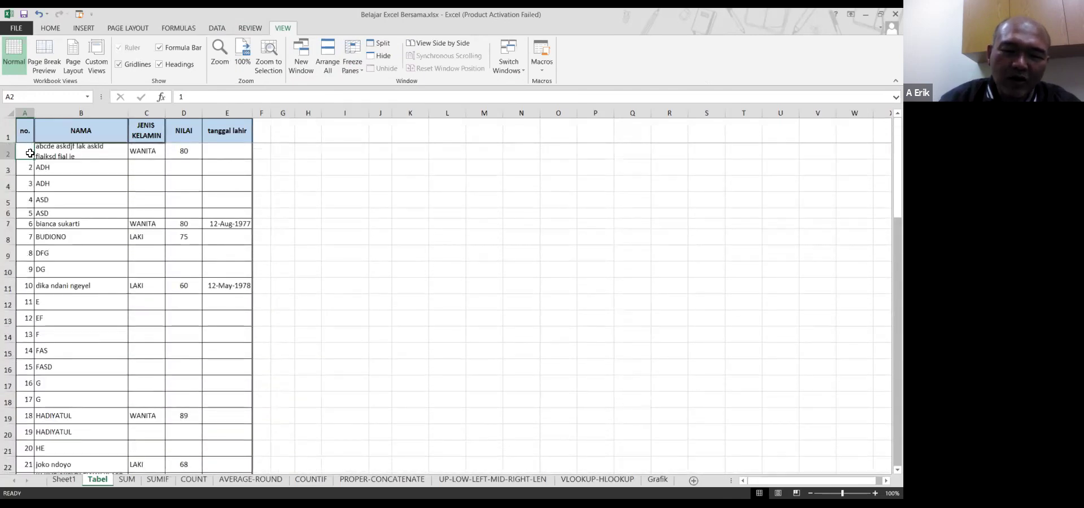
{"action": "left_click", "coordinate": [223, 281]}
{"action": "left_click", "coordinate": [229, 318]}
{"action": "left_click", "coordinate": [344, 270]}
{"action": "left_click", "coordinate": [501, 227]}
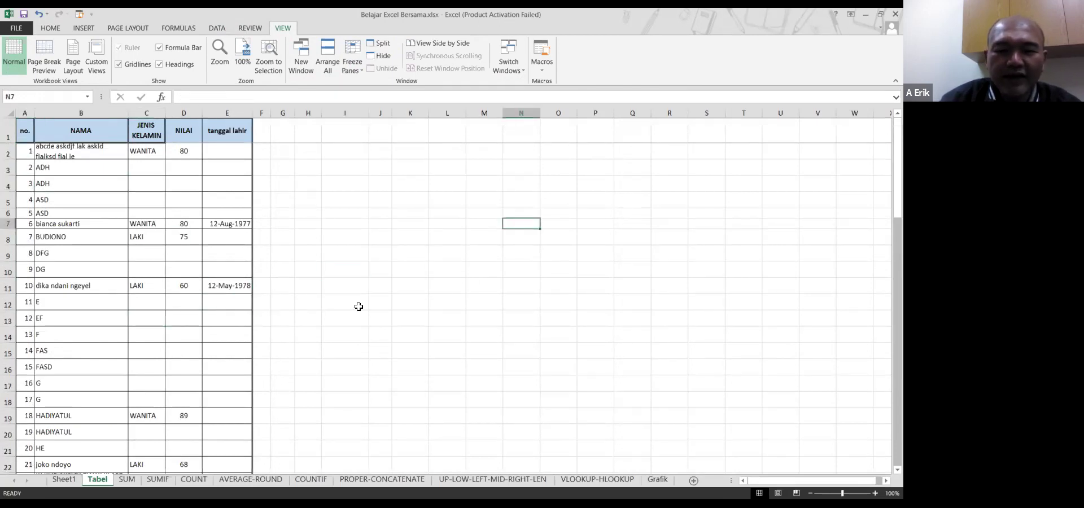
{"action": "scroll", "coordinate": [357, 297], "scroll_direction": "down", "scroll_amount": 1}
{"action": "scroll", "coordinate": [358, 298], "scroll_direction": "down", "scroll_amount": 2}
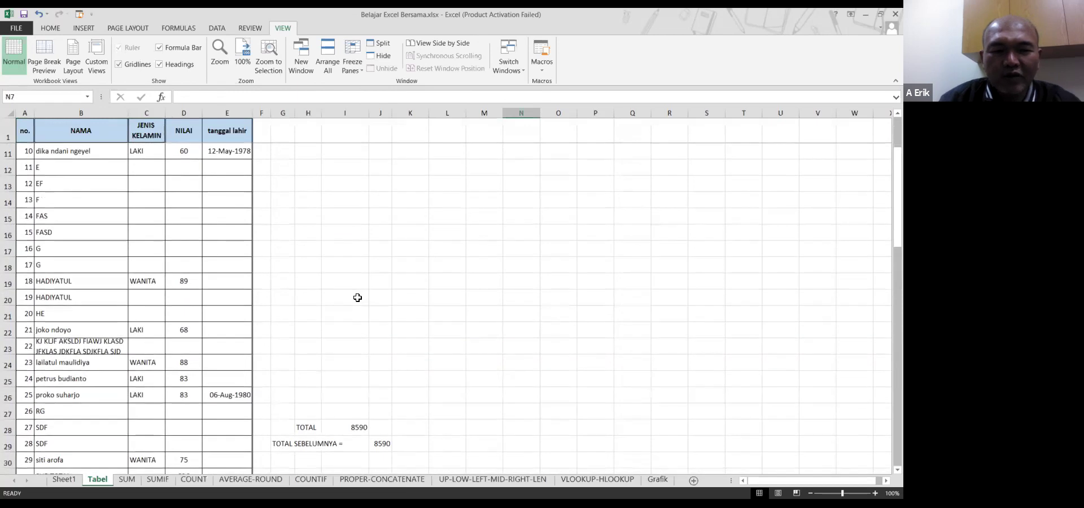
{"action": "scroll", "coordinate": [358, 297], "scroll_direction": "down", "scroll_amount": 2}
{"action": "scroll", "coordinate": [358, 294], "scroll_direction": "up", "scroll_amount": 5}
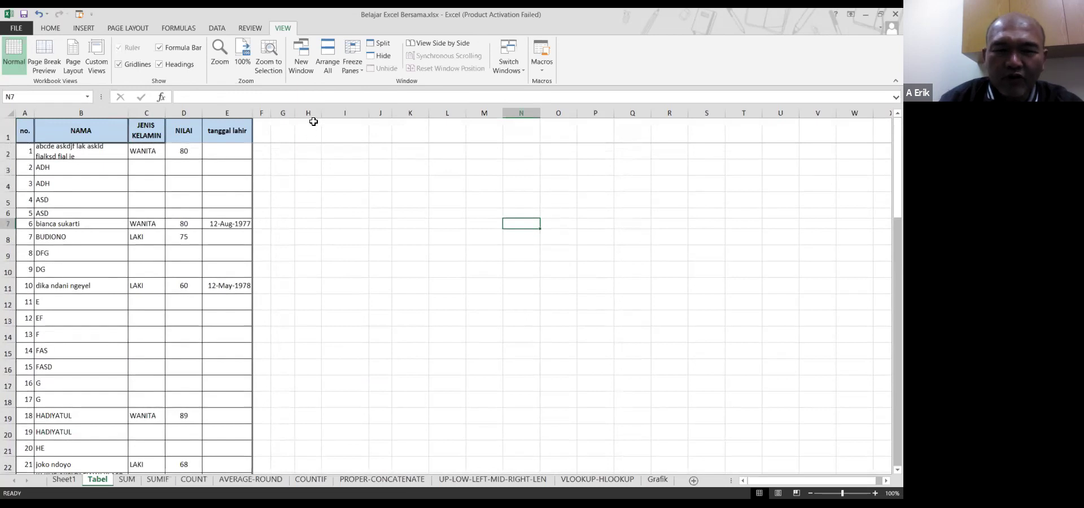
{"action": "left_click", "coordinate": [357, 66]}
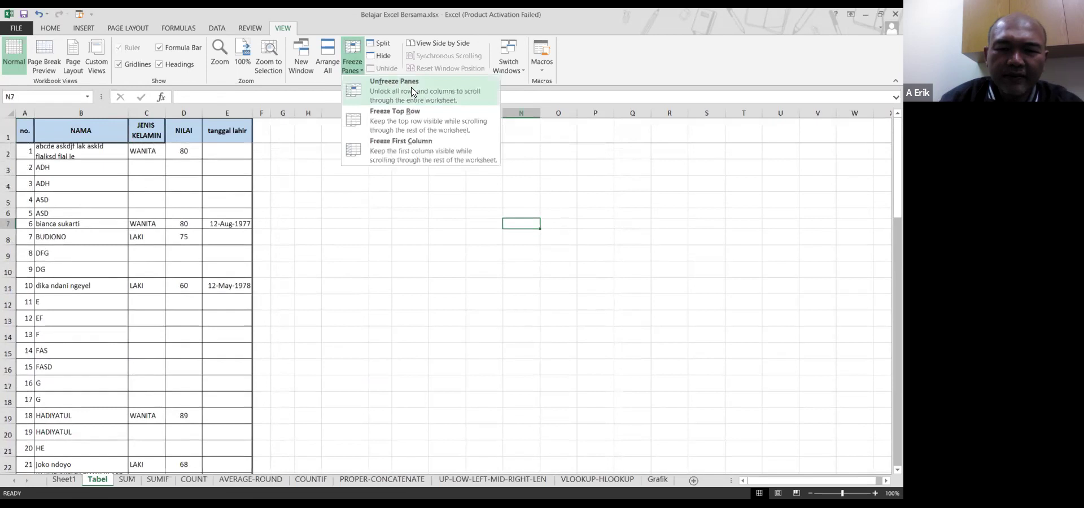
{"action": "left_click", "coordinate": [412, 90]}
{"action": "scroll", "coordinate": [300, 234], "scroll_direction": "down", "scroll_amount": 5}
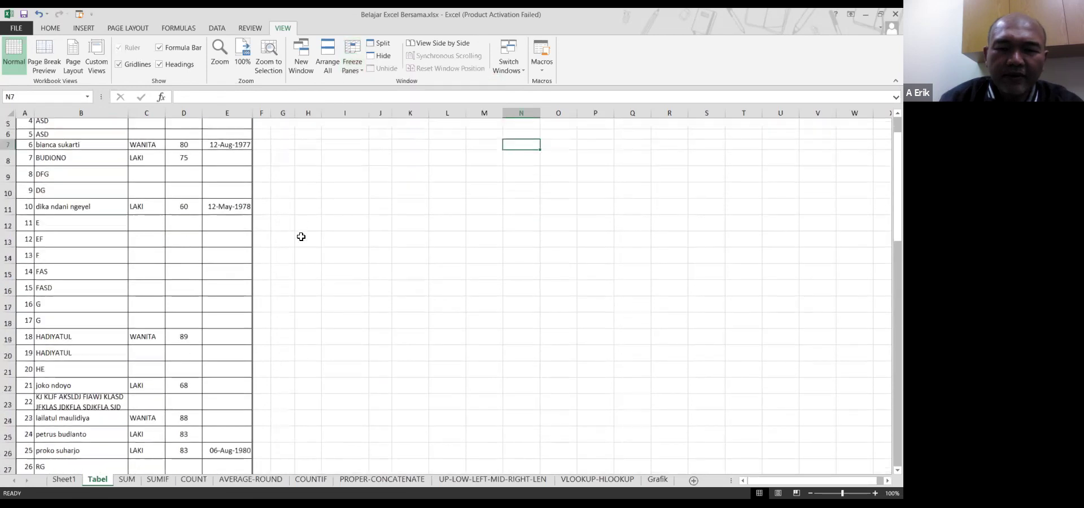
{"action": "scroll", "coordinate": [300, 235], "scroll_direction": "up", "scroll_amount": 6}
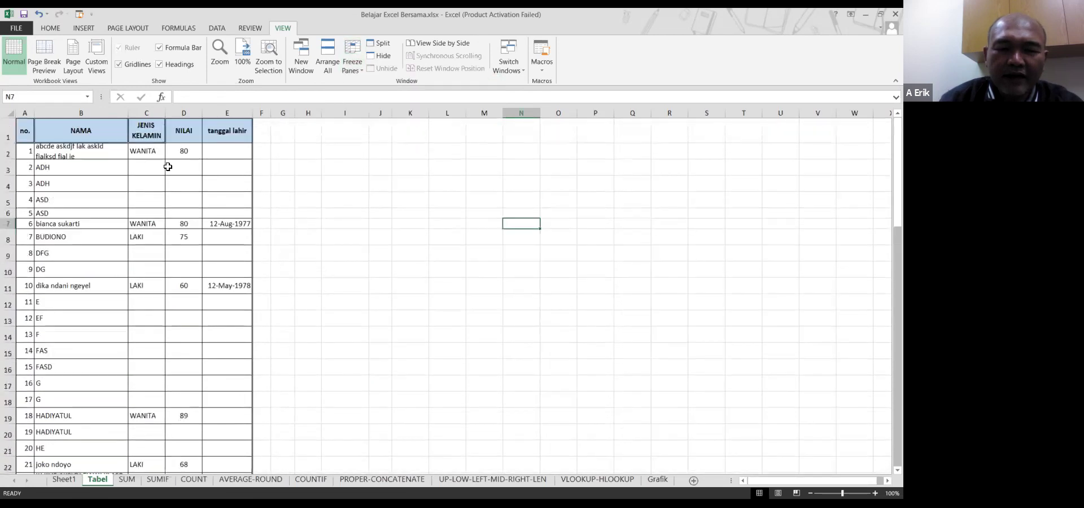
{"action": "left_click", "coordinate": [169, 153]}
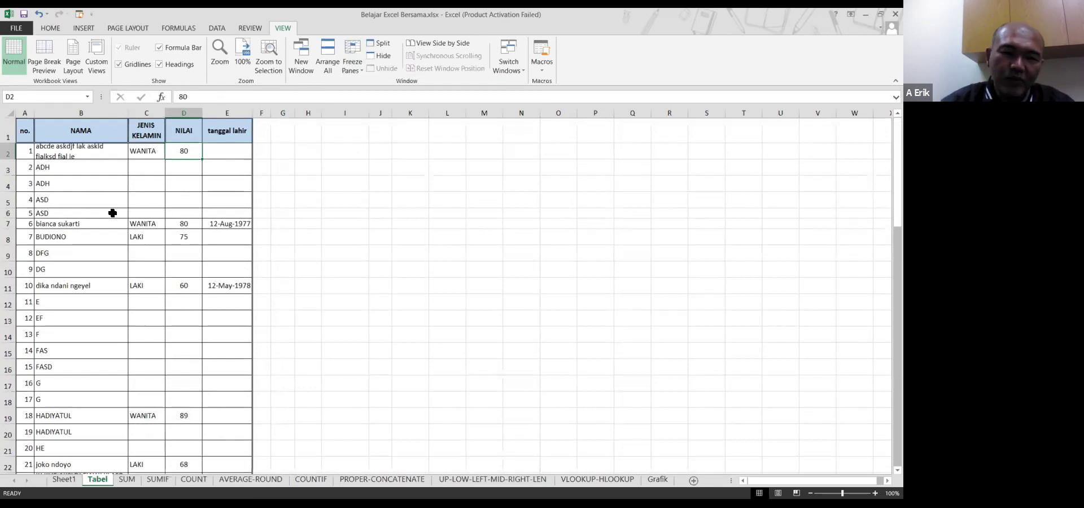
Confirm Page Setup's Rows to repeat at top is $1:$1, then open Print Preview
{"action": "left_click", "coordinate": [141, 31]}
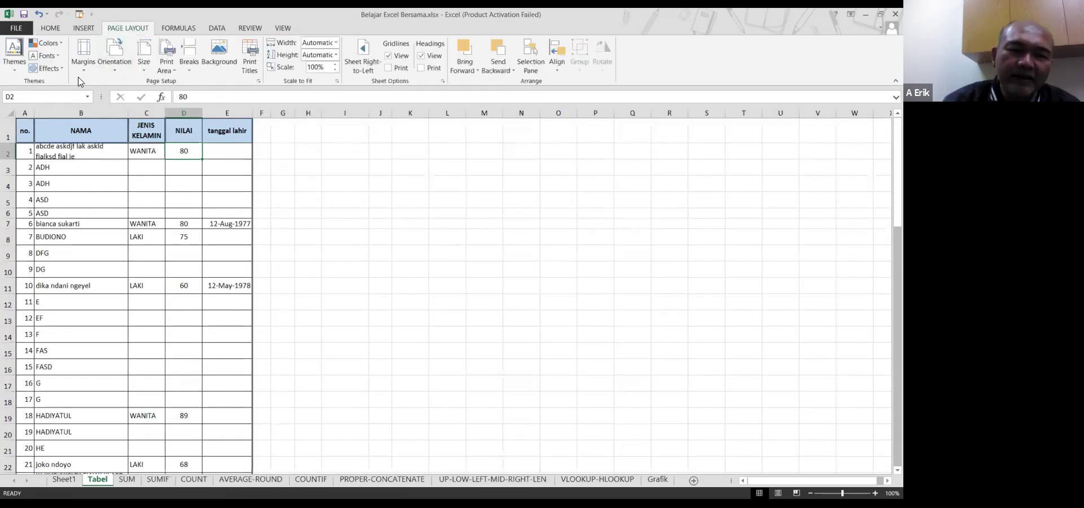
{"action": "left_click", "coordinate": [114, 275]}
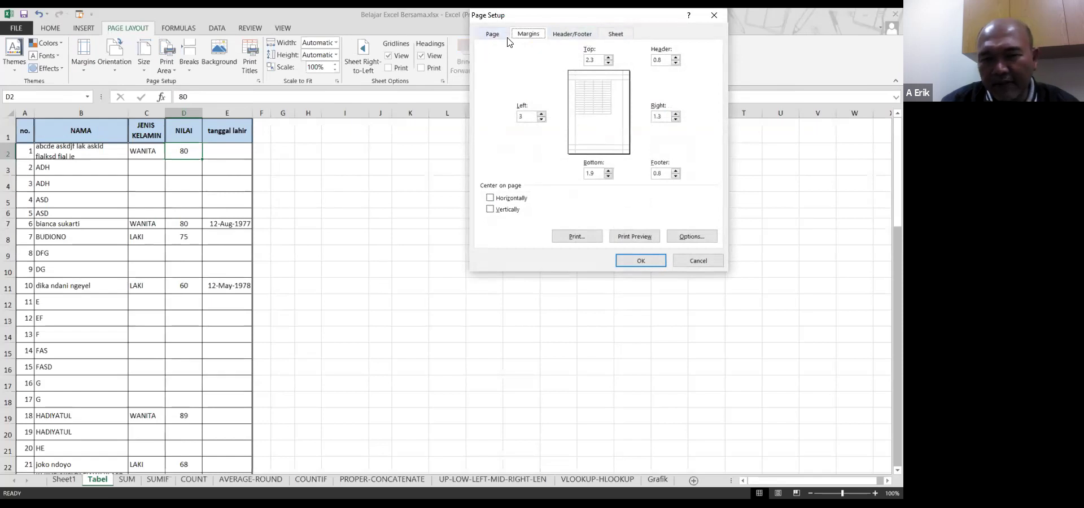
{"action": "left_click", "coordinate": [620, 35]}
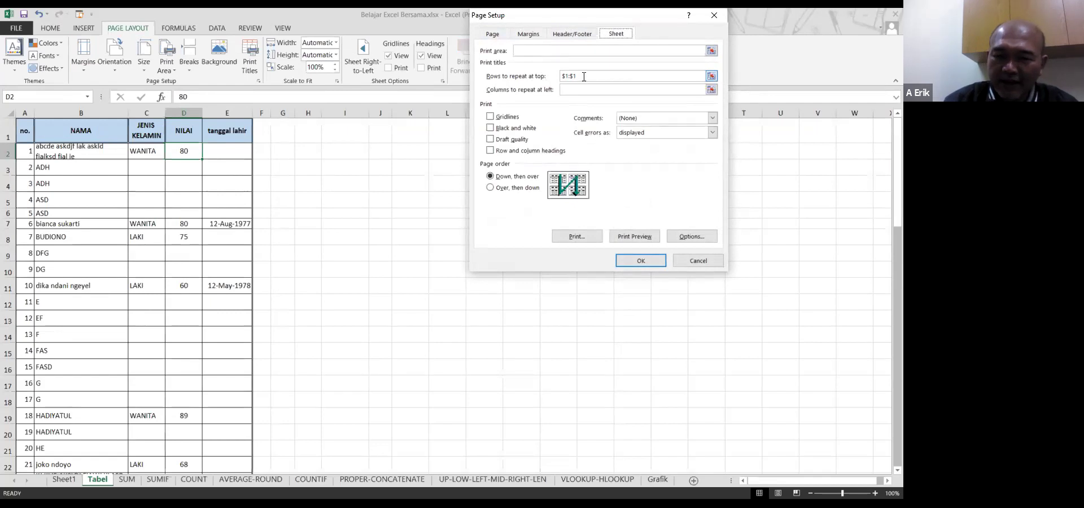
{"action": "left_click", "coordinate": [584, 77]}
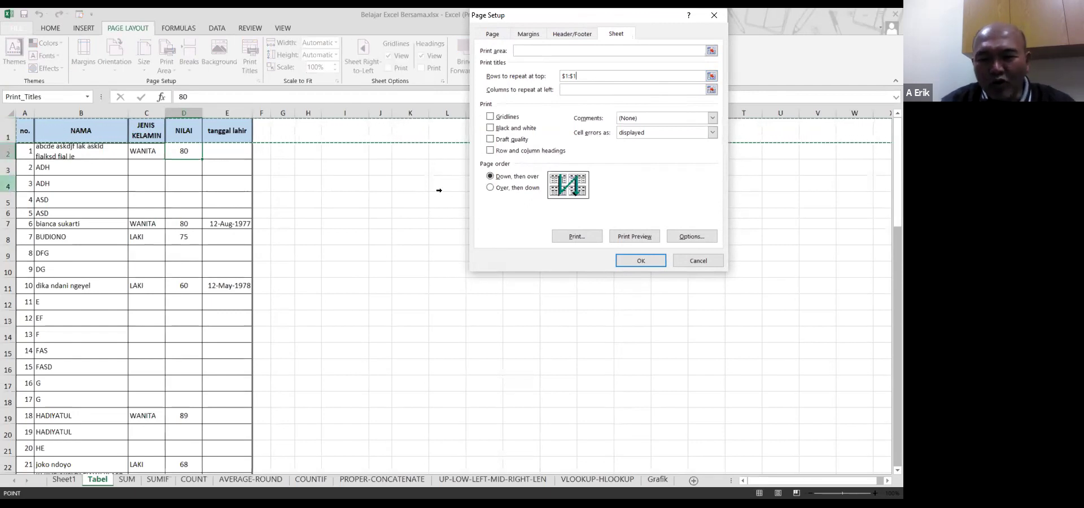
{"action": "left_click", "coordinate": [634, 237]}
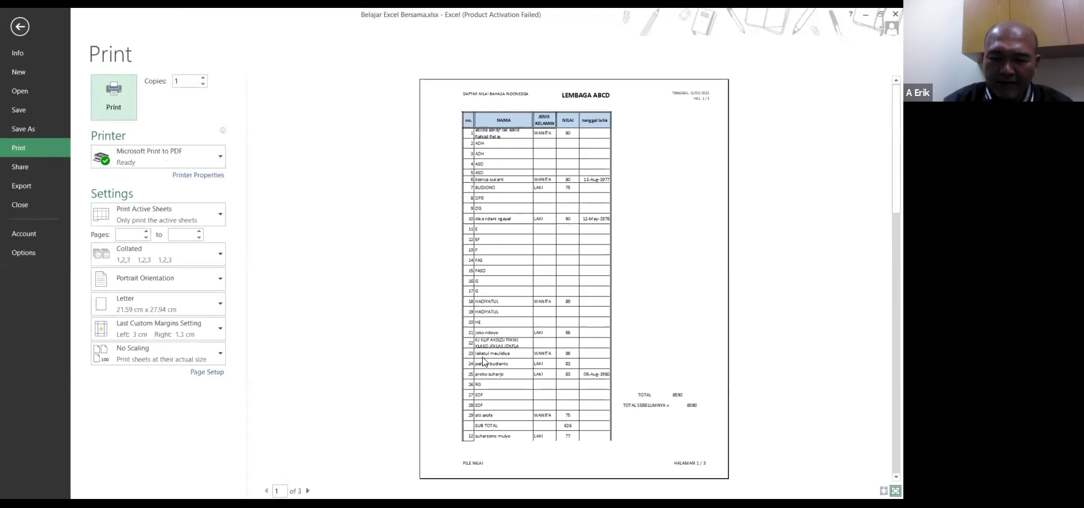
View preview pages 2 and 3 for the repeated header, then exit to the Tabel worksheet
{"action": "left_click", "coordinate": [308, 490]}
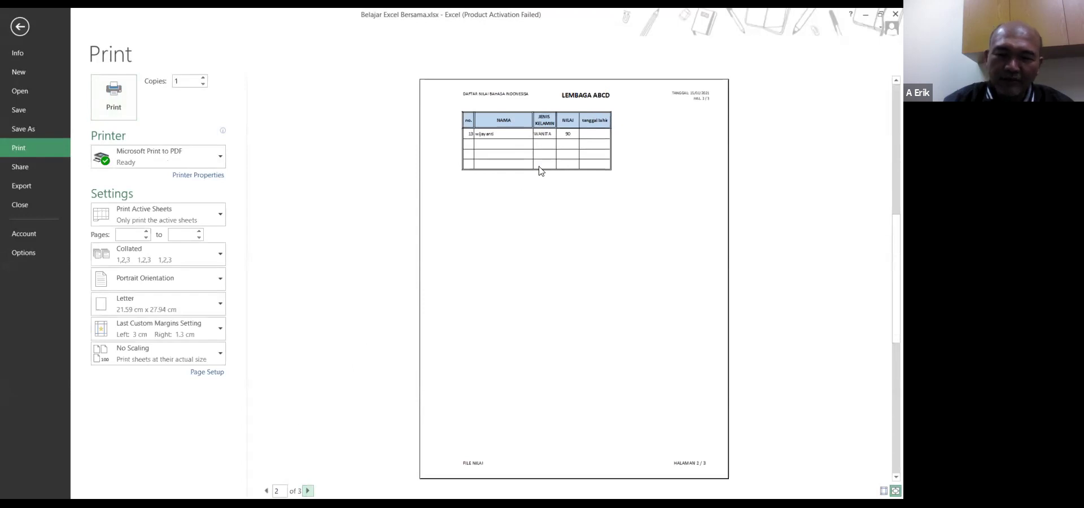
{"action": "scroll", "coordinate": [346, 477], "scroll_direction": "down", "scroll_amount": 1}
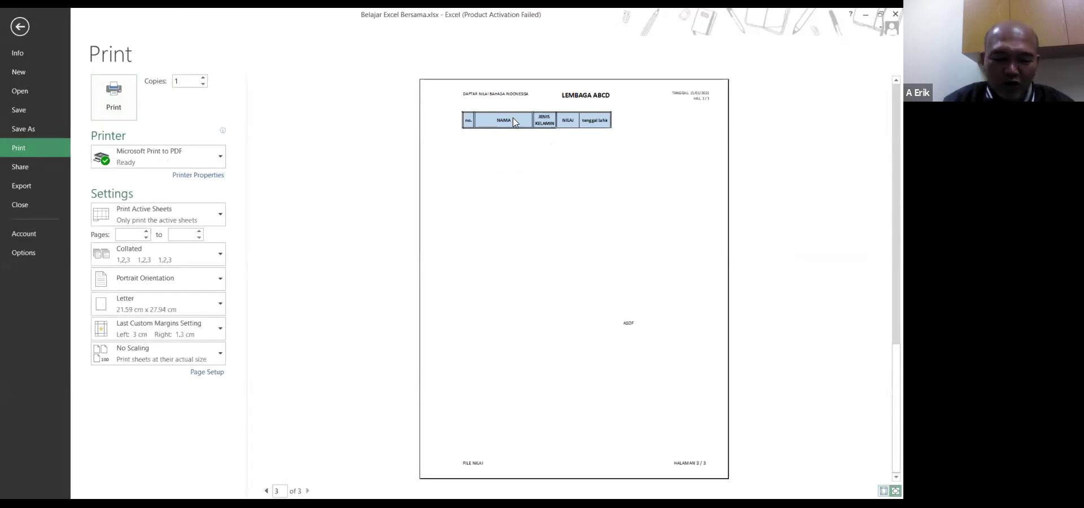
{"action": "key", "text": "Escape"}
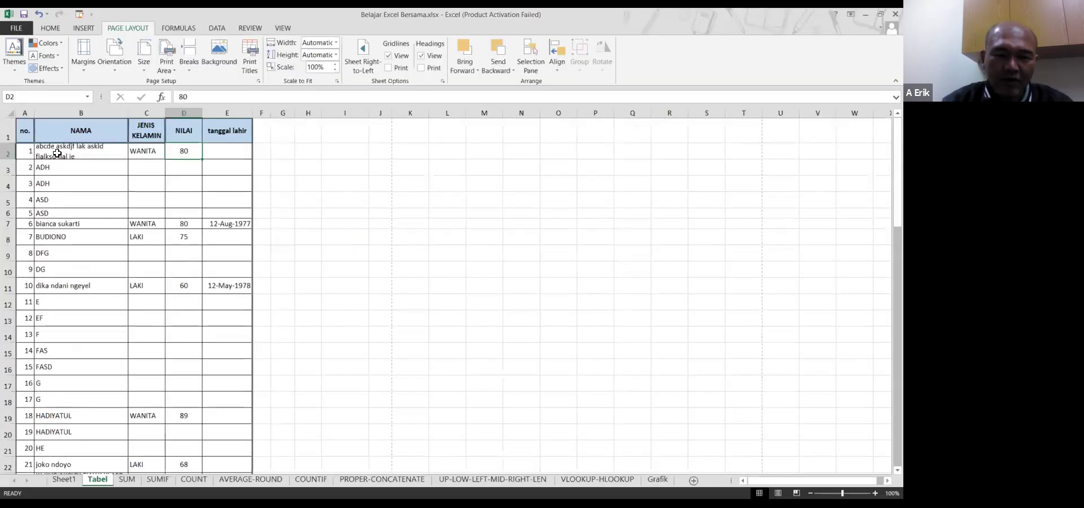
{"action": "left_click", "coordinate": [88, 69]}
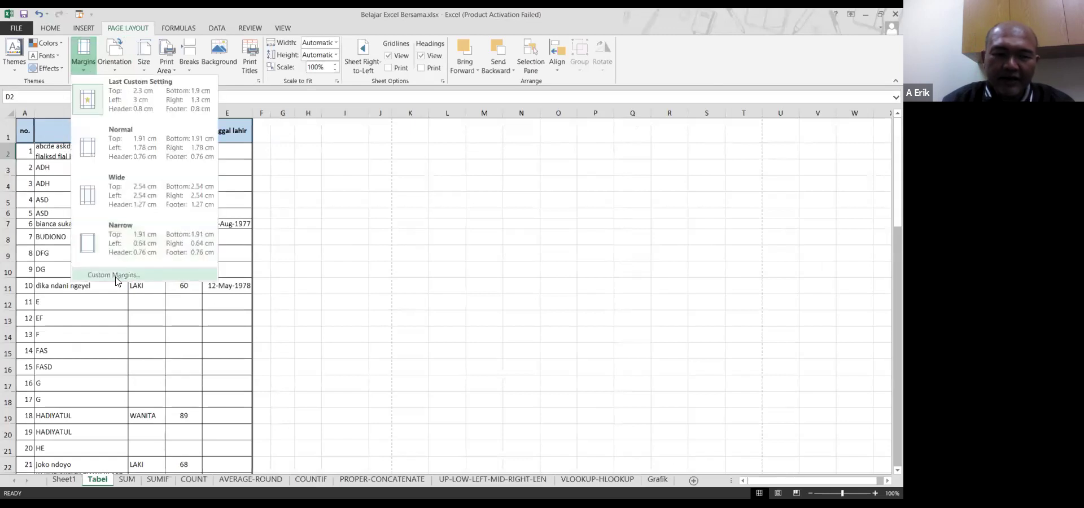
{"action": "left_click", "coordinate": [116, 278]}
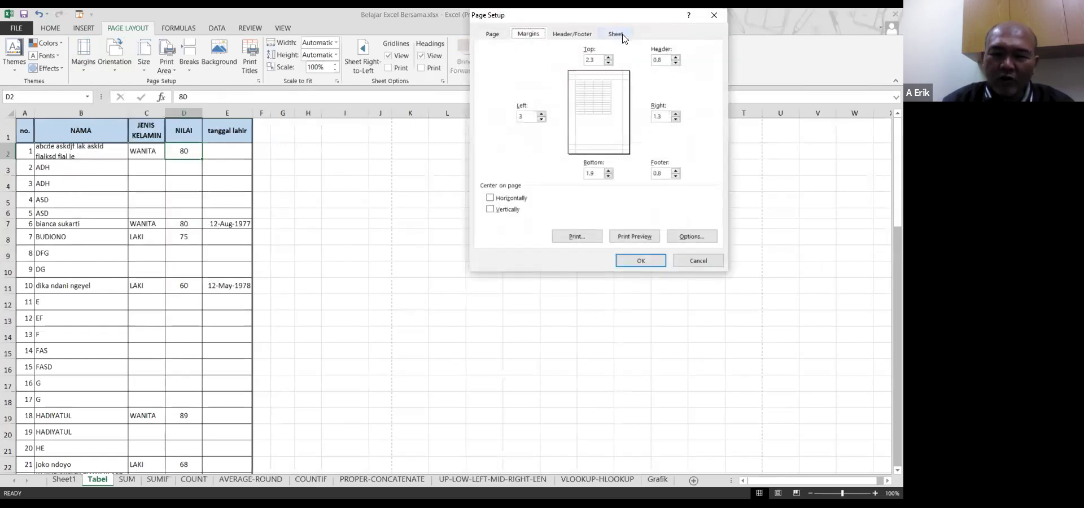
{"action": "left_click", "coordinate": [622, 38]}
{"action": "left_click_drag", "start_coordinate": [600, 75], "coordinate": [563, 75]}
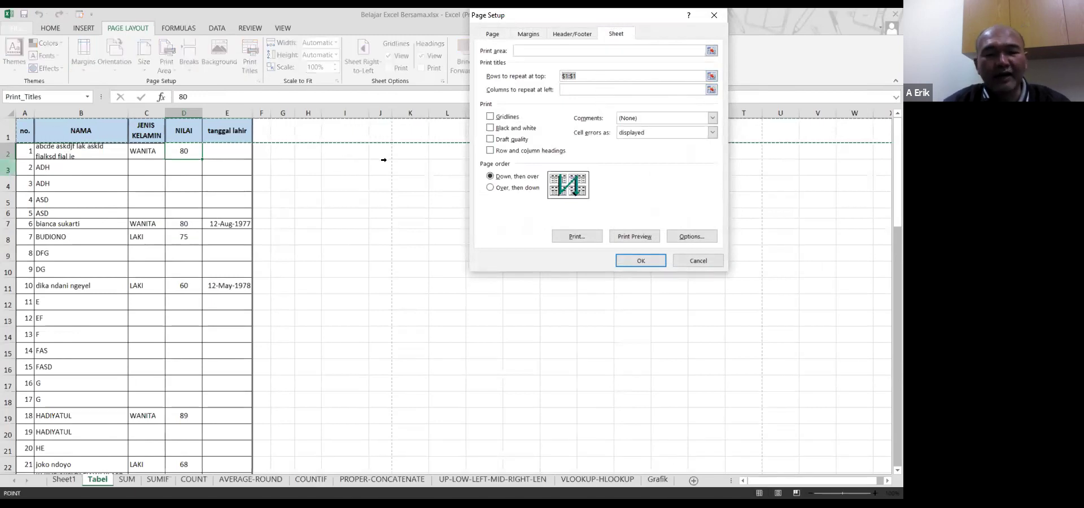
{"action": "left_click", "coordinate": [107, 272]}
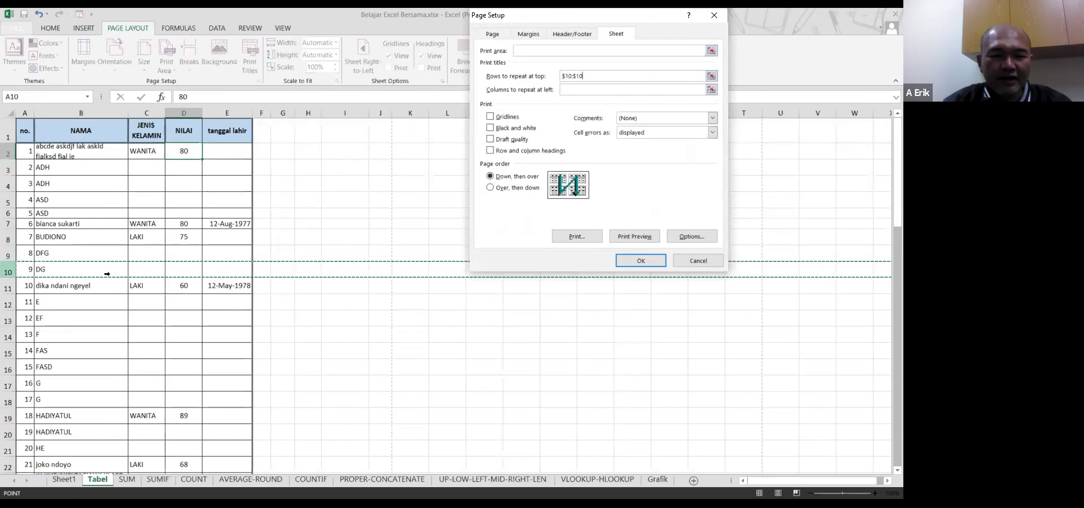
{"action": "key", "text": "Escape"}
{"action": "scroll", "coordinate": [104, 249], "scroll_direction": "down", "scroll_amount": 1}
{"action": "scroll", "coordinate": [104, 249], "scroll_direction": "up", "scroll_amount": 1}
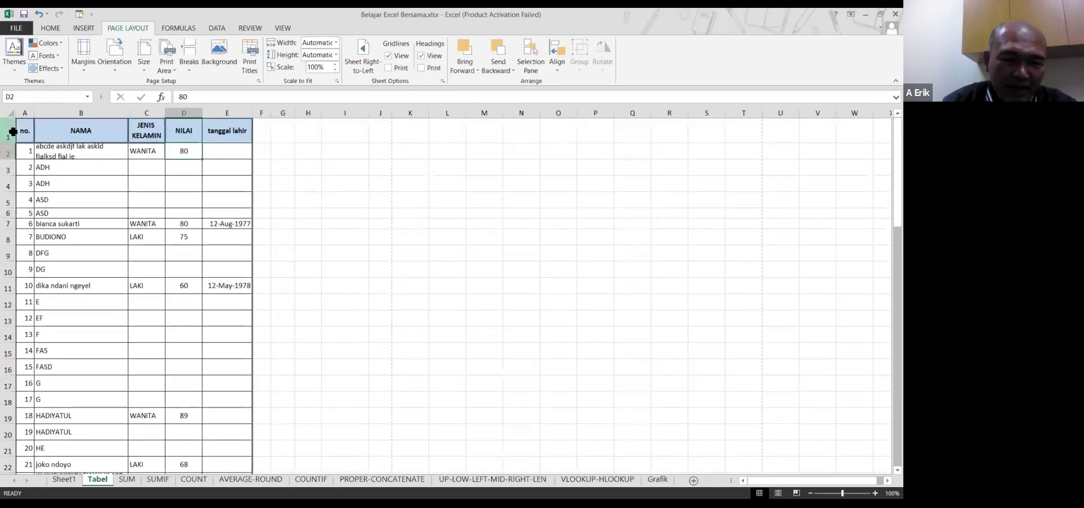
{"action": "left_click", "coordinate": [10, 132]}
{"action": "scroll", "coordinate": [58, 214], "scroll_direction": "down", "scroll_amount": 1}
{"action": "scroll", "coordinate": [59, 214], "scroll_direction": "down", "scroll_amount": 8}
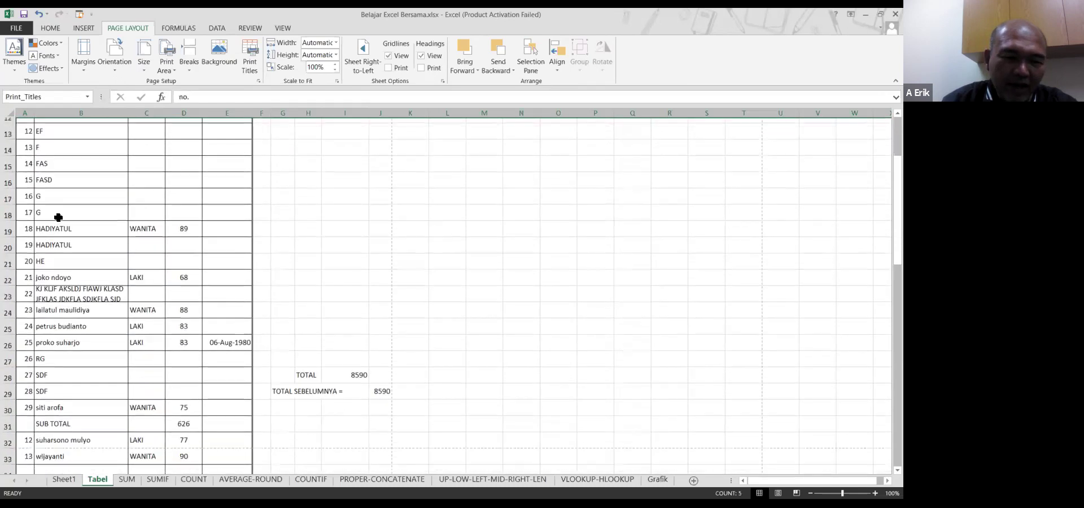
{"action": "scroll", "coordinate": [57, 222], "scroll_direction": "down", "scroll_amount": 10}
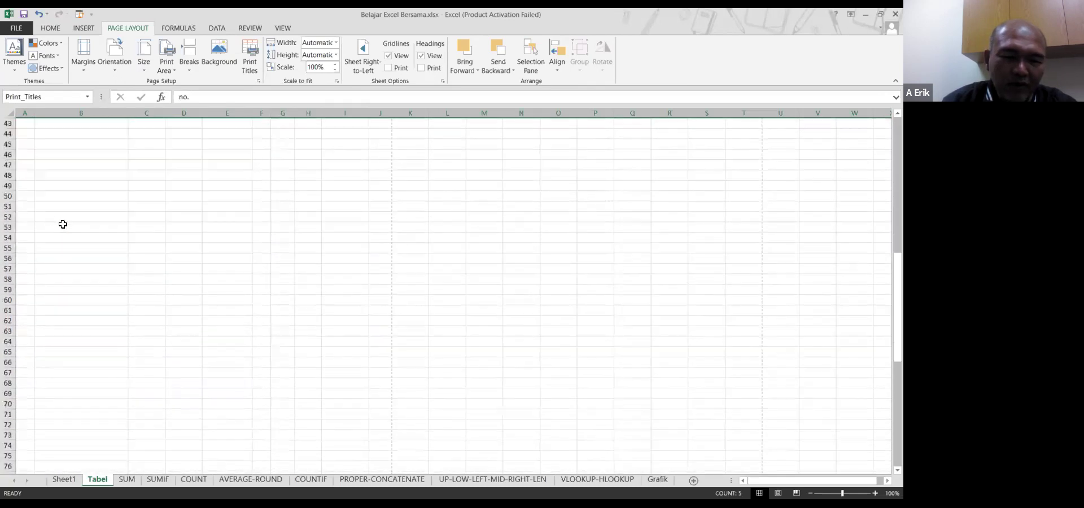
{"action": "scroll", "coordinate": [74, 229], "scroll_direction": "up", "scroll_amount": 18}
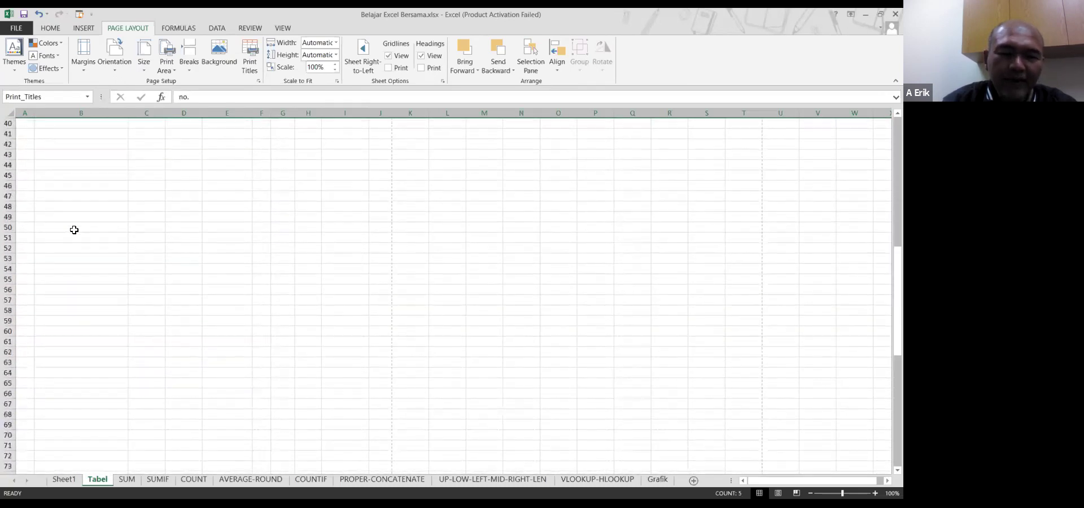
{"action": "scroll", "coordinate": [74, 230], "scroll_direction": "up", "scroll_amount": 1}
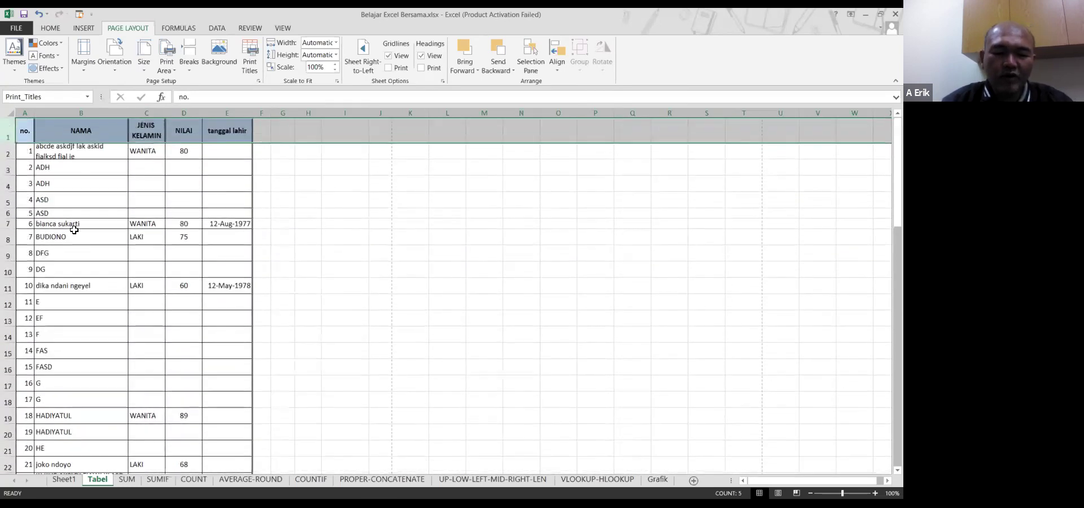
{"action": "left_click", "coordinate": [35, 148]}
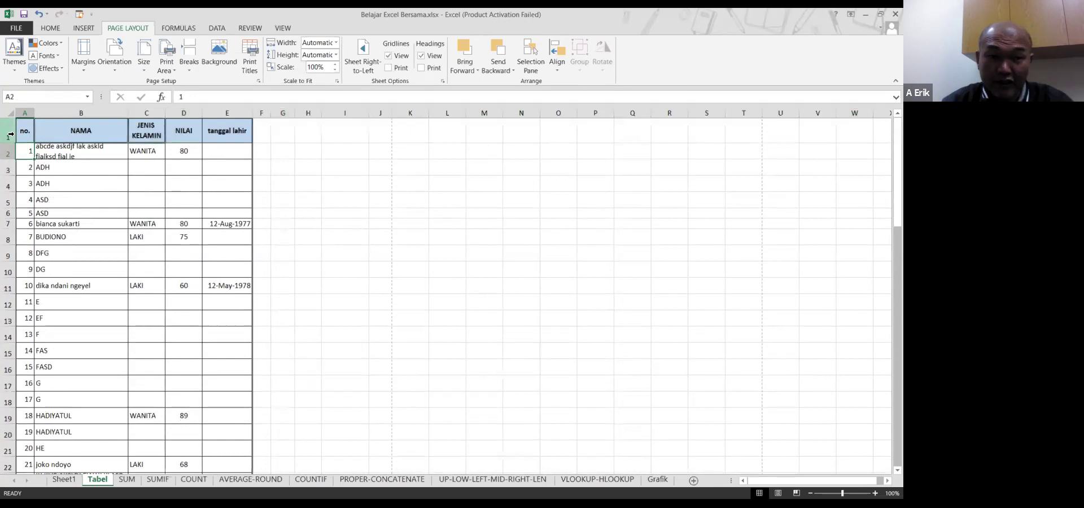
{"action": "left_click", "coordinate": [9, 134]}
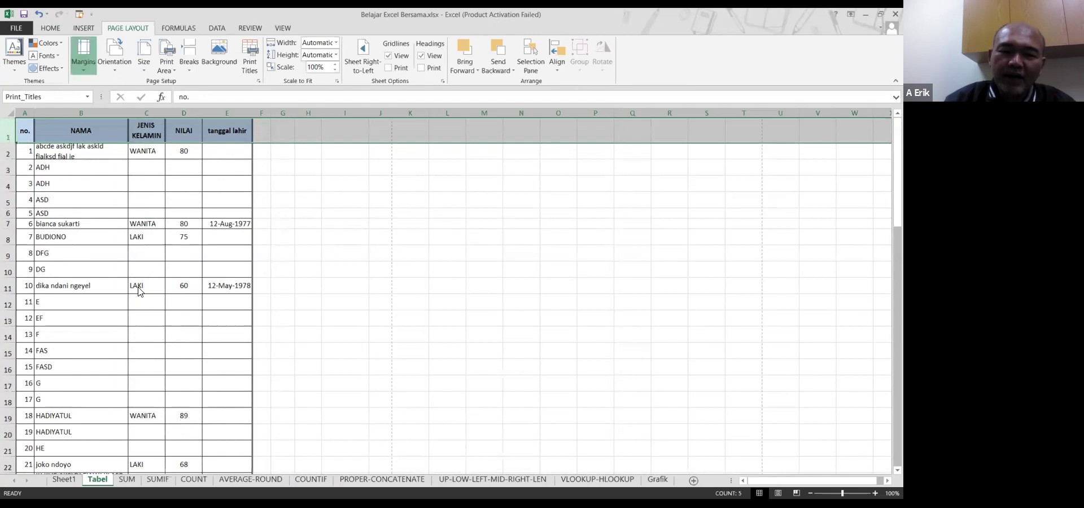
{"action": "left_click", "coordinate": [82, 57]}
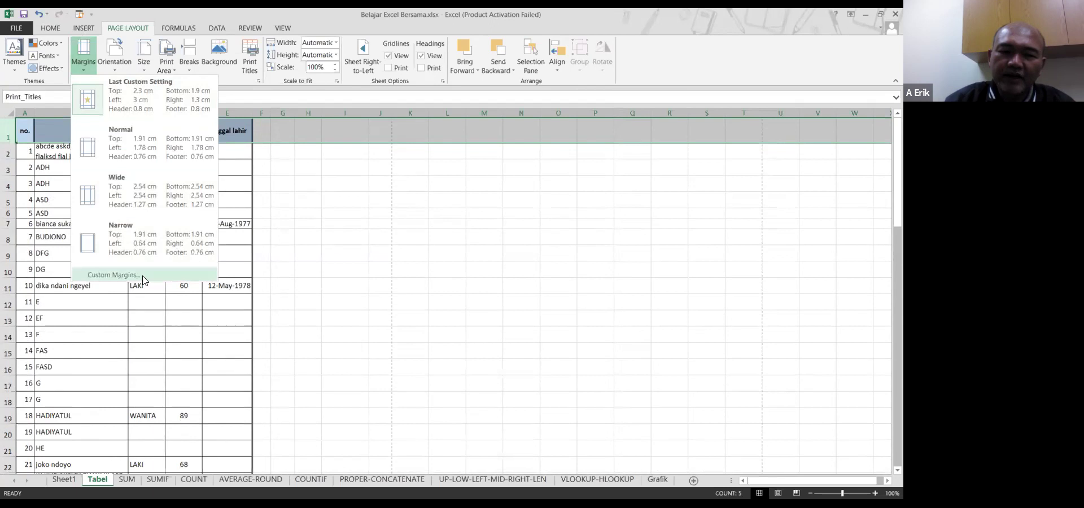
{"action": "left_click", "coordinate": [114, 274]}
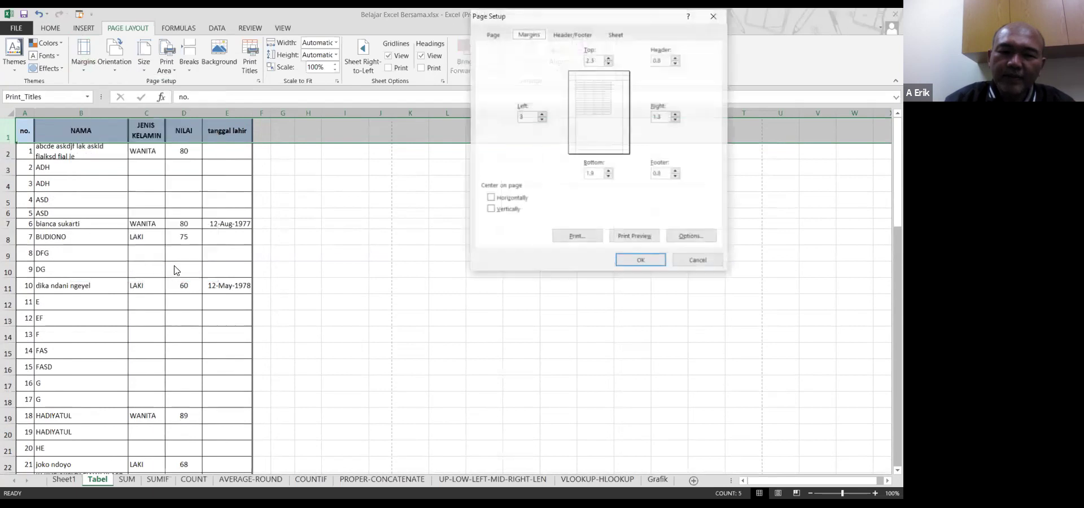
{"action": "left_click", "coordinate": [624, 35]}
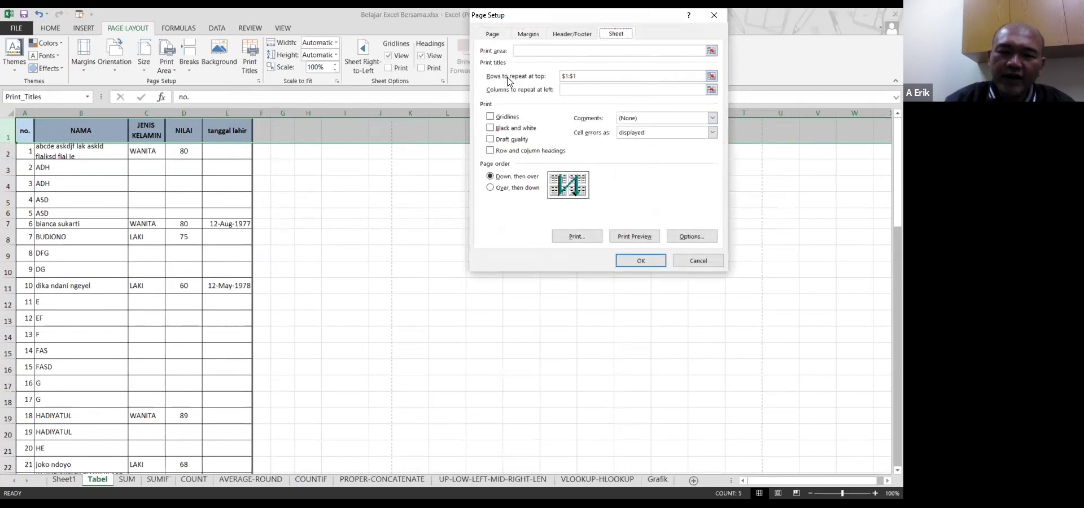
{"action": "left_click", "coordinate": [581, 77]}
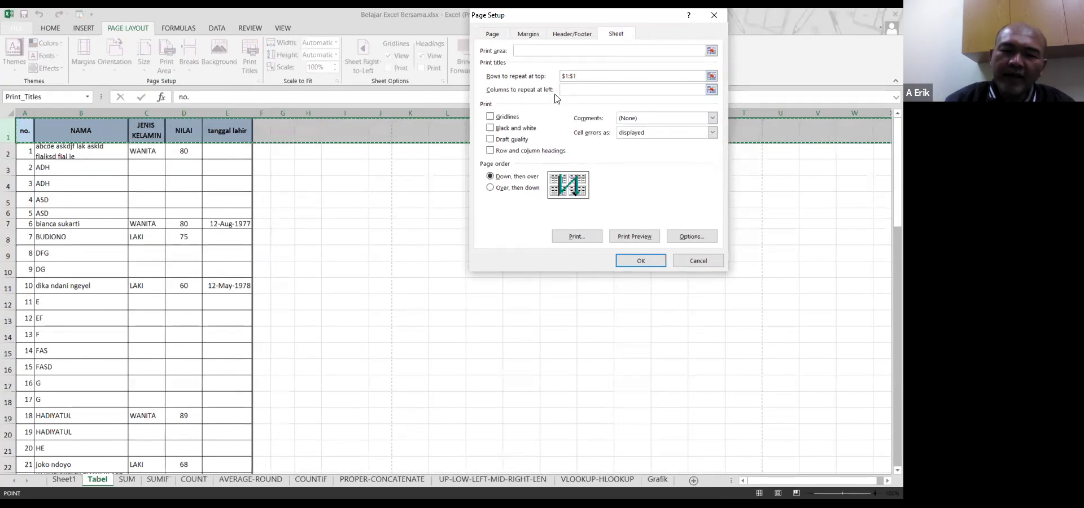
{"action": "left_click", "coordinate": [611, 88]}
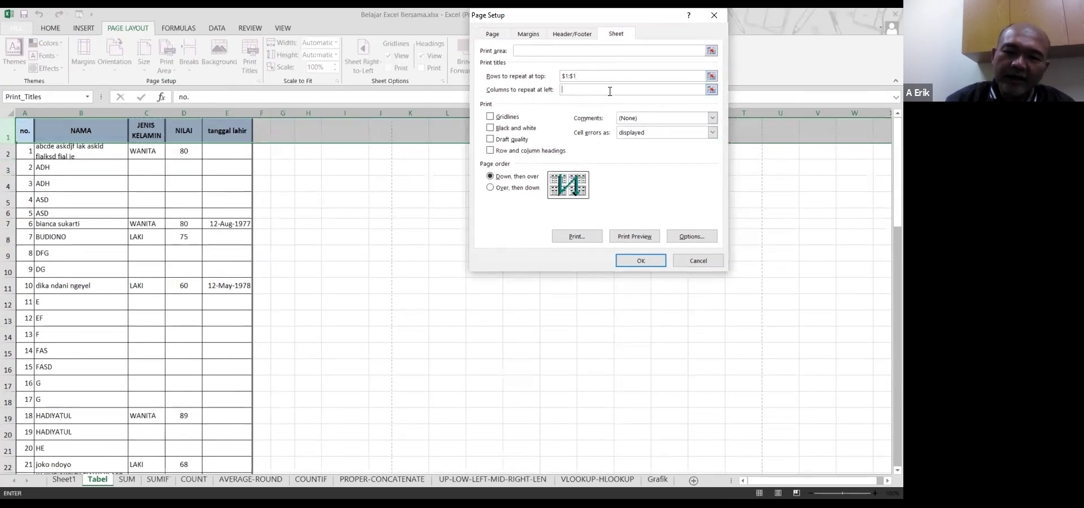
{"action": "left_click", "coordinate": [24, 110]}
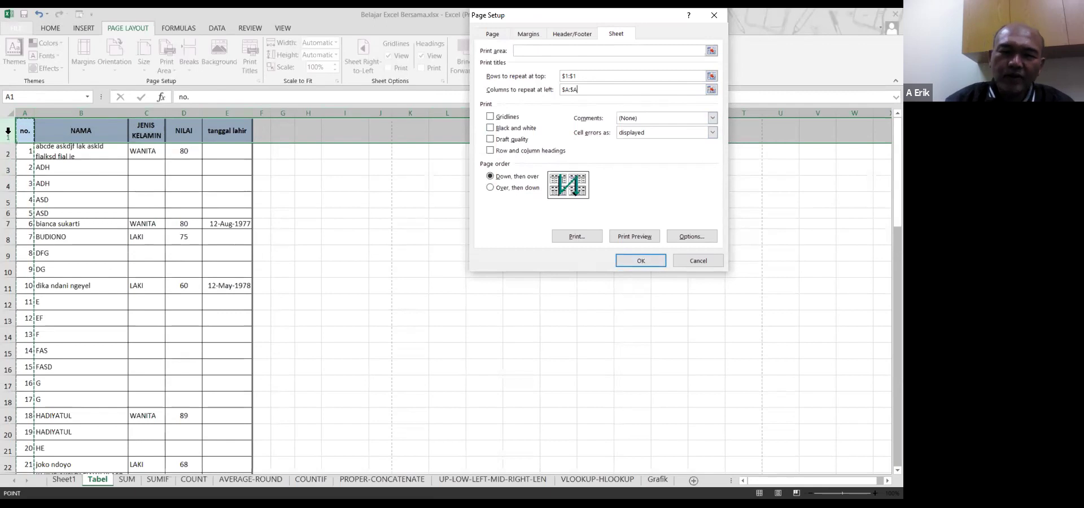
{"action": "left_click", "coordinate": [701, 264]}
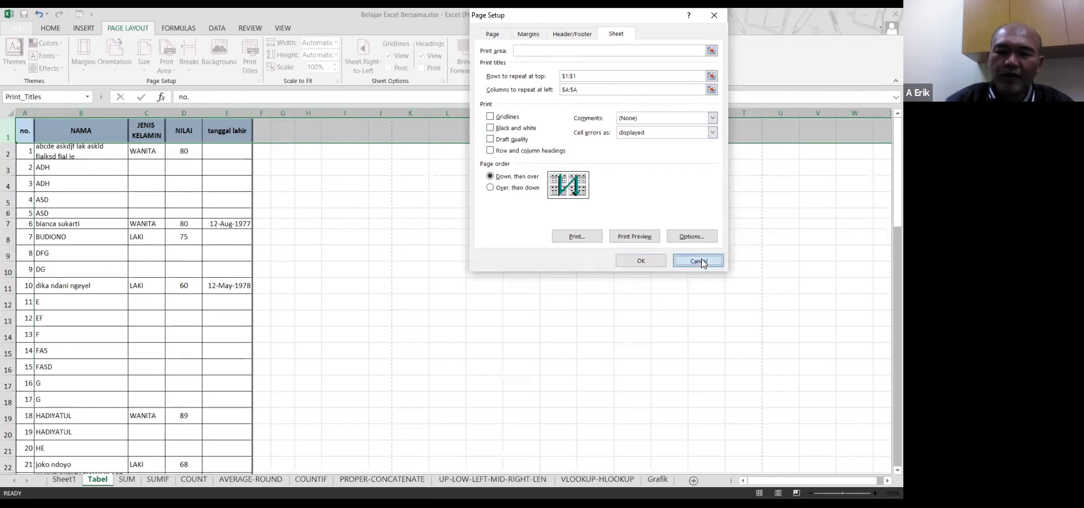
{"action": "left_click", "coordinate": [141, 167]}
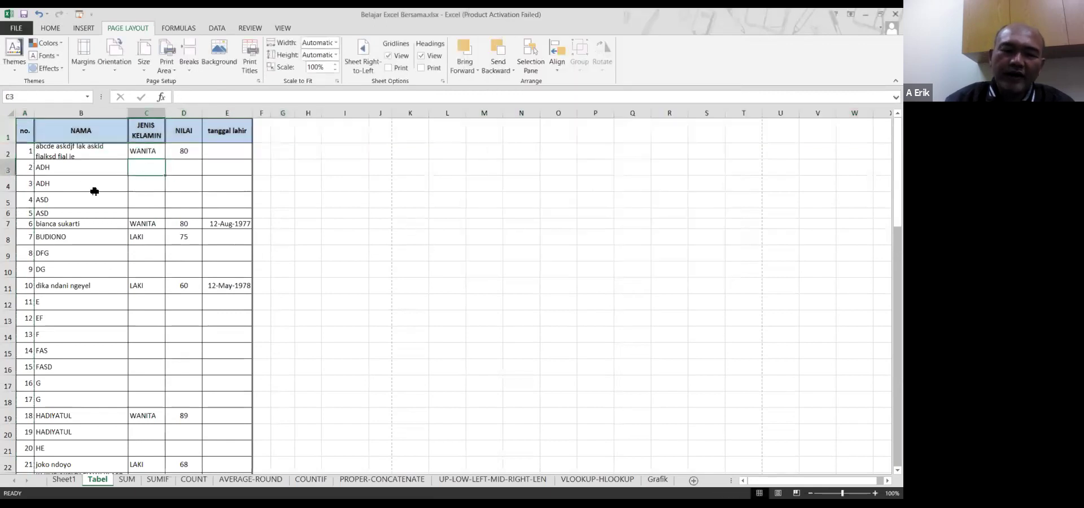
{"action": "scroll", "coordinate": [95, 191], "scroll_direction": "down", "scroll_amount": 2}
{"action": "scroll", "coordinate": [95, 192], "scroll_direction": "up", "scroll_amount": 2}
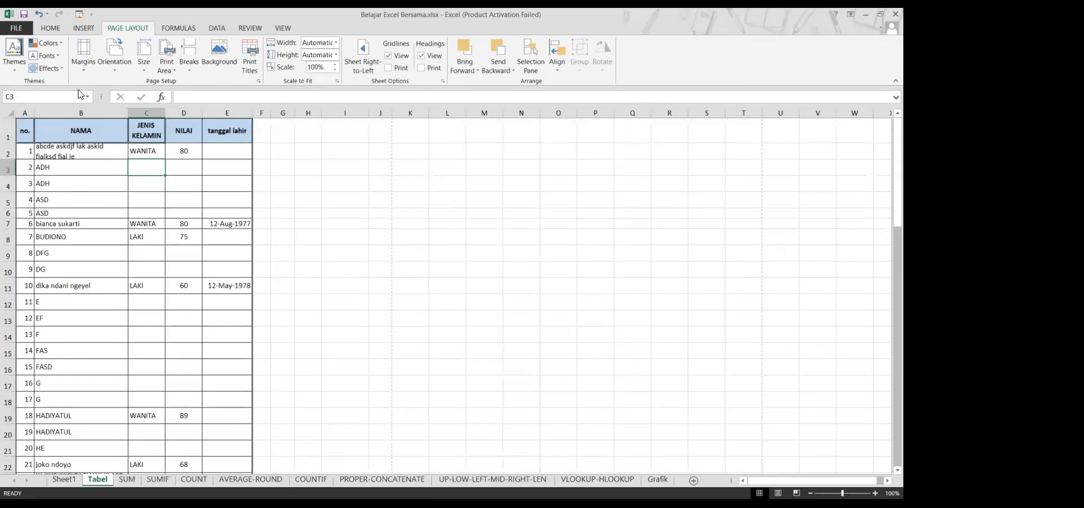
{"action": "scroll", "coordinate": [136, 280], "scroll_direction": "down", "scroll_amount": 1}
{"action": "scroll", "coordinate": [136, 280], "scroll_direction": "up", "scroll_amount": 1}
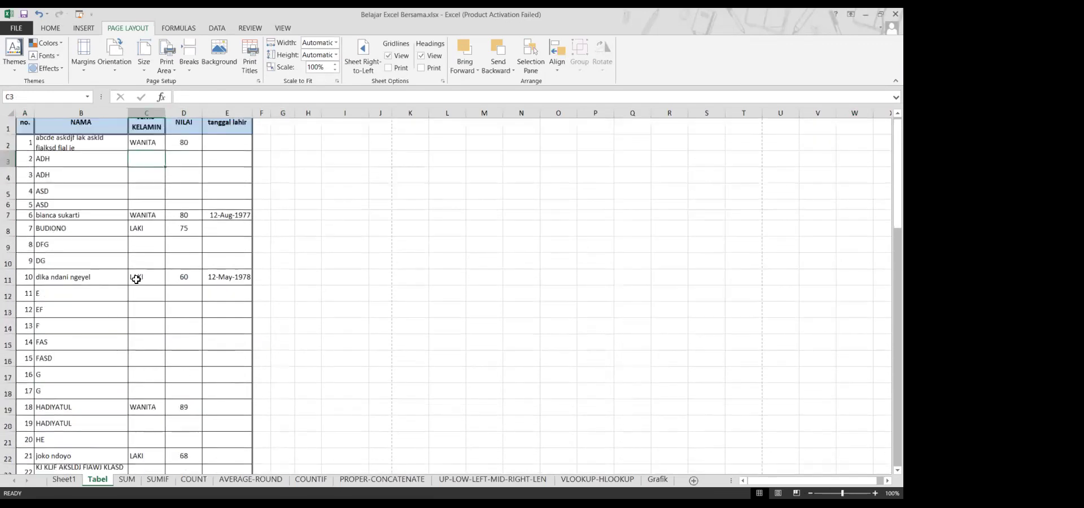